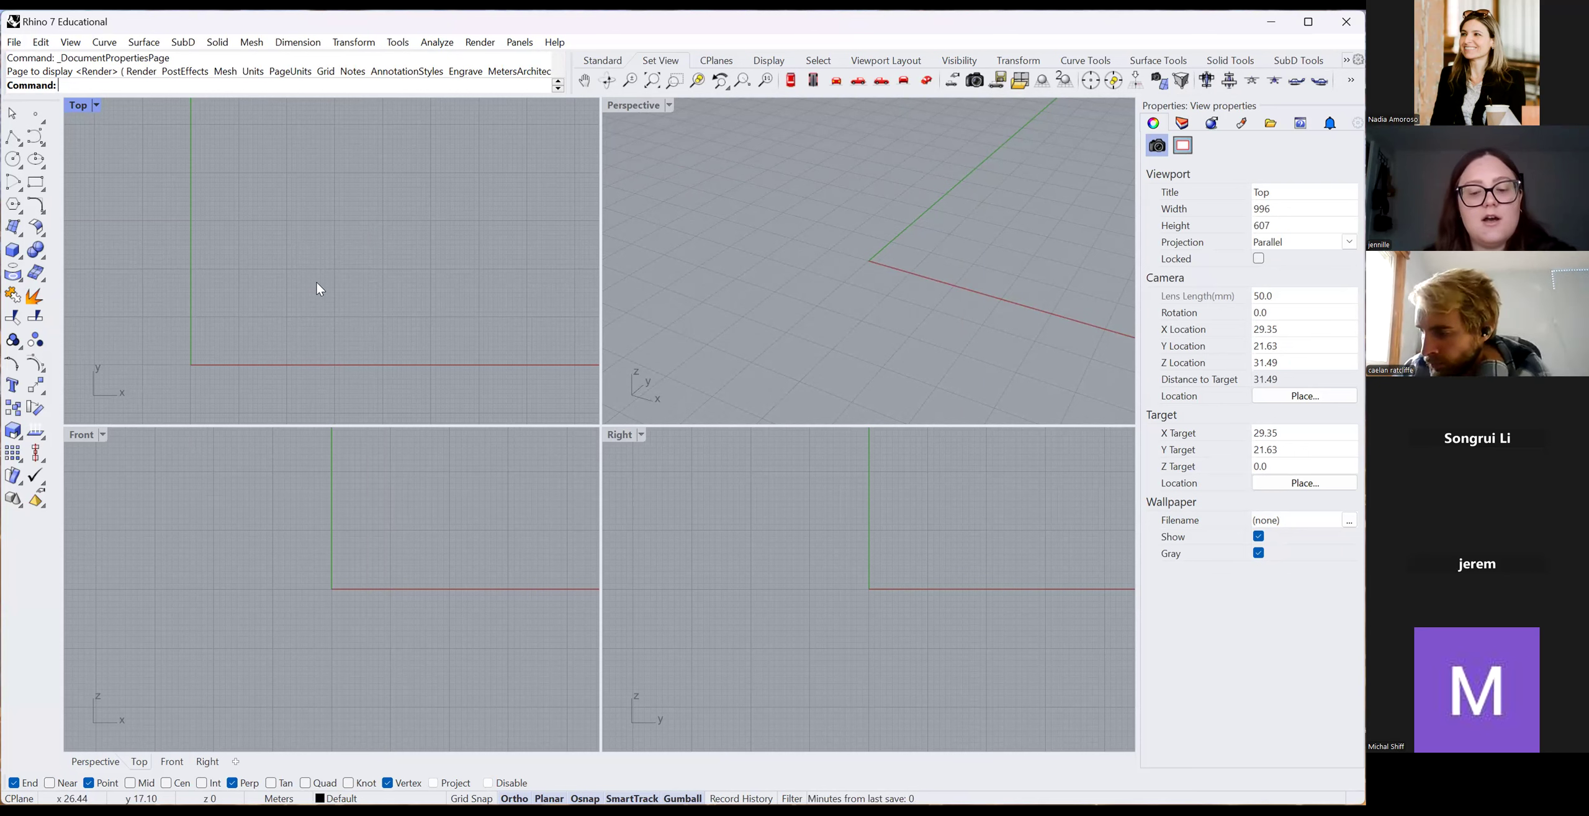
Run Picture and open the Base Plan of Yorkville image file.
type("Pictu")
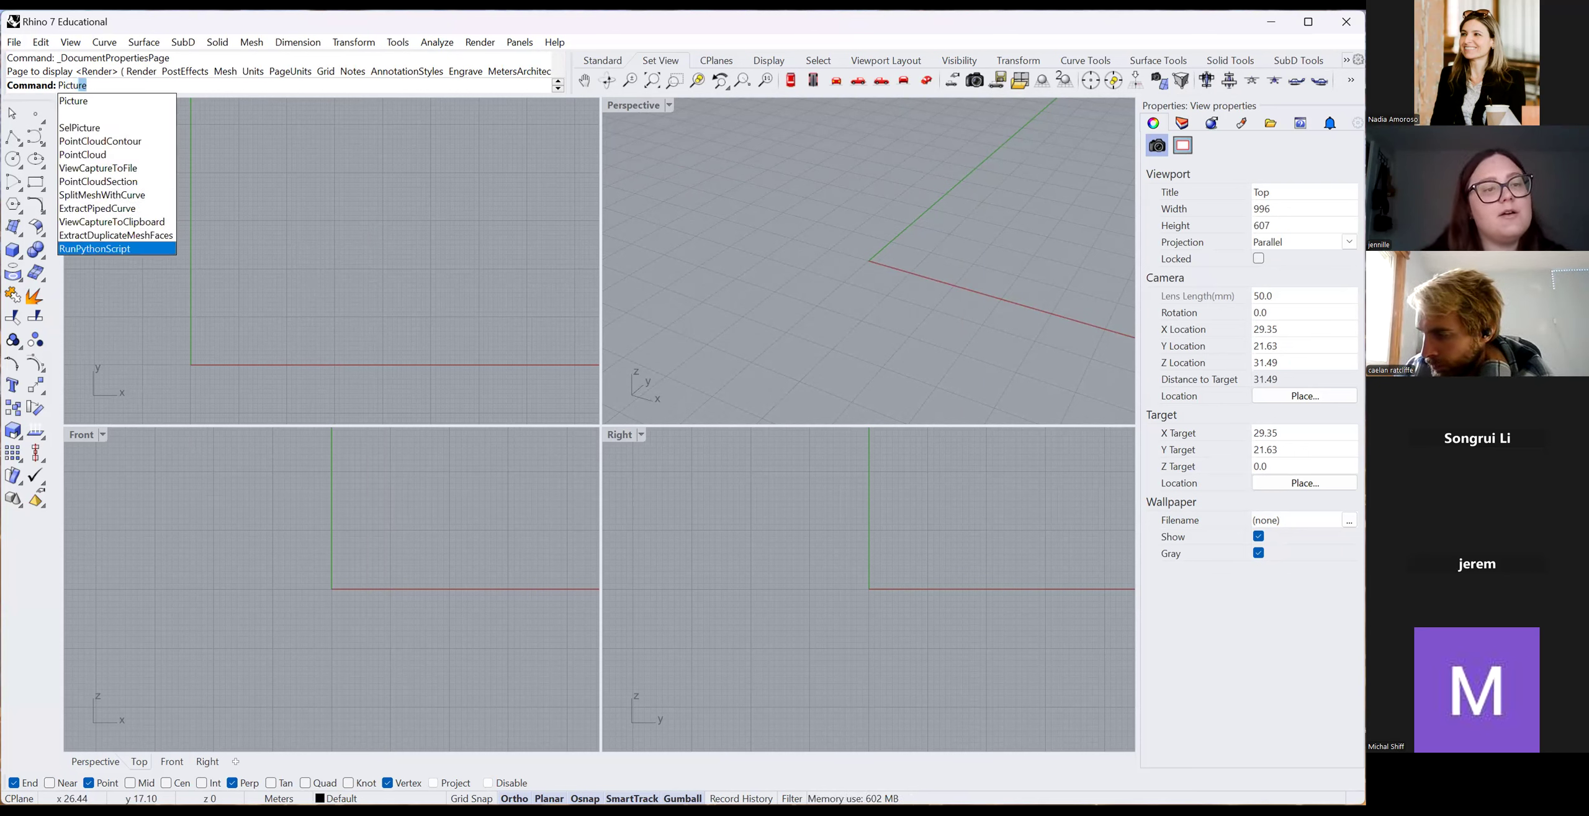
type("re")
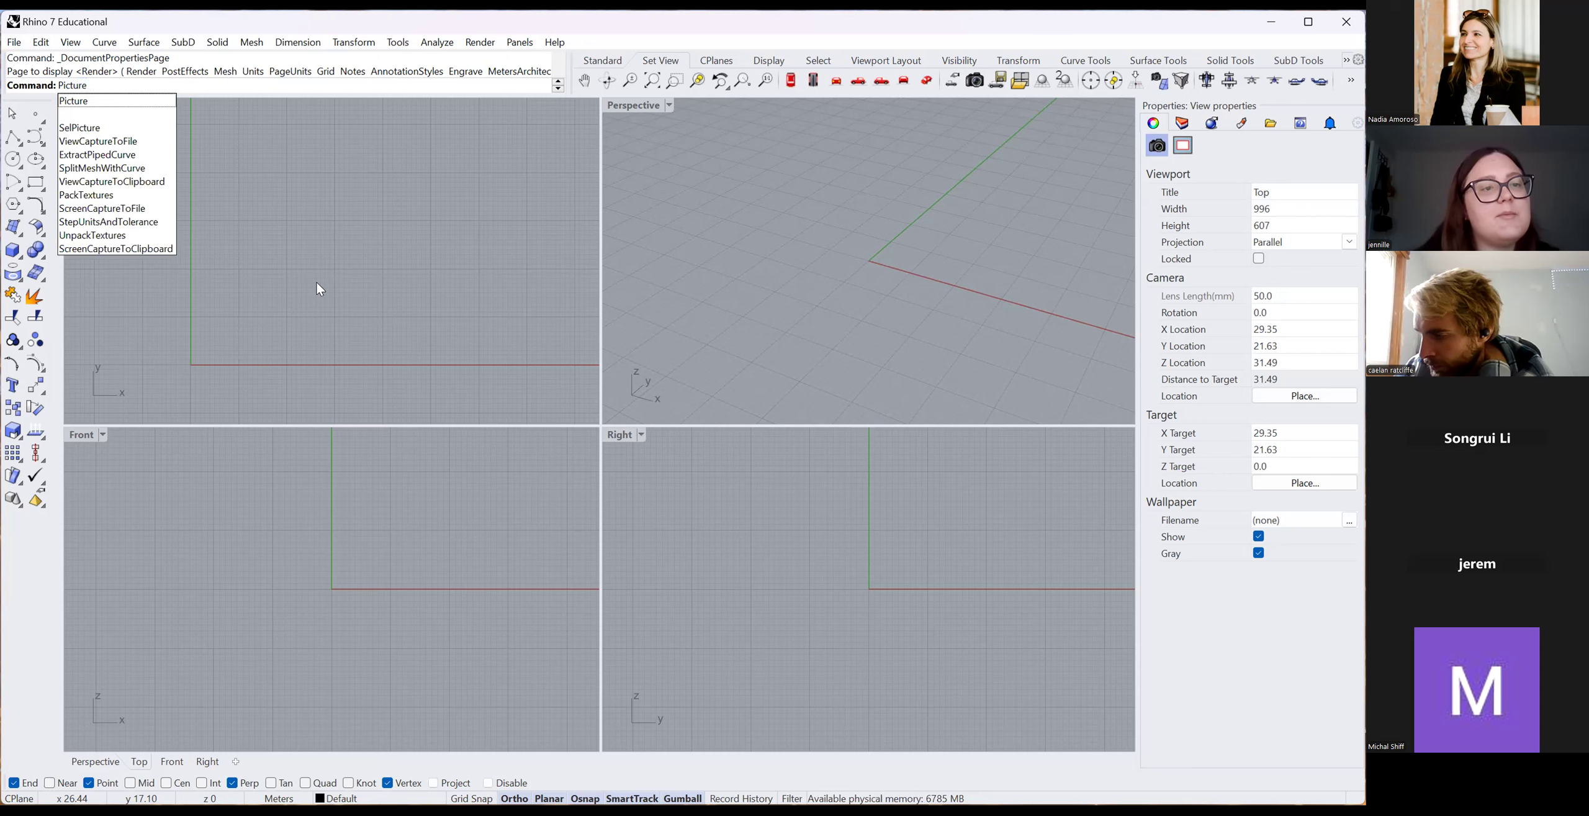
key("Return")
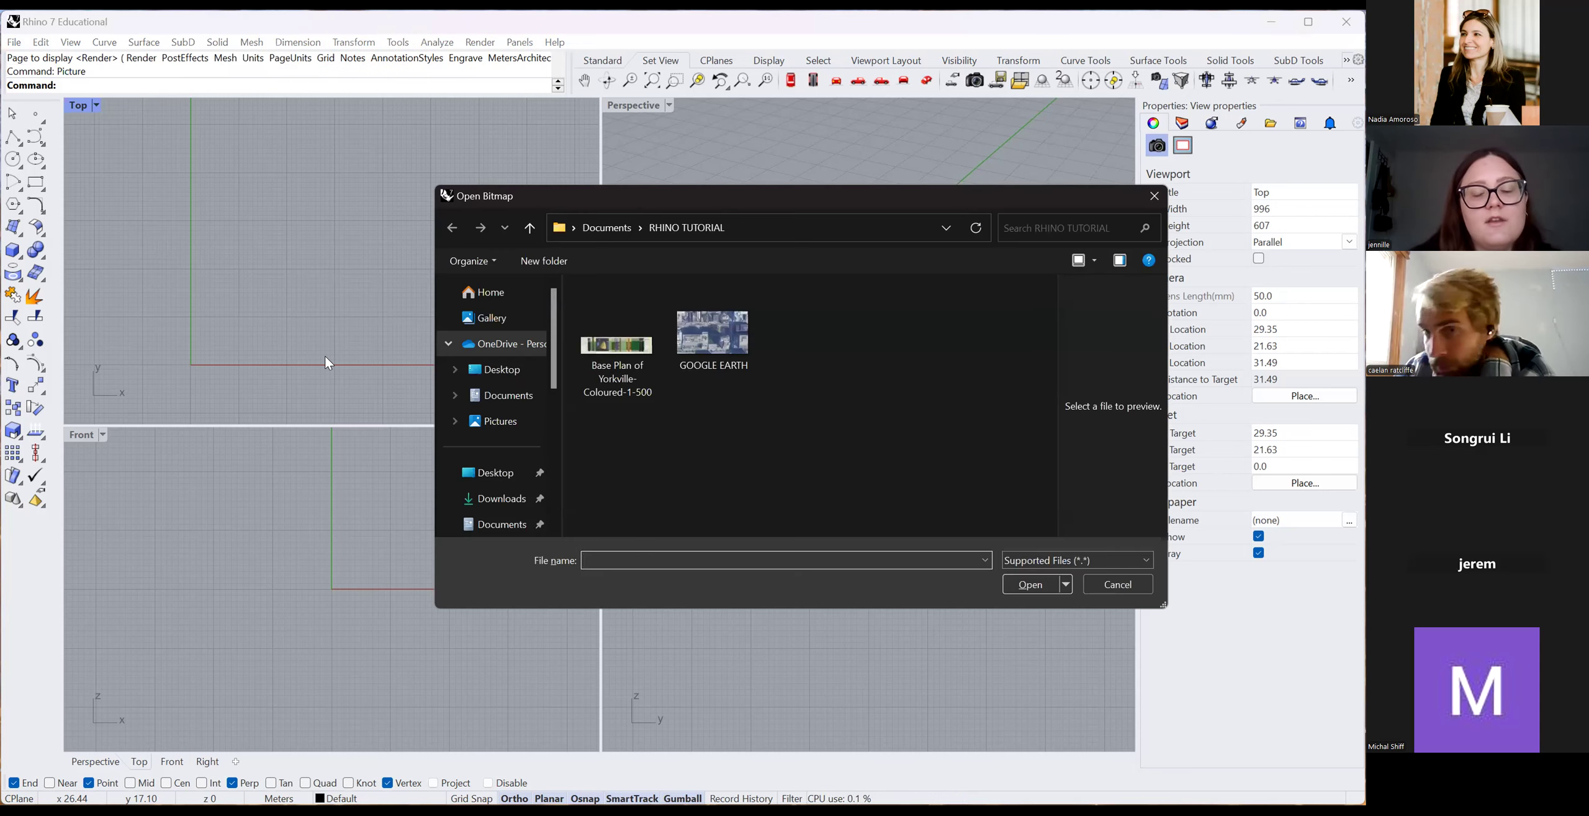
left_click(603, 351)
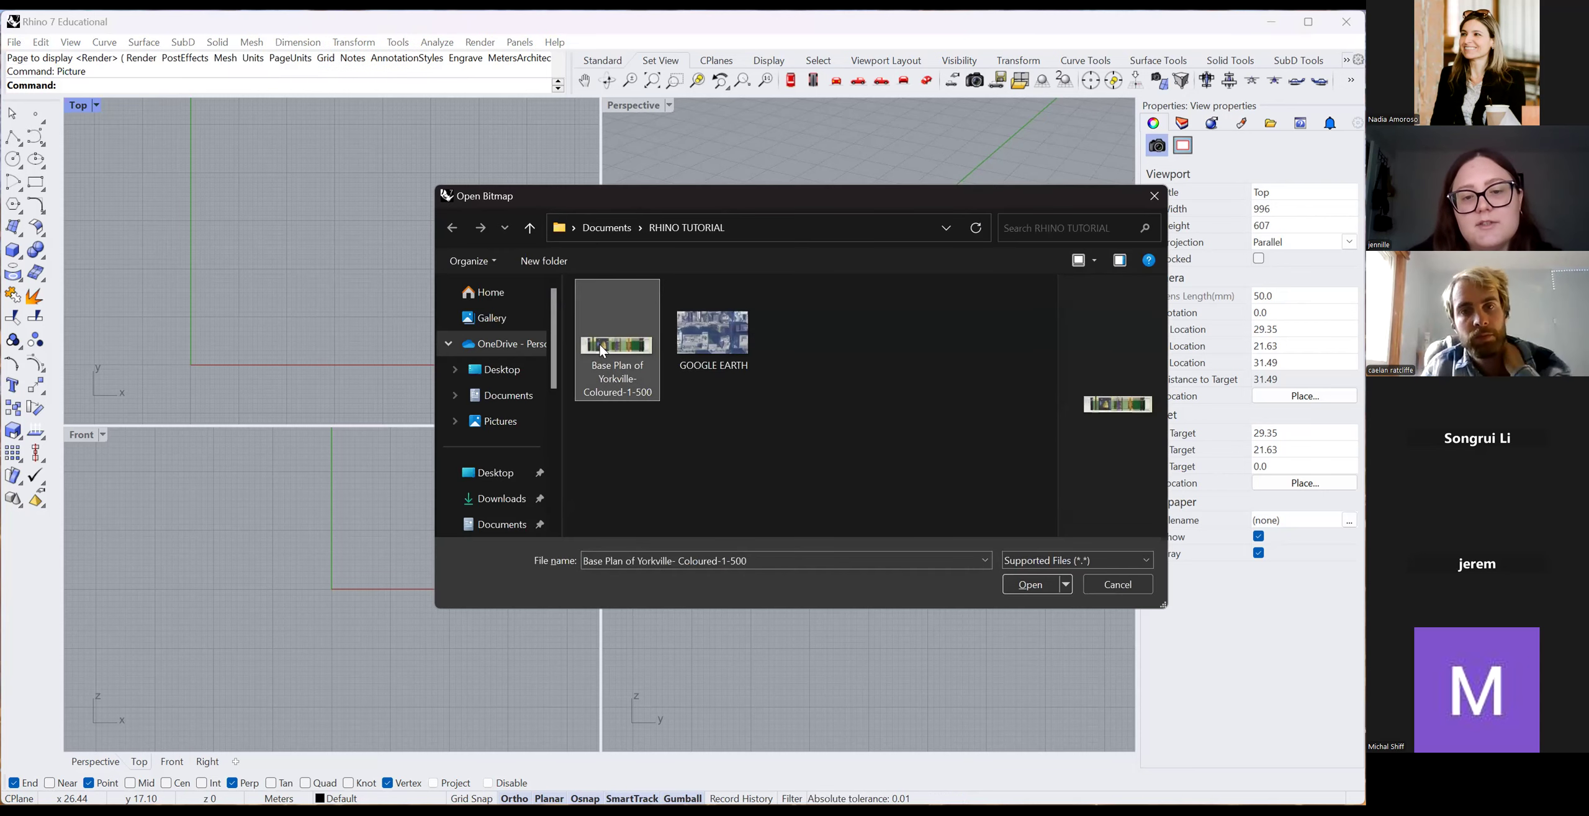
left_click(1029, 584)
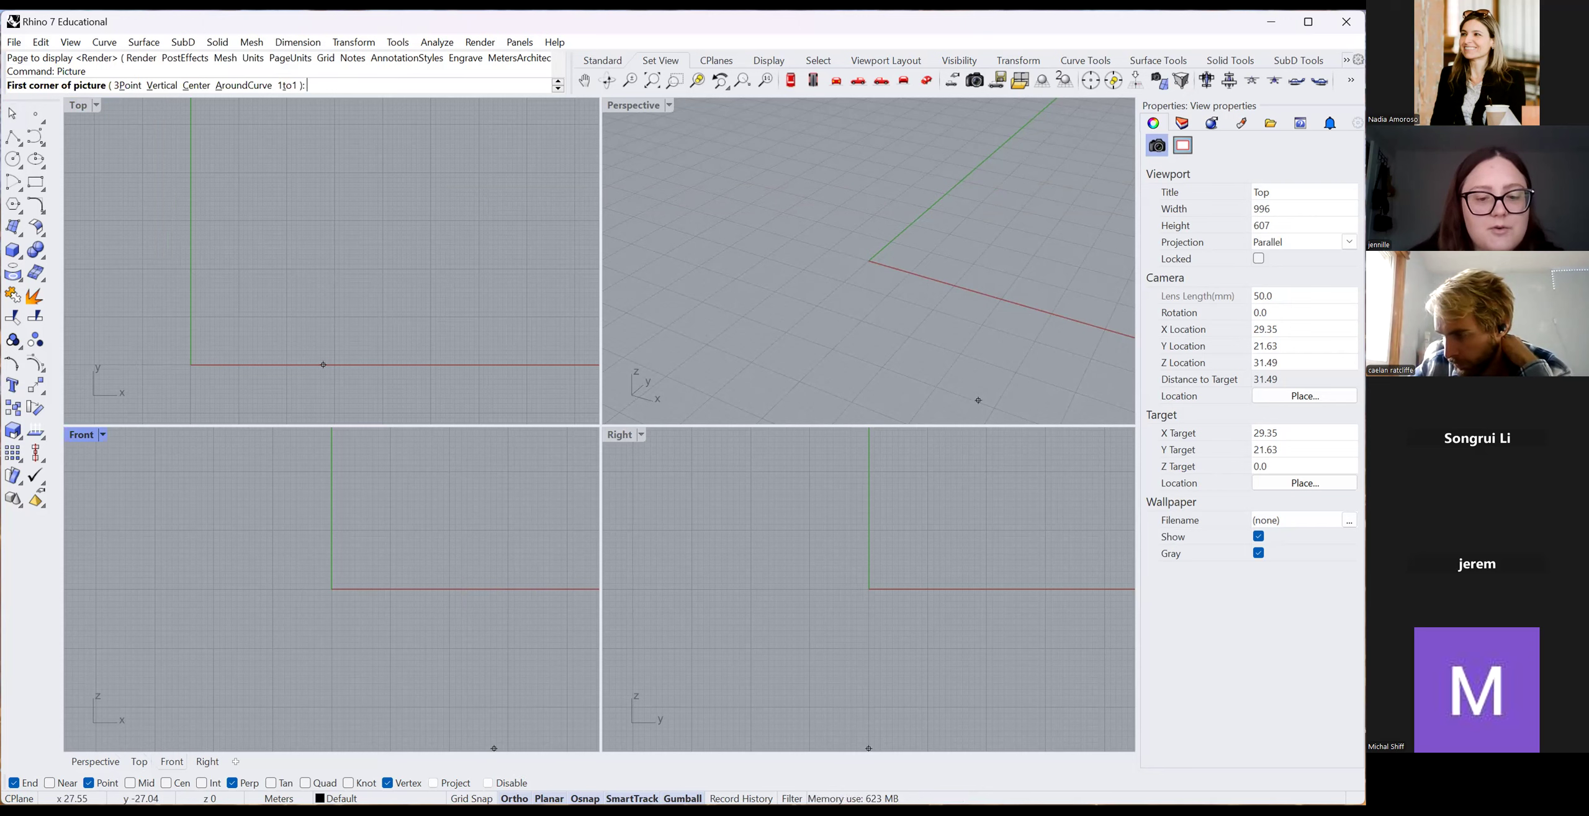
With grid snap on, place the image from the origin to its opposite corner.
key("F9")
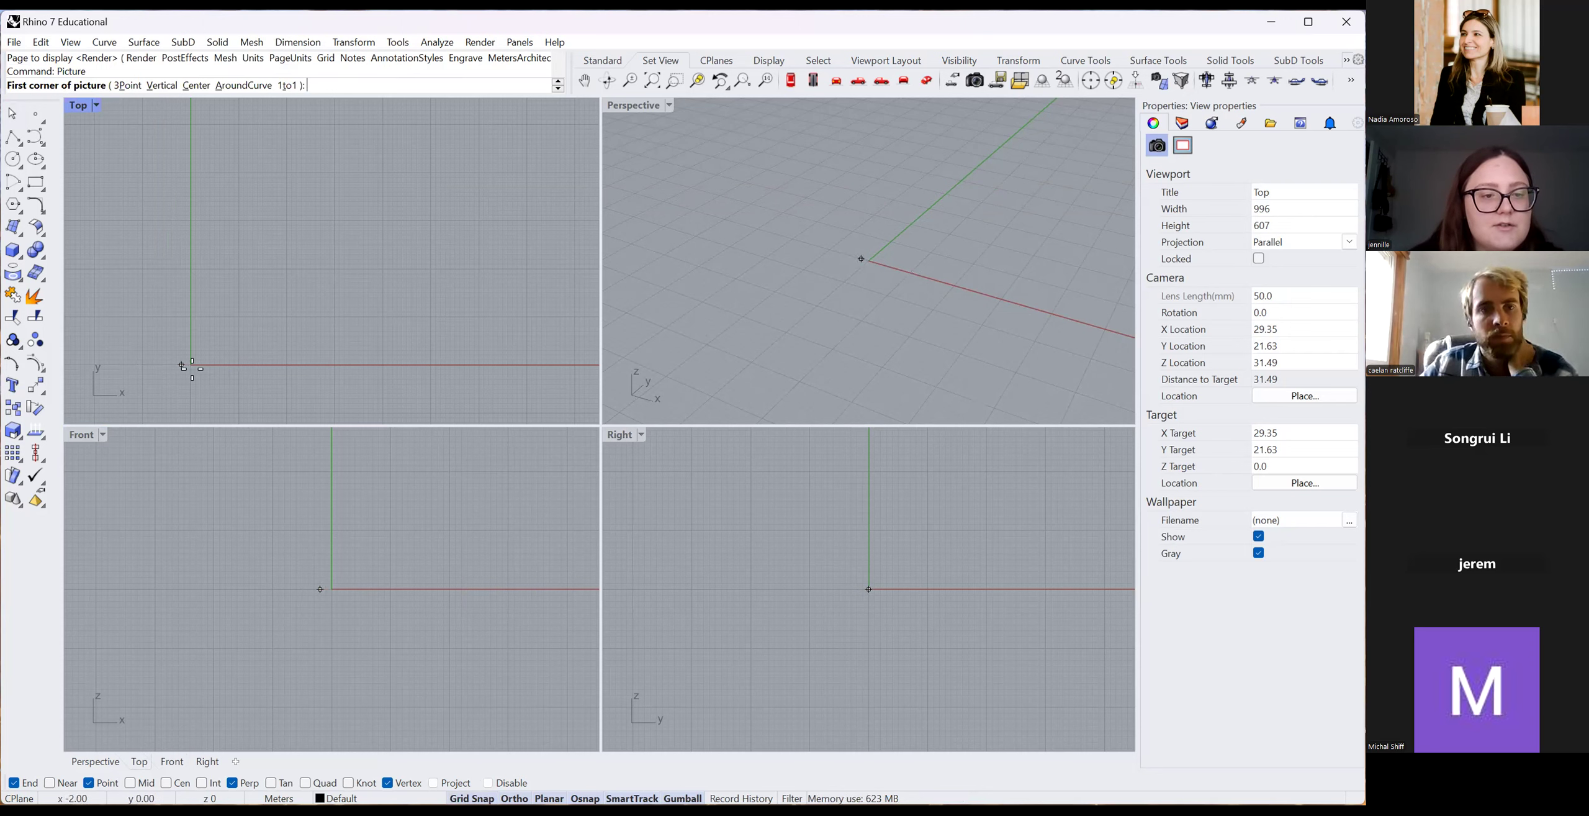
left_click(190, 363)
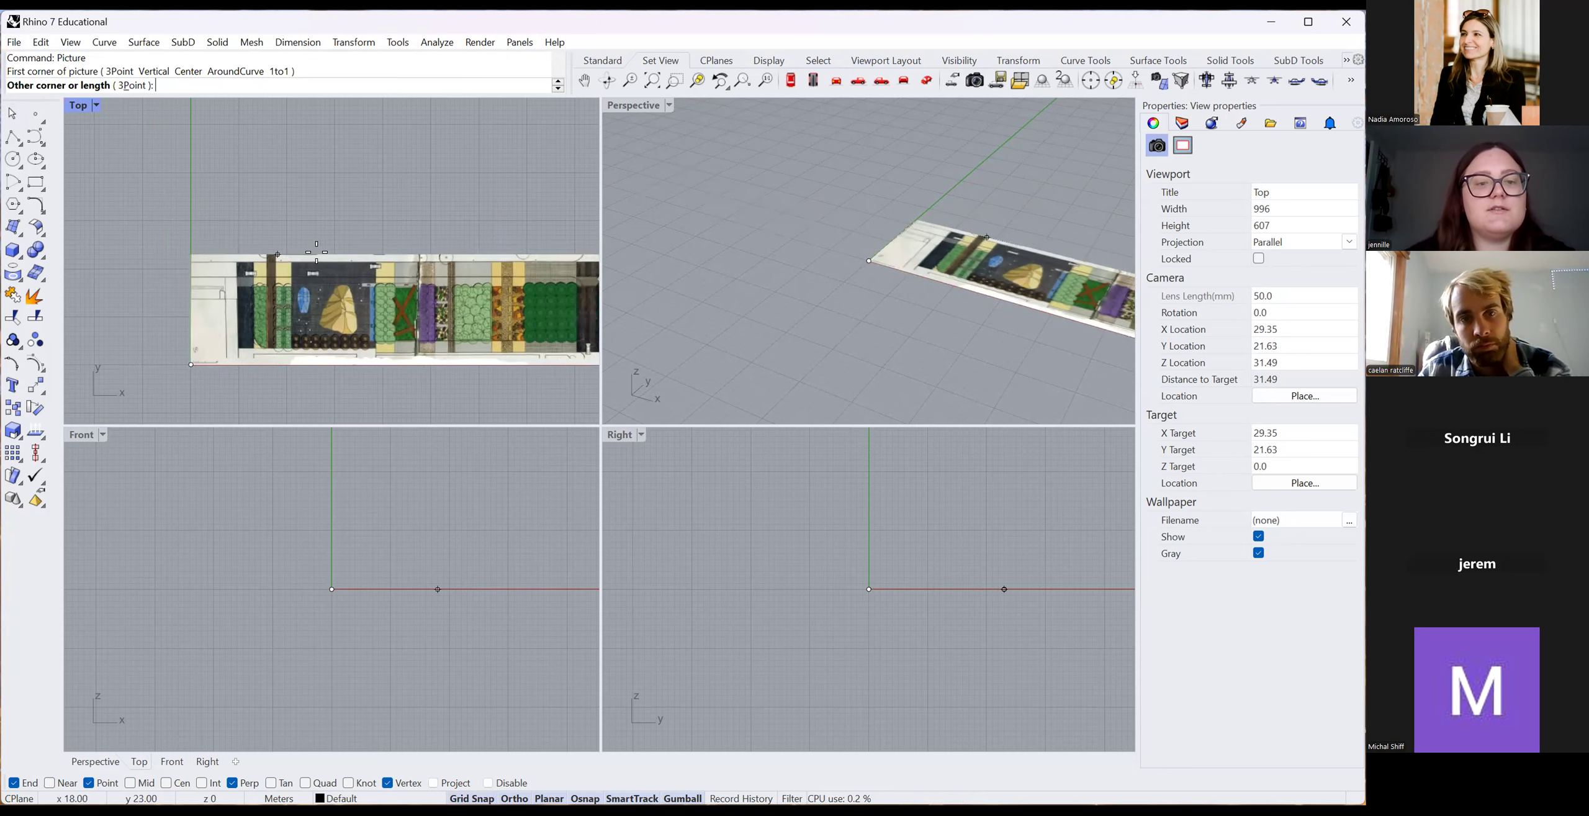
scroll(231, 267, "down", 2)
scroll(228, 268, "down", 4)
left_click(229, 253)
left_click(283, 258)
left_click(216, 334)
scroll(194, 301, "up", 10)
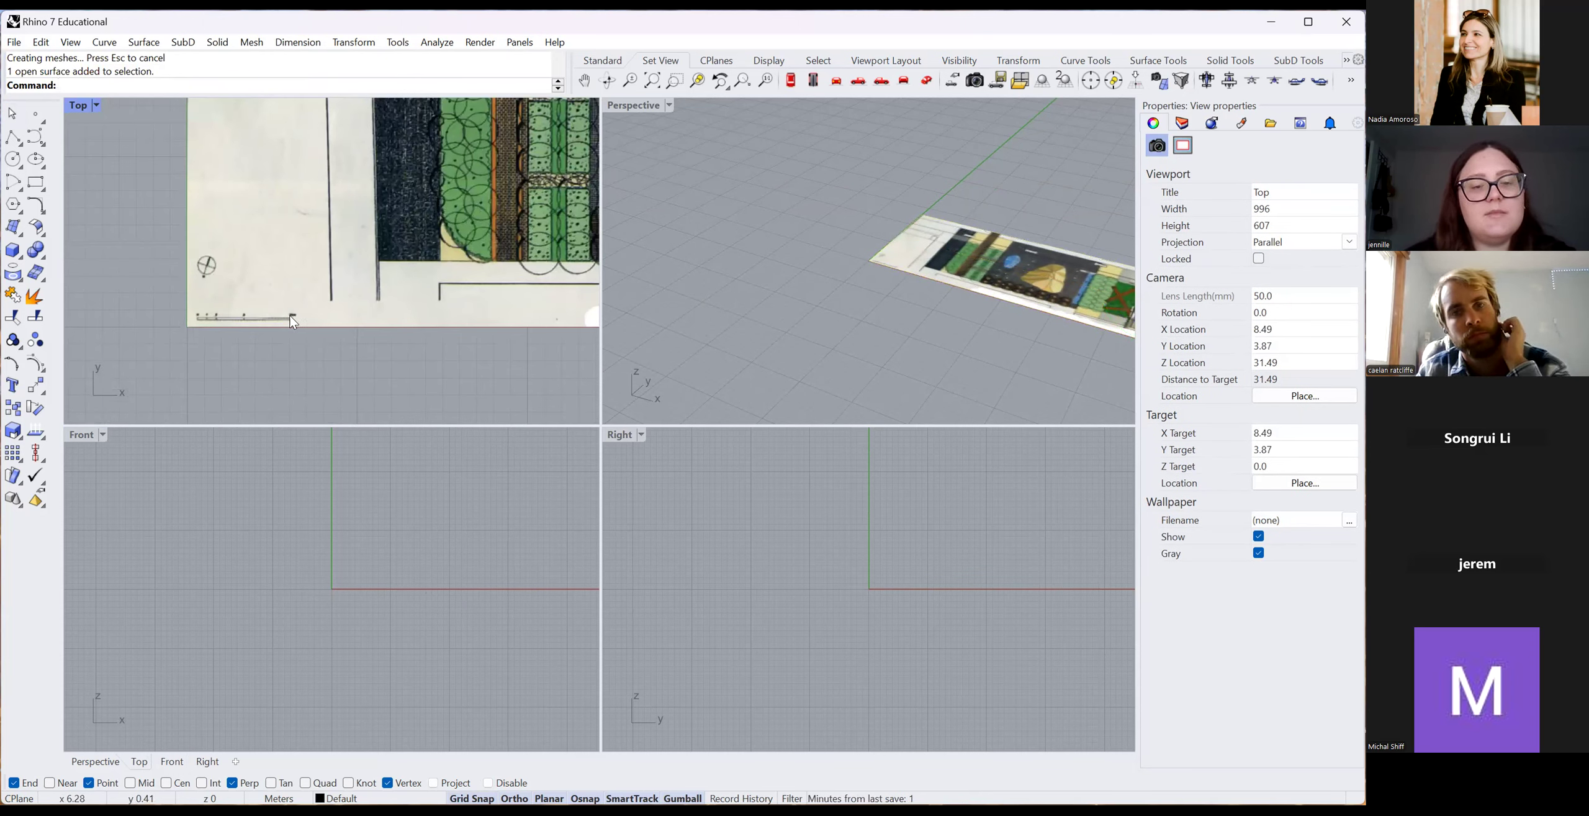
scroll(225, 324, "down", 6)
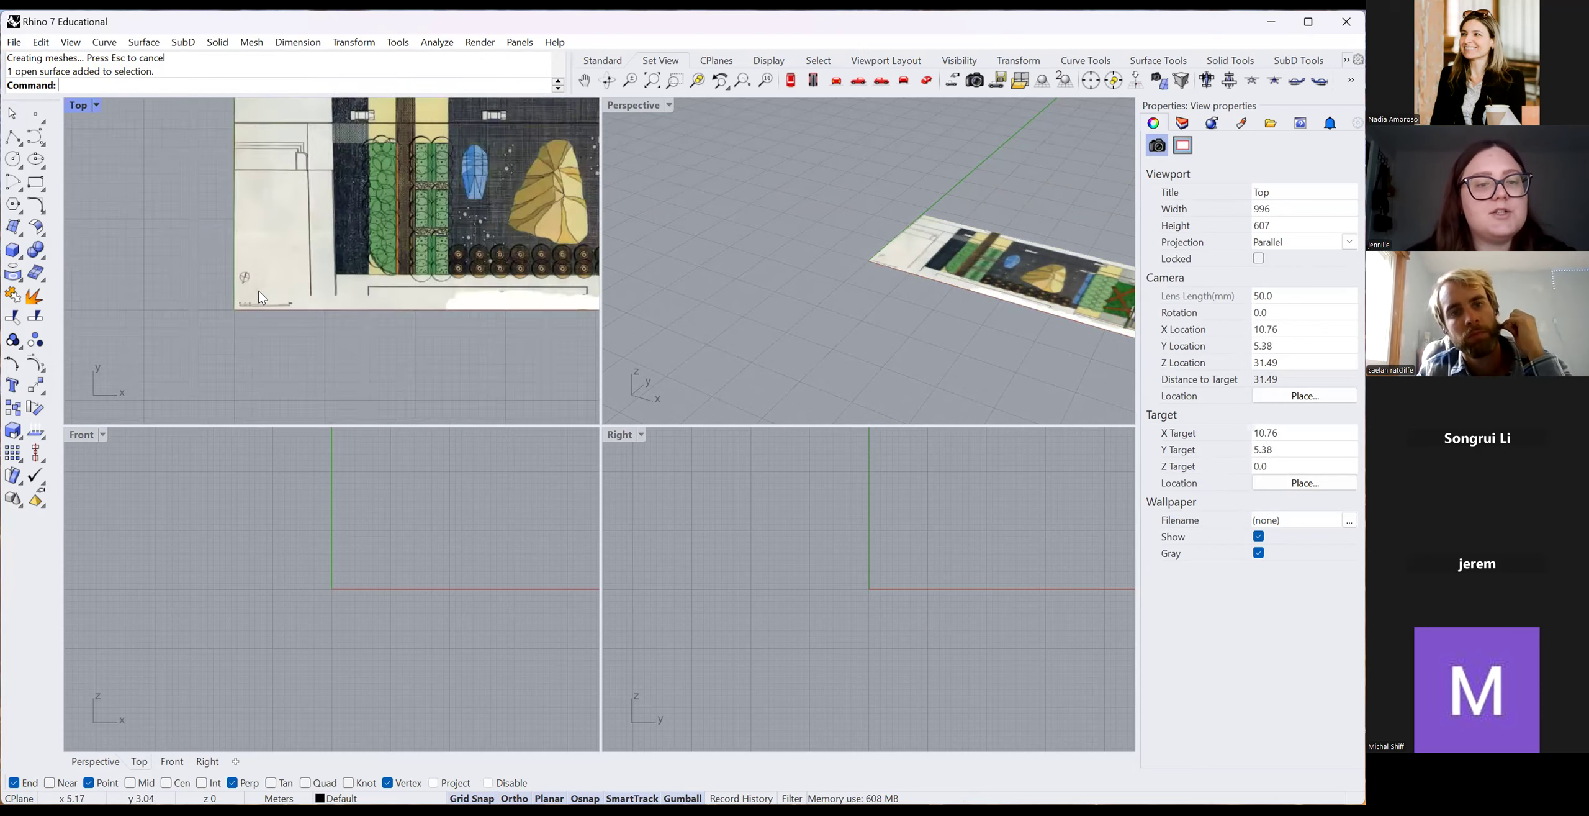
Select the placed base plan image.
left_click(283, 291)
scroll(292, 293, "up", 4)
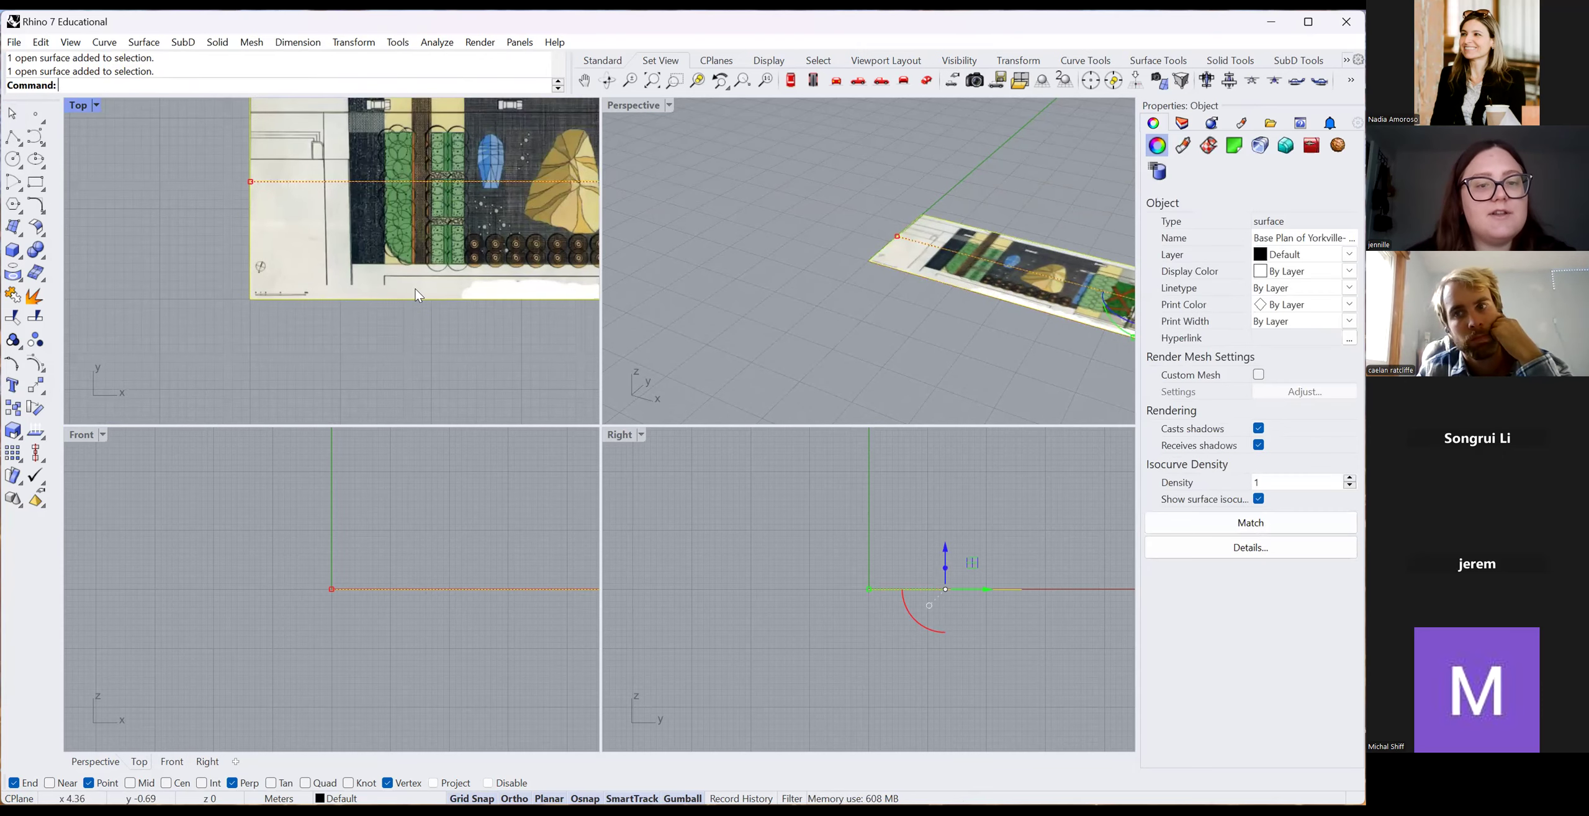
scroll(397, 249, "down", 2)
scroll(261, 302, "up", 4)
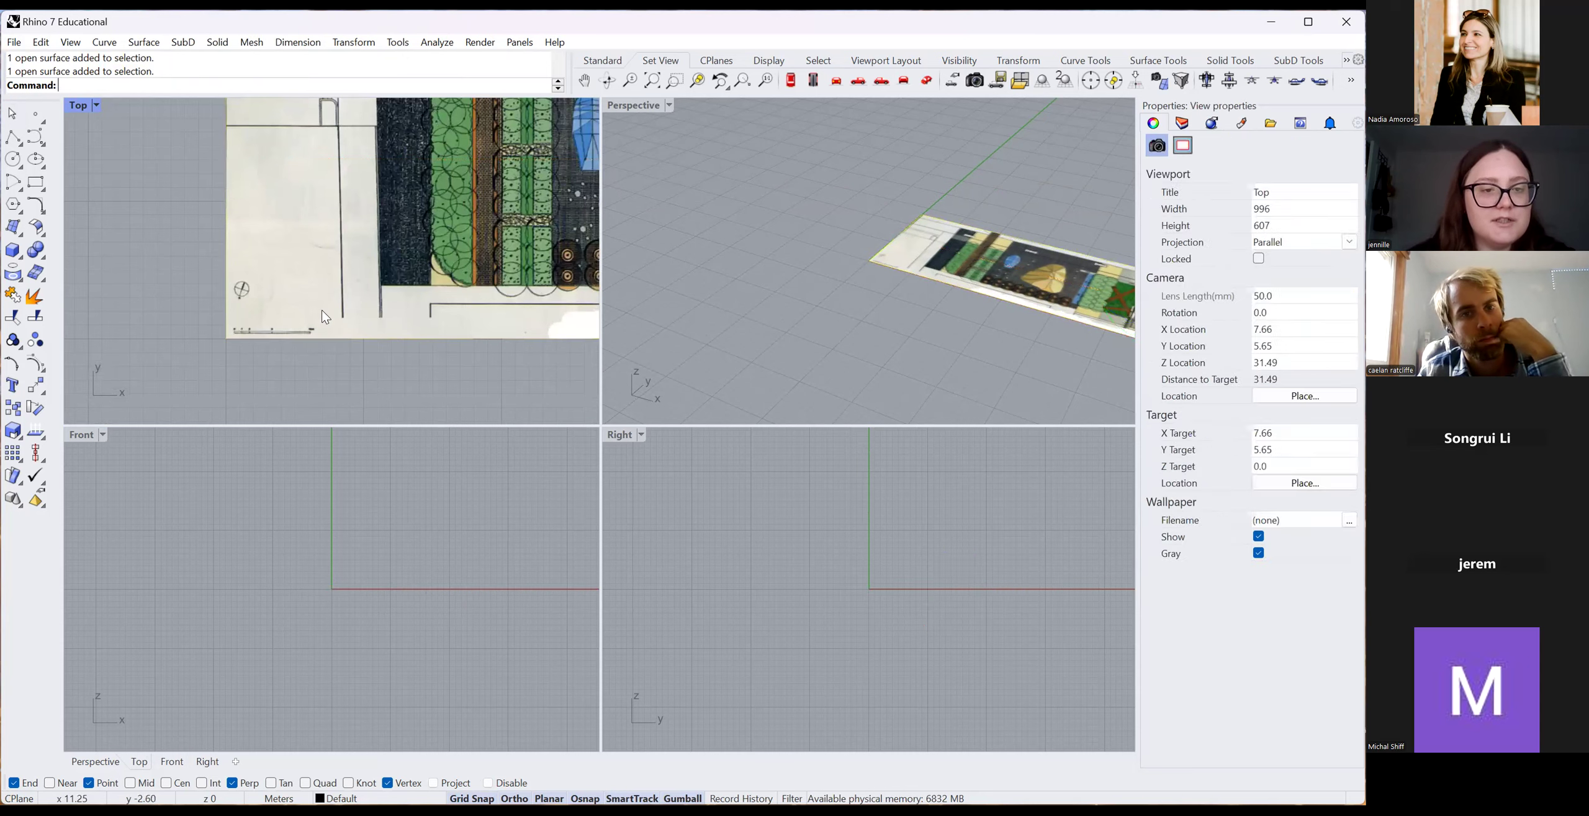
Start scaling the plan image with the base point at the scale bar's start.
type("Scale")
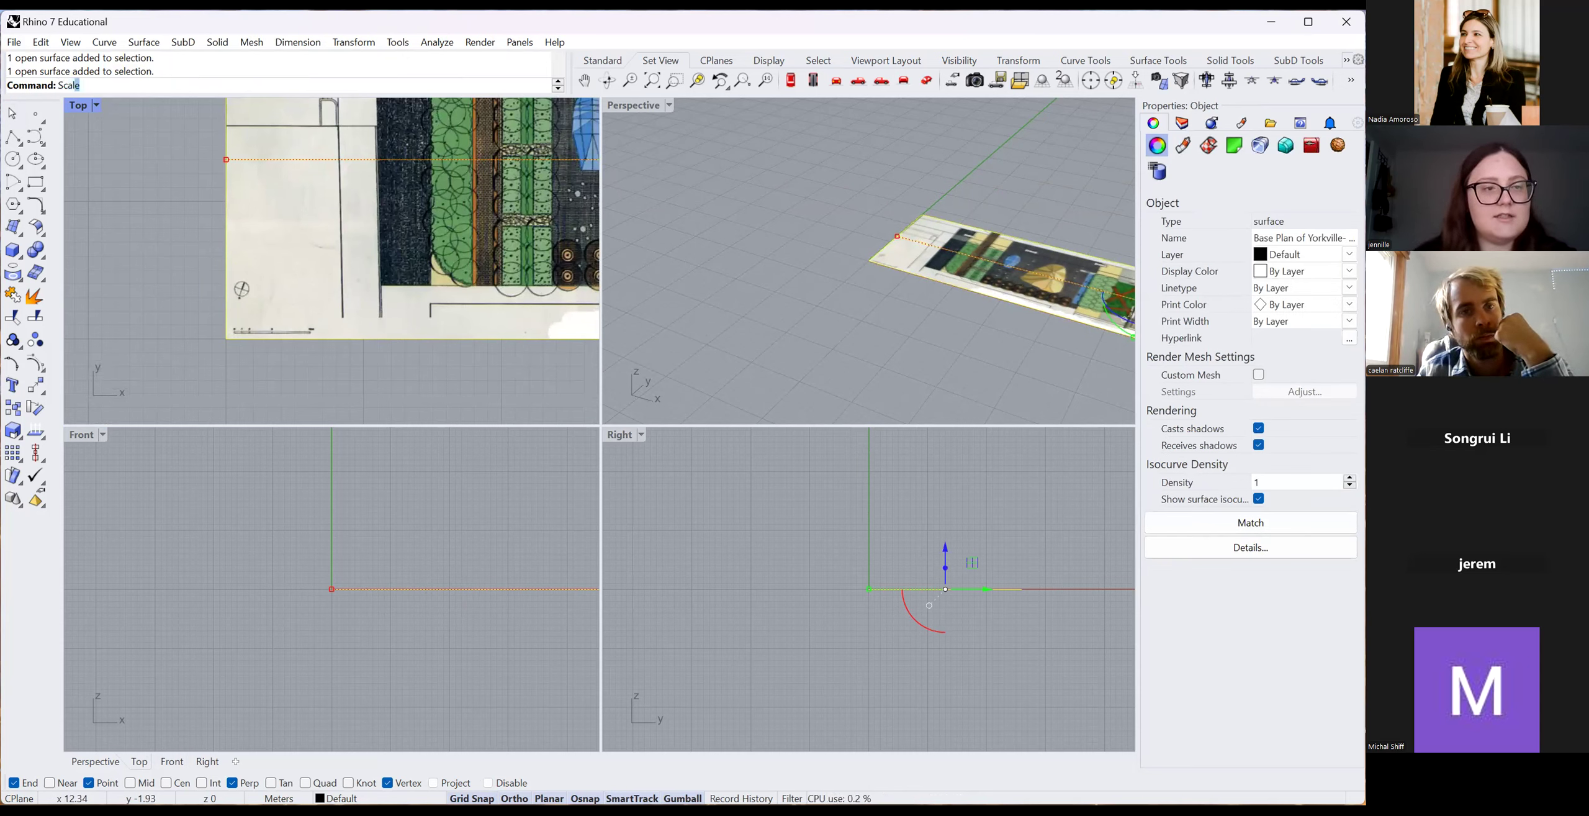
key("Return")
scroll(339, 330, "up", 6)
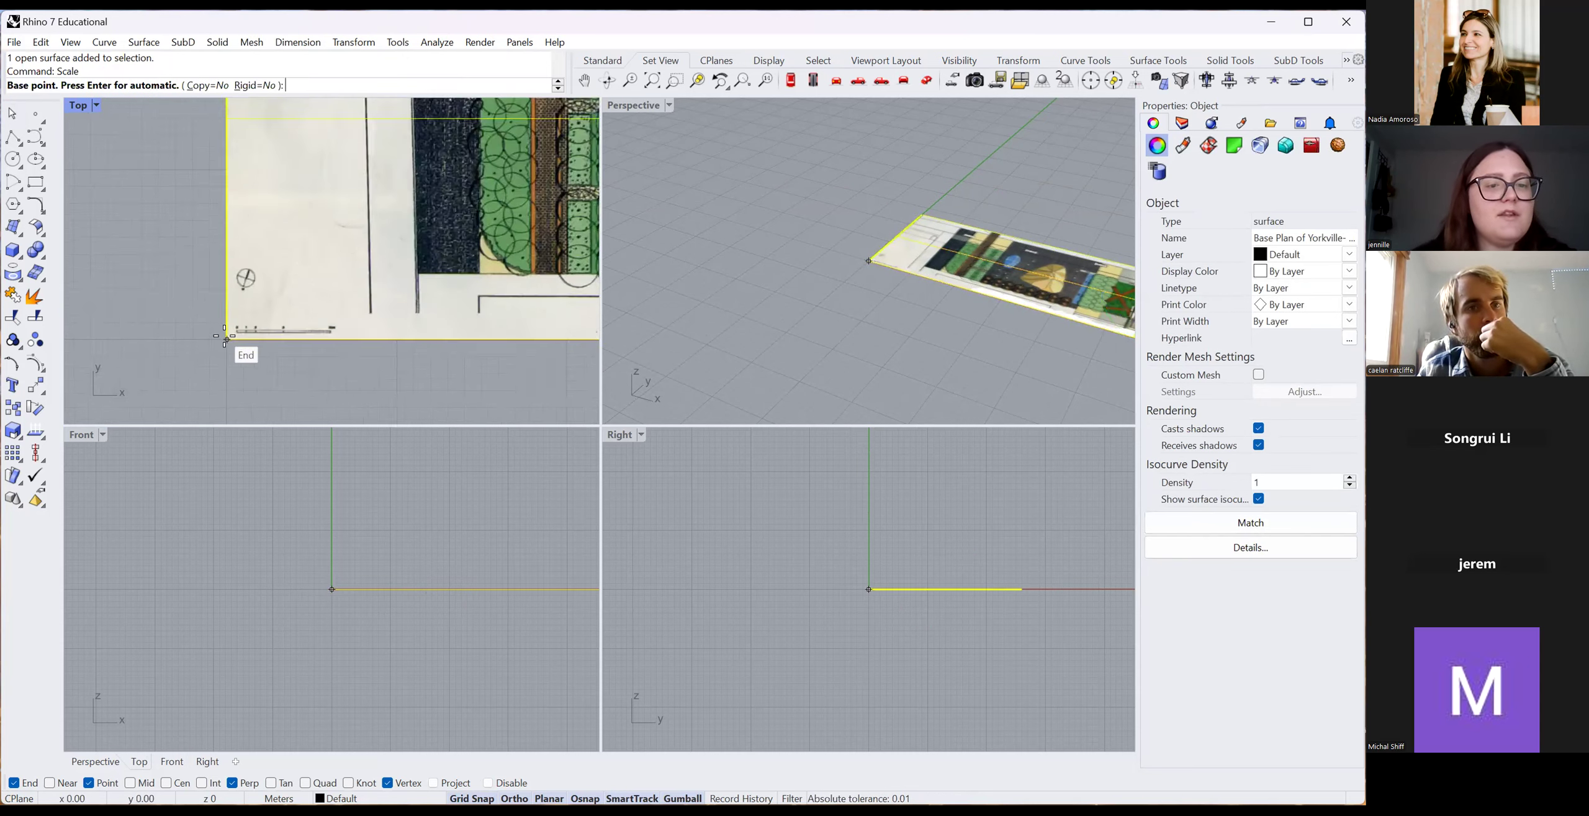
scroll(288, 316, "down", 2)
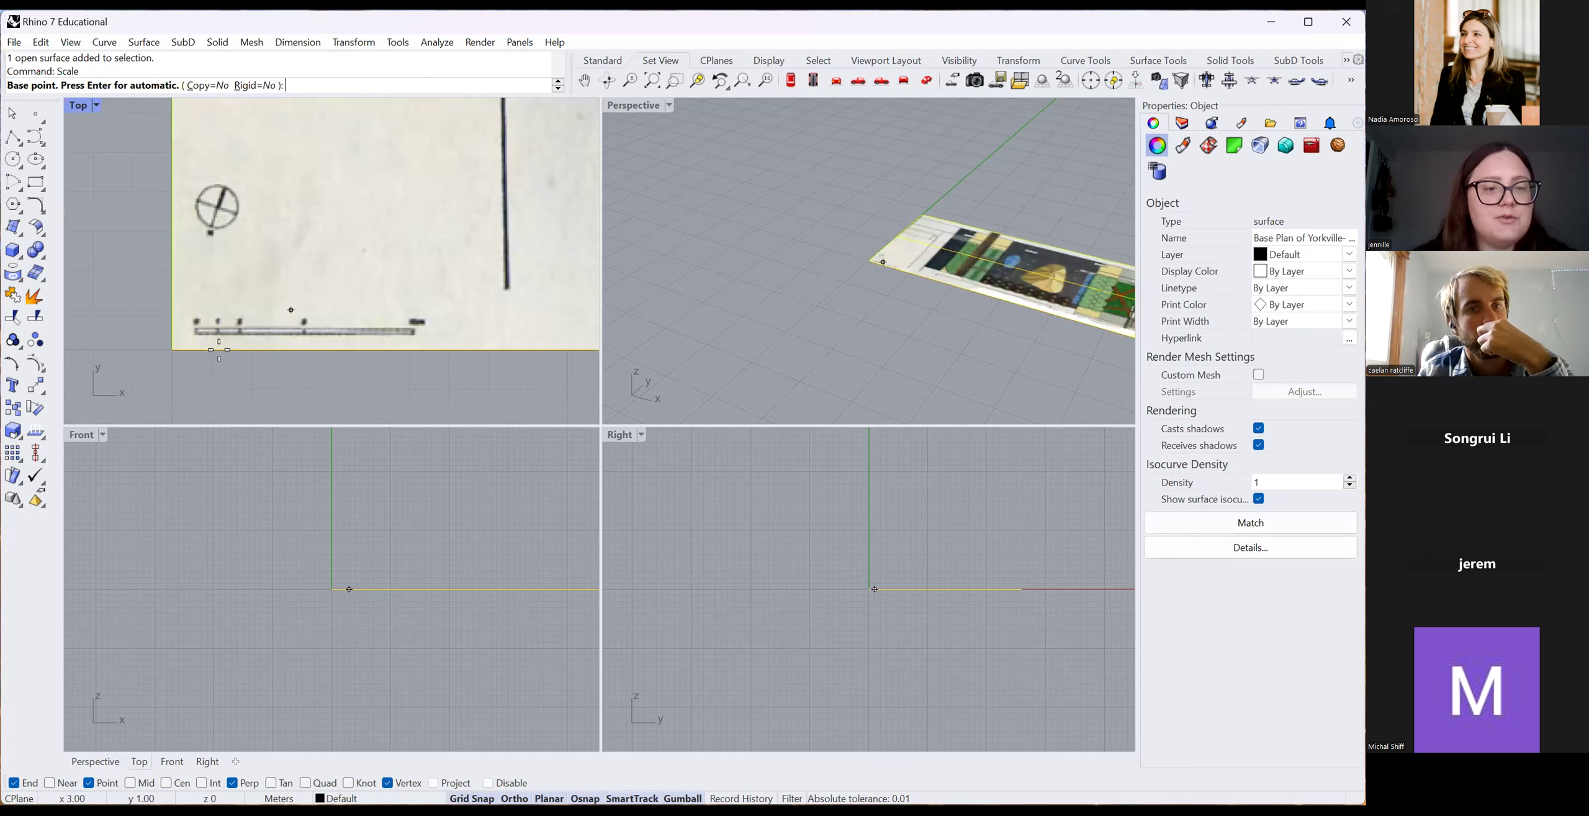
scroll(292, 309, "up", 2)
scroll(261, 322, "up", 2)
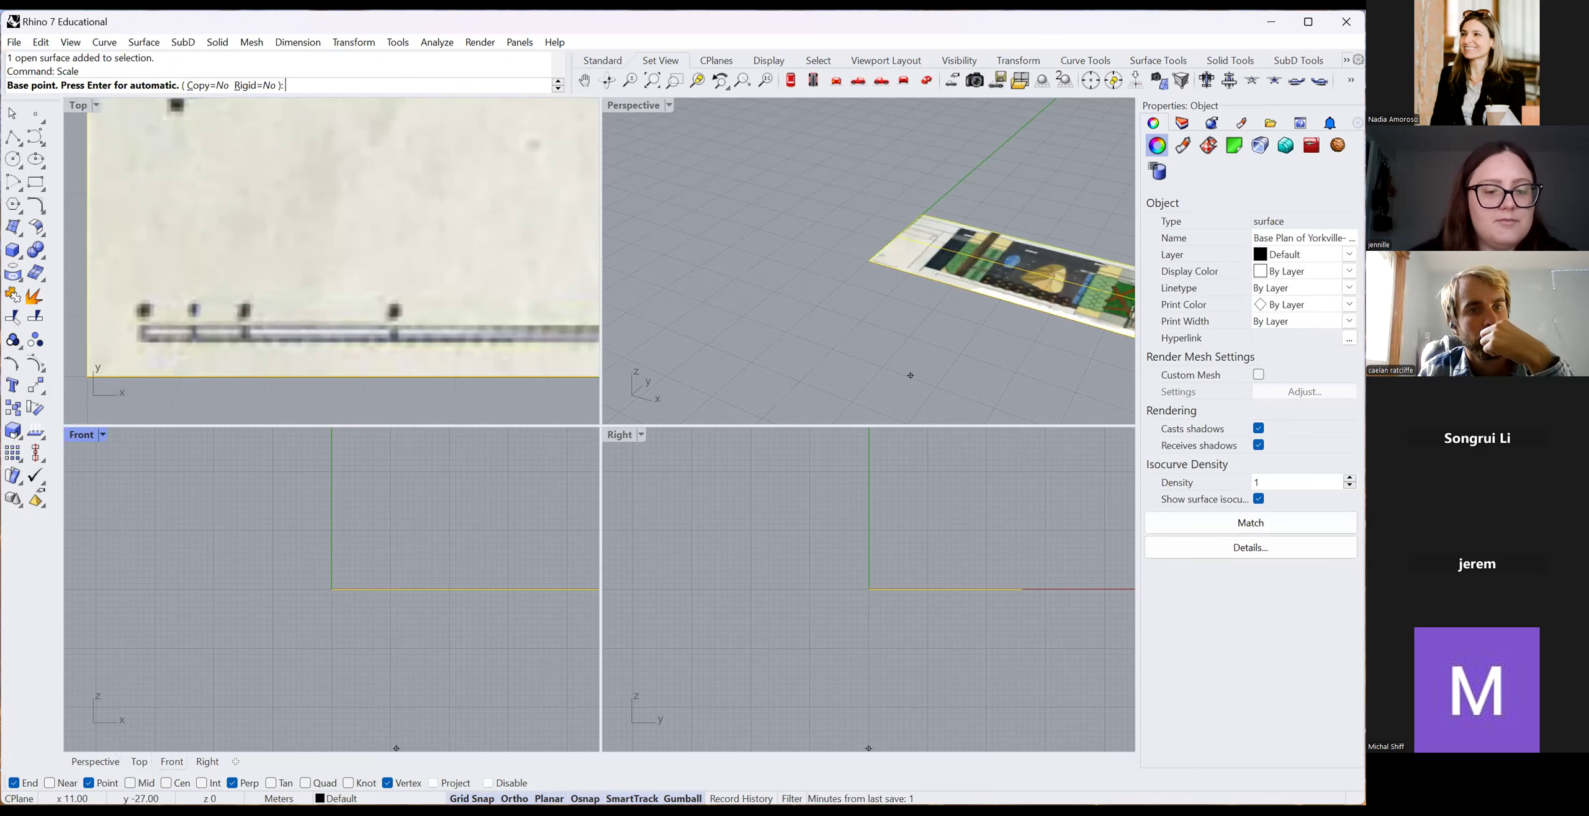
scroll(148, 333, "up", 2)
scroll(146, 335, "up", 2)
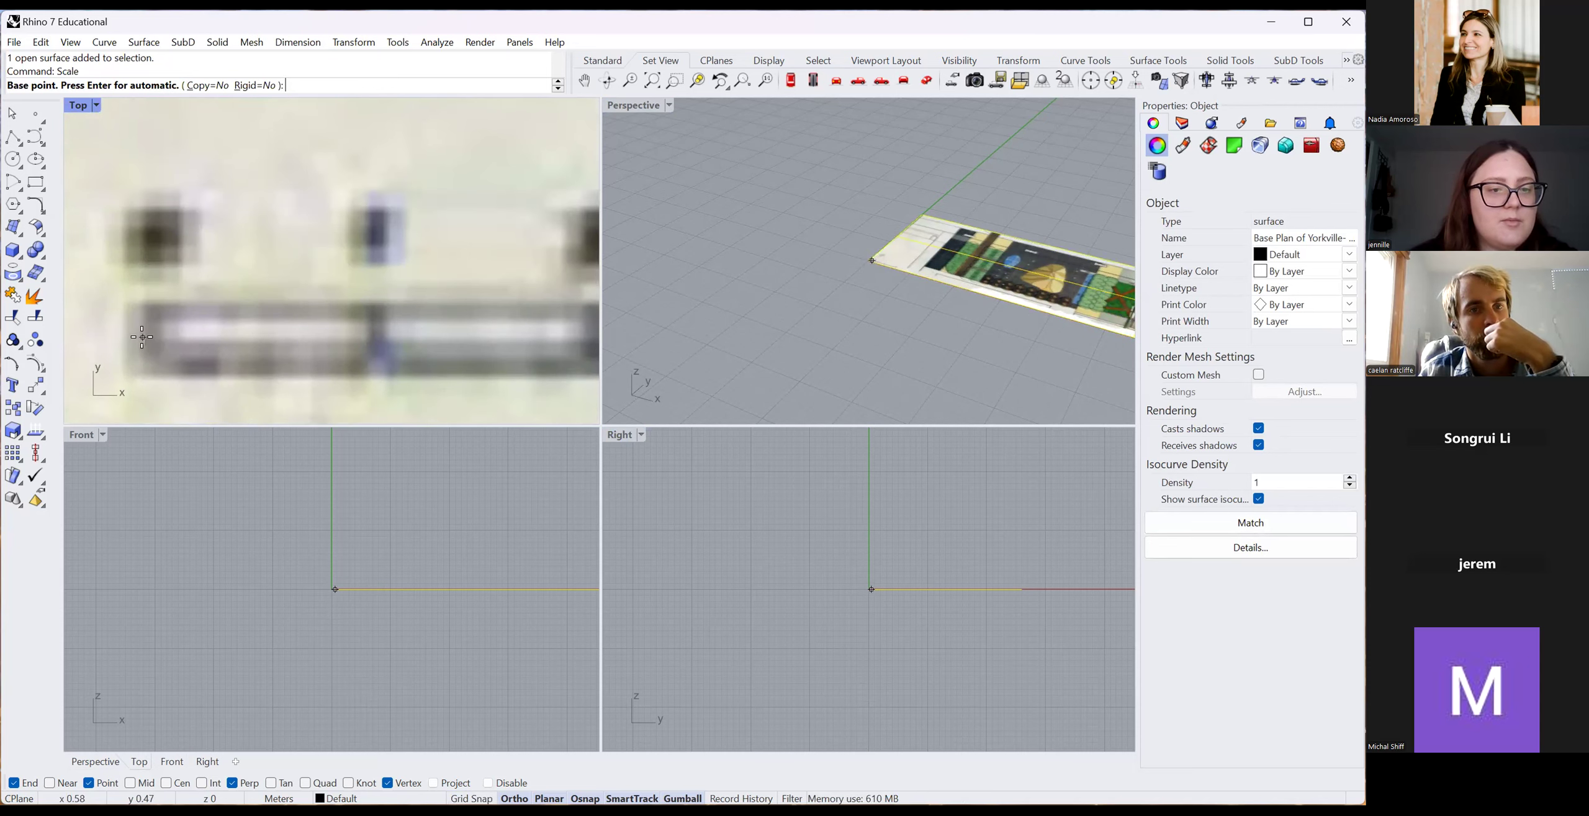
left_click(141, 337)
scroll(140, 341, "down", 4)
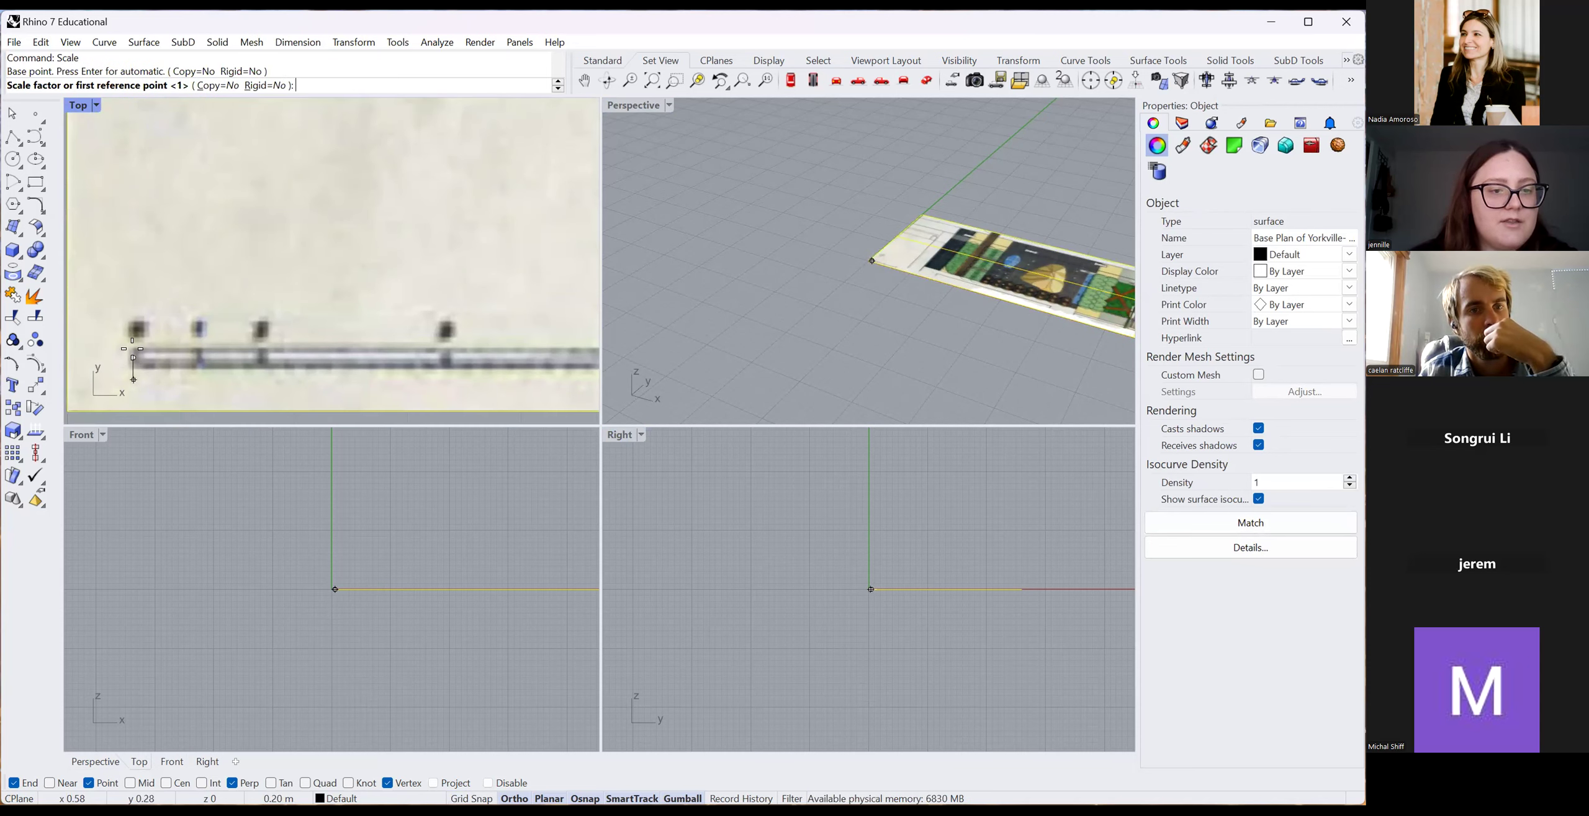
scroll(134, 351, "down", 3)
scroll(410, 370, "up", 3)
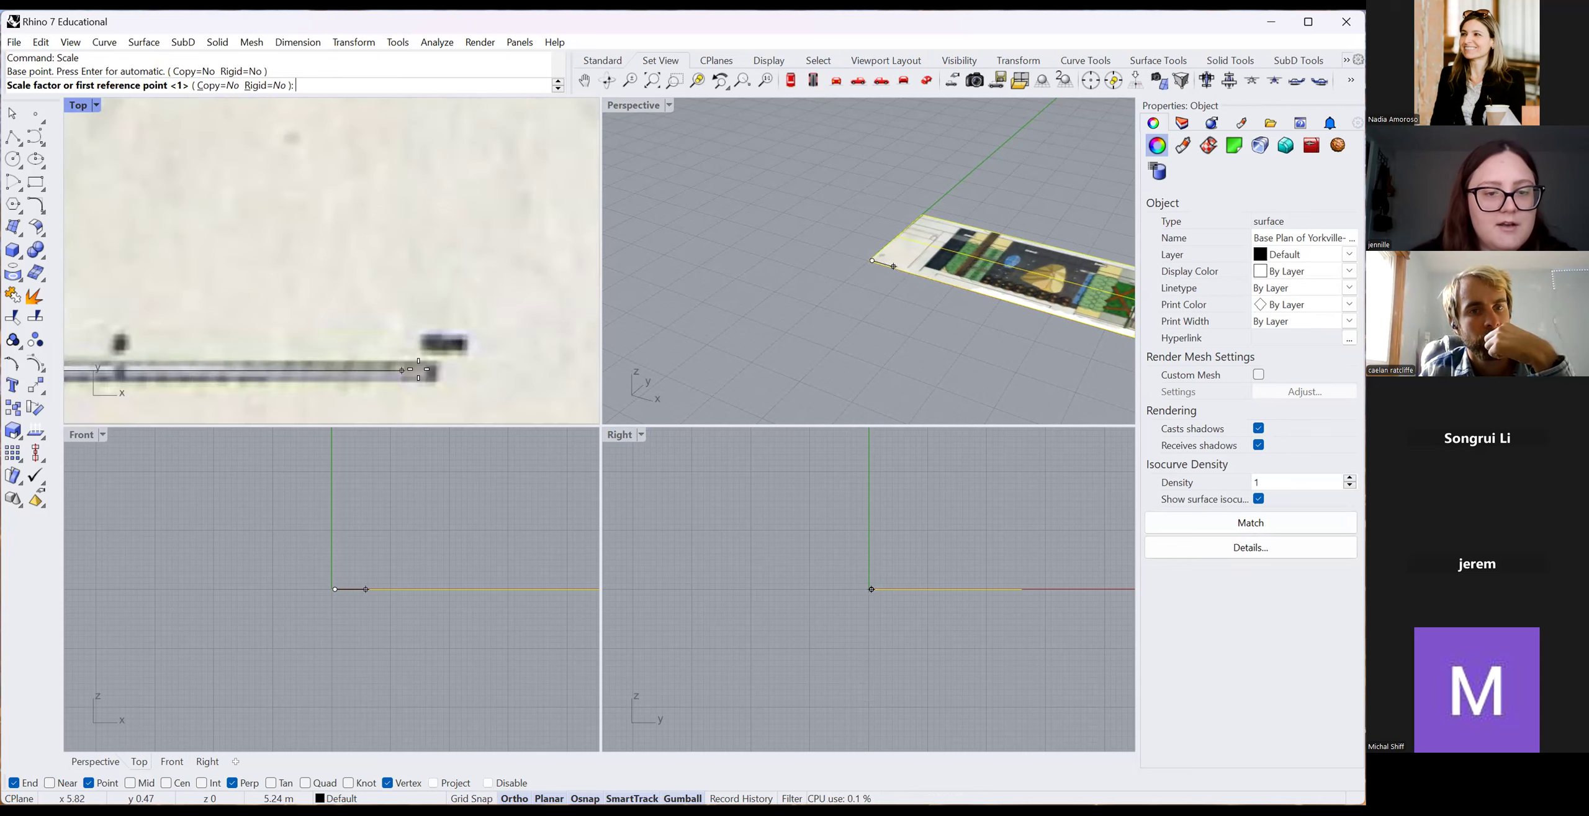
scroll(410, 369, "up", 2)
Use the scale bar's end as reference and set its length to 10 meters.
left_click(470, 371)
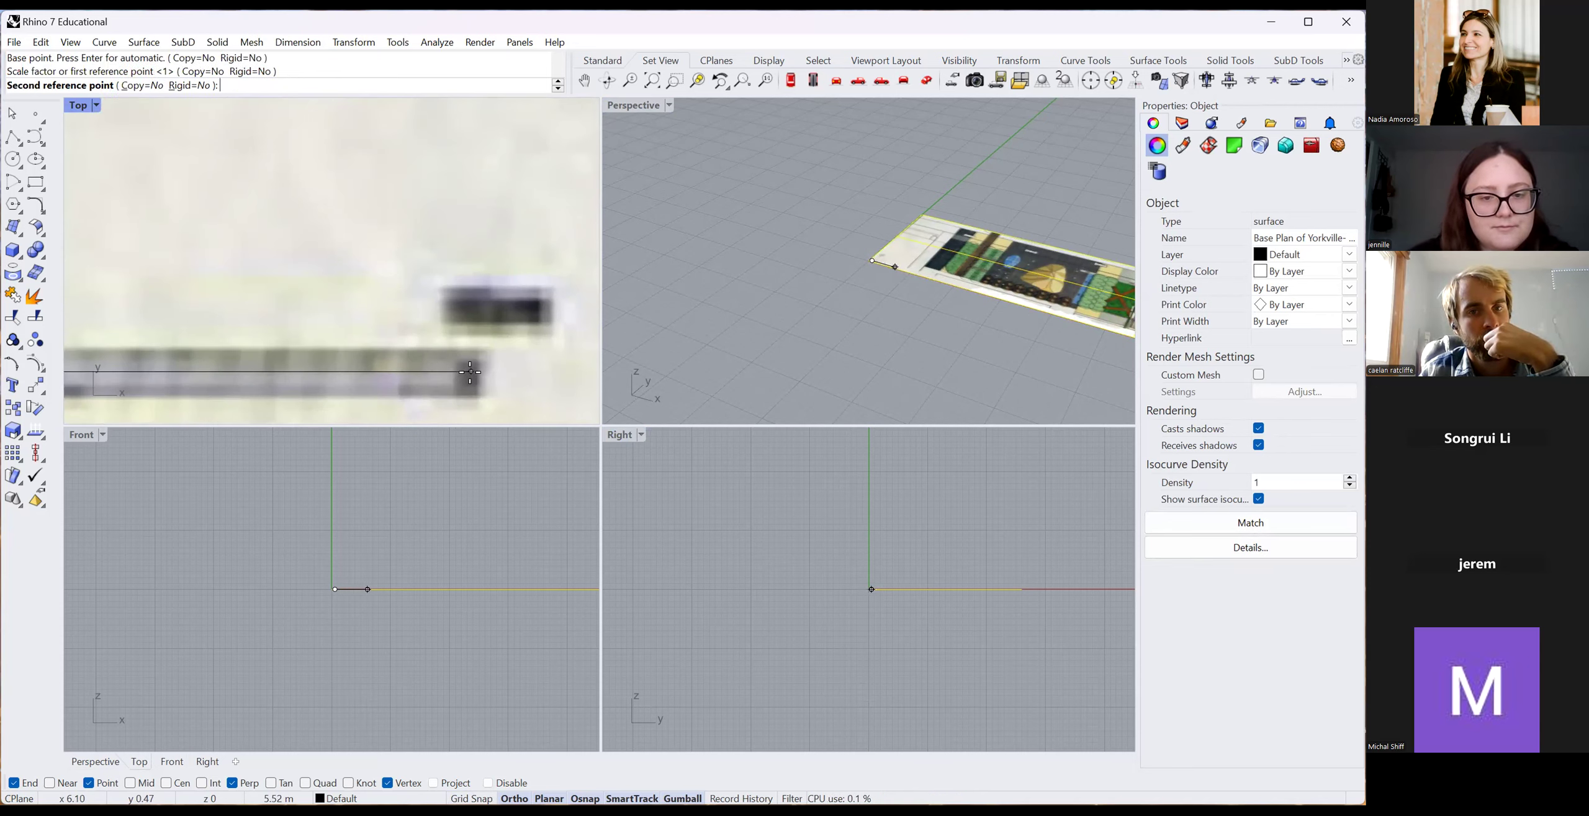
scroll(450, 369, "down", 3)
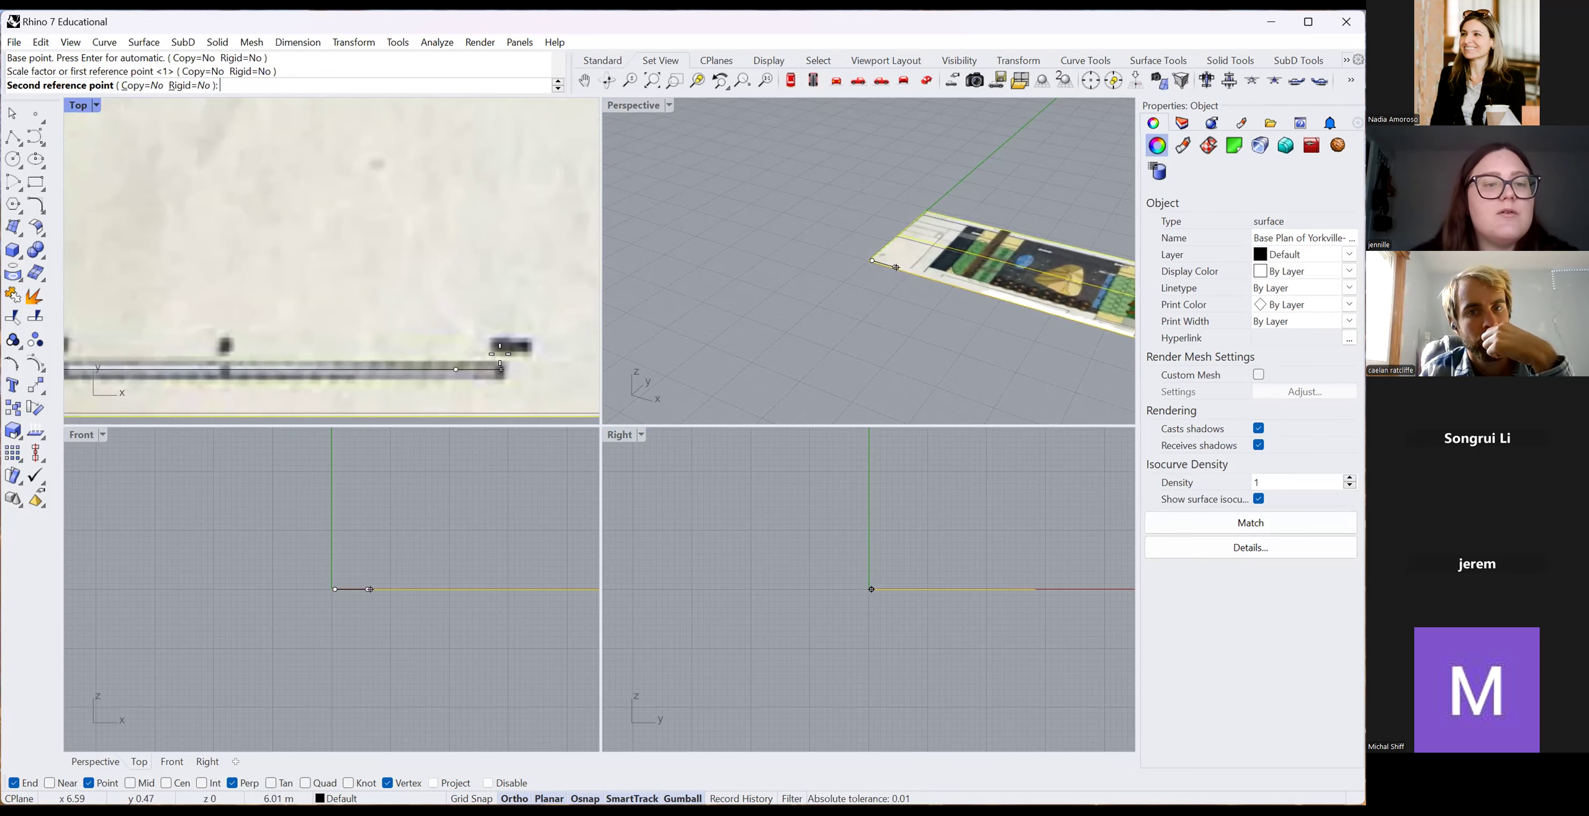
scroll(500, 360, "down", 3)
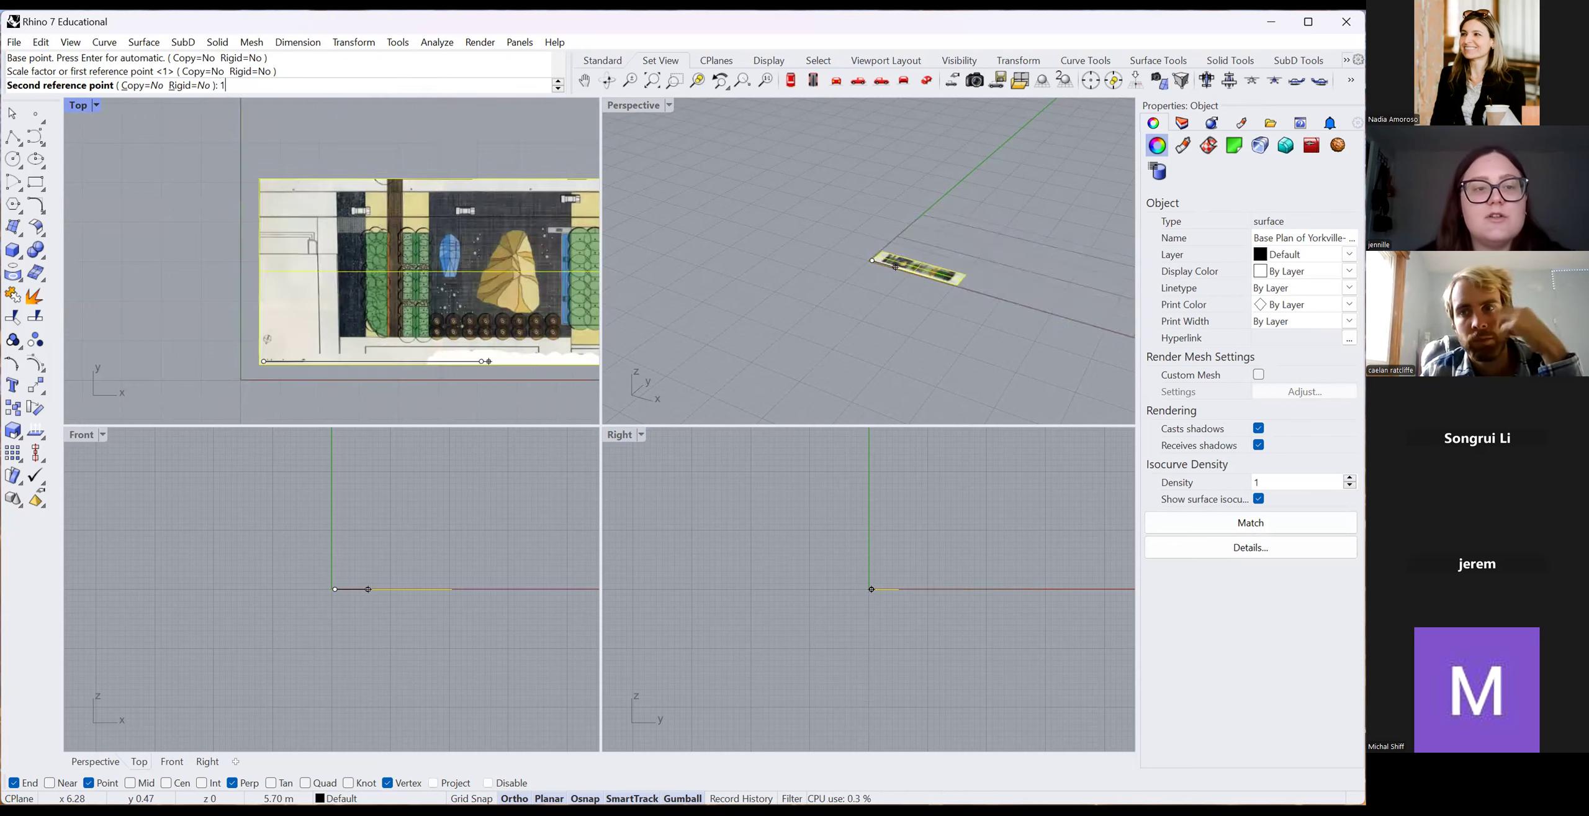
type("10")
key("Return")
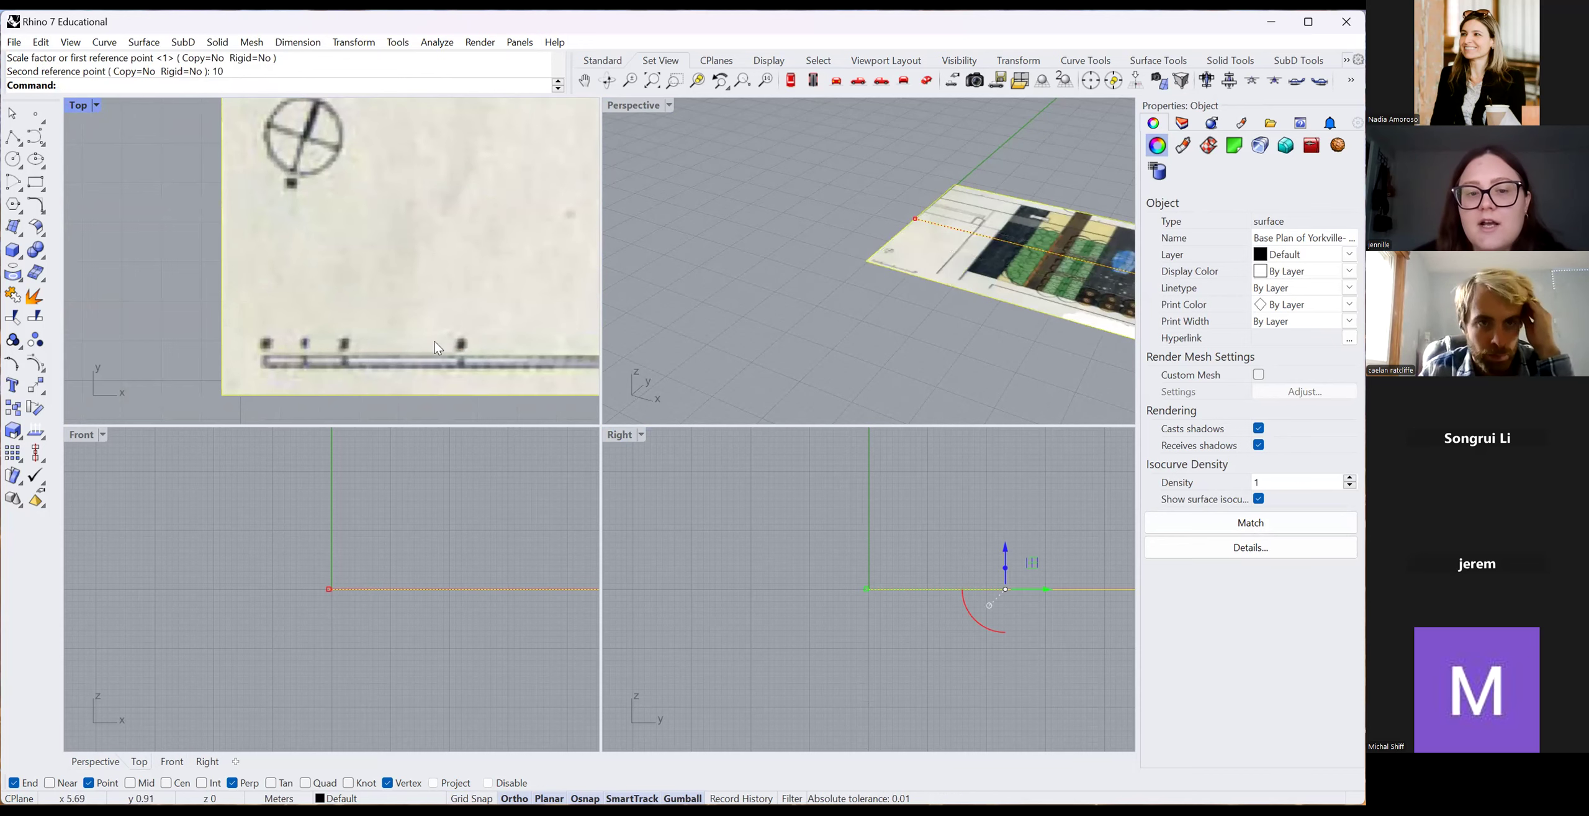
scroll(277, 305, "down", 4)
scroll(339, 310, "down", 3)
scroll(348, 328, "up", 3)
scroll(289, 312, "down", 1)
scroll(310, 313, "down", 1)
scroll(310, 330, "up", 5)
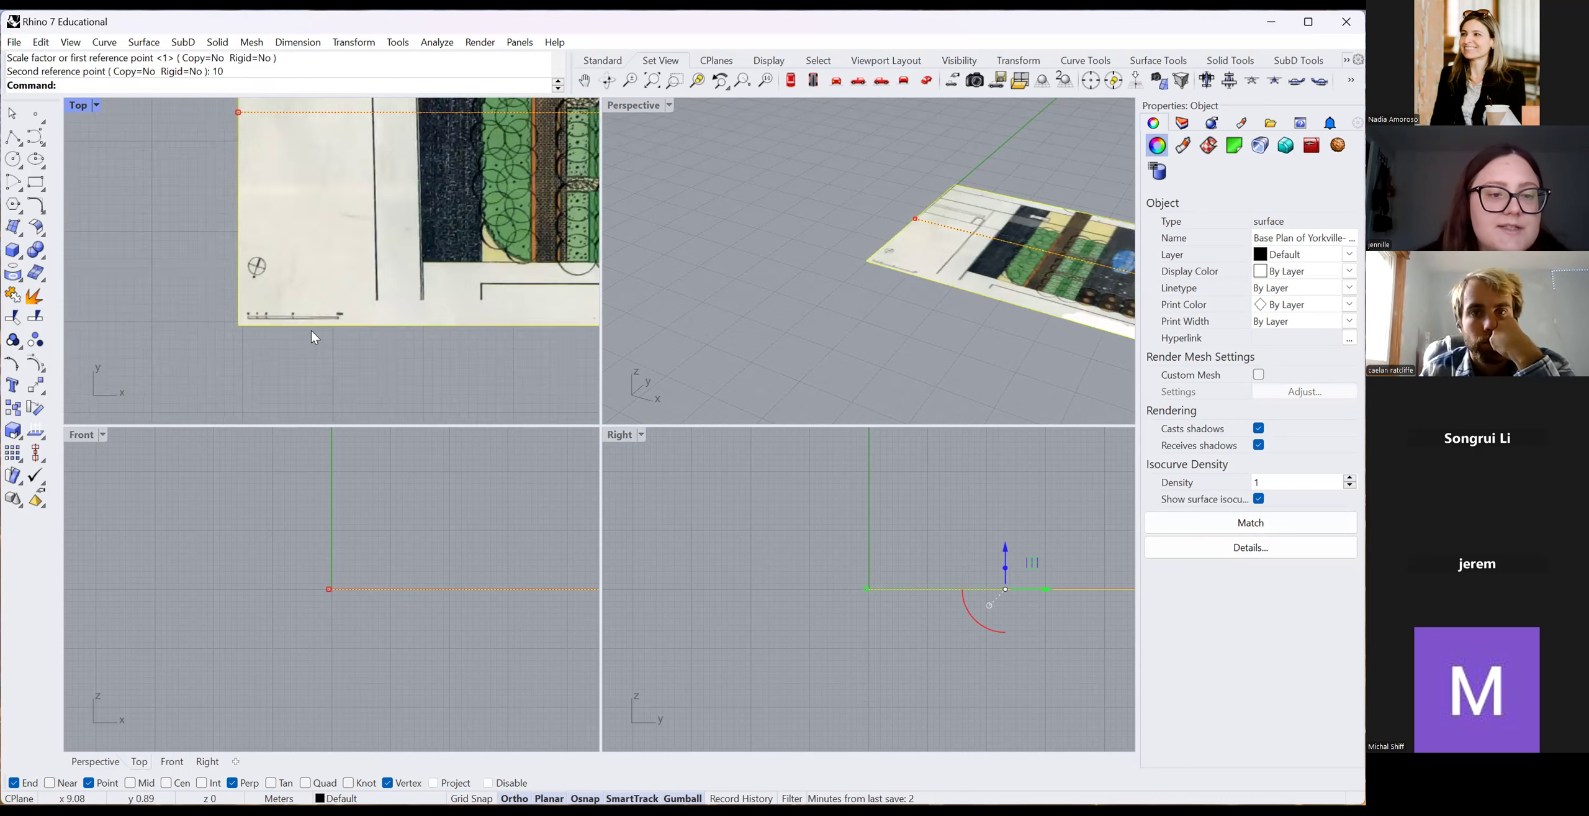
Measure across the scale bar with Distance, reading 9.94 meters.
type("Dis")
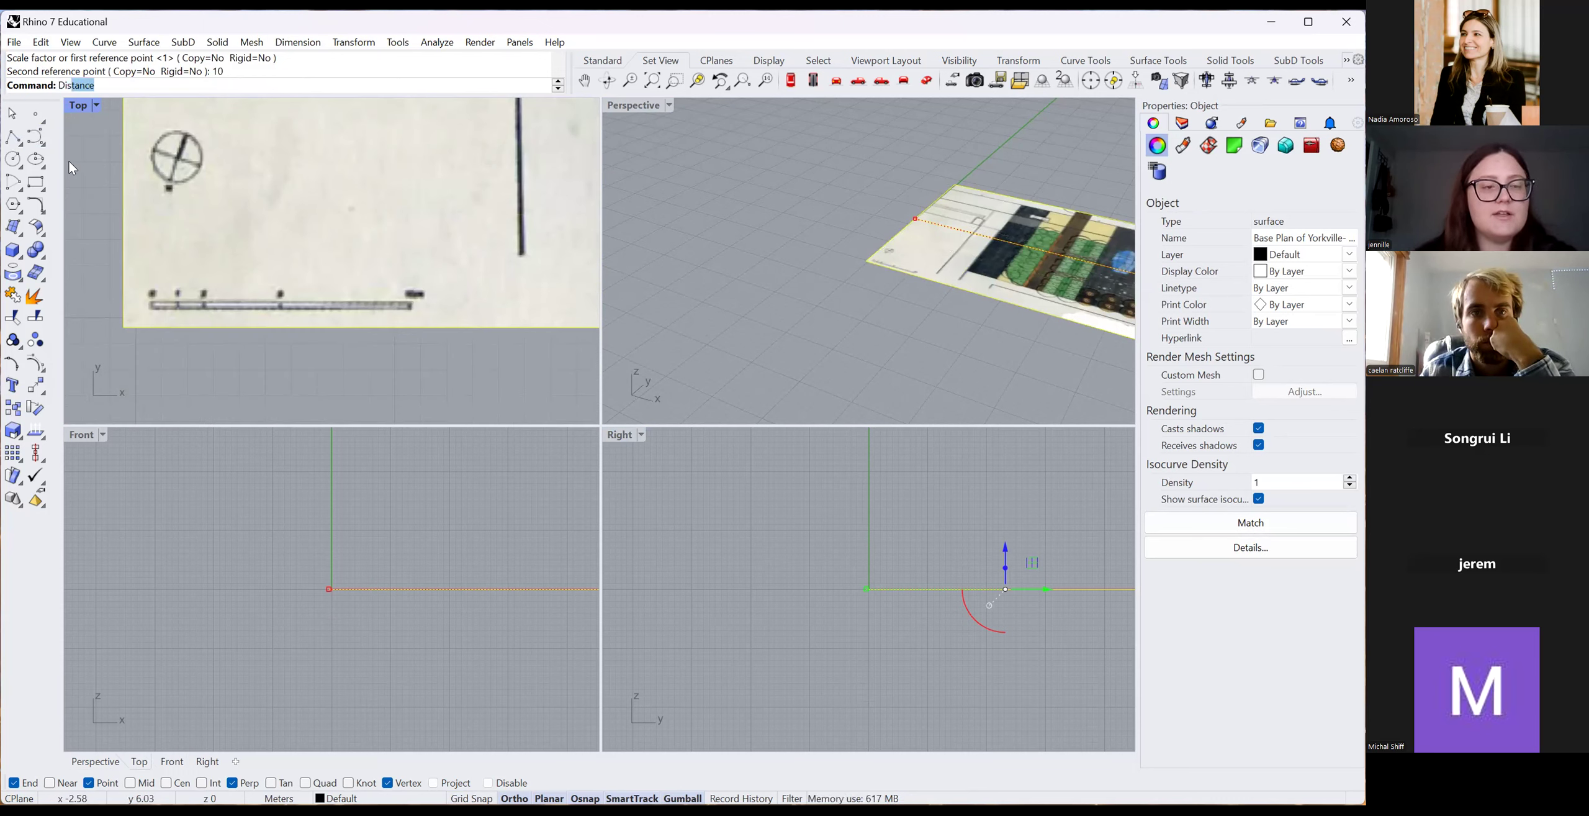
key("Return")
scroll(205, 304, "up", 3)
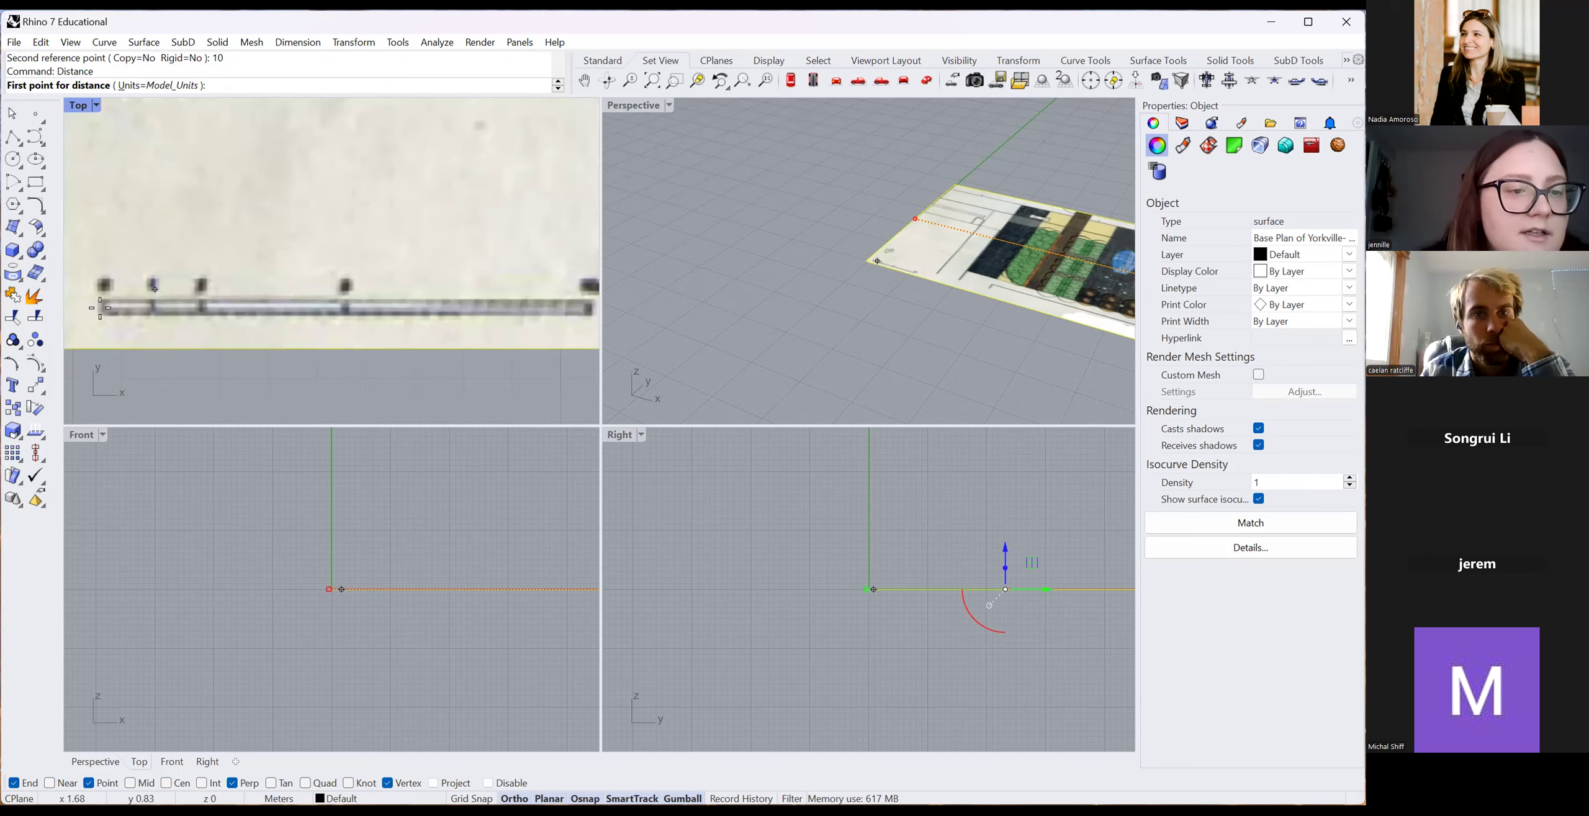
left_click(103, 309)
scroll(106, 320, "down", 3)
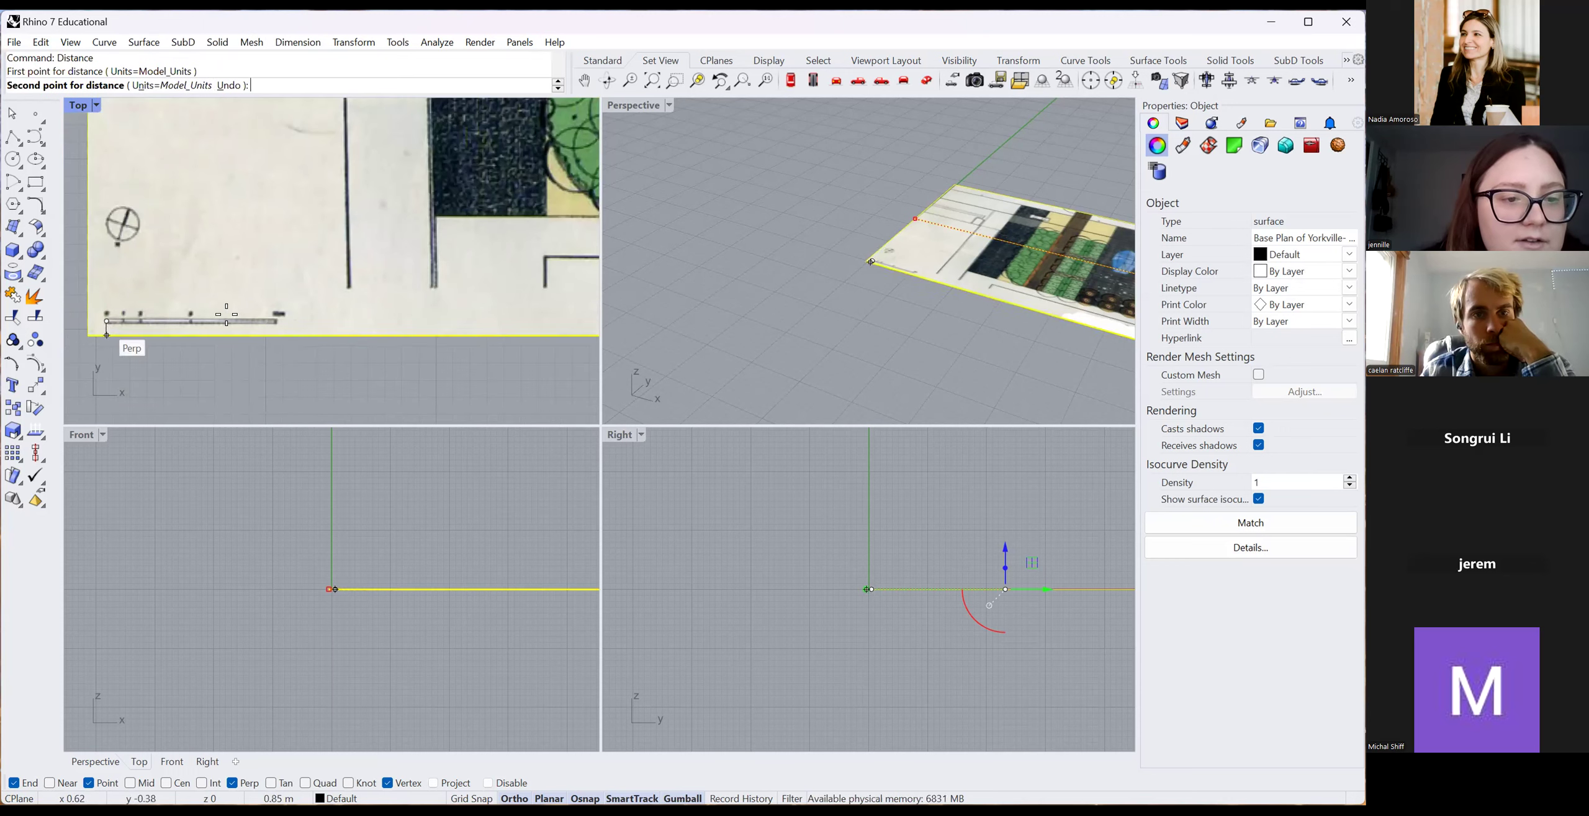
scroll(279, 328, "up", 3)
left_click(279, 328)
scroll(280, 328, "up", 3)
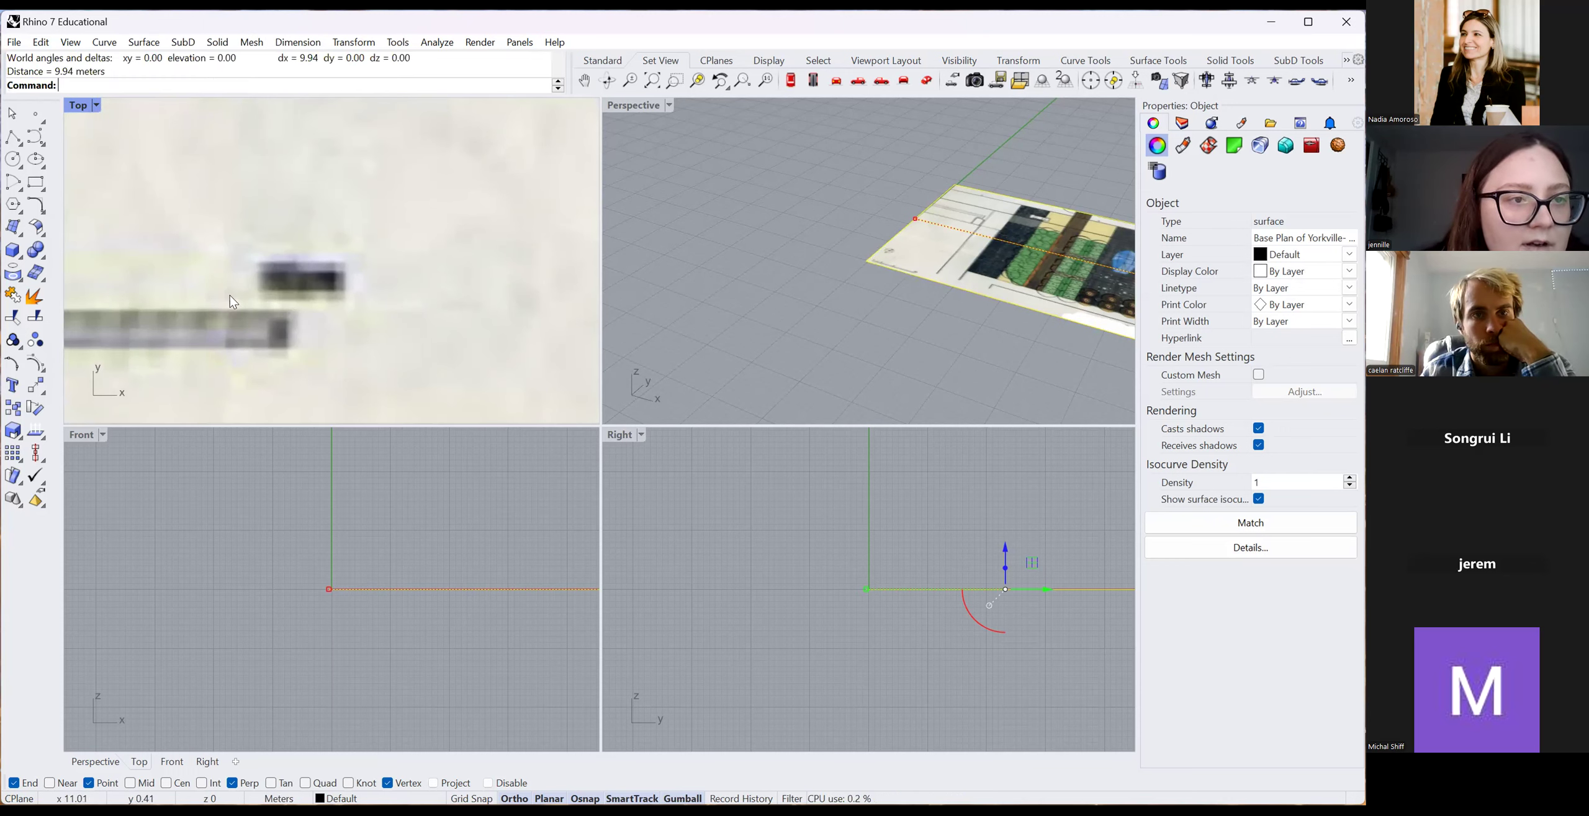
scroll(245, 268, "down", 3)
scroll(281, 219, "down", 5)
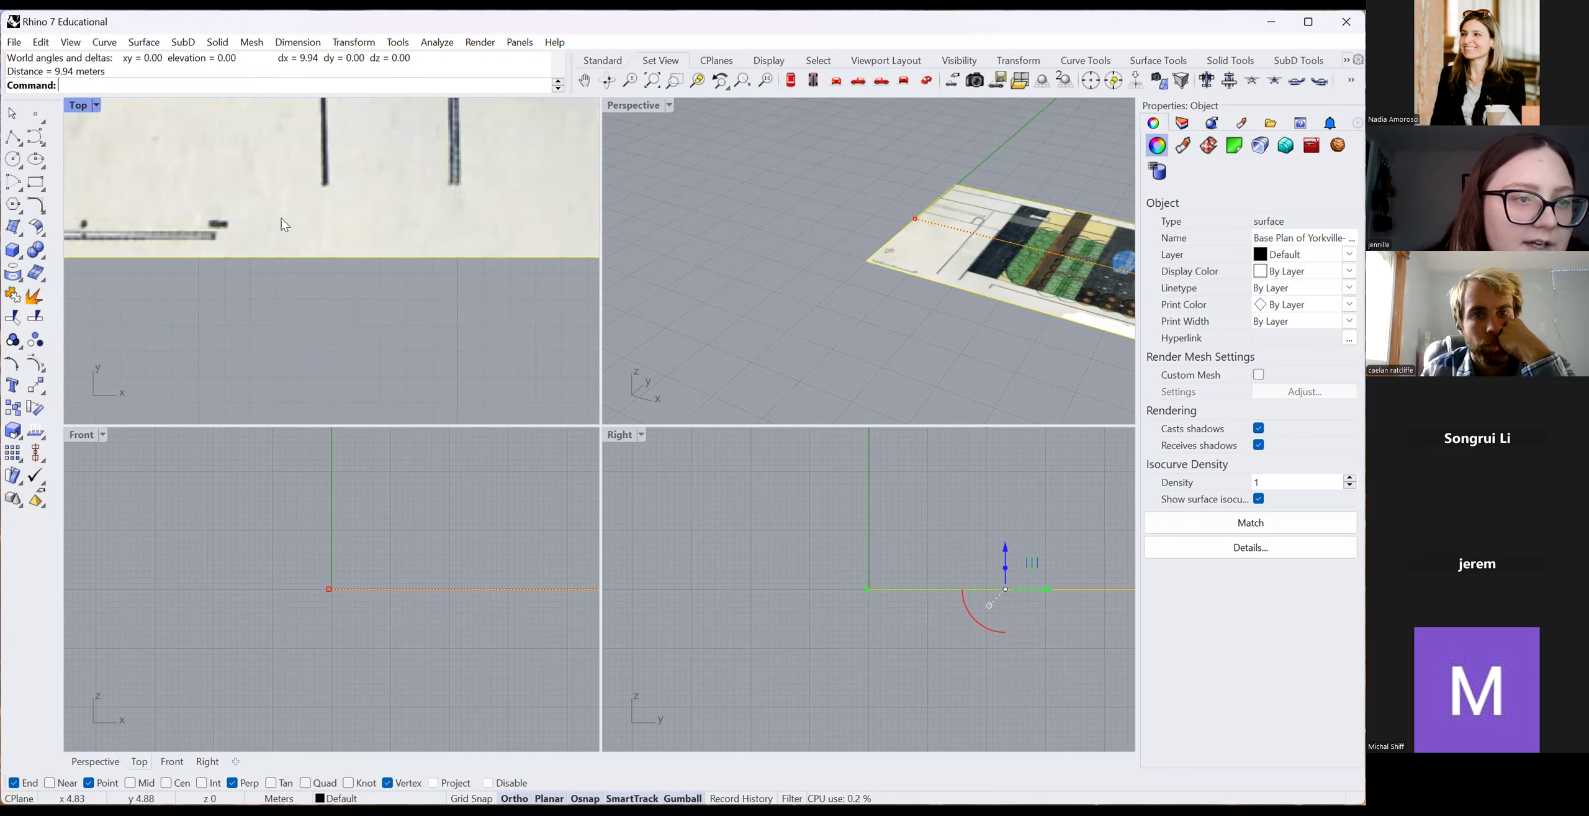
left_click(12, 137)
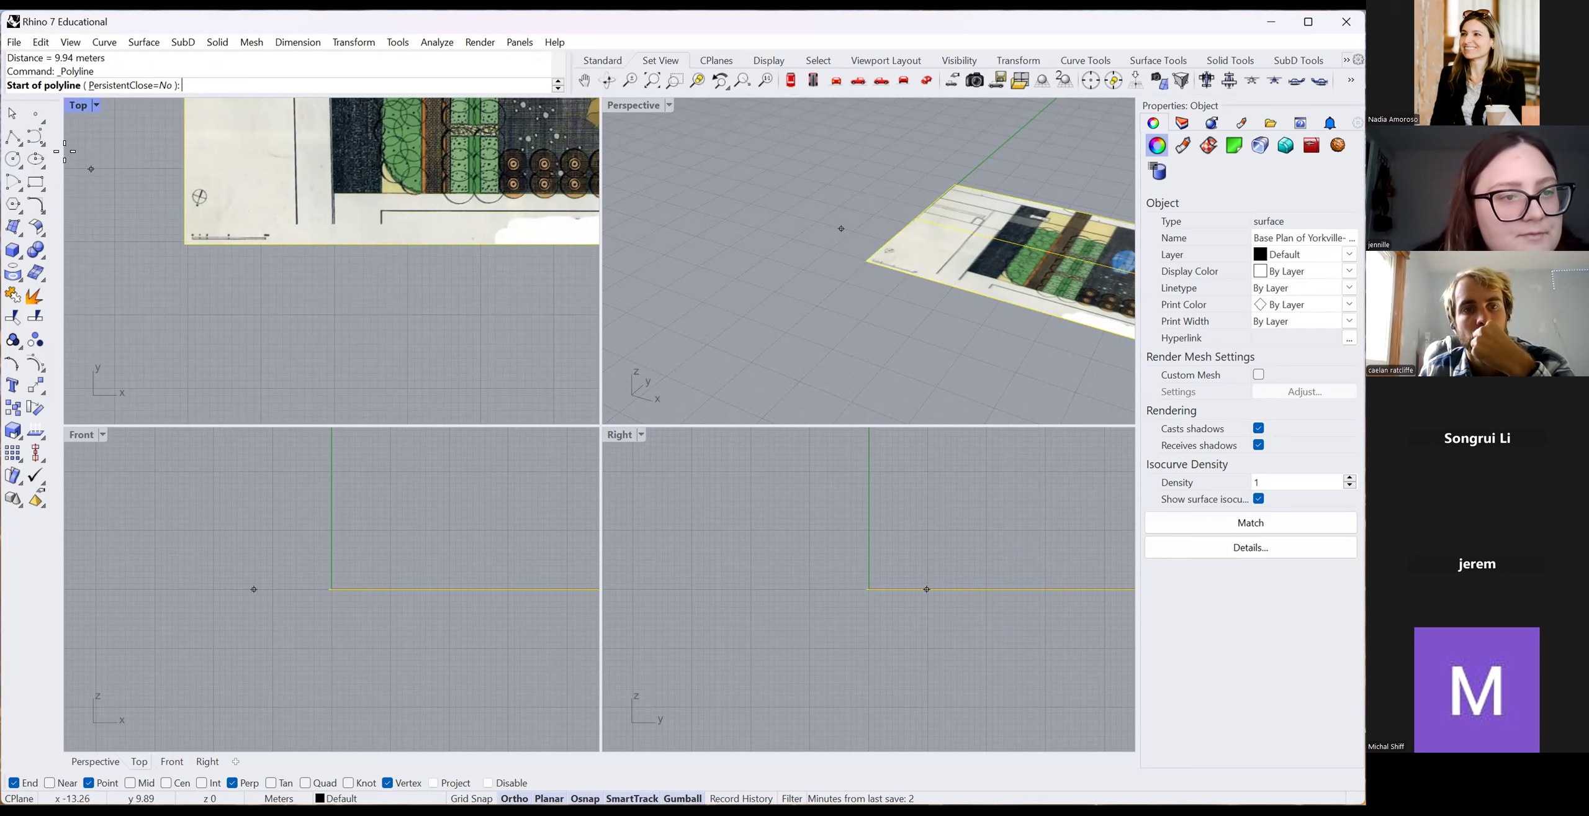
Draw a 10-unit polyline segment along the scale bar.
scroll(242, 299, "up", 4)
scroll(214, 276, "up", 2)
left_click(202, 374)
type("10")
key("Return")
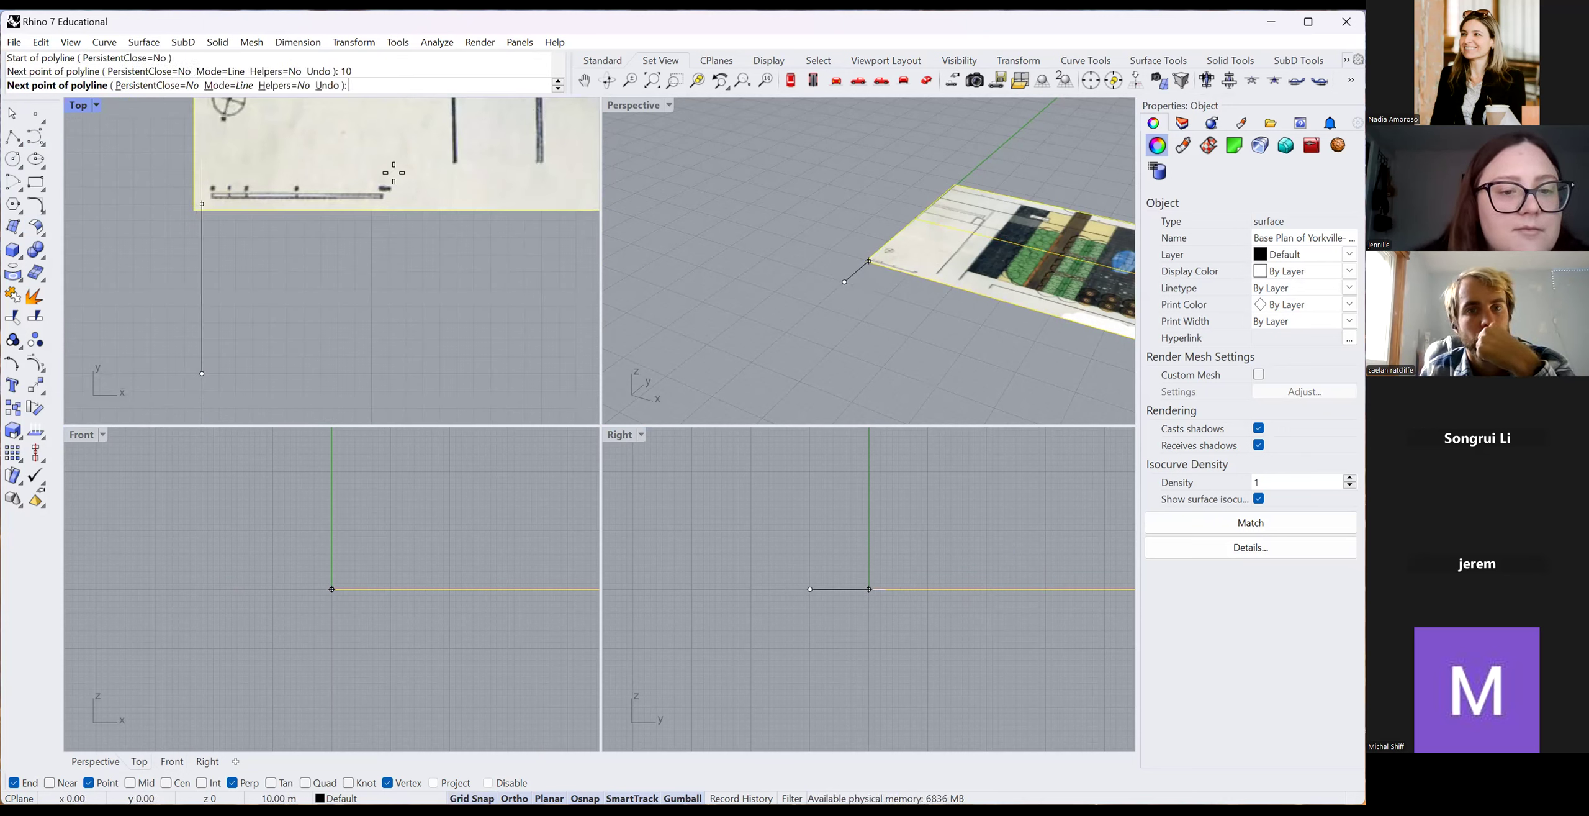
left_click(408, 369)
key("Return")
Select the new line via the Selection Menu and move it just below the scale bar.
scroll(387, 325, "up", 4)
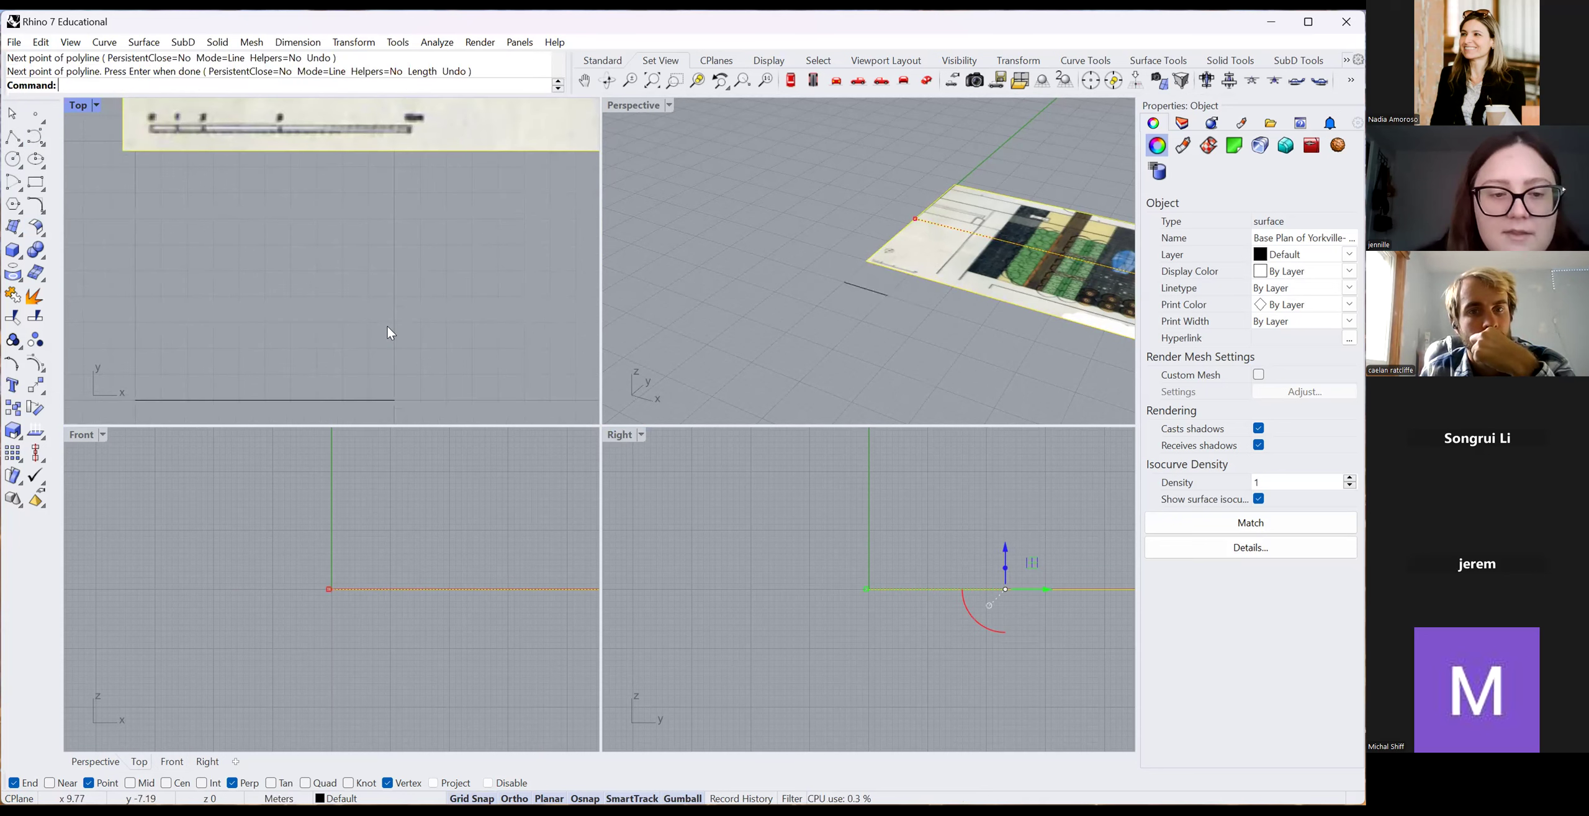
scroll(298, 374, "down", 4)
left_click(303, 388)
left_click_drag(276, 348, 273, 179)
scroll(243, 203, "up", 10)
left_click_drag(377, 250, 378, 250)
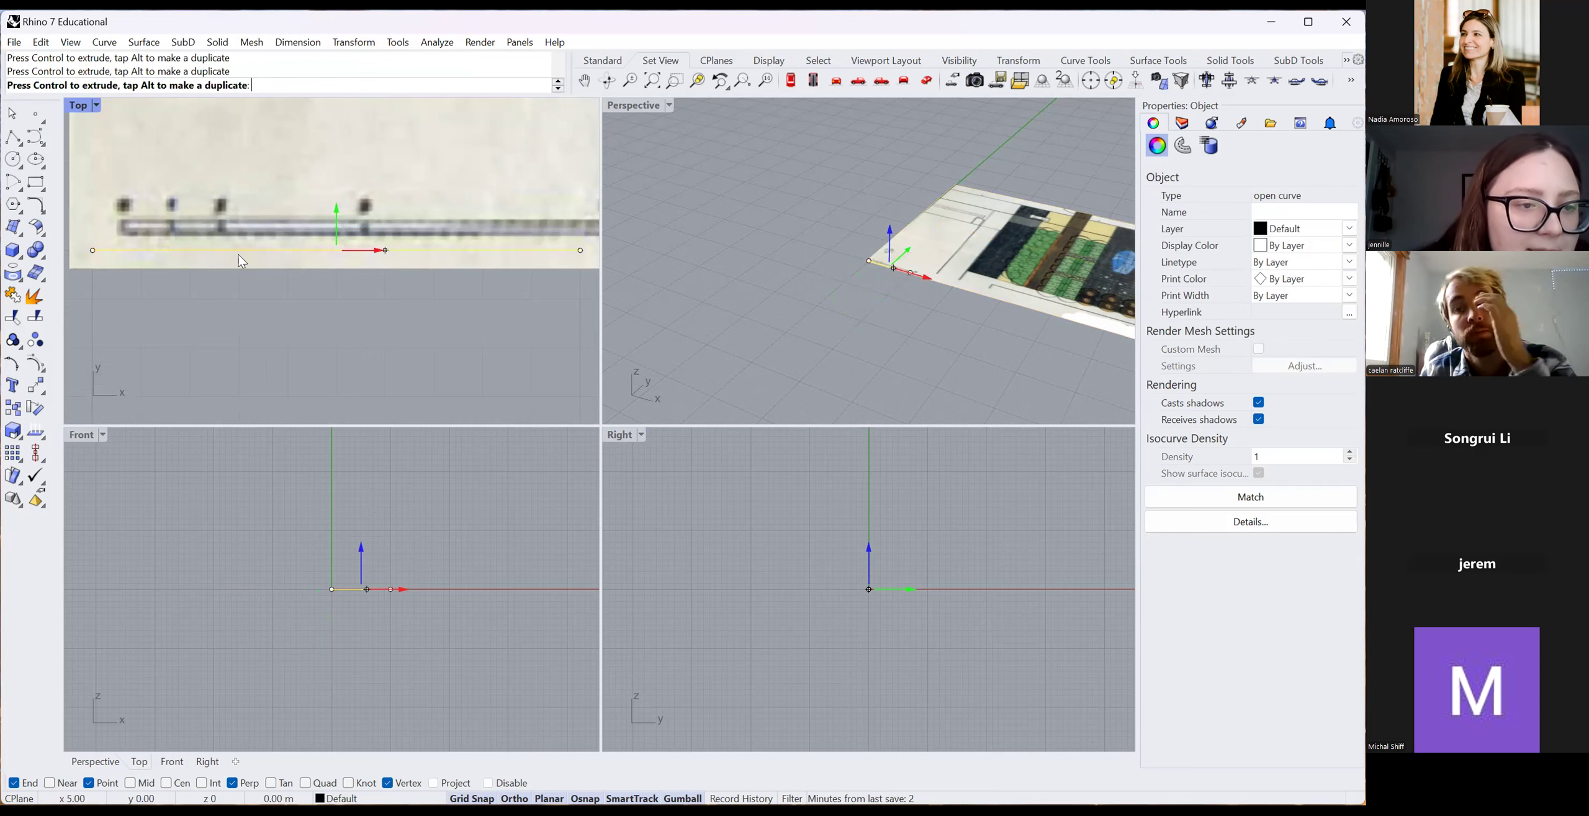
left_click(300, 394)
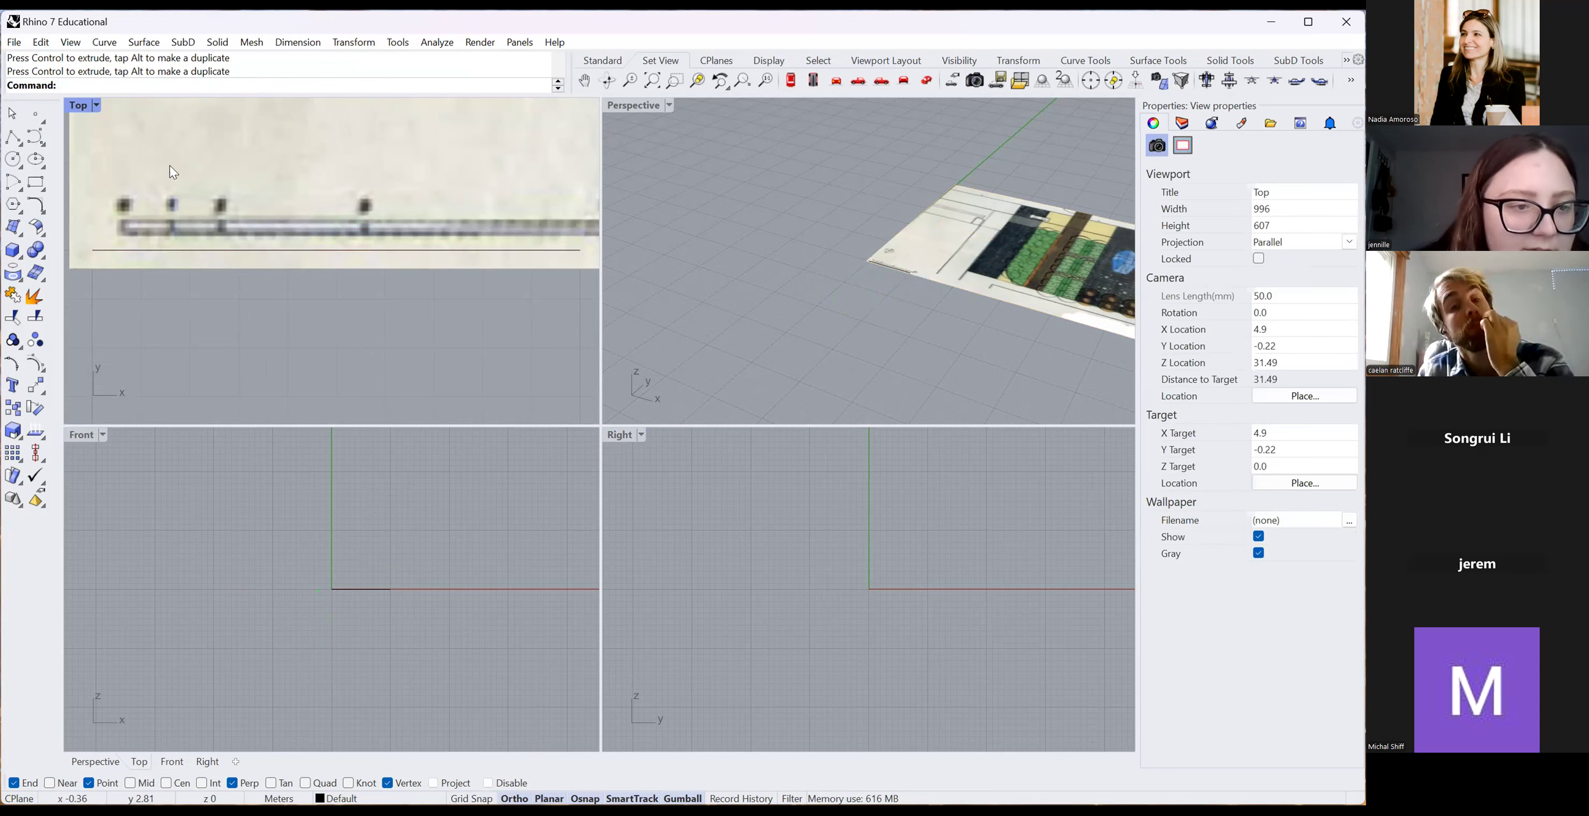
scroll(195, 222, "up", 6)
scroll(272, 322, "down", 6)
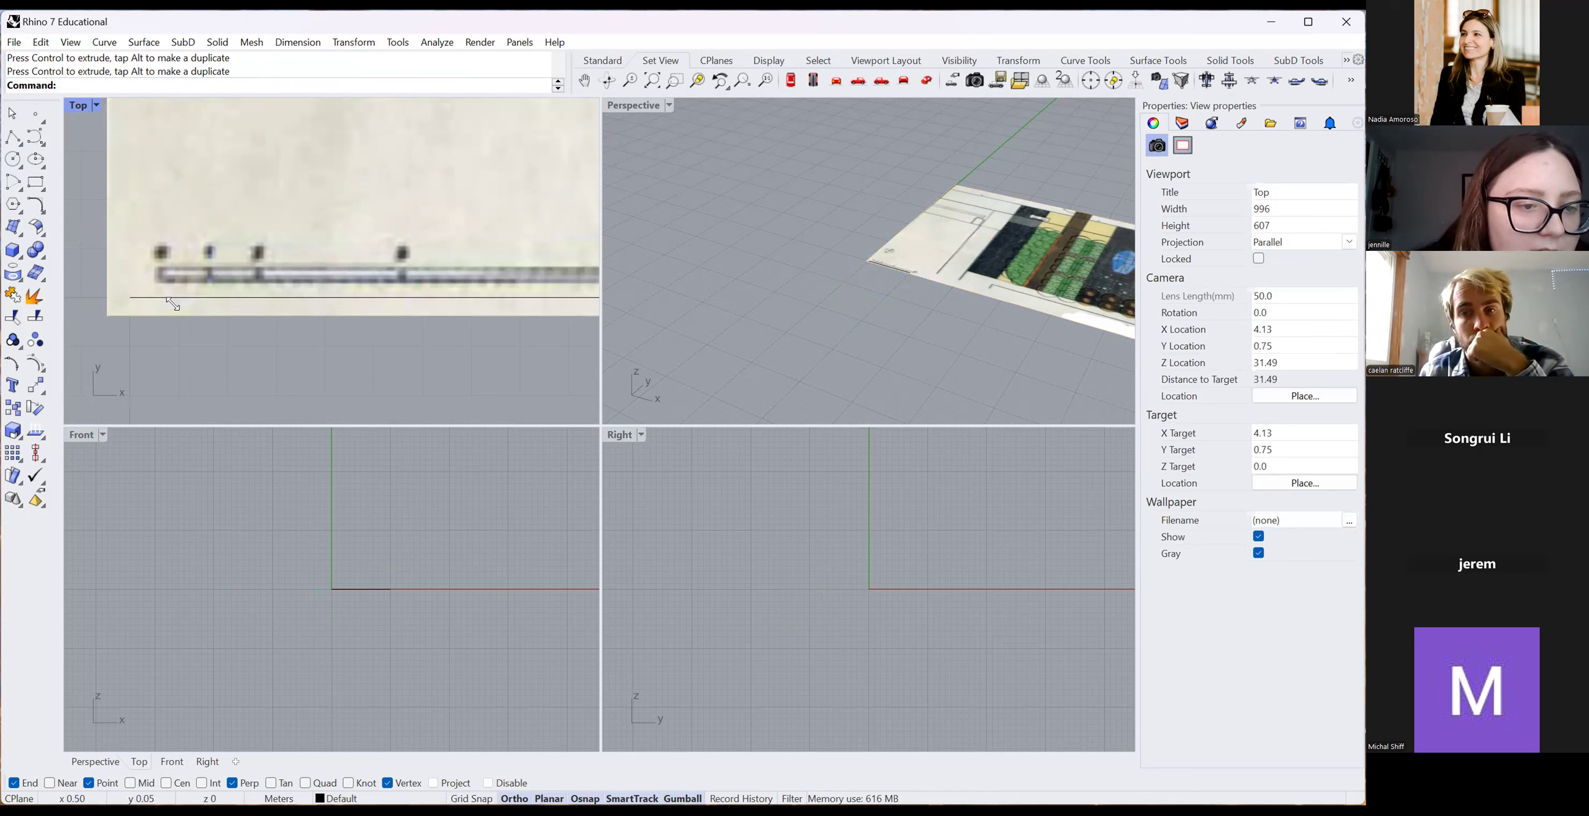
left_click(143, 292)
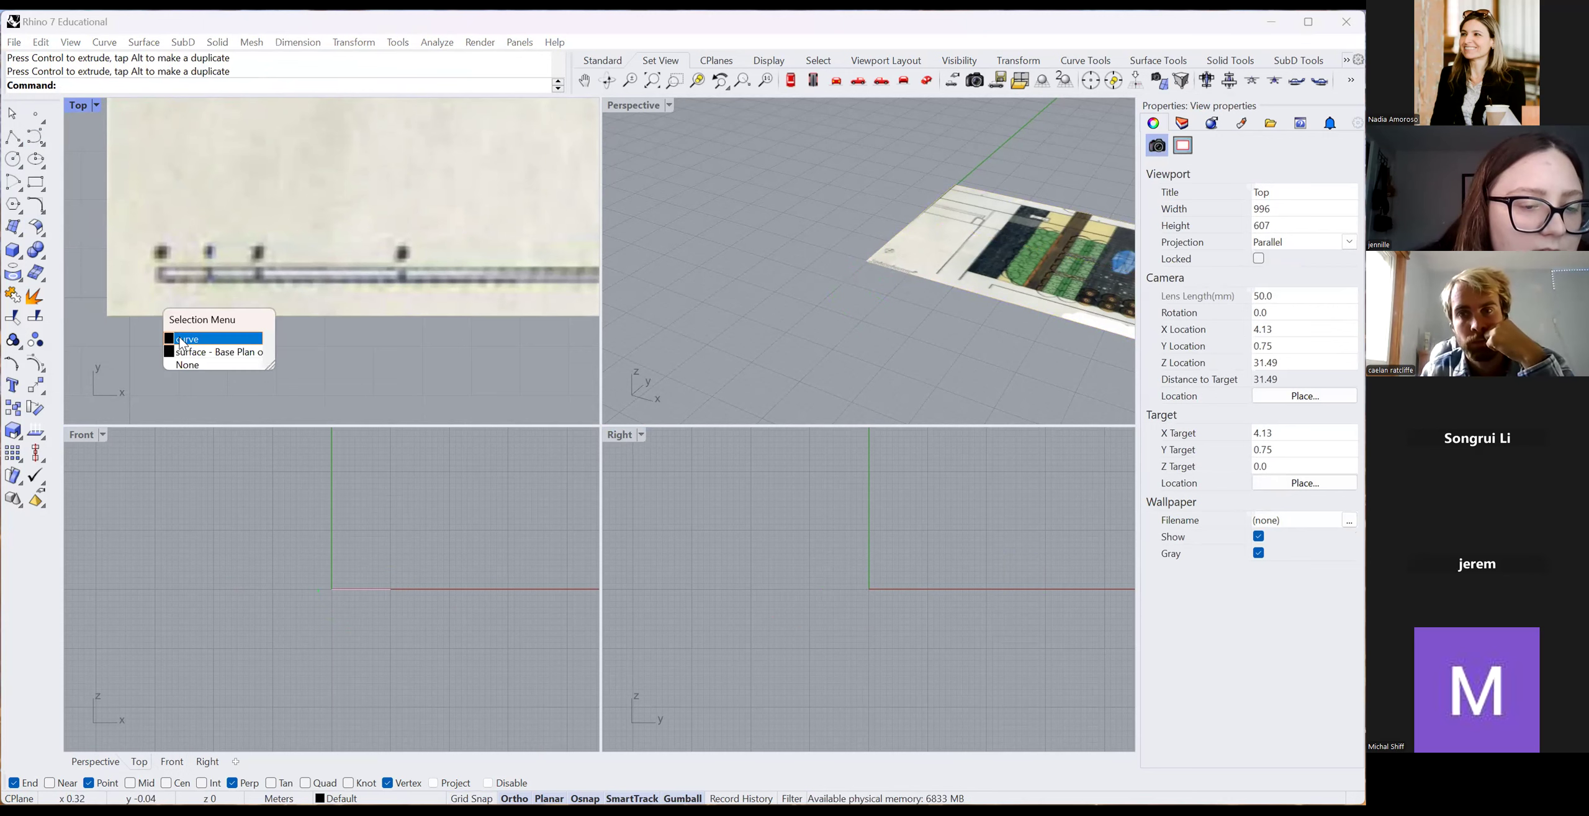
left_click(528, 475)
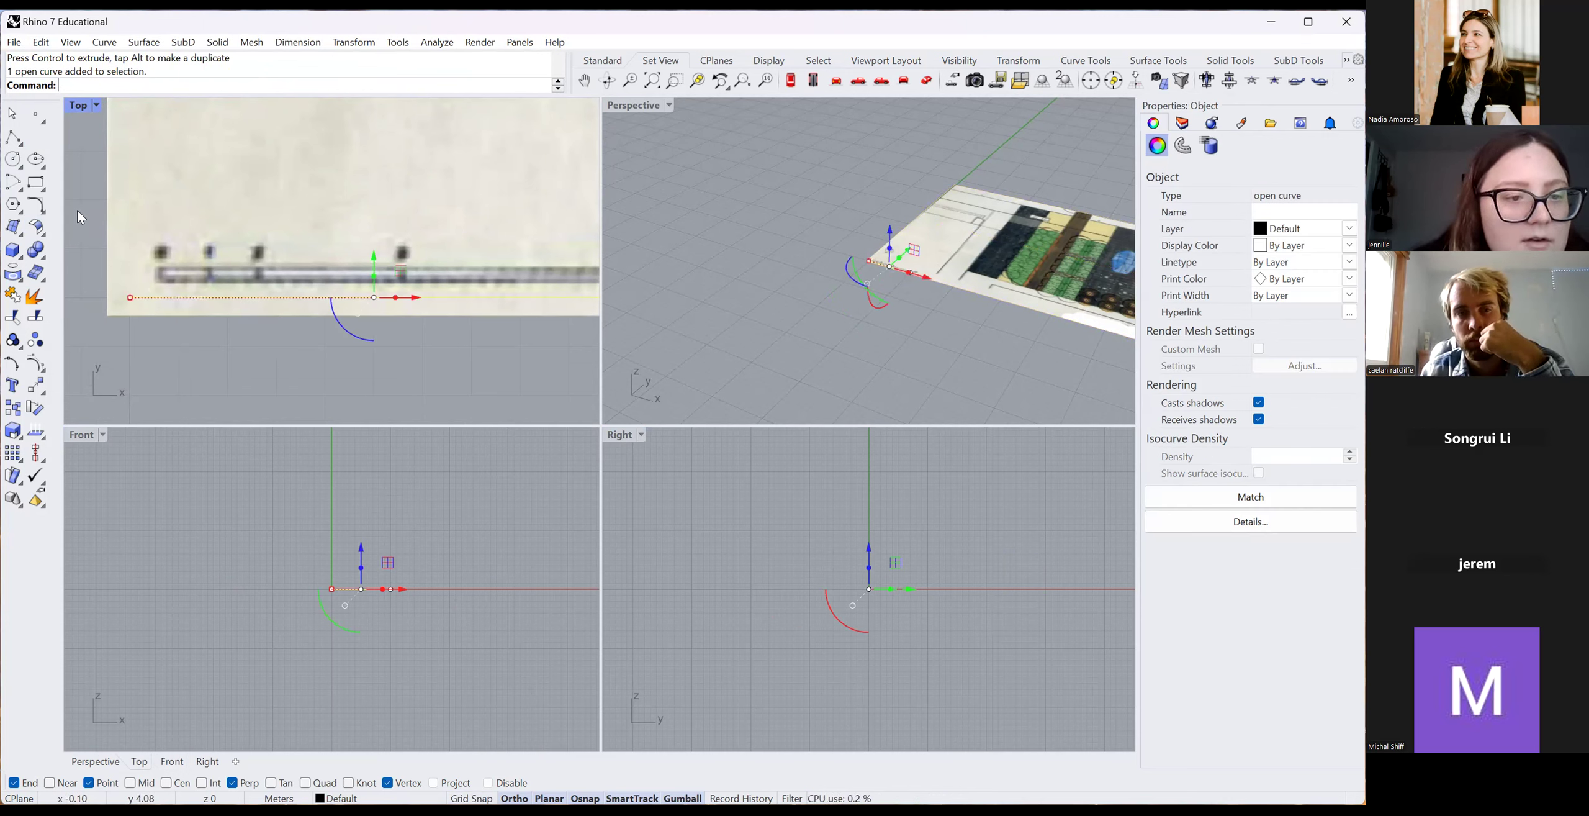
left_click_drag(211, 283, 186, 281)
left_click(212, 306)
Zoom the Top viewport out to show the full site plan.
scroll(213, 306, "down", 6)
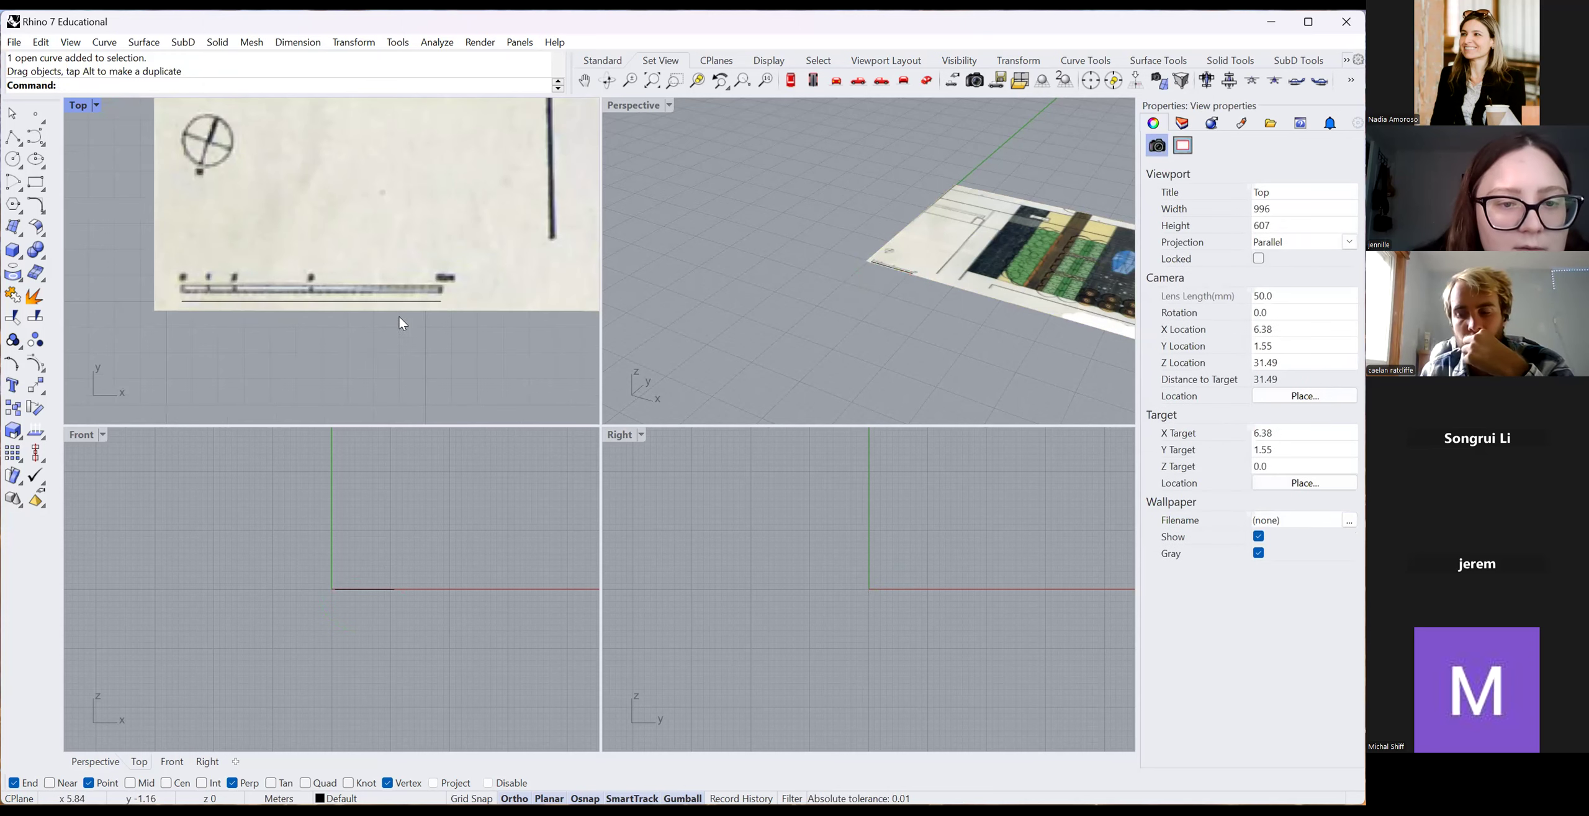
scroll(444, 324, "up", 8)
scroll(447, 304, "down", 5)
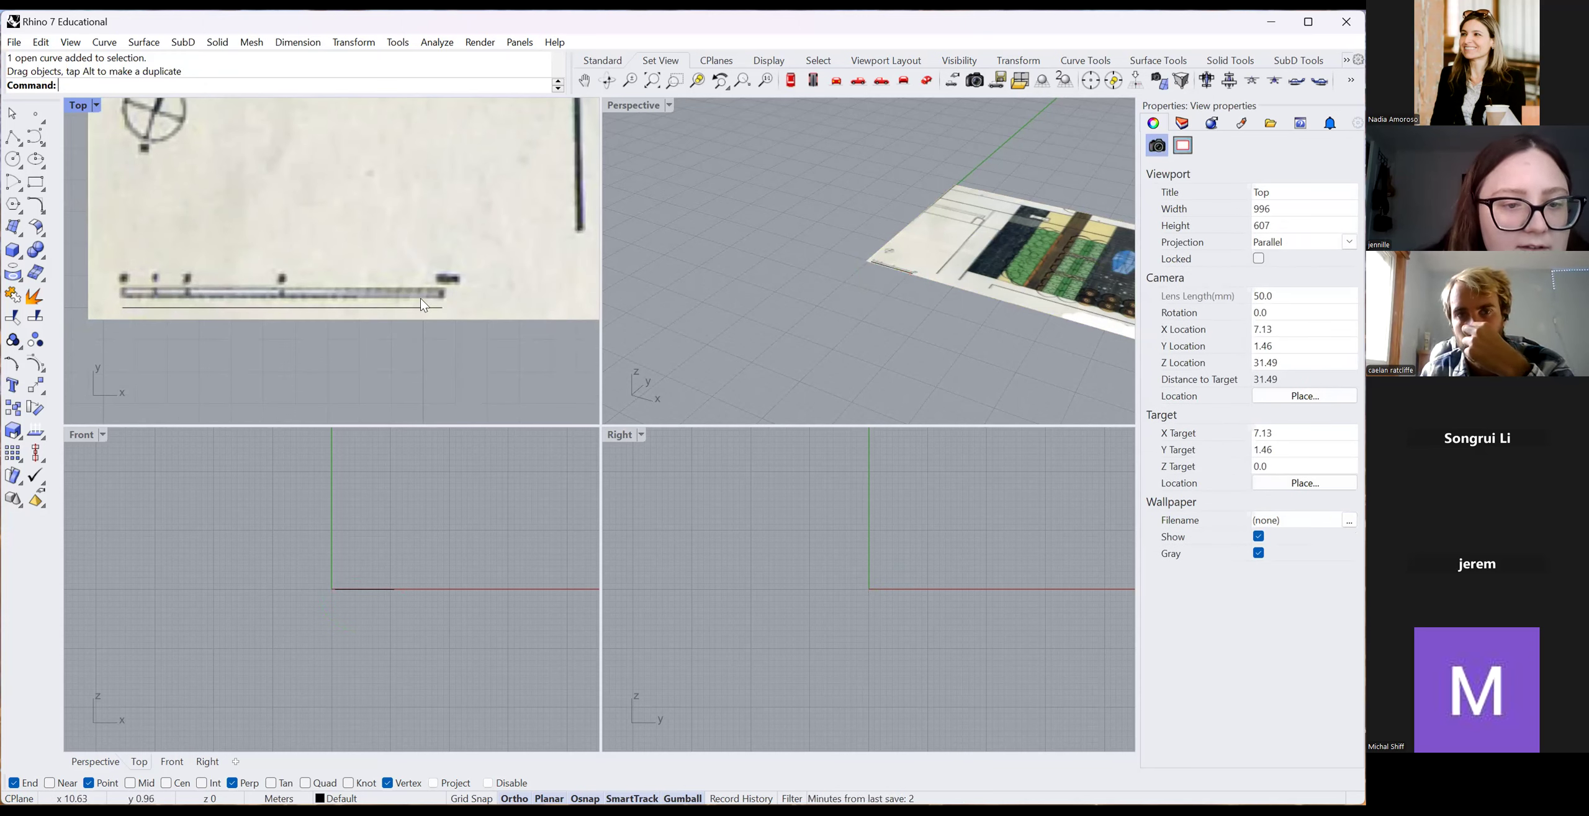
scroll(309, 329, "up", 6)
scroll(308, 329, "down", 4)
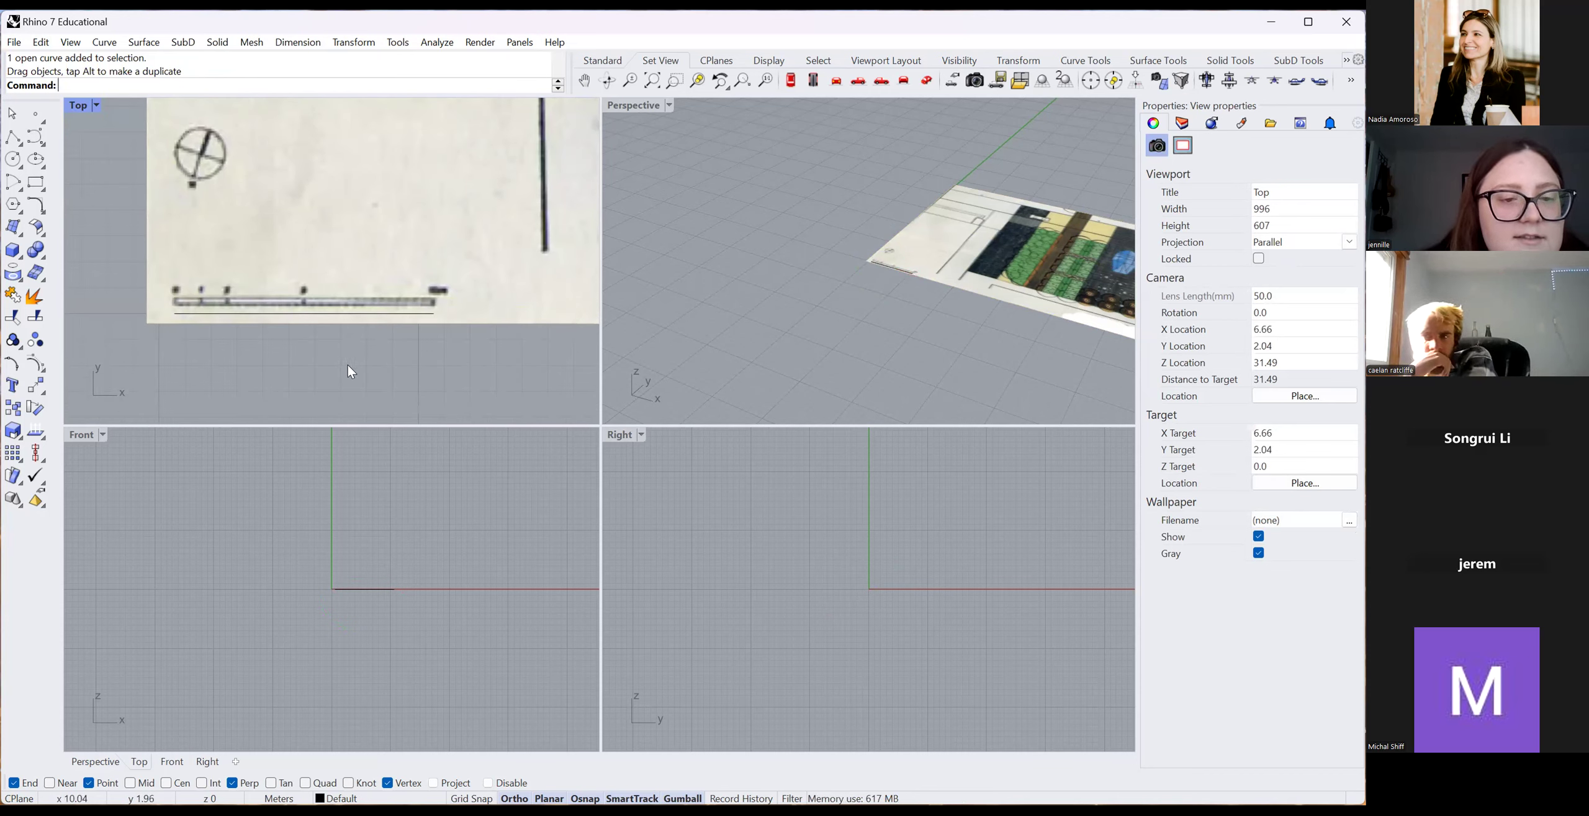
scroll(347, 365, "down", 15)
scroll(326, 231, "up", 5)
scroll(326, 231, "down", 5)
scroll(334, 302, "down", 4)
scroll(322, 295, "up", 6)
scroll(267, 279, "down", 9)
scroll(312, 276, "up", 6)
scroll(311, 272, "up", 10)
scroll(306, 316, "down", 8)
Clear the selection, zoom onto the planted beds, and launch Surface from 3 or 4 Corner Points.
left_click(534, 267)
key("Escape")
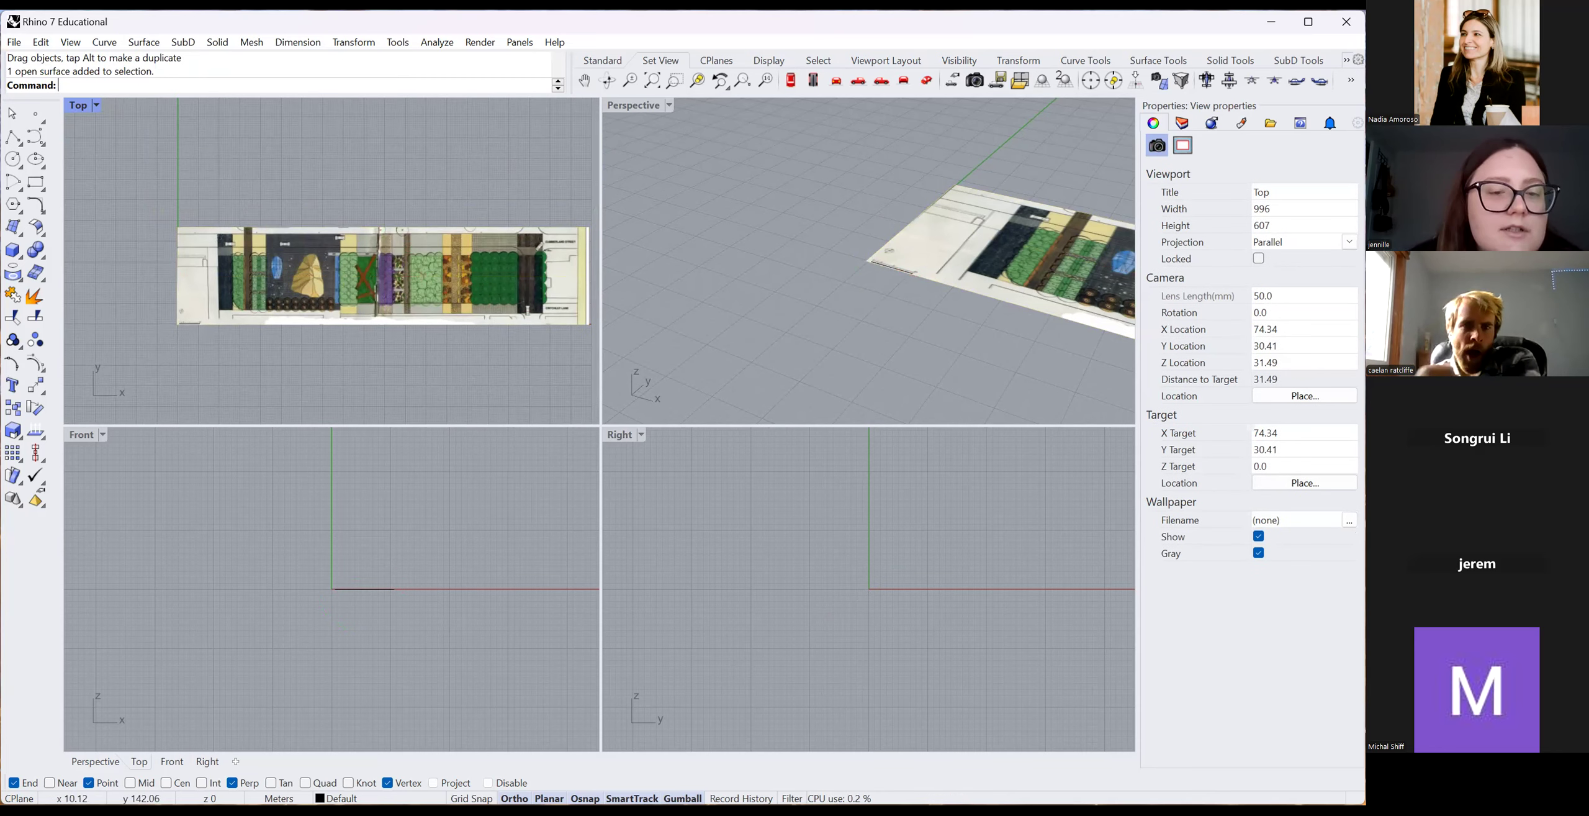
scroll(299, 271, "up", 3)
scroll(308, 252, "down", 3)
scroll(286, 268, "up", 4)
scroll(345, 294, "down", 2)
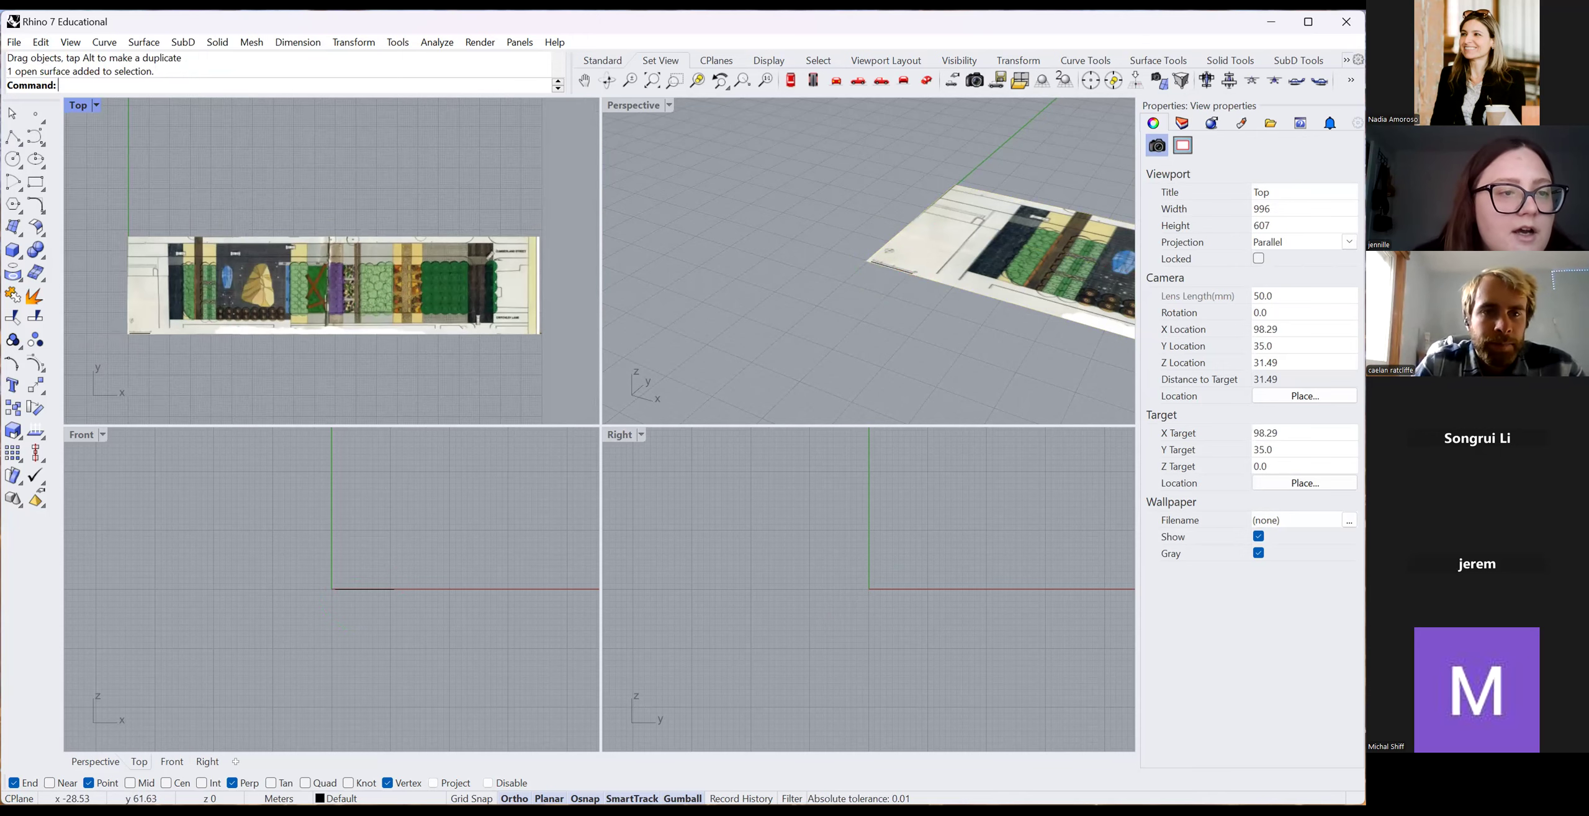
scroll(345, 301, "up", 4)
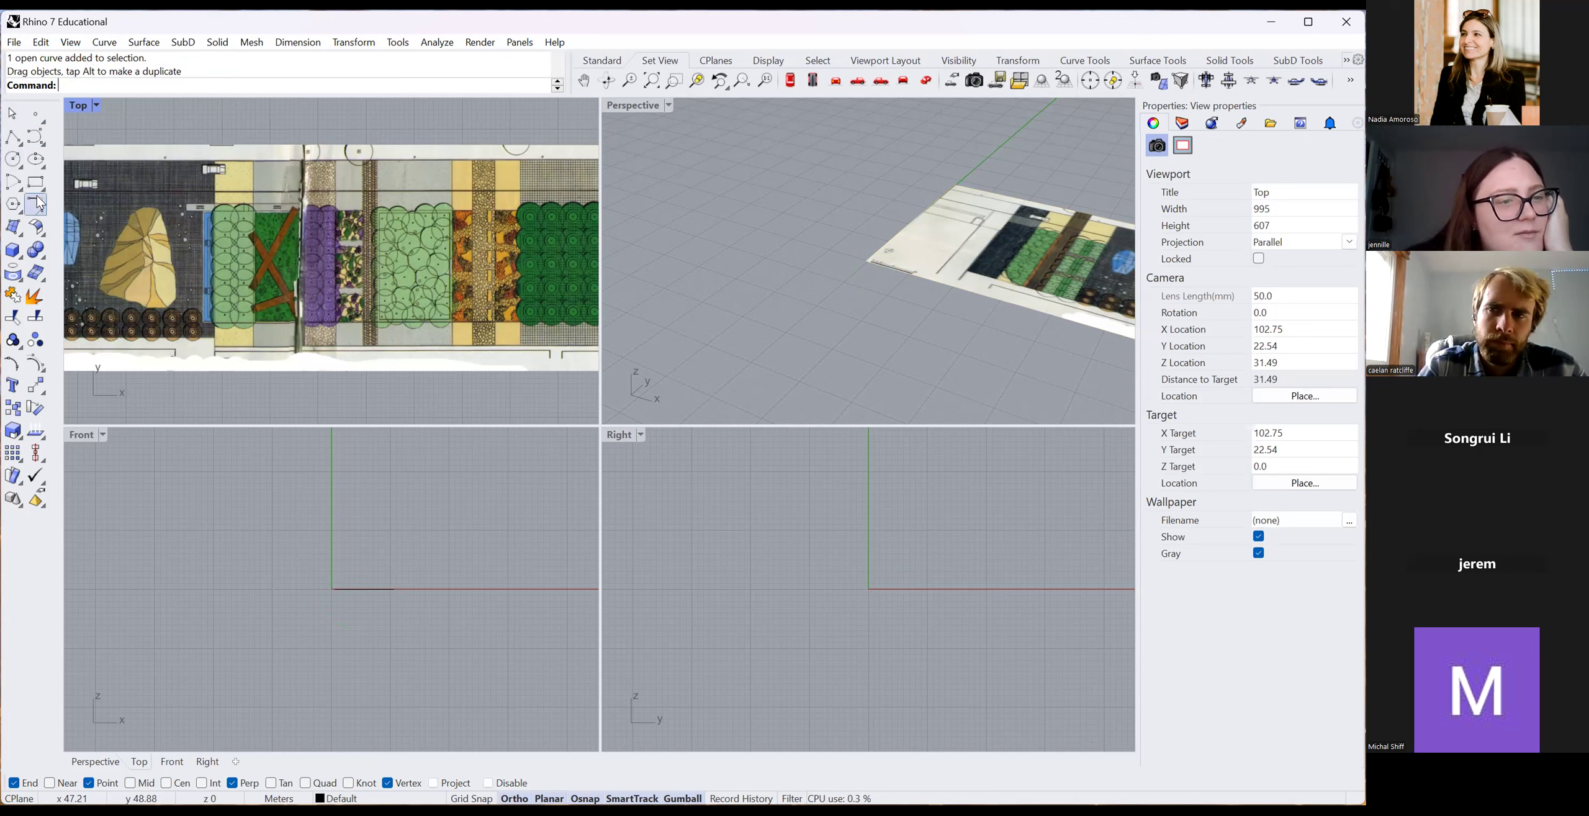
left_click(13, 227)
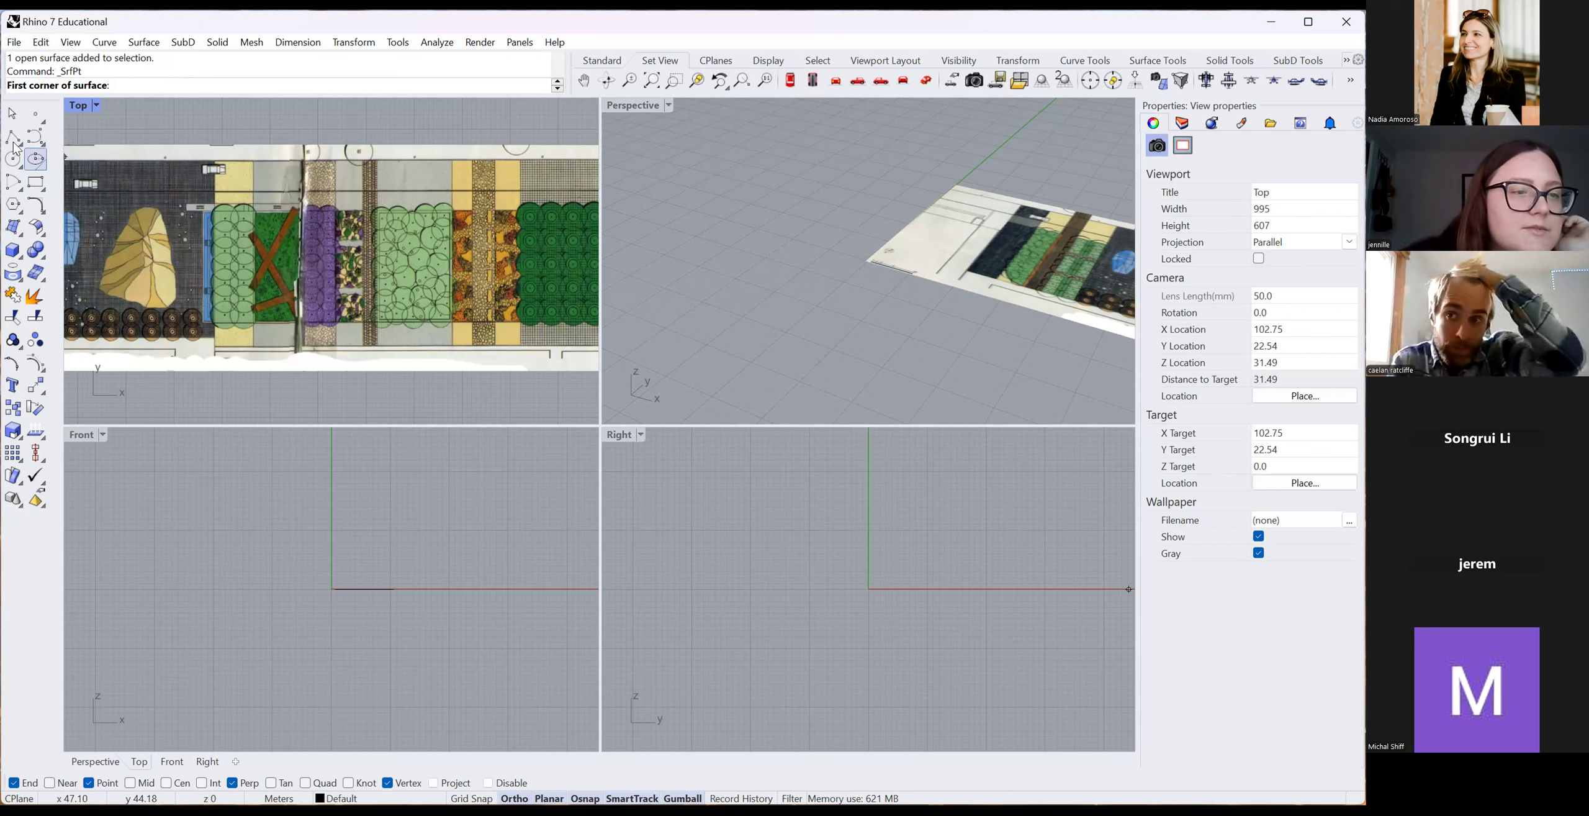
Switch to Polyline with object snaps off and click points above and below the plan.
left_click(19, 130)
key("alt")
left_click(305, 123)
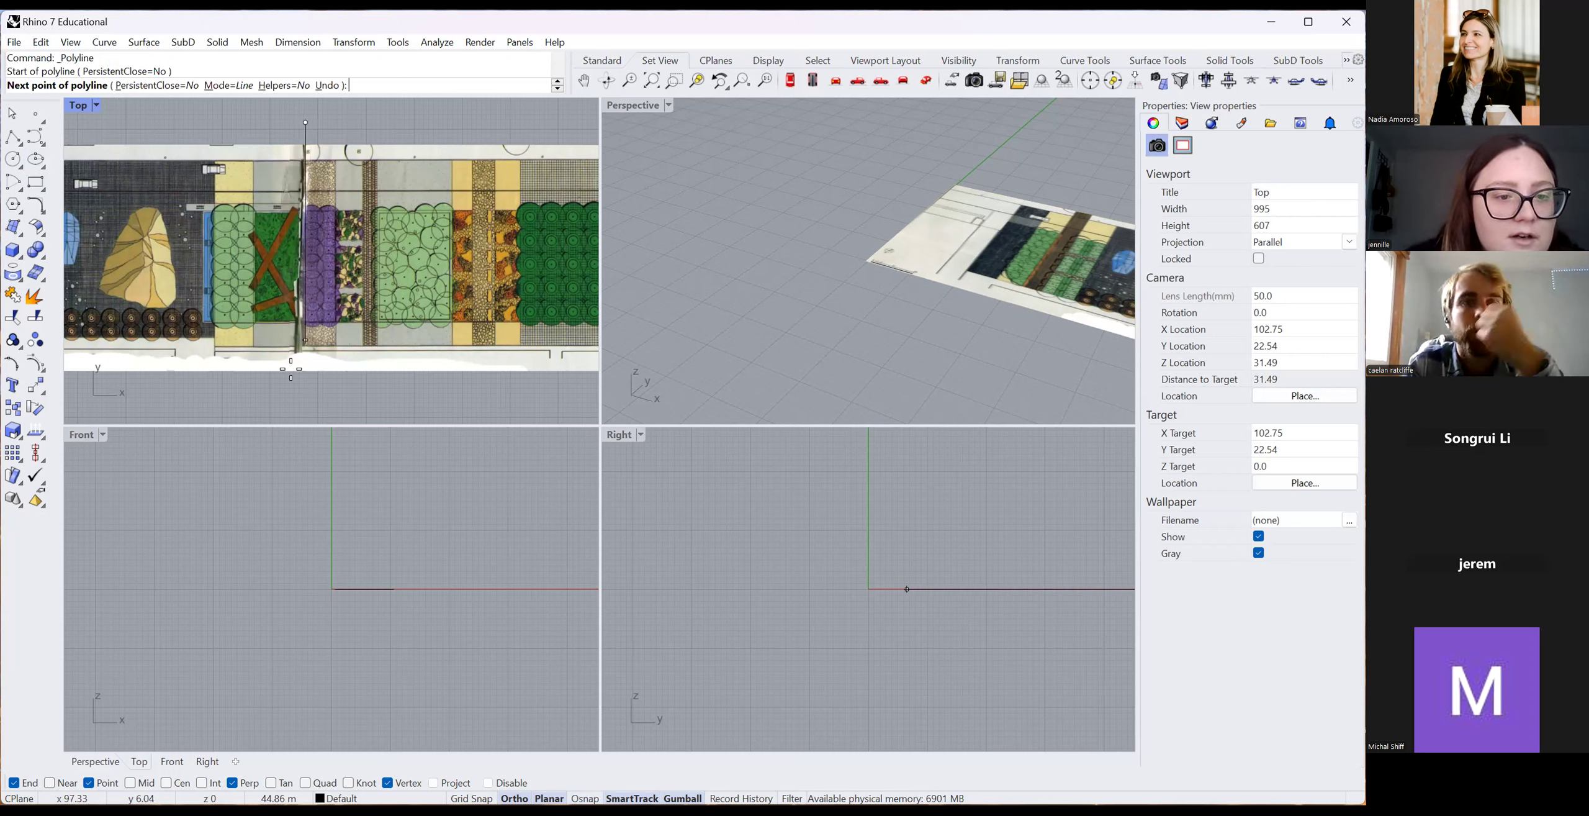
left_click(305, 391)
scroll(199, 260, "up", 3)
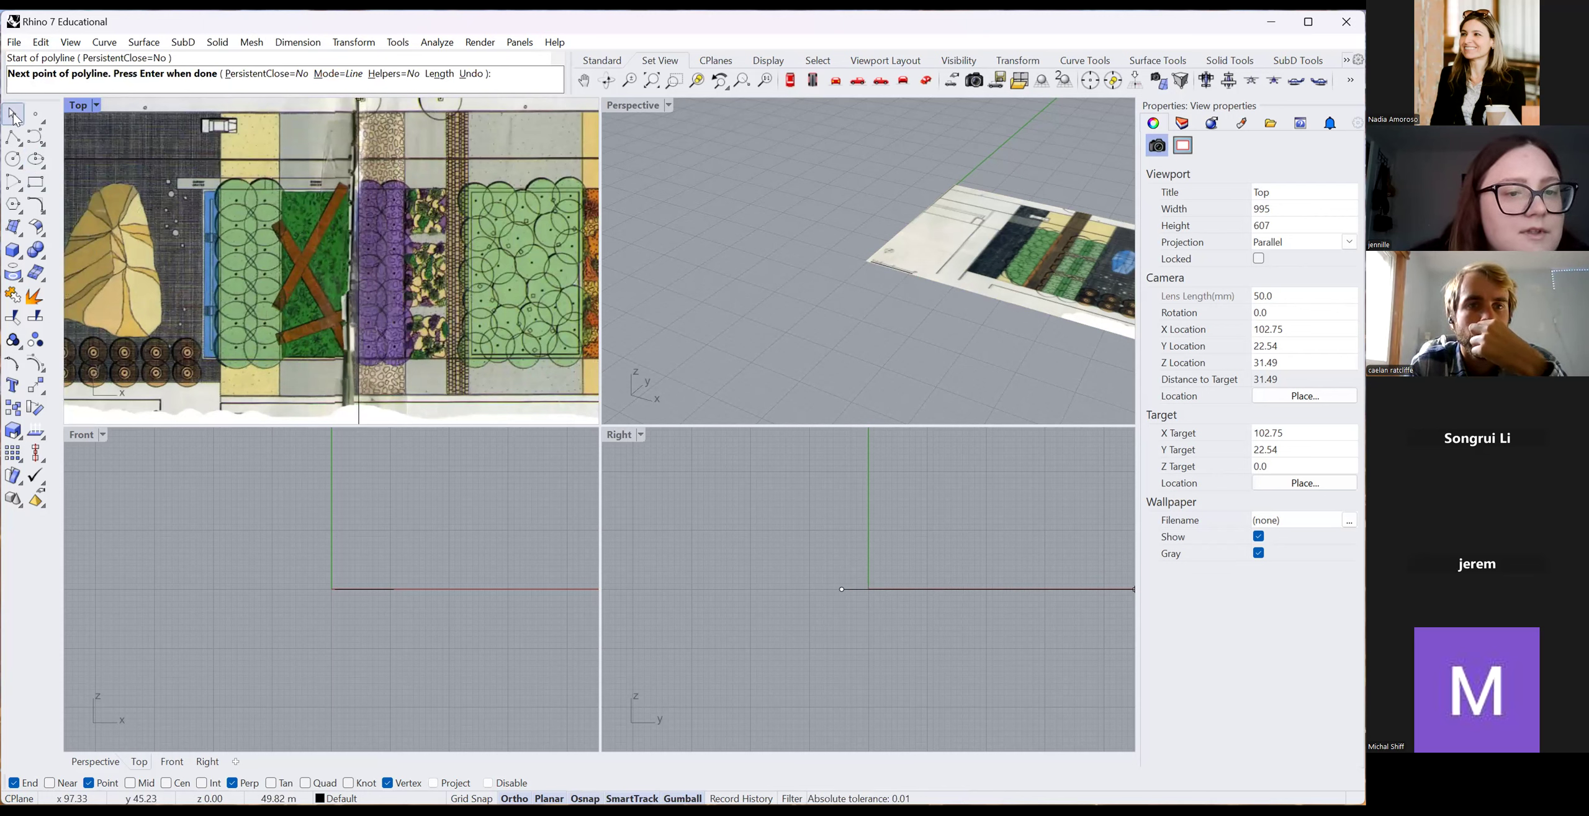
scroll(351, 484, "down", 6)
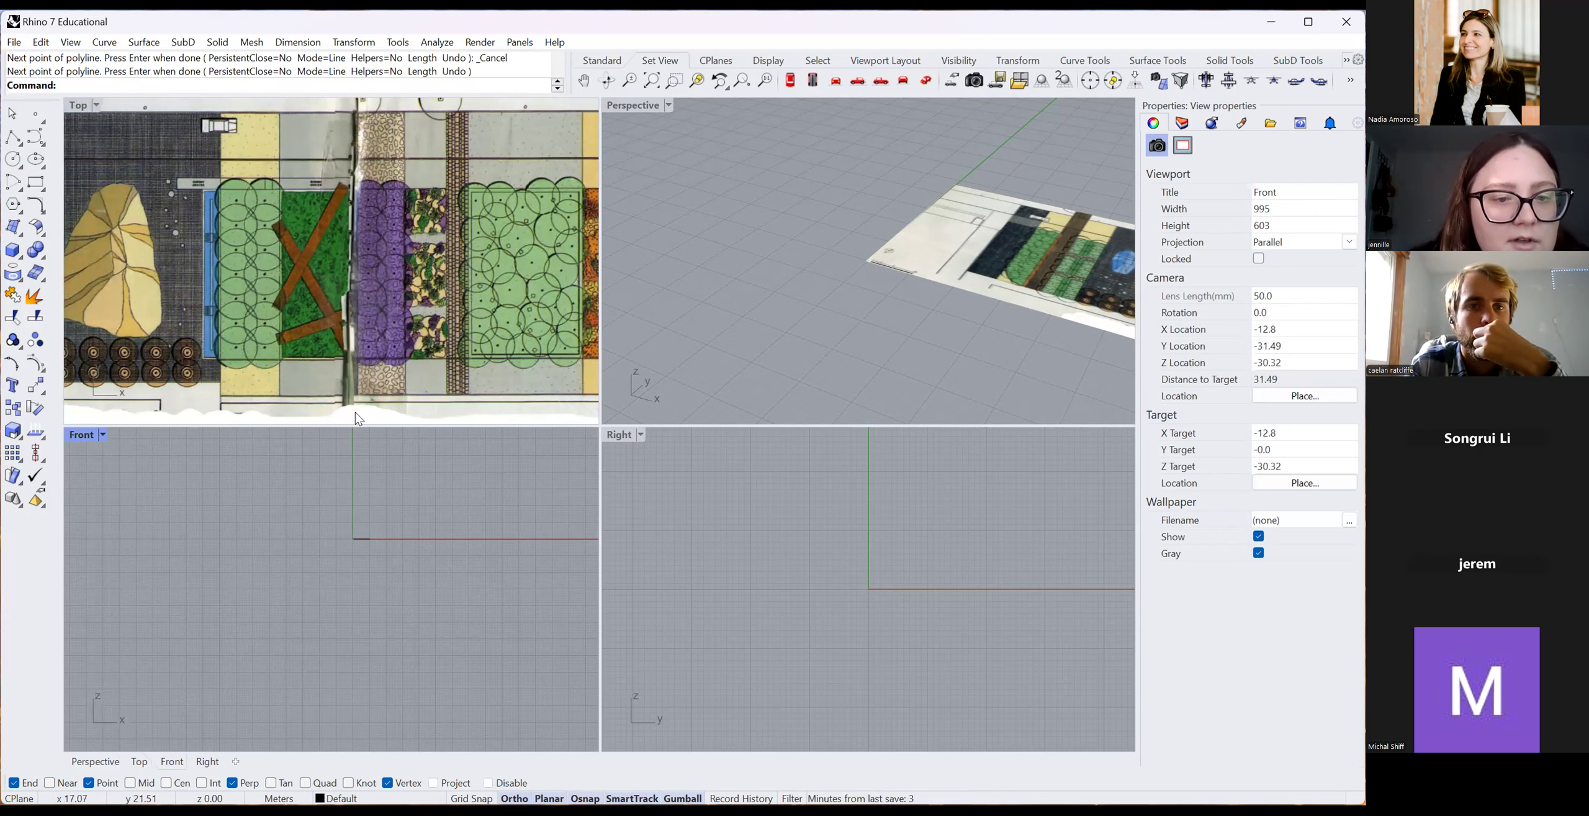
scroll(359, 390, "down", 4)
scroll(363, 300, "down", 4)
scroll(354, 310, "up", 7)
scroll(352, 283, "down", 7)
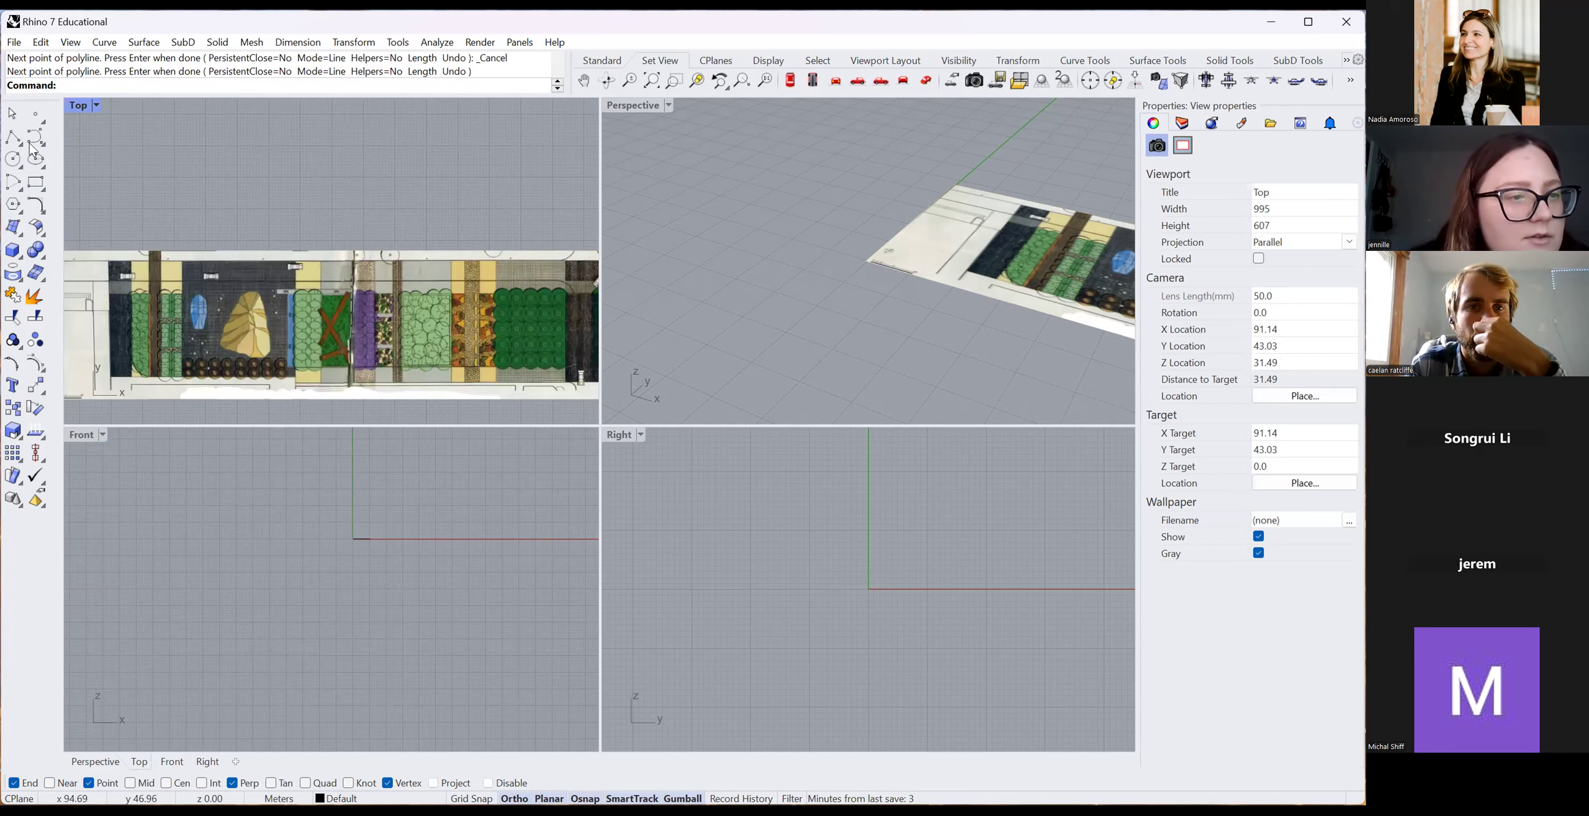
Redraw a vertical polyline across the plan beside the purple planting strip.
left_click(19, 143)
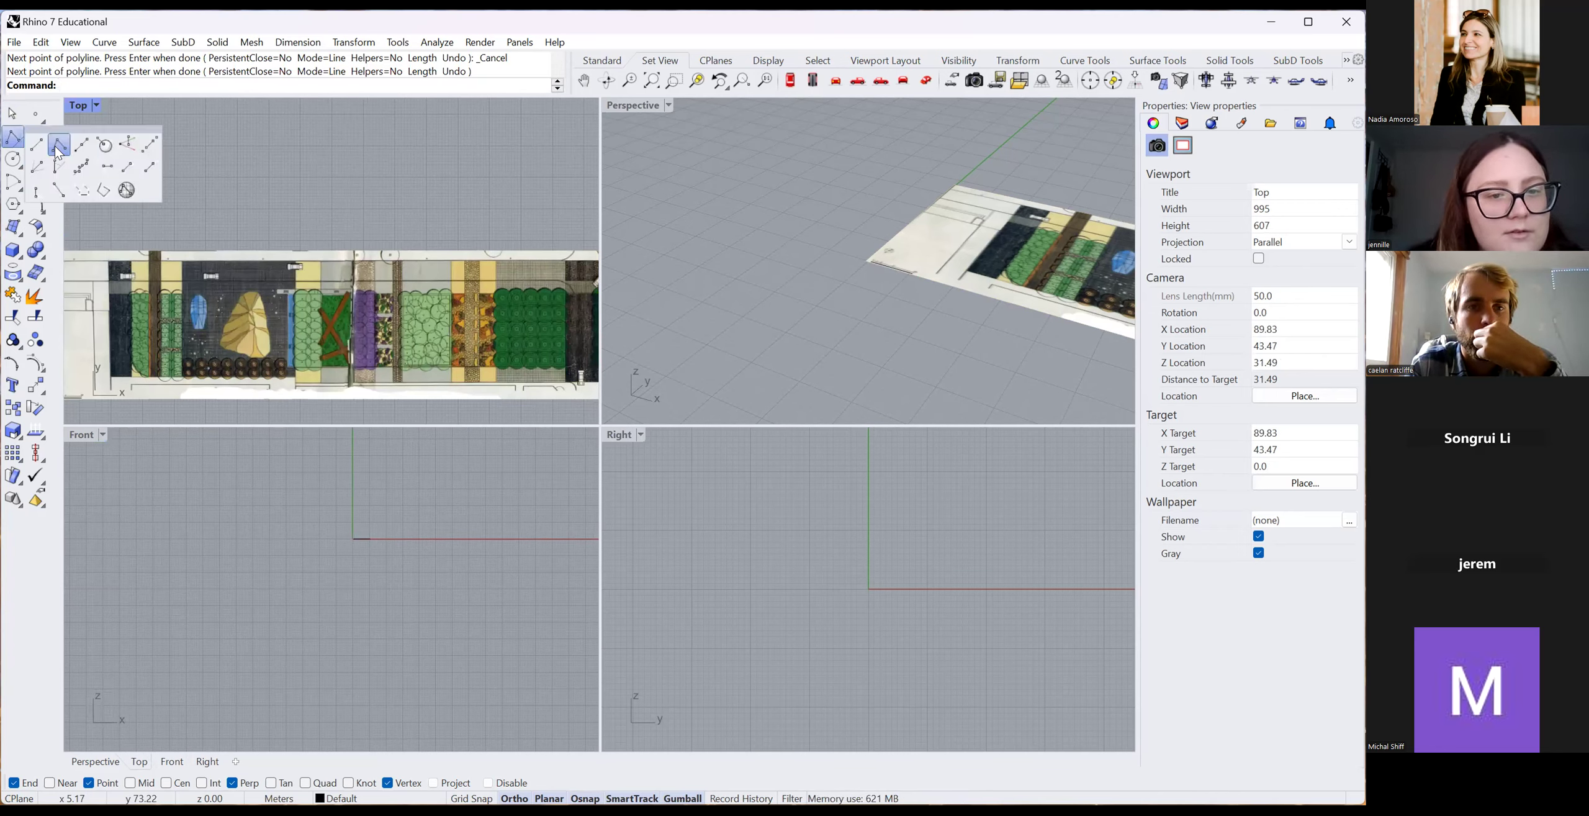
left_click(56, 148)
scroll(365, 364, "up", 4)
left_click(346, 180)
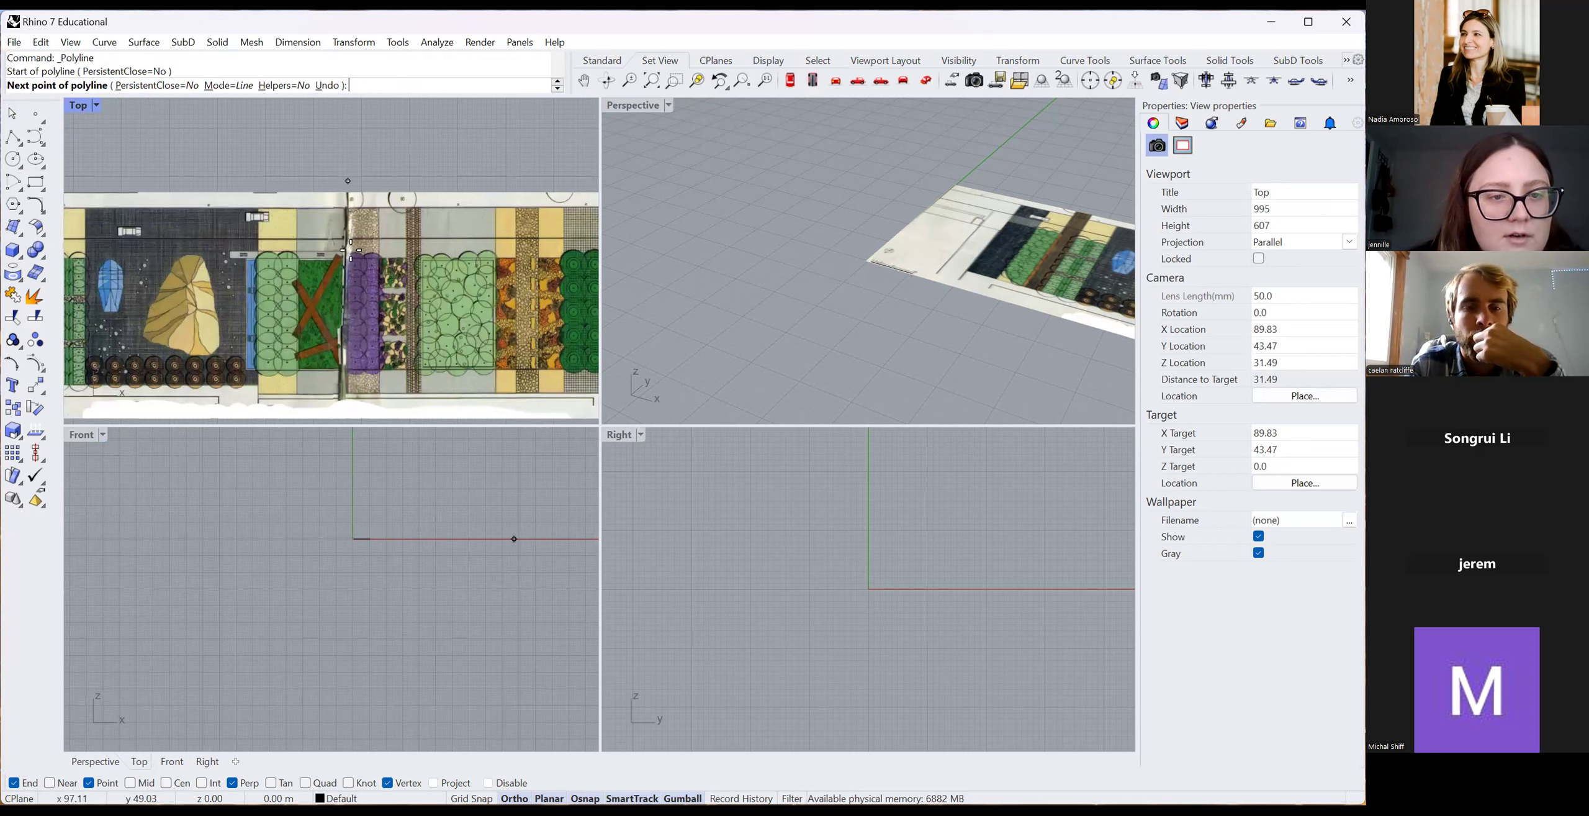
scroll(338, 396, "down", 2)
scroll(338, 396, "up", 2)
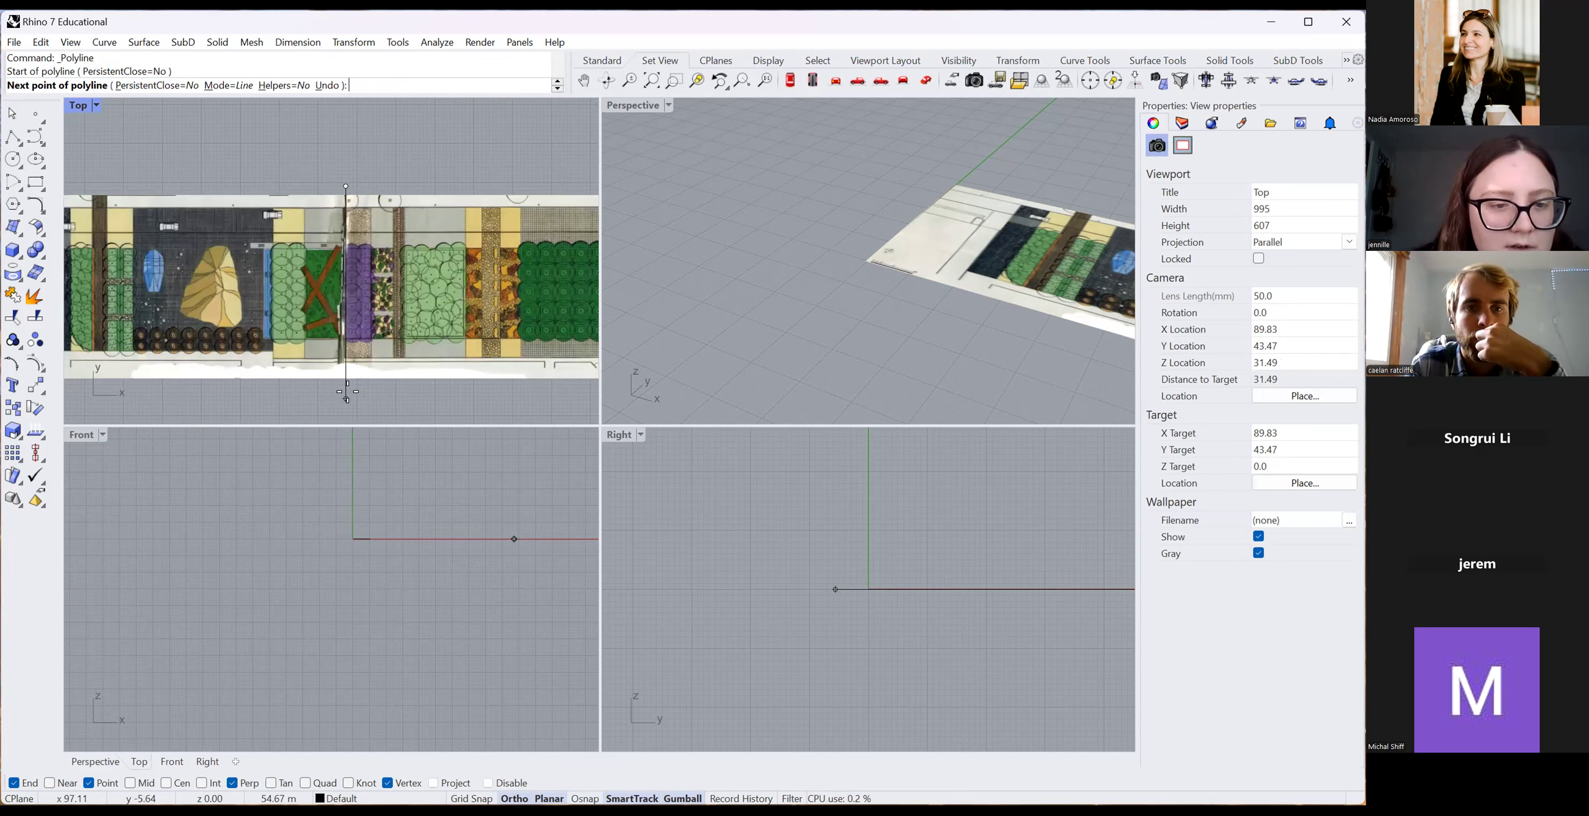
left_click(346, 392)
key("Return")
Select the crossing line and extrude it upward into a vertical surface with ExtrudeCrv.
right_click_drag(637, 341, 983, 297)
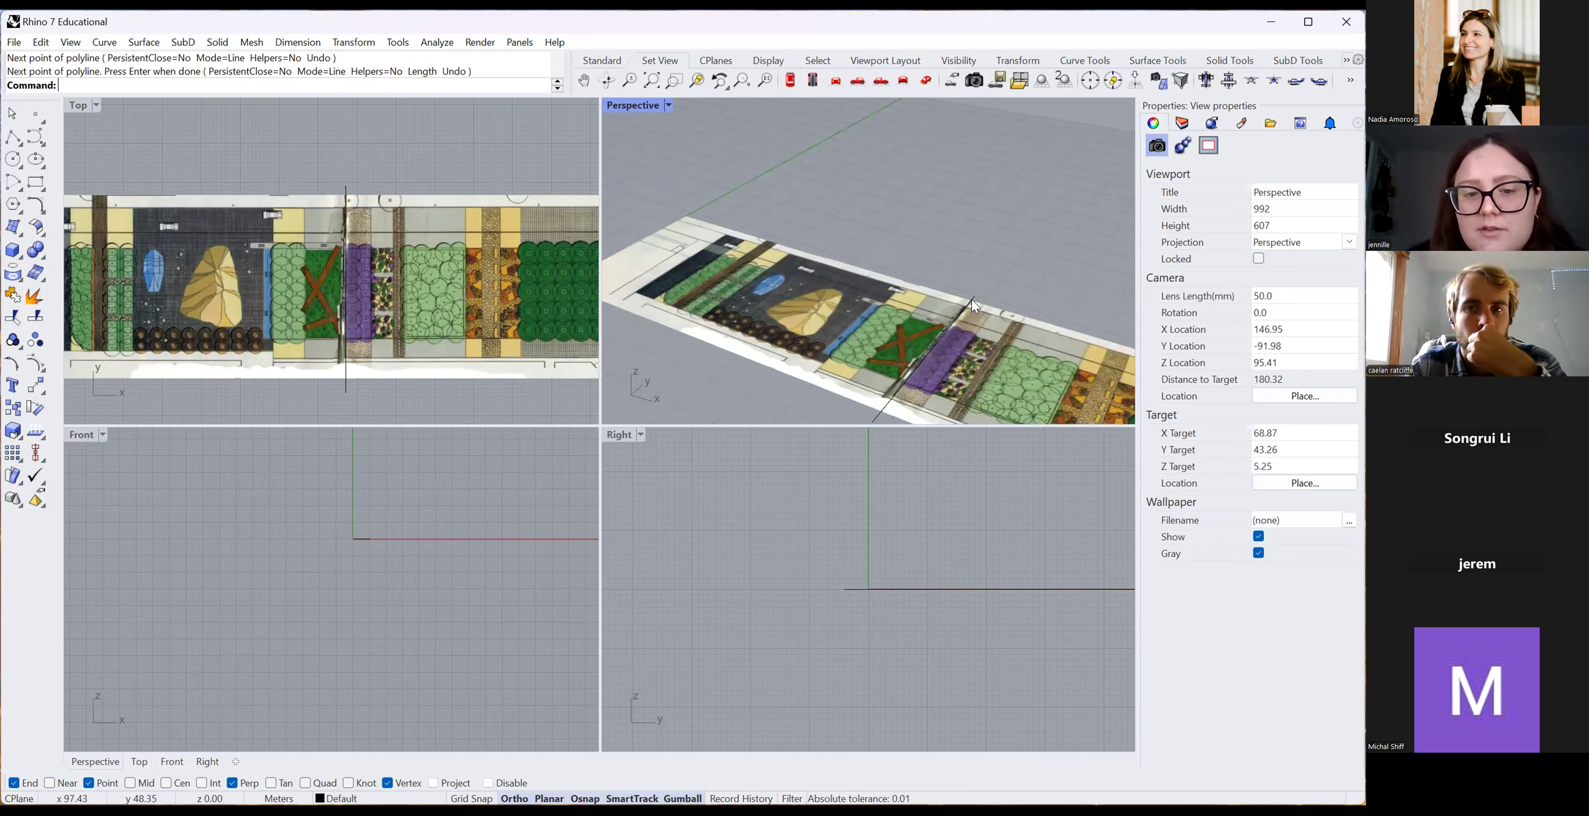
left_click(972, 300)
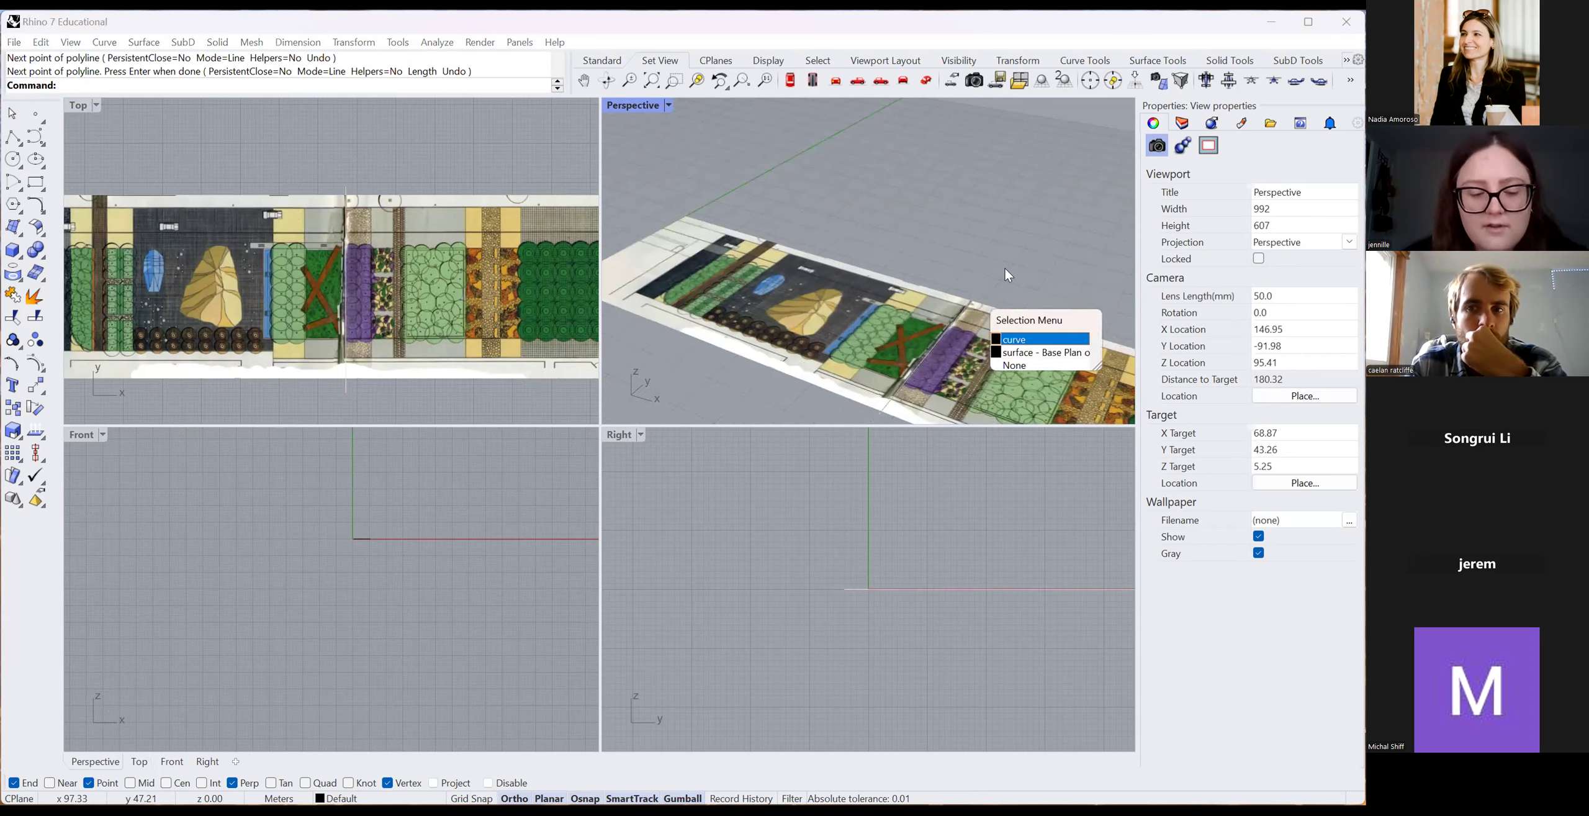
key("Return")
type("Ext")
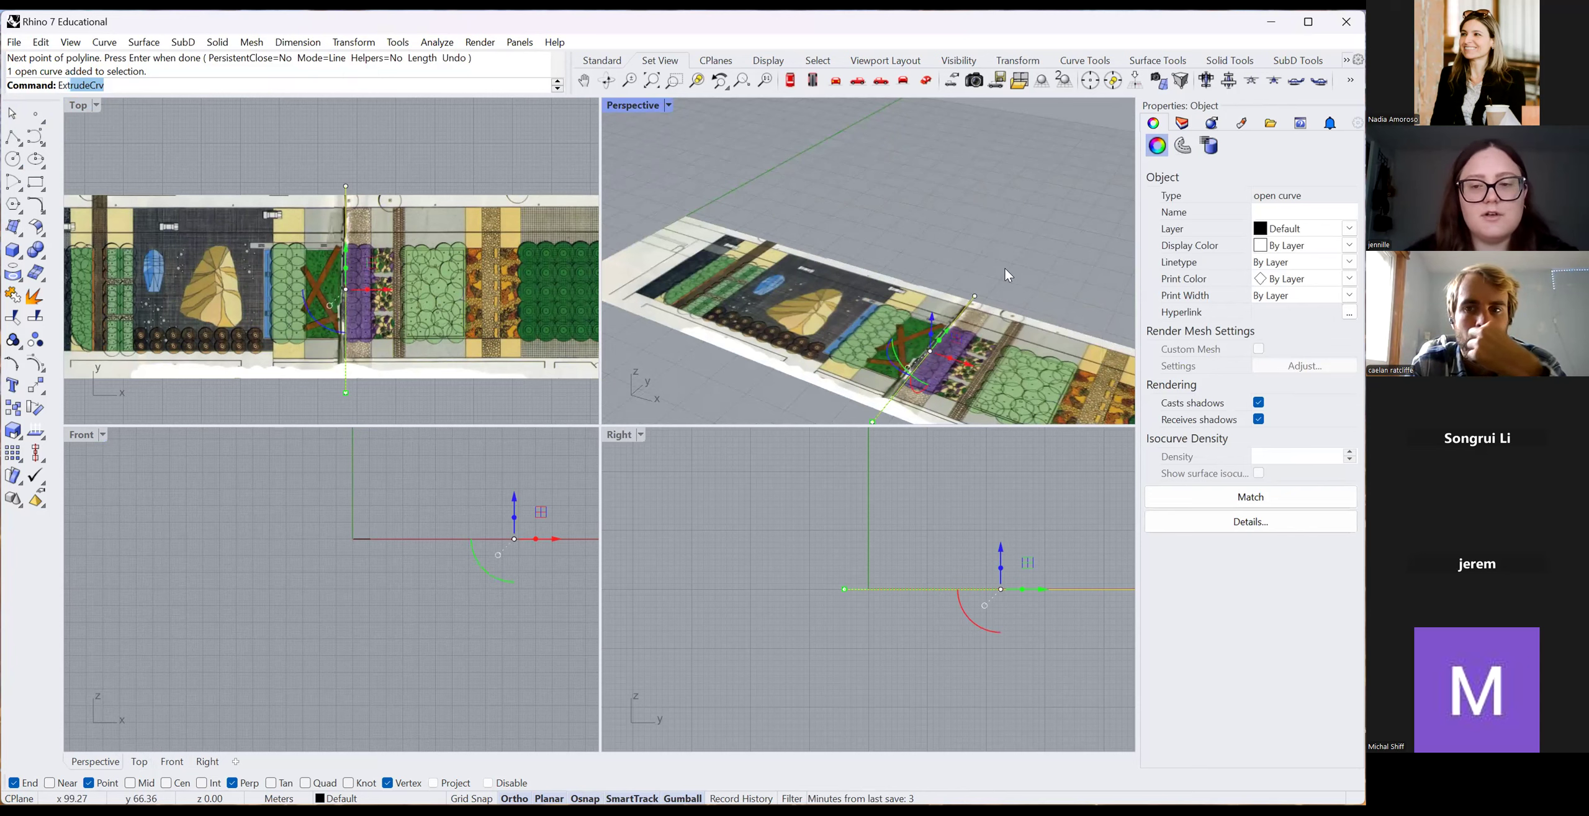
key("Return")
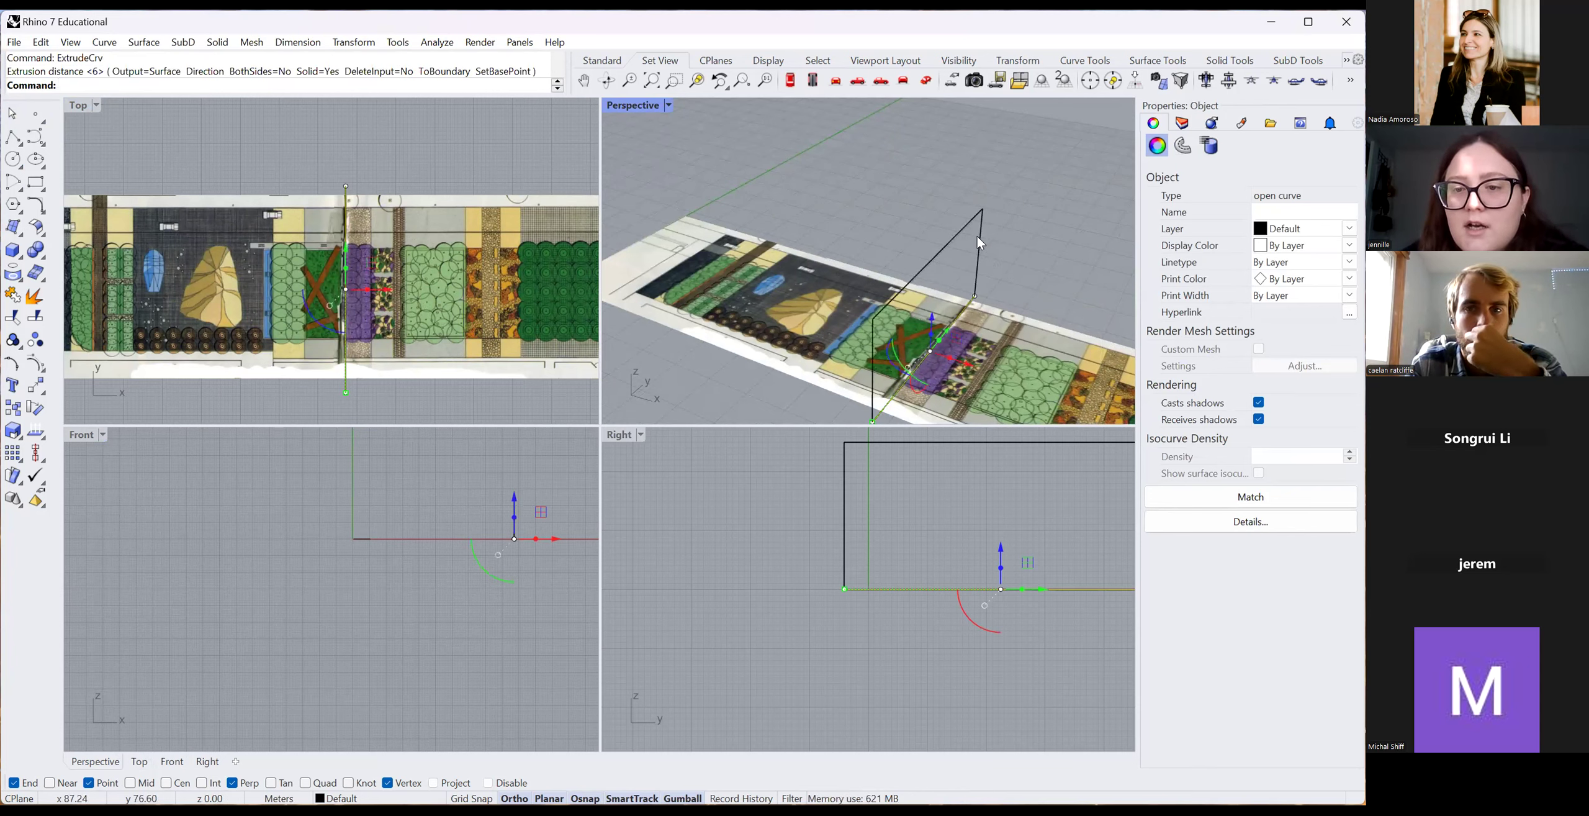
left_click(977, 238)
Set Perspective to Shaded and lower the surface to extend beneath the plan.
left_click(668, 104)
left_click(658, 164)
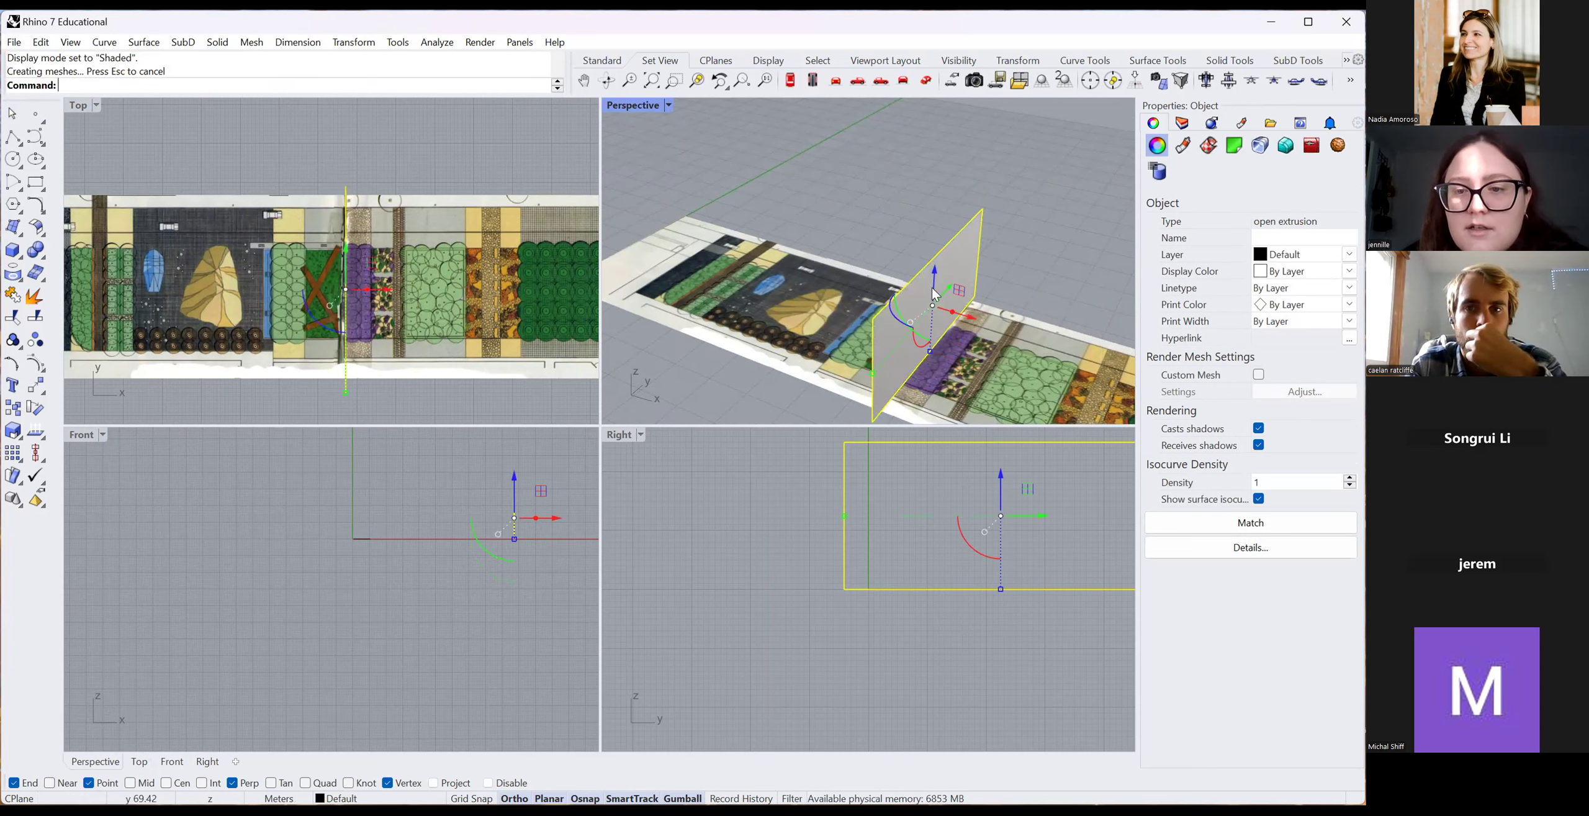
left_click_drag(935, 276, 944, 329)
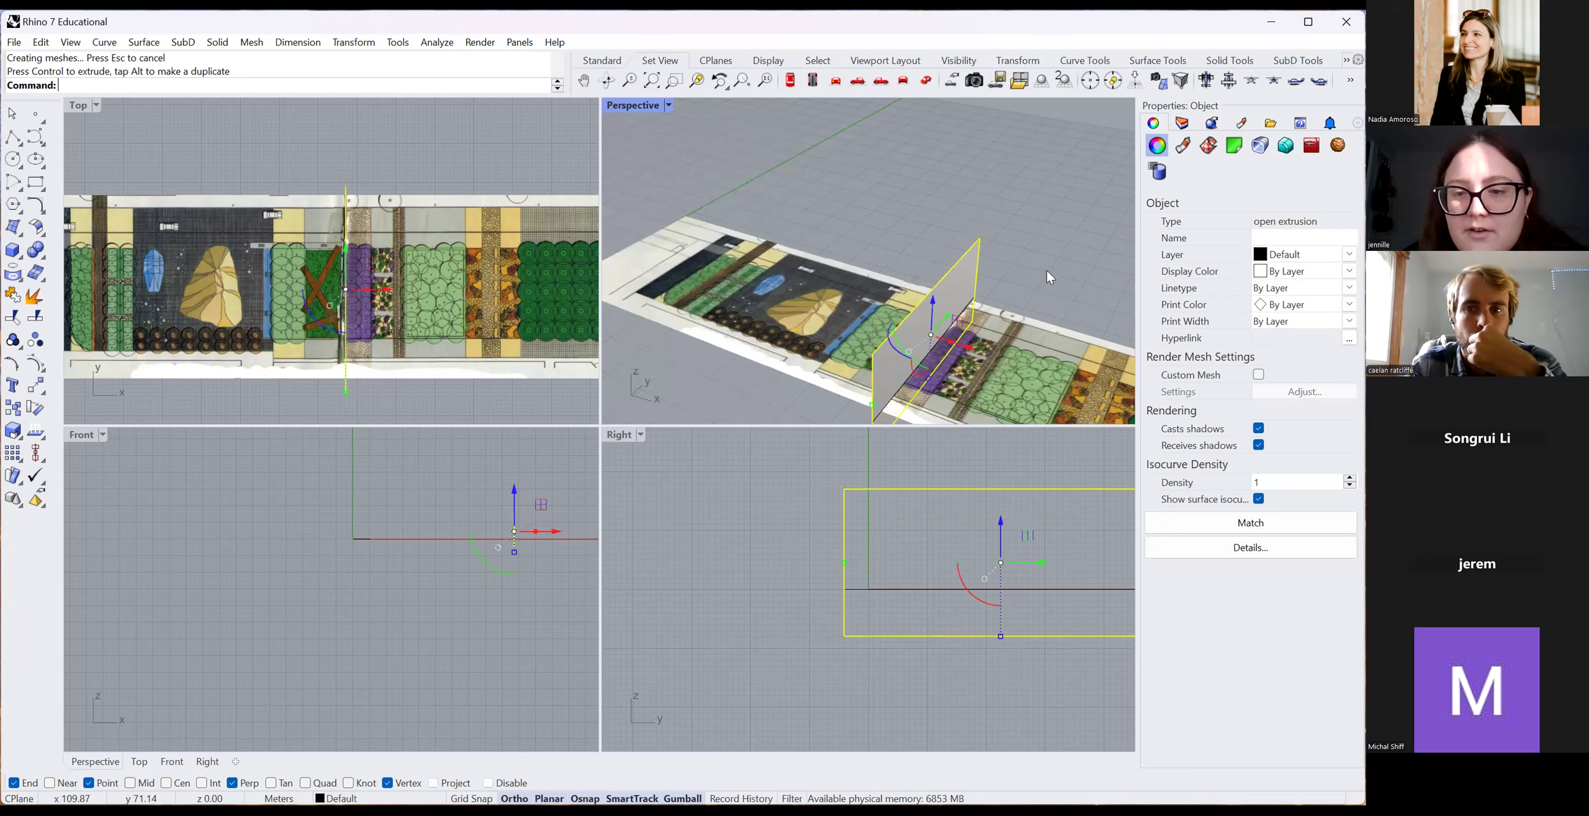
left_click(1047, 270)
scroll(345, 282, "down", 4)
scroll(351, 359, "up", 8)
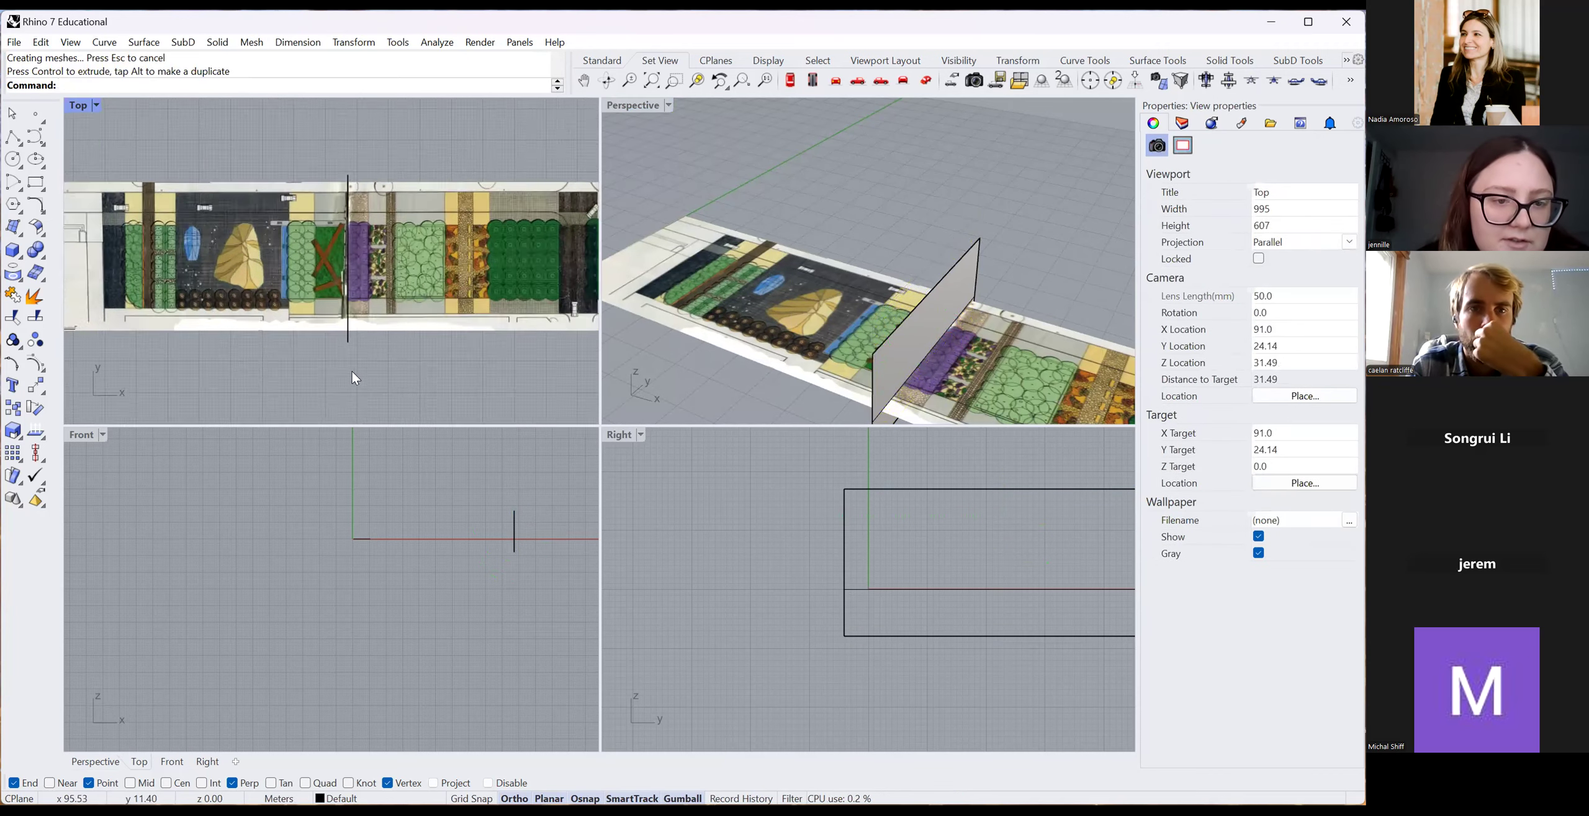
Reselect the extruded surface, nudge it slightly along x, then select the leftover line.
left_click(416, 422)
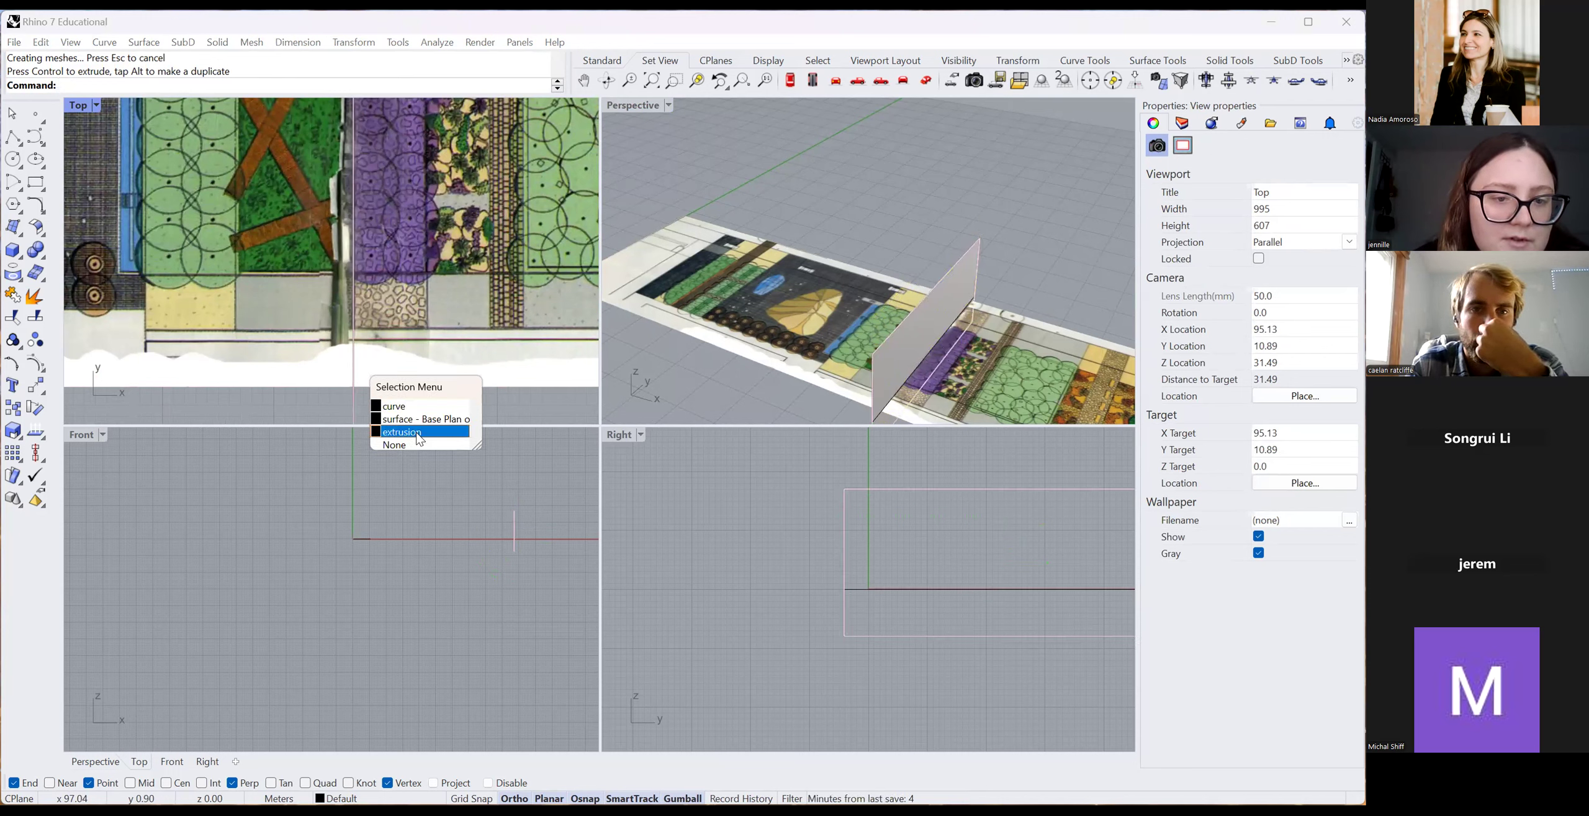
left_click(417, 439)
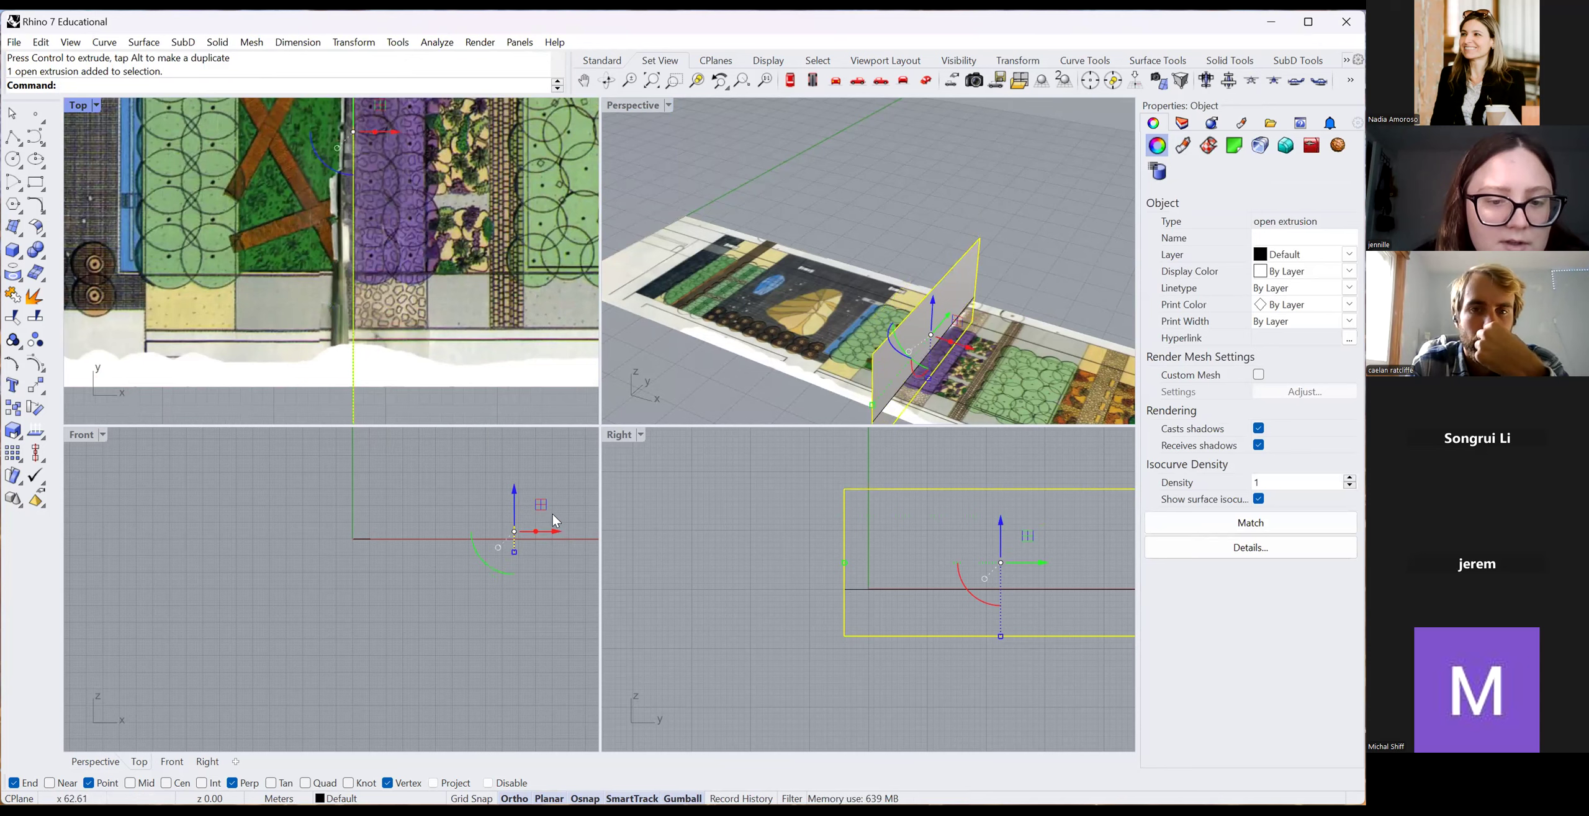
left_click_drag(556, 532, 557, 535)
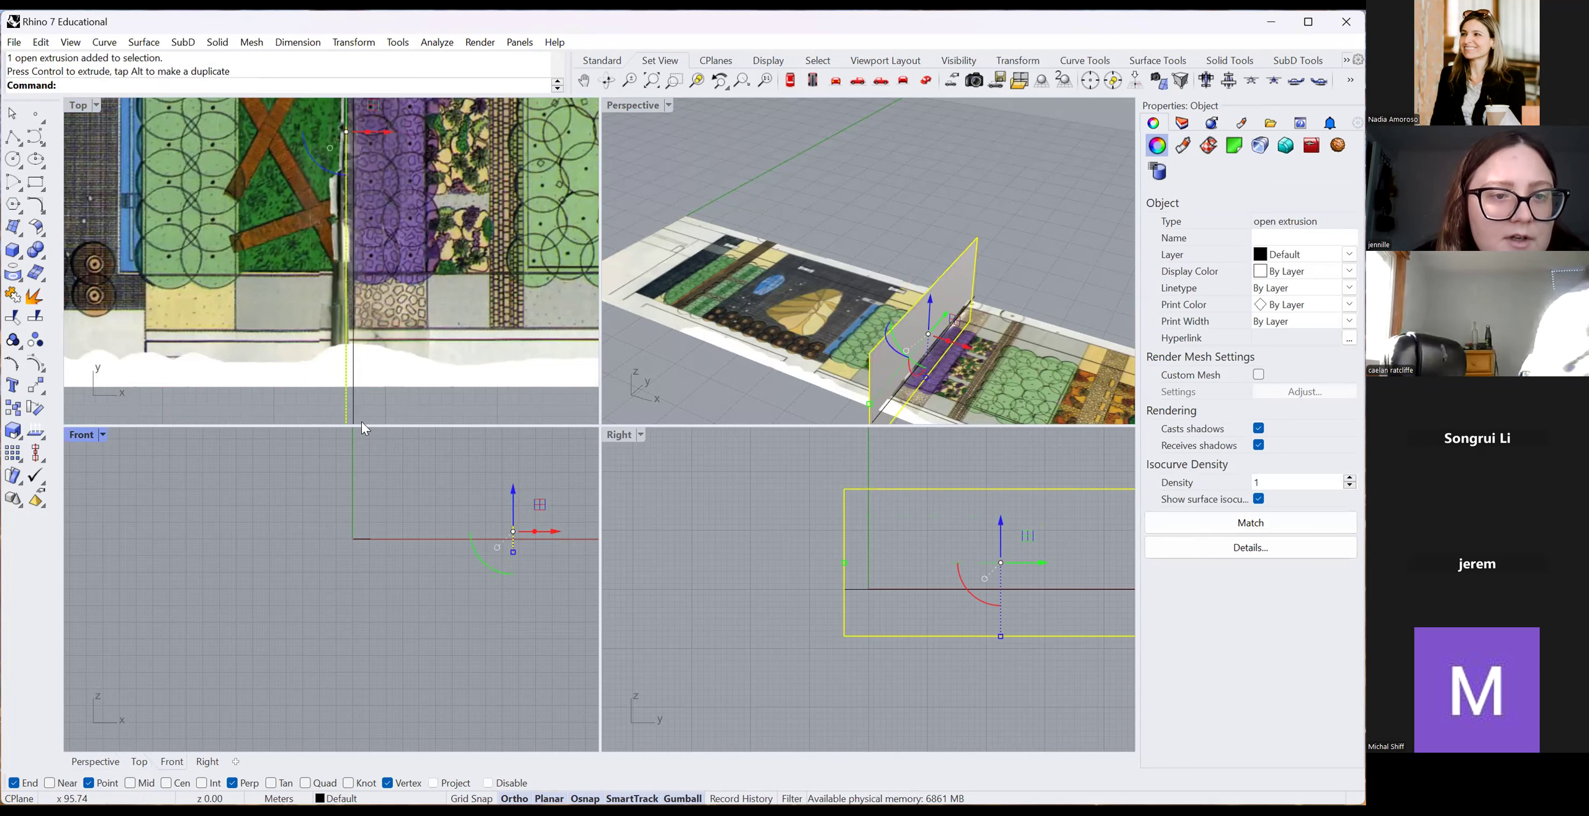
scroll(358, 262, "down", 3)
scroll(360, 201, "down", 5)
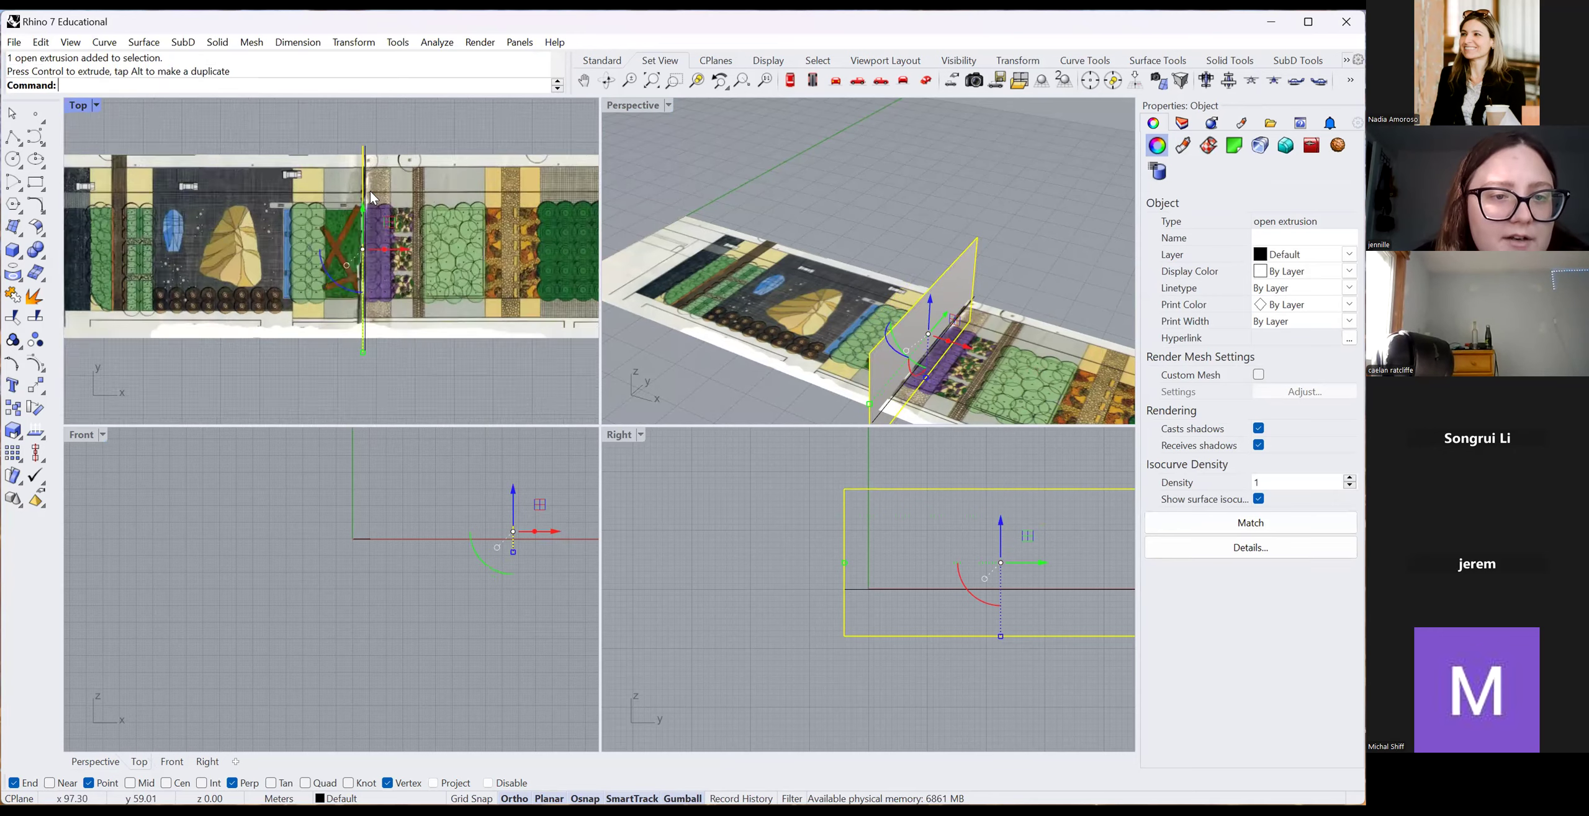
scroll(371, 193, "up", 9)
key("Escape")
left_click(370, 193)
Delete the leftover line, try trimming with the vertical plane, then cancel the trim.
key("Delete")
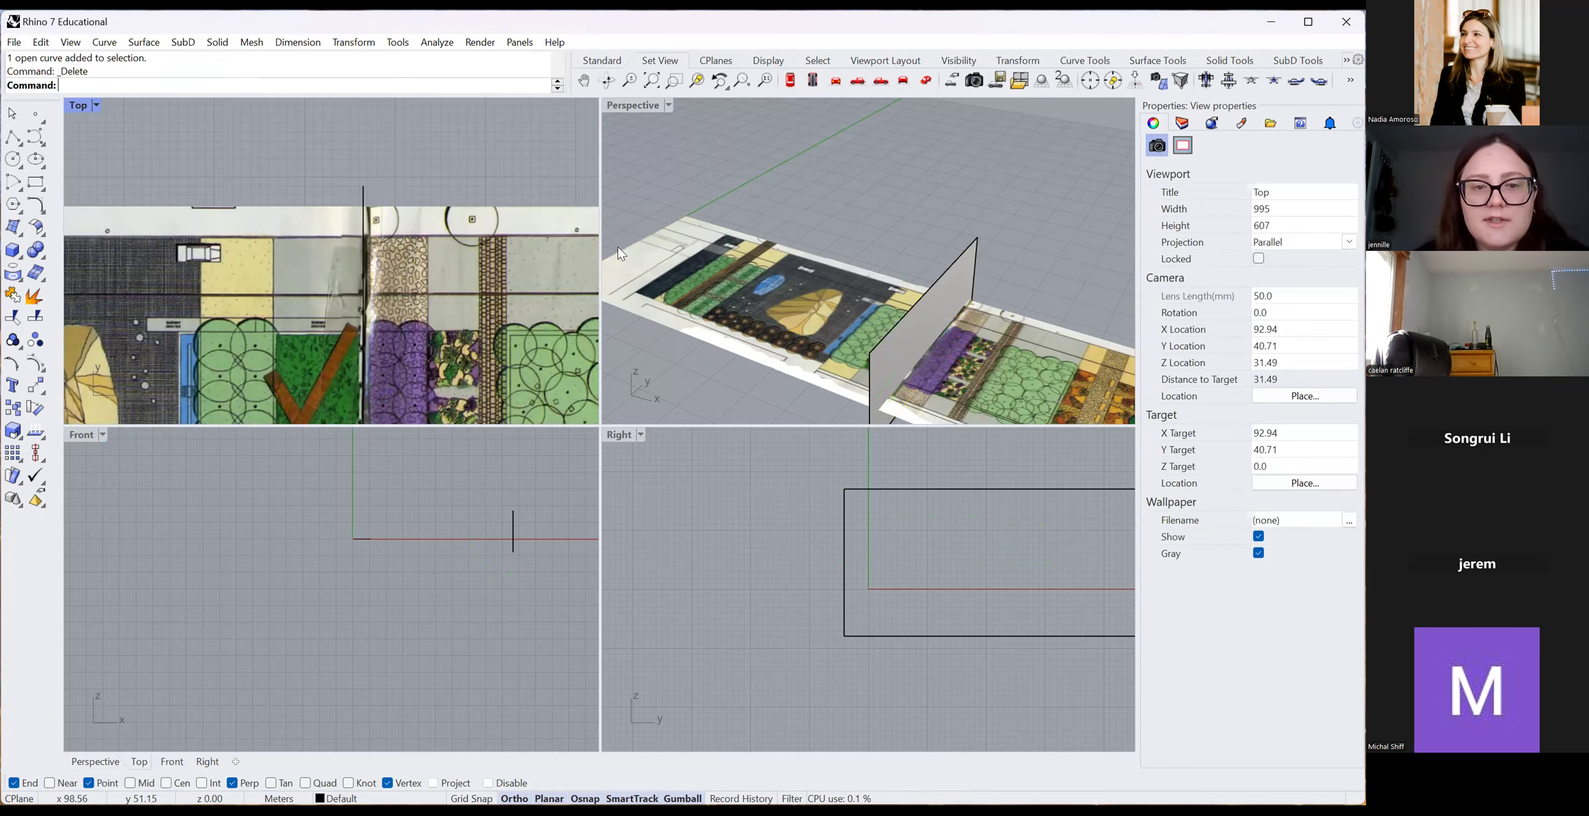
scroll(383, 174, "down", 2)
scroll(387, 180, "down", 2)
left_click(385, 175)
type("t")
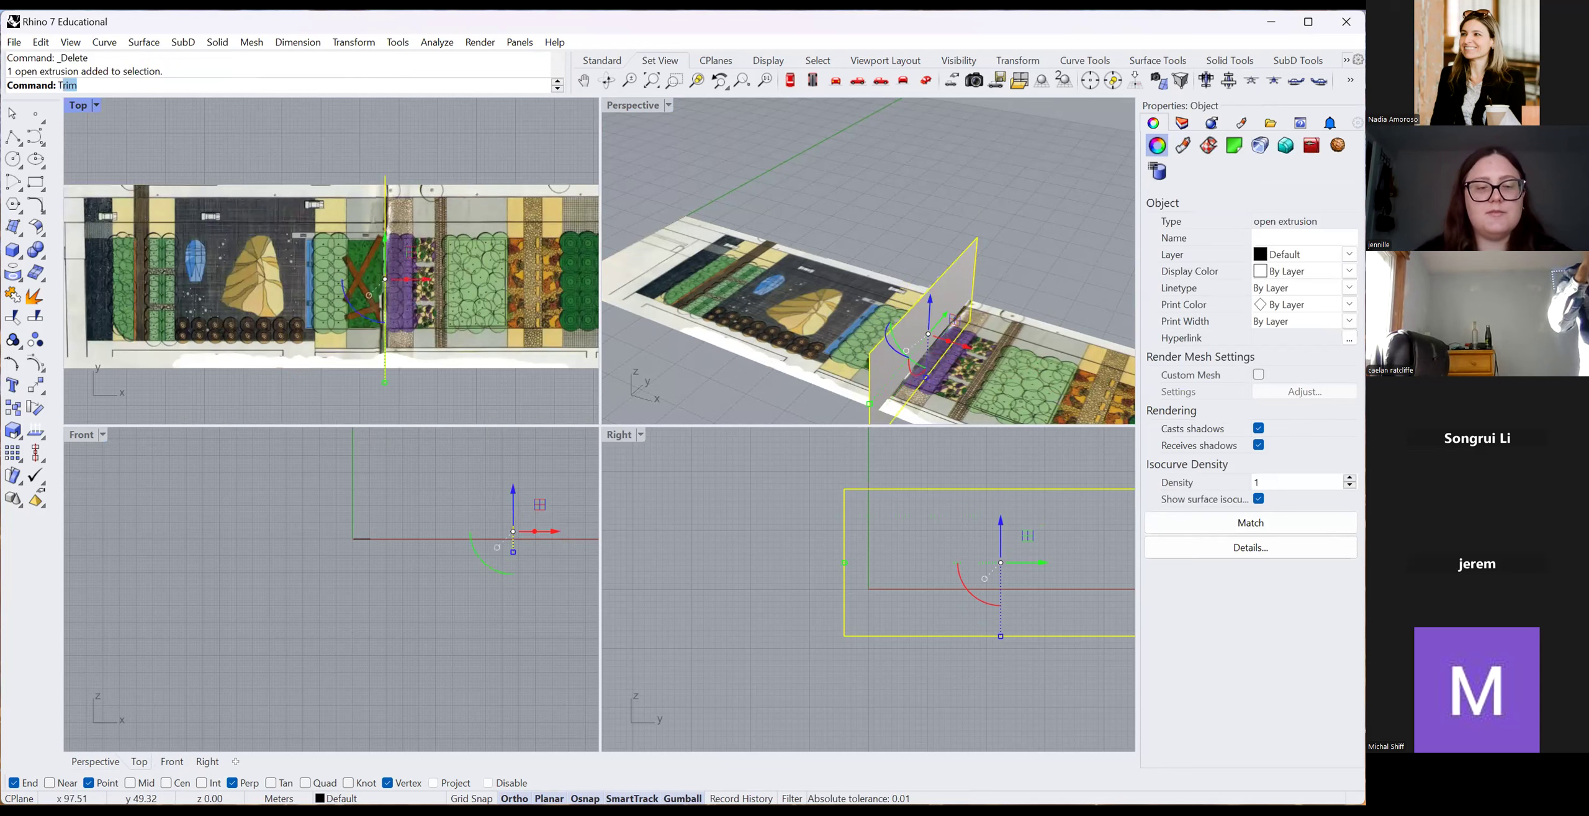
key("Return")
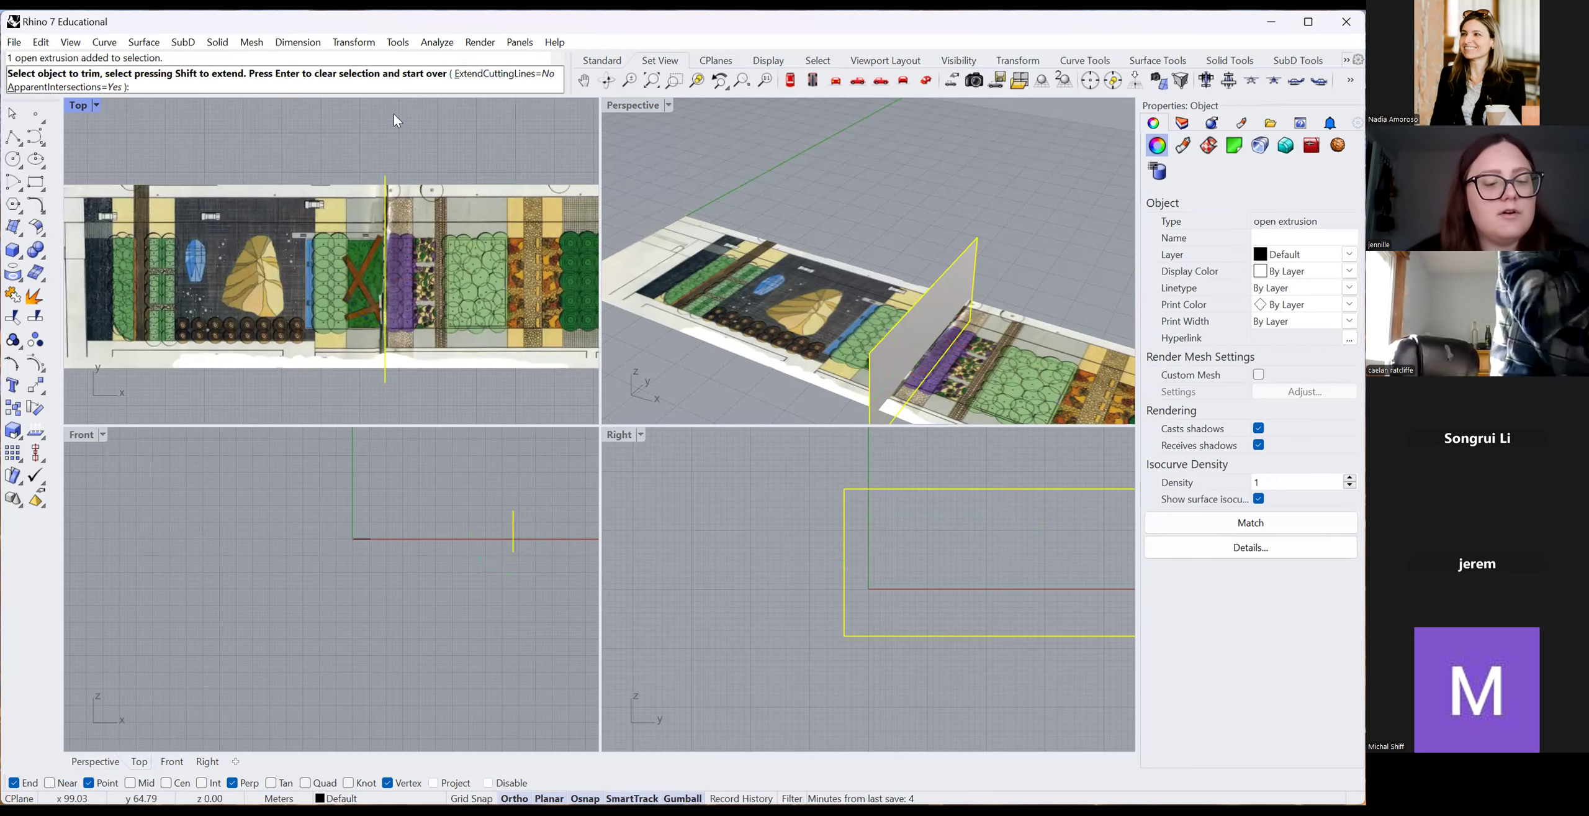
key("Escape")
left_click(384, 175)
Attempt to Split the plan image surface with the vertical plane, then abort the attempt.
type("Split")
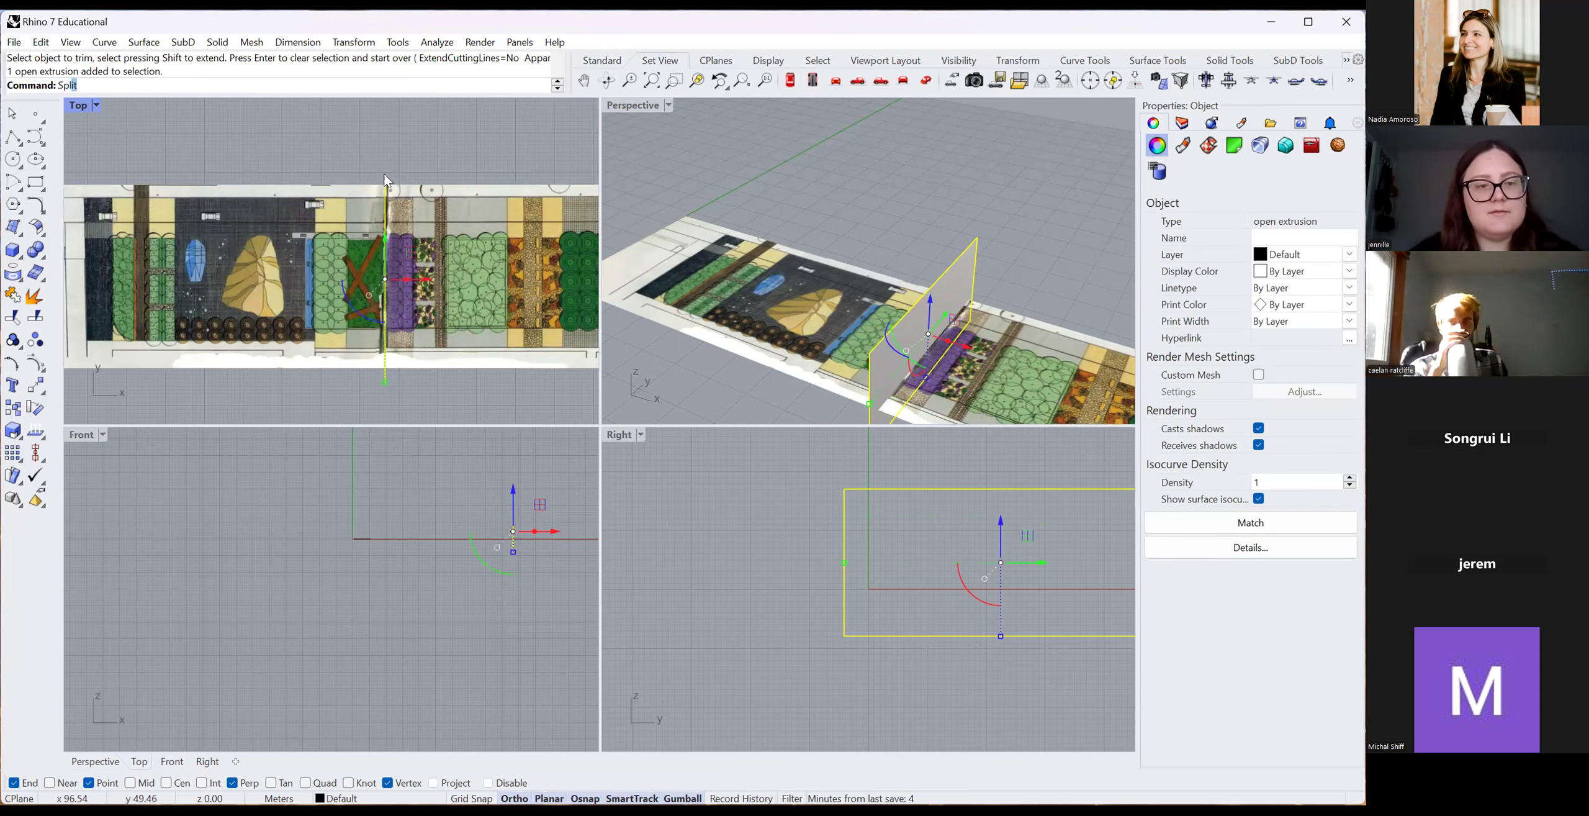
key("Return")
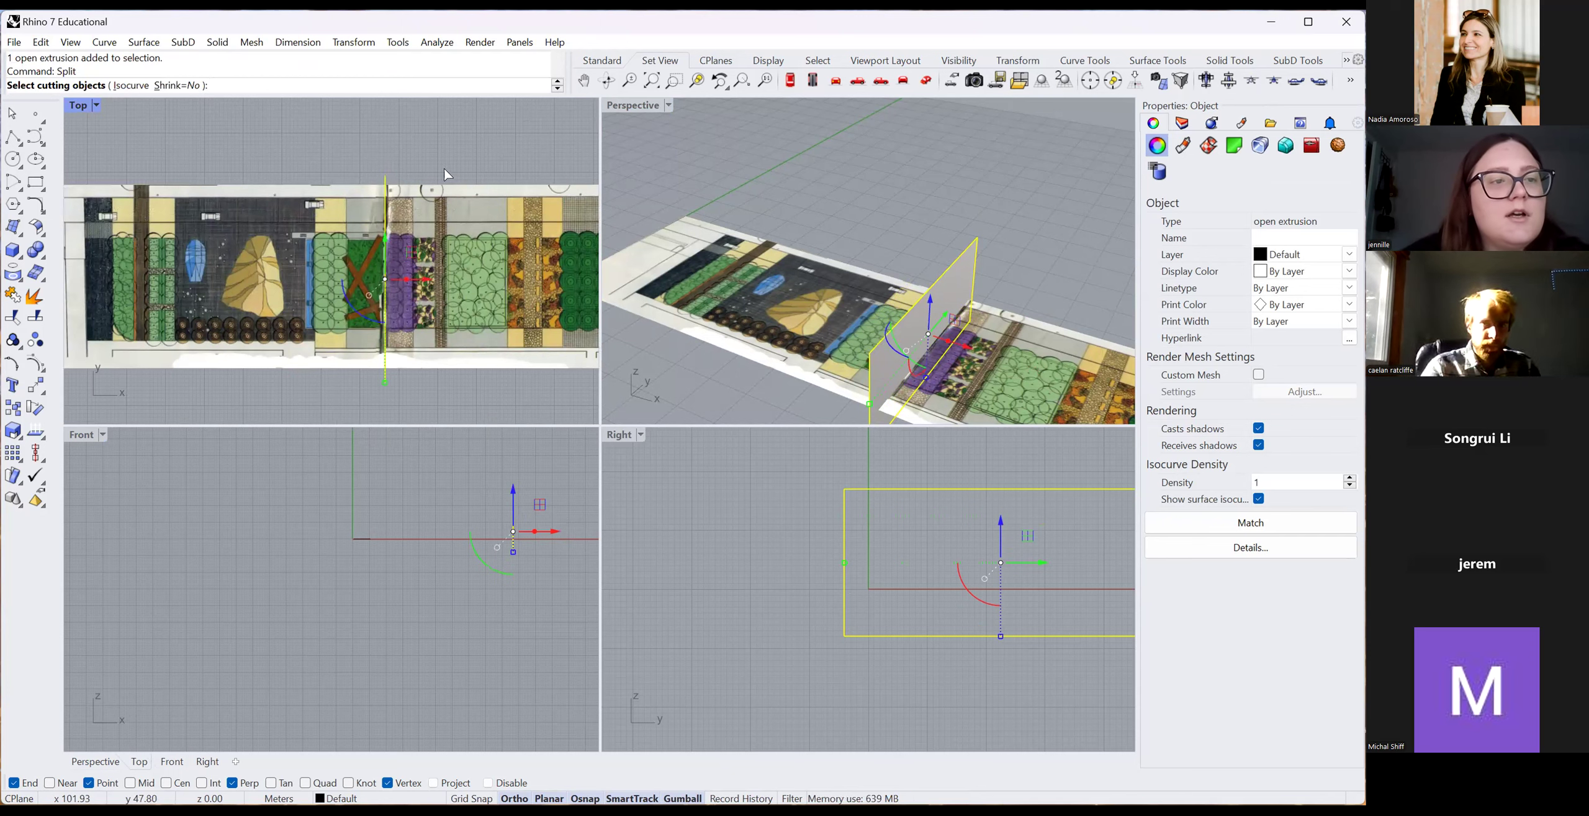
key("Return")
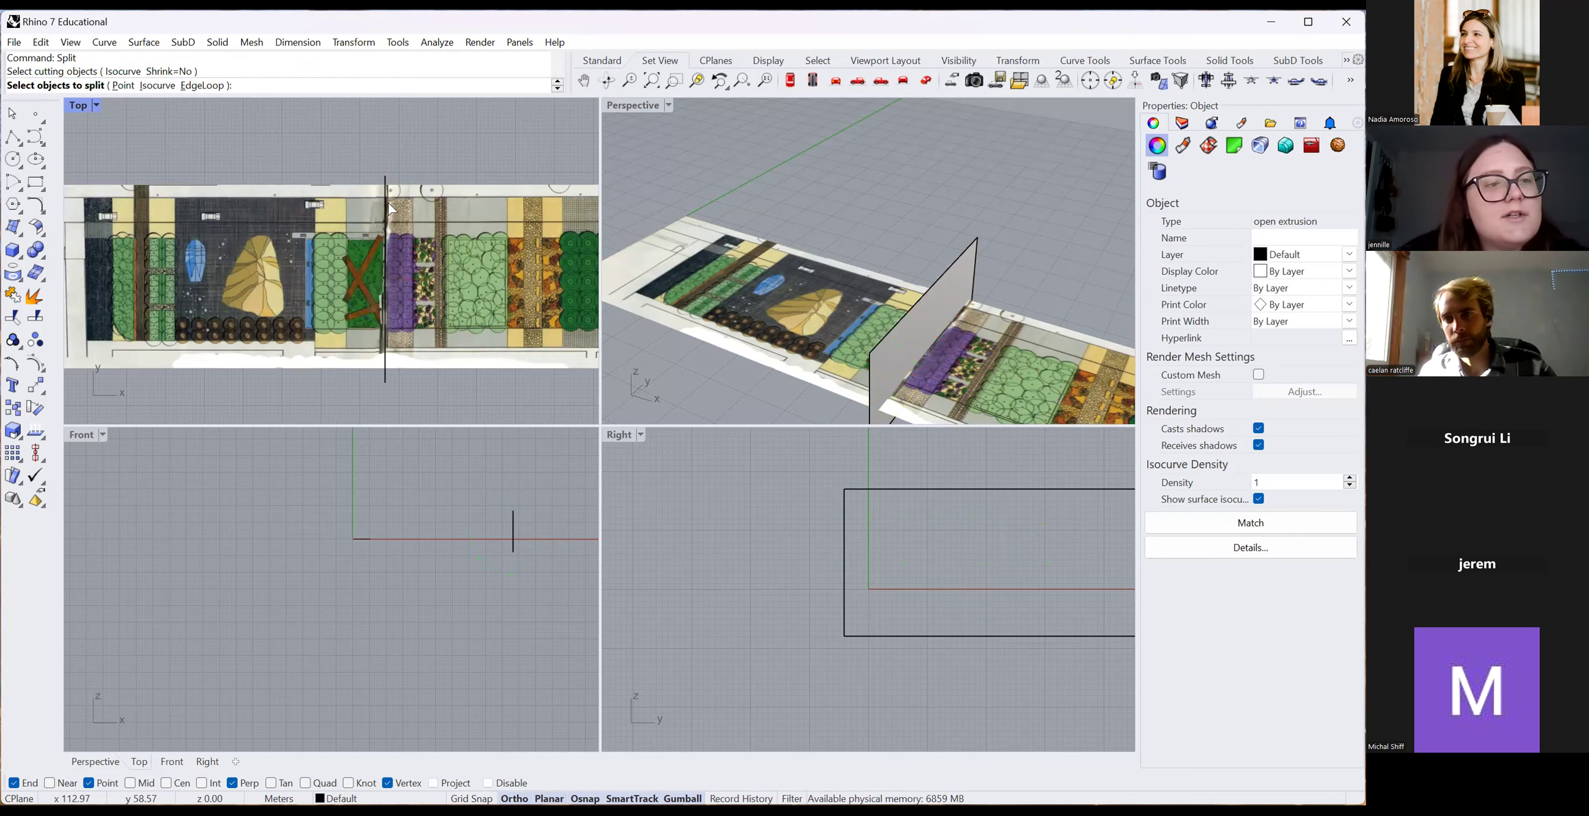
left_click(466, 270)
key("Return")
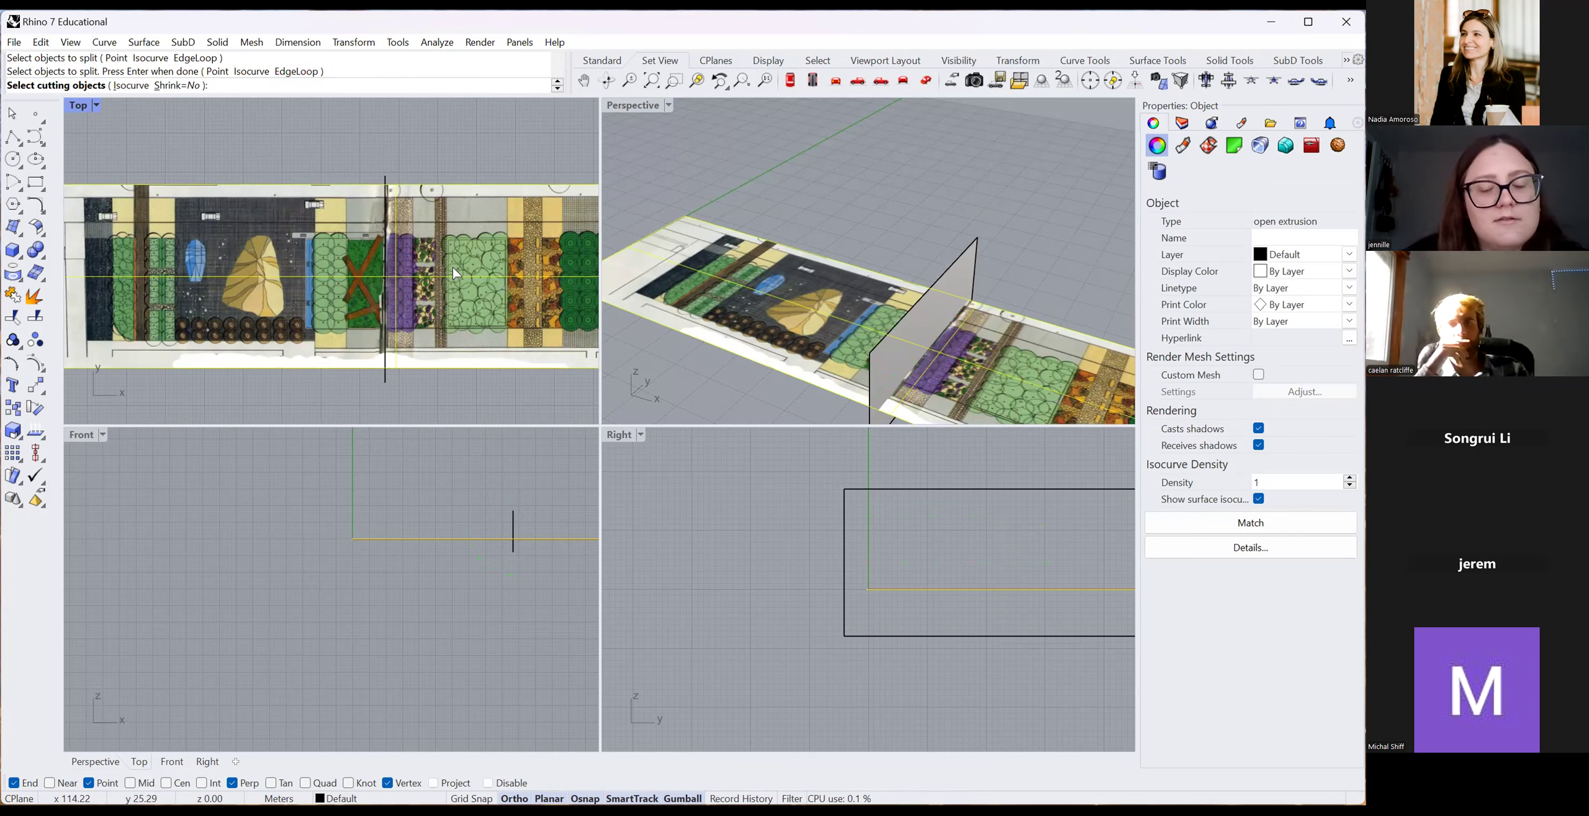
key("Escape")
Split the plan image surface into two pieces using the vertical plane as cutter.
left_click(410, 212)
left_click(386, 178)
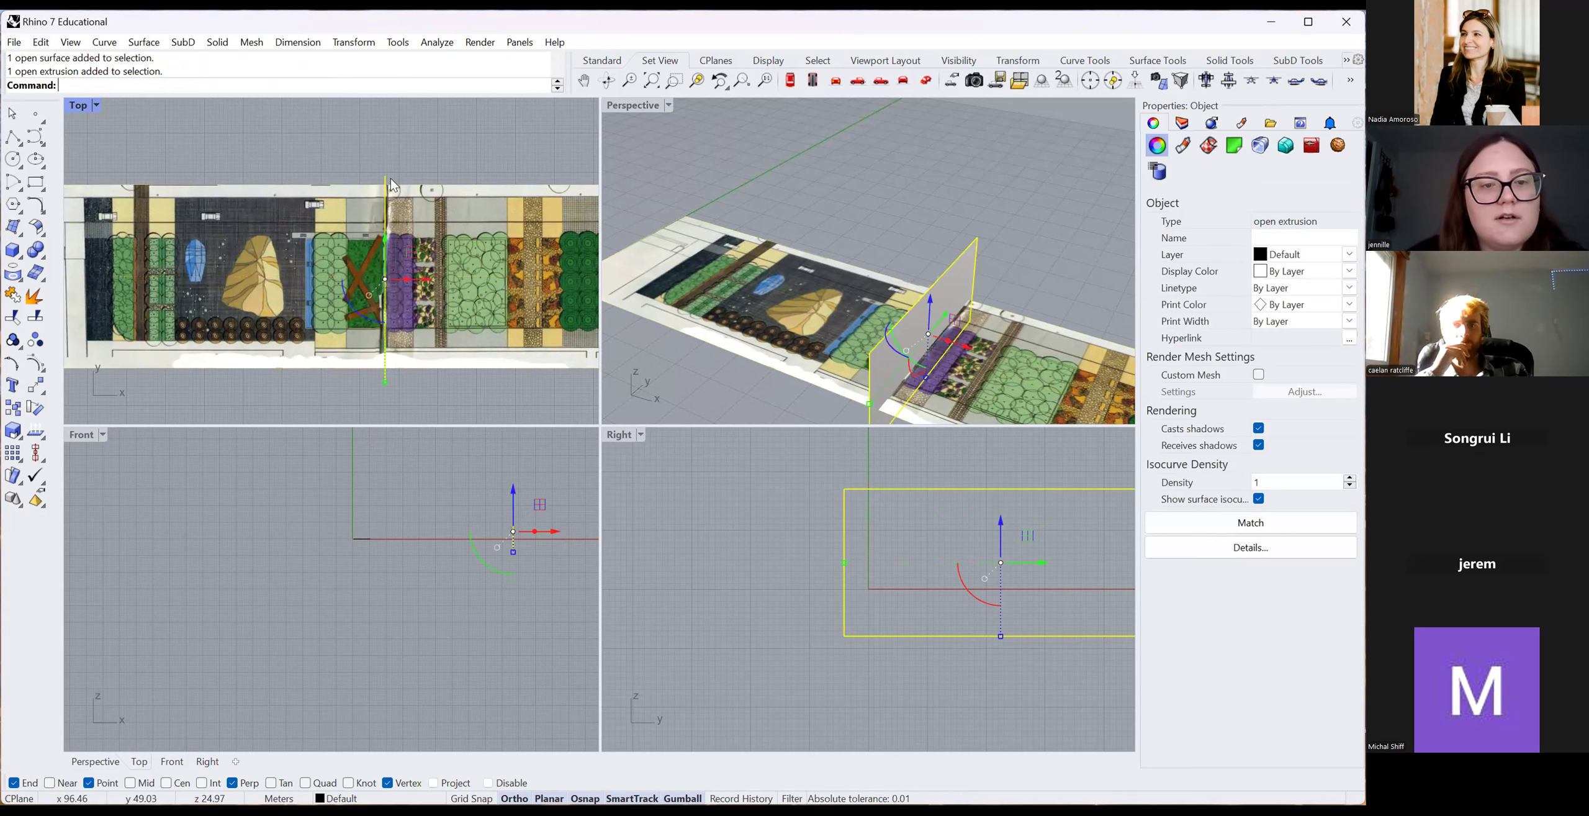
left_click(459, 352)
scroll(617, 304, "down", 5)
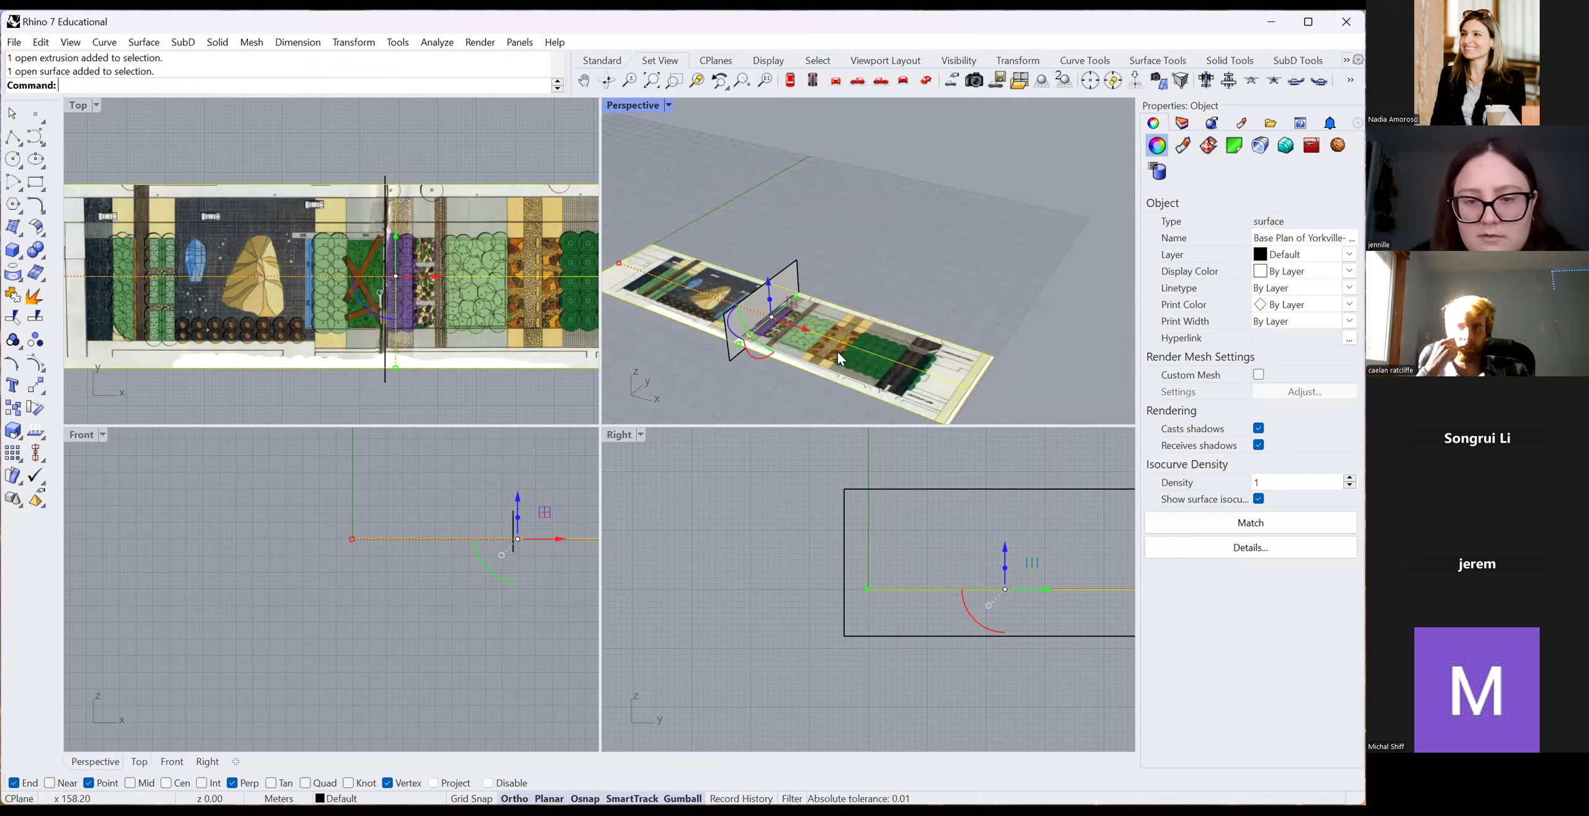
scroll(836, 350, "up", 3)
left_click(764, 401)
left_click(779, 327)
left_click(810, 222)
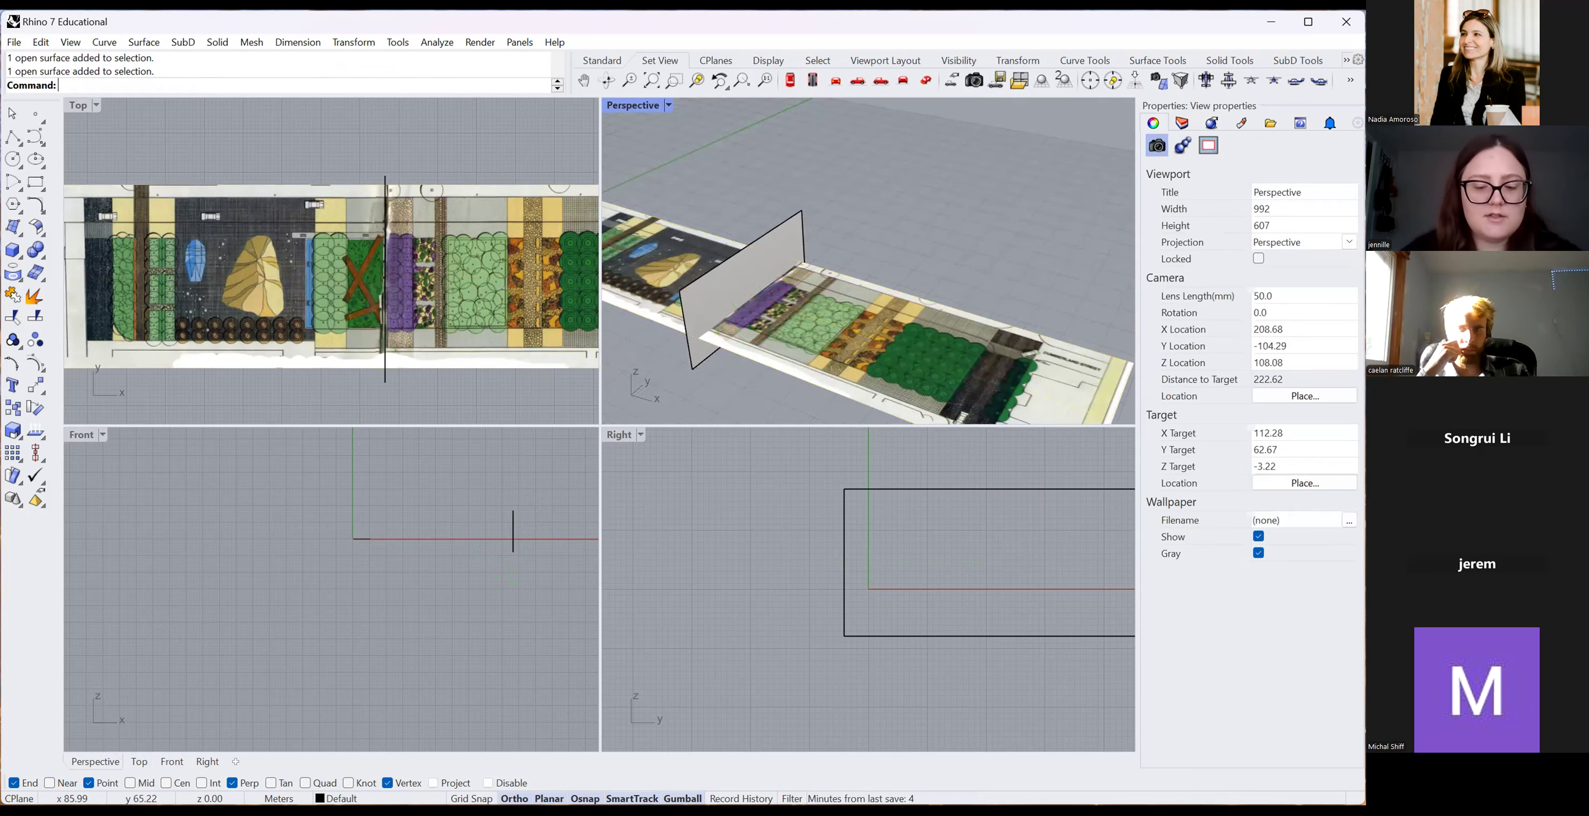
key("Return")
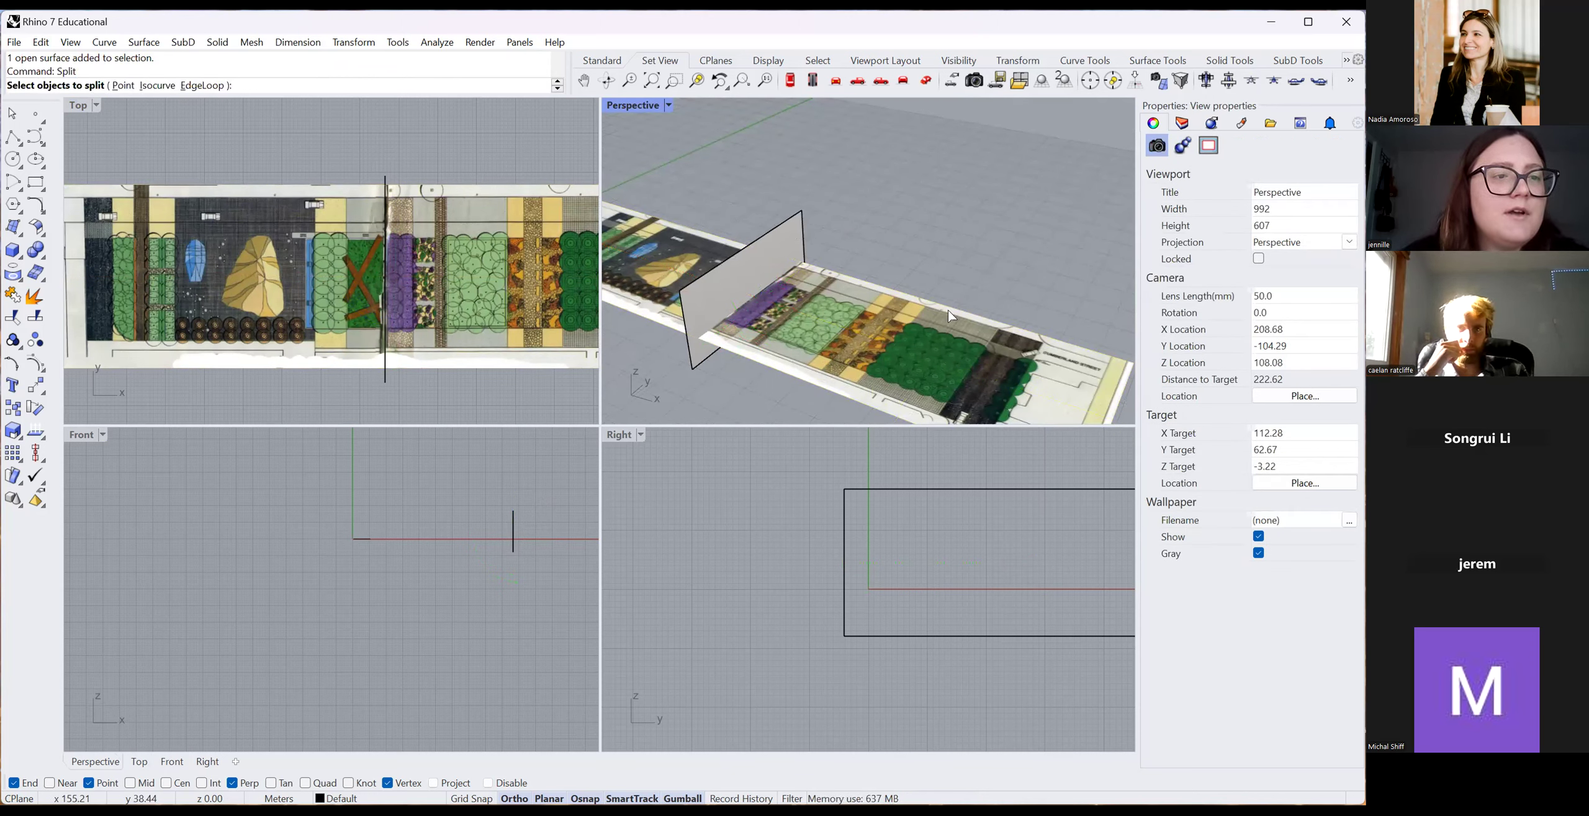
left_click(509, 208)
key("Return")
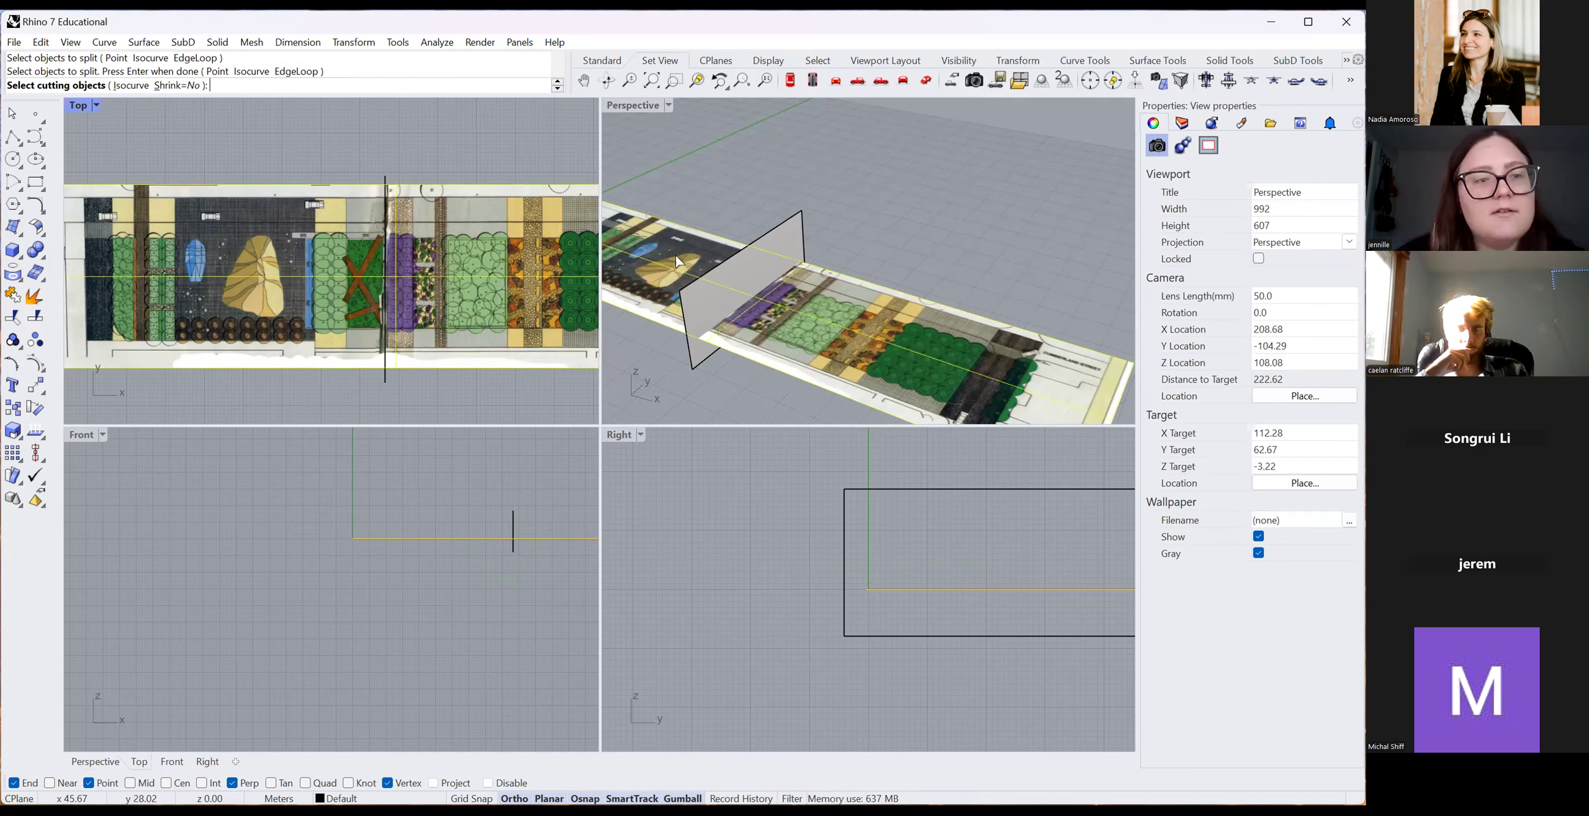
left_click(787, 223)
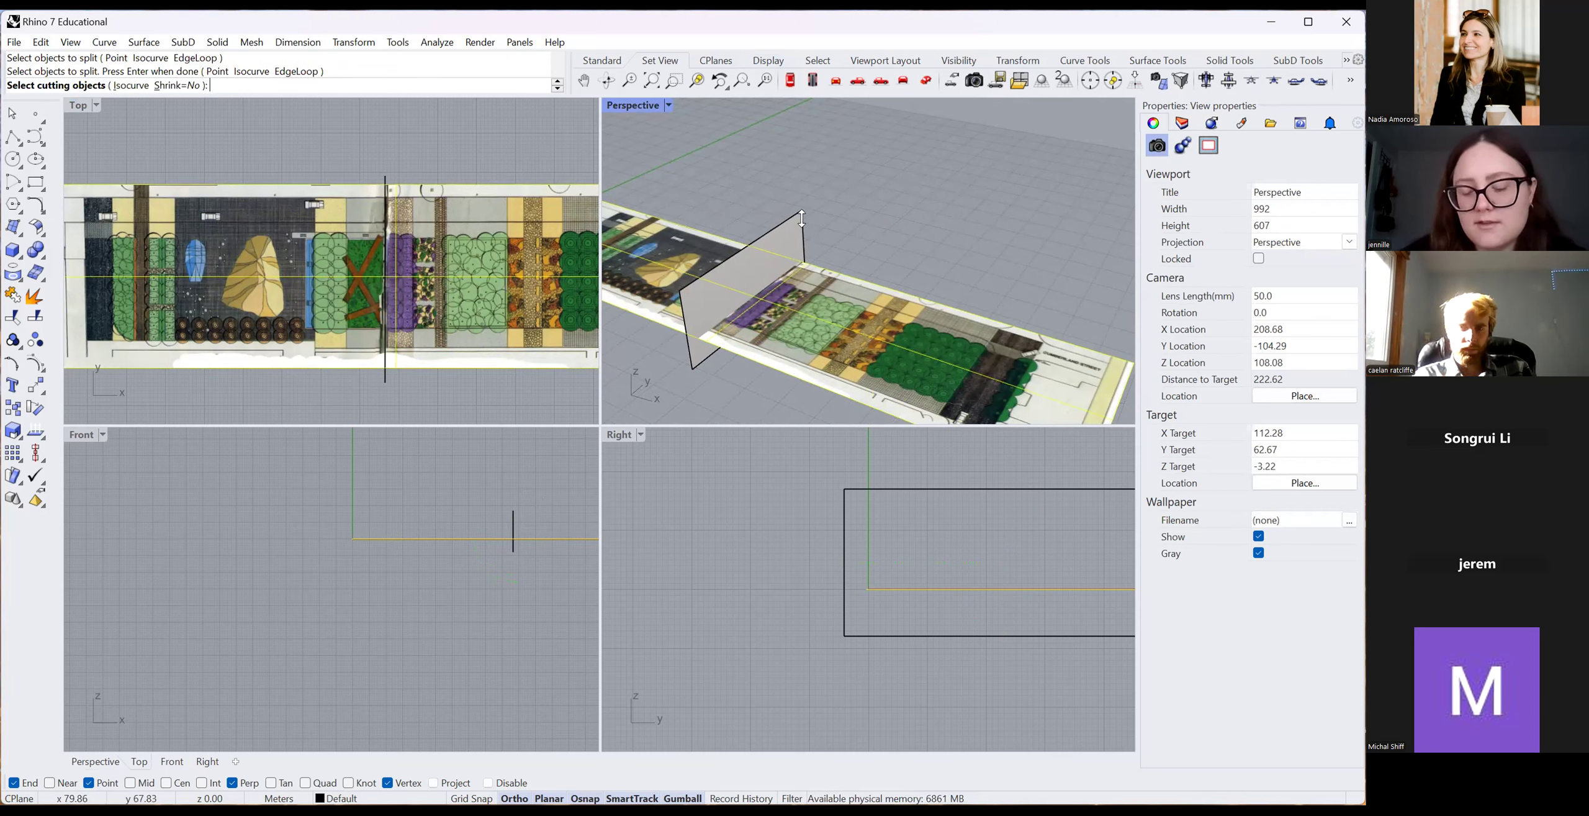
key("Return")
Delete the vertical cutting plane and select the right piece of the plan.
left_click(797, 346)
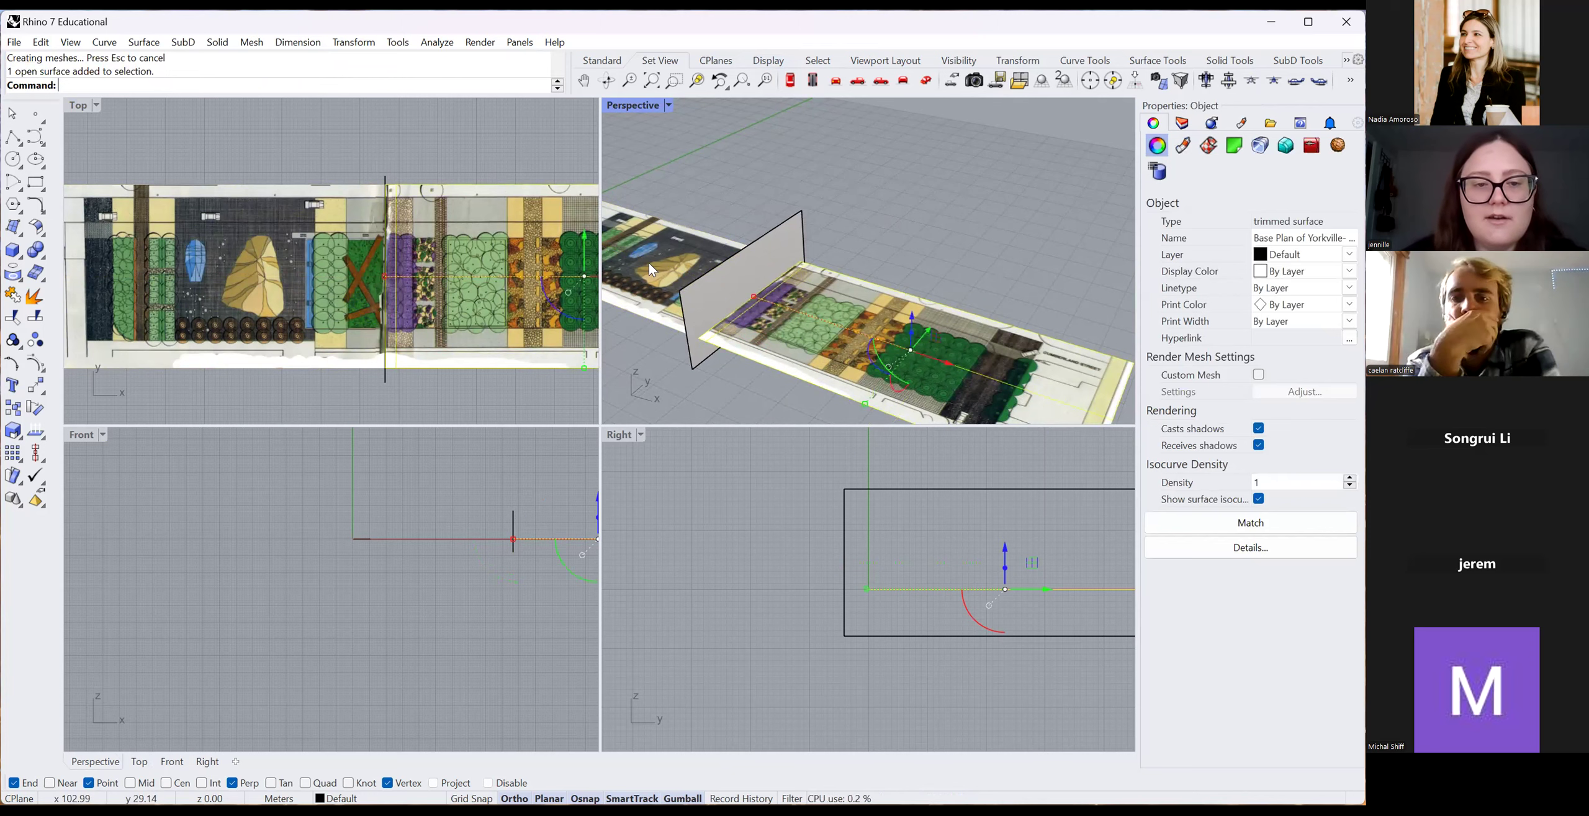
left_click(393, 173)
scroll(403, 177, "down", 4)
left_click(395, 308)
key("Delete")
left_click(794, 354)
scroll(528, 251, "down", 4)
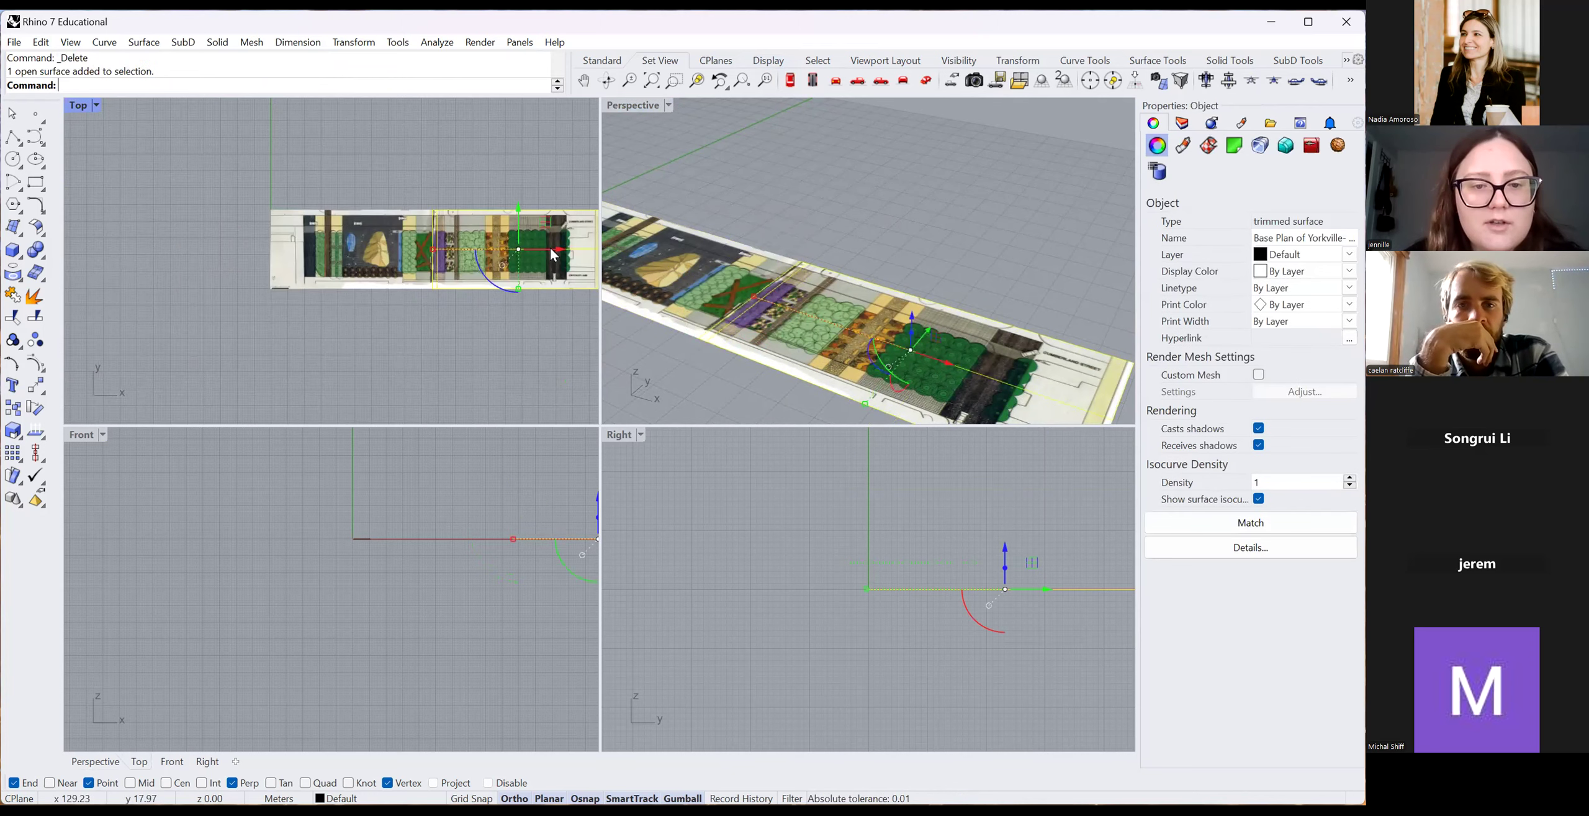
left_click(576, 256)
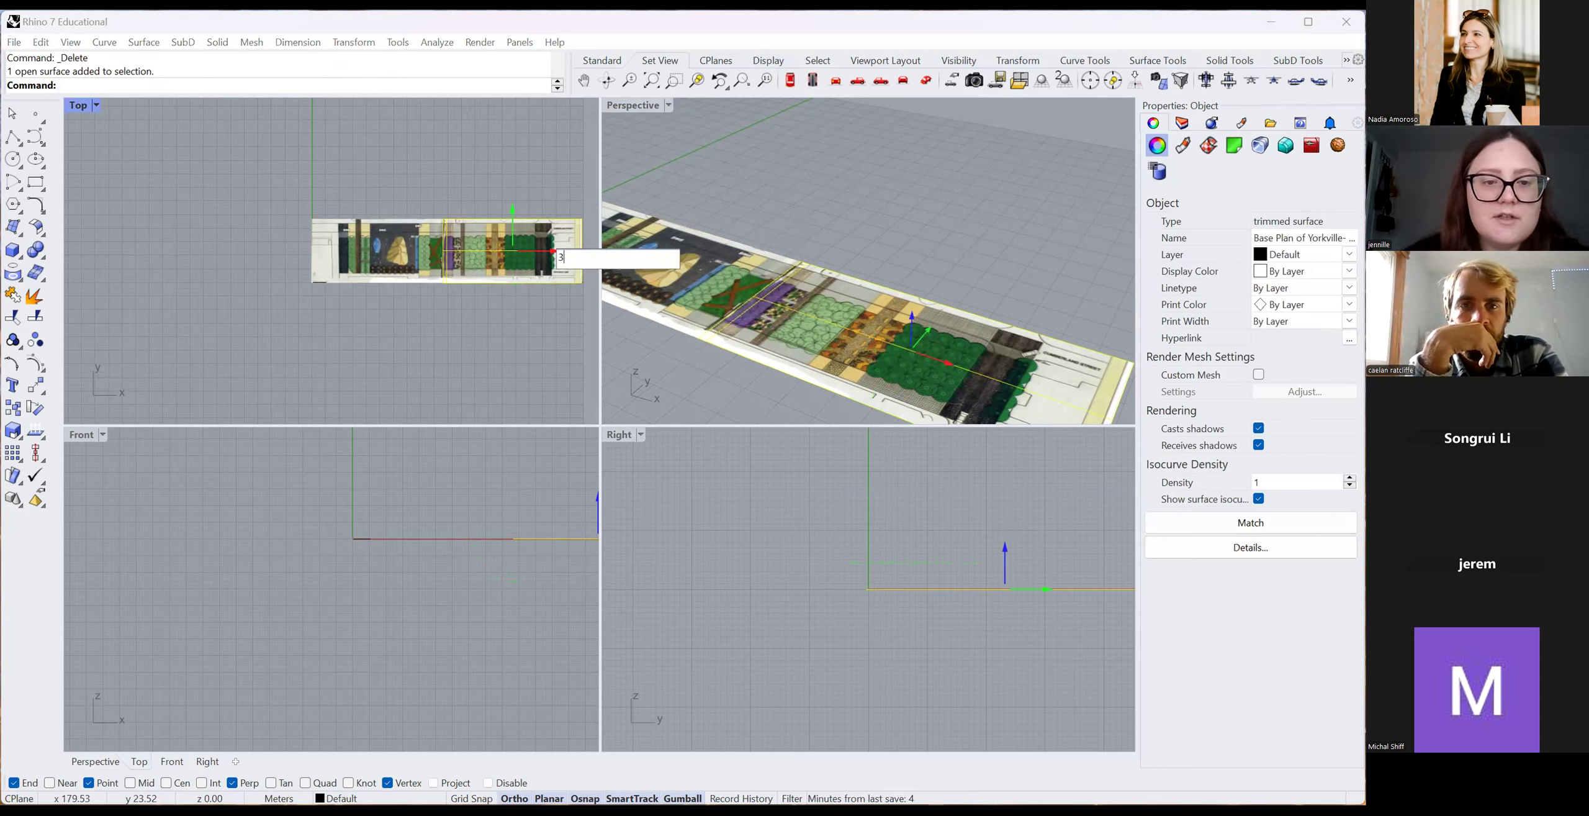
Move the right plan piece 3 units along X, leaving a gap between the halves.
type("3")
key("Return")
key("Escape")
scroll(434, 243, "up", 3)
scroll(303, 290, "down", 2)
scroll(307, 292, "up", 4)
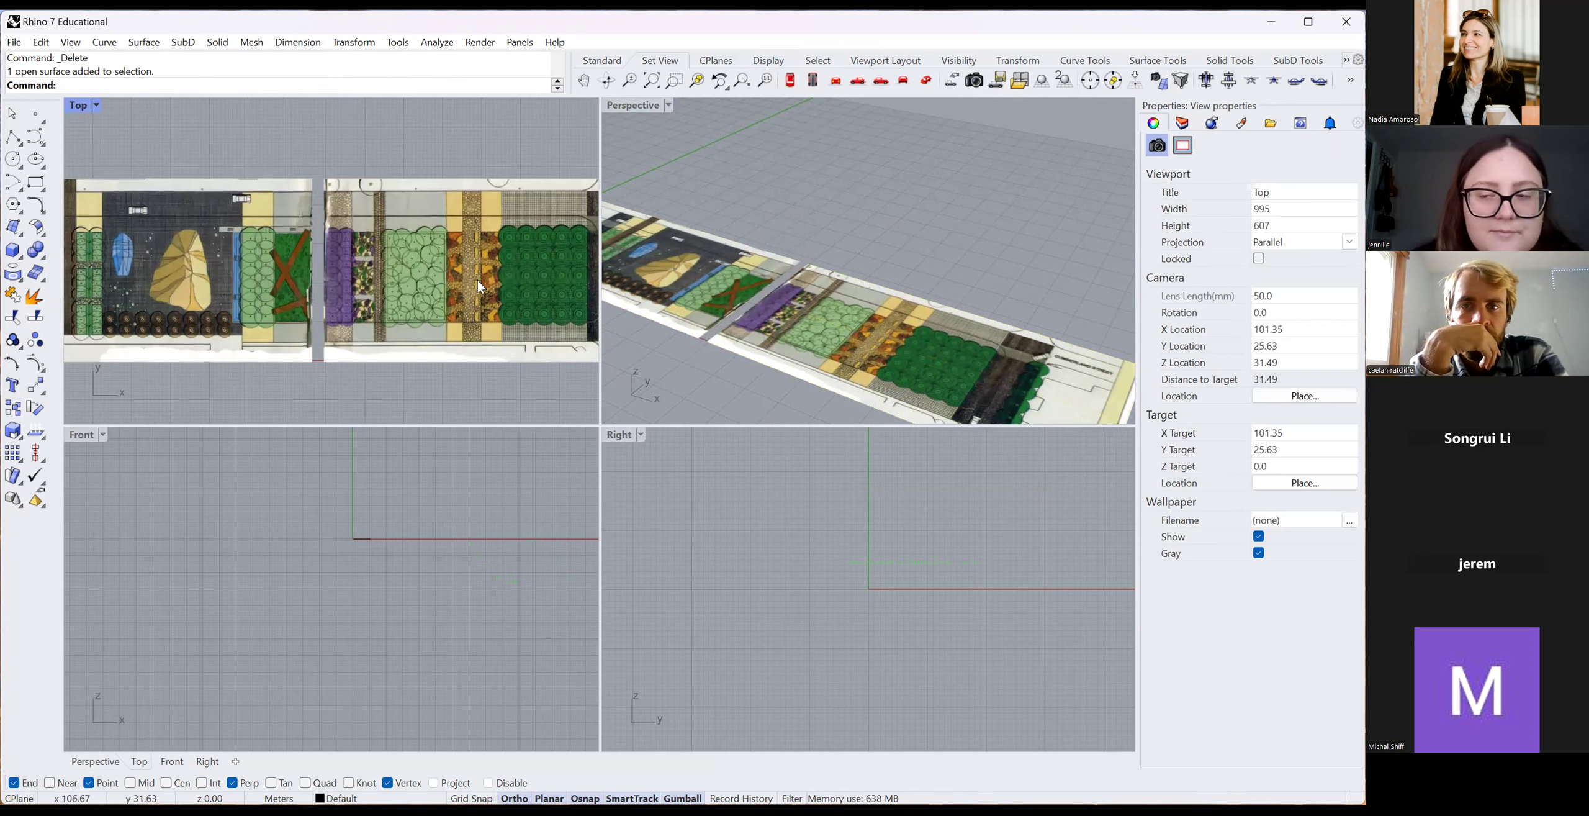
scroll(481, 287, "down", 2)
left_click(1182, 123)
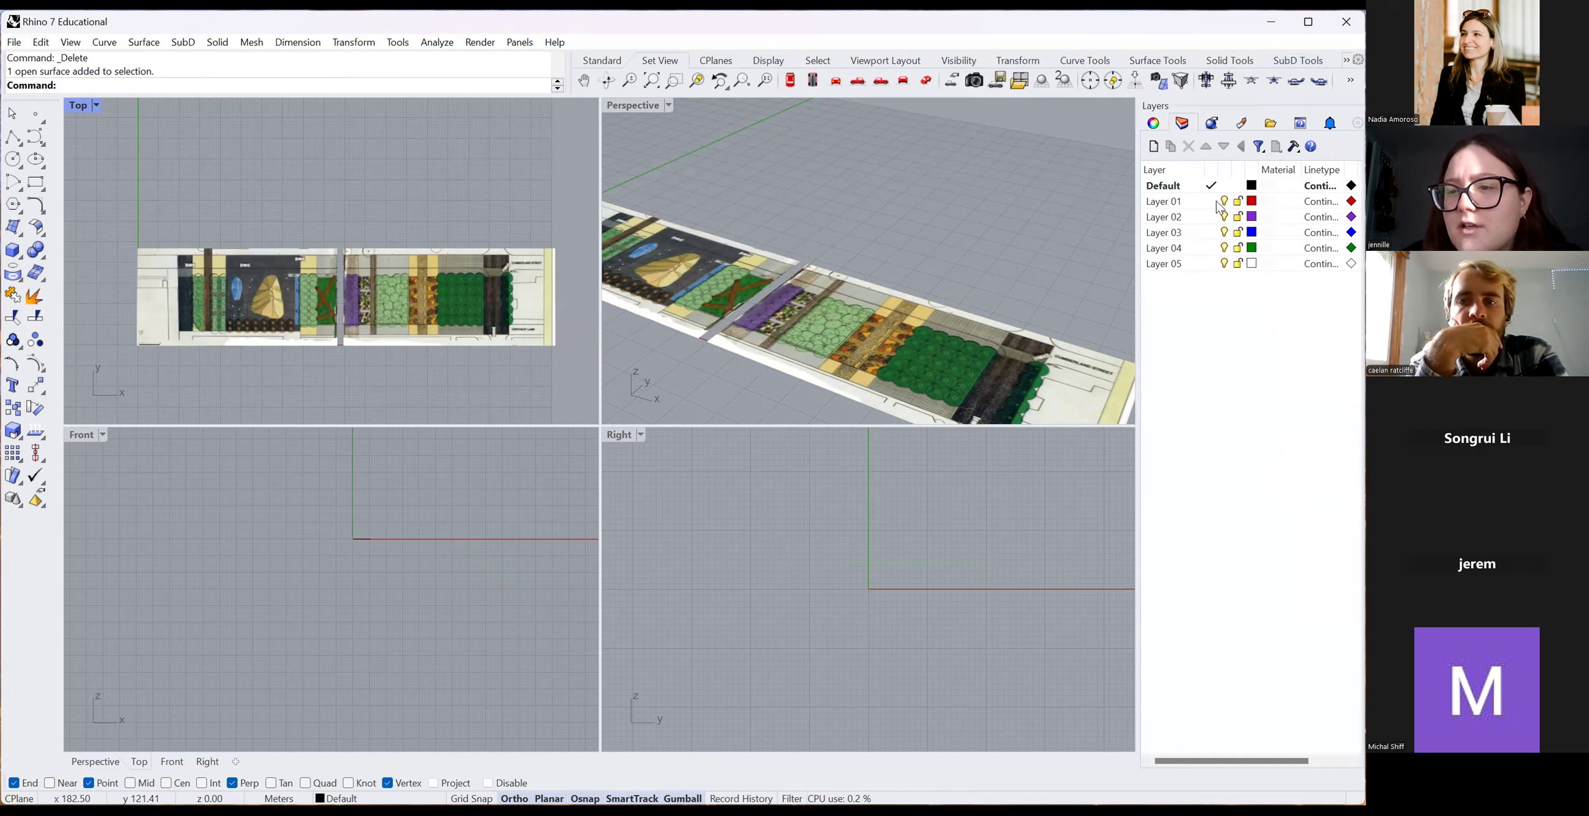
Set Layer 01 as current and lock the Default layer holding the plan image.
left_click(1214, 202)
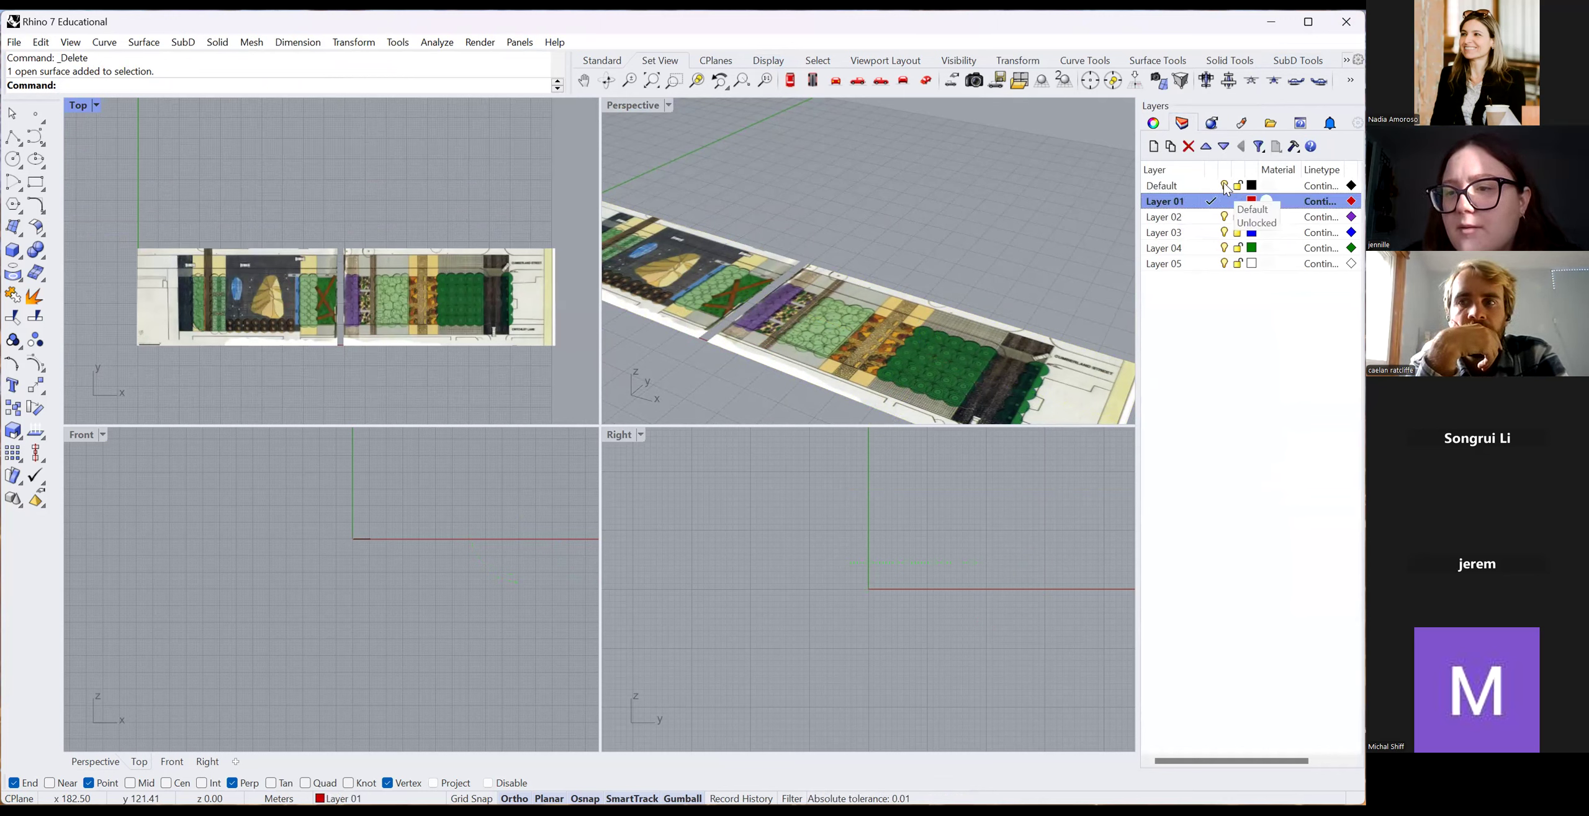
left_click(1237, 186)
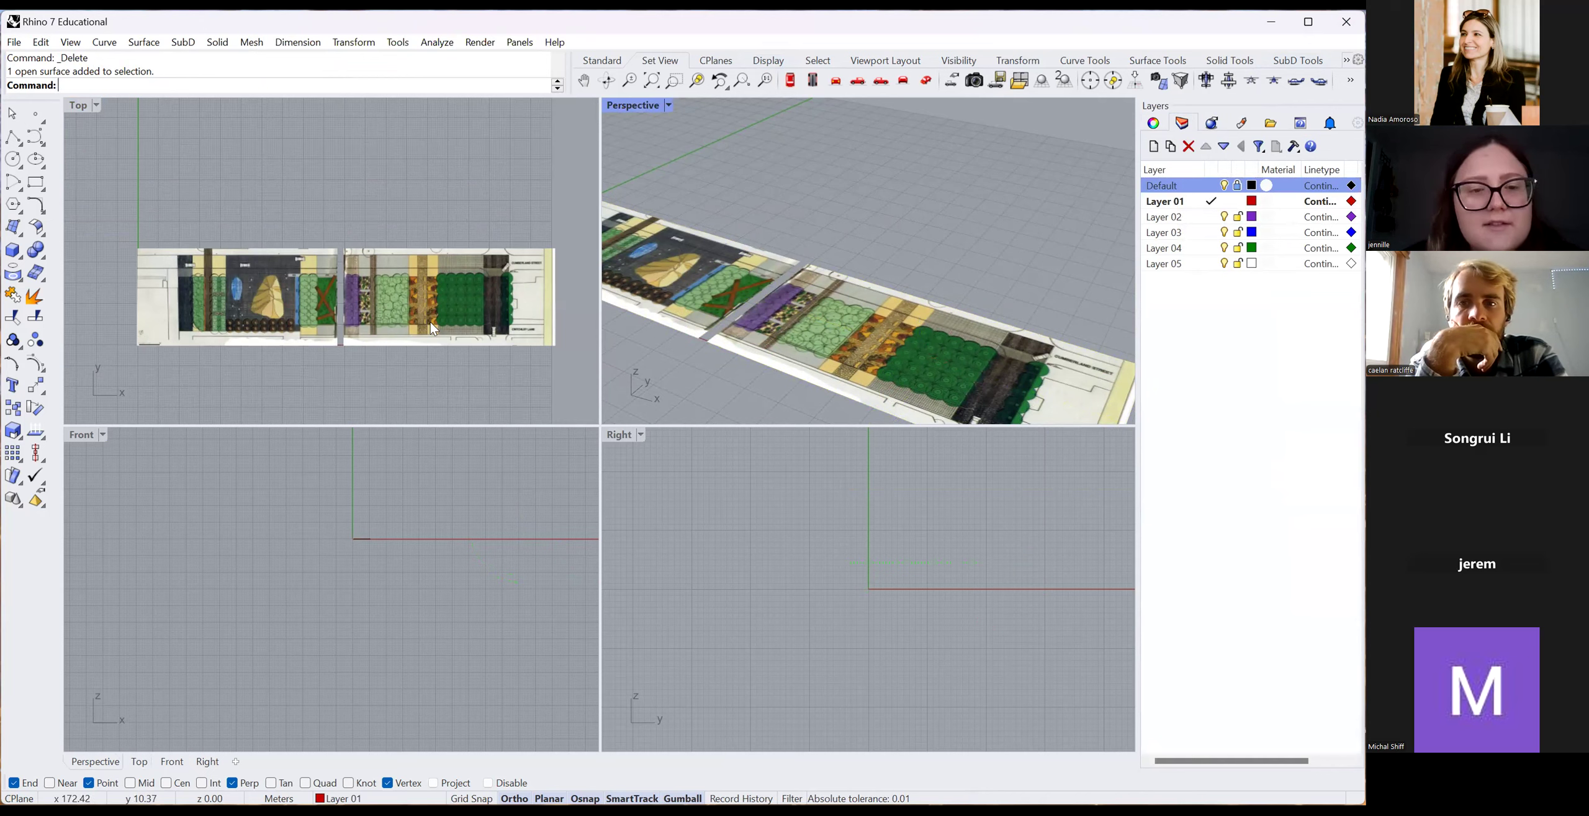
scroll(429, 322, "down", 6)
scroll(487, 301, "up", 12)
scroll(402, 236, "down", 6)
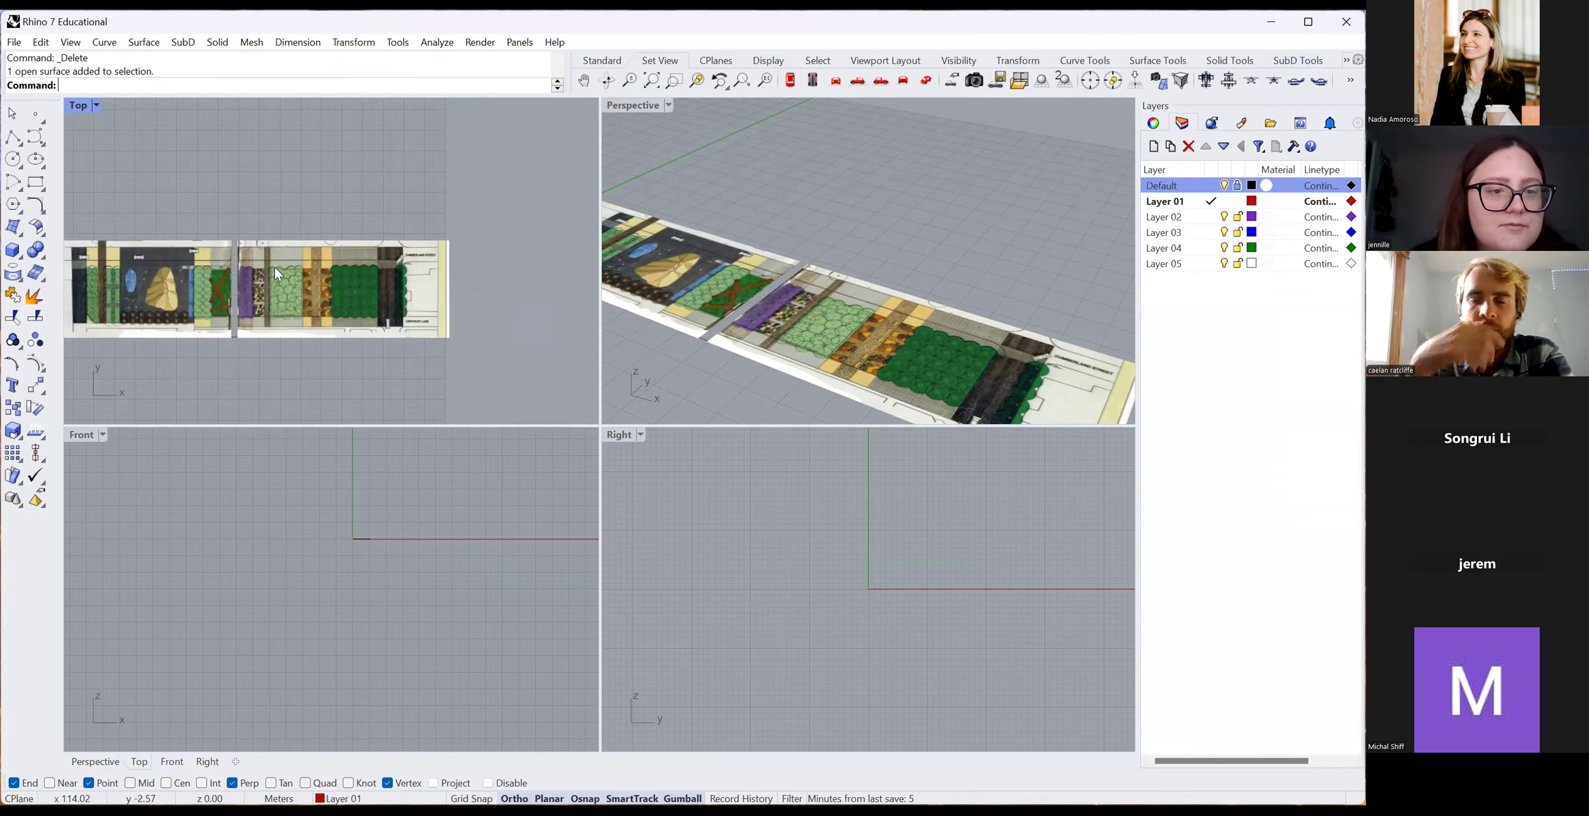
scroll(474, 249, "down", 3)
scroll(459, 290, "up", 10)
left_click(19, 142)
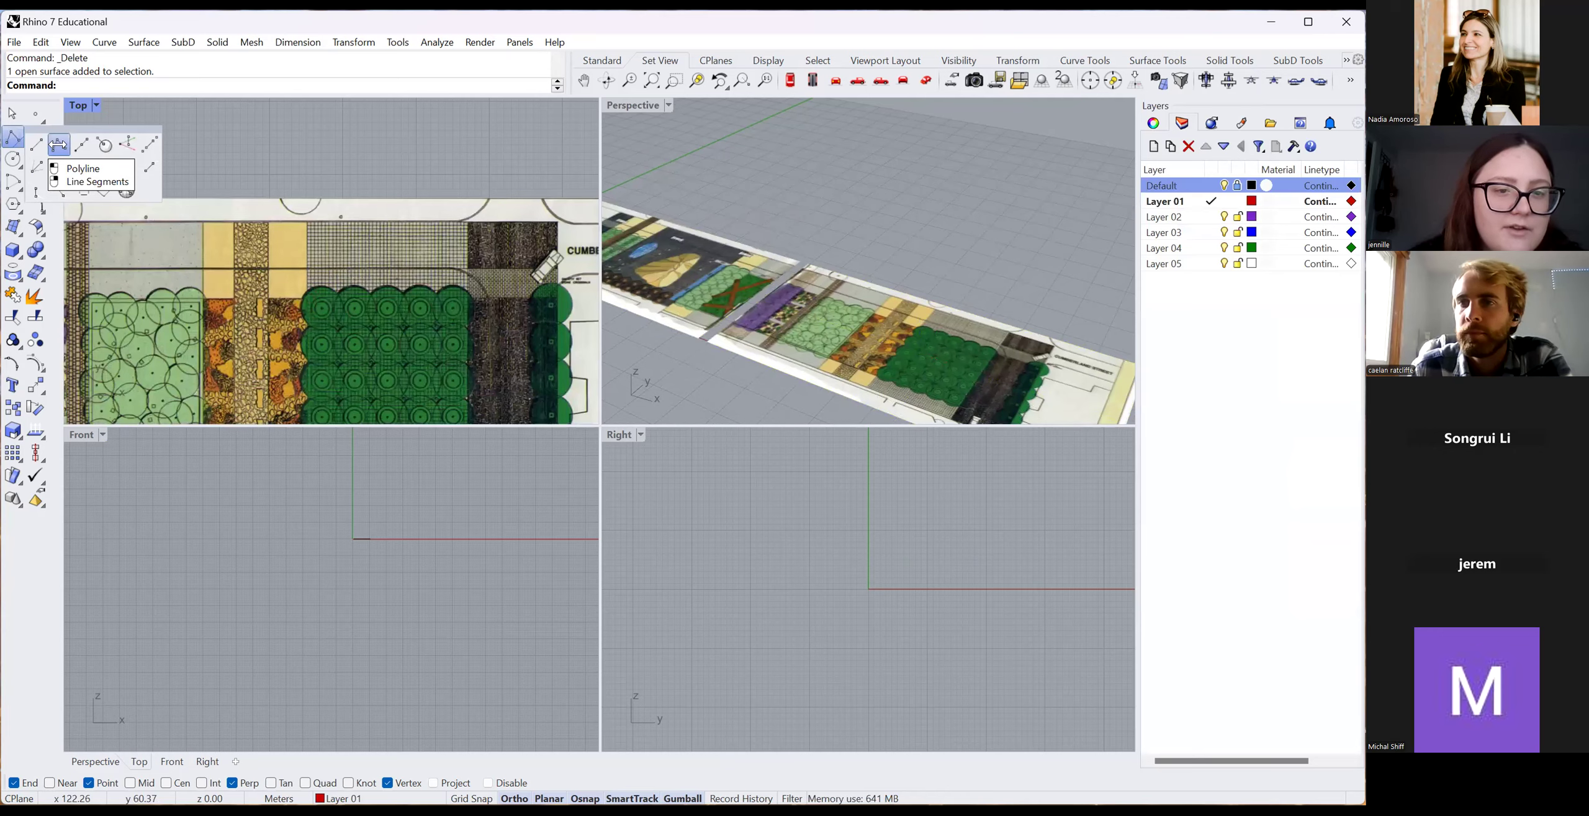
Draw a straight polyline along the plan's top edge from the road corner to the left edge.
left_click(59, 144)
scroll(460, 273, "up", 5)
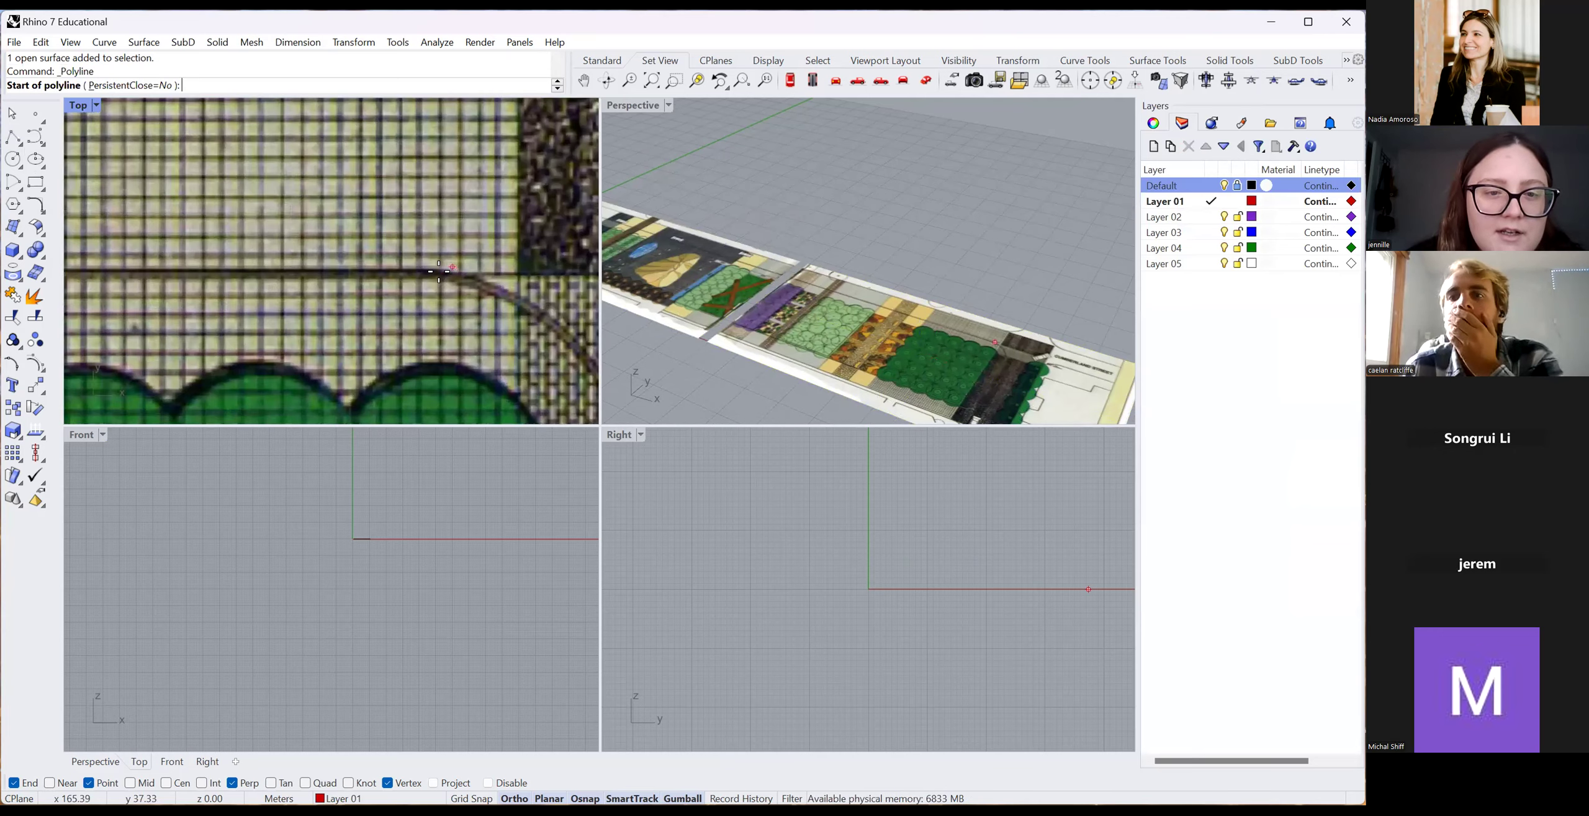
left_click(440, 272)
scroll(481, 279, "down", 5)
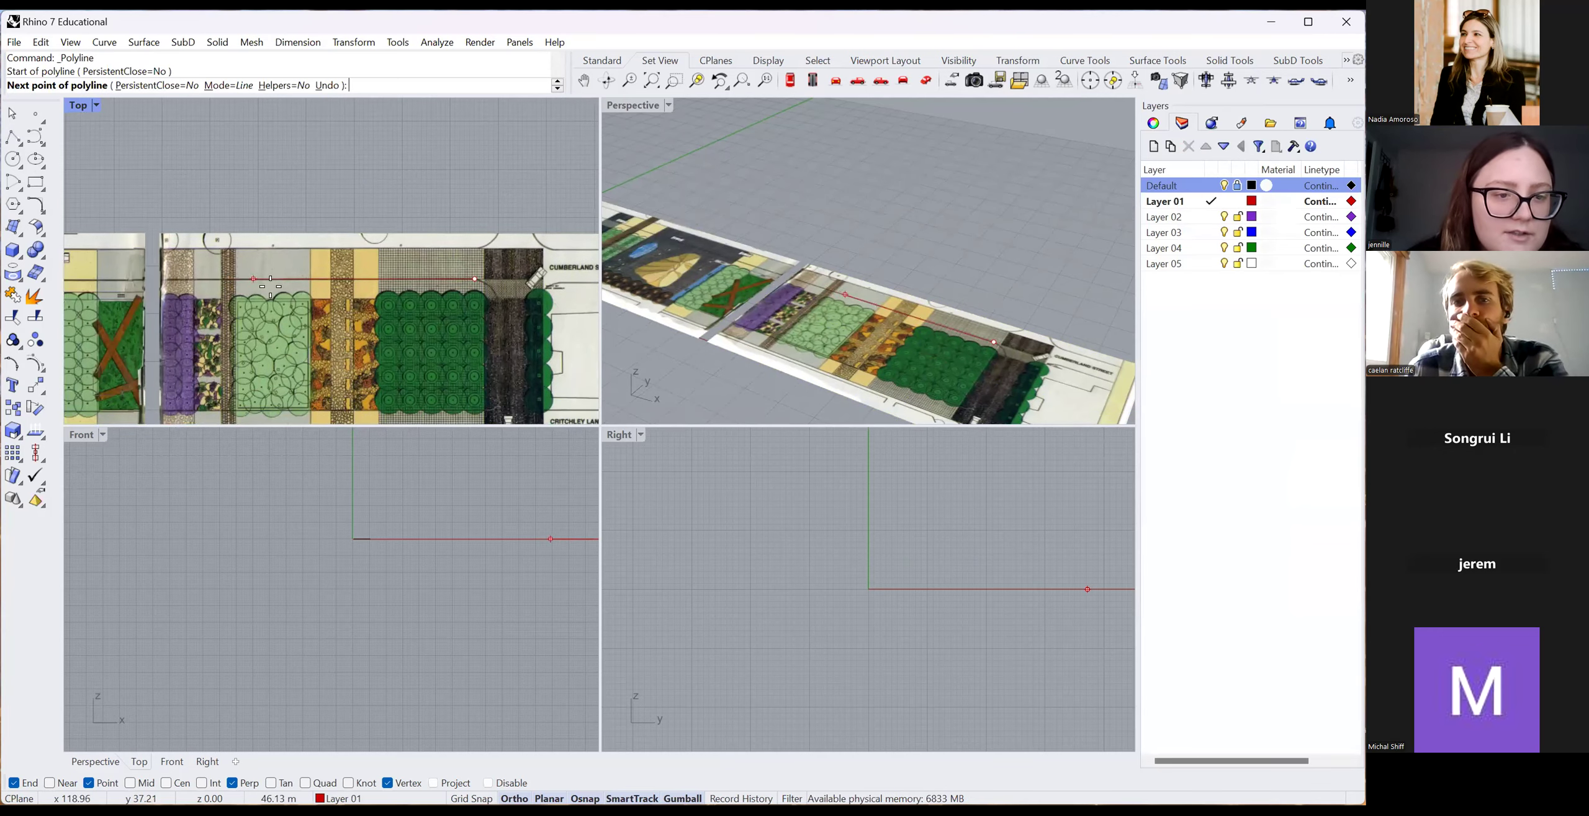
scroll(199, 298, "down", 5)
scroll(193, 304, "up", 6)
left_click(137, 300)
scroll(242, 313, "down", 10)
key("Return")
scroll(439, 313, "up", 10)
scroll(398, 242, "down", 9)
scroll(422, 263, "up", 12)
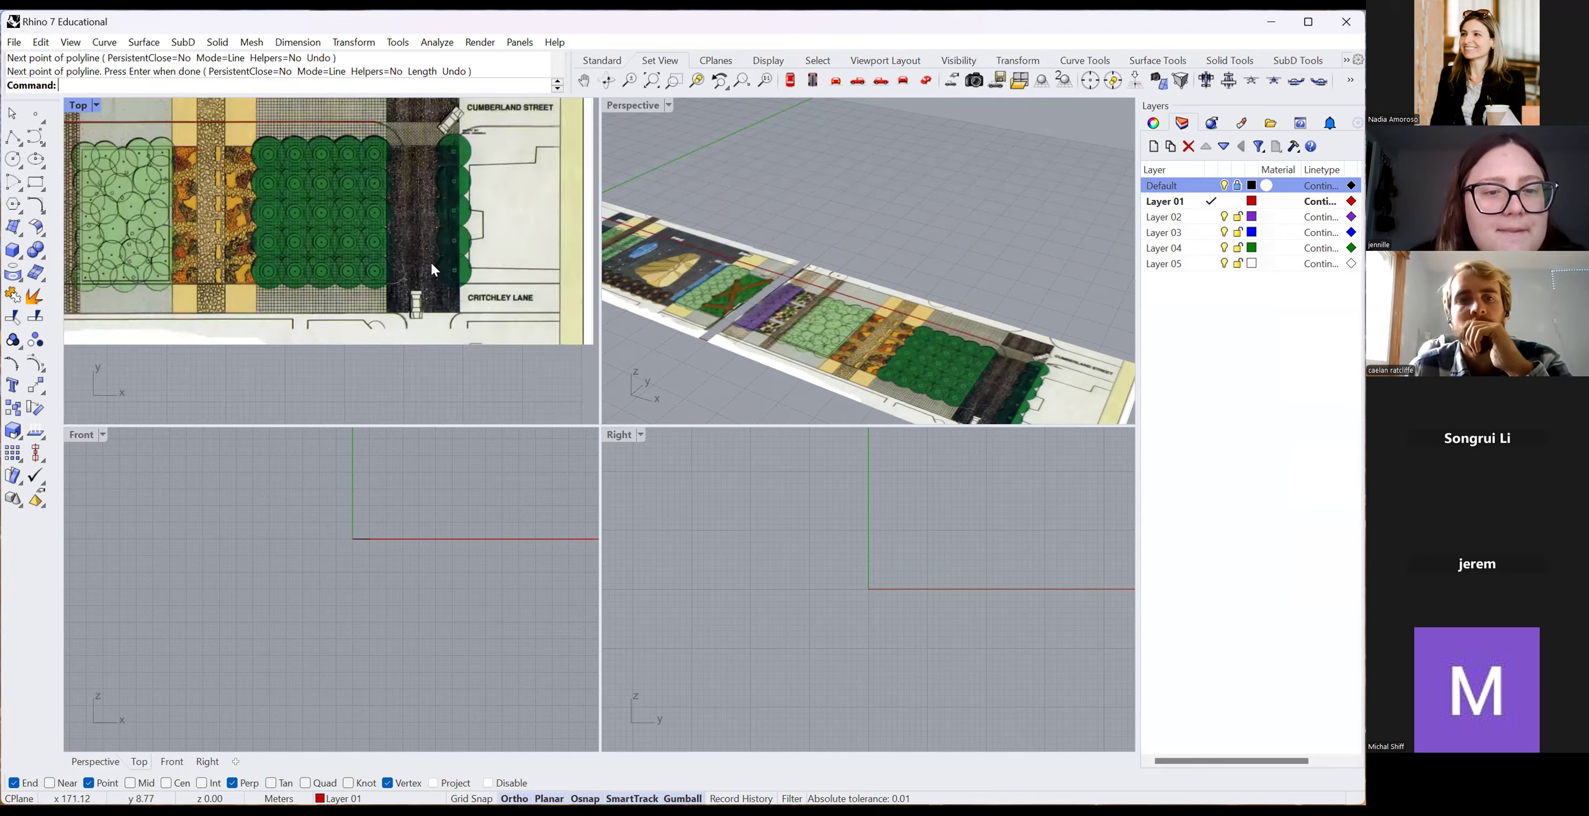
scroll(403, 248, "down", 3)
scroll(189, 170, "up", 6)
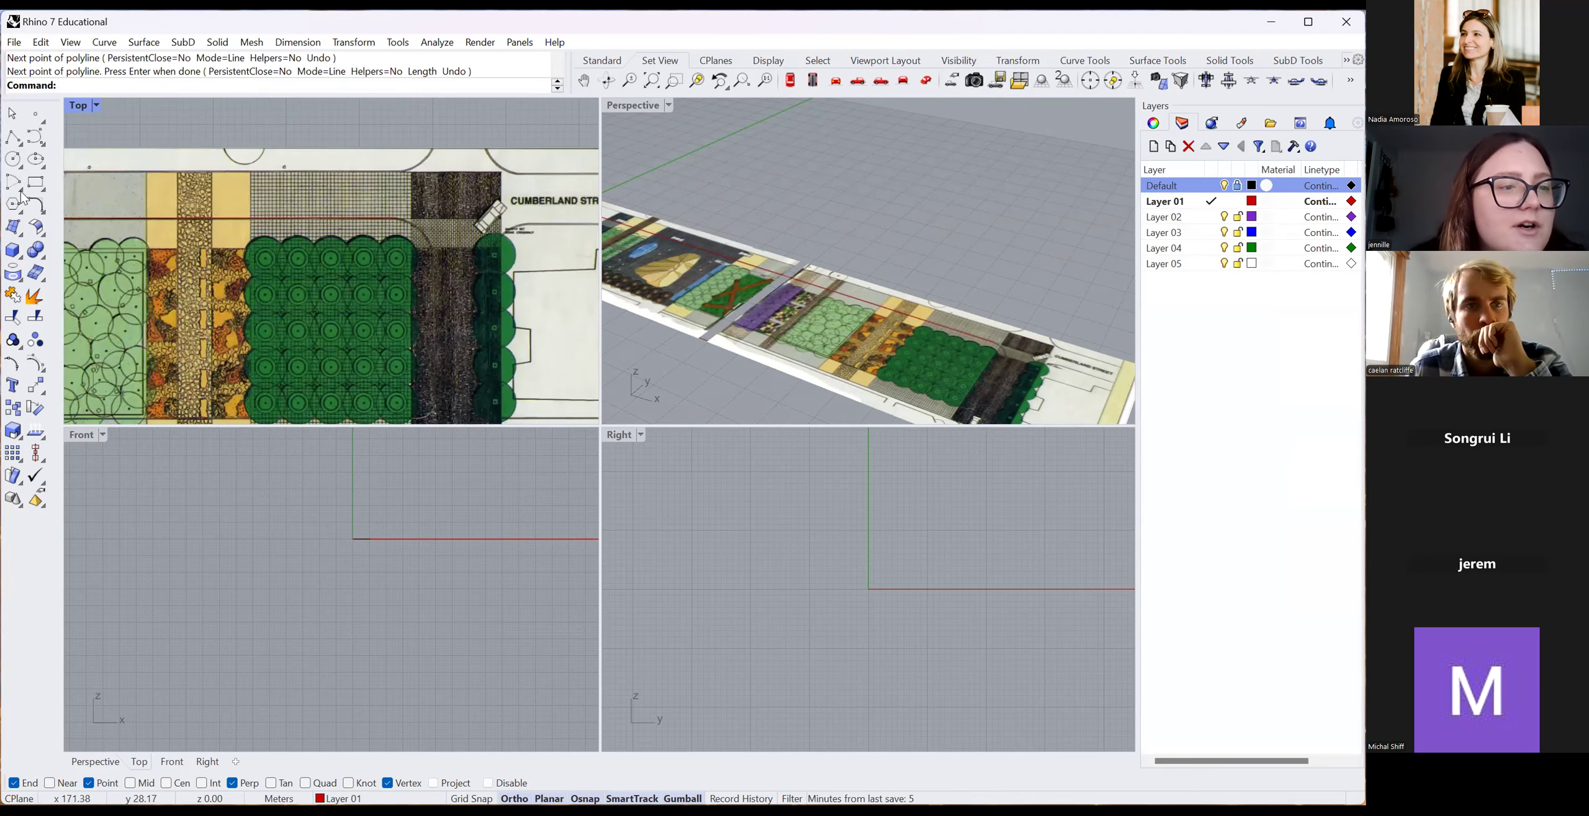
scroll(453, 290, "up", 6)
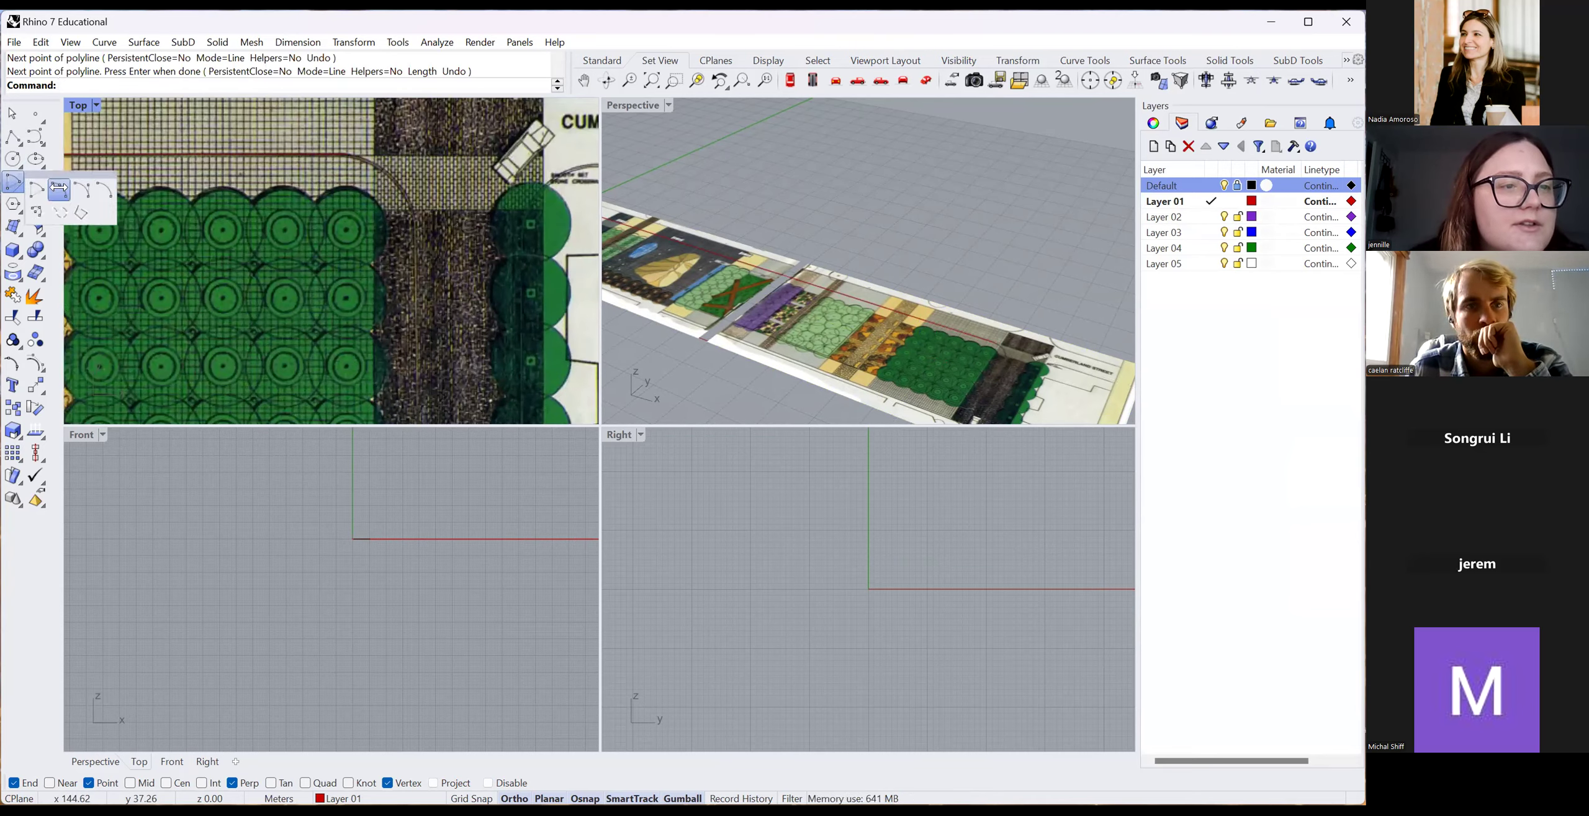
Draw a start-end-point arc with Ortho off tracing the curved corner near Cumberland Street.
left_click(36, 205)
left_click(346, 153)
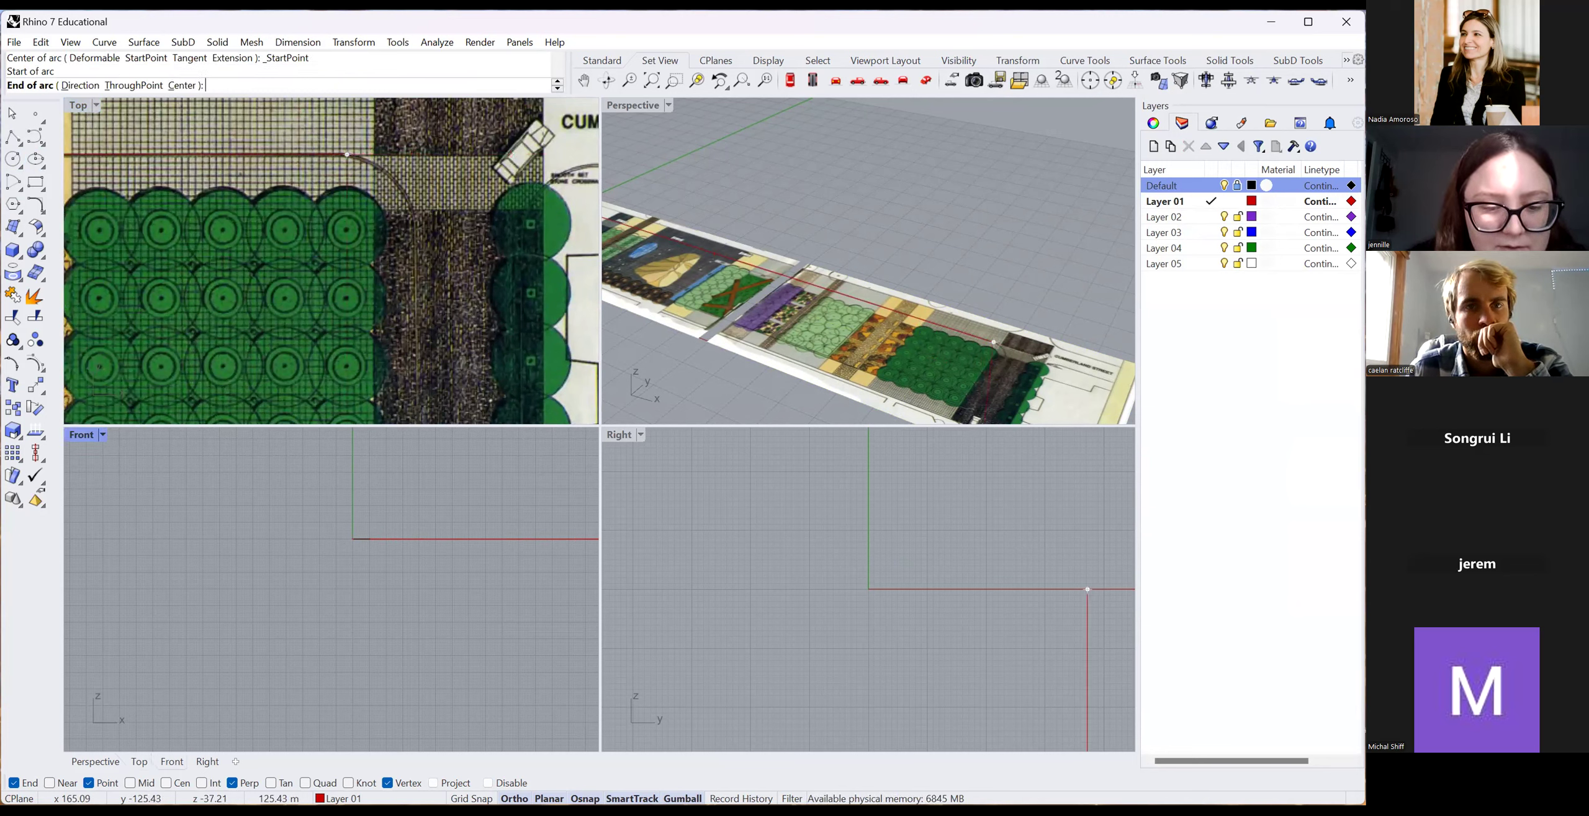
key("F8")
scroll(489, 273, "up", 2)
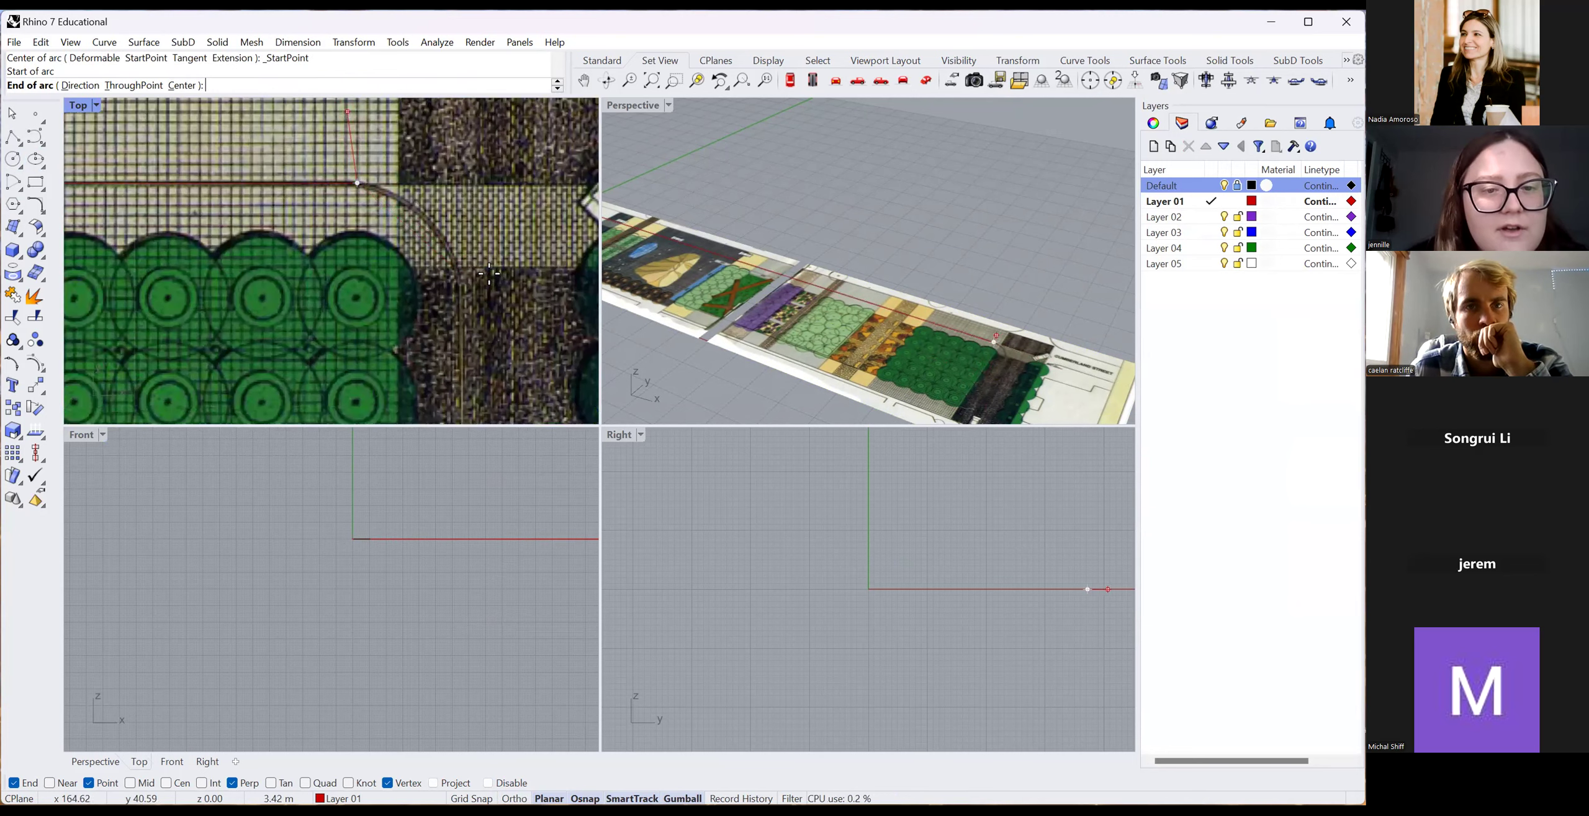
left_click(456, 272)
scroll(426, 216, "up", 3)
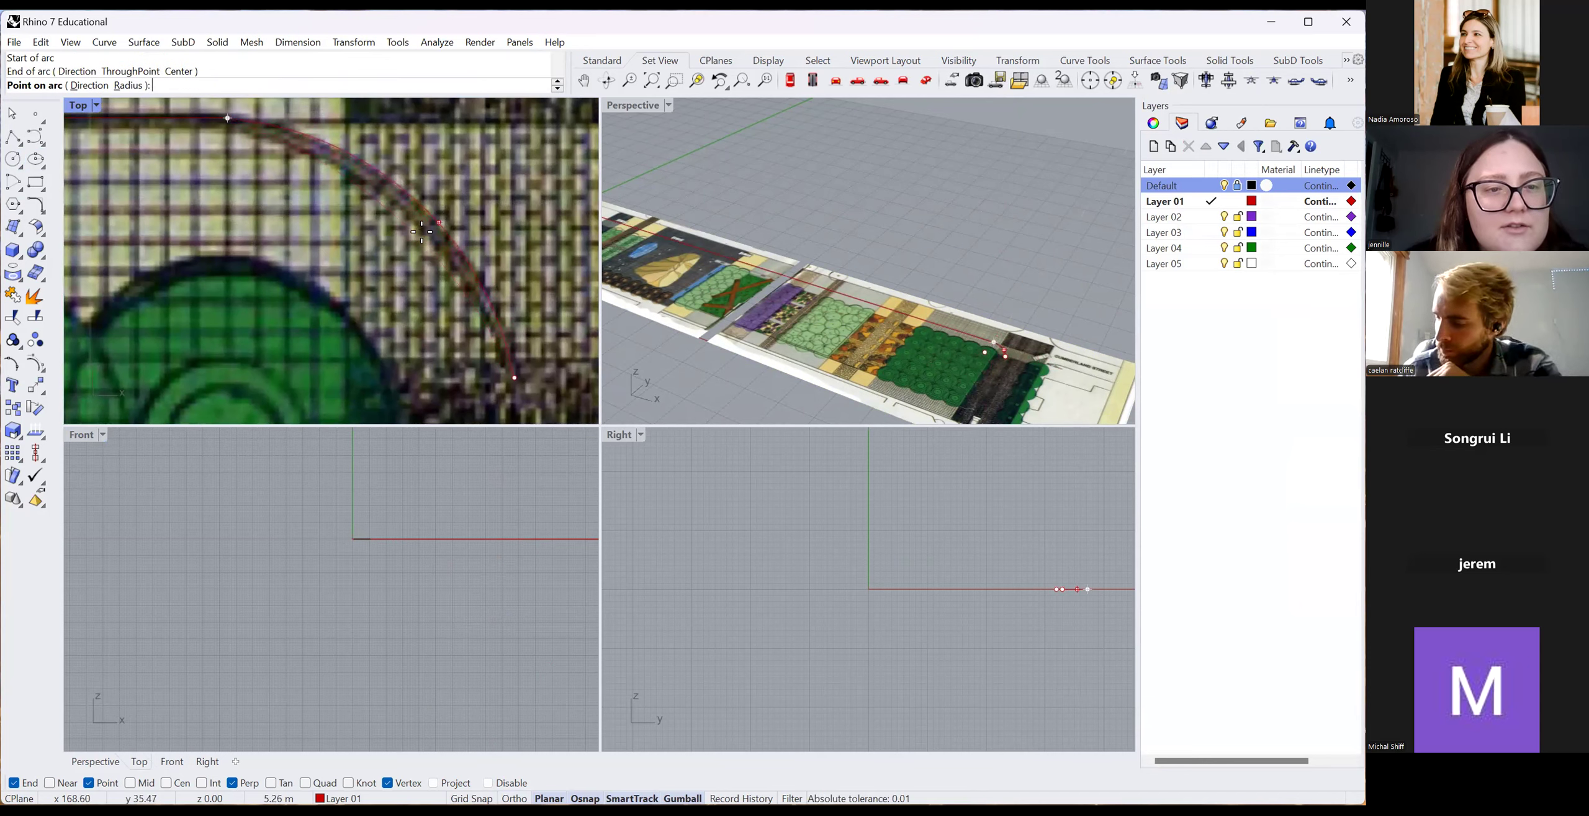
left_click(423, 211)
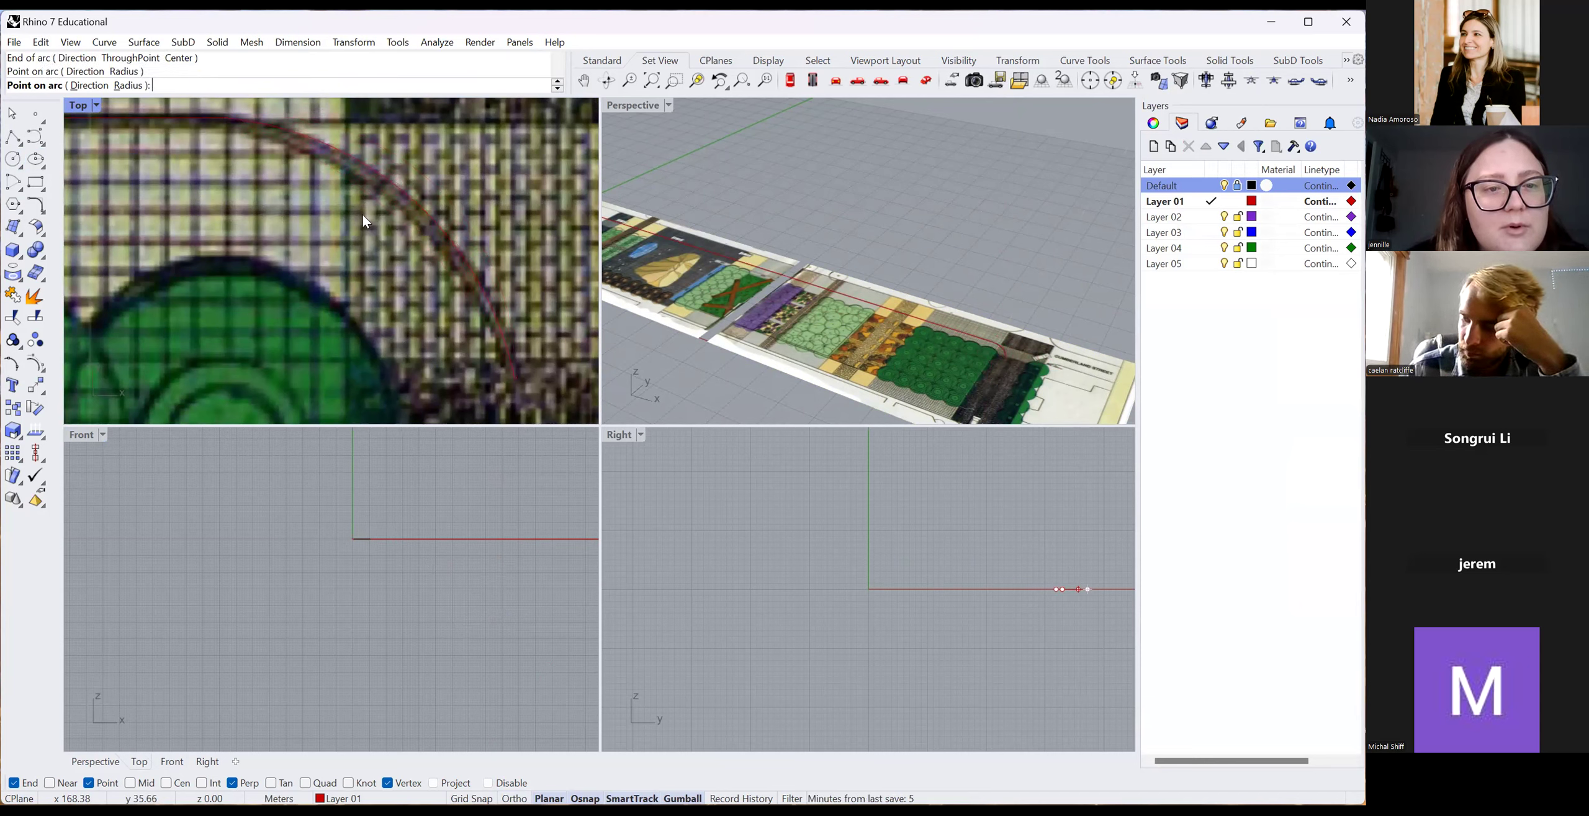
scroll(380, 231, "down", 5)
scroll(390, 202, "down", 5)
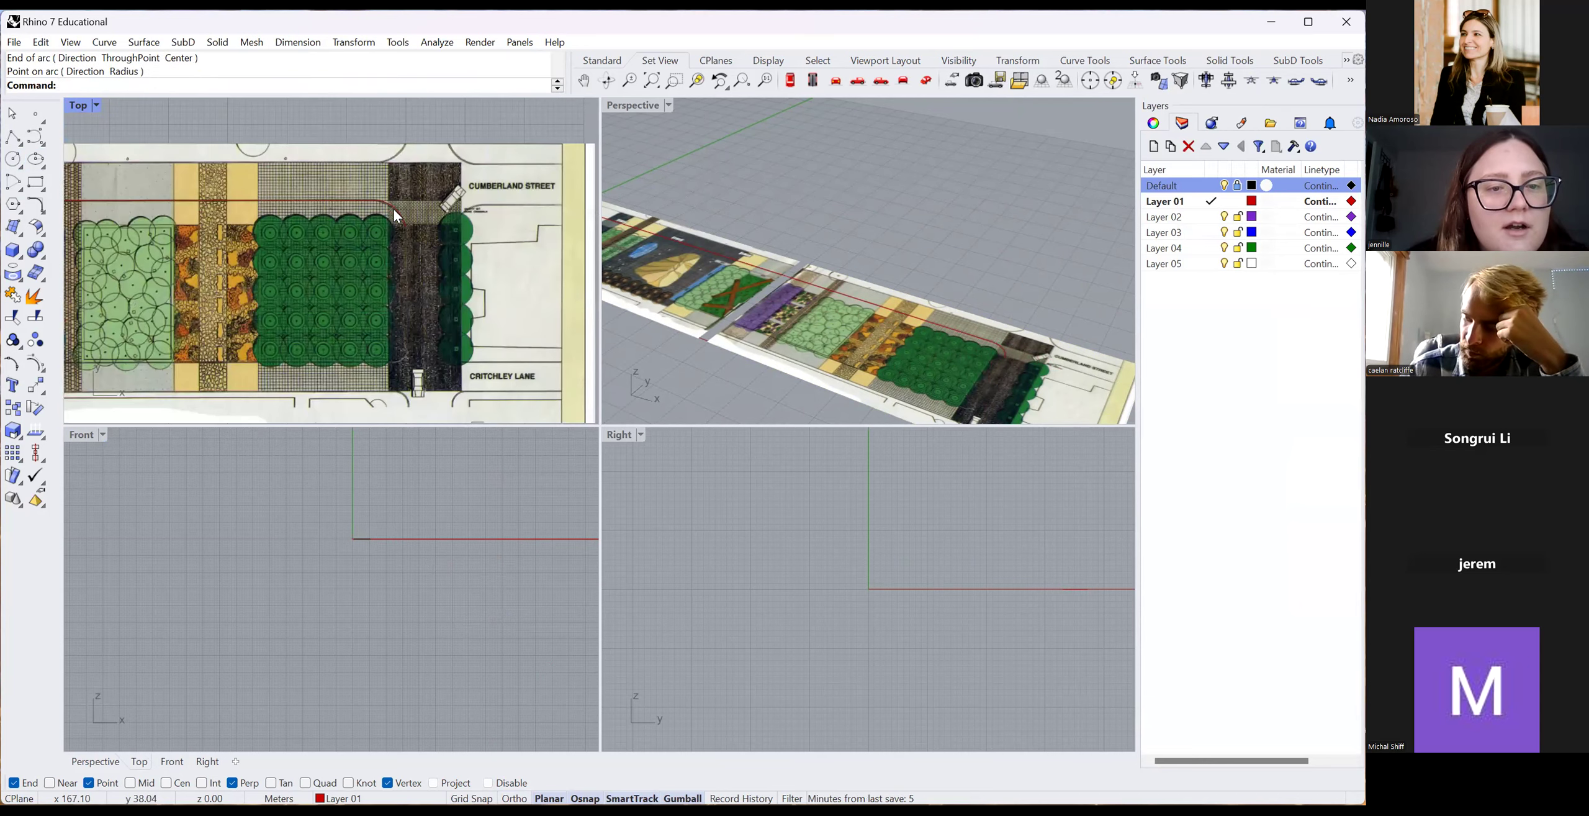
left_click(393, 210)
Draw a vertical polyline from the arc's end straight down toward Critchley Lane.
left_click(13, 139)
left_click(405, 225)
scroll(411, 329, "up", 3)
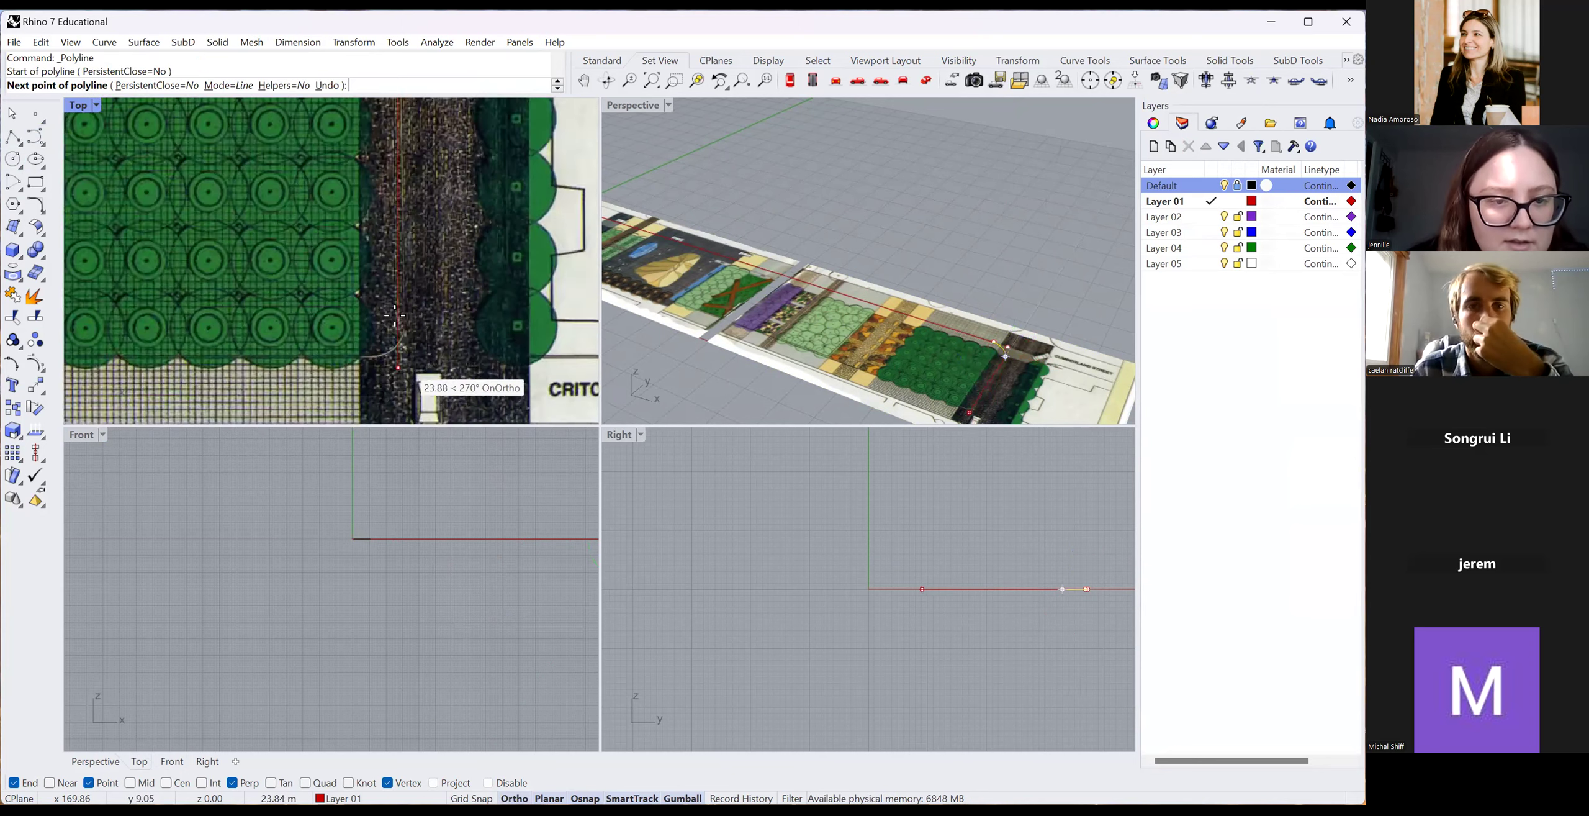
scroll(410, 335, "down", 3)
left_click(398, 338)
key("Return")
Join the arc, vertical line and long top line into one open curve.
left_click_drag(346, 169, 433, 249)
left_click(385, 227, "shift")
left_click(324, 192, "shift")
type("Join")
key("Return")
scroll(340, 144, "down", 2)
scroll(339, 144, "up", 5)
left_click(432, 219)
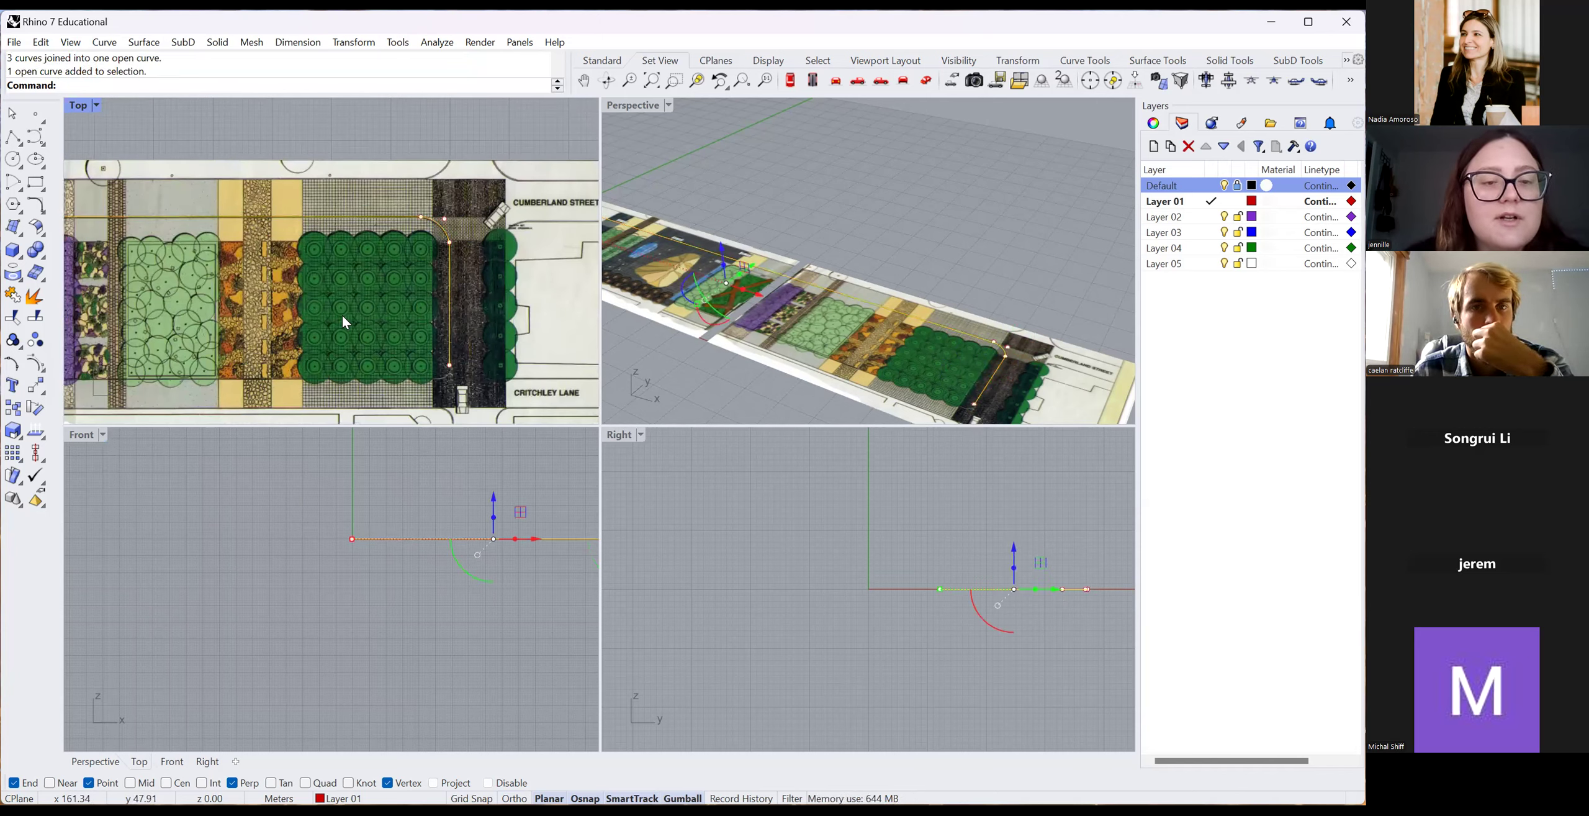
scroll(342, 315, "down", 4)
scroll(351, 270, "up", 4)
type("Murr")
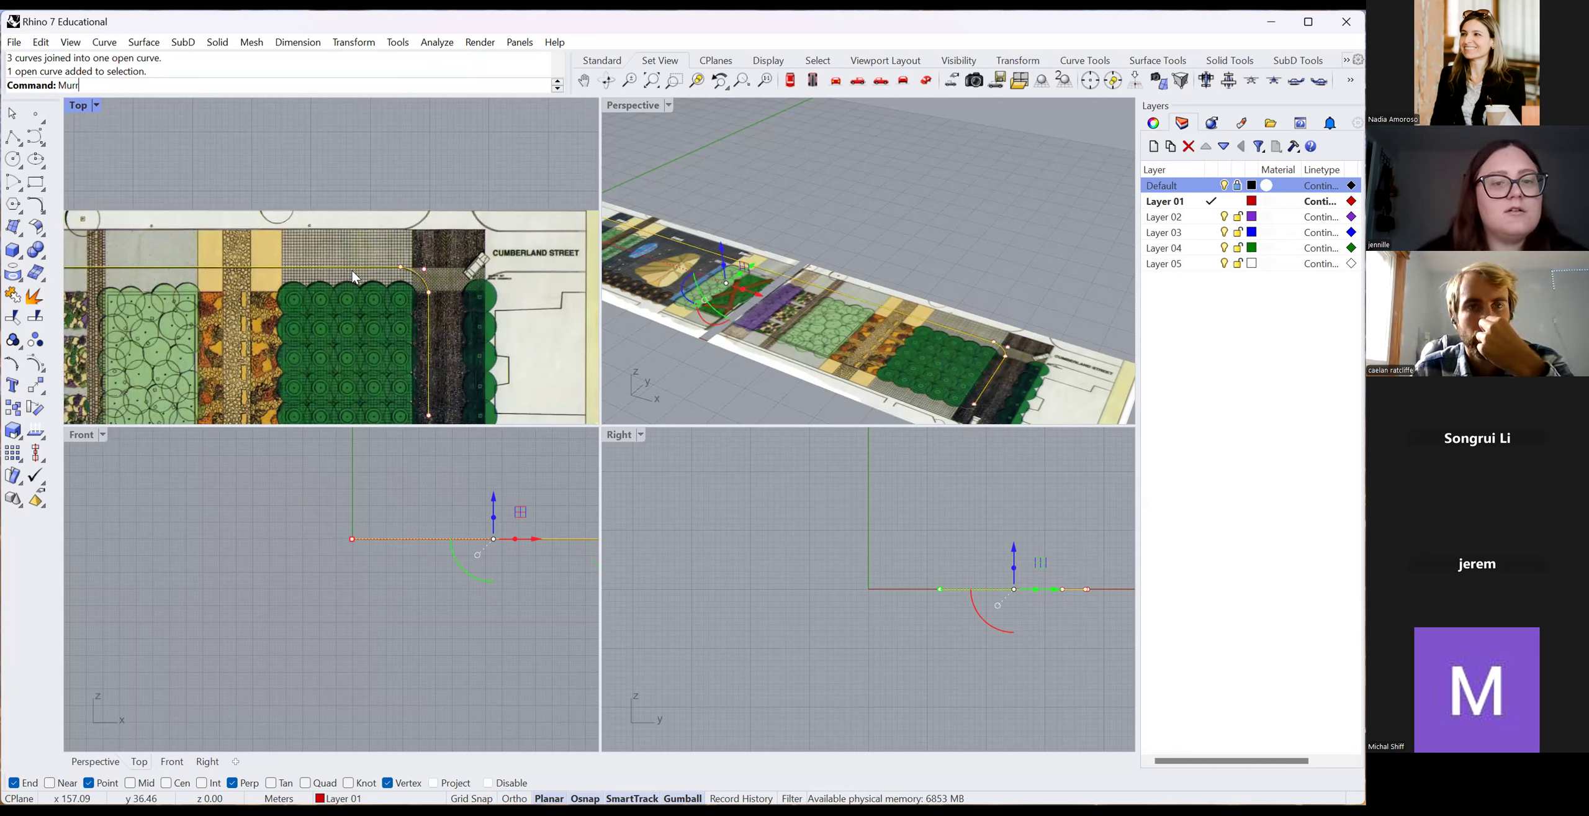
Mirror the joined curve across a horizontal line at its end to create a copy.
key("Return")
left_click(400, 267)
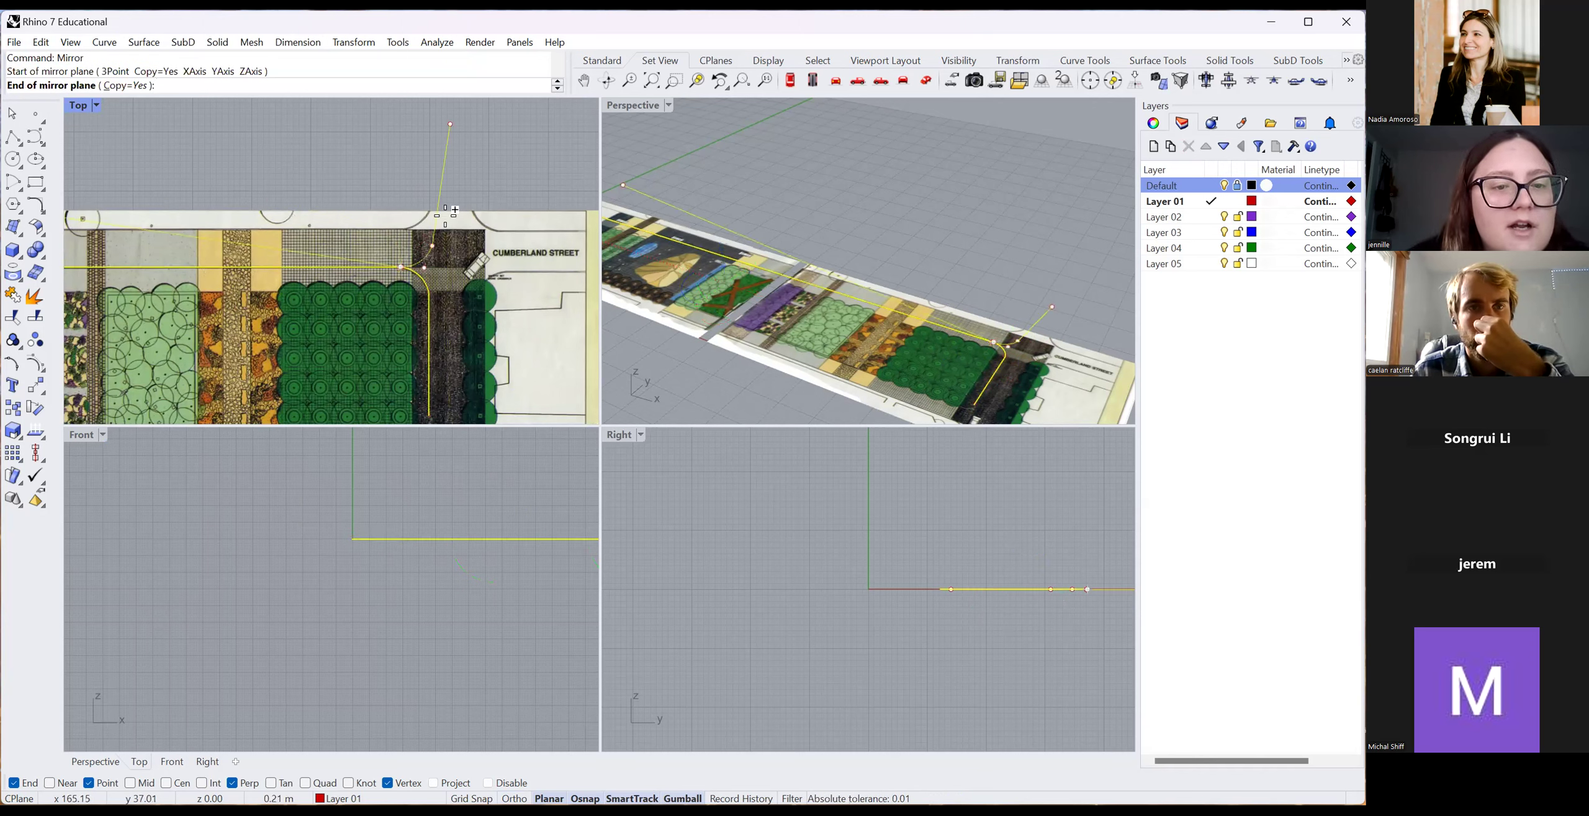
key("shift")
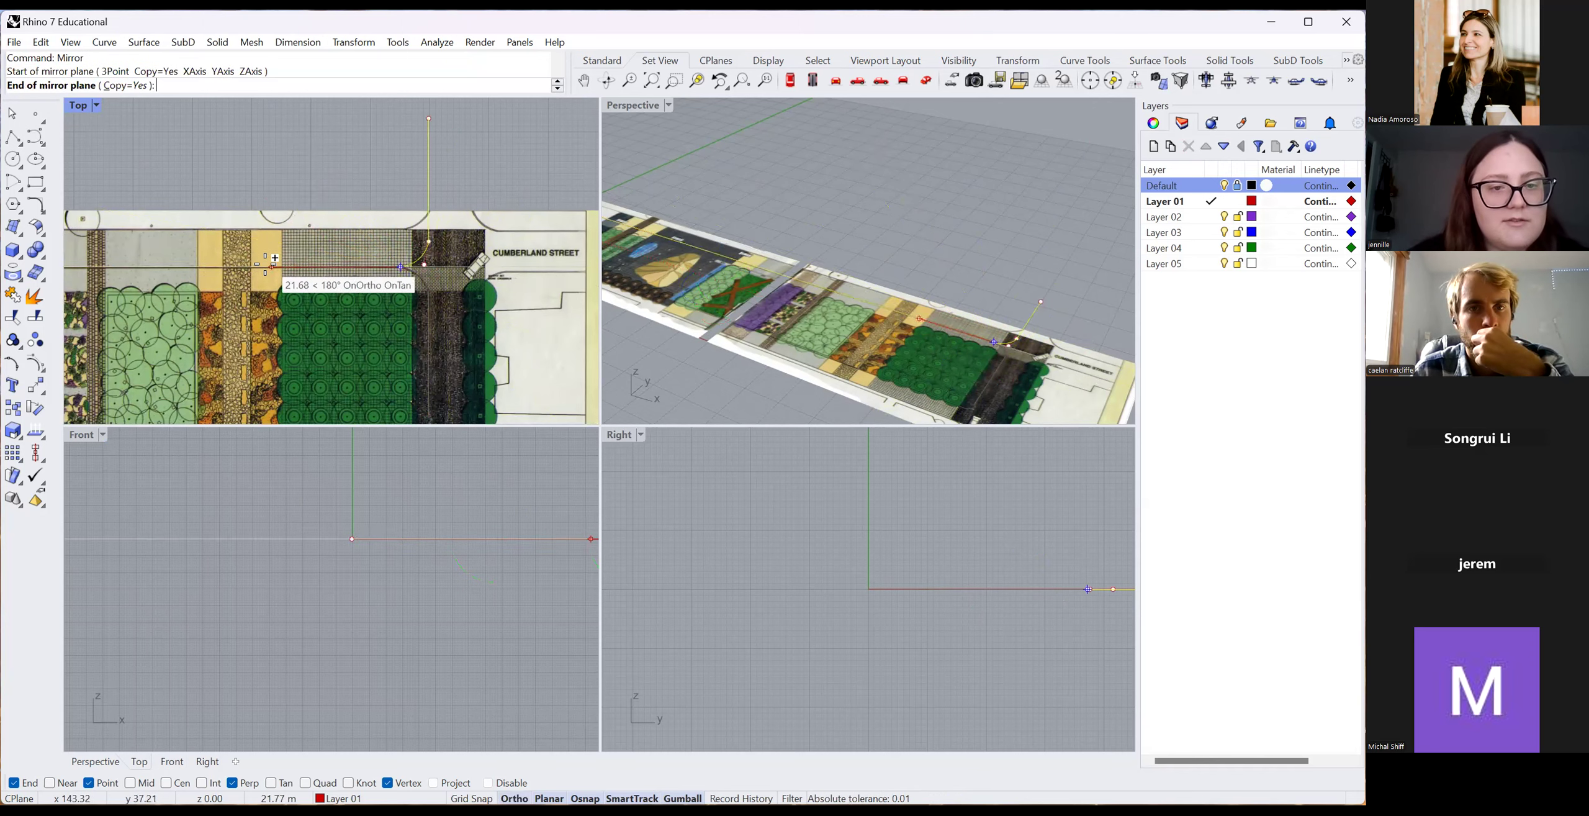
left_click(180, 261)
Move the original L-shaped curve about 6.64 m upward.
left_click(429, 203)
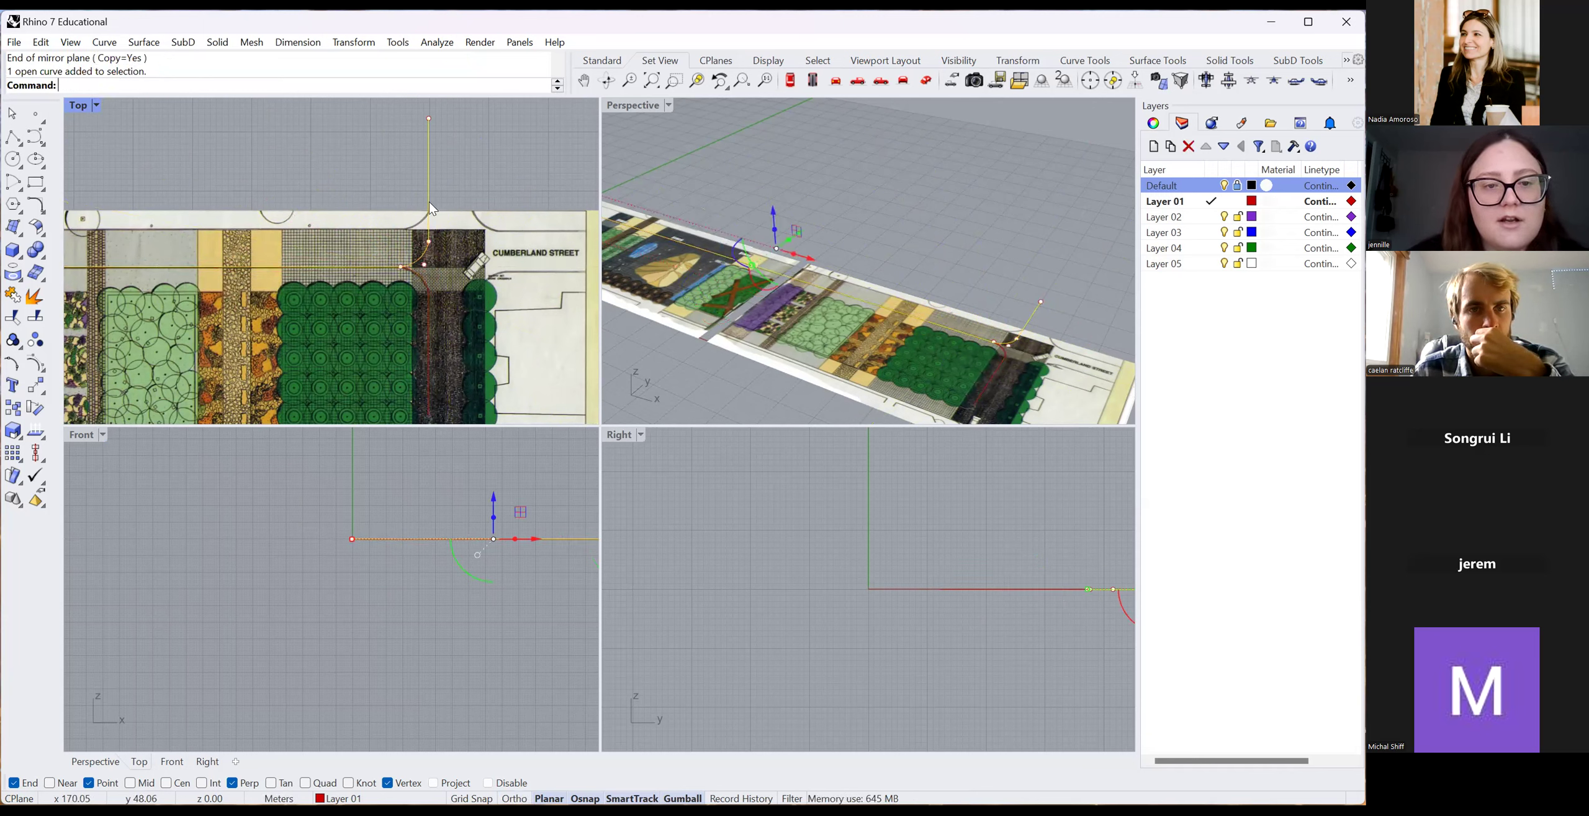
scroll(431, 199, "up", 3)
scroll(462, 452, "down", 5)
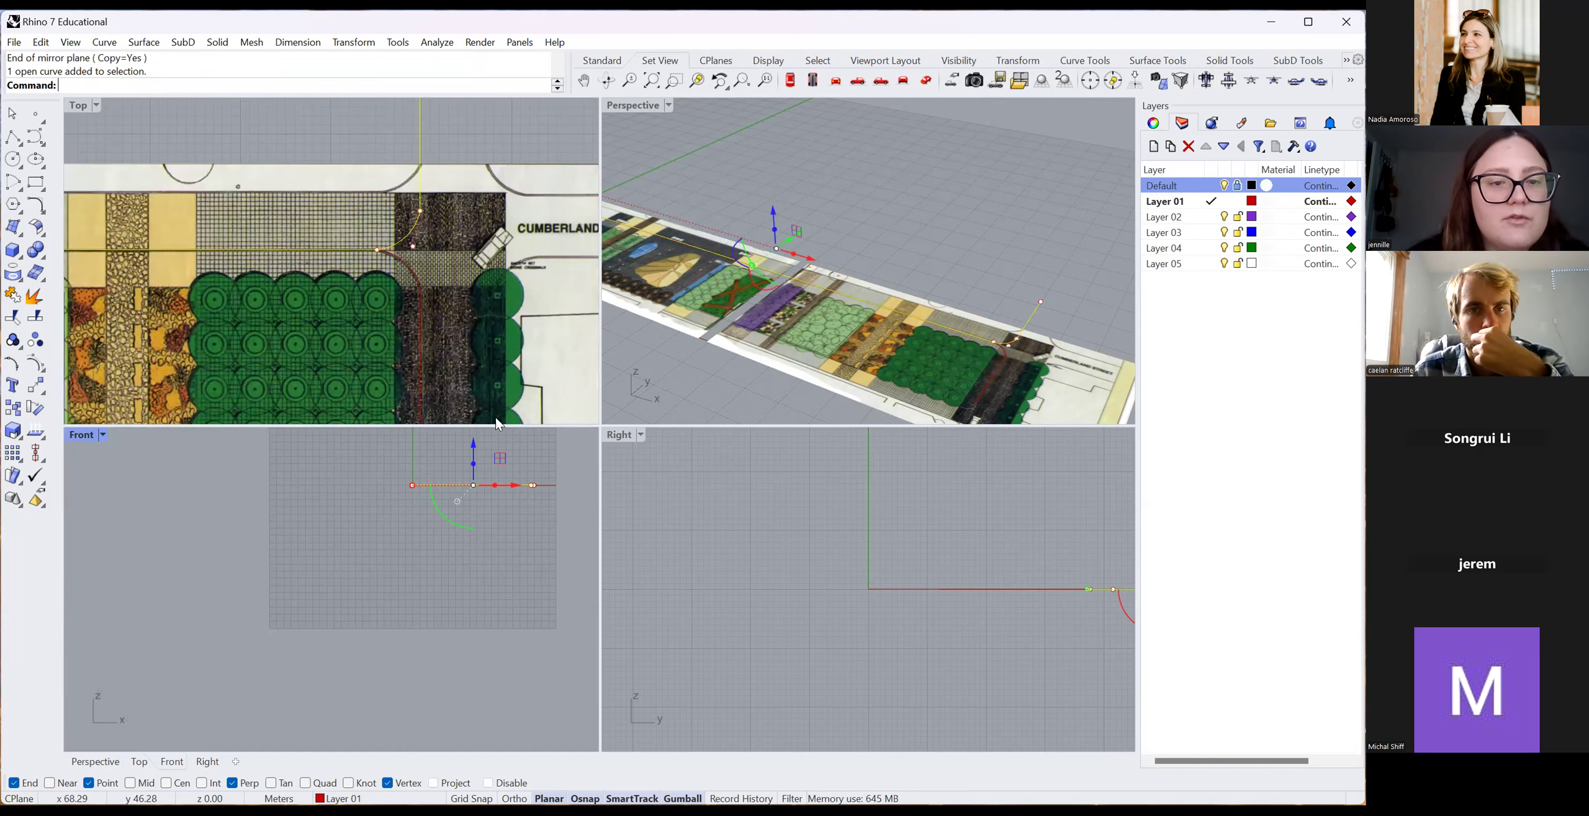
scroll(439, 192, "down", 4)
left_click_drag(439, 191, 443, 156)
key("Escape")
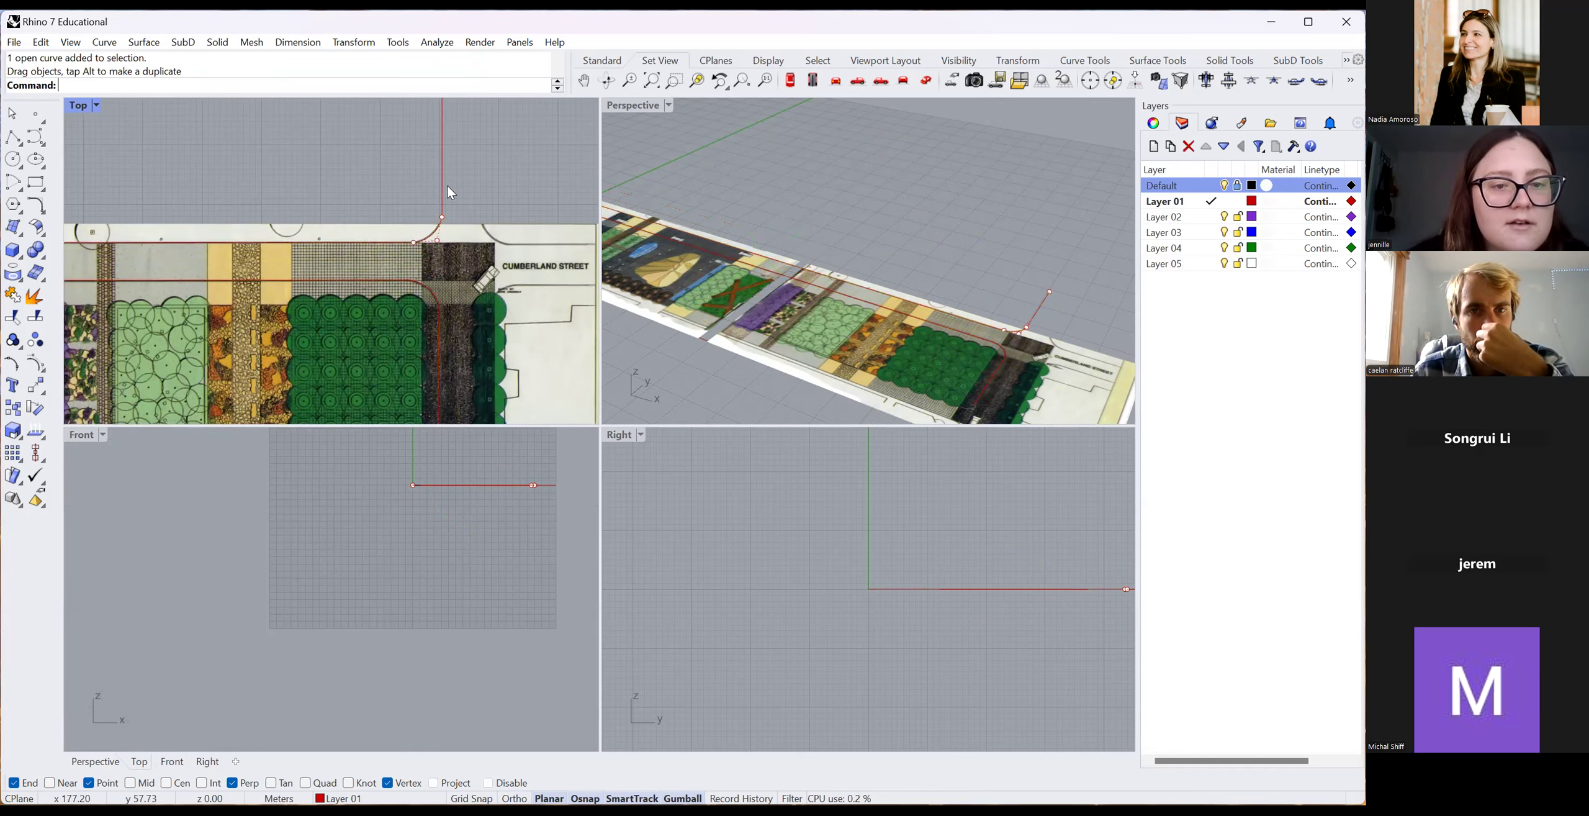
scroll(342, 238, "down", 9)
scroll(281, 223, "up", 7)
scroll(189, 293, "down", 3)
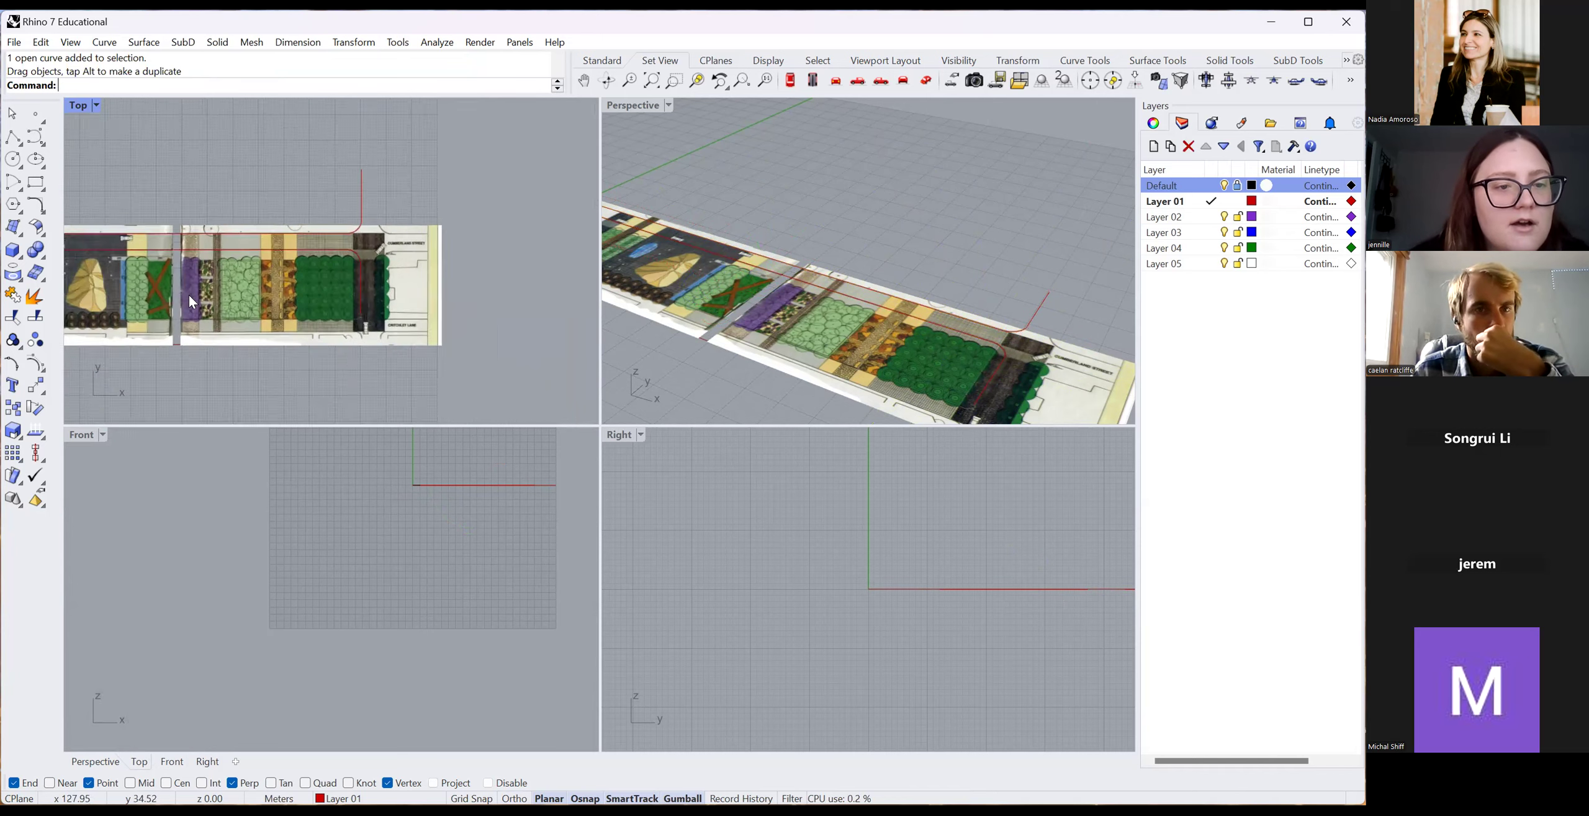
scroll(122, 214, "up", 4)
scroll(179, 309, "up", 3)
scroll(497, 276, "down", 3)
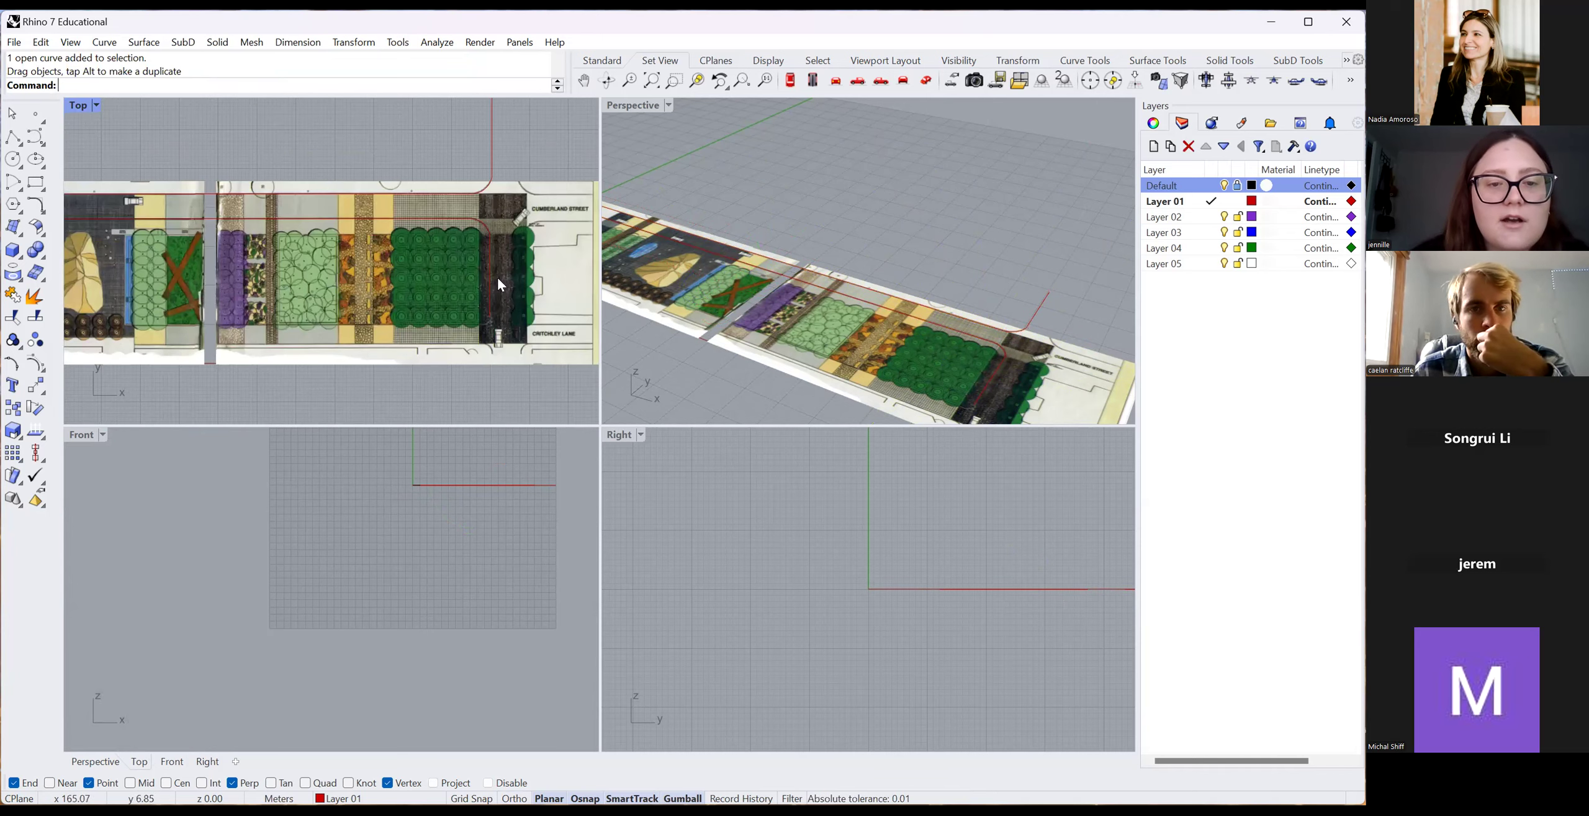
scroll(480, 216, "up", 5)
Trace a polyline from Cumberland Street along the black boundary around the notch corners.
left_click(13, 137)
scroll(490, 205, "up", 4)
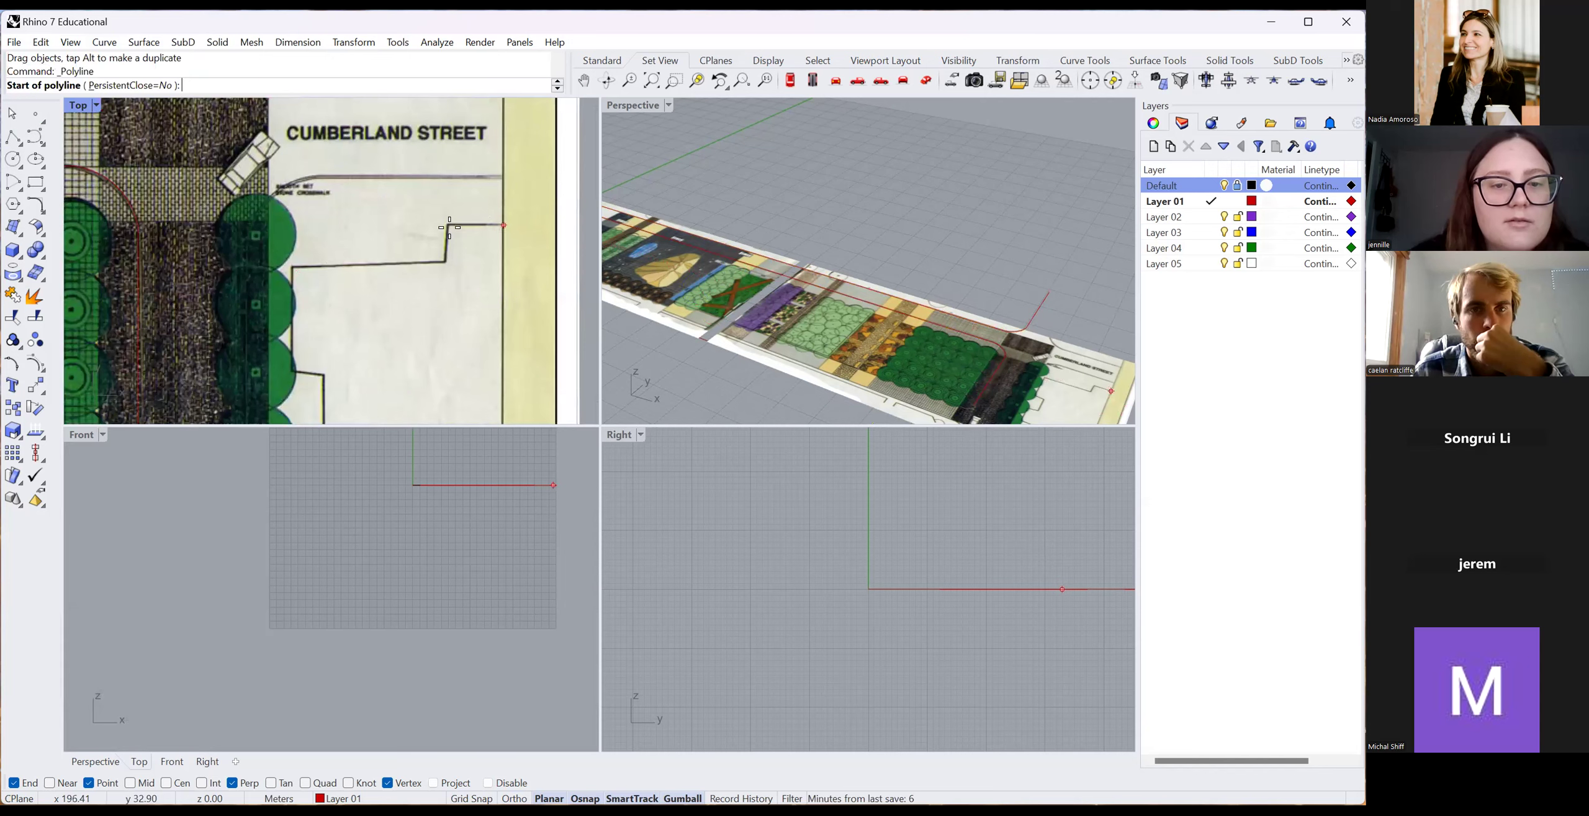
left_click(450, 226)
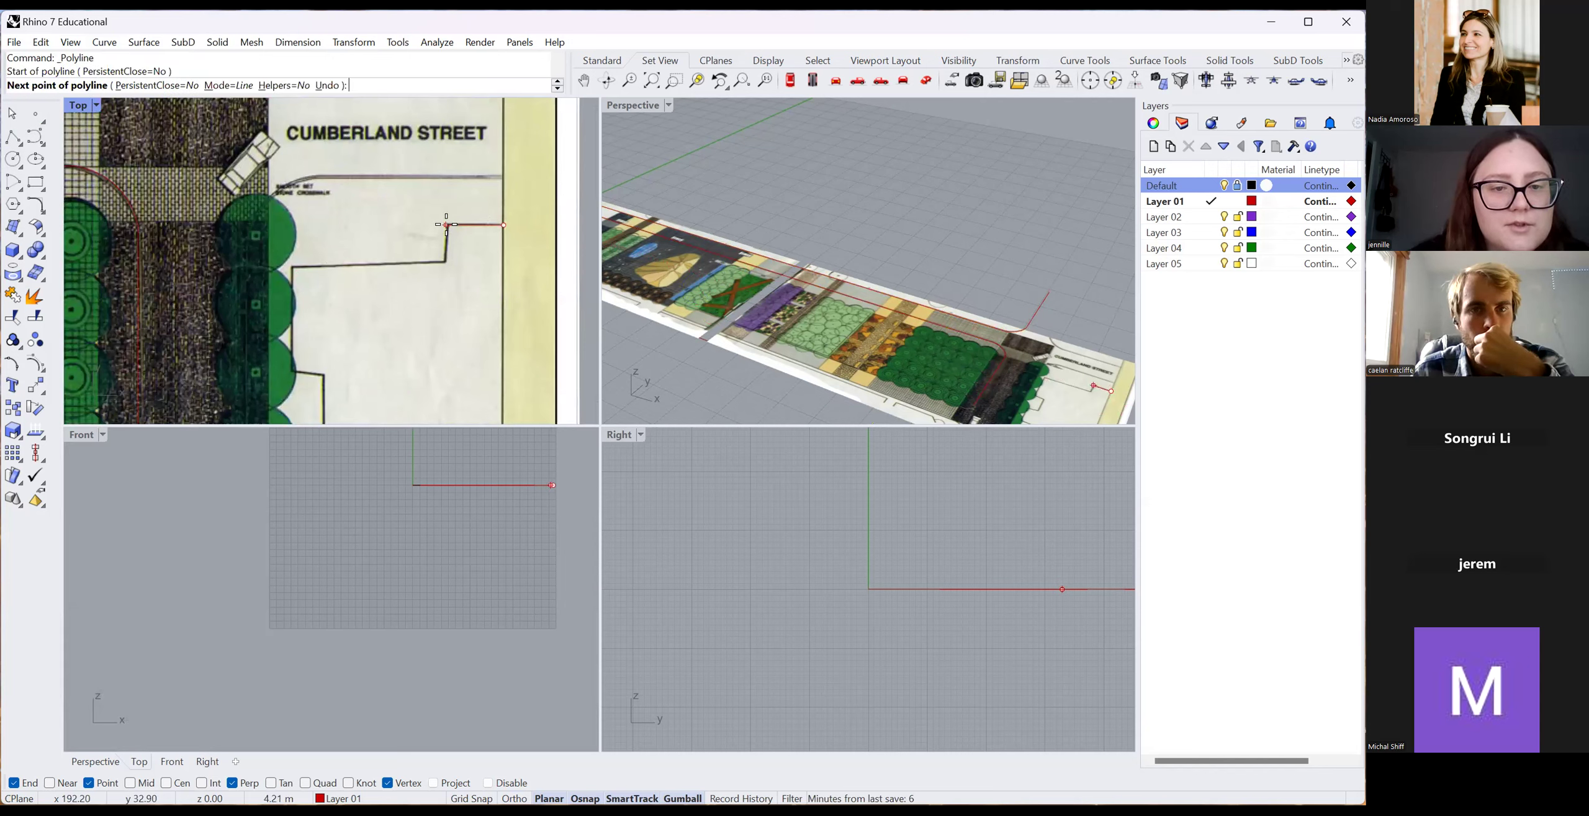
left_click(444, 261)
left_click(296, 268)
scroll(303, 232, "down", 5)
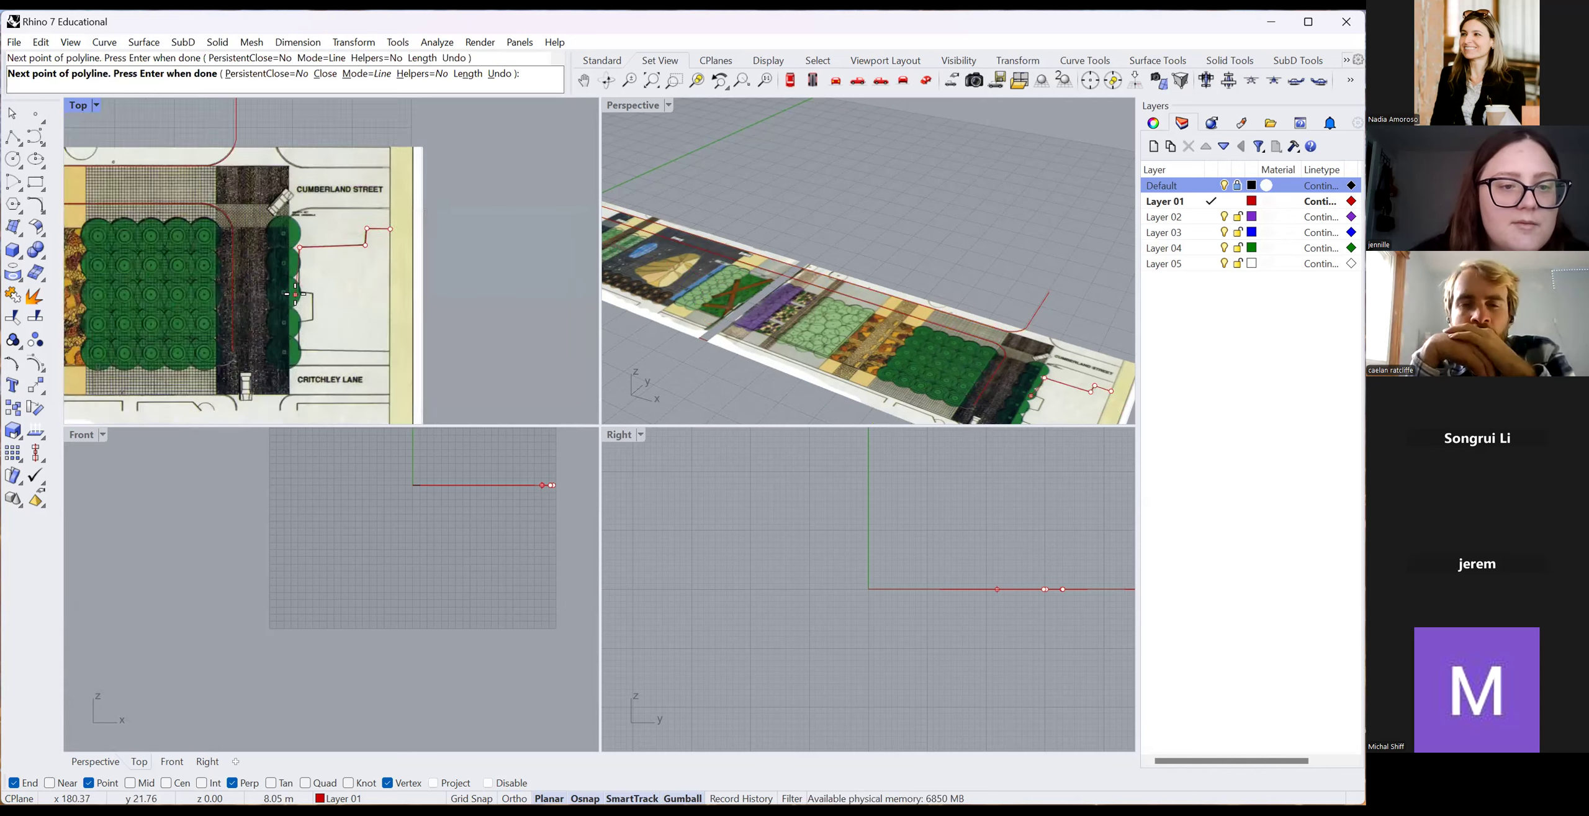
scroll(295, 294, "up", 5)
left_click(344, 290)
scroll(357, 302, "down", 8)
scroll(355, 322, "up", 10)
left_click(357, 323)
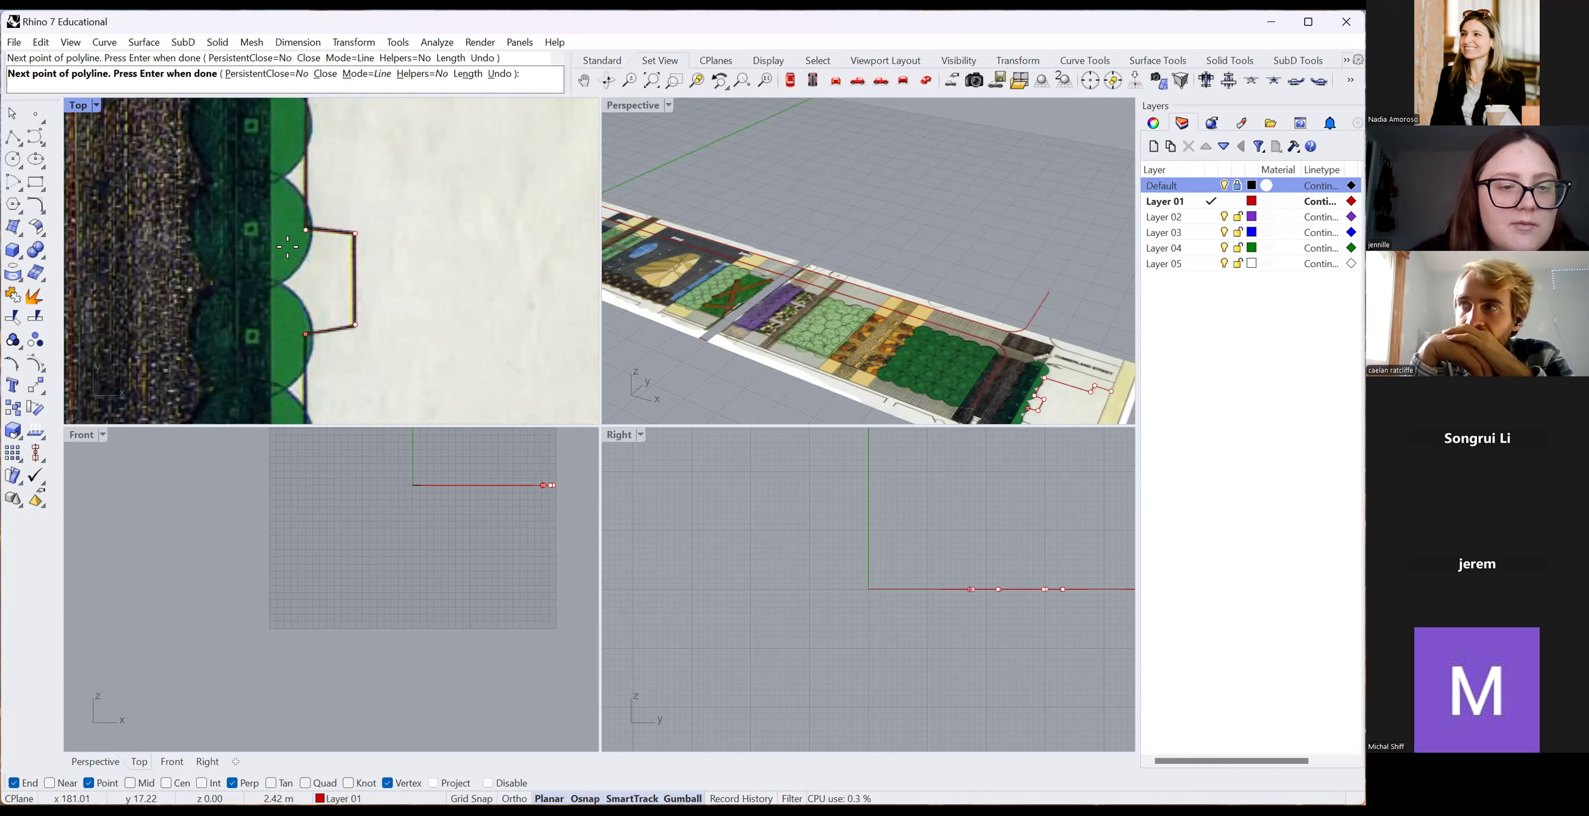
Continue the polyline down to the Critchley Lane corner and finish it.
right_click_drag(287, 246, 278, 117)
left_click(297, 301)
scroll(412, 327, "down", 5)
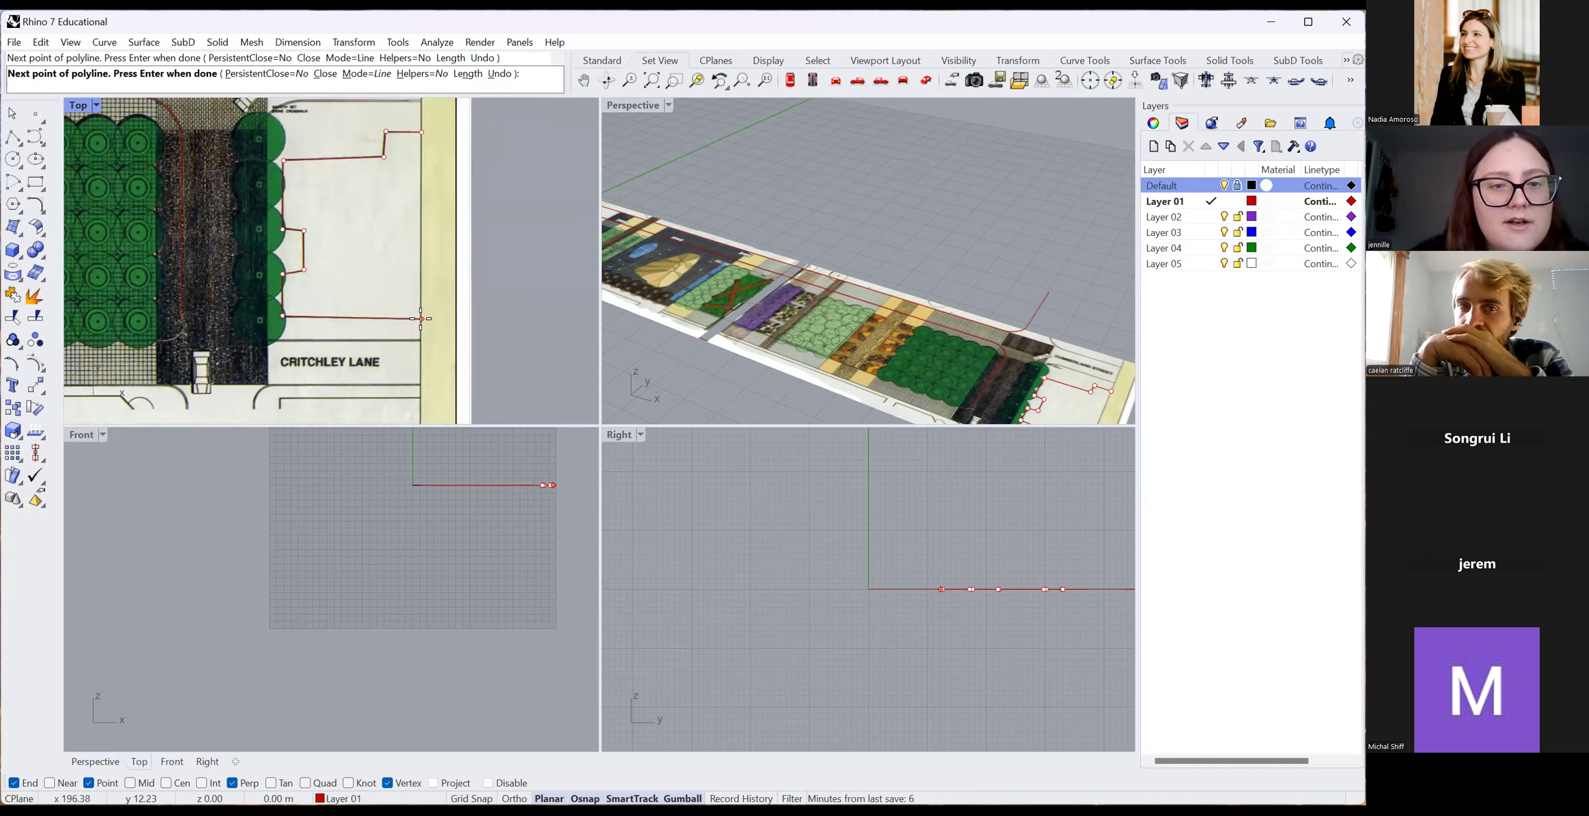
left_click(420, 319)
key("Return")
scroll(397, 271, "down", 5)
scroll(353, 343, "up", 6)
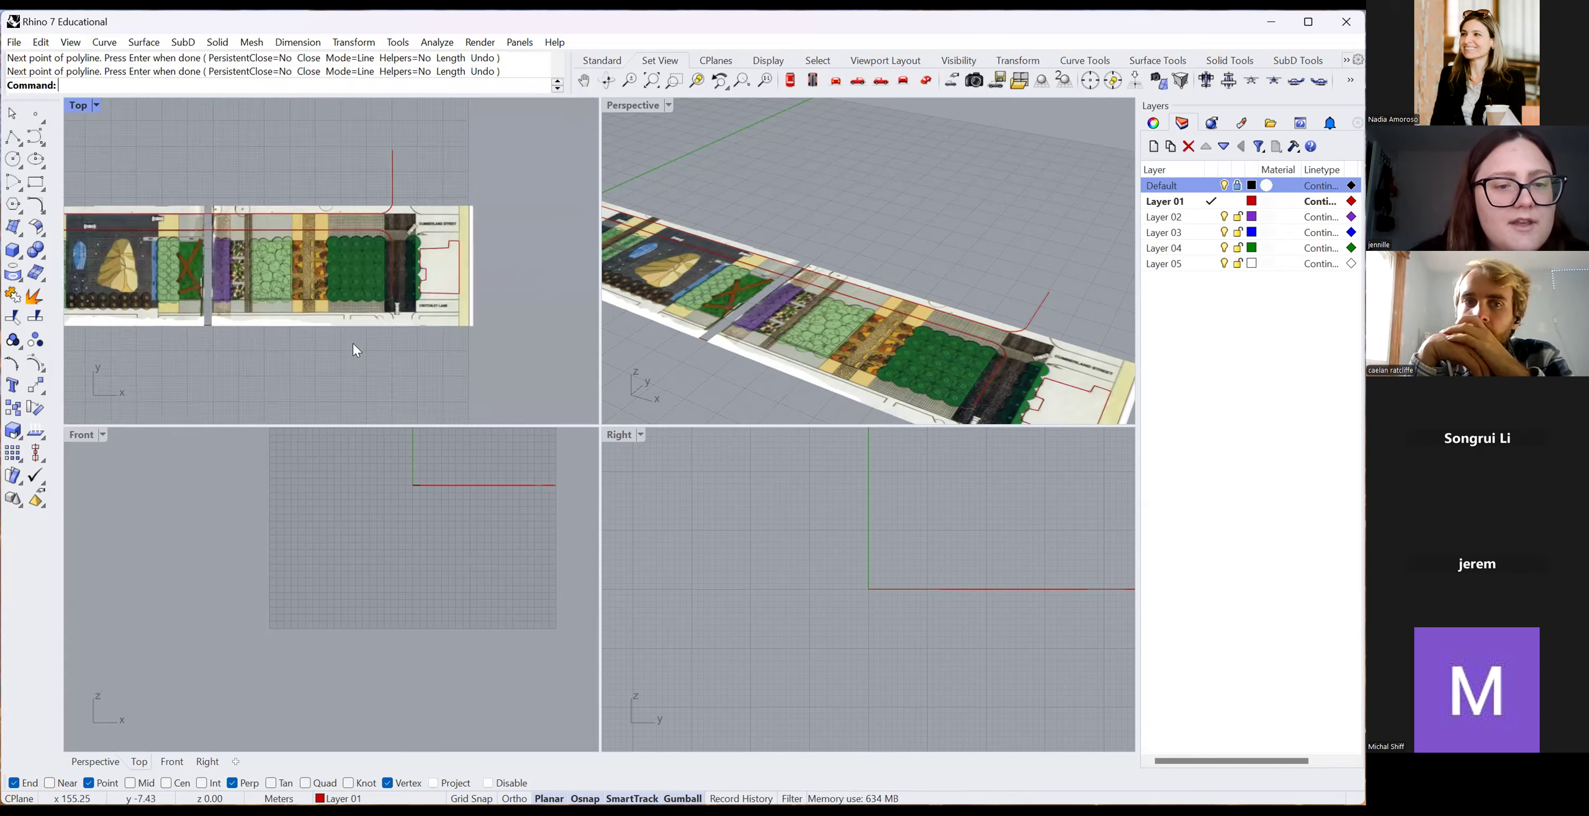
Draw the first rectangle below the site plan's lower edge in the Top view.
left_click(35, 181)
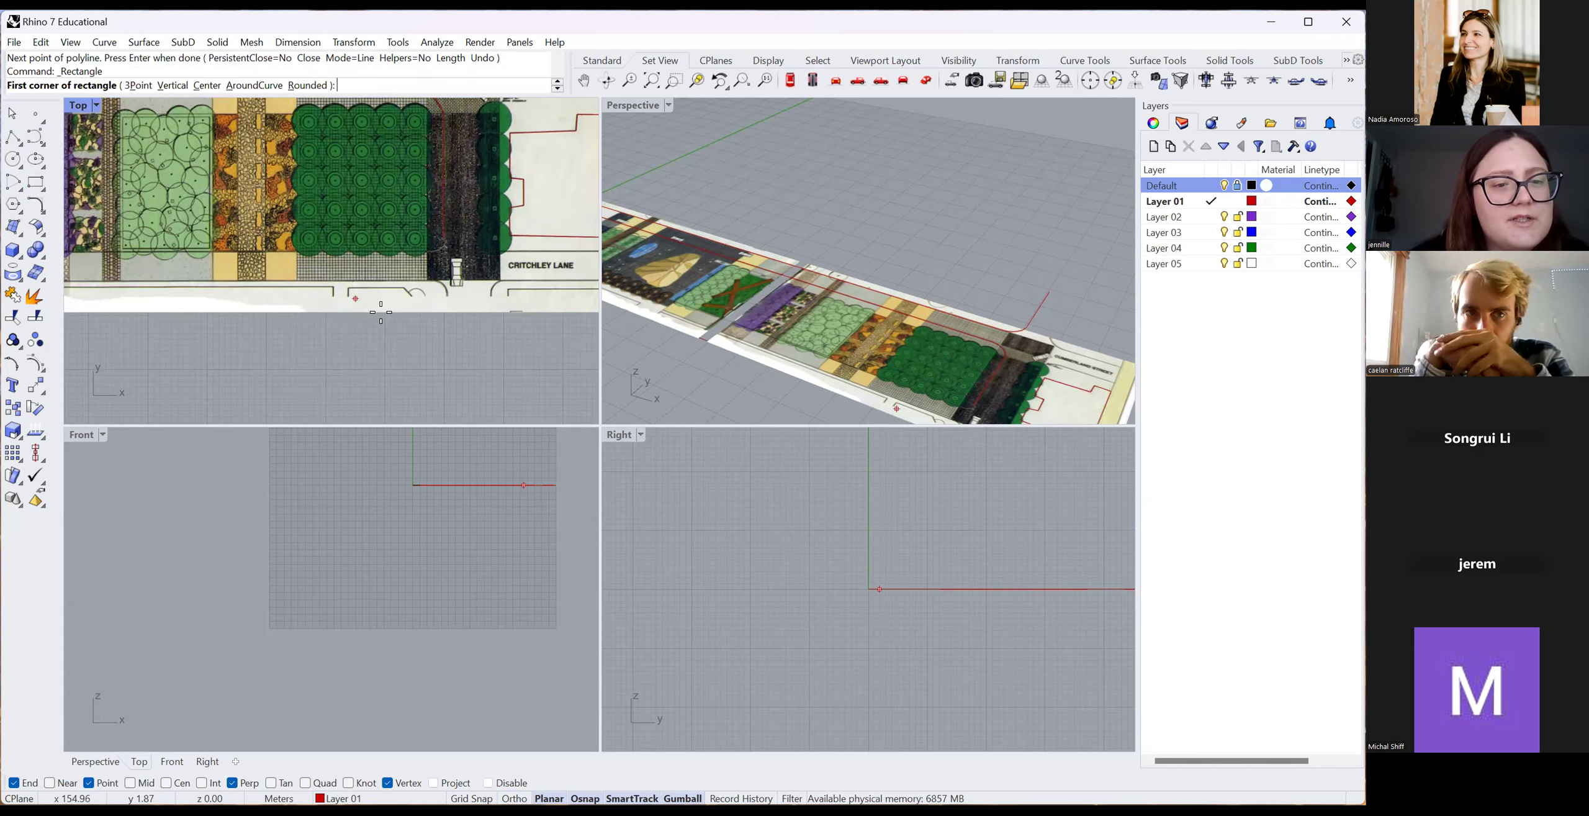
scroll(423, 340, "down", 4)
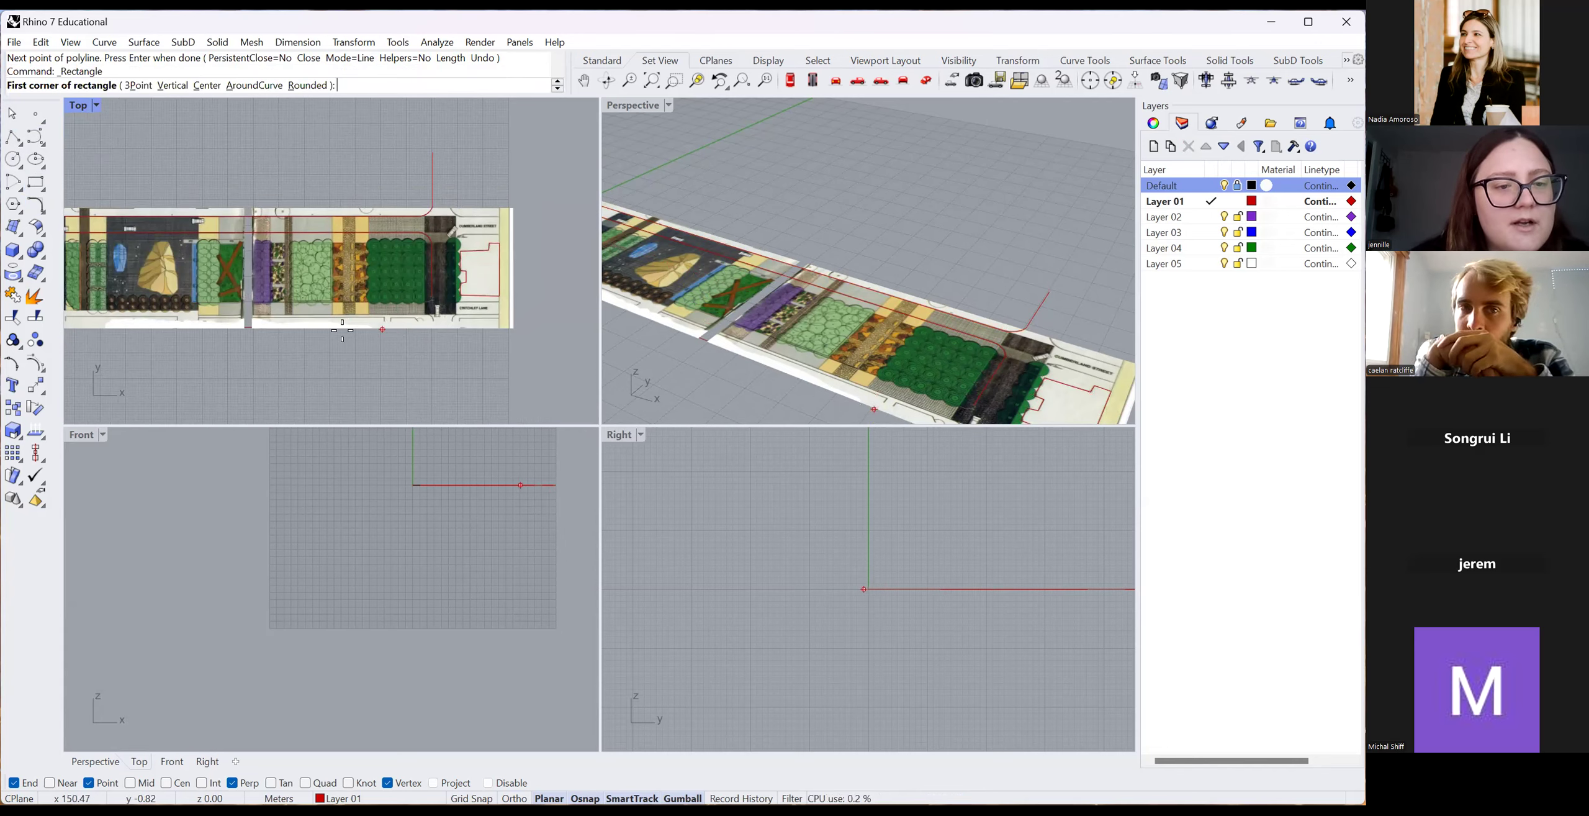
scroll(410, 309, "up", 4)
left_click(416, 307)
scroll(279, 273, "down", 5)
scroll(242, 292, "up", 4)
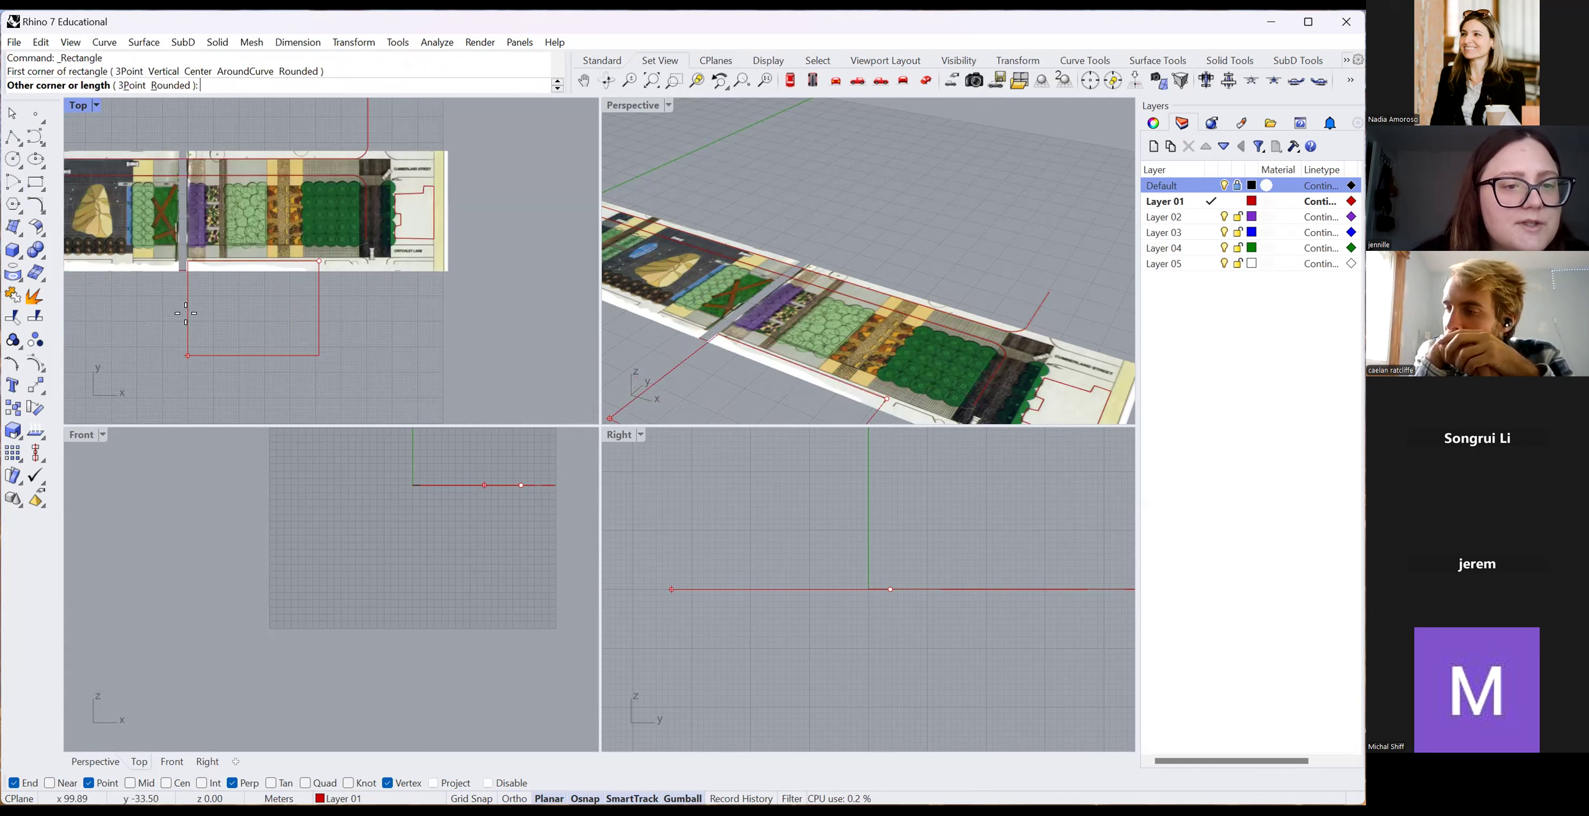
left_click(186, 271)
scroll(261, 278, "down", 4)
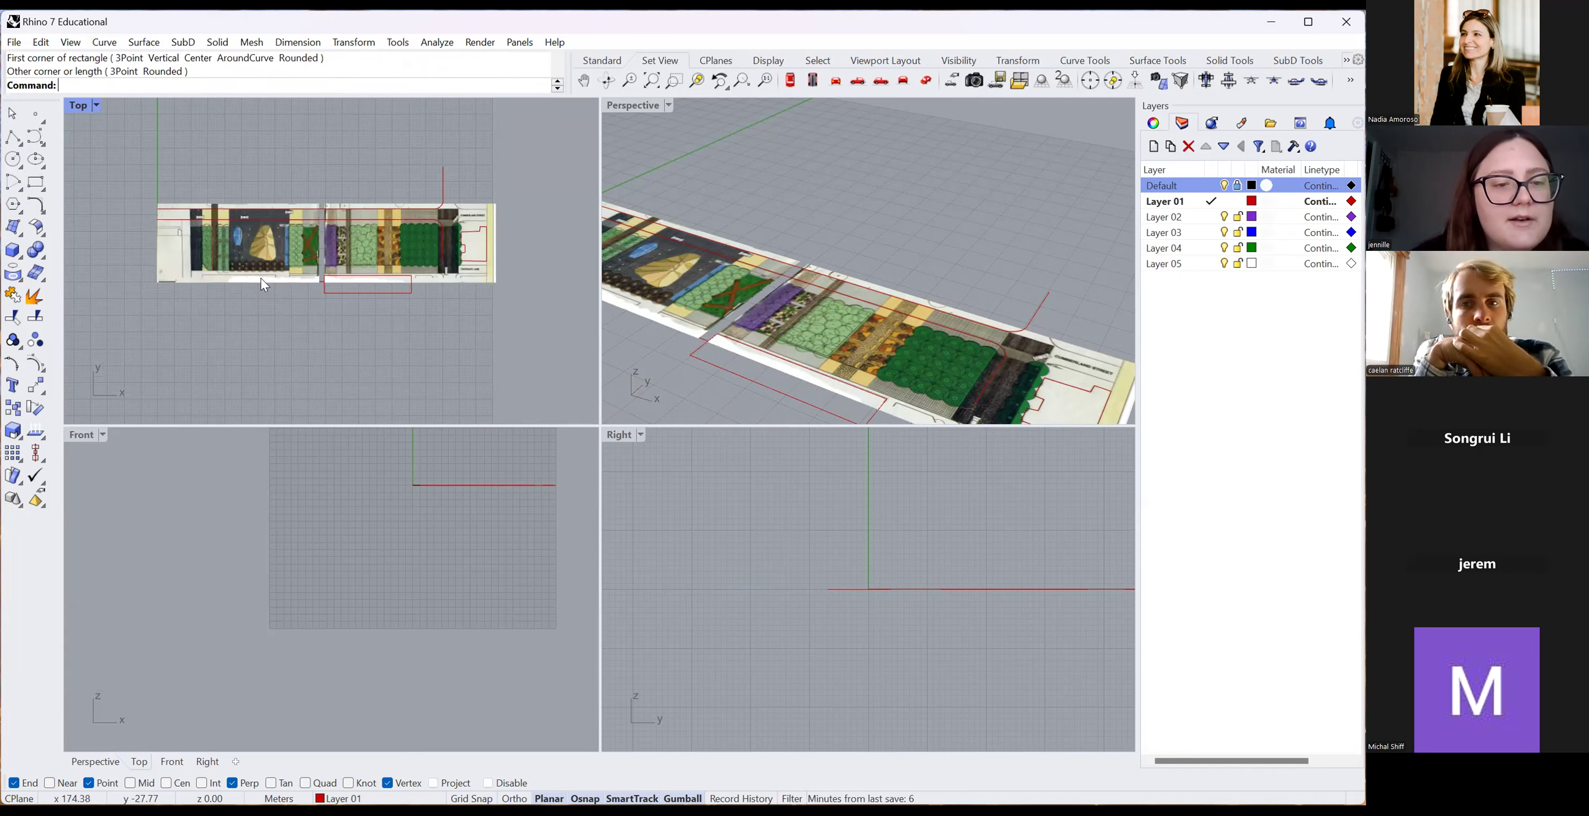
scroll(277, 267, "up", 6)
Draw two more rectangles alongside it below the plan strip.
left_click(43, 182)
left_click(124, 268)
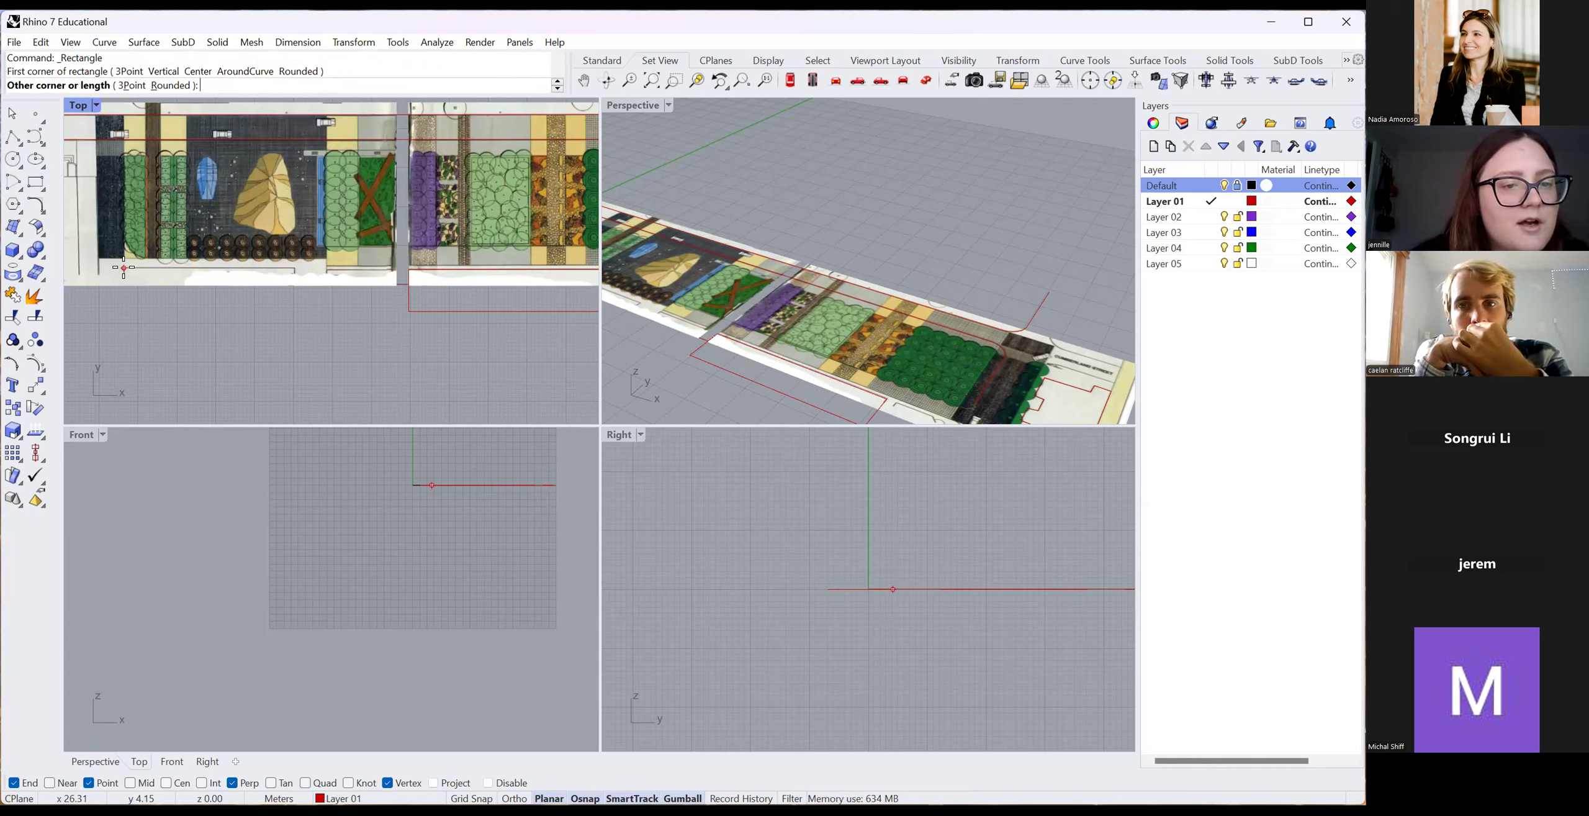
left_click(294, 355)
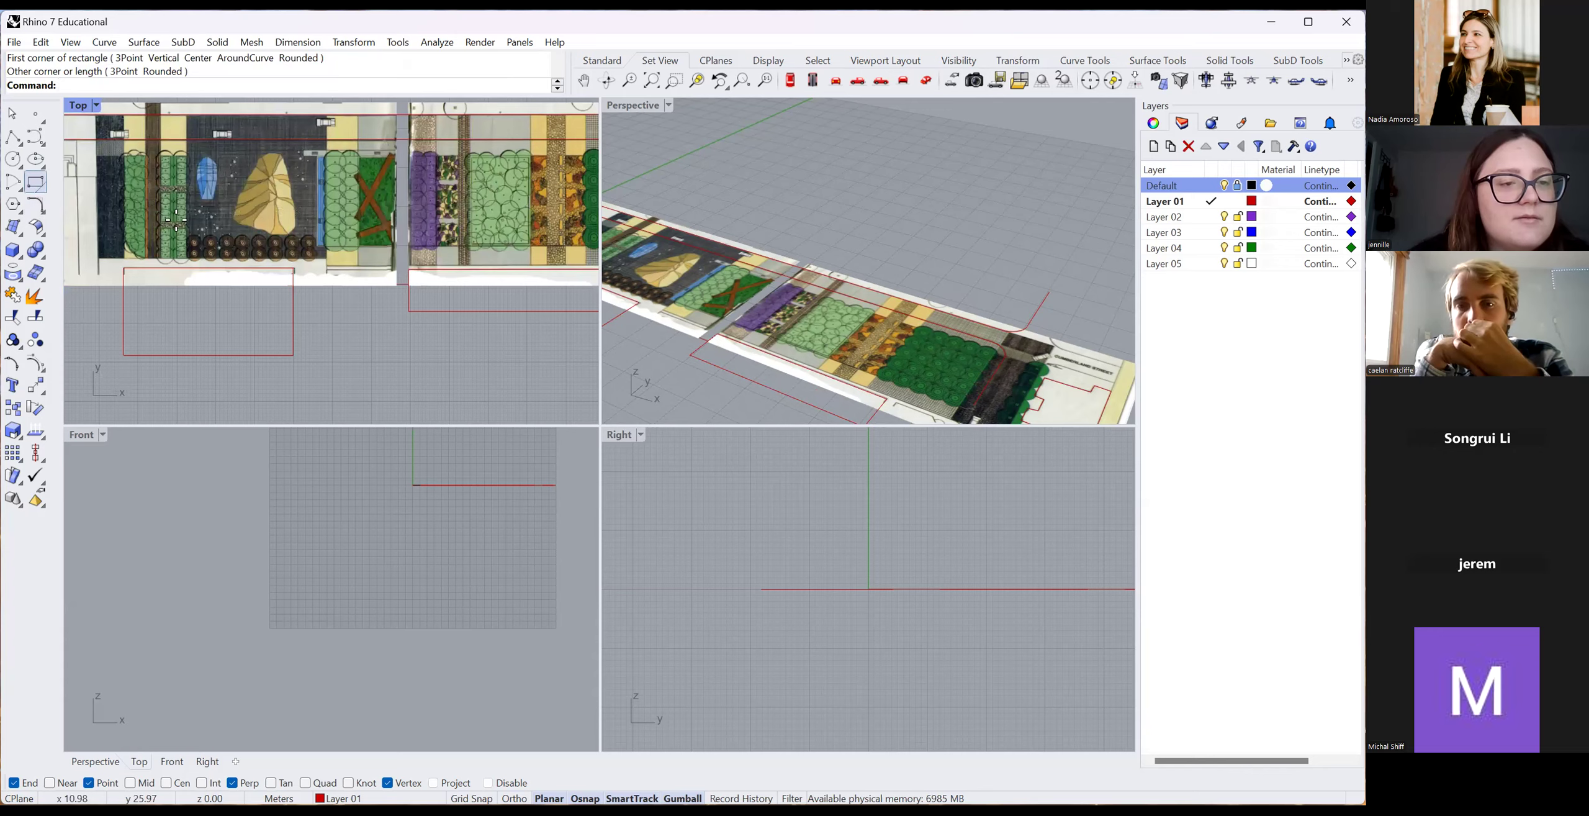
left_click(35, 183)
scroll(323, 292, "up", 3)
left_click(289, 221)
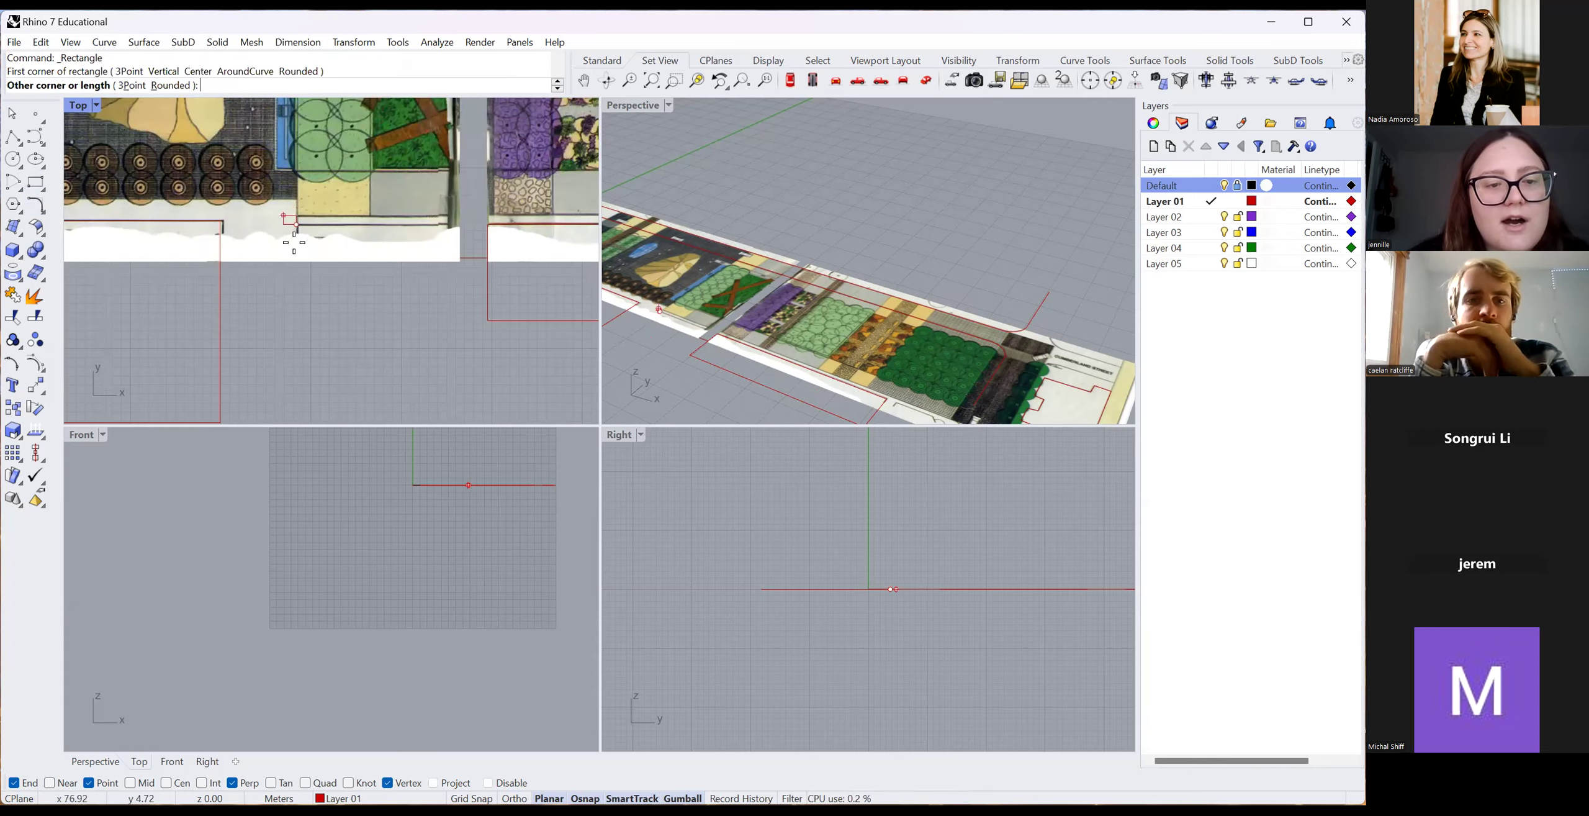
scroll(292, 230, "down", 3)
scroll(370, 262, "up", 3)
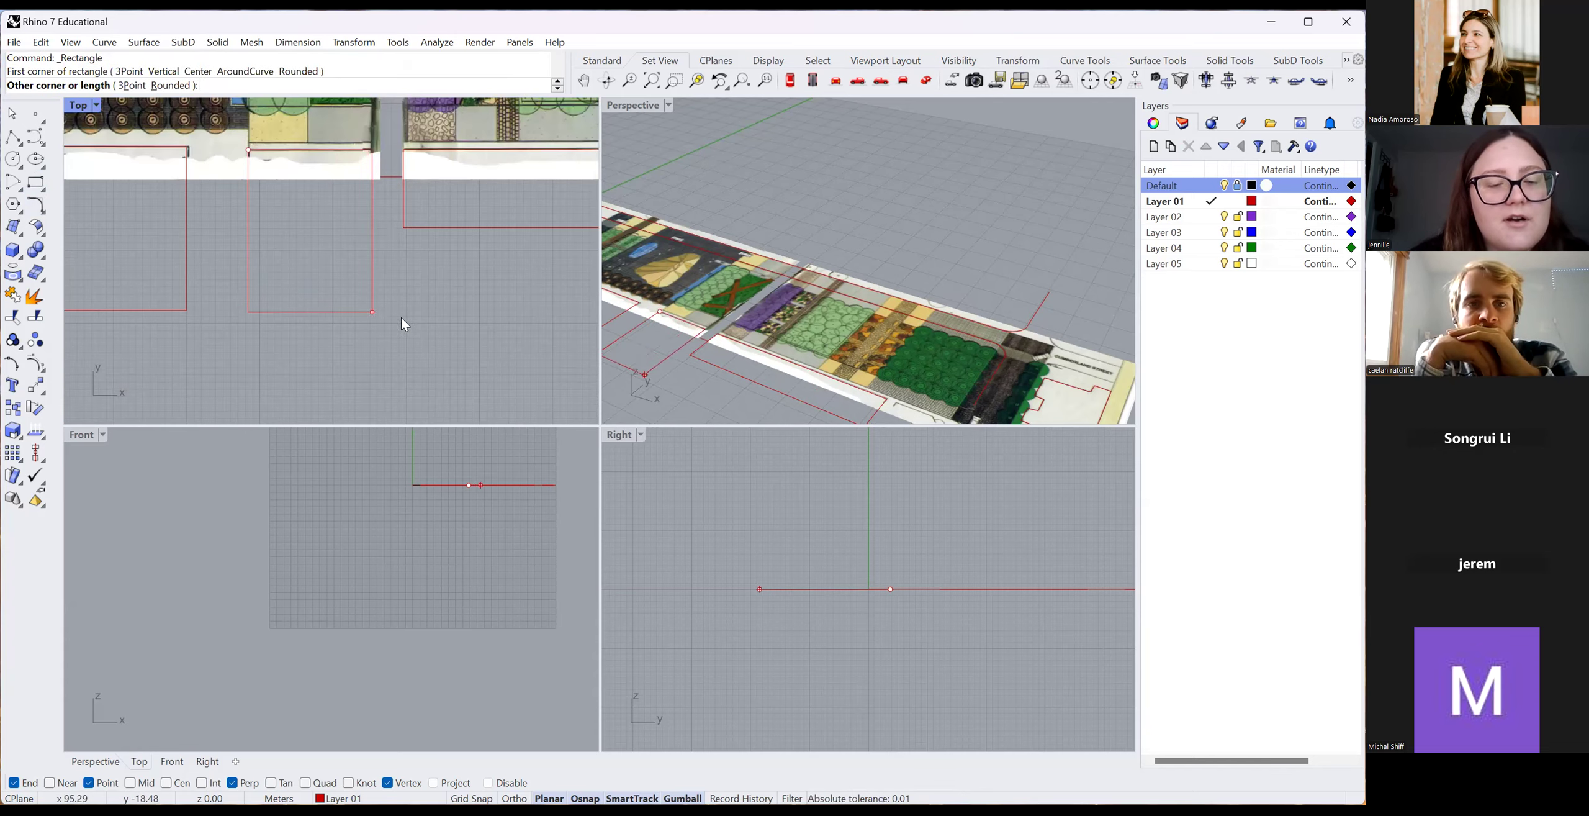
left_click(373, 313)
scroll(536, 258, "down", 5)
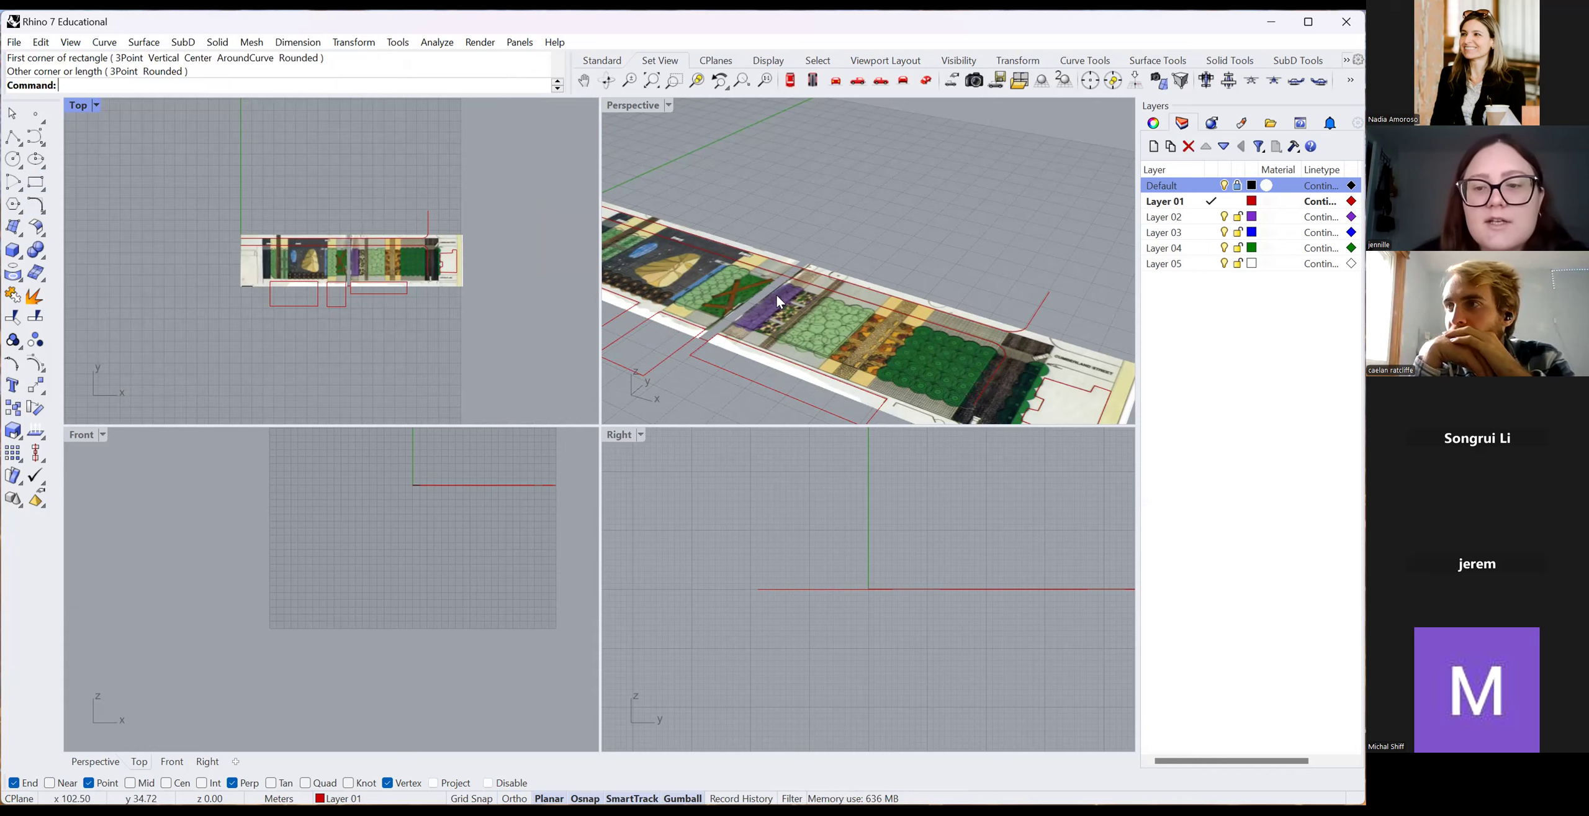
scroll(774, 293, "down", 4)
scroll(958, 372, "up", 2)
Select the closed curve at the plan's right end.
left_click(959, 376)
scroll(927, 279, "up", 3)
scroll(894, 274, "down", 4)
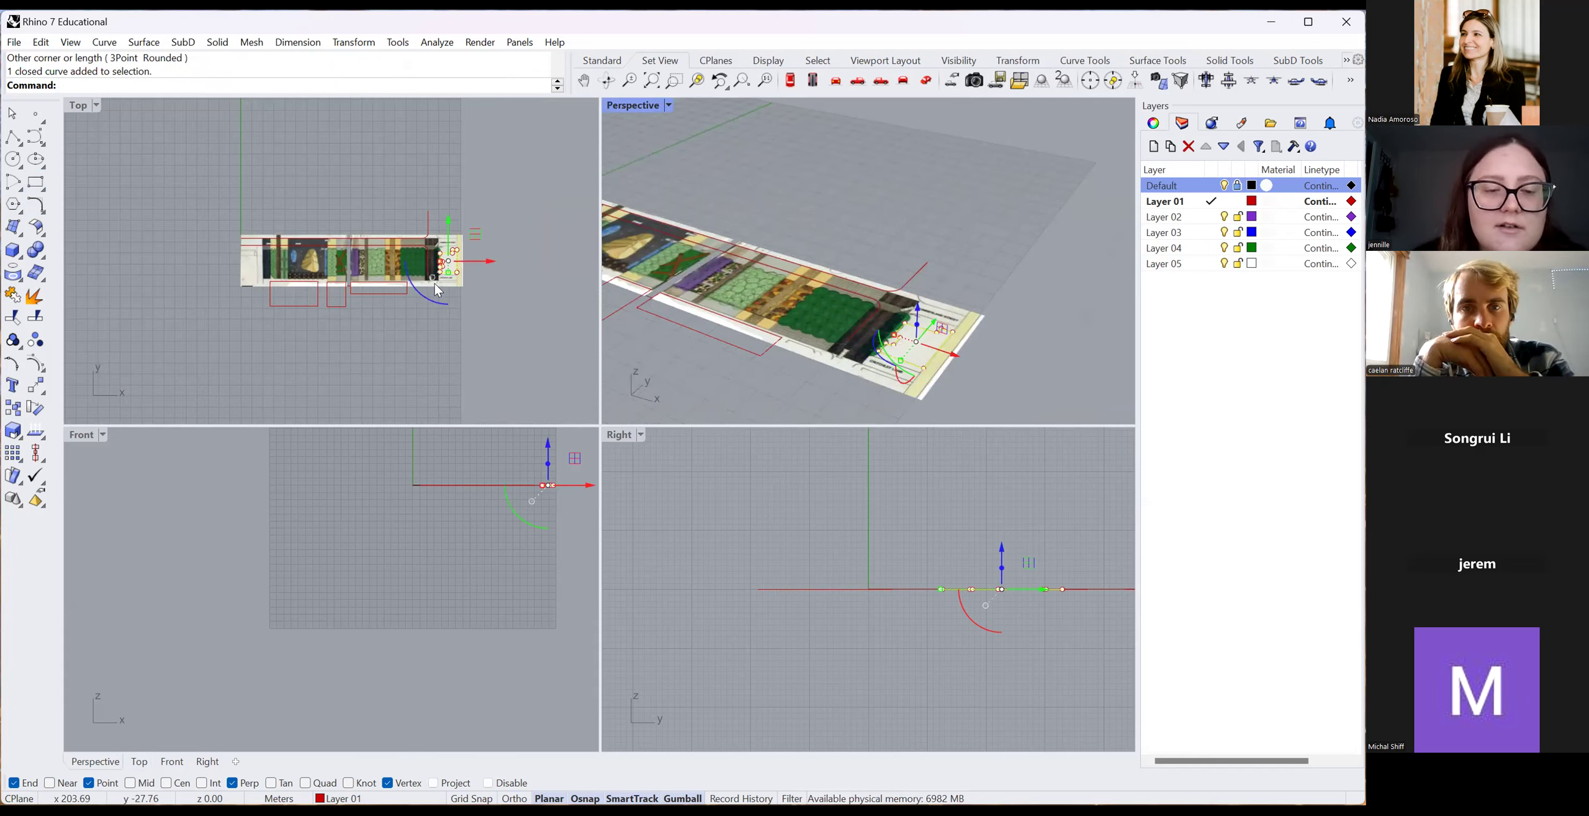
scroll(481, 290, "up", 6)
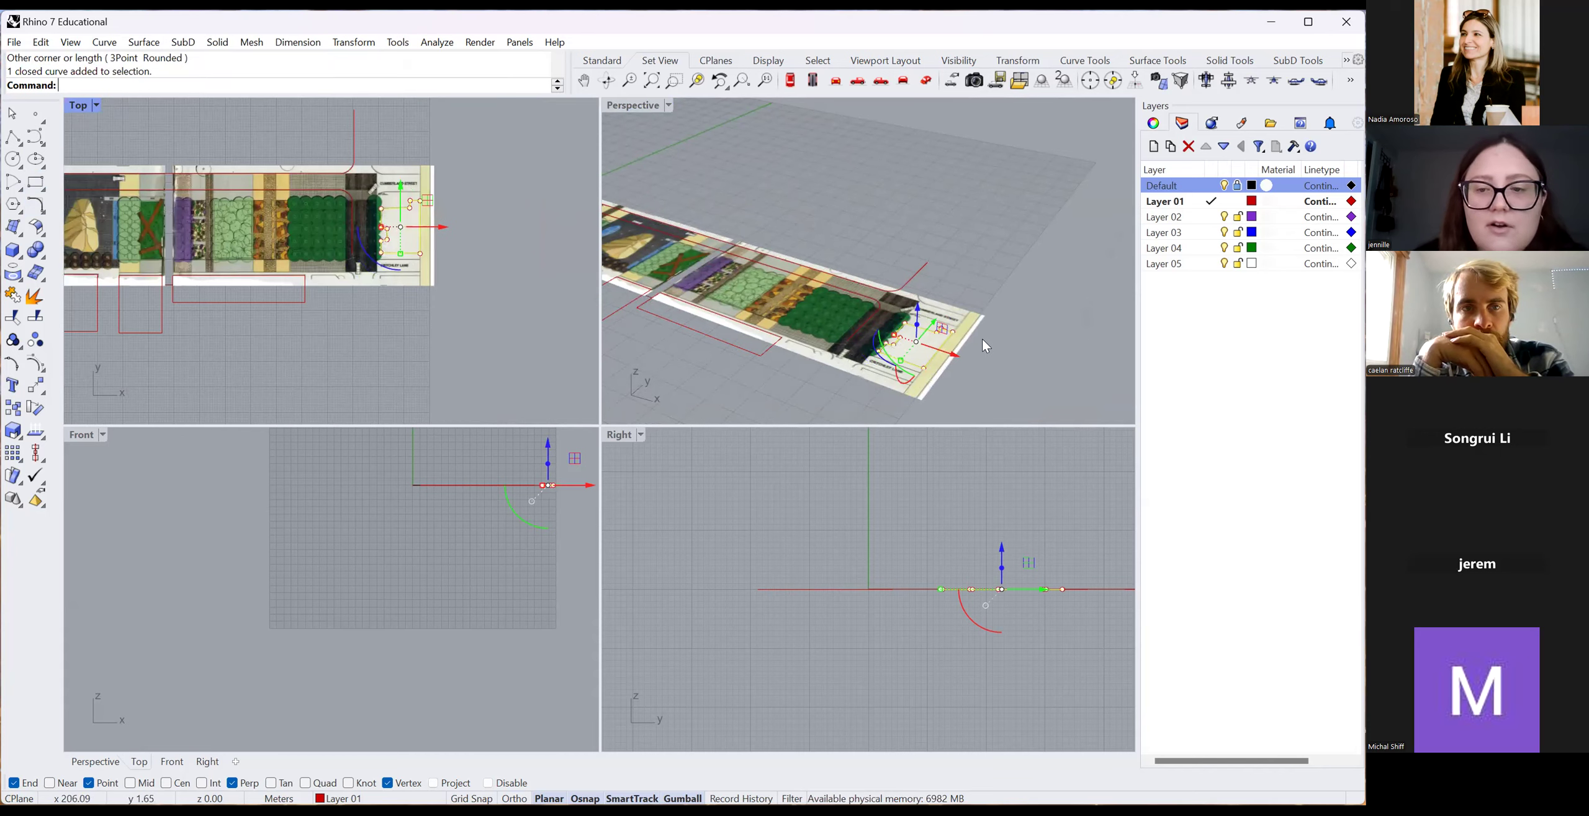
scroll(914, 168, "down", 3)
scroll(935, 285, "up", 5)
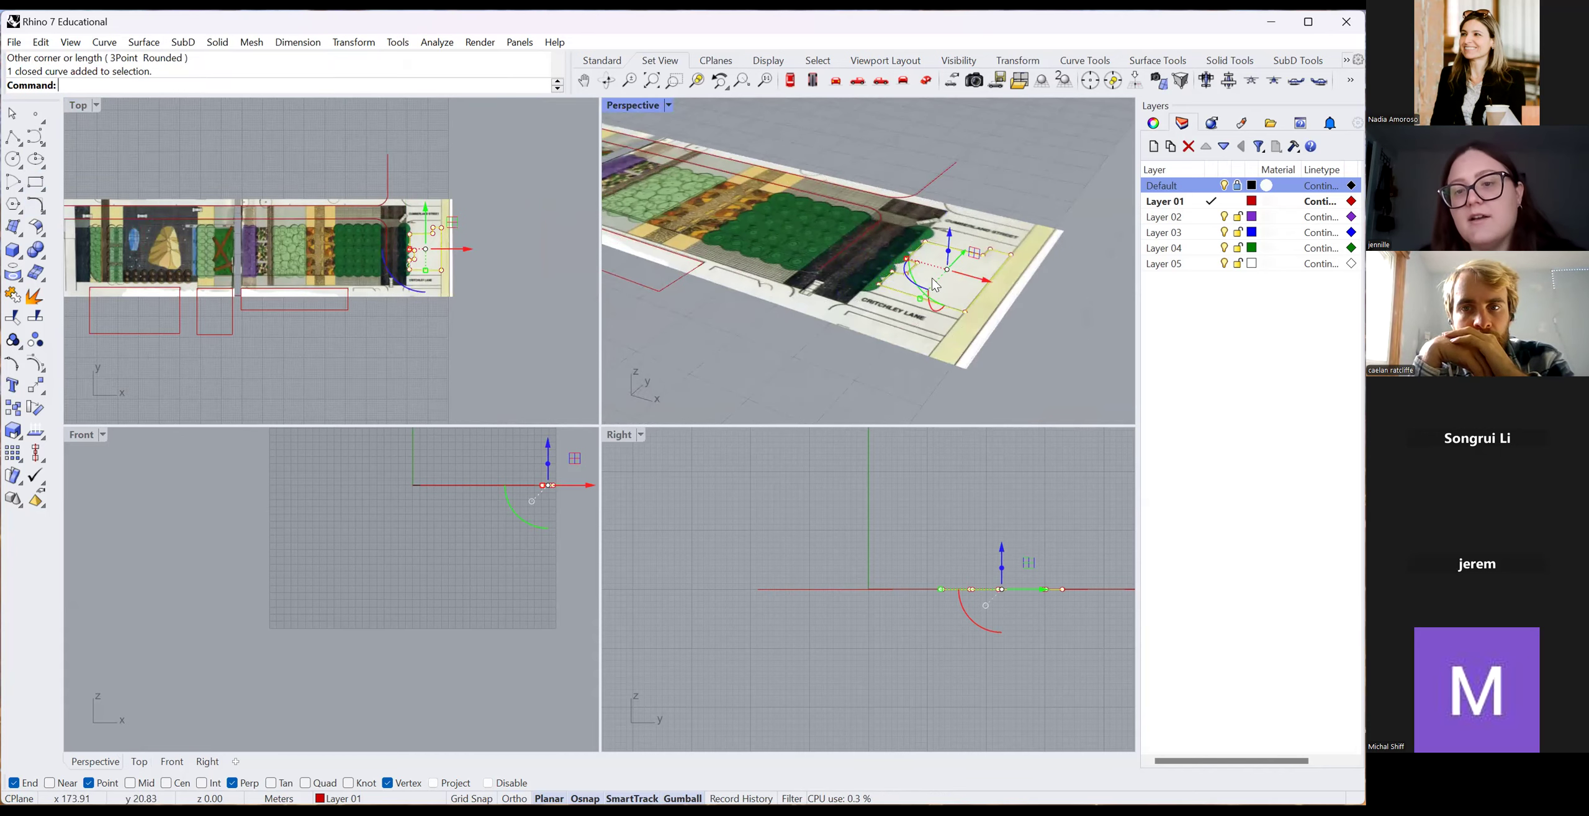
left_click(1006, 219)
left_click(985, 259)
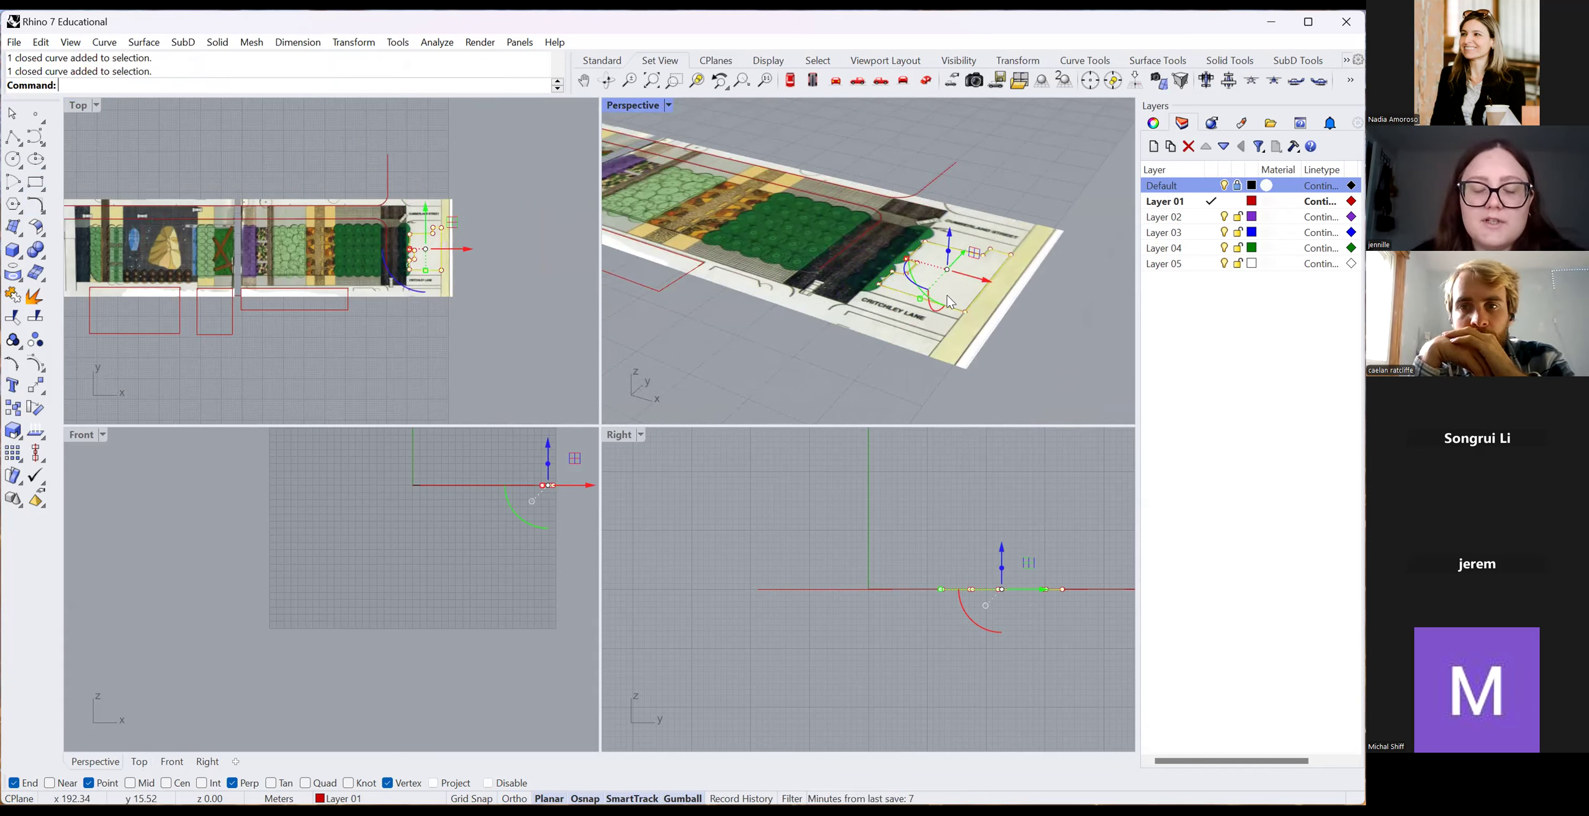
Extrude that curve upward about 9 m into a solid block with ExtrudeCrv.
type("Extrud")
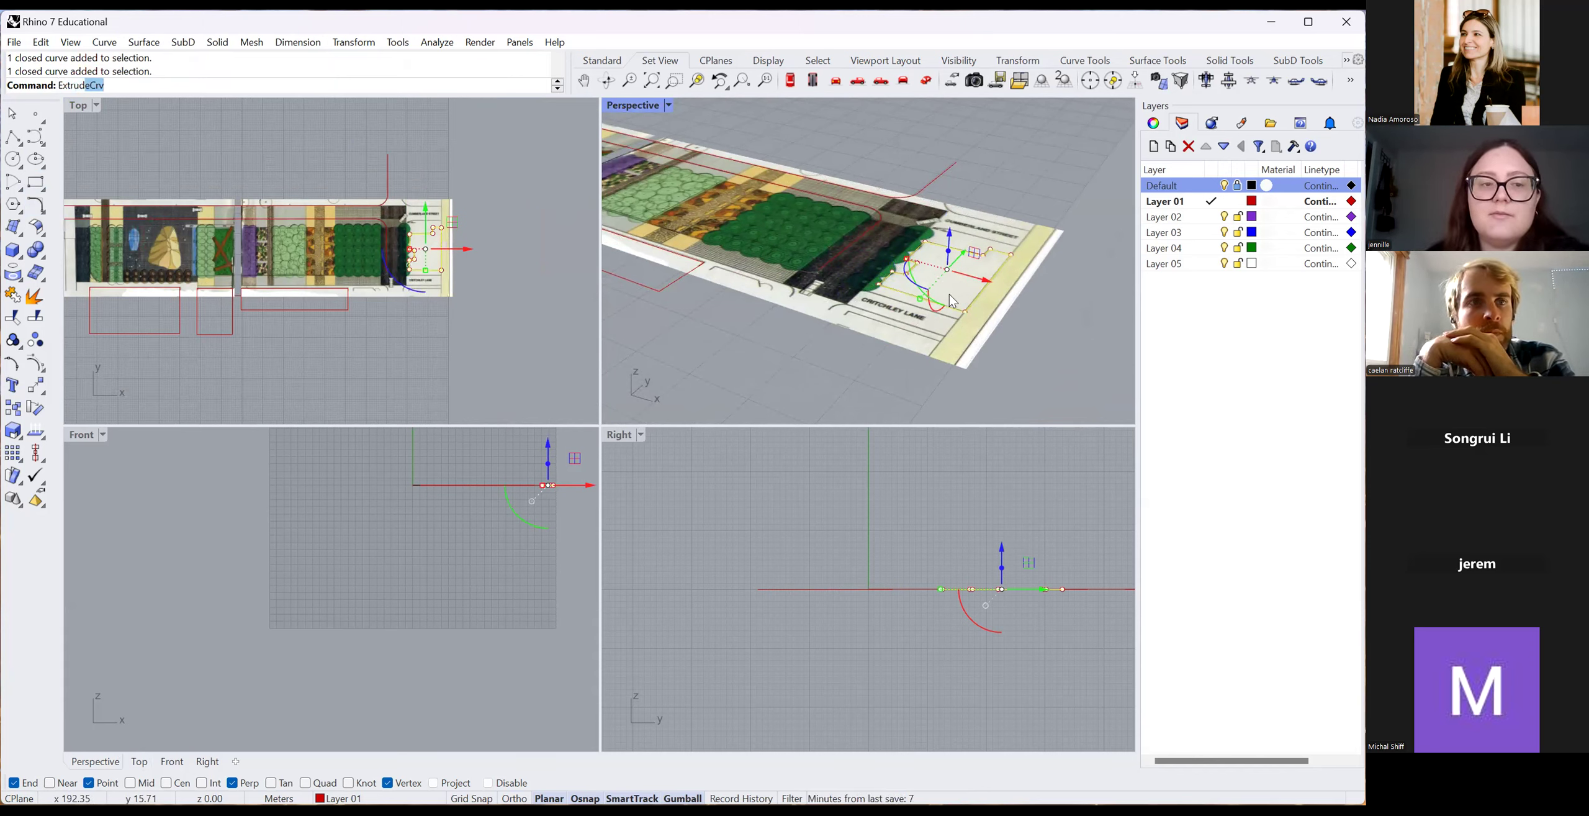
key("Return")
type("9")
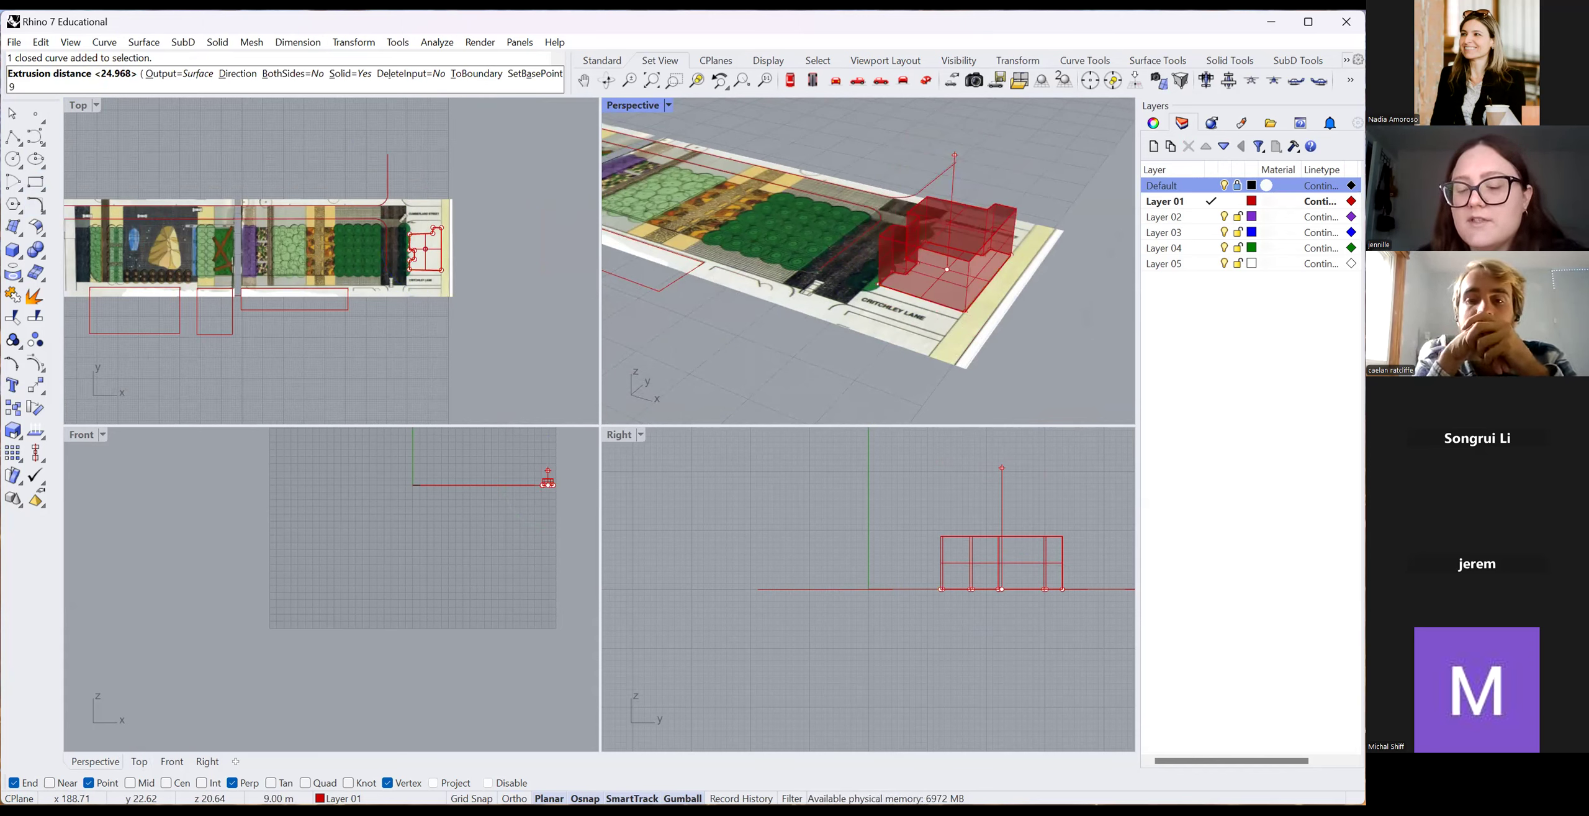
key("BackSpace")
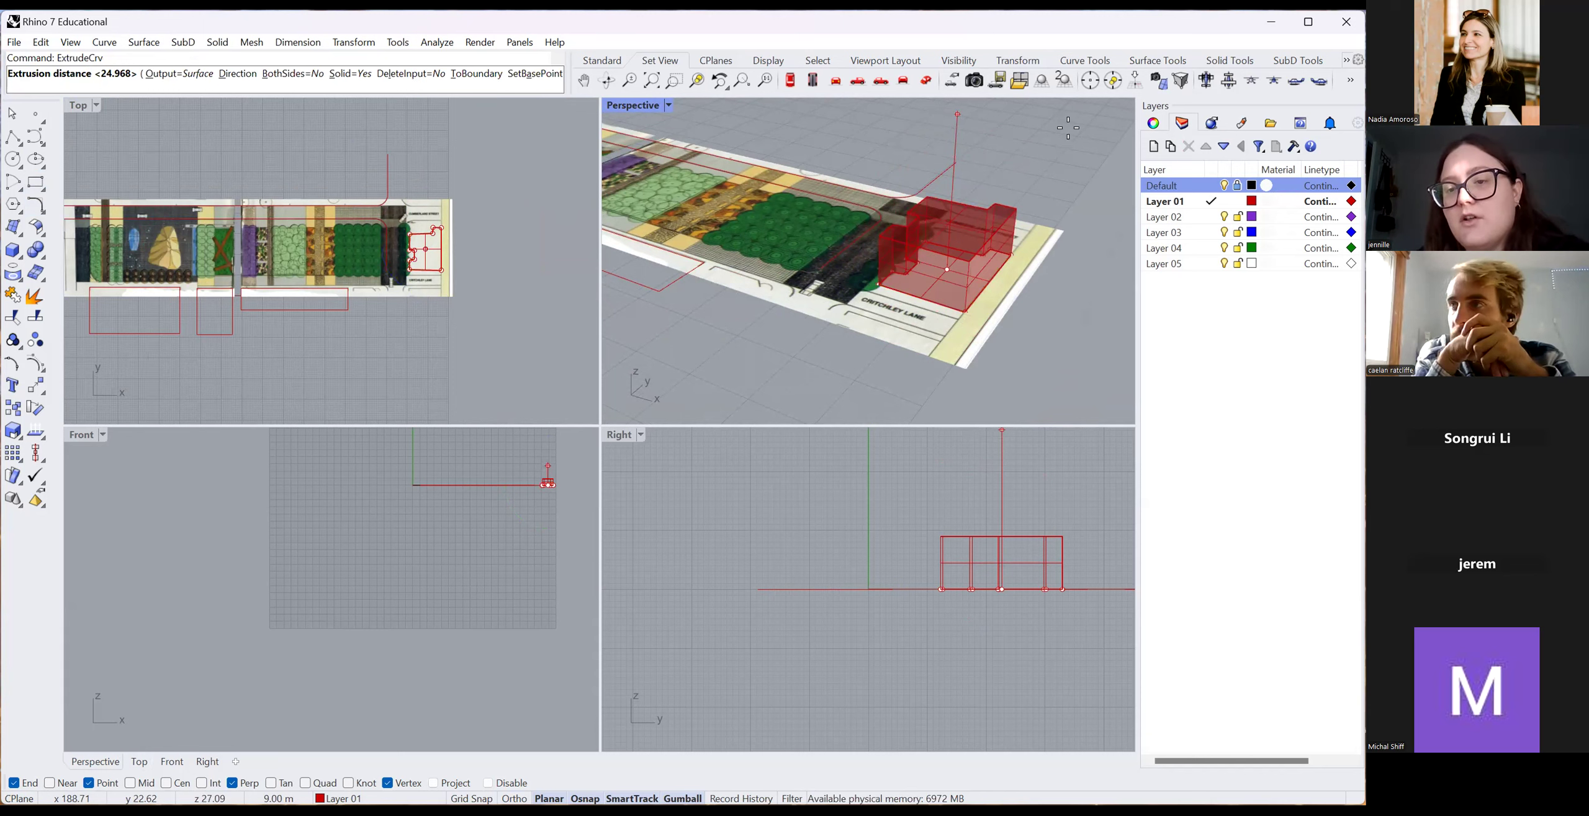
left_click(1007, 142)
scroll(1005, 133, "down", 8)
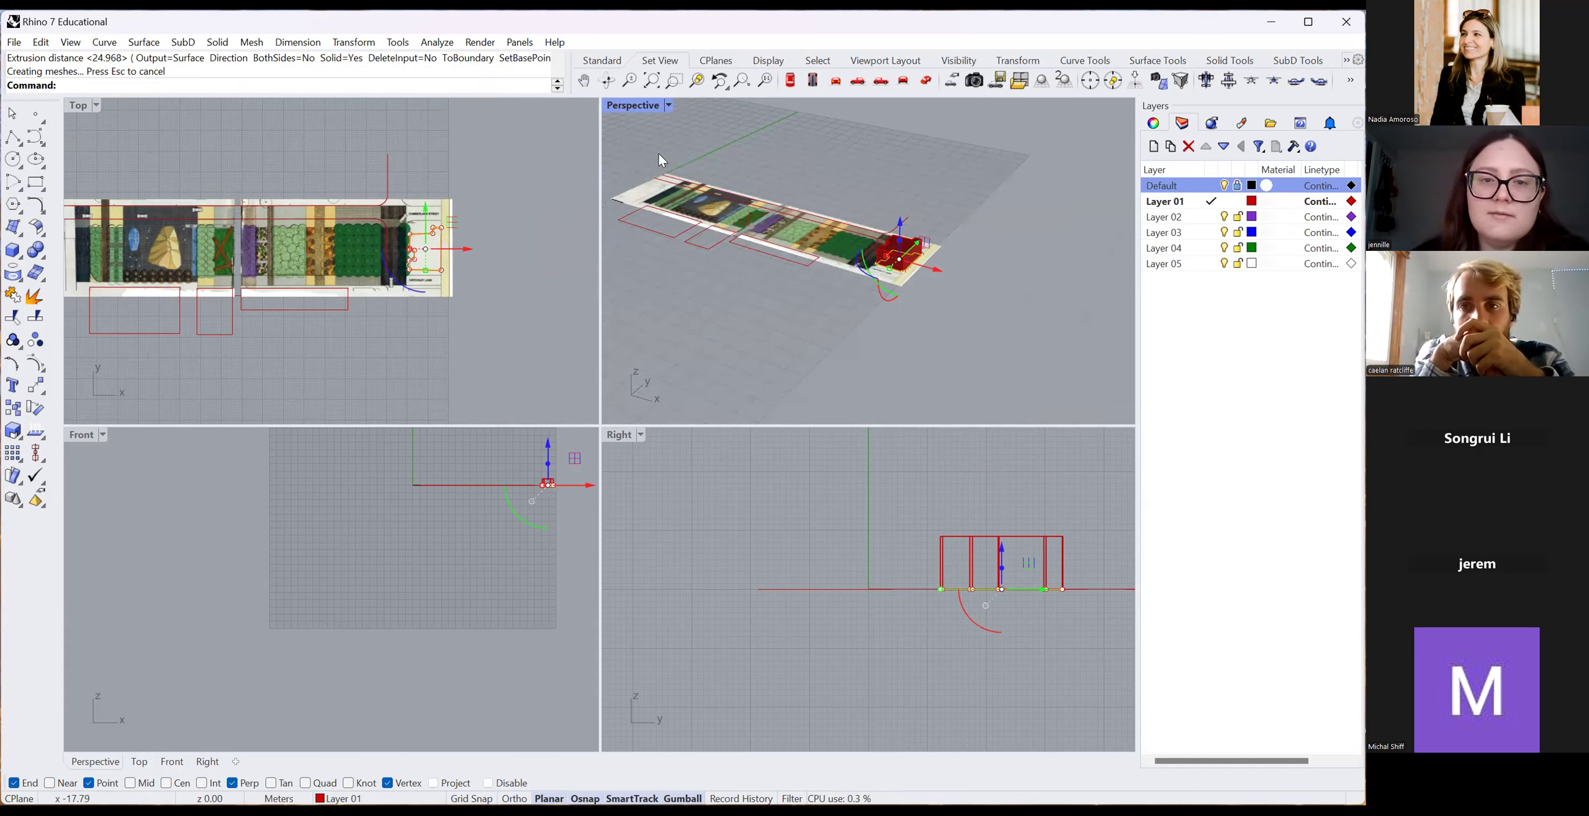
Orbit the Perspective view lower and switch it to Rendered display mode.
left_click(607, 80)
left_click_drag(763, 330, 1021, 378)
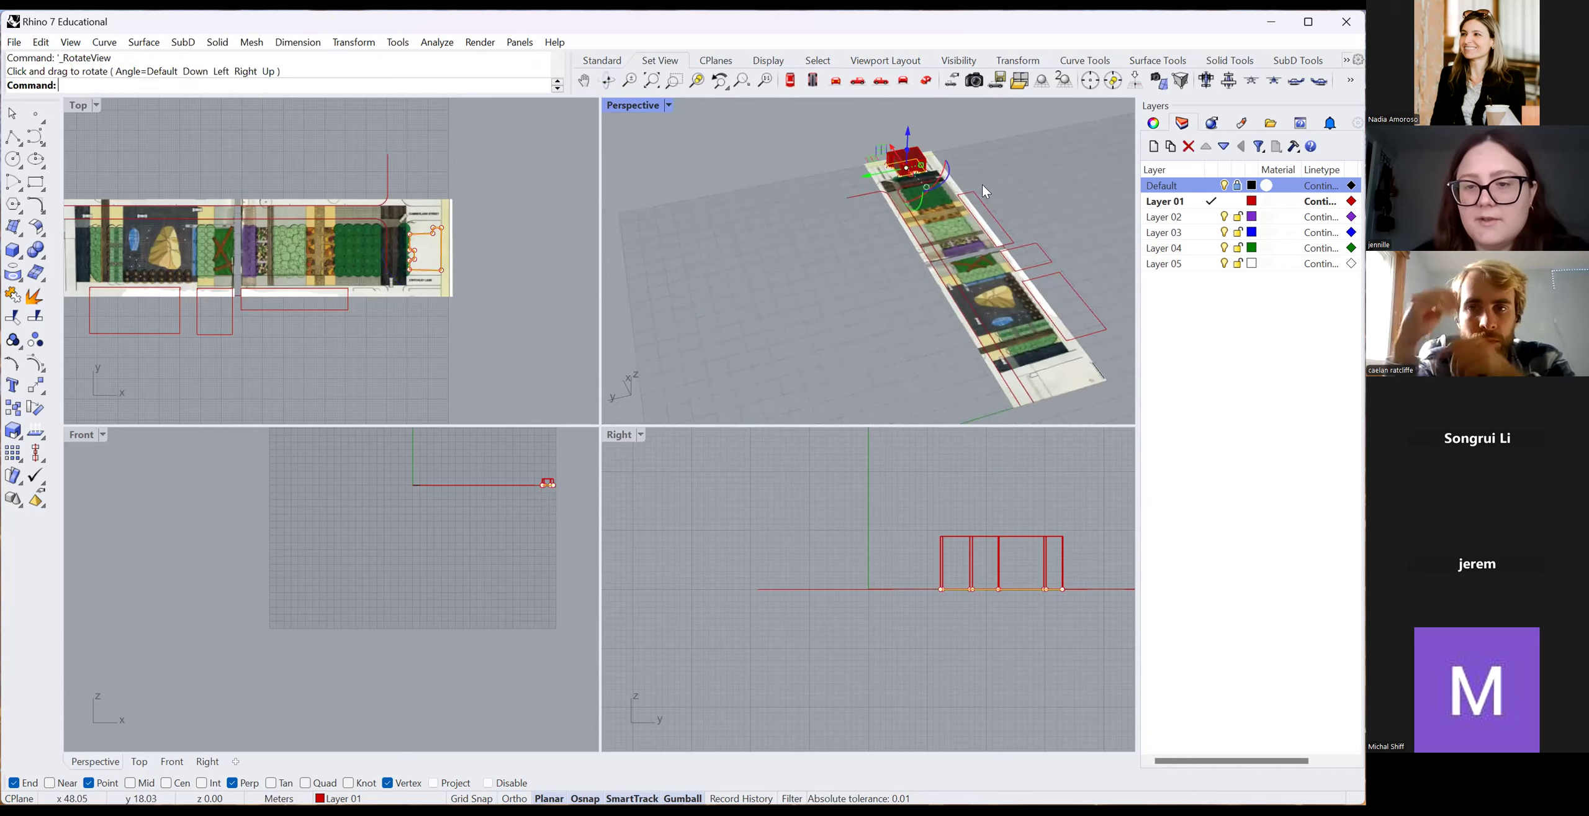
scroll(982, 184, "up", 7)
scroll(663, 114, "down", 7)
left_click(607, 81)
left_click_drag(1000, 237, 987, 198)
left_click(670, 106)
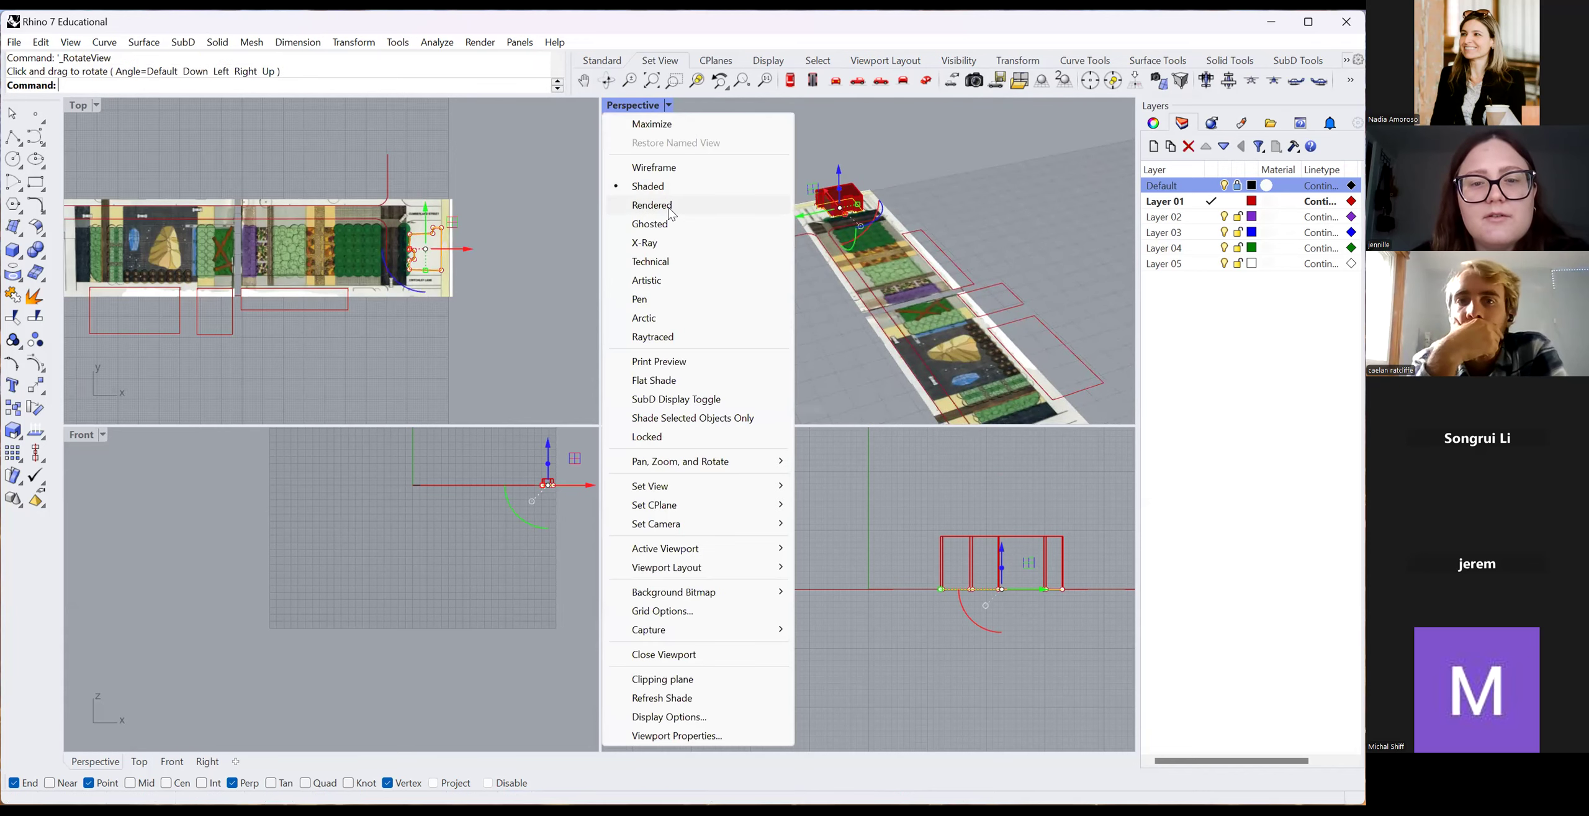
left_click(653, 205)
scroll(954, 227, "up", 4)
scroll(954, 227, "down", 4)
left_click(913, 214)
Extrude the small and larger rectangle outlines upward into tall blocks with ExtrudeCrv.
type("Extrude")
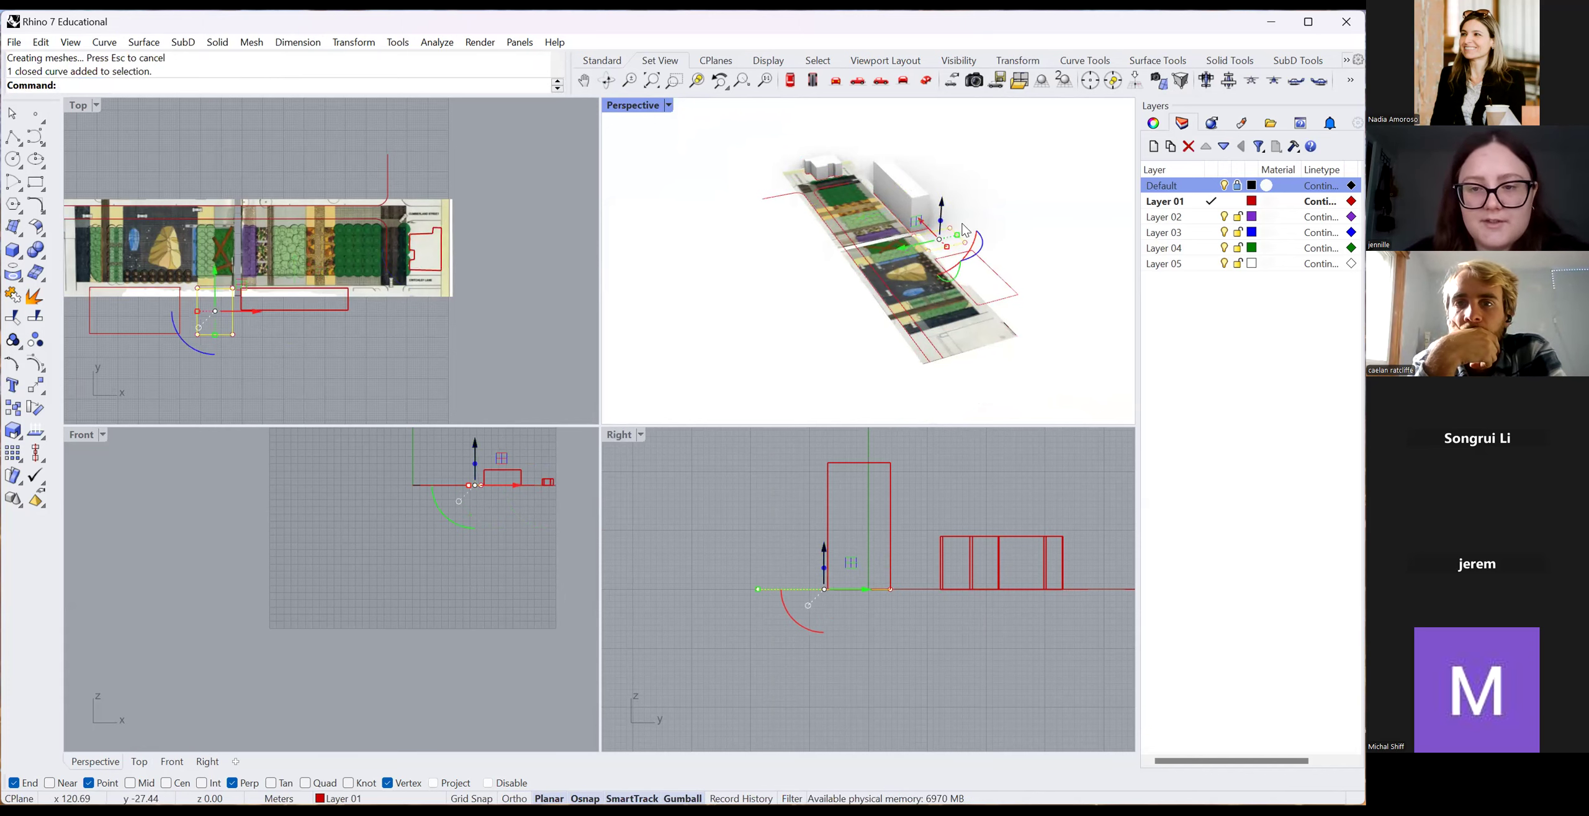
left_click(972, 210)
left_click(958, 237)
type("Extrude")
left_click(997, 279)
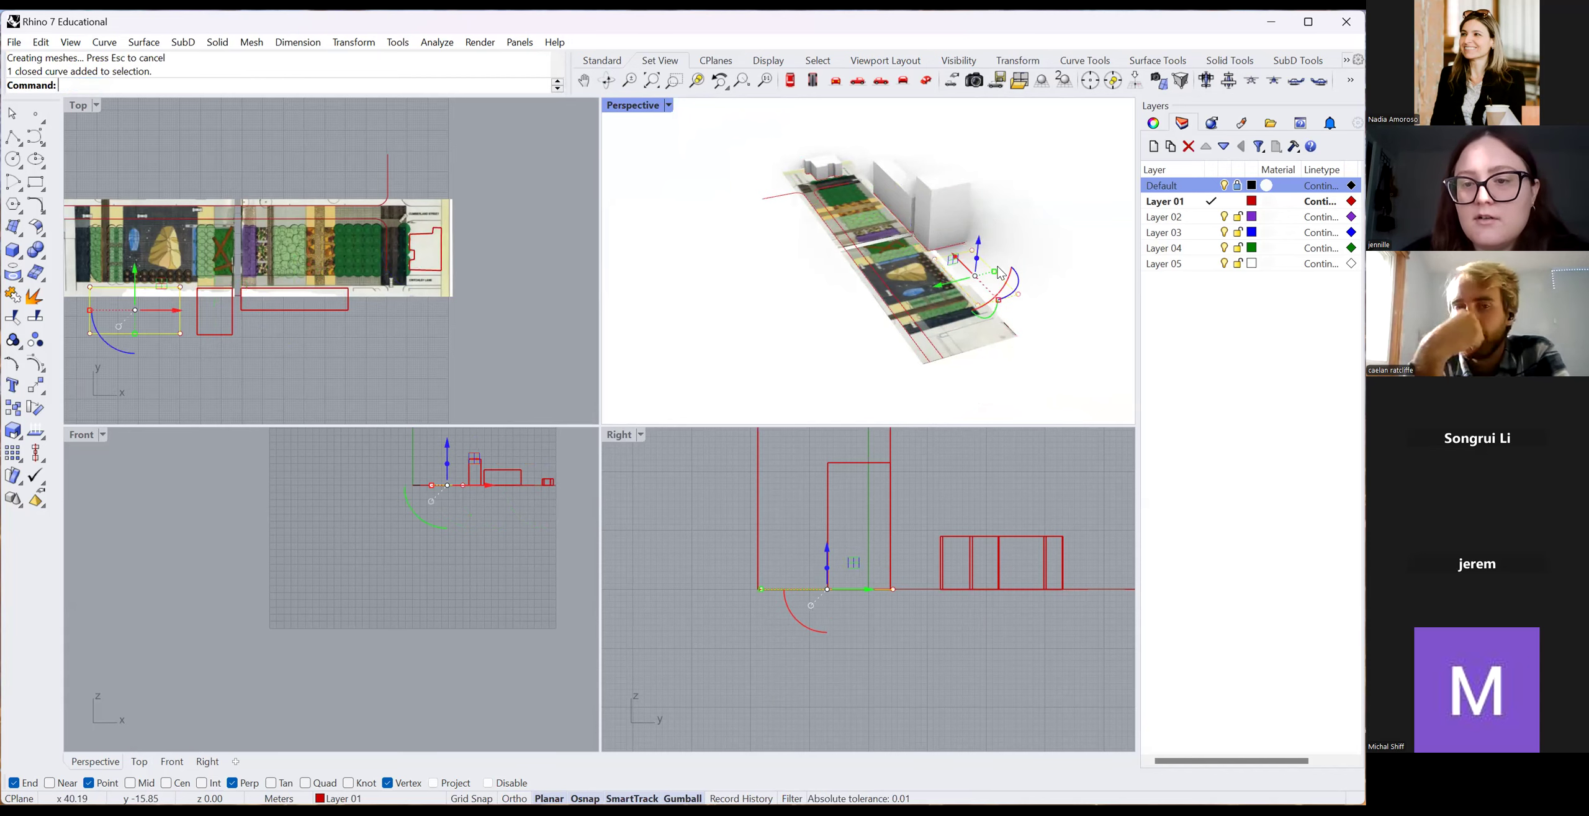
type("ExtrudeCrv")
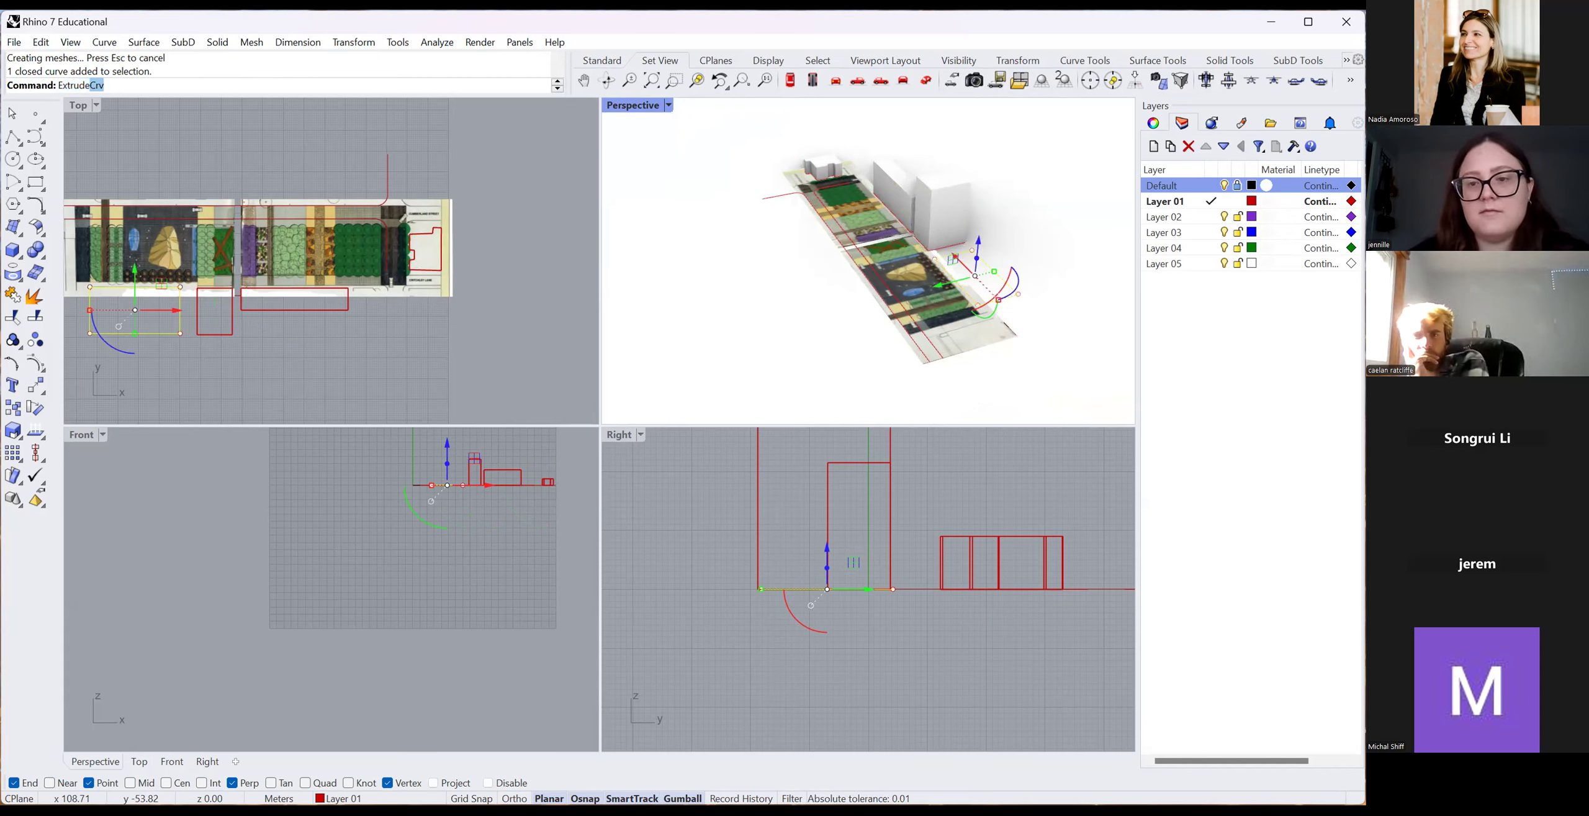
scroll(964, 283, "up", 4)
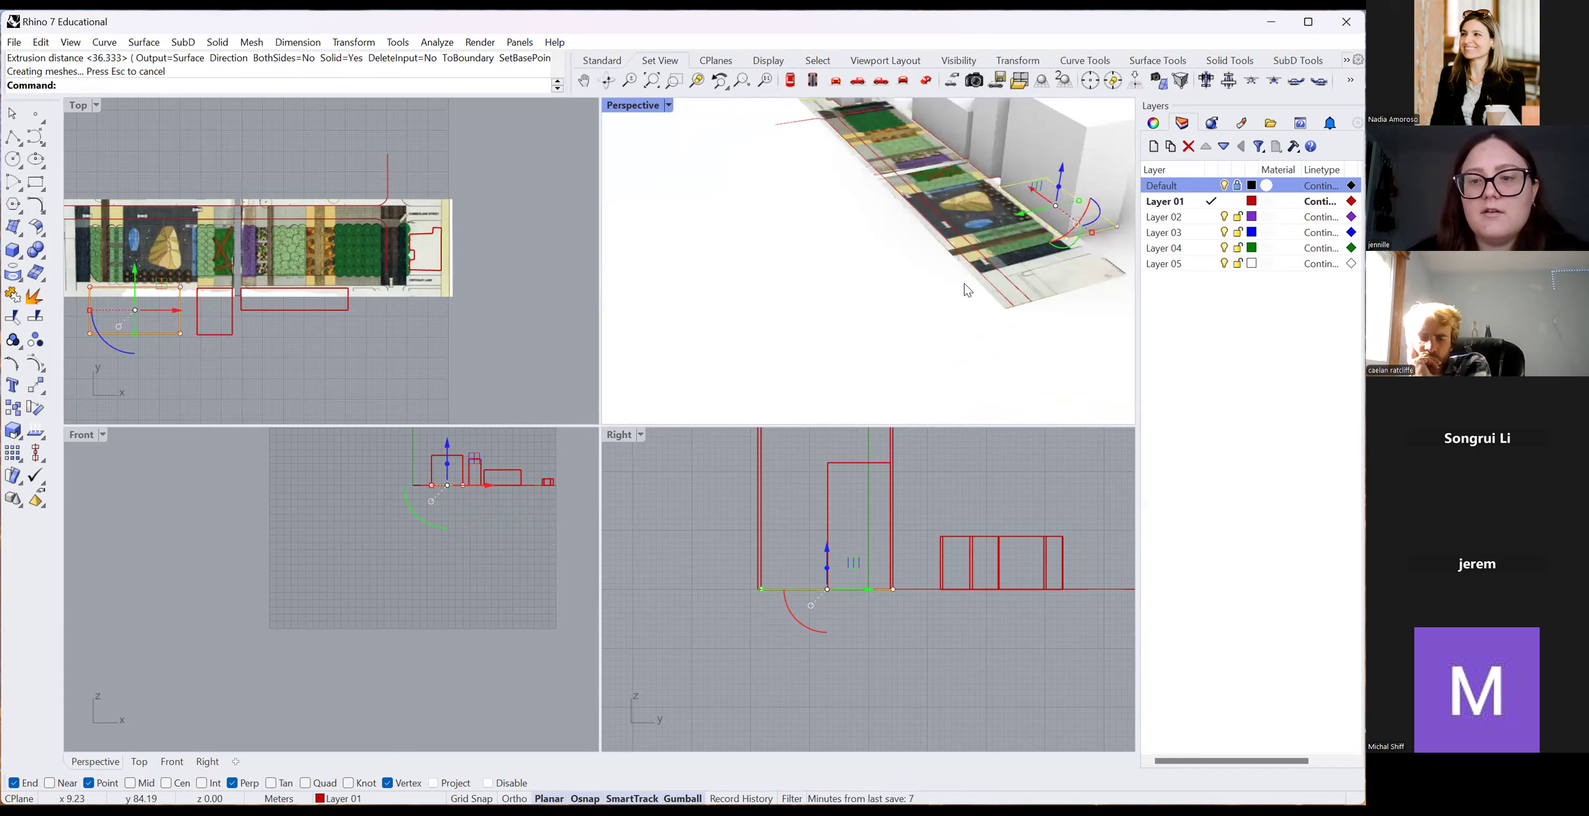
right_click_drag(964, 283, 1006, 303)
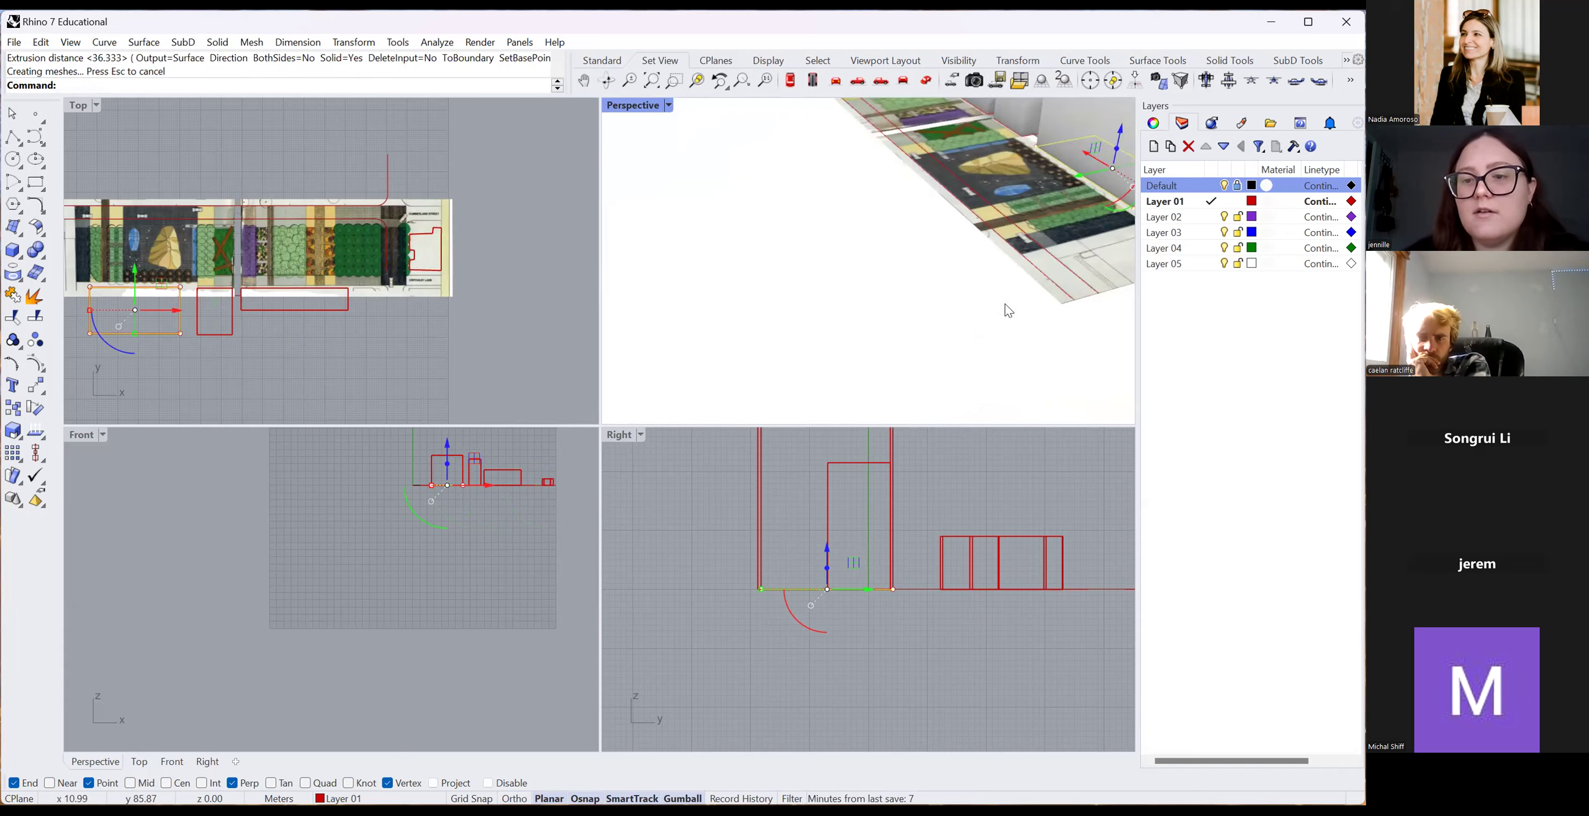
scroll(1006, 302, "down", 6)
scroll(324, 354, "down", 4)
scroll(130, 287, "up", 8)
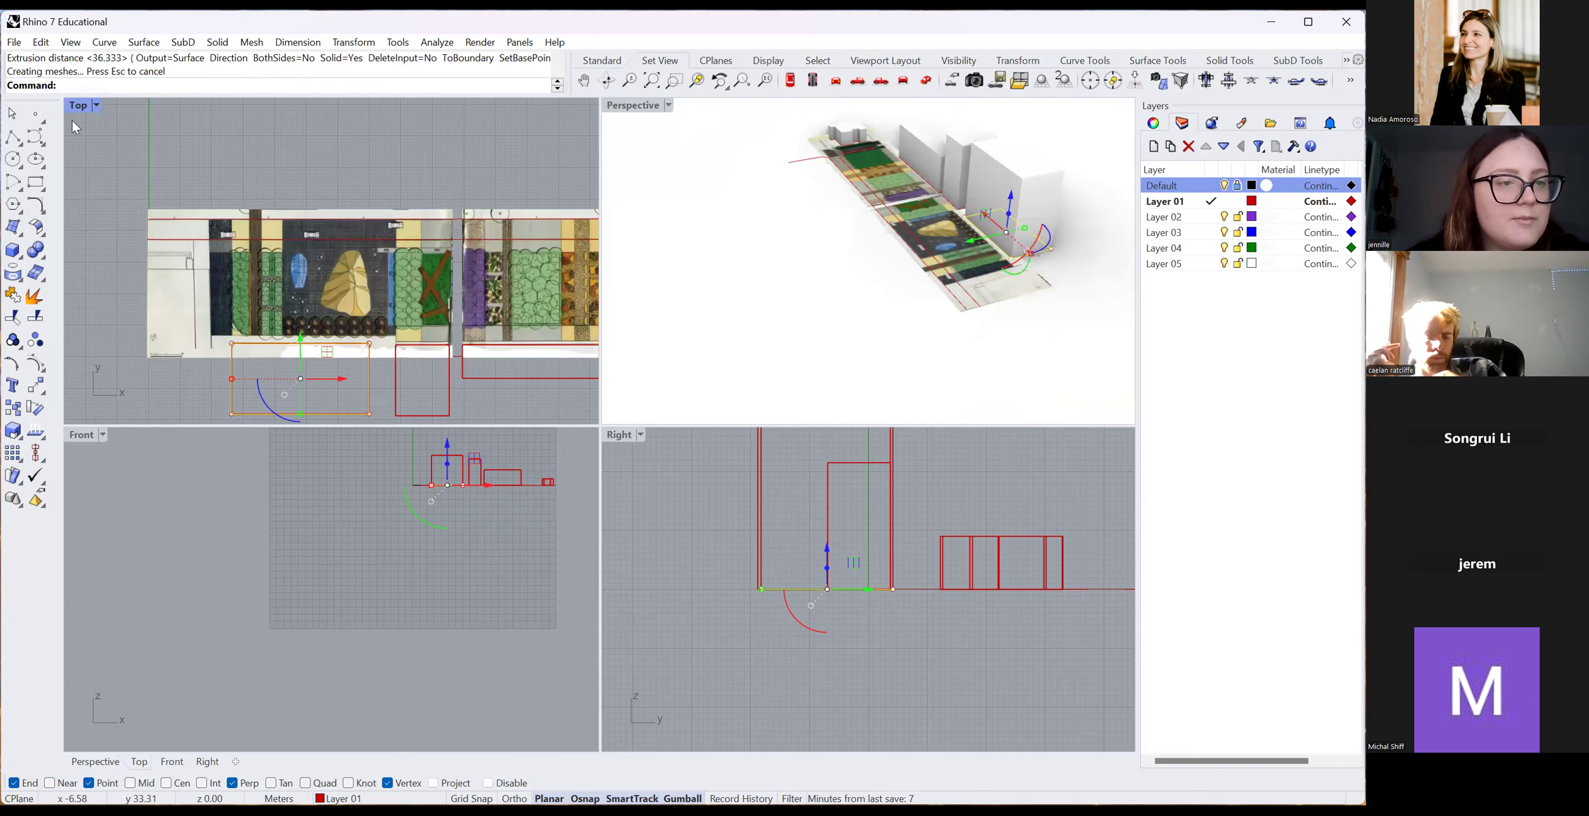
Draw a new rectangle left of the plan strip in the Top view.
left_click(36, 182)
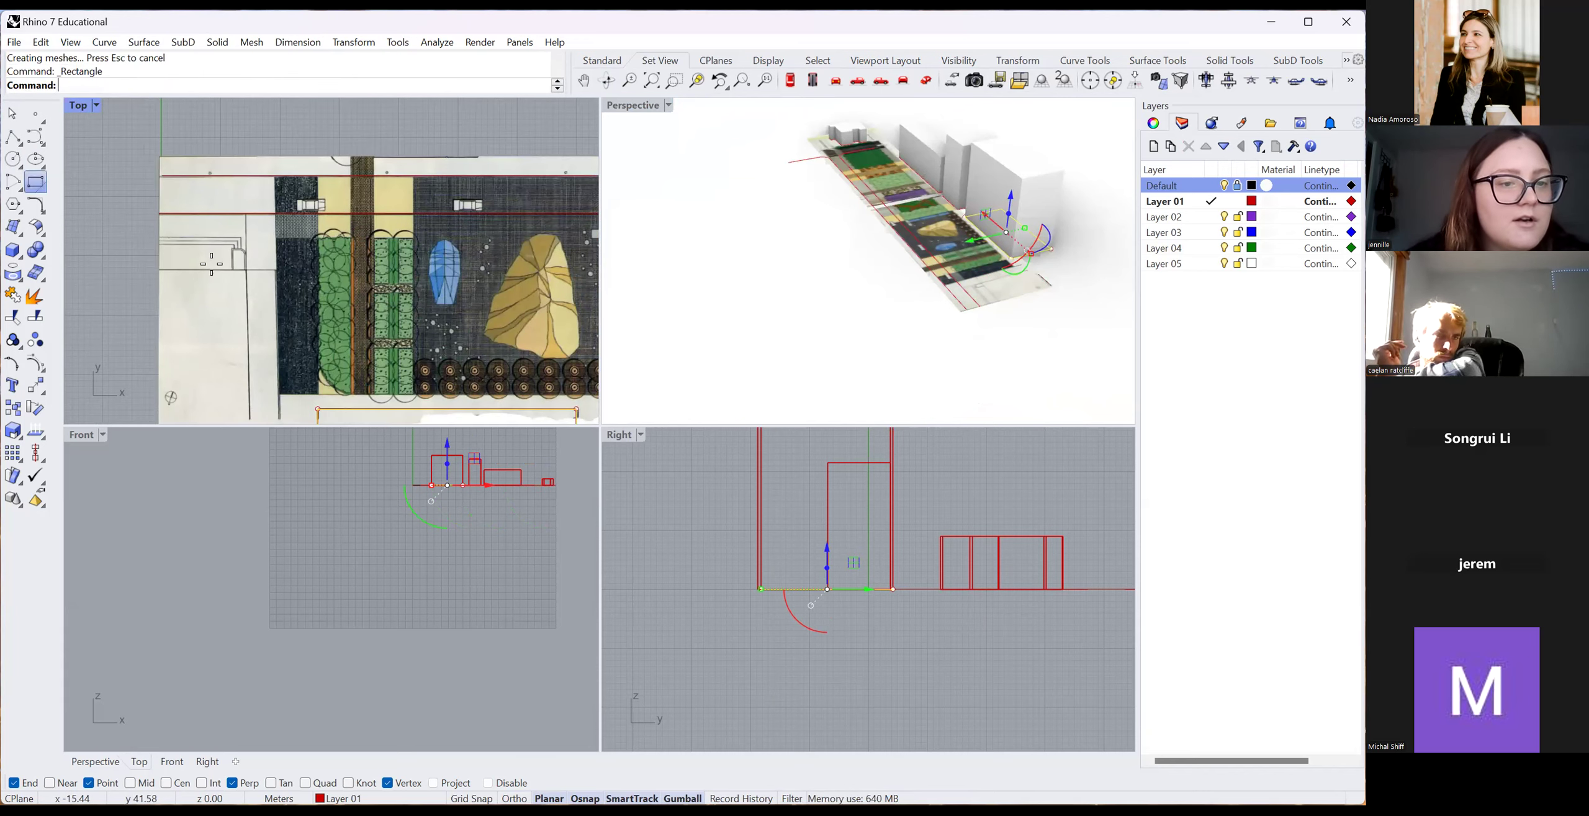
scroll(189, 267, "down", 3)
scroll(189, 257, "up", 3)
left_click(189, 257)
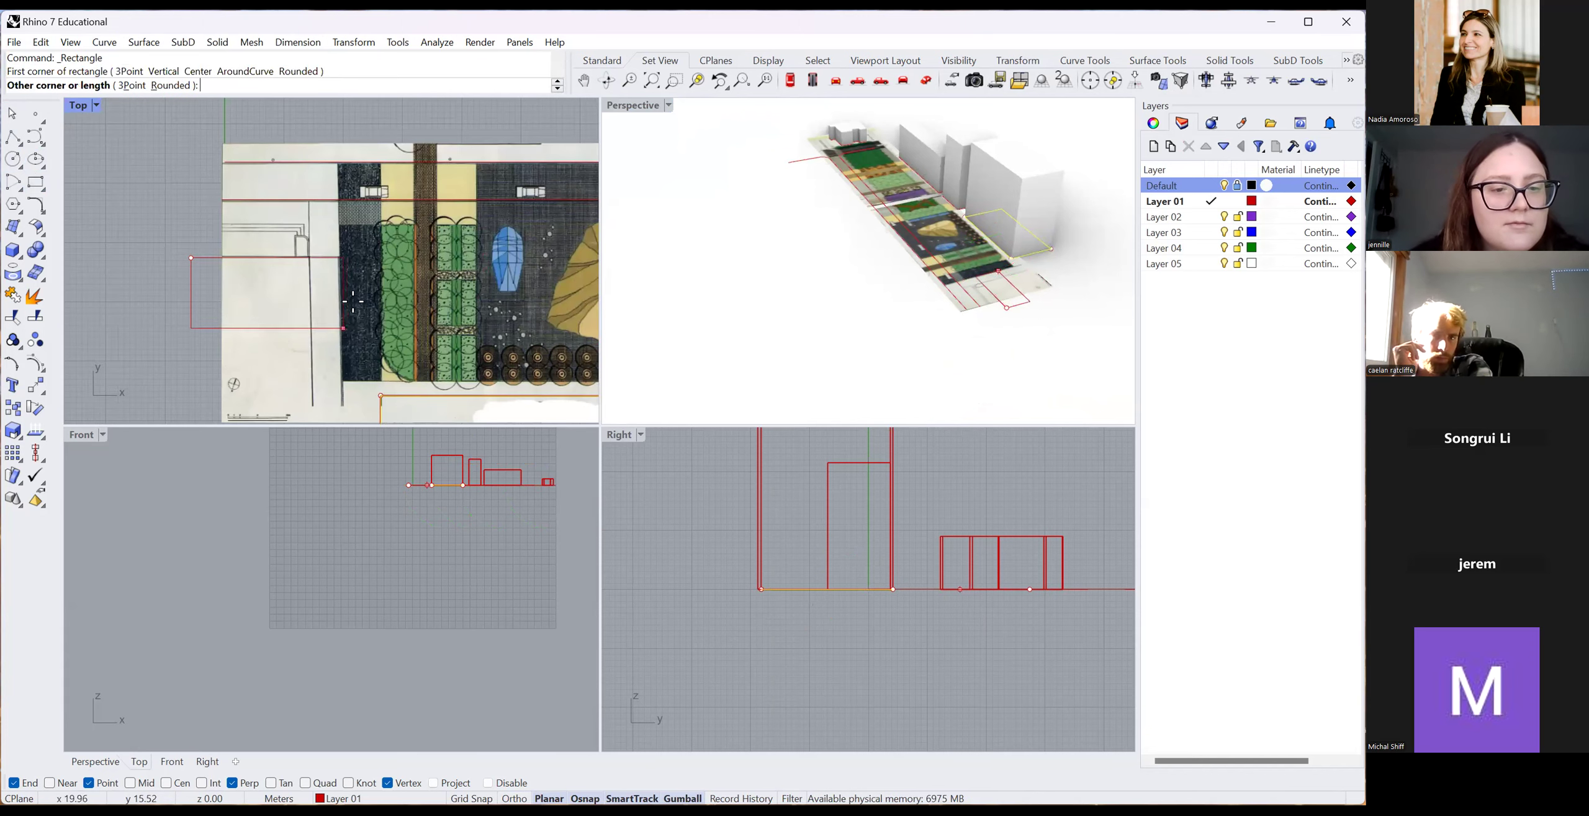
scroll(280, 329, "down", 3)
left_click(334, 394)
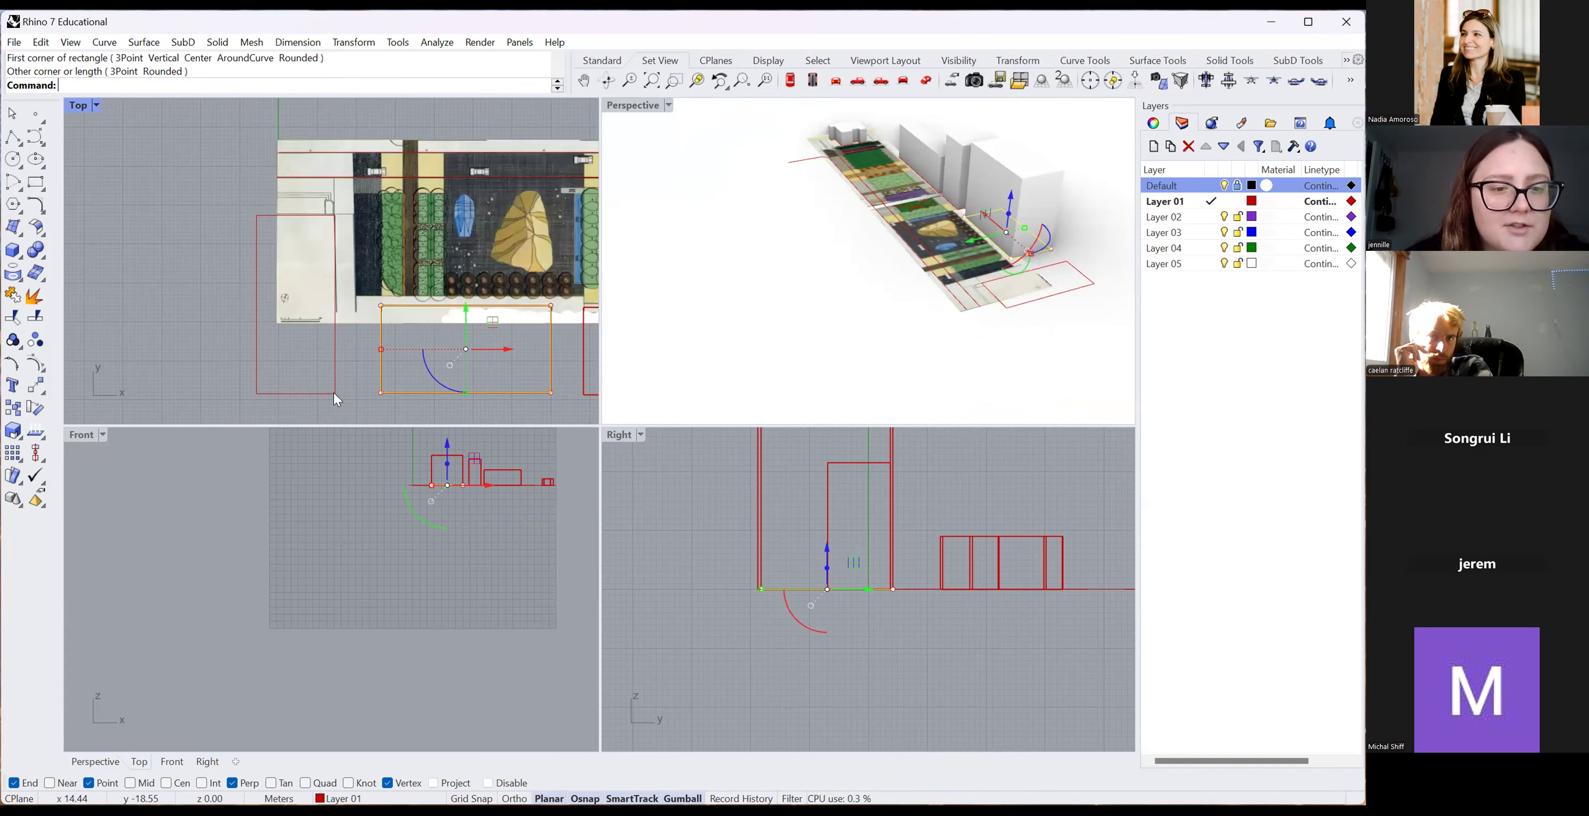
scroll(1066, 365, "down", 1)
scroll(1063, 357, "up", 3)
scroll(1062, 348, "down", 3)
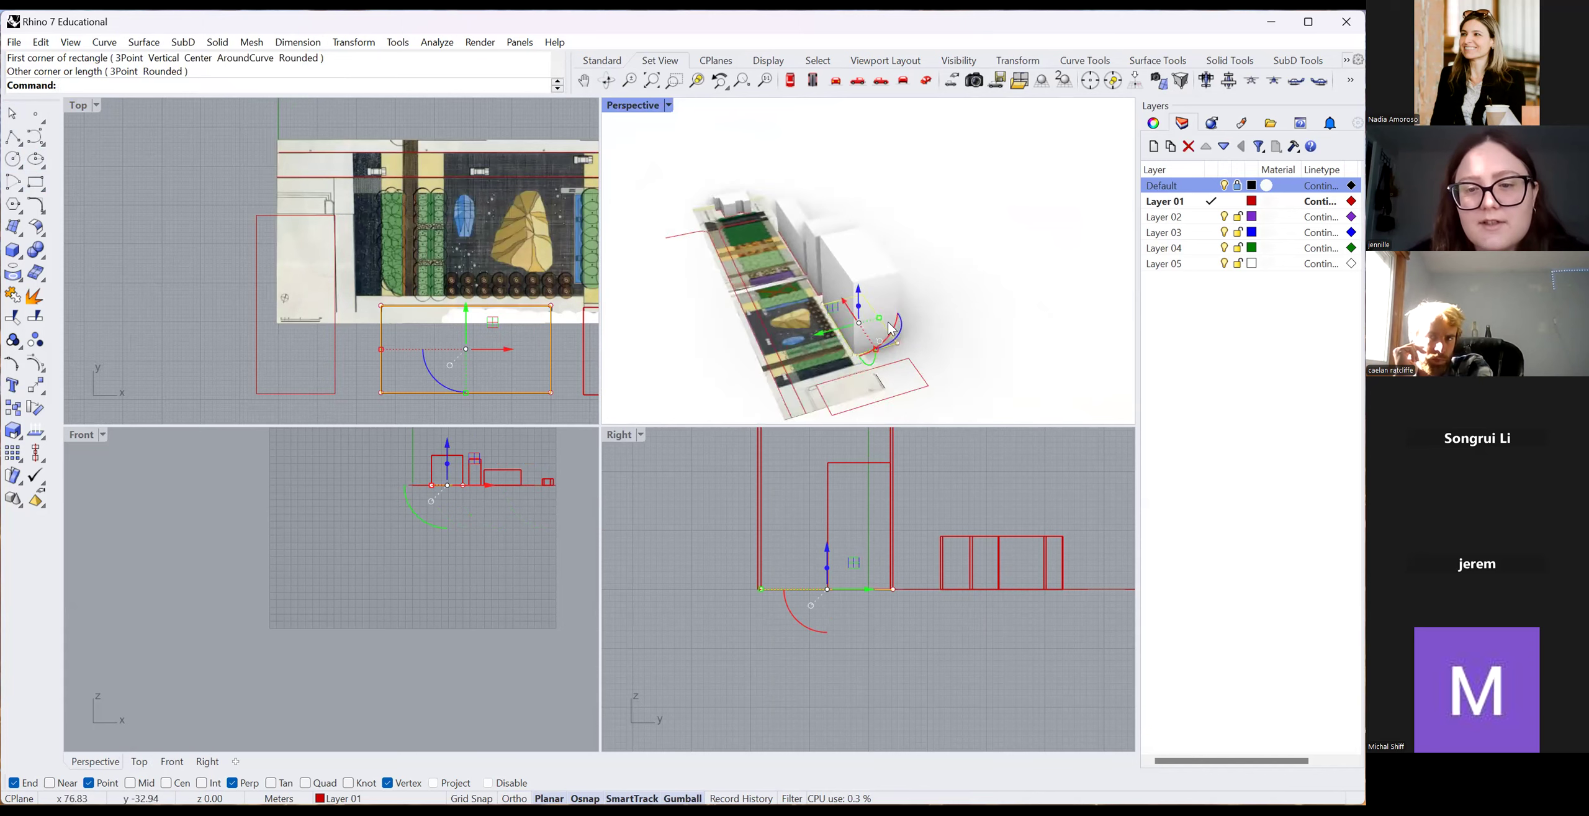
scroll(1059, 339, "up", 1)
scroll(1059, 340, "up", 2)
Extrude the new rectangle upward into a building block with ExtrudeCrv.
left_click(1038, 308)
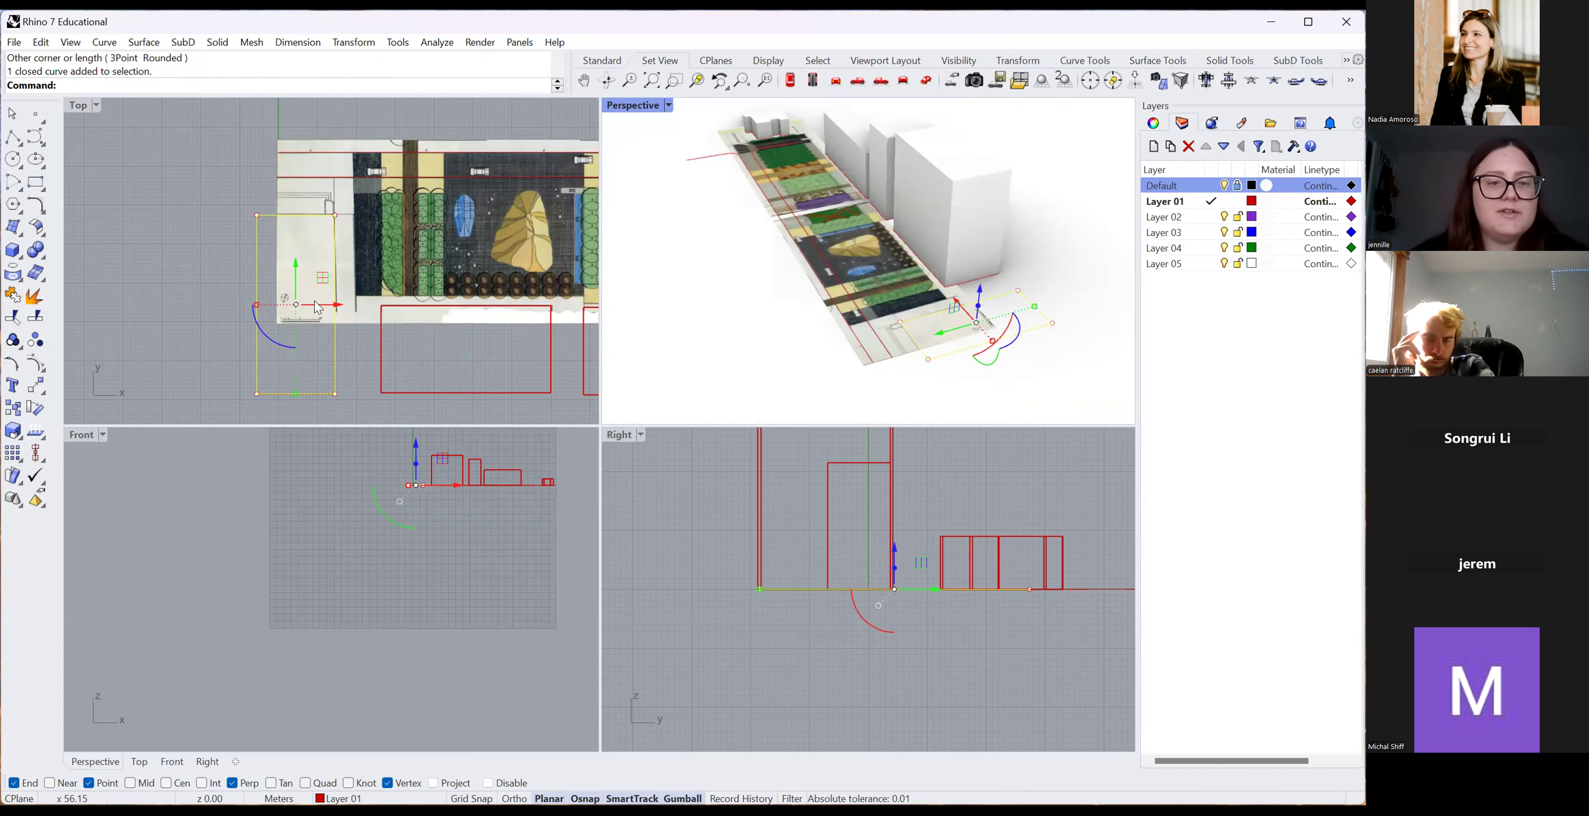
scroll(956, 289, "up", 2)
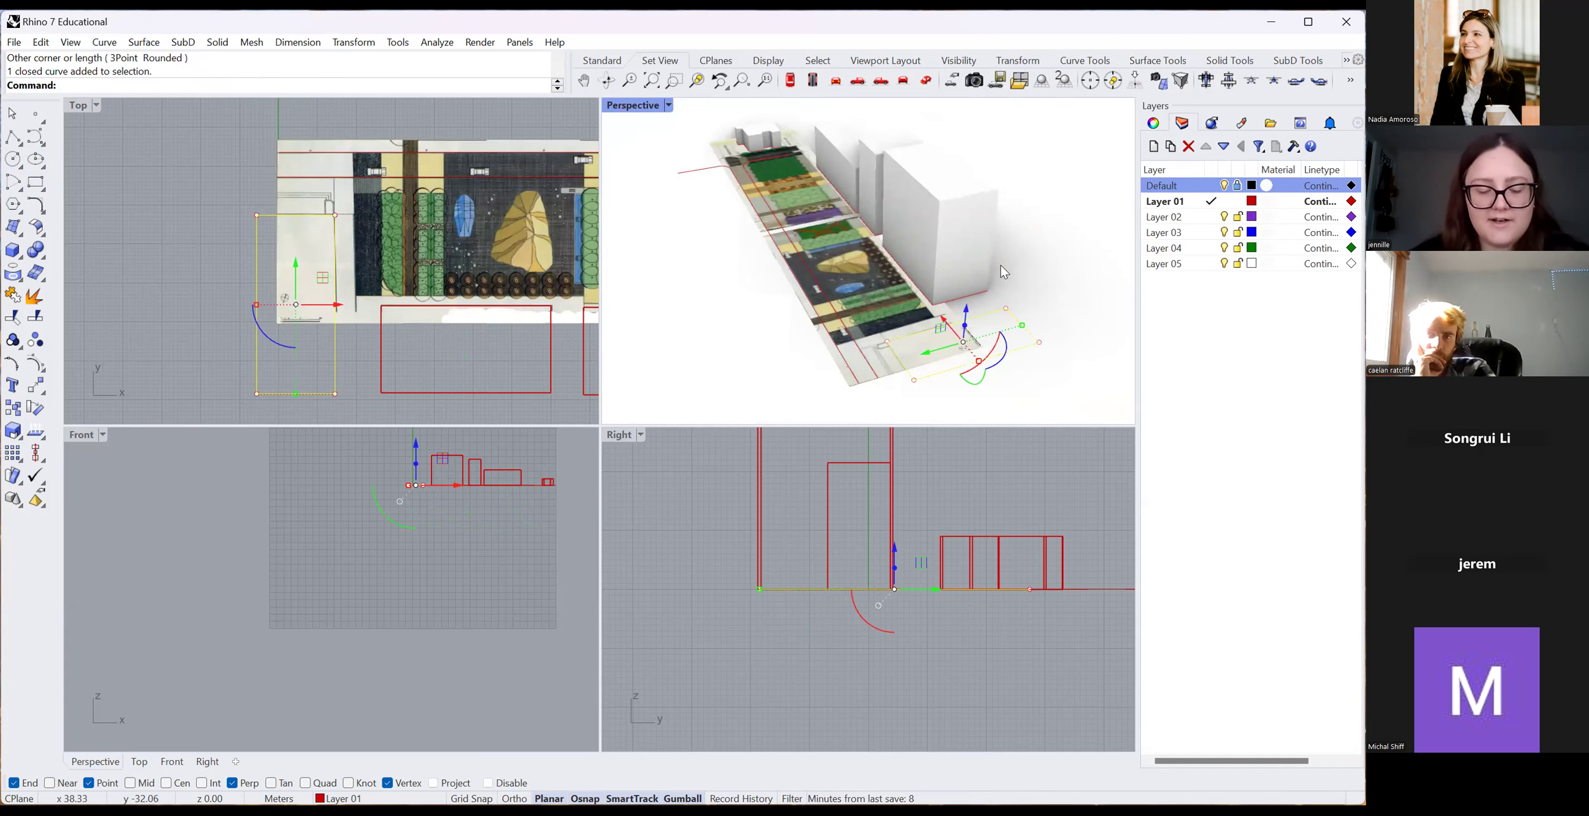
type("Ext")
type("r")
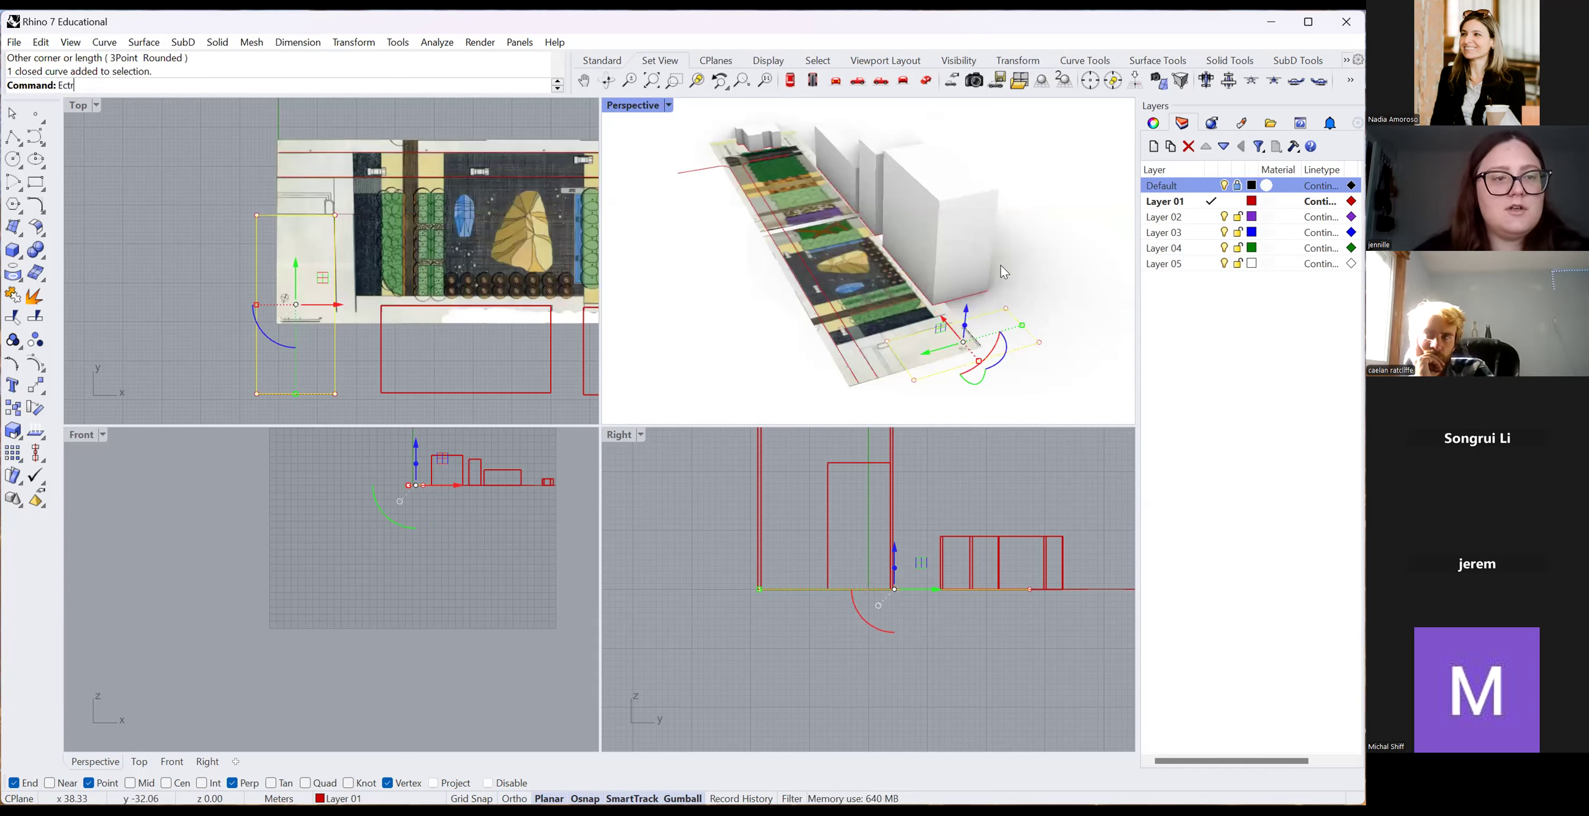
type("ud")
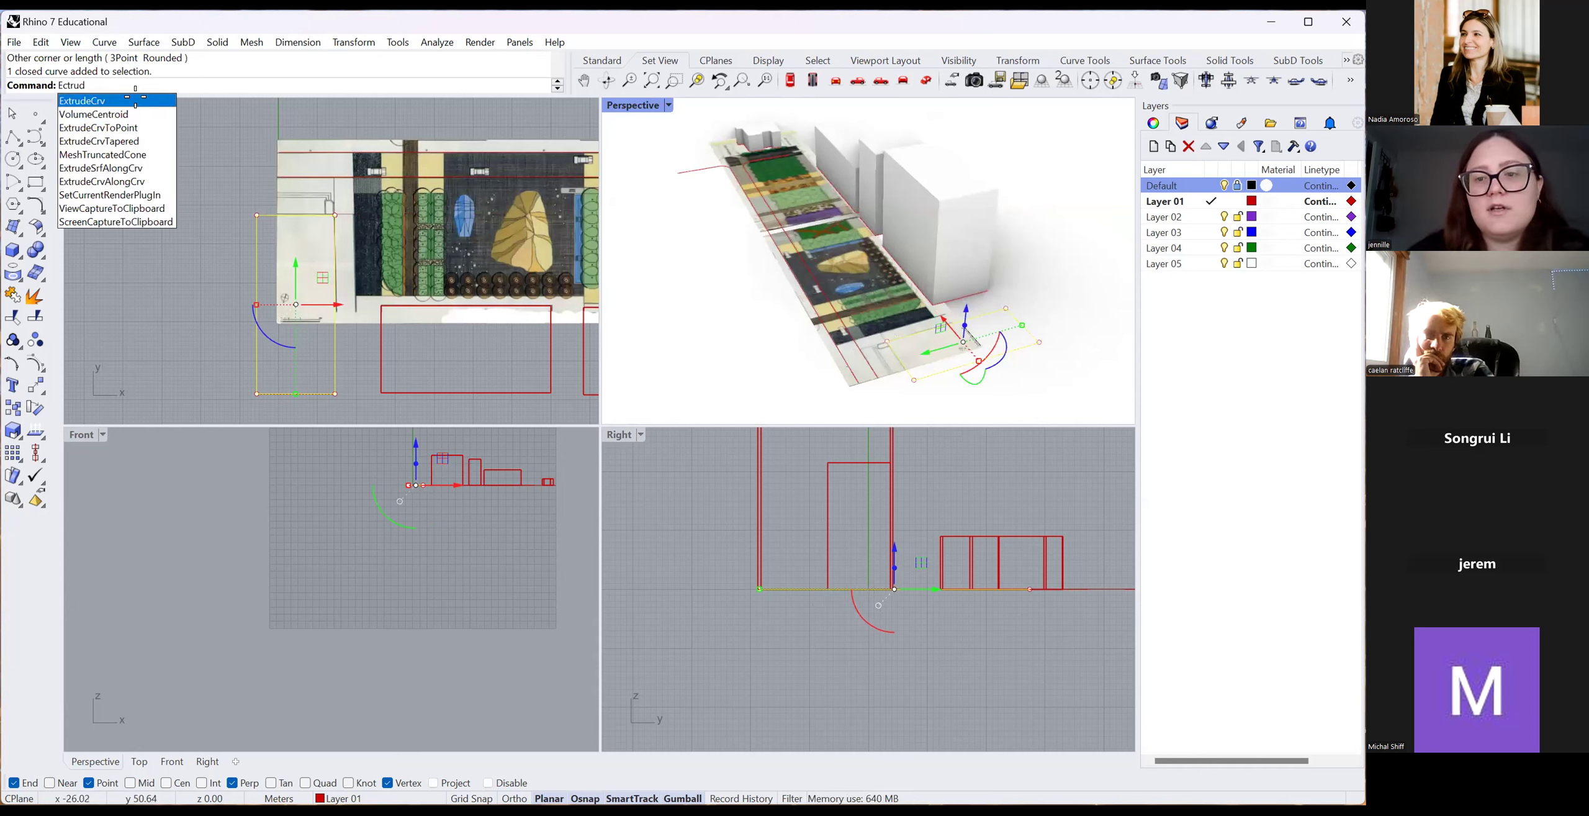
key("Return")
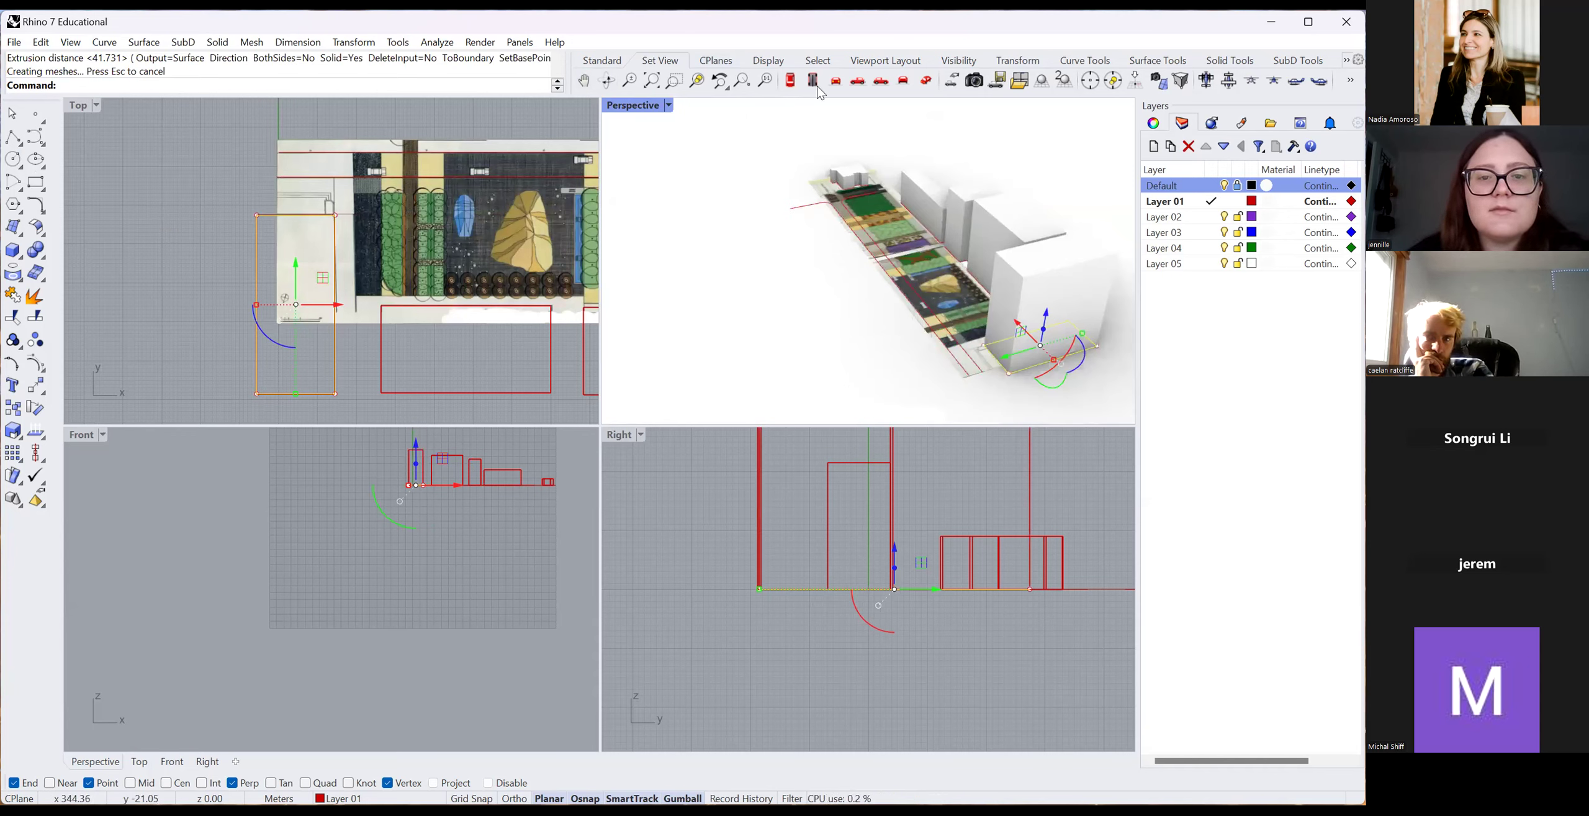
right_click_drag(874, 269, 876, 256)
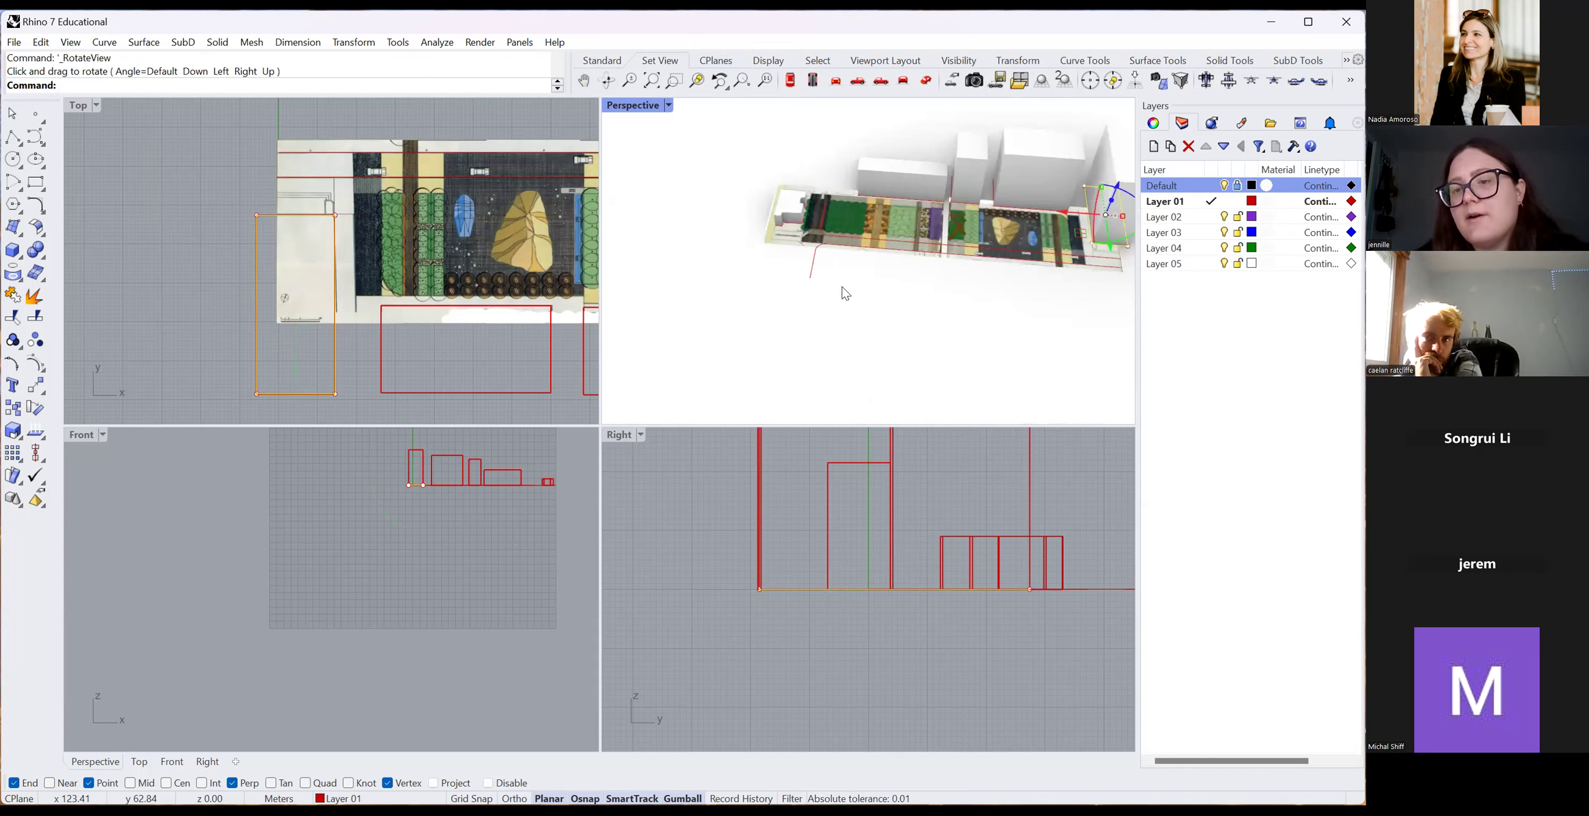
scroll(843, 287, "down", 2)
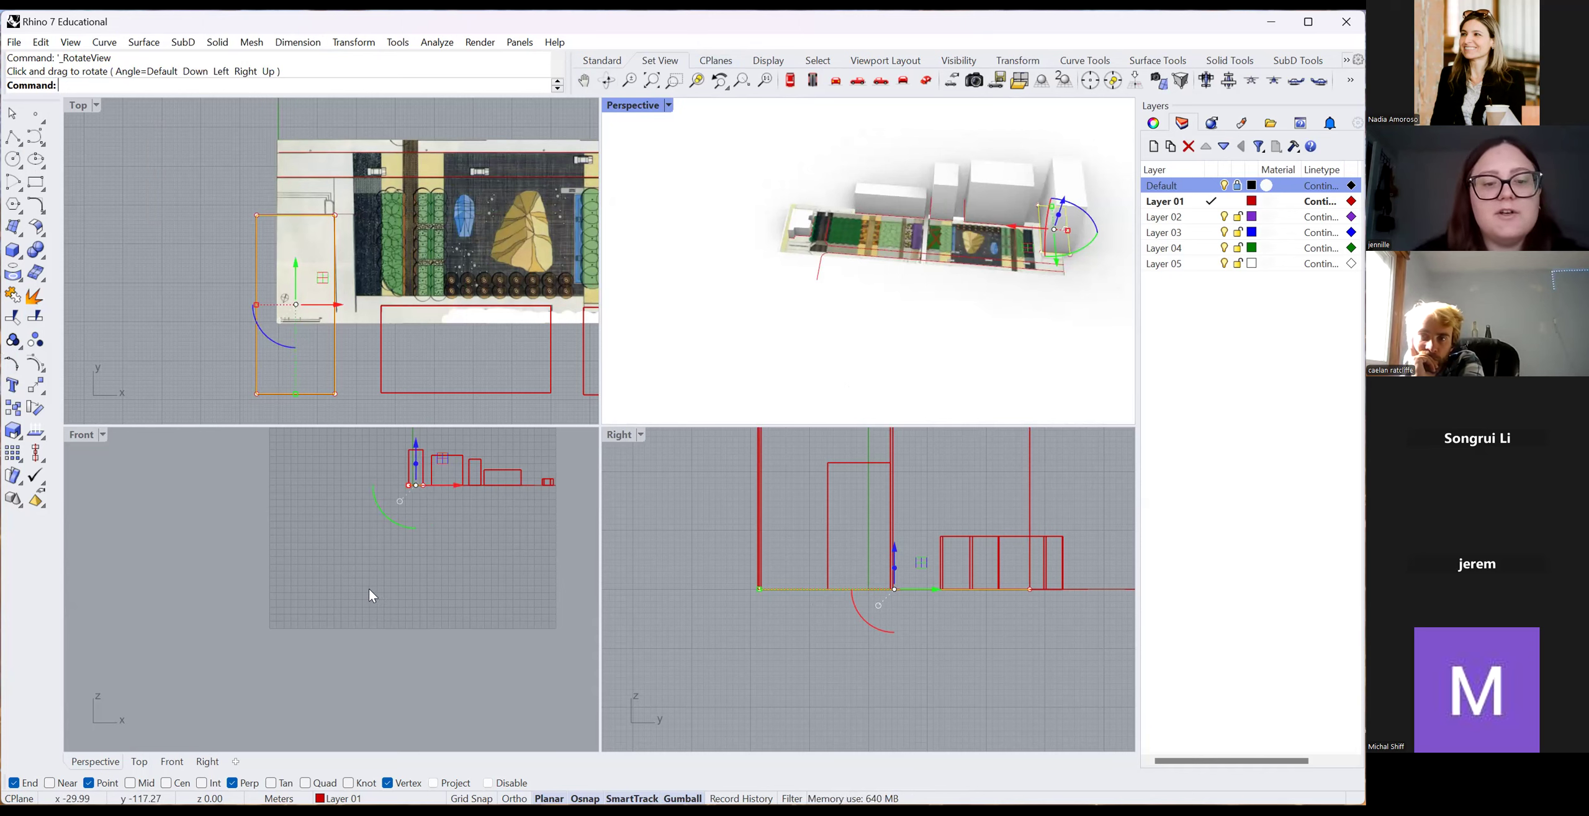
scroll(410, 608, "down", 4)
scroll(814, 315, "down", 2)
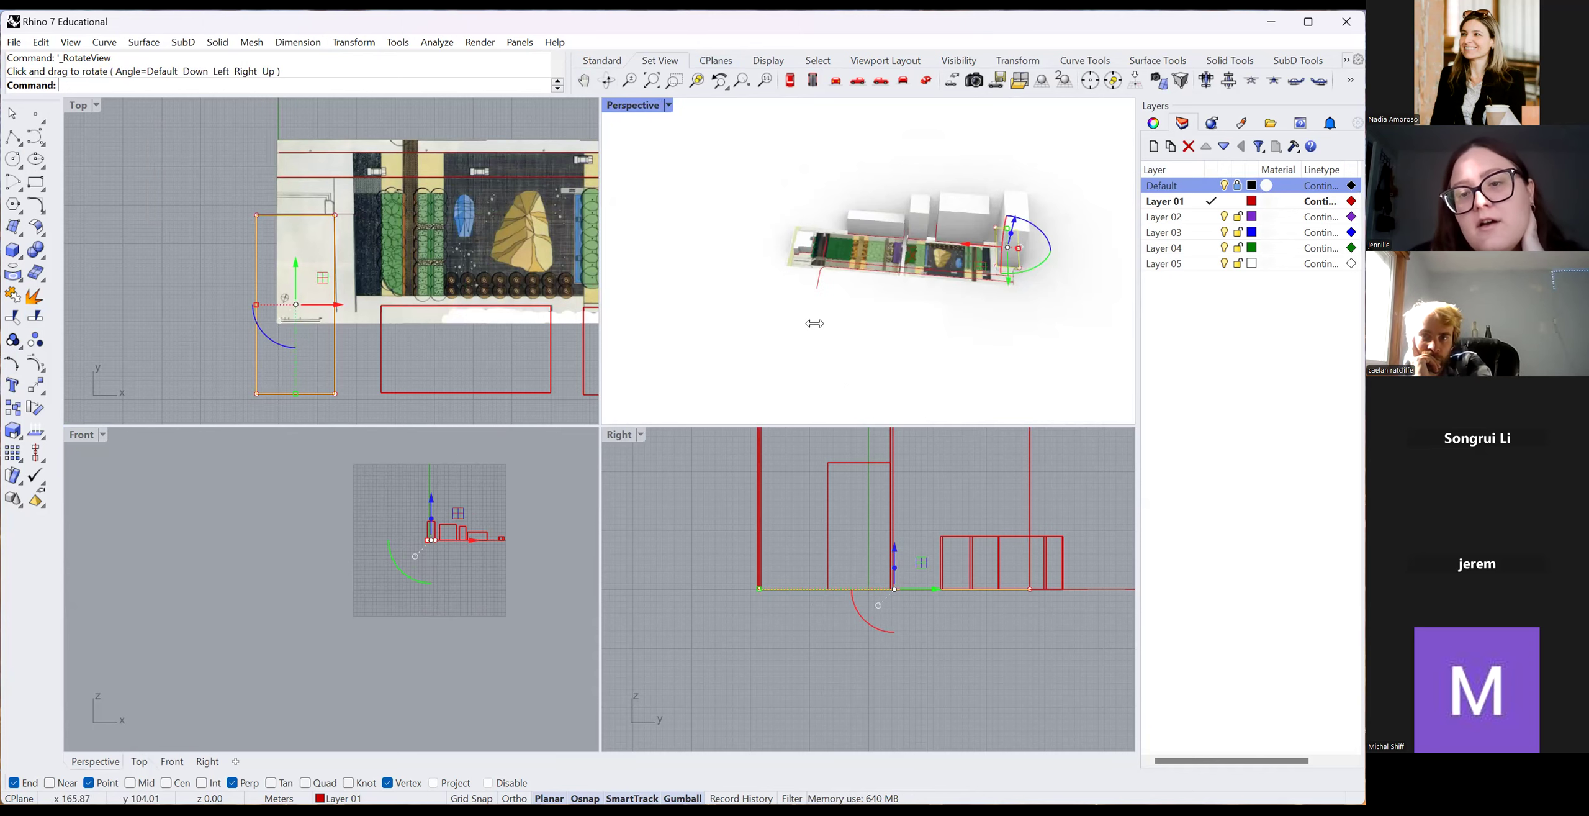
scroll(1060, 257, "up", 6)
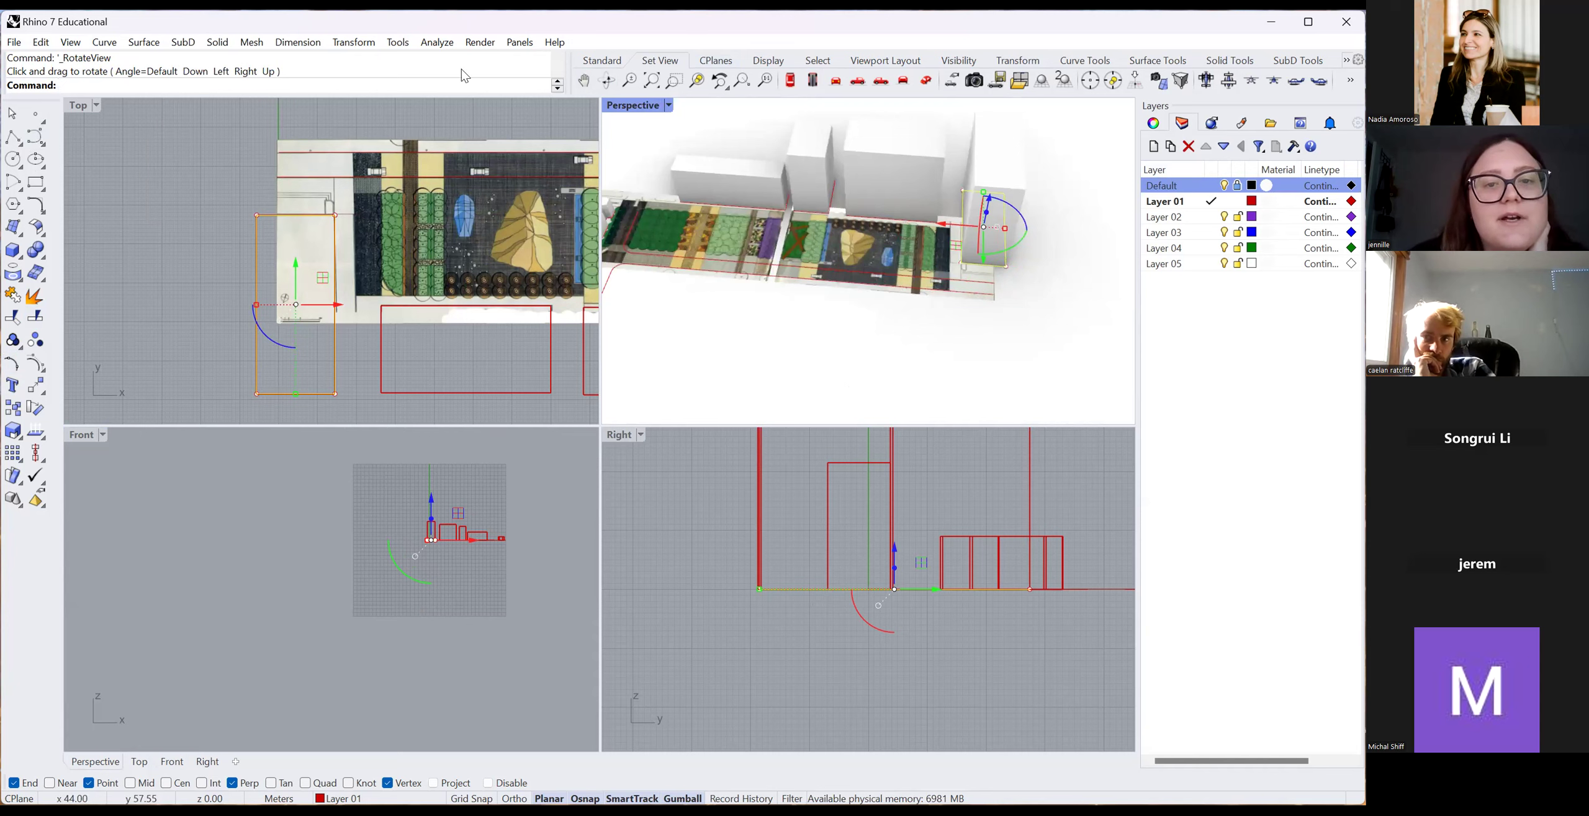
left_click(605, 82)
mouse_move(890, 374)
left_mouse_down()
mouse_move(895, 339)
mouse_move(986, 358)
mouse_move(784, 376)
mouse_move(878, 369)
left_mouse_up()
left_click(903, 348)
left_click(602, 83)
scroll(807, 217, "down", 5)
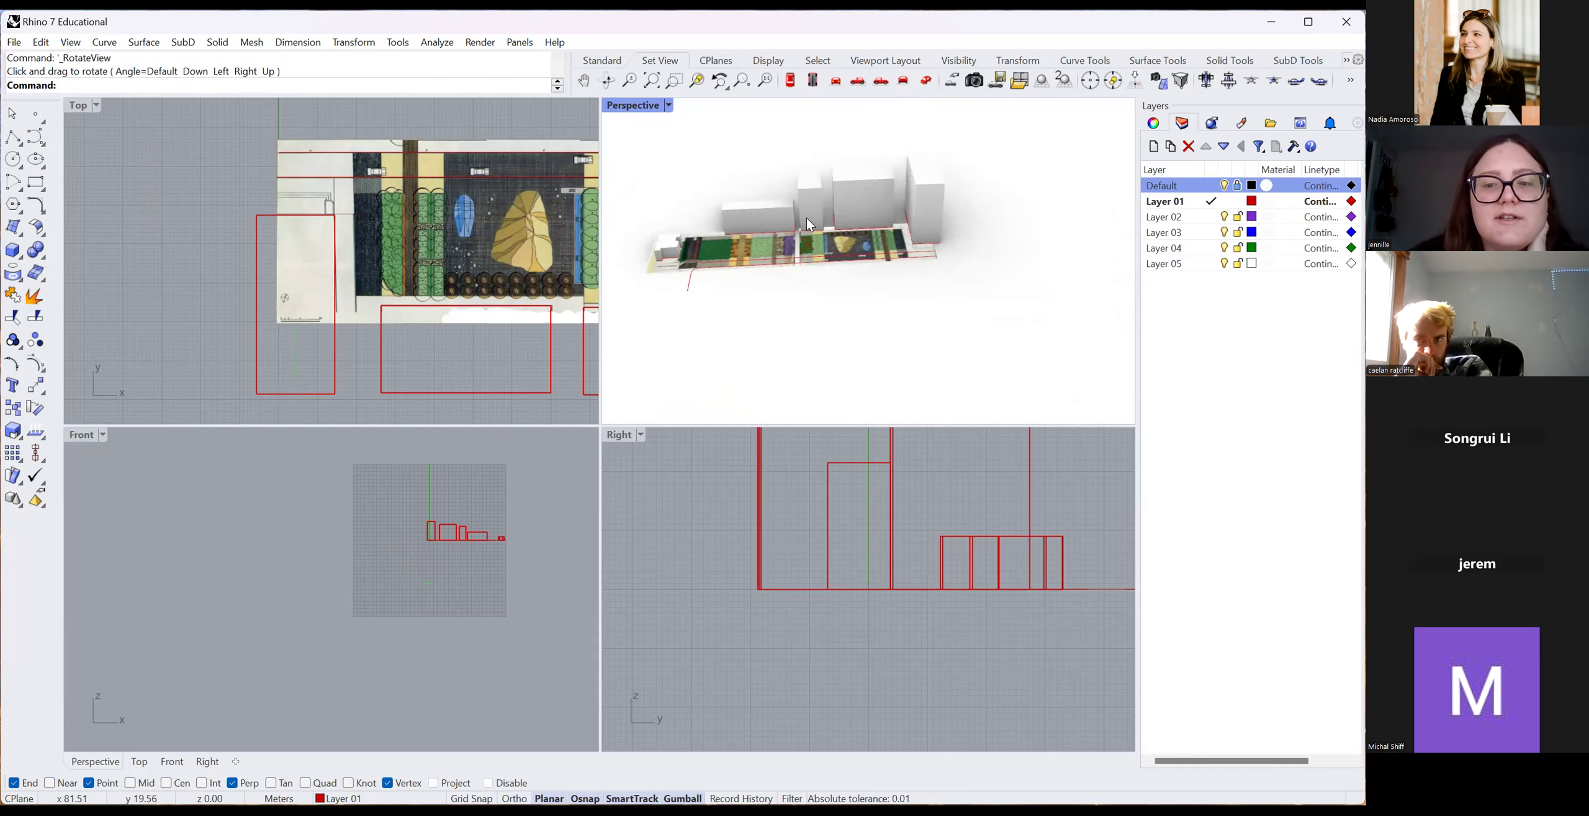
scroll(807, 218, "up", 9)
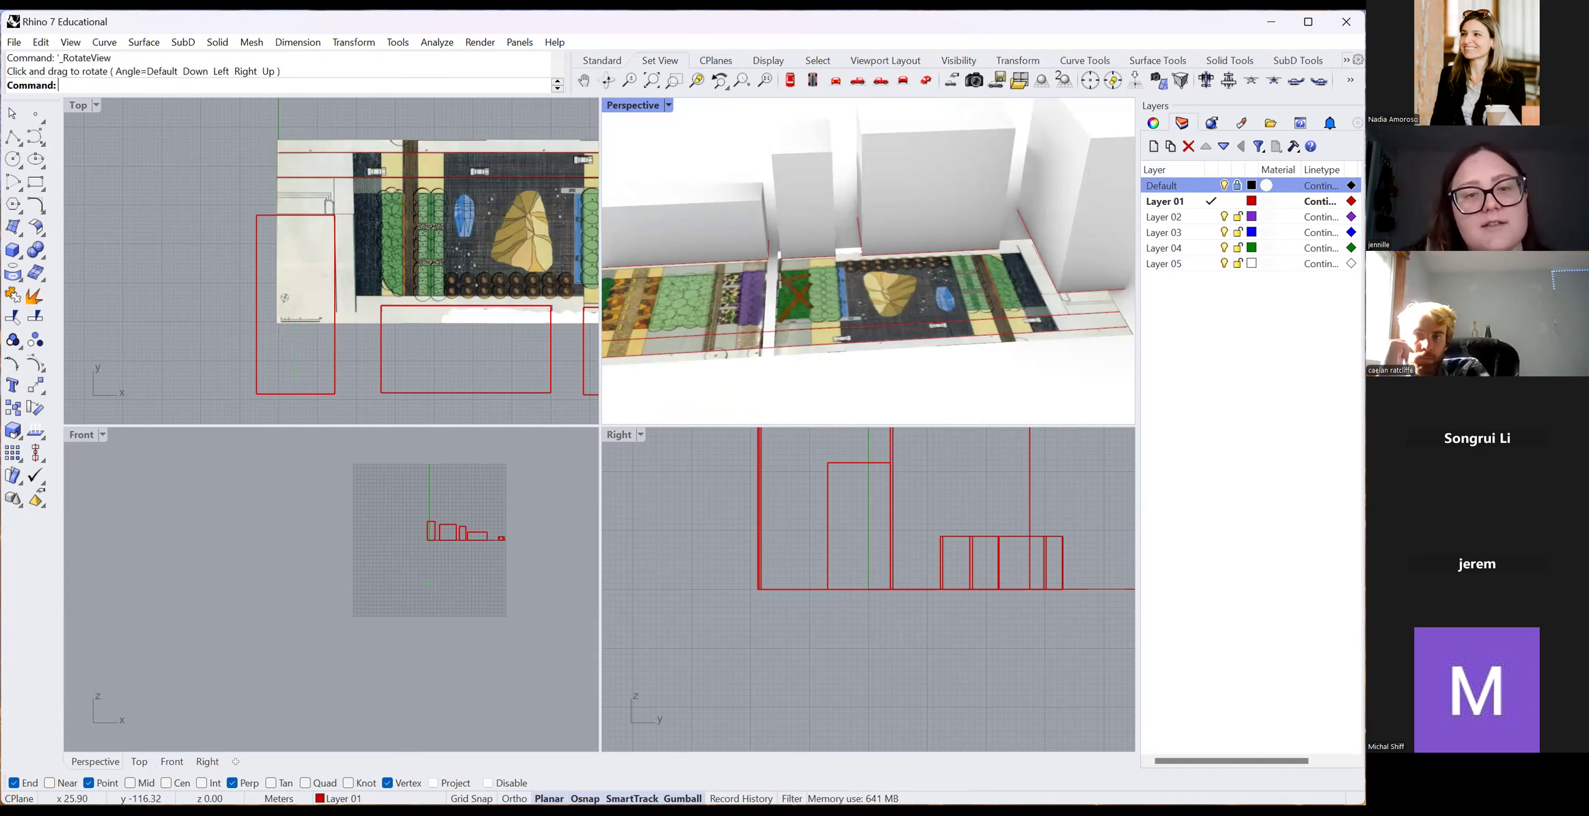
right_click_drag(1089, 401, 976, 366)
scroll(845, 242, "down", 5)
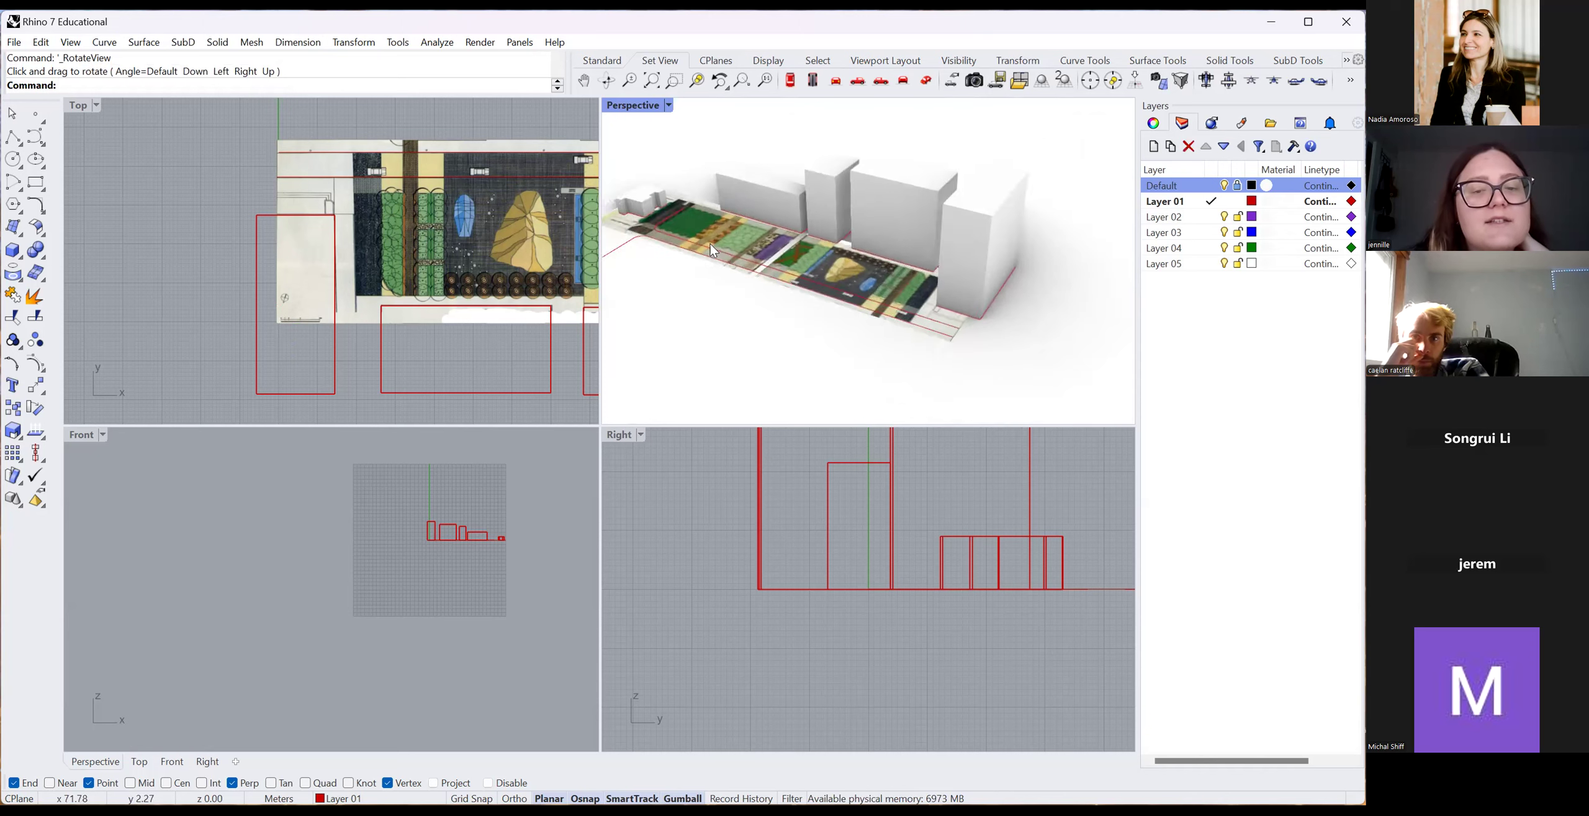
scroll(710, 243, "up", 7)
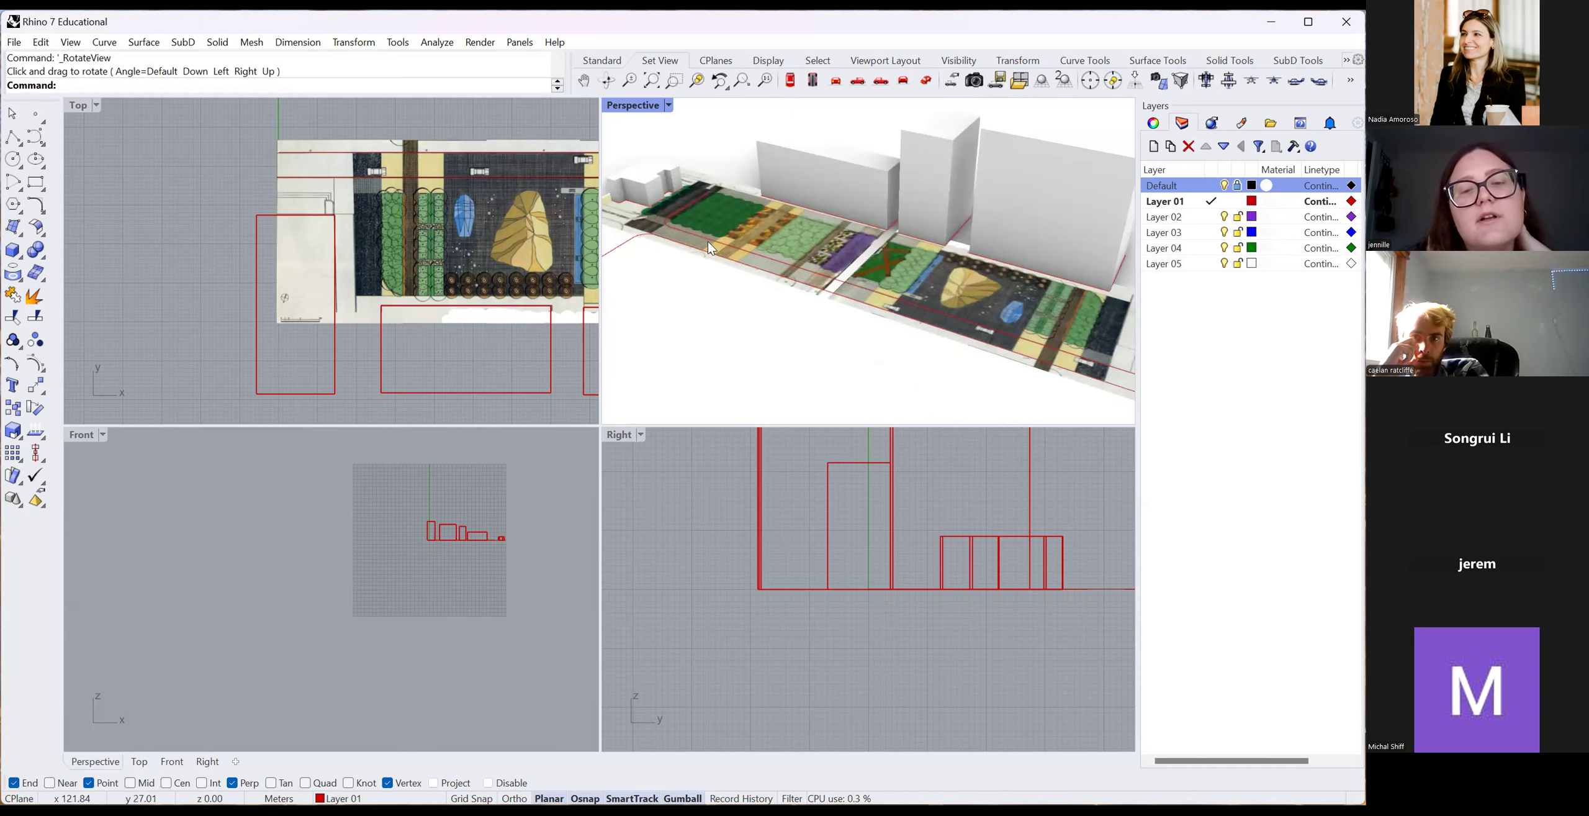
scroll(738, 239, "down", 2)
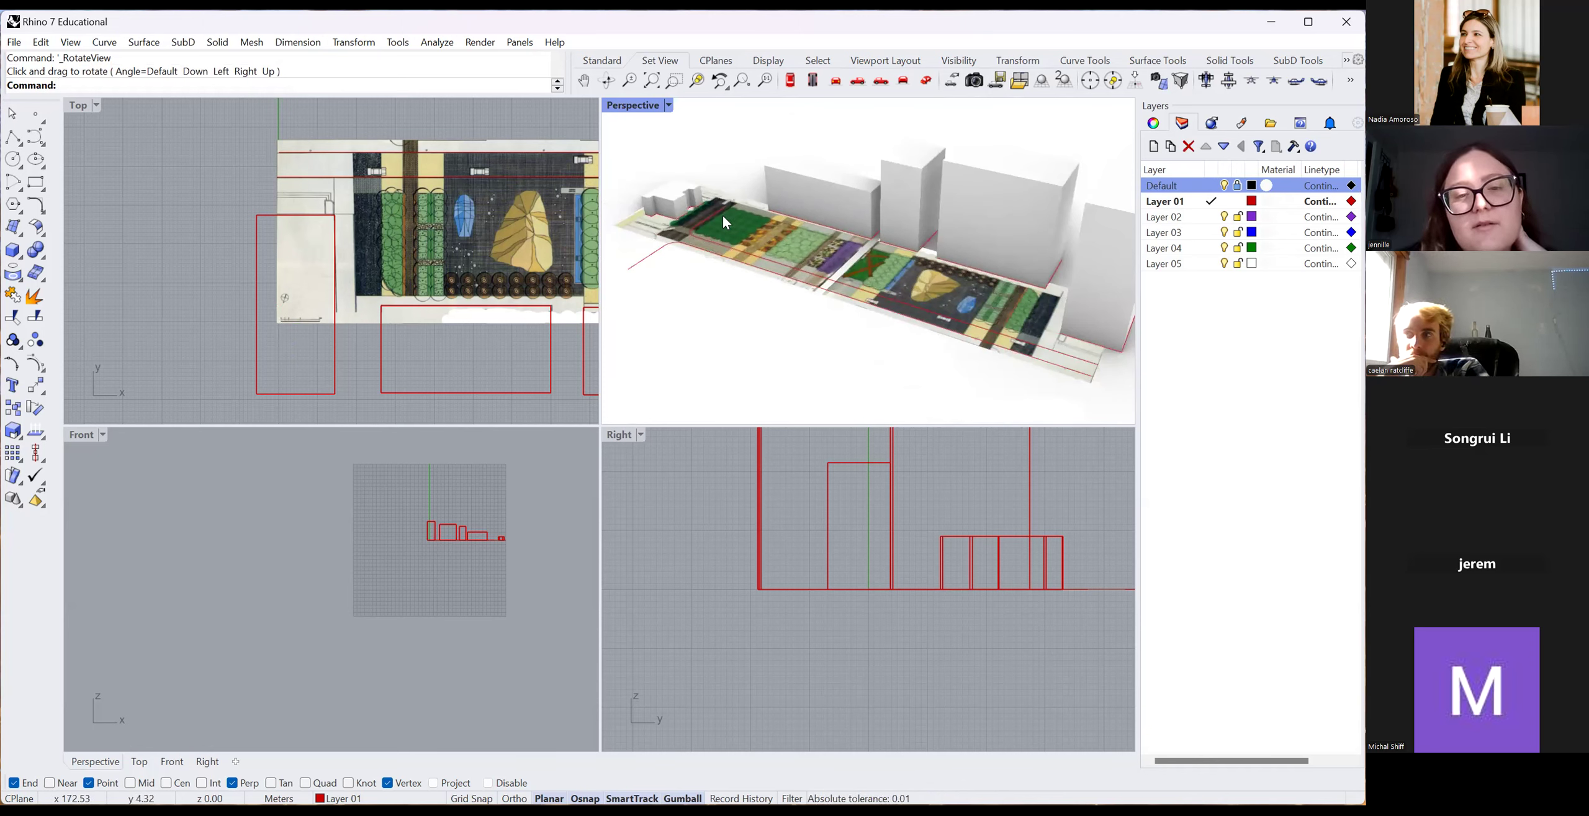
scroll(723, 214, "down", 3)
scroll(829, 224, "up", 6)
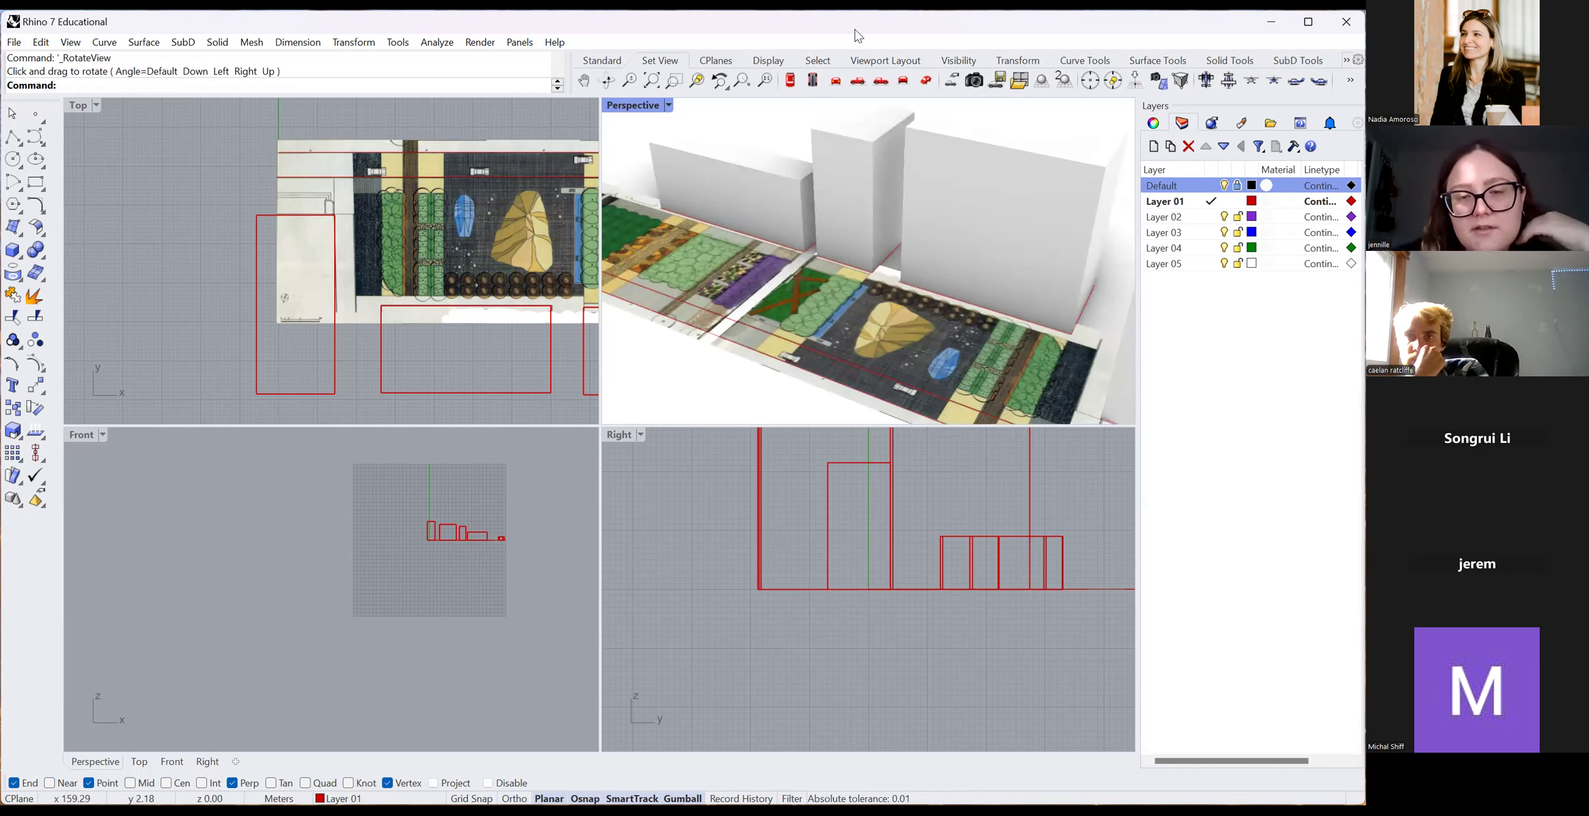
scroll(832, 296, "down", 3)
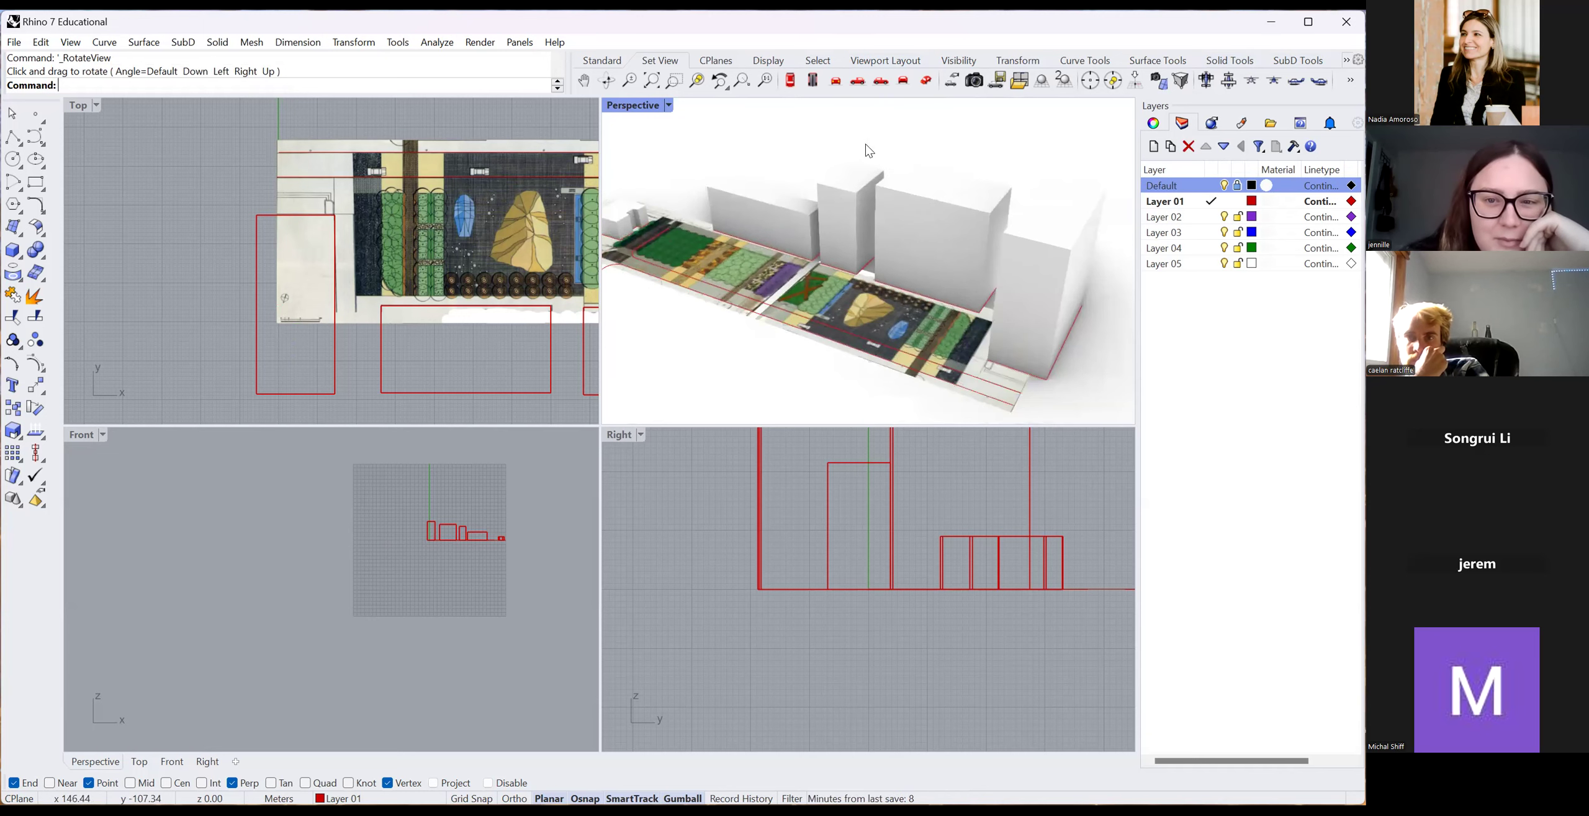
scroll(870, 180, "up", 4)
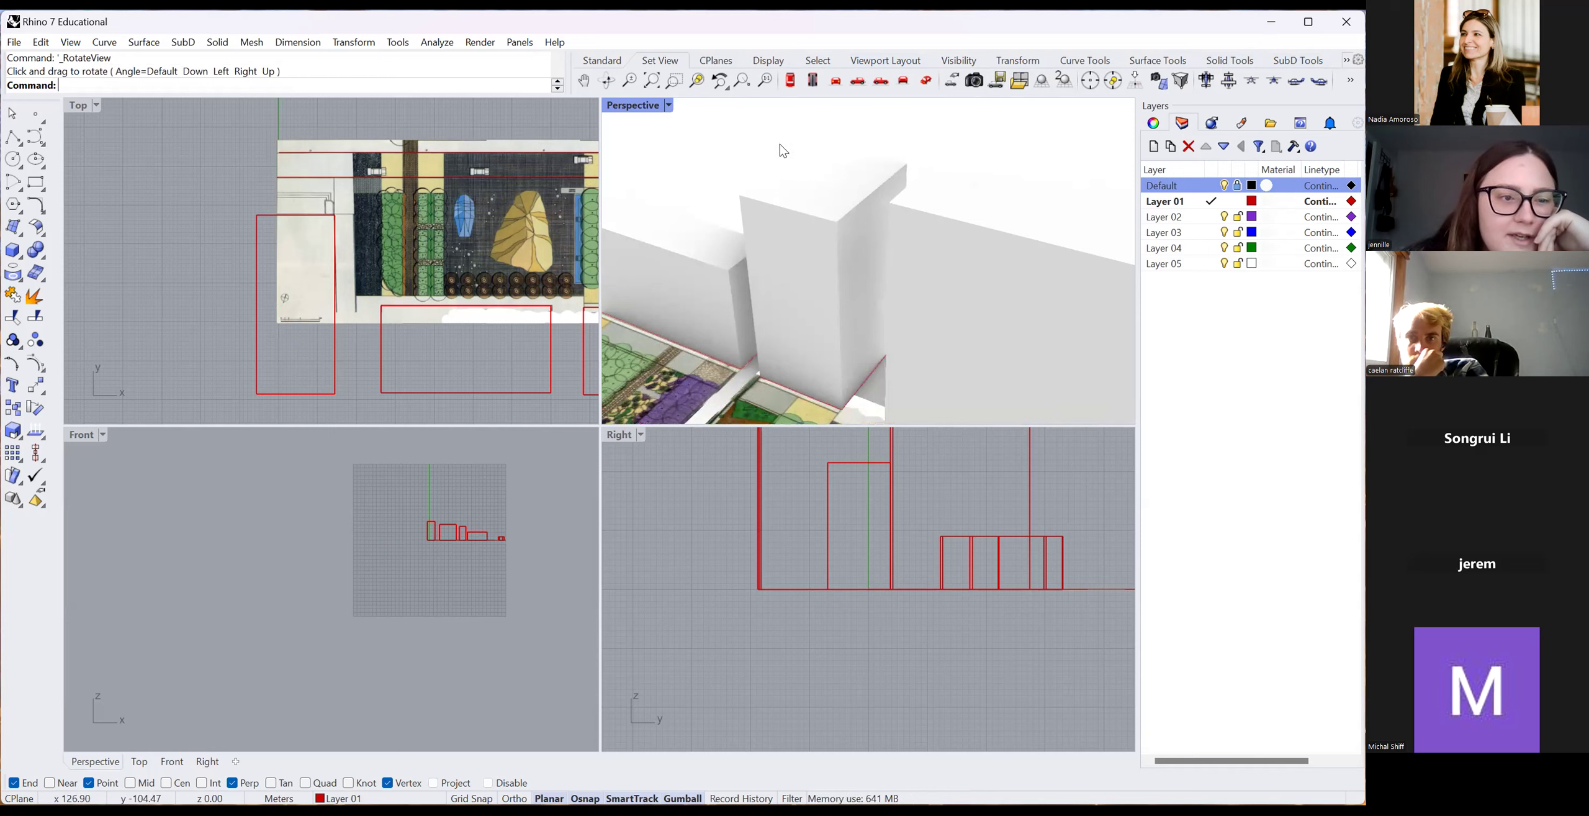
scroll(377, 410, "down", 4)
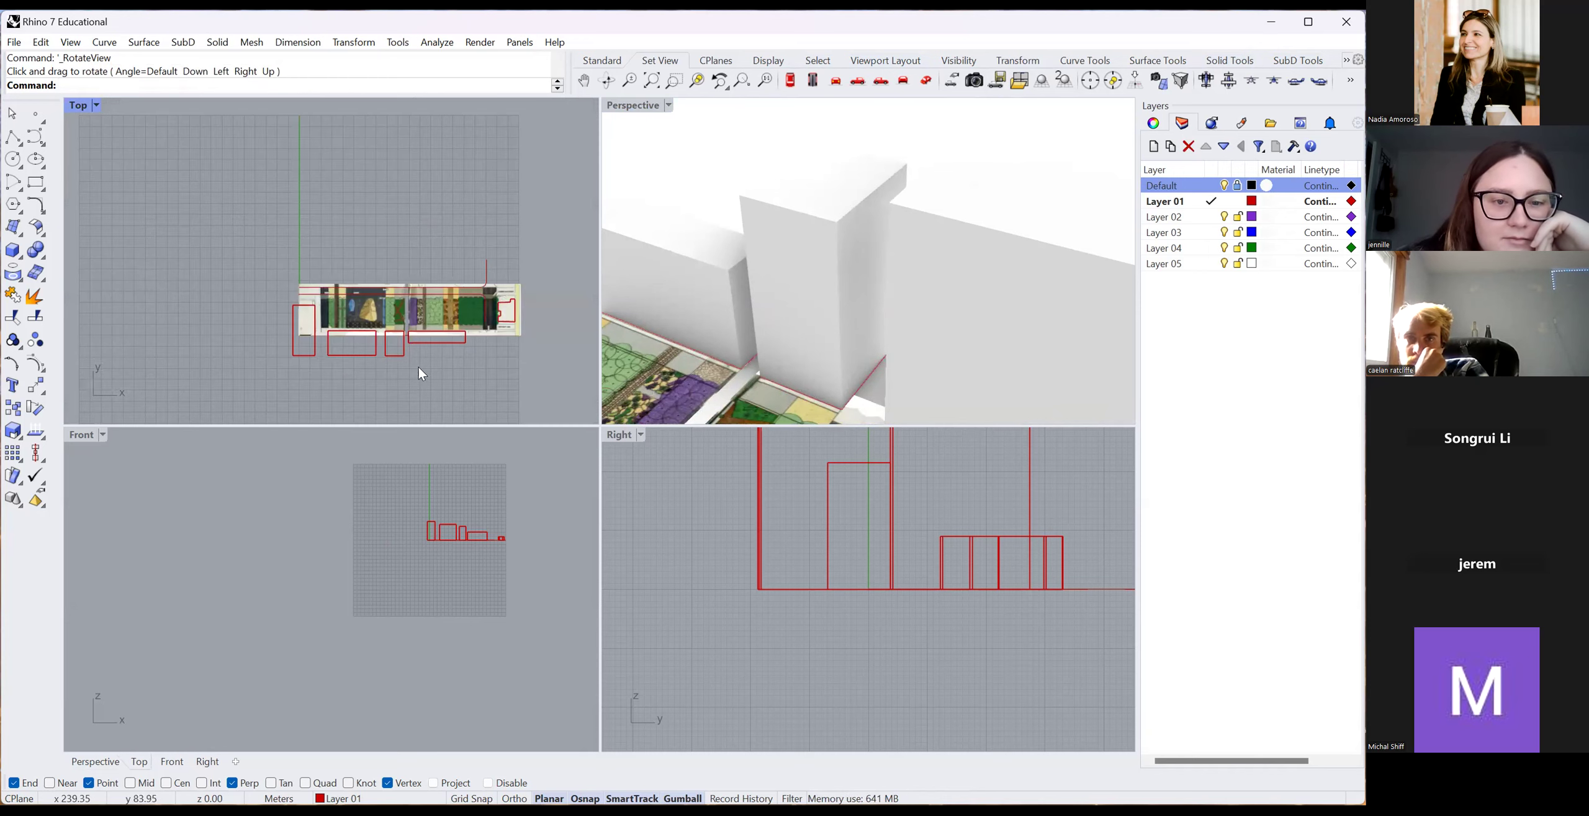
scroll(308, 356, "down", 4)
scroll(268, 335, "up", 4)
right_click_drag(750, 242, 918, 206)
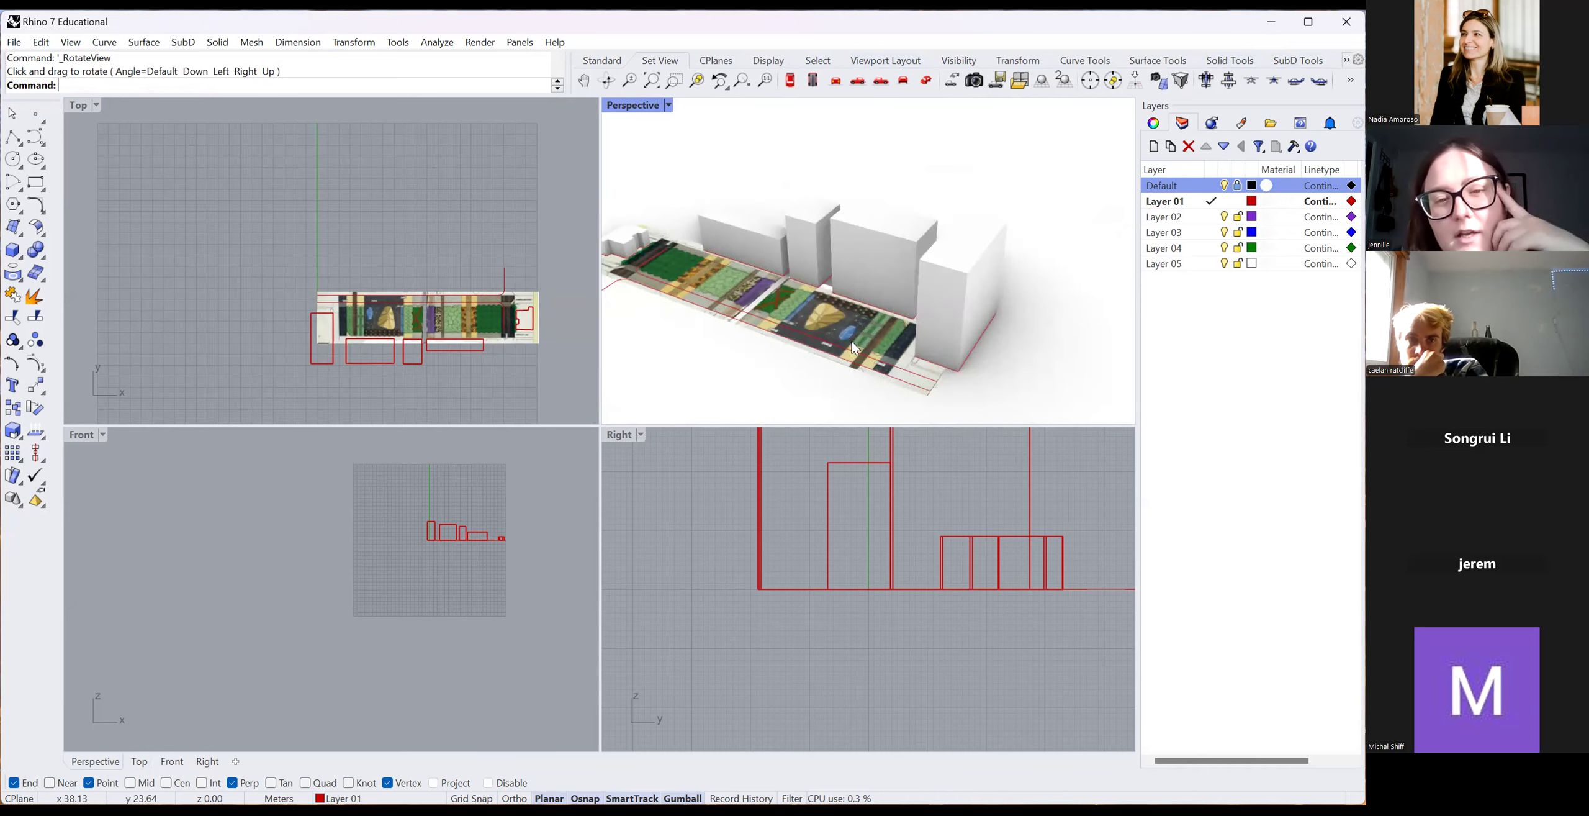
scroll(826, 364, "down", 5)
scroll(712, 353, "up", 9)
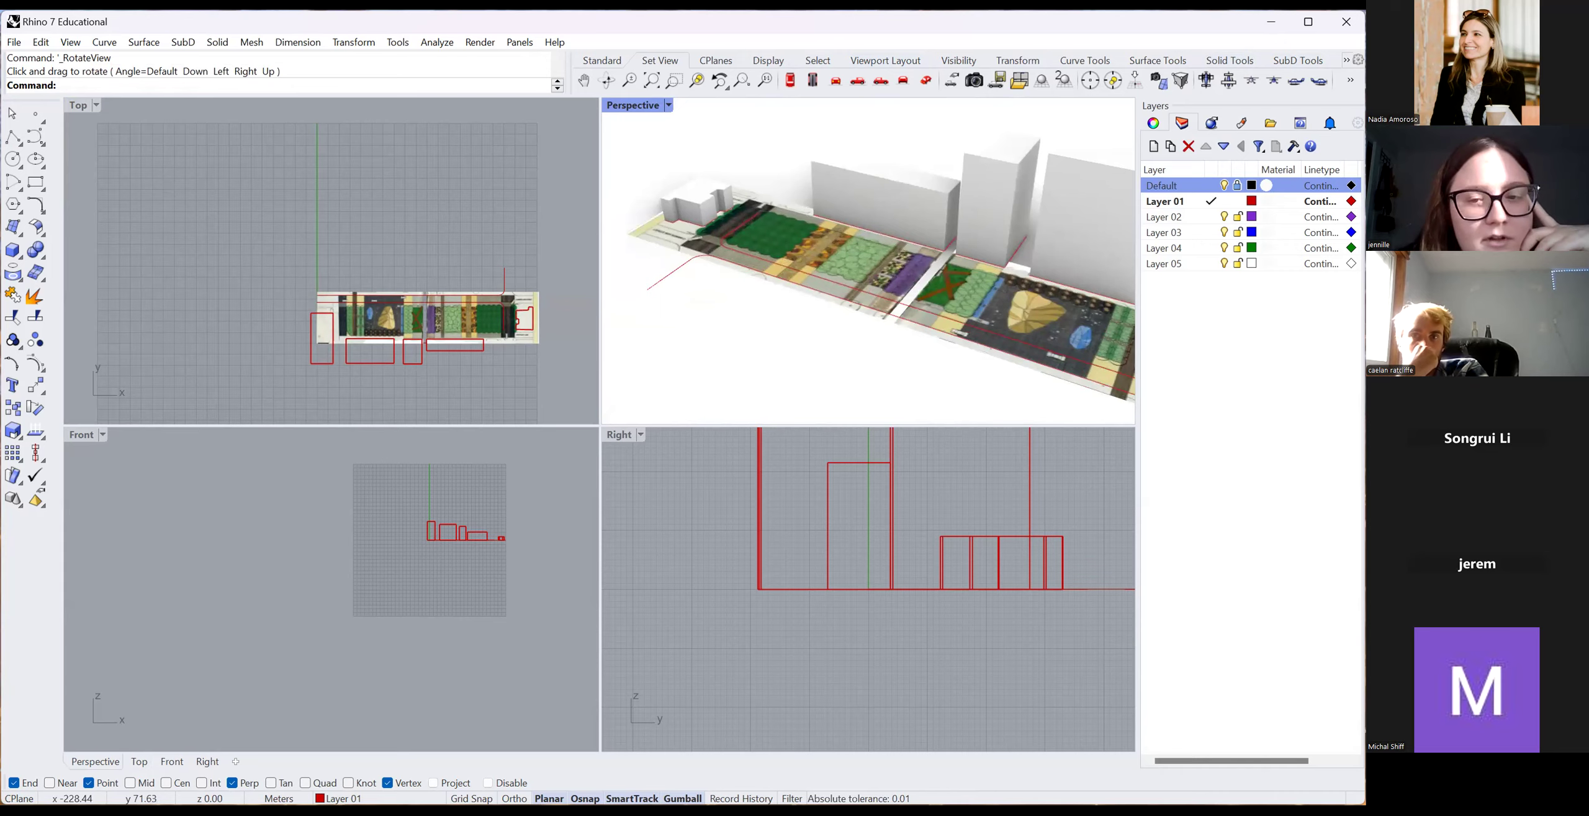
scroll(799, 266, "up", 5)
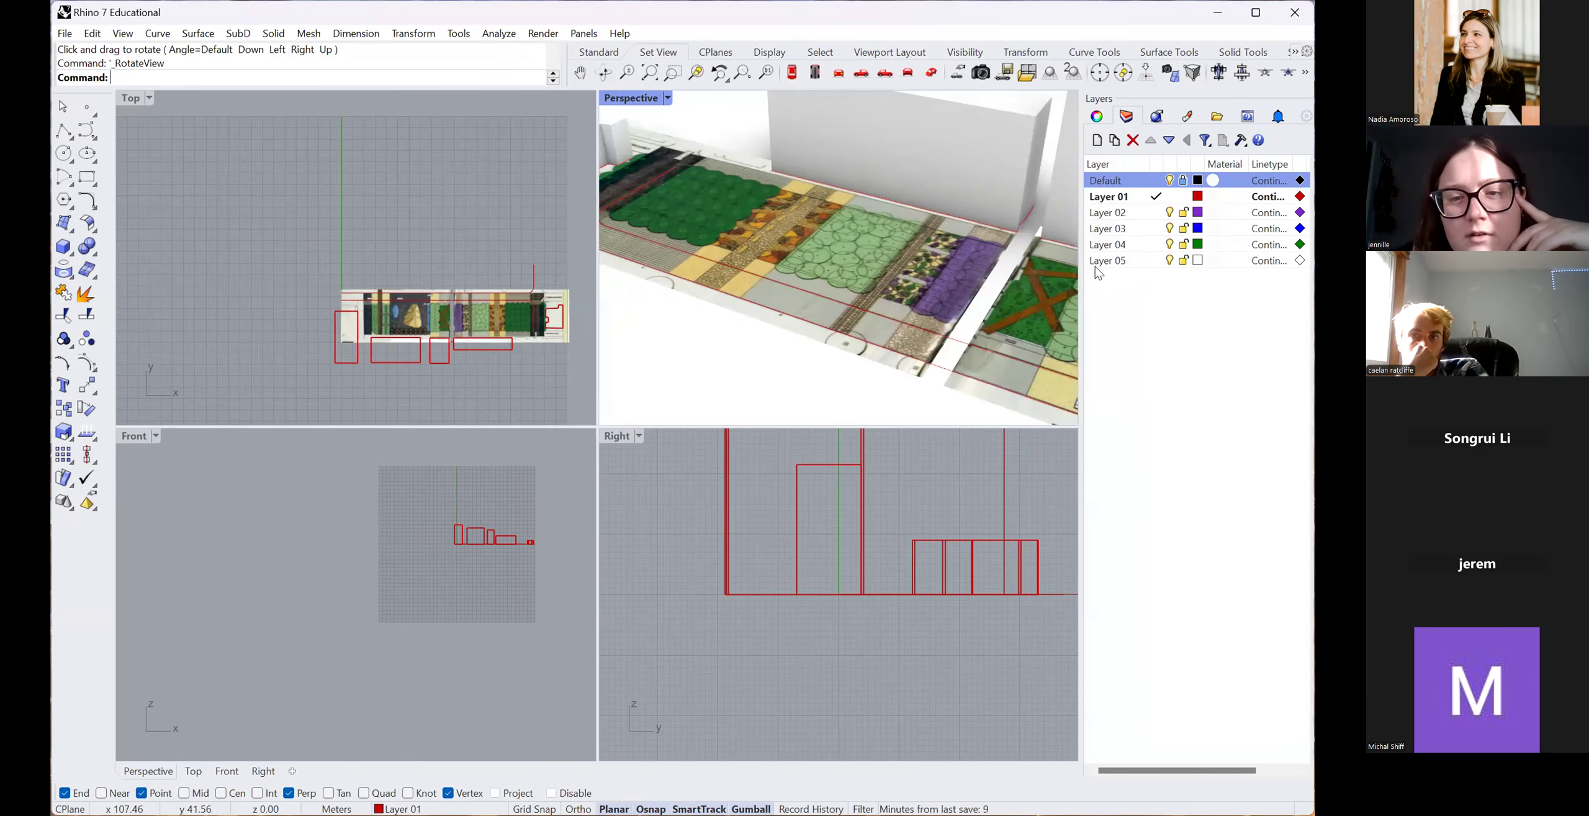
scroll(939, 250, "down", 3)
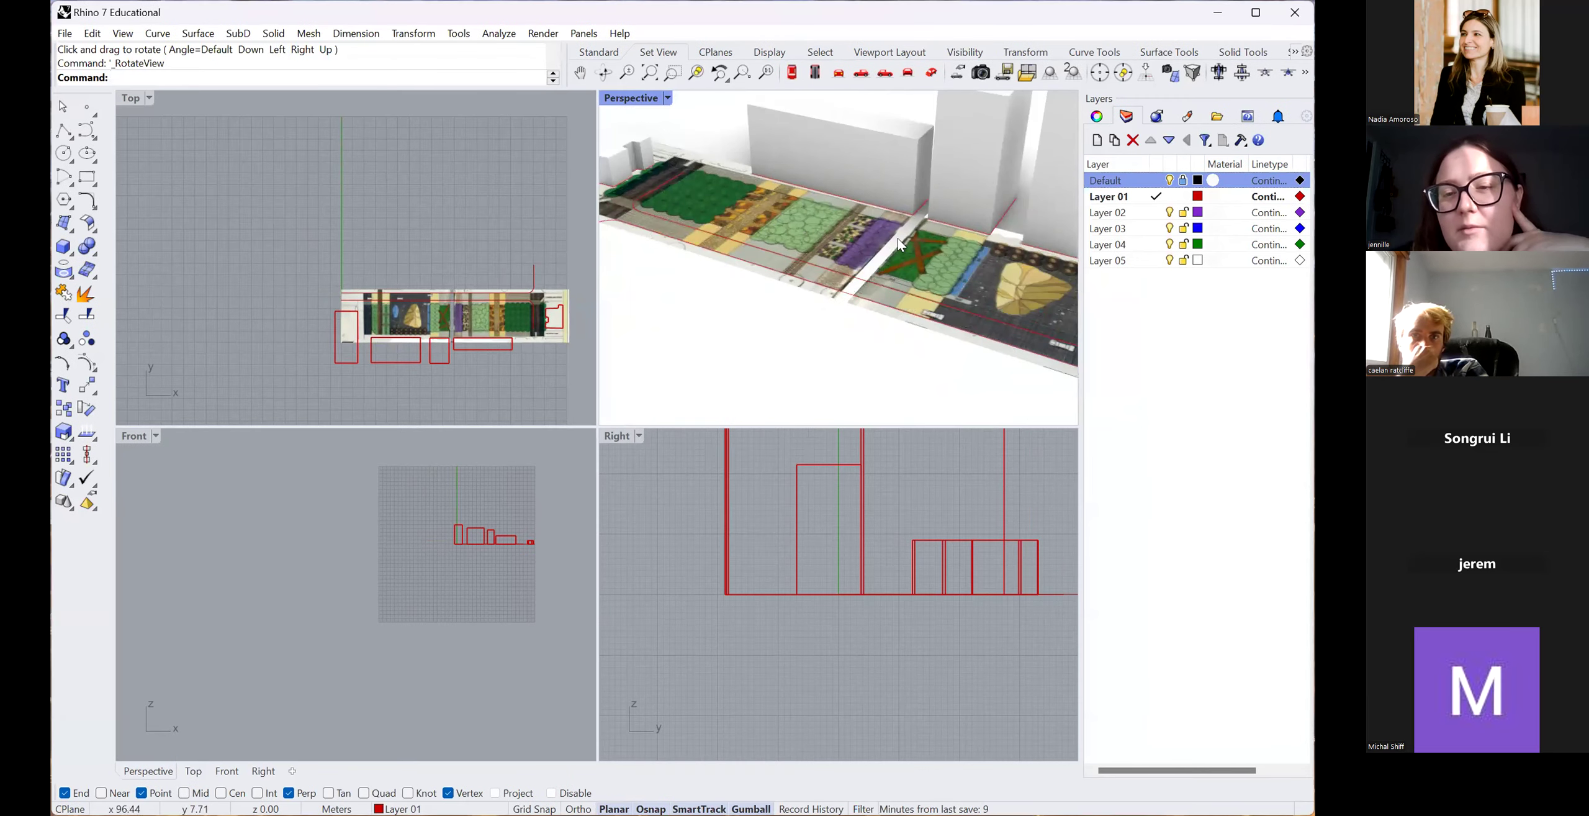
scroll(343, 316, "down", 3)
scroll(391, 311, "up", 5)
scroll(217, 309, "up", 2)
scroll(397, 554, "up", 2)
scroll(382, 552, "up", 6)
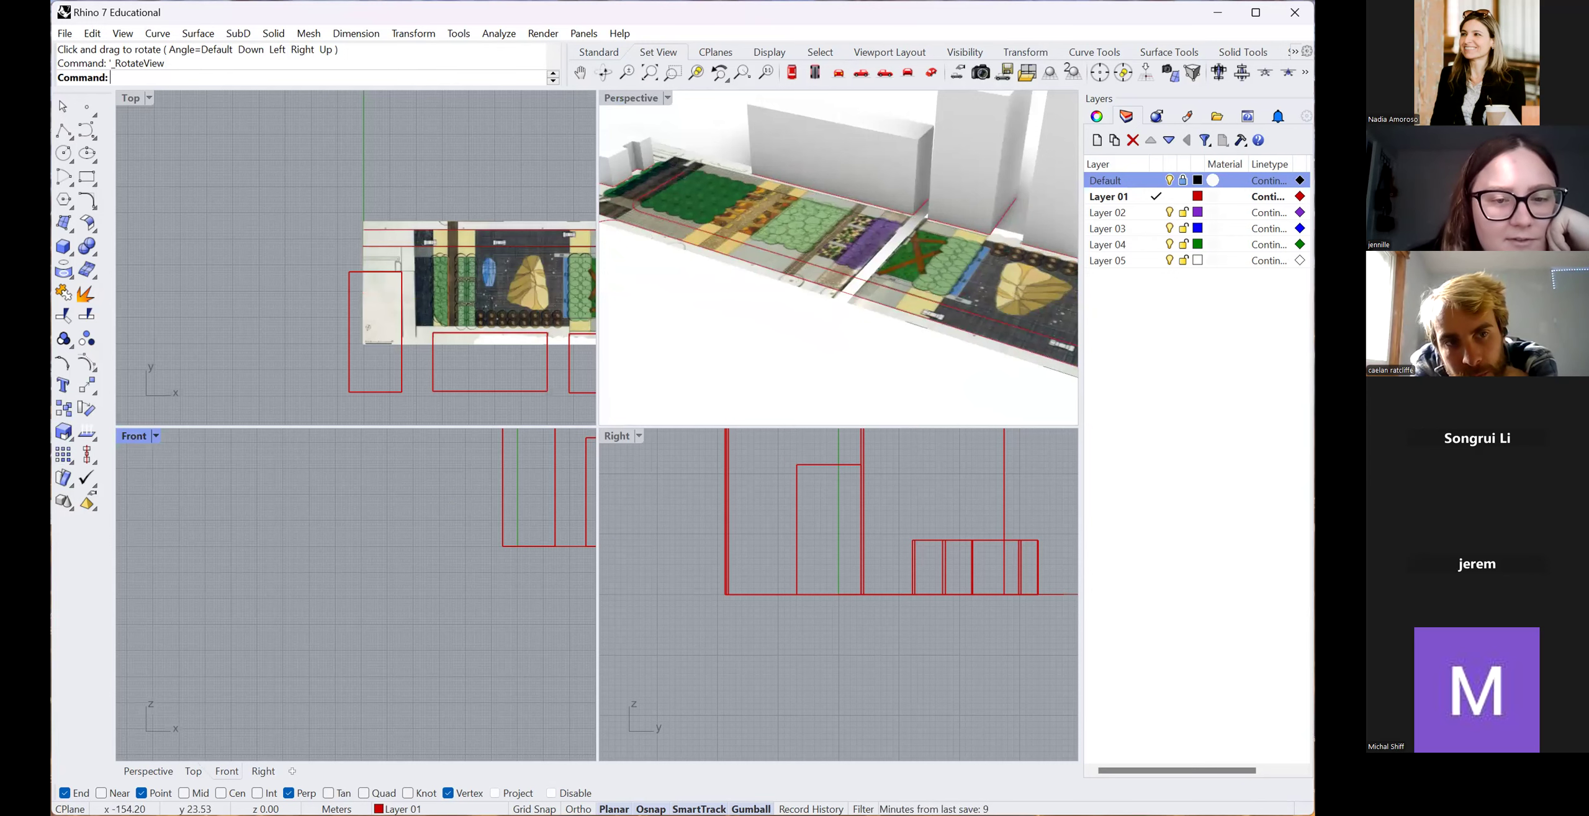
left_click_drag(51, 435, 44, 435)
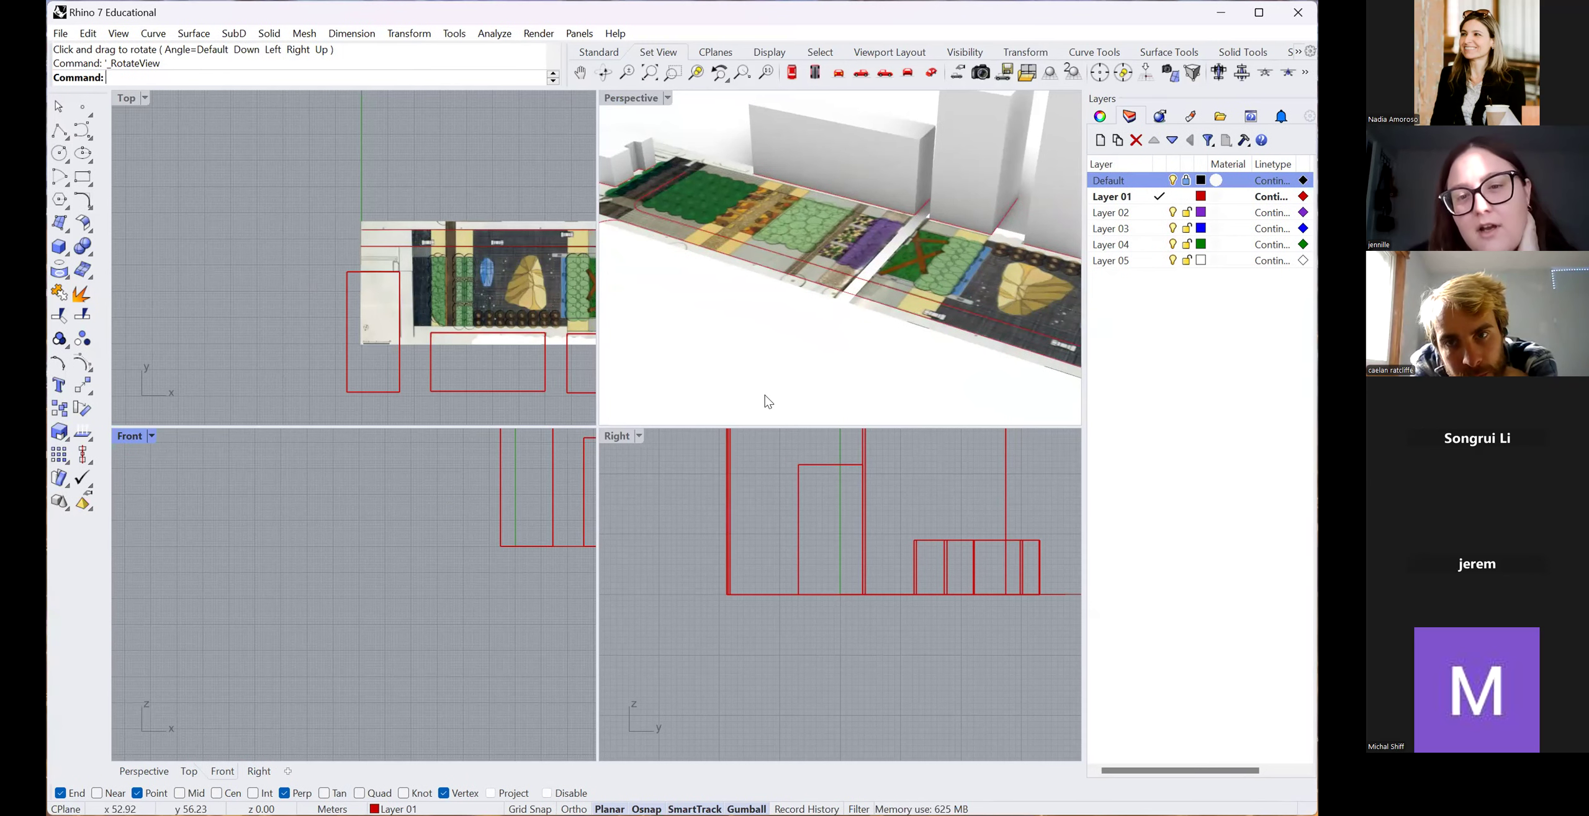
right_click_drag(765, 395, 725, 296)
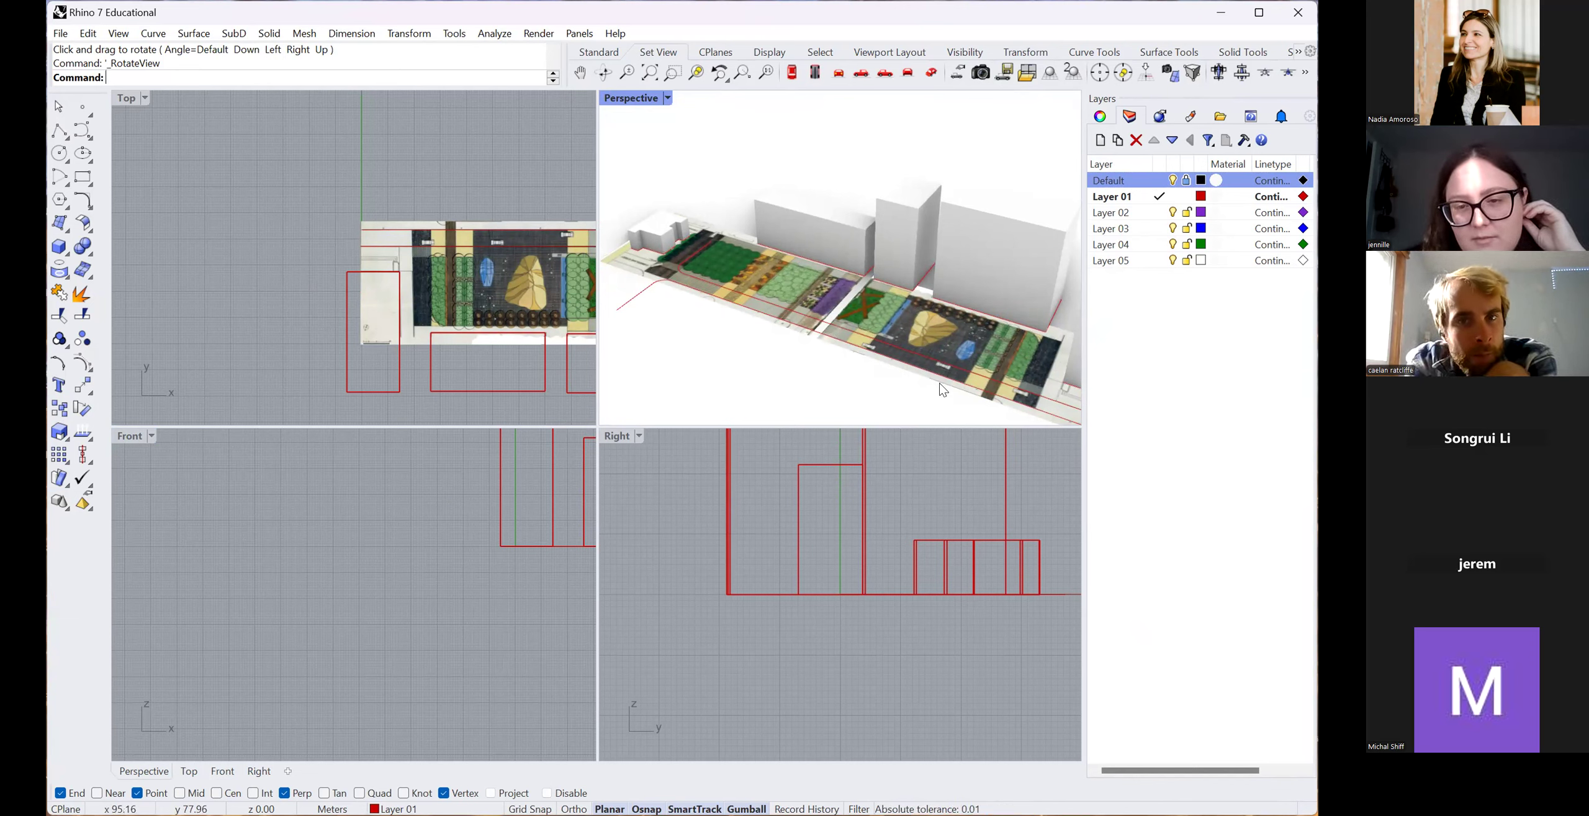
scroll(863, 304, "up", 6)
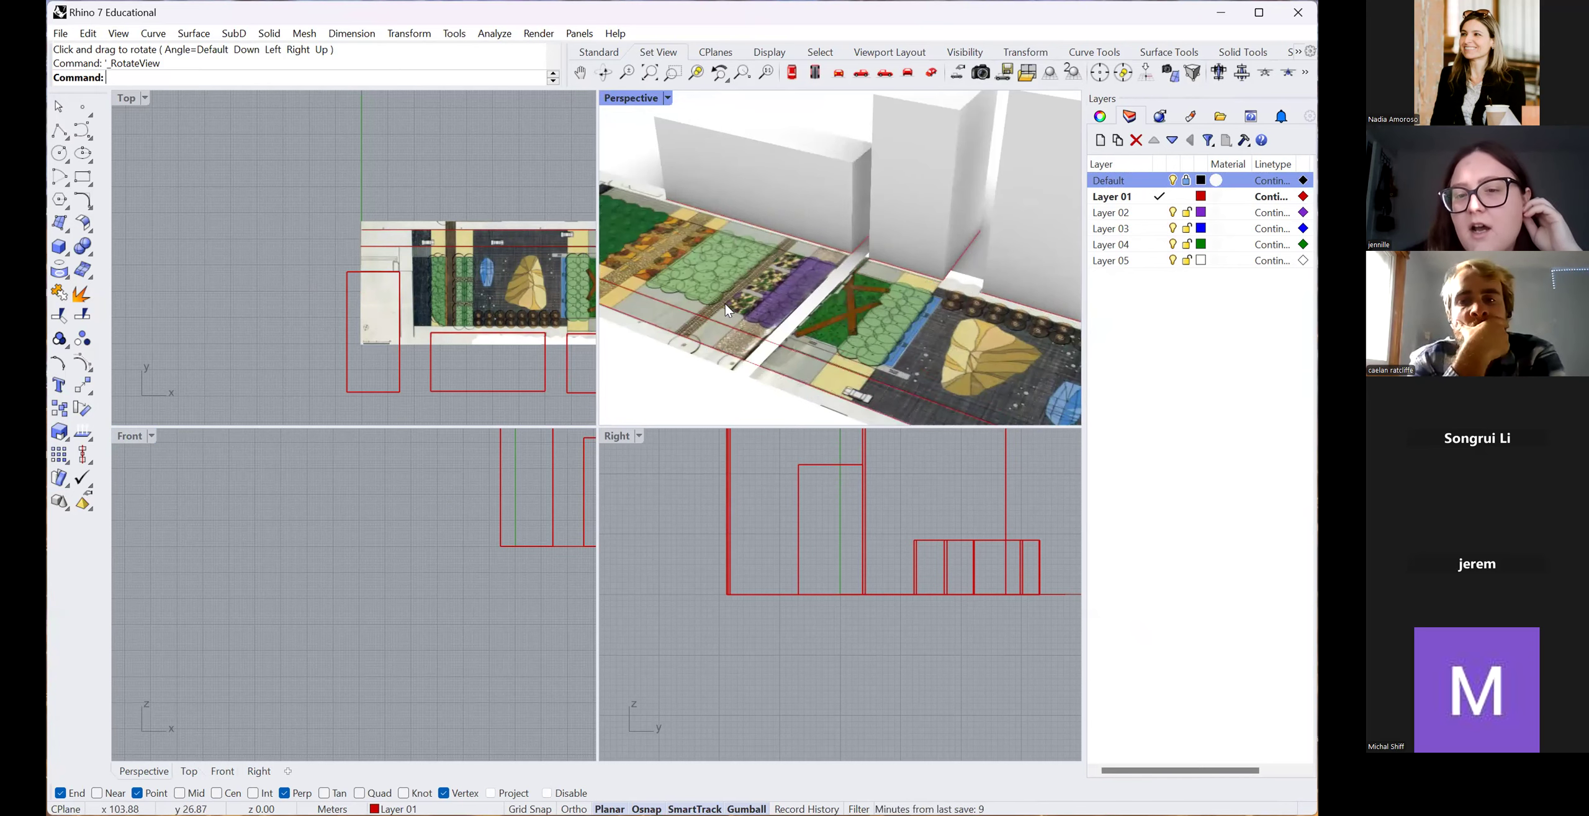
scroll(850, 335, "down", 5)
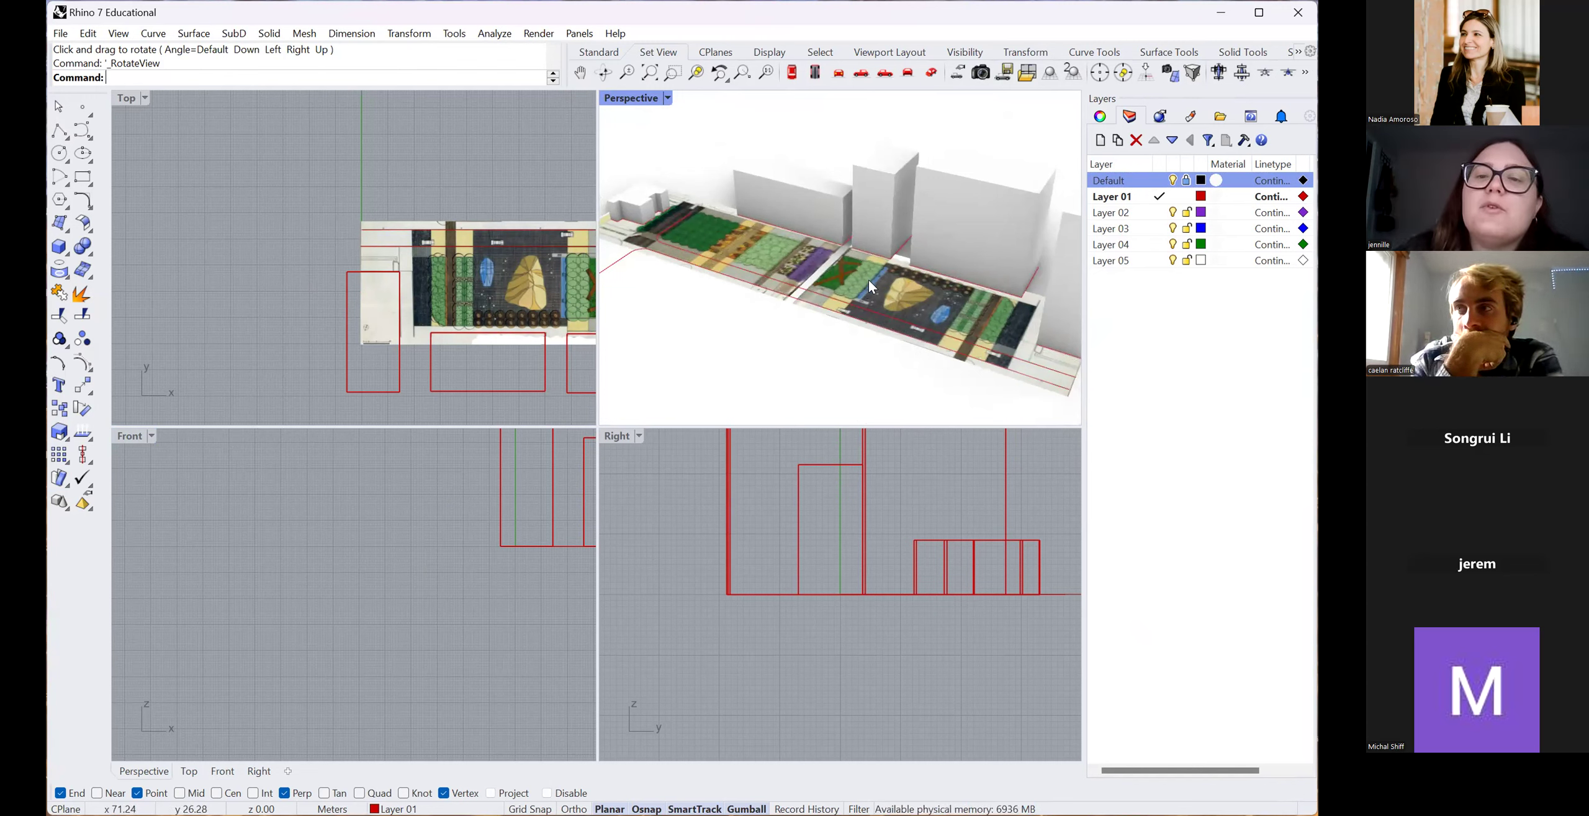
scroll(869, 279, "up", 4)
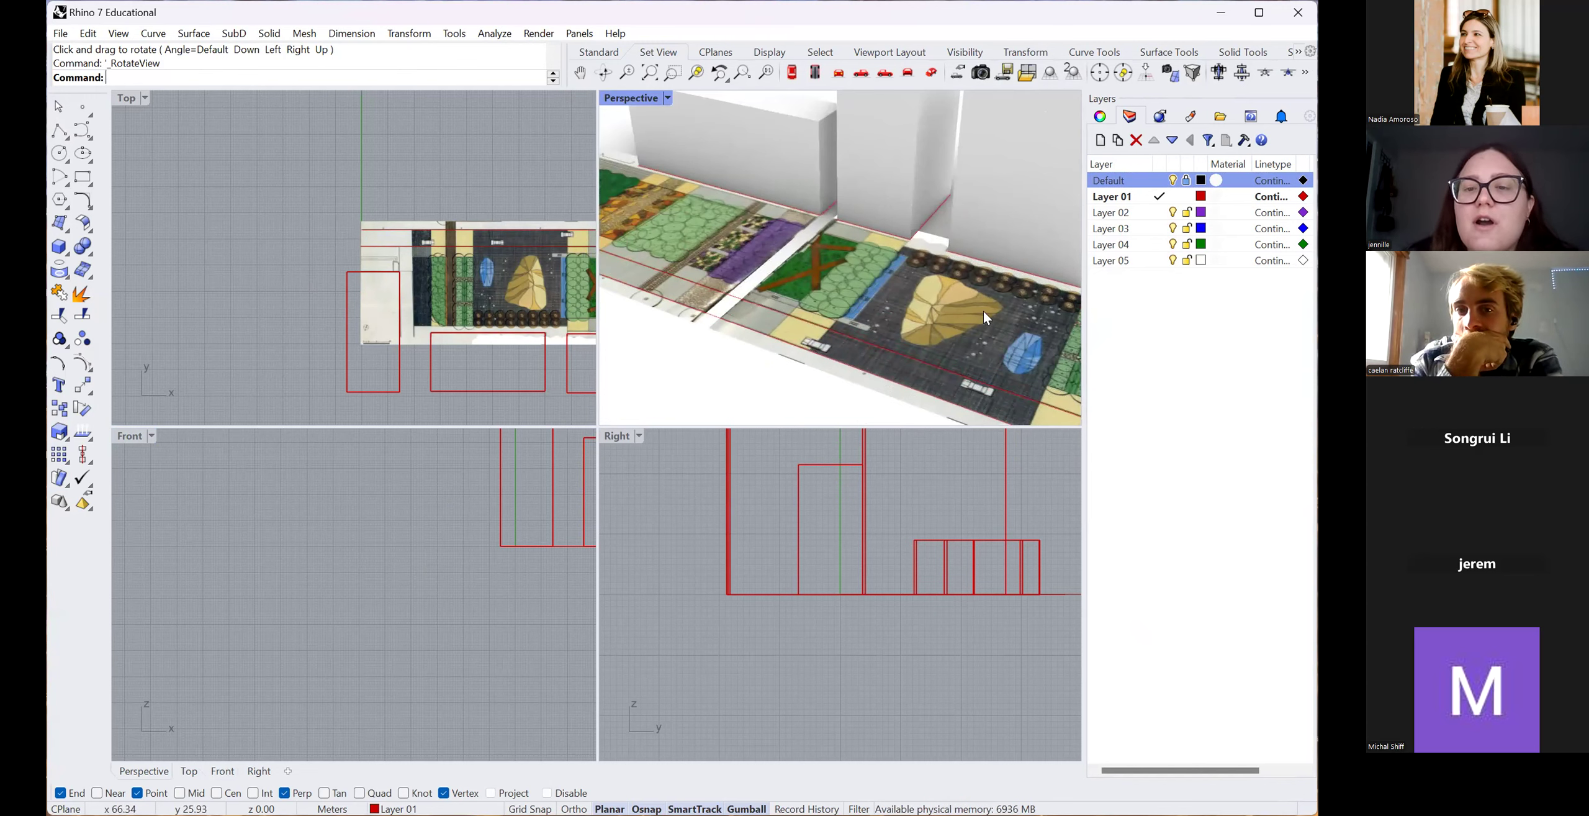
scroll(984, 311, "down", 4)
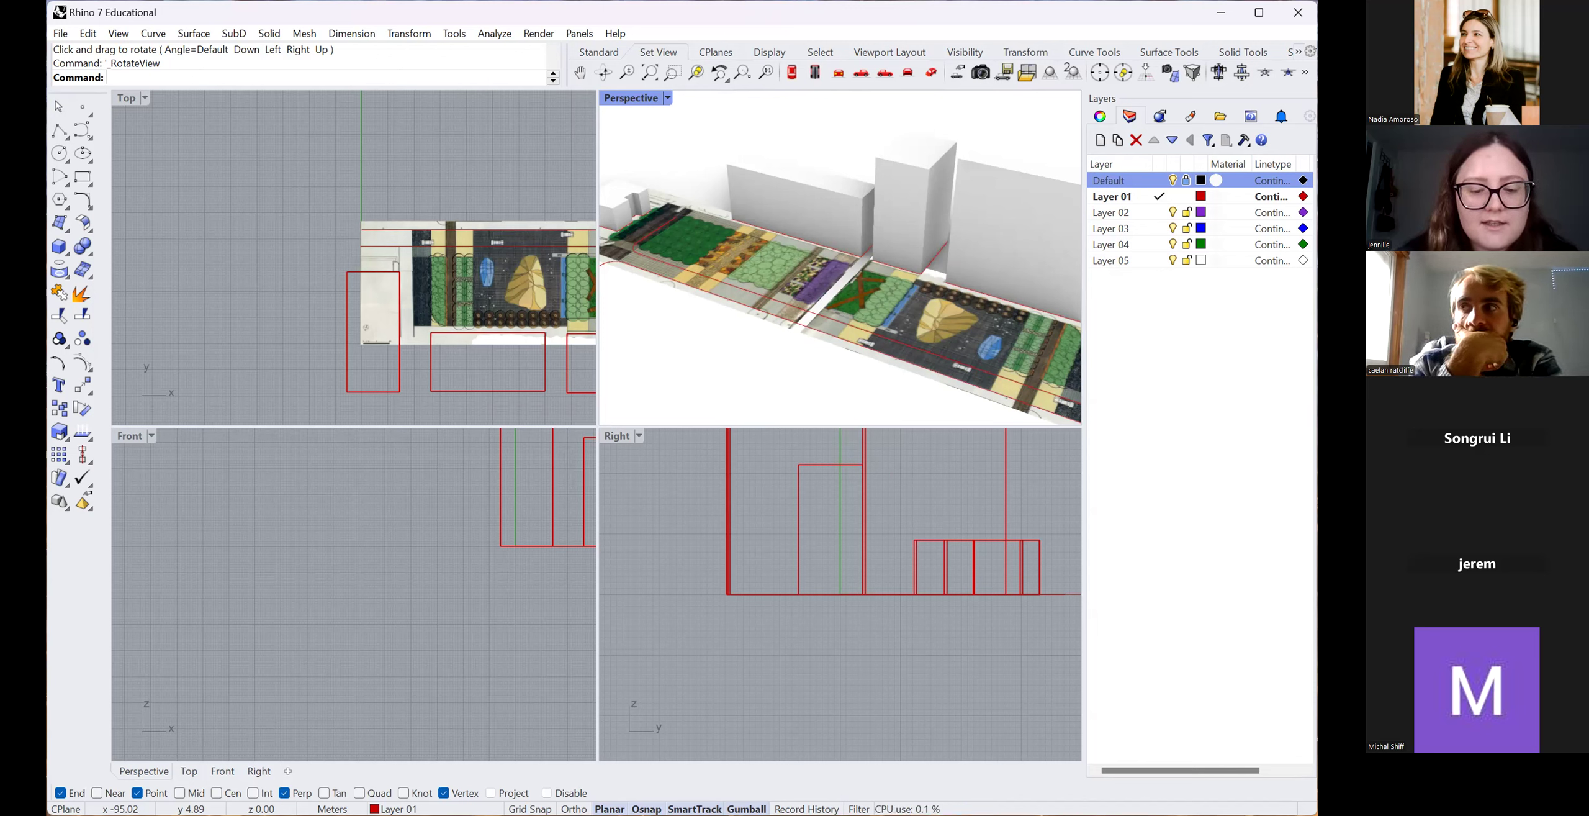
left_click(184, 203)
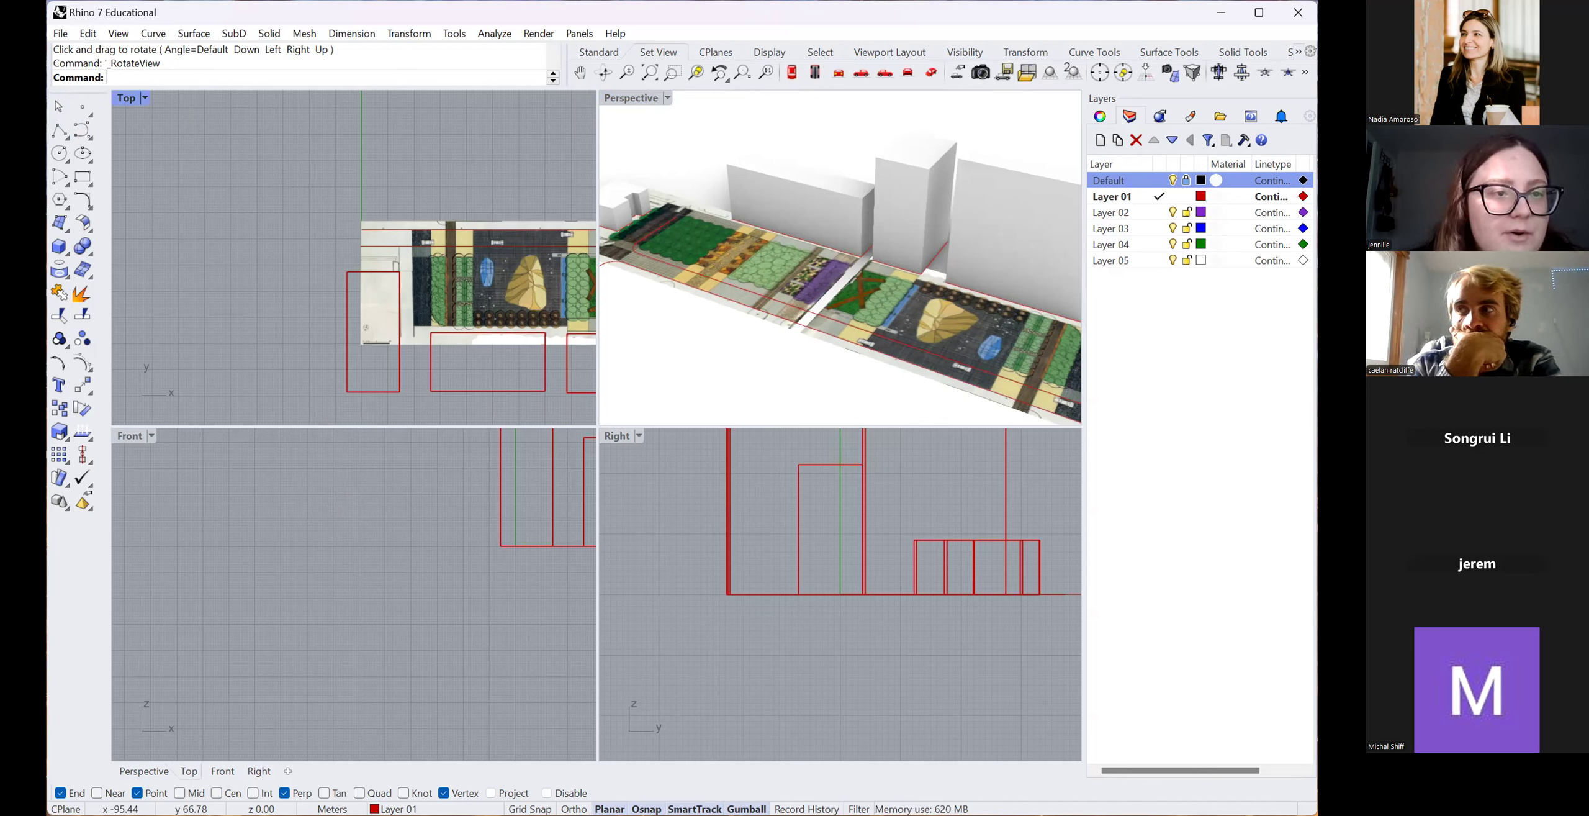
Maximize the window and zoom the Top view out to show the whole garden strip.
left_click_drag(47, 159, 2, 159)
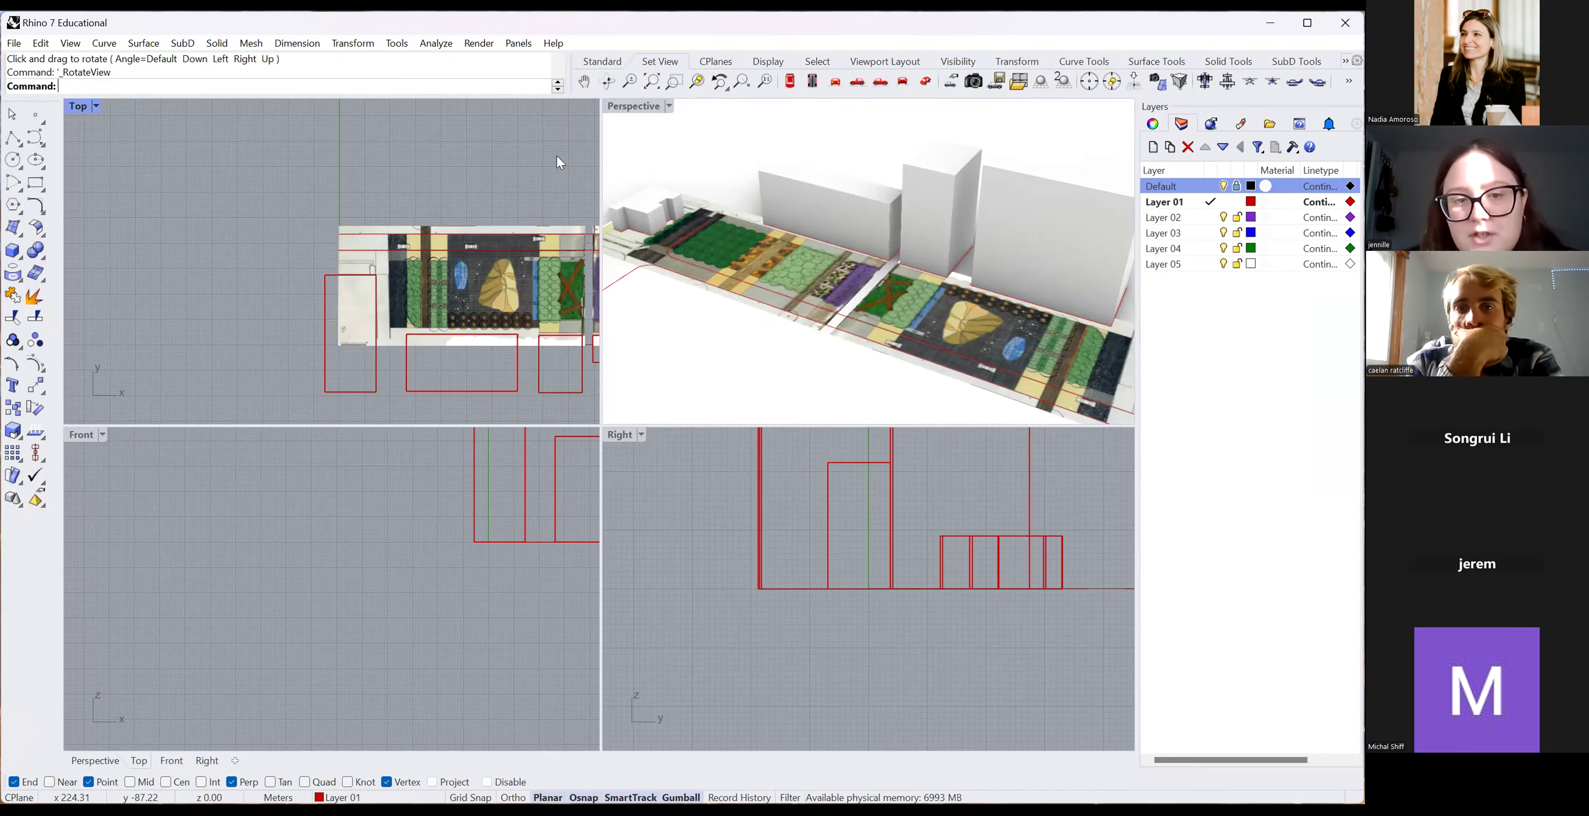
left_click(396, 252)
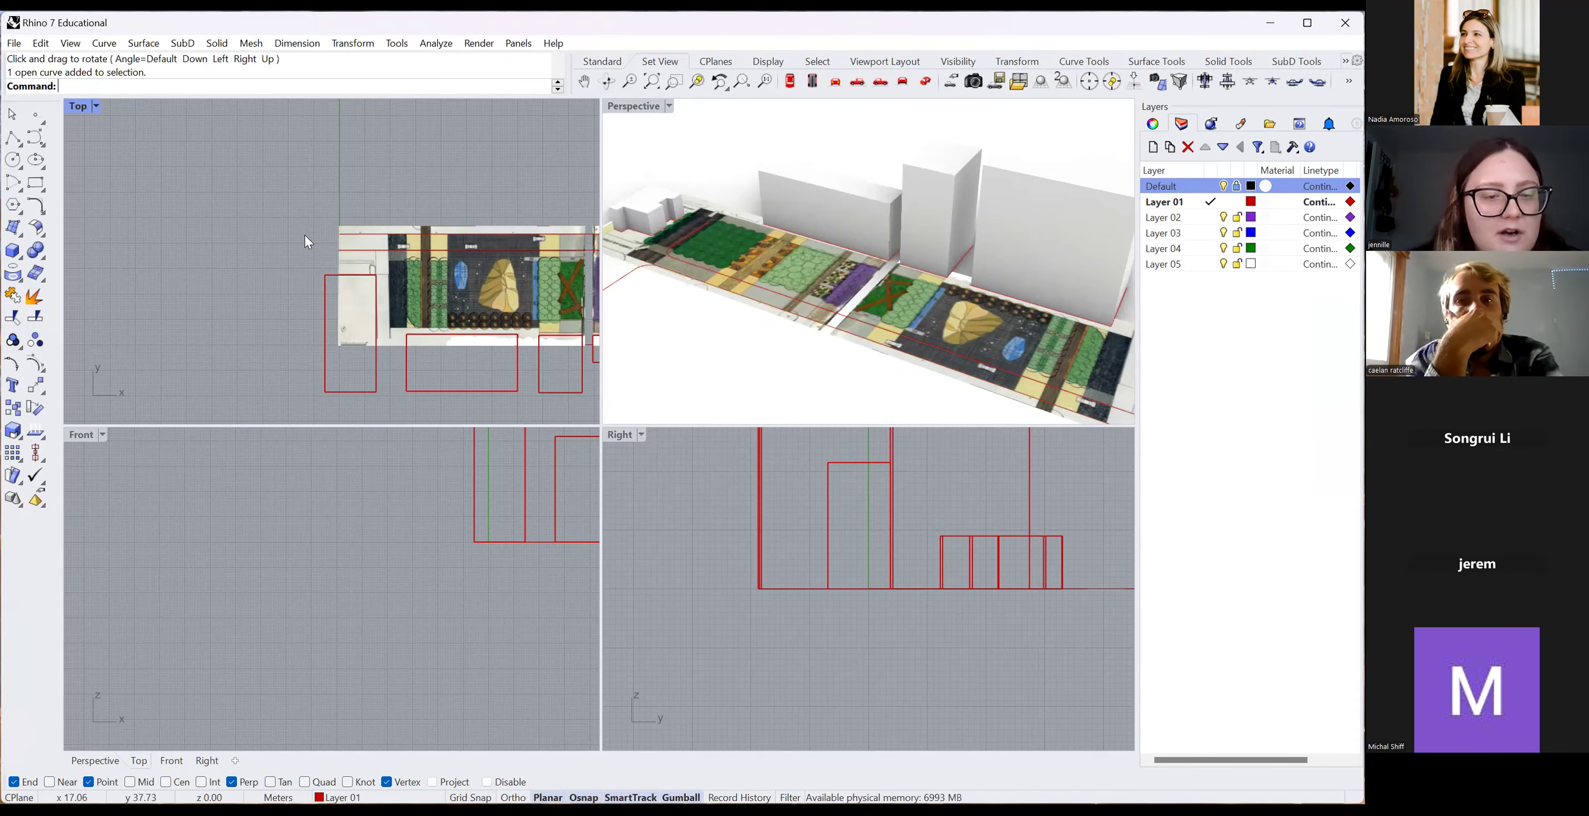
scroll(476, 242, "down", 5)
scroll(475, 245, "up", 2)
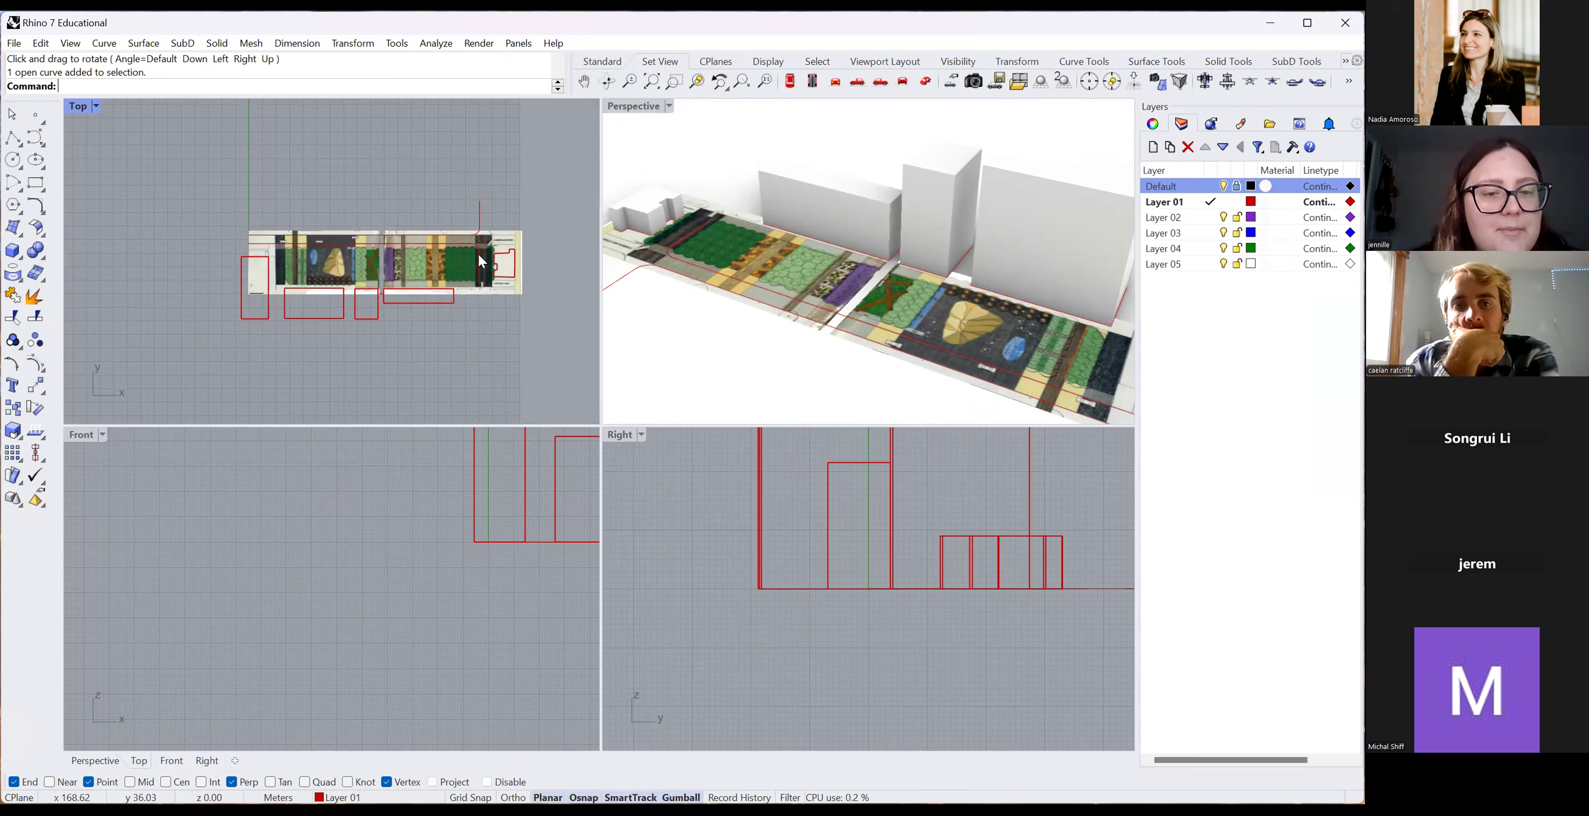
scroll(479, 254, "up", 2)
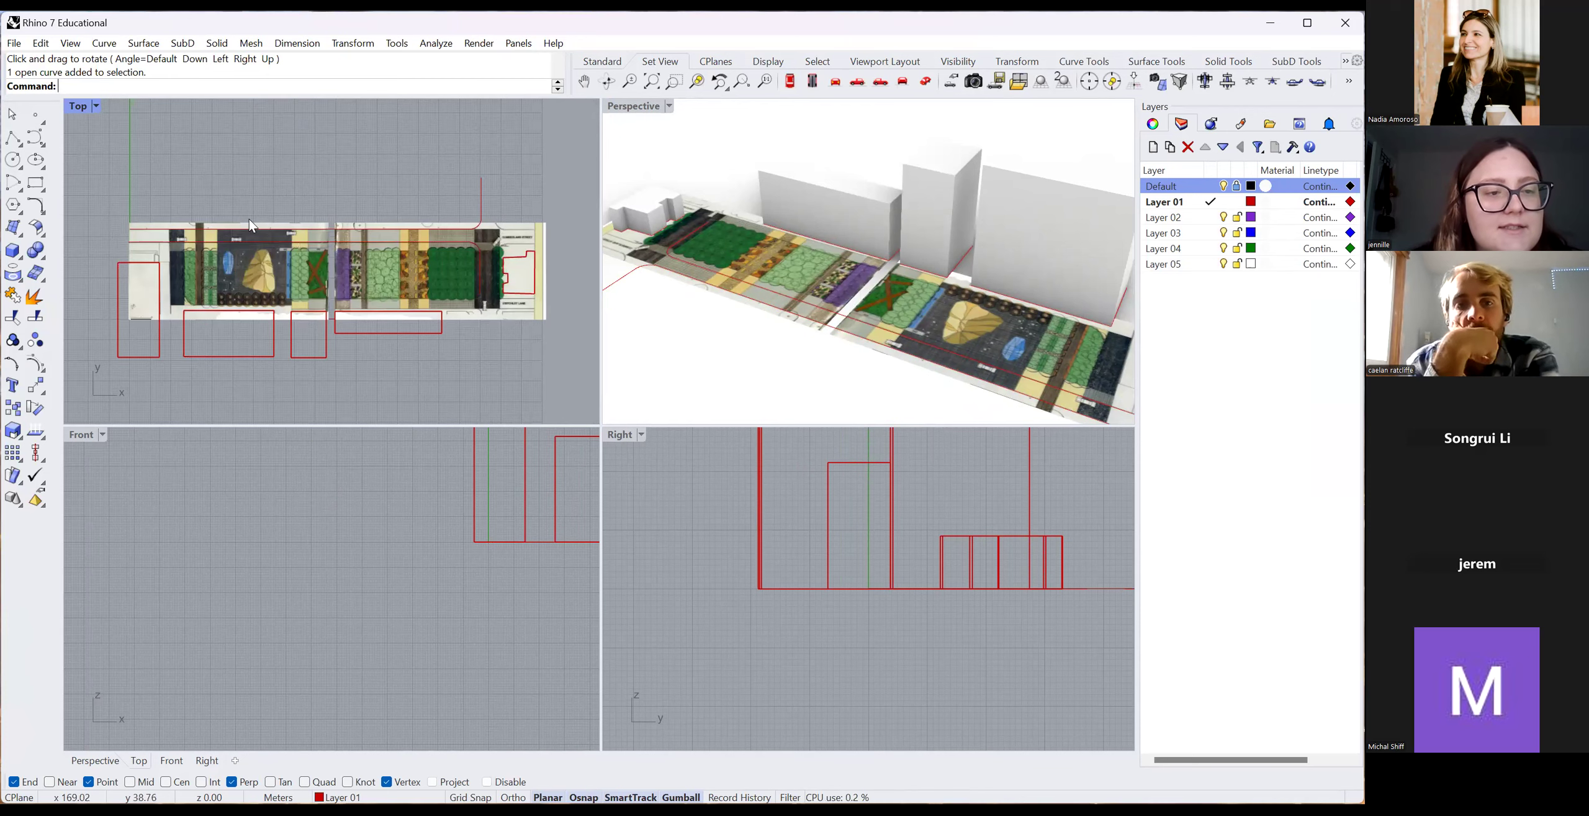
left_click(13, 45)
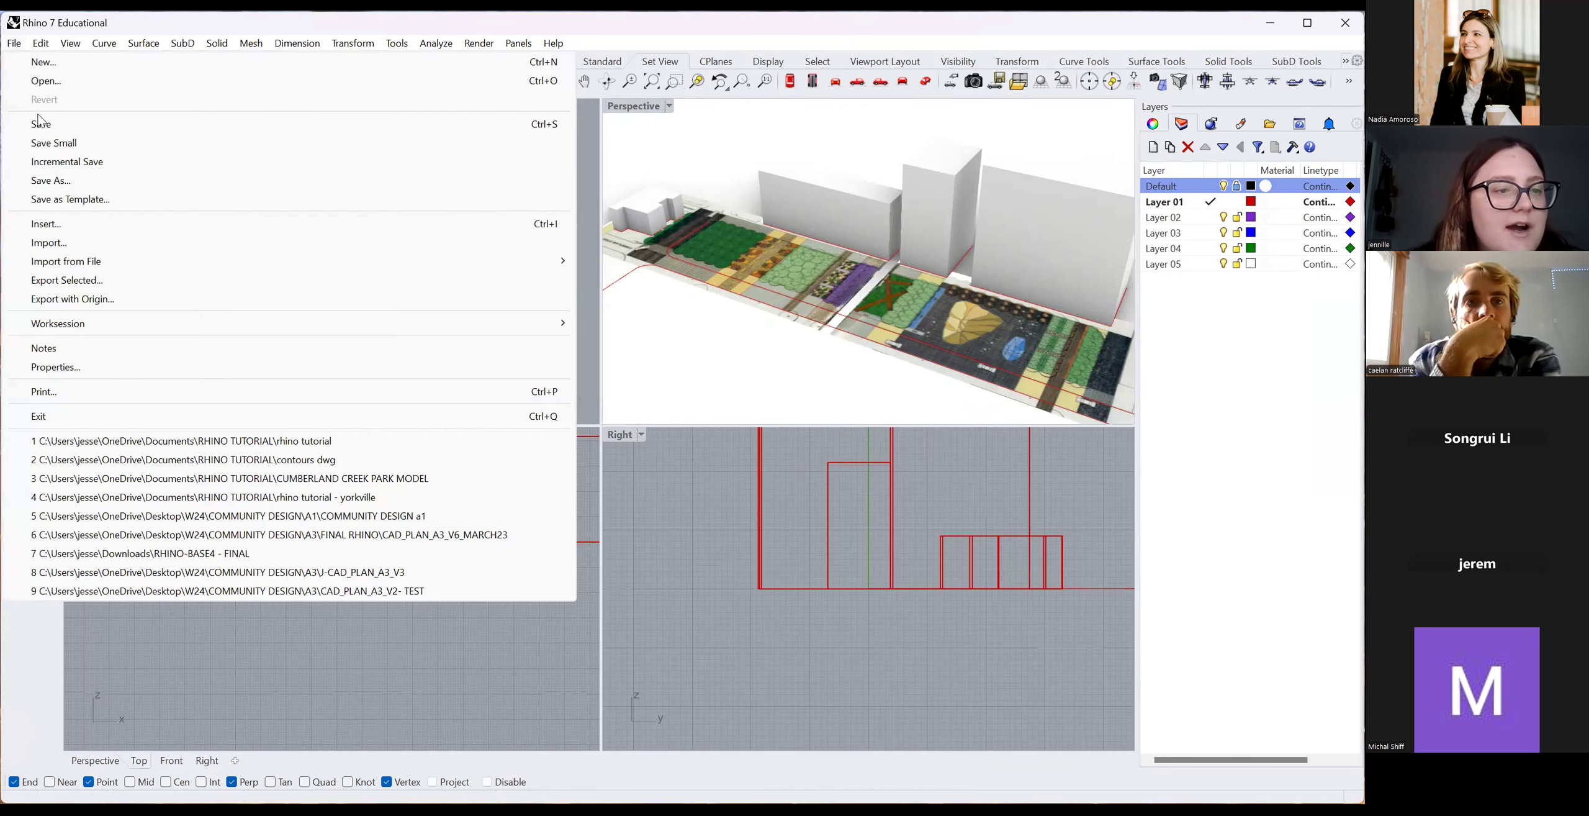
Import the 'contours dwg' file into the model and clear the selection.
left_click(114, 242)
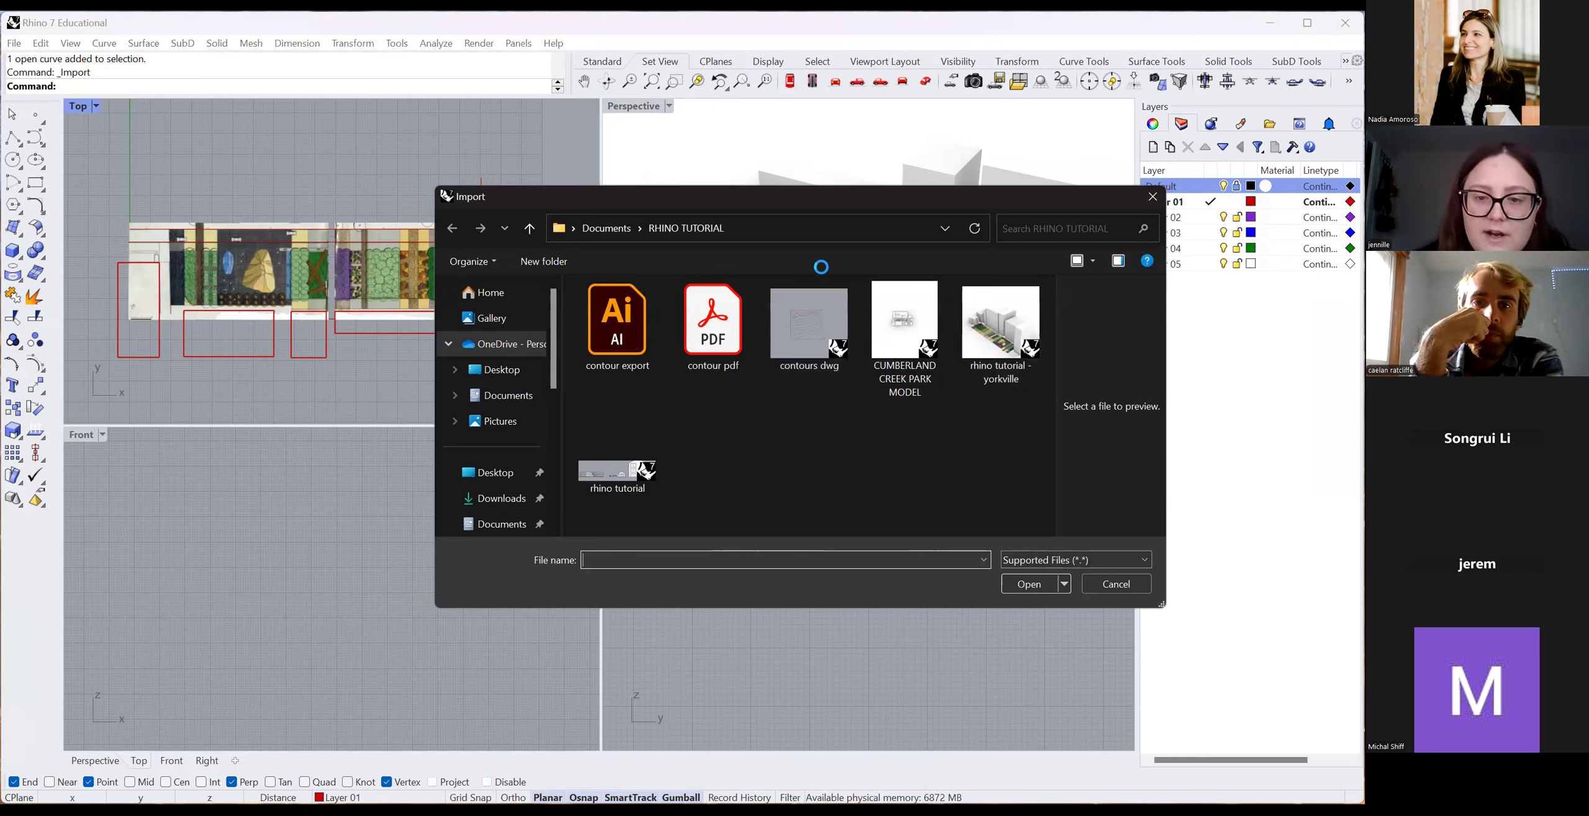
left_click(807, 310)
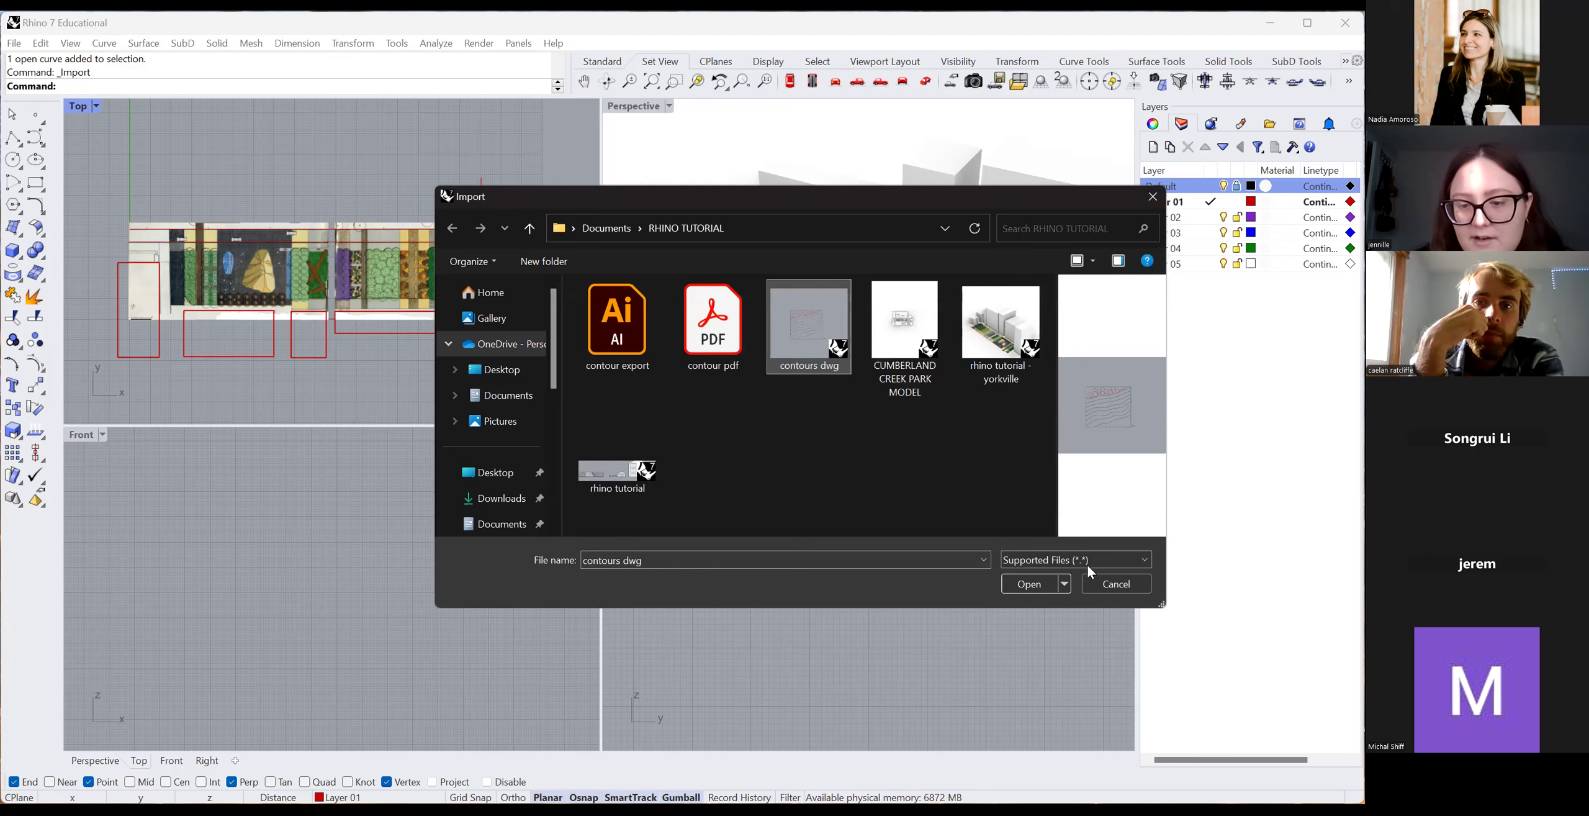
left_click(1028, 584)
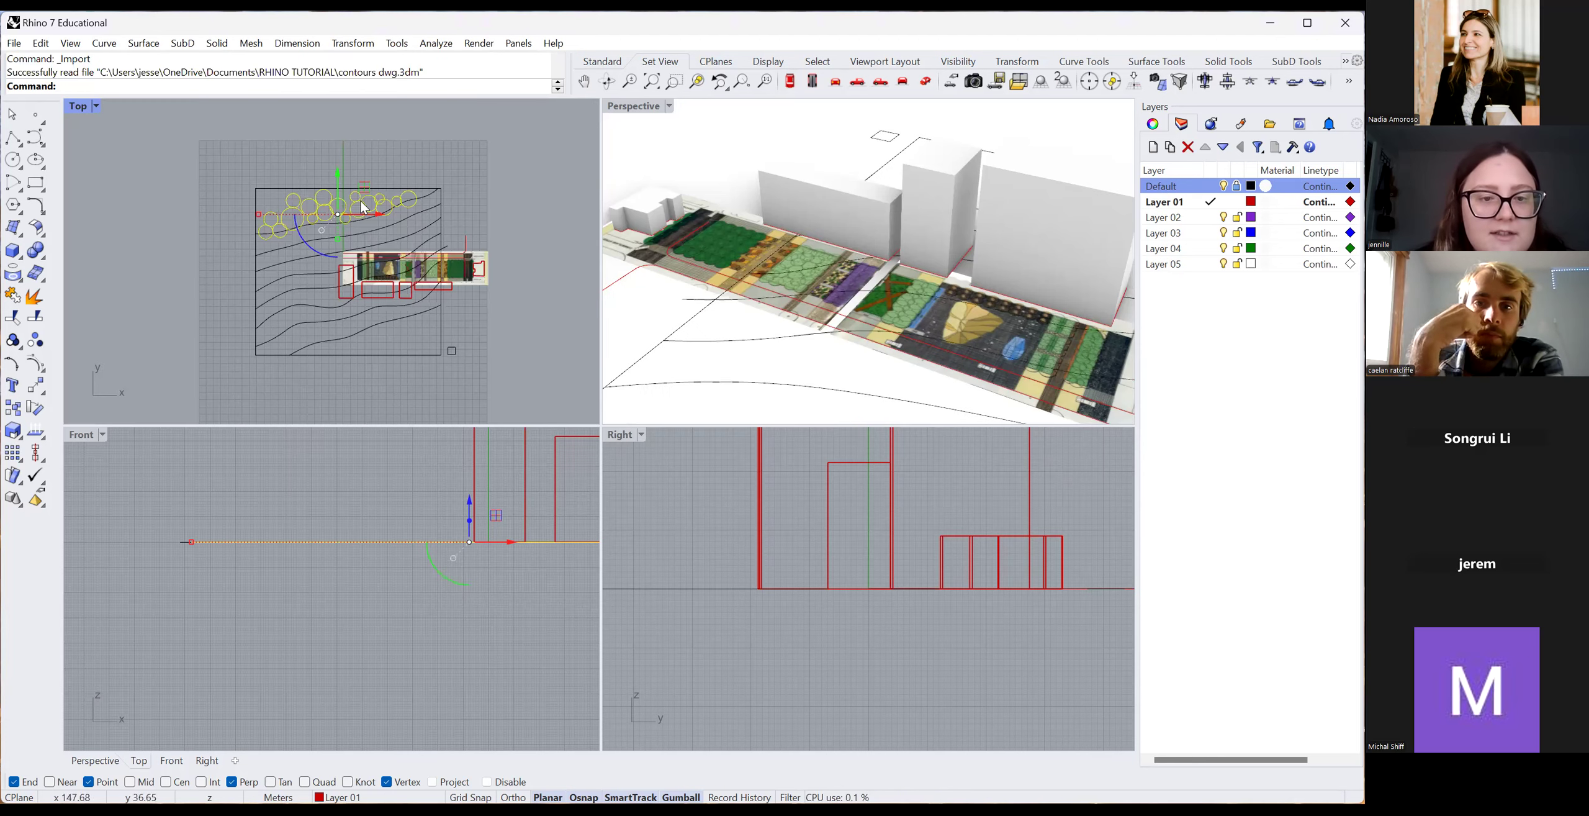
scroll(252, 248, "down", 3)
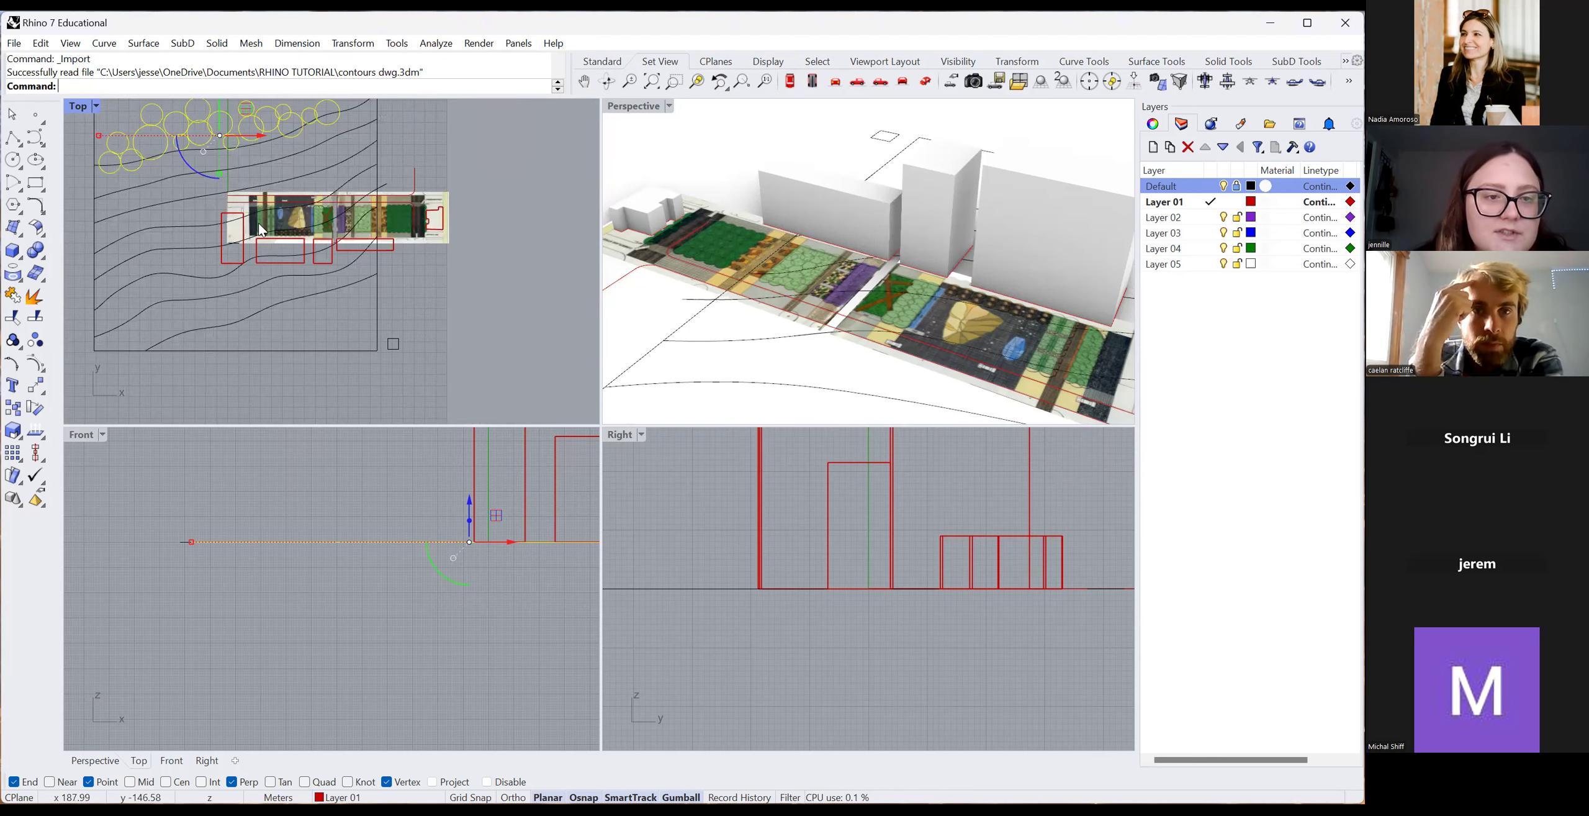
scroll(341, 283, "up", 3)
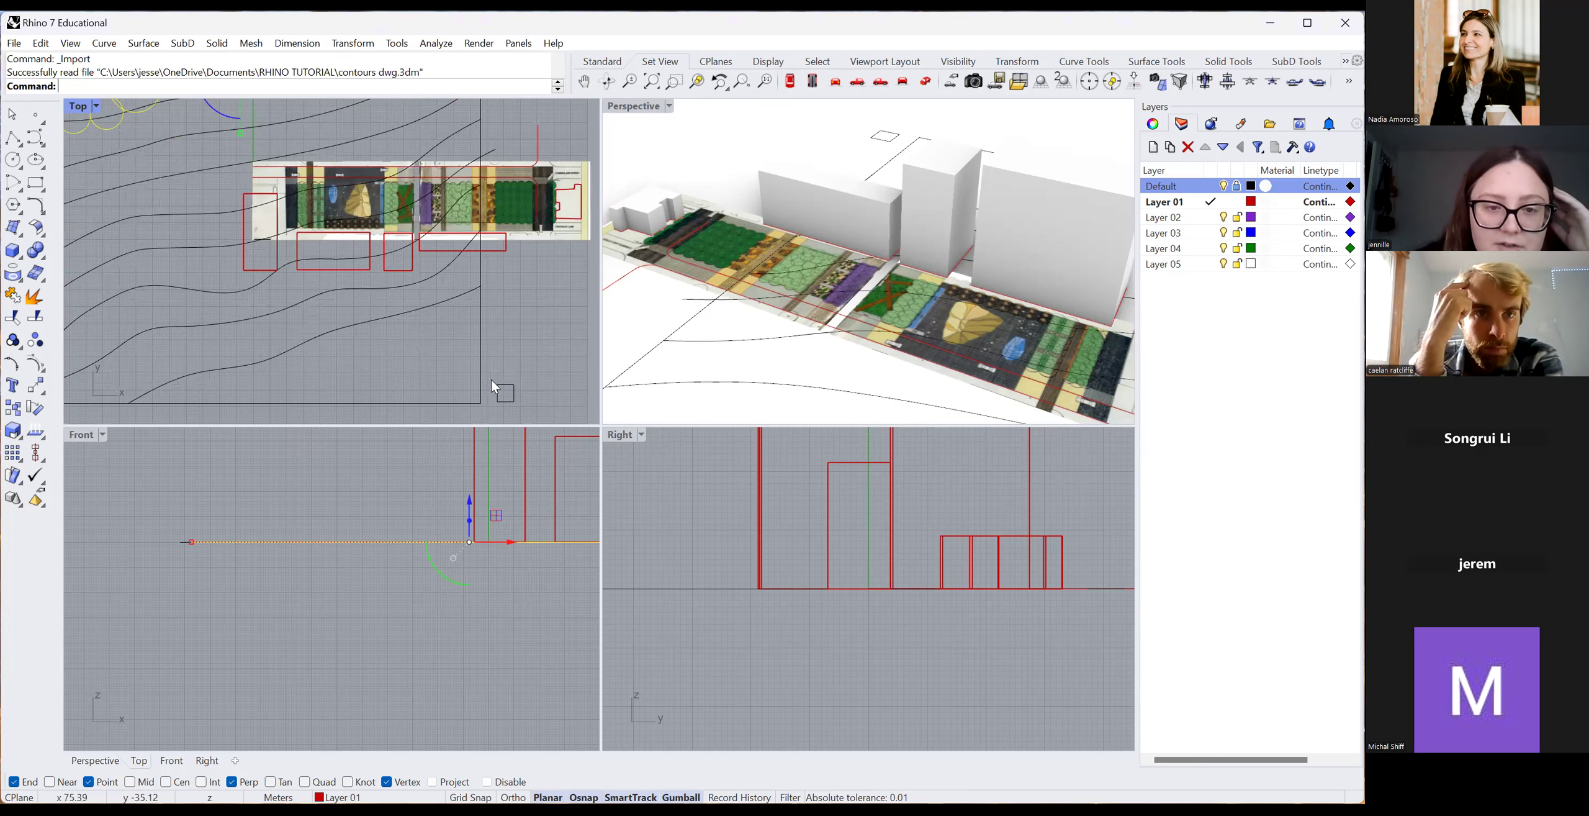
scroll(453, 357, "up", 2)
key("Escape")
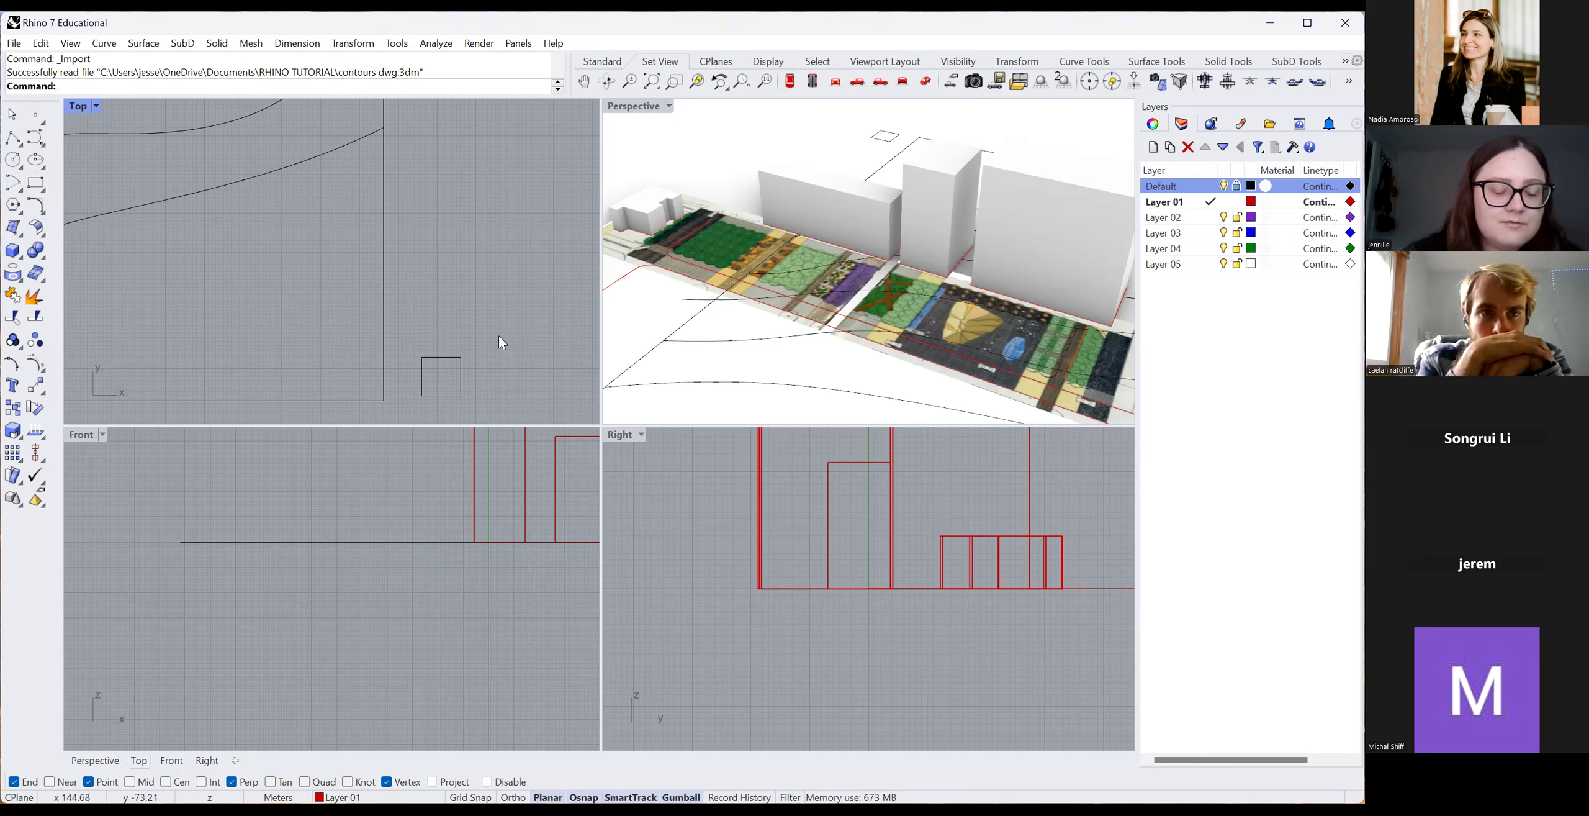
Measure a 10 m distance between two points with Distance.
type("Distance")
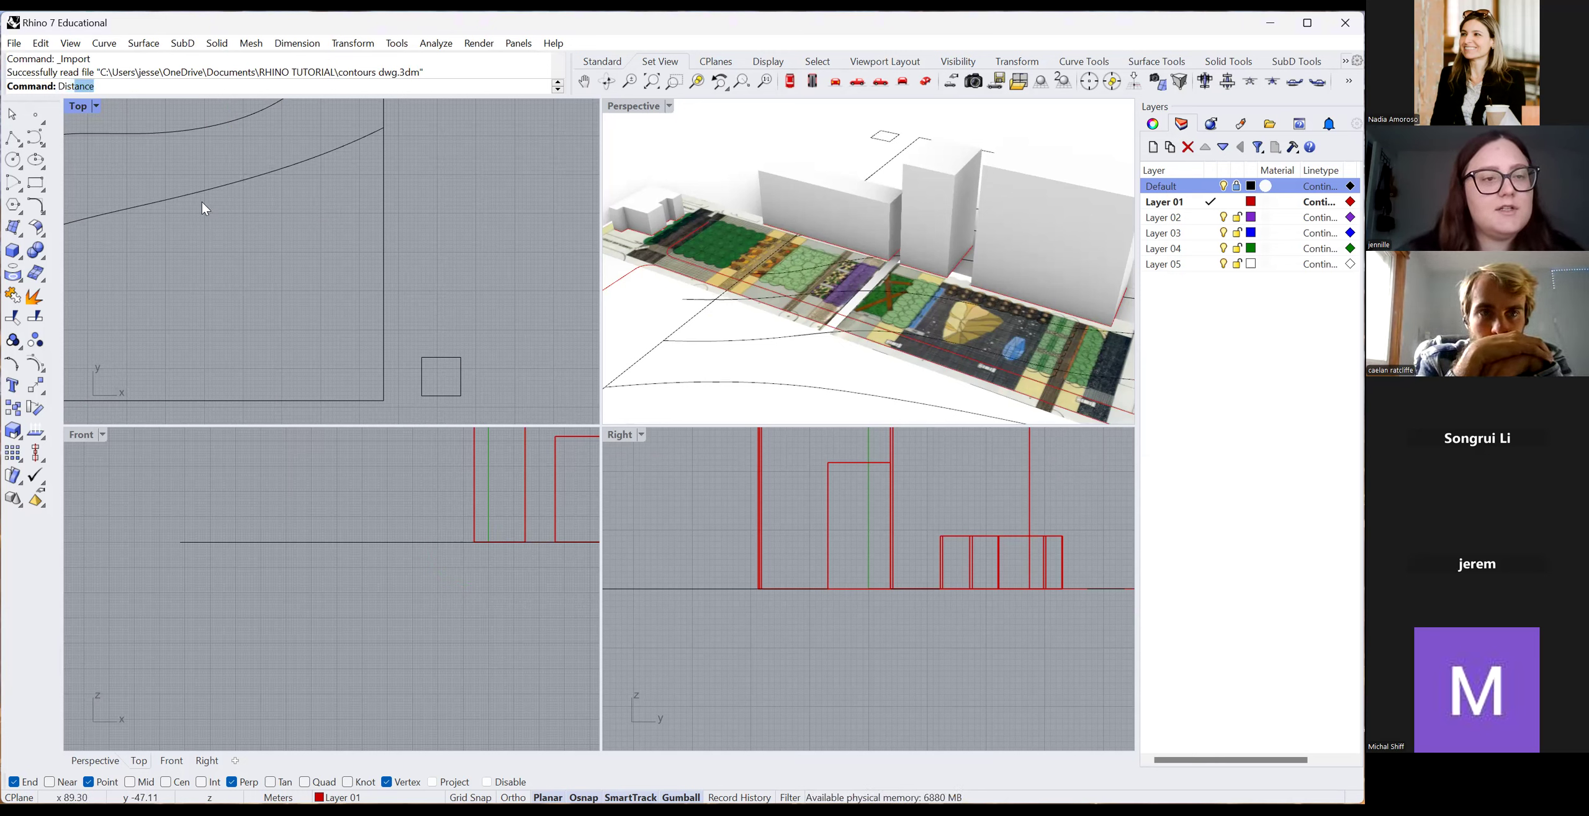
key("Return")
left_click(461, 357)
left_click(422, 357)
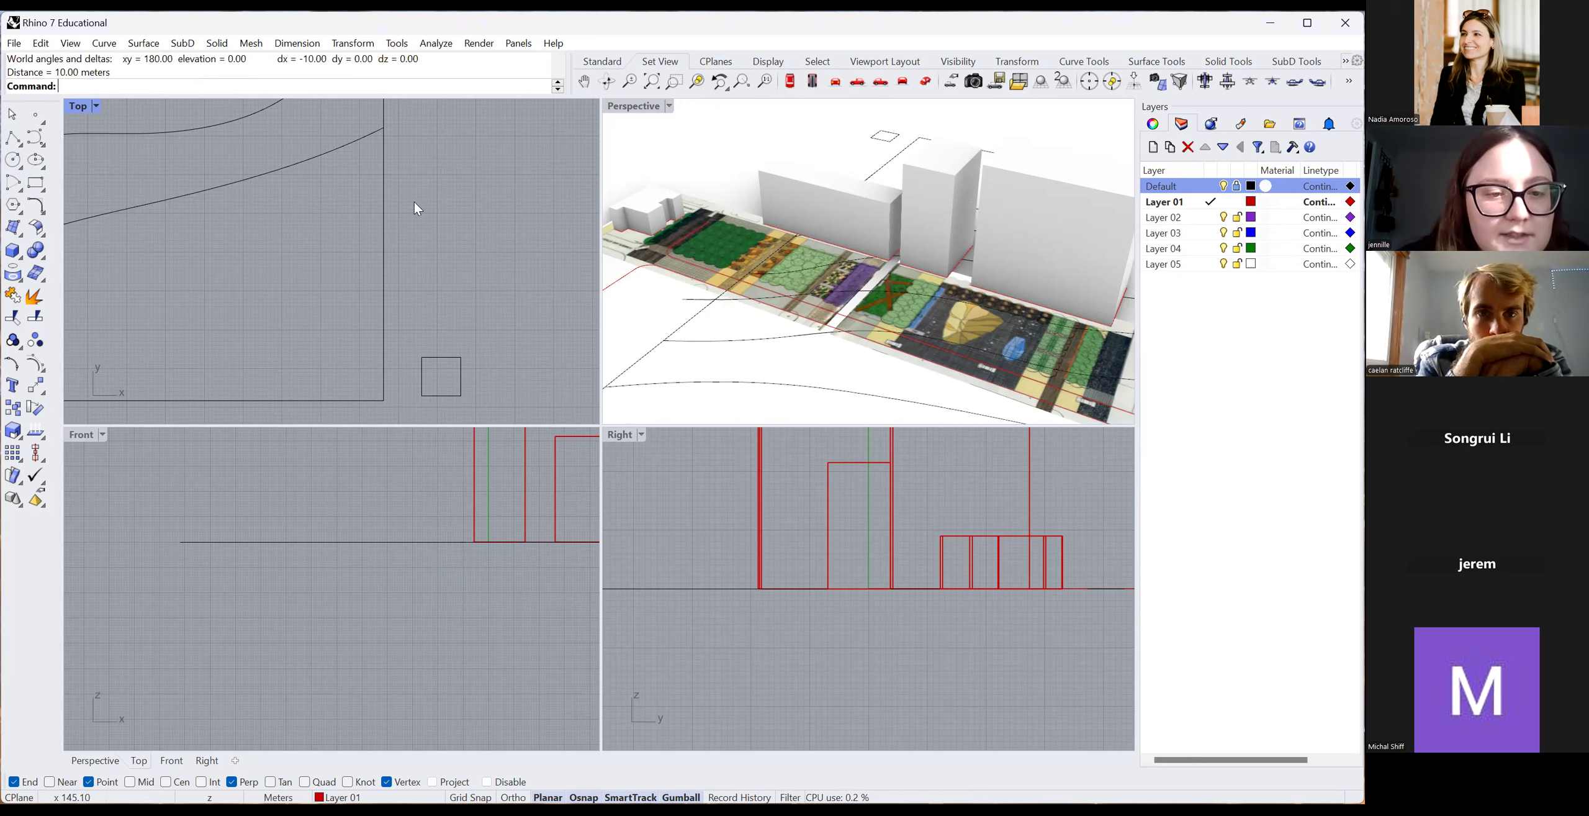
Window-select the imported contours, then undo the contours import with Ctrl+Z.
scroll(416, 268, "down", 8)
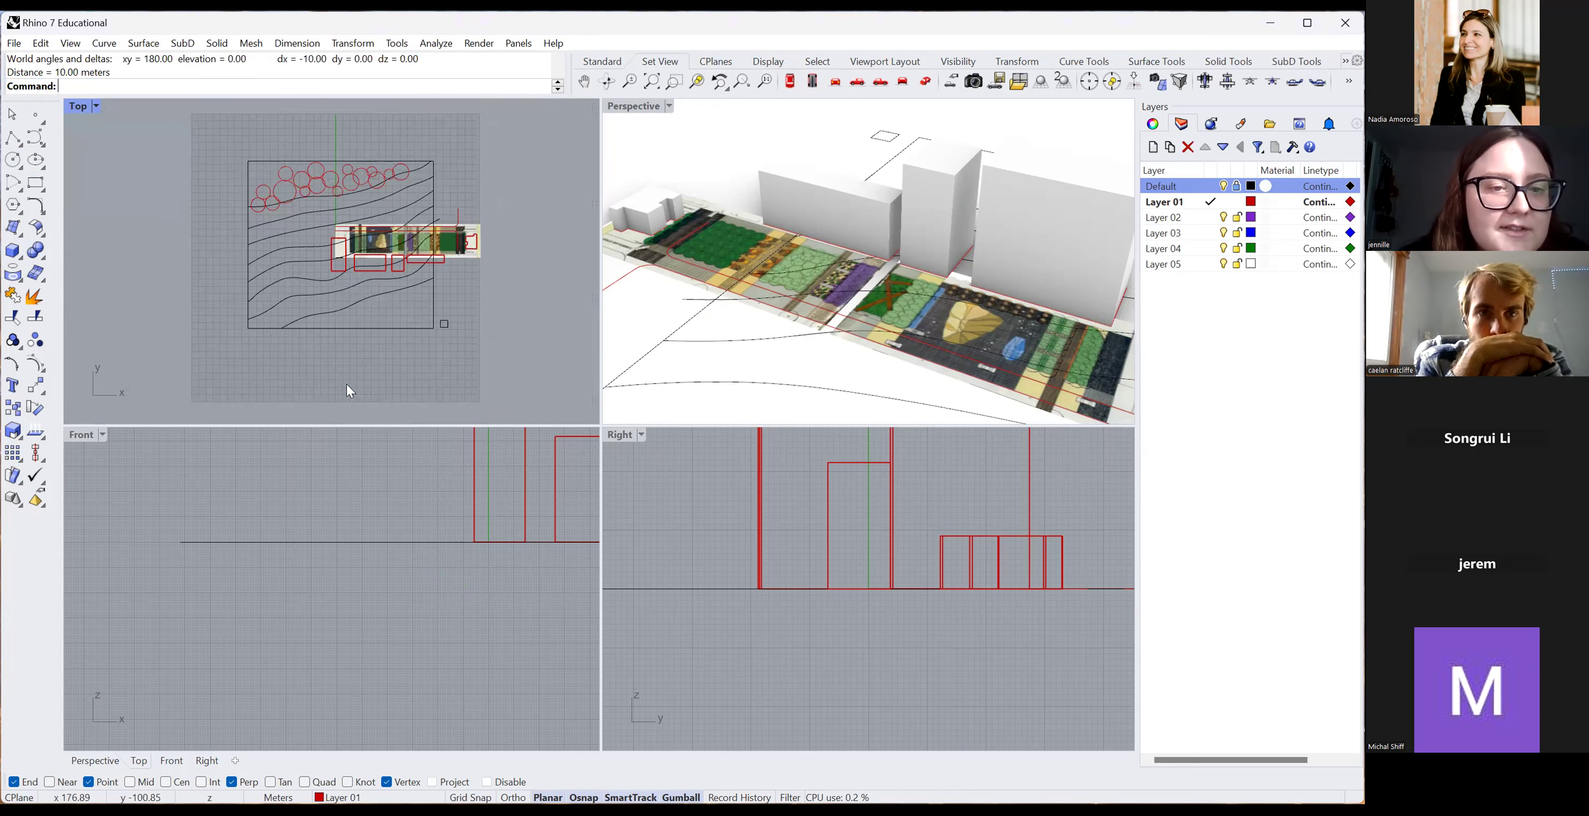
scroll(343, 230, "down", 3)
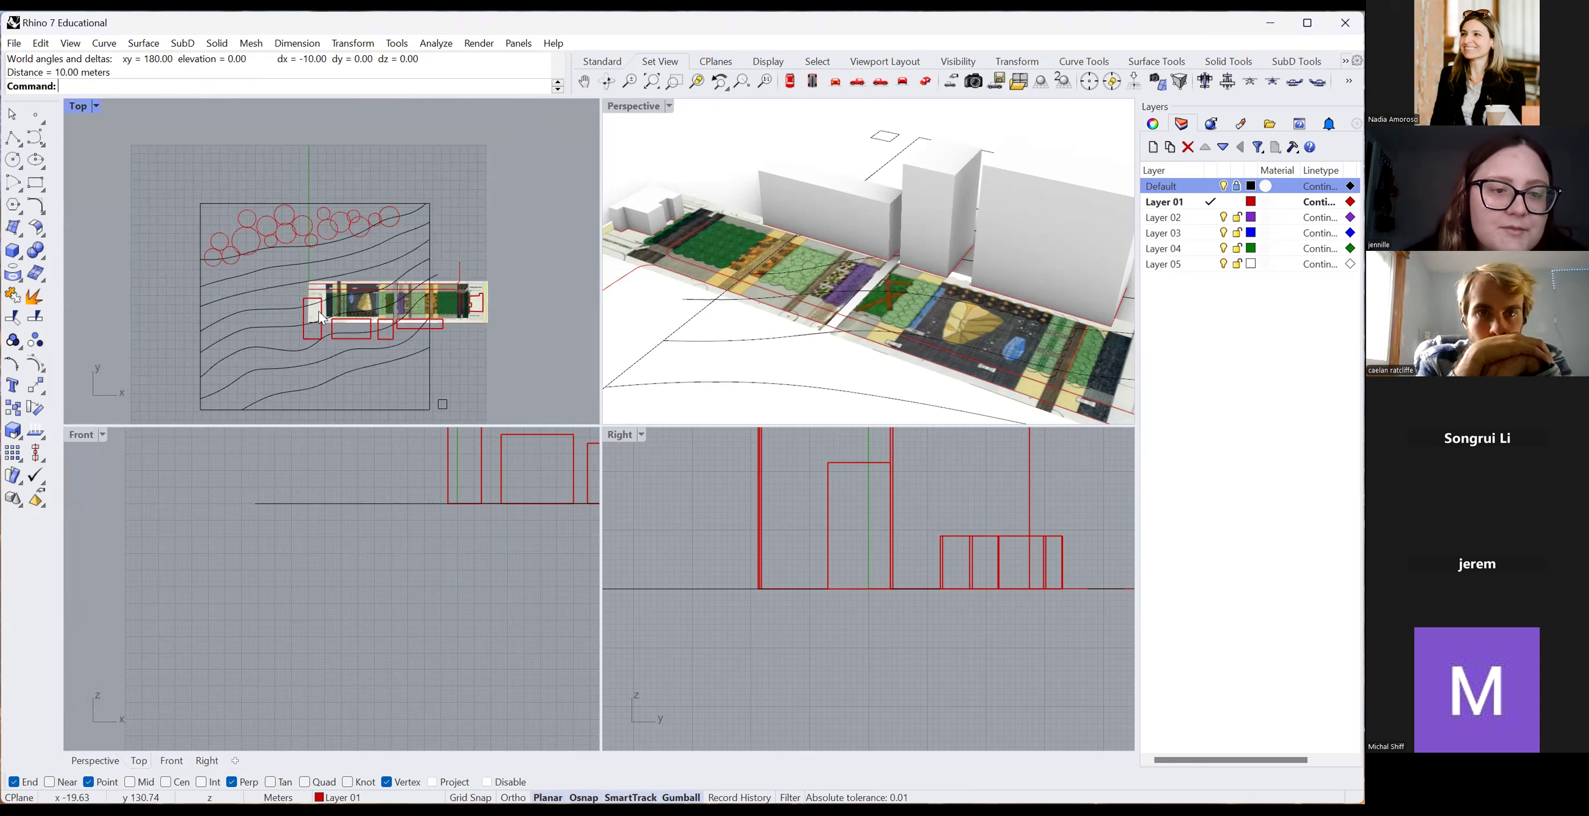
scroll(344, 318, "up", 3)
left_click(763, 337)
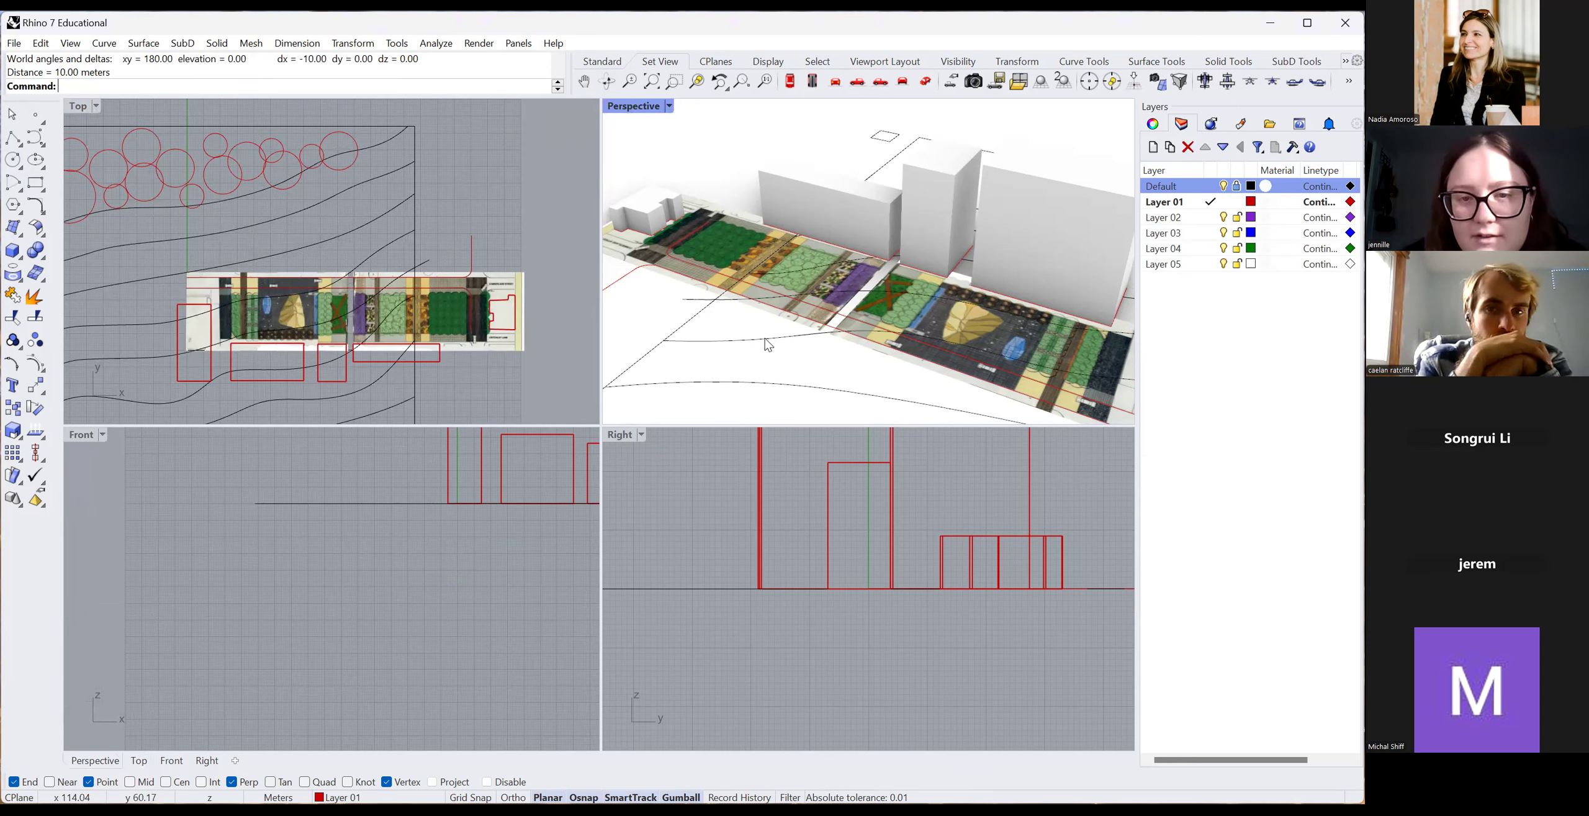
left_click(528, 217)
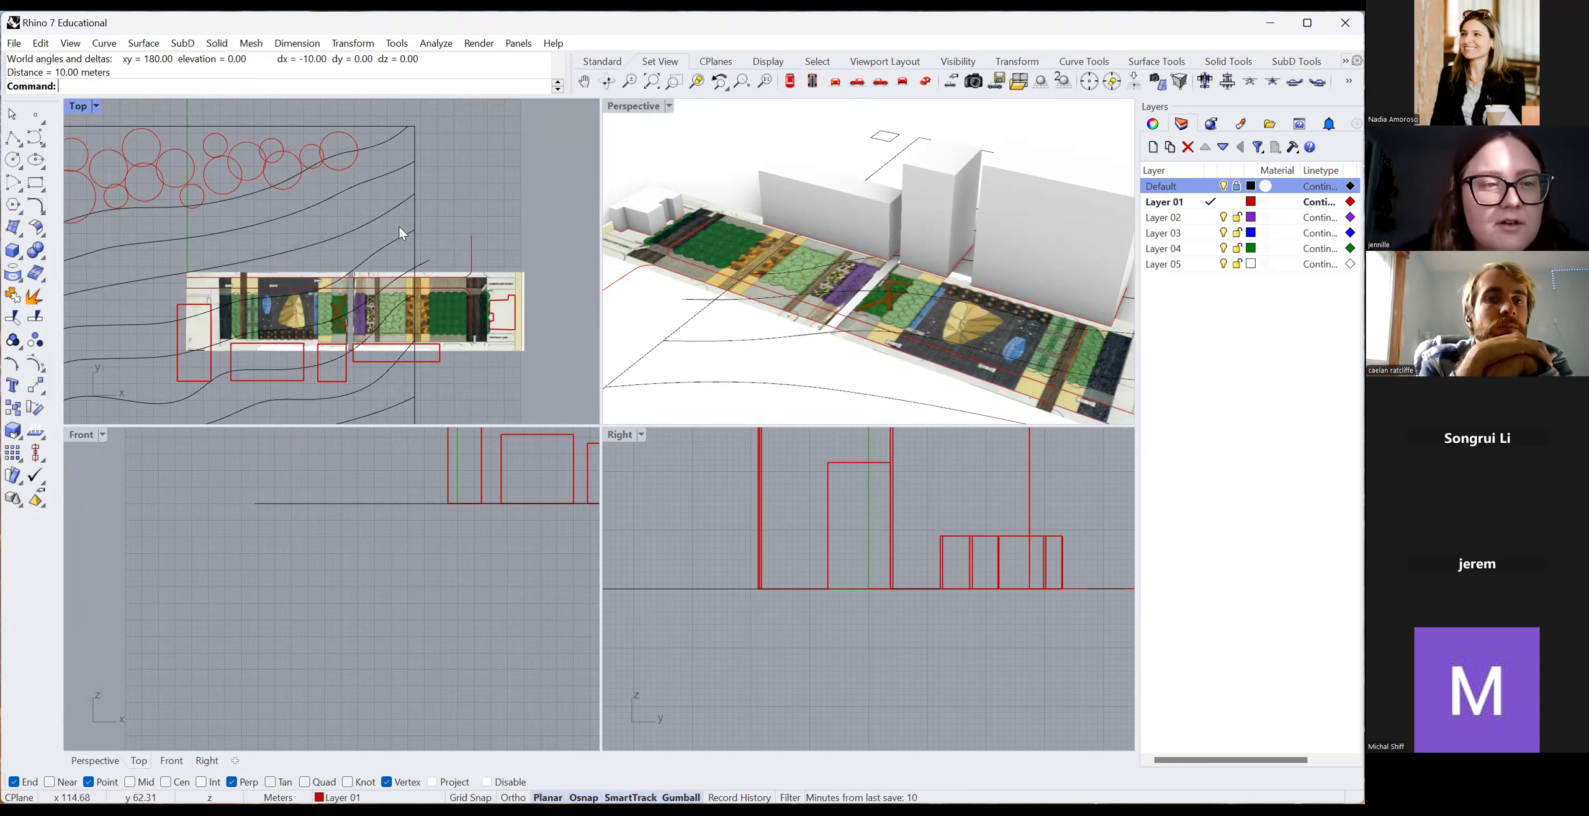
scroll(401, 241, "down", 1)
scroll(405, 281, "down", 3)
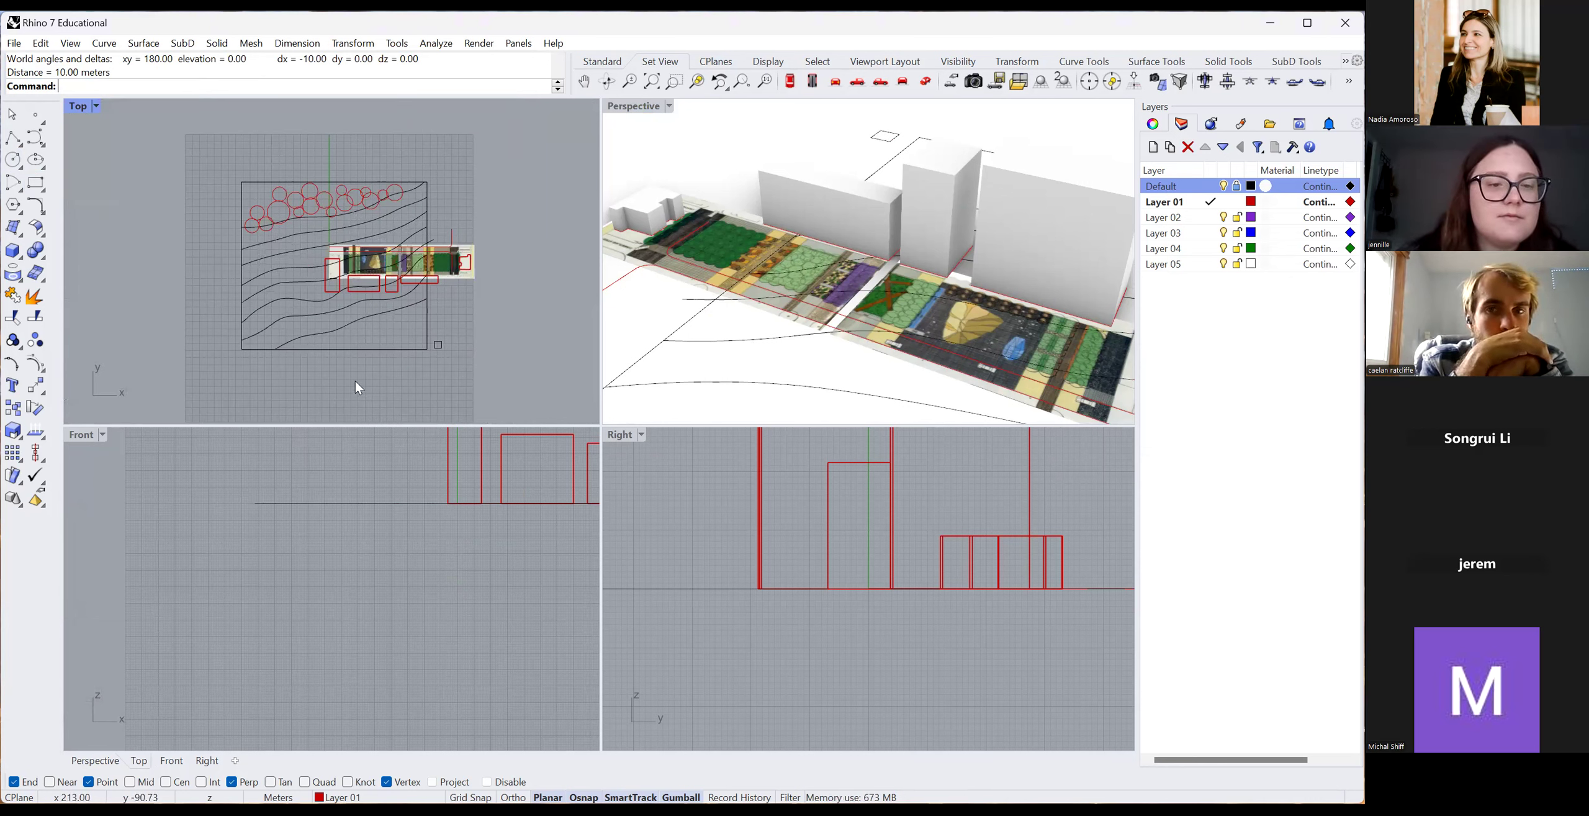
left_click_drag(236, 308, 208, 281)
left_click(320, 340)
left_click_drag(325, 372, 211, 298)
key("ctrl+z")
Pan the Top view so the plan sits lower, then open the File menu.
scroll(351, 293, "up", 4)
scroll(351, 293, "down", 6)
right_click_drag(461, 298, 447, 362)
scroll(447, 363, "up", 2)
scroll(347, 231, "up", 4)
right_click_drag(347, 230, 329, 269)
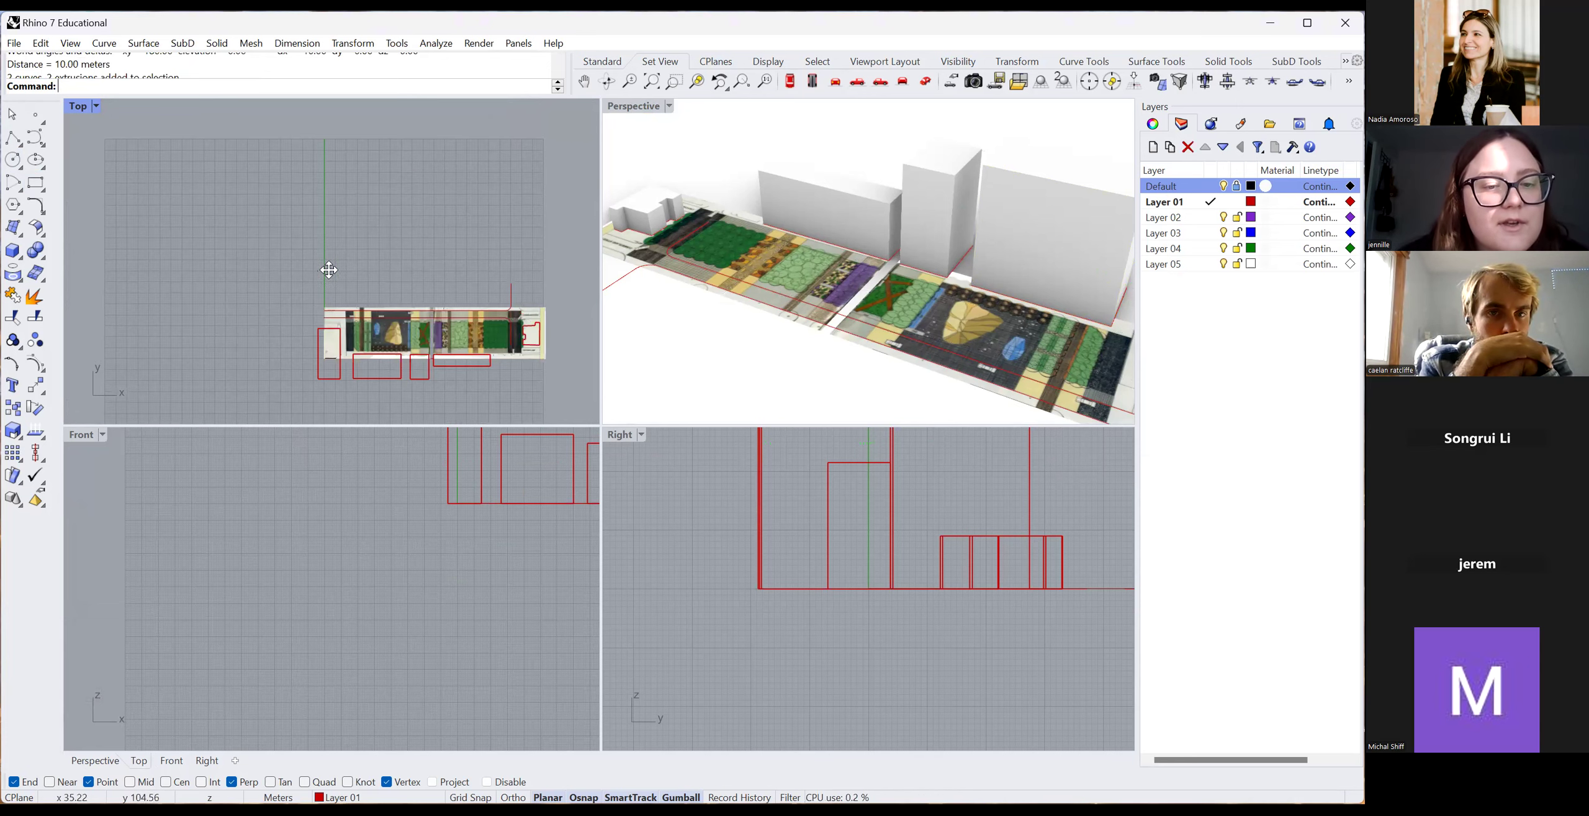
scroll(329, 269, "up", 2)
left_click(15, 43)
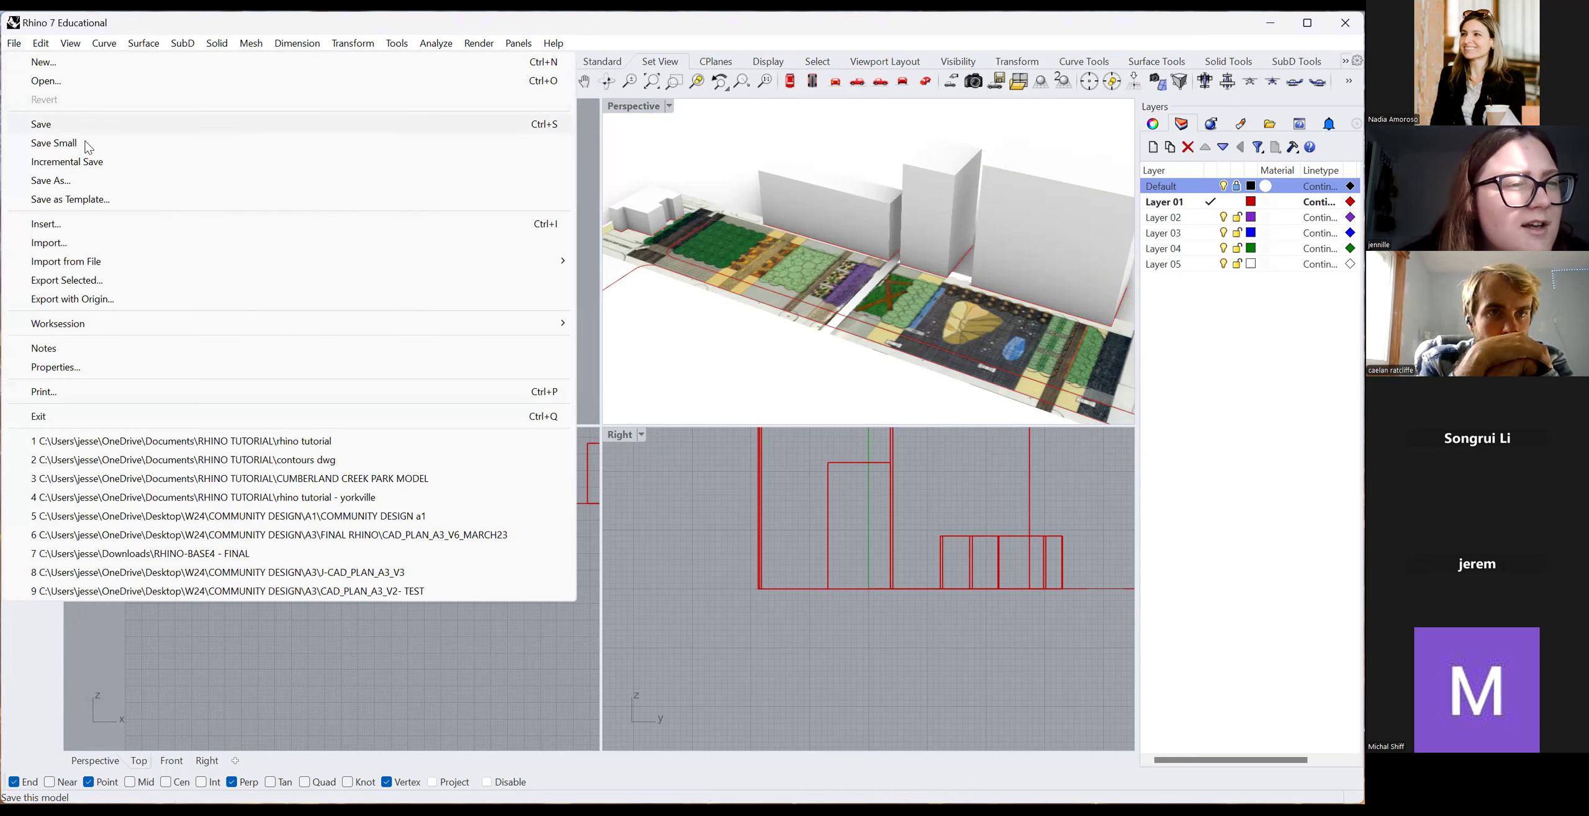
Re-import 'contours dwg' twice, undoing each import with Ctrl+Z.
left_click(73, 244)
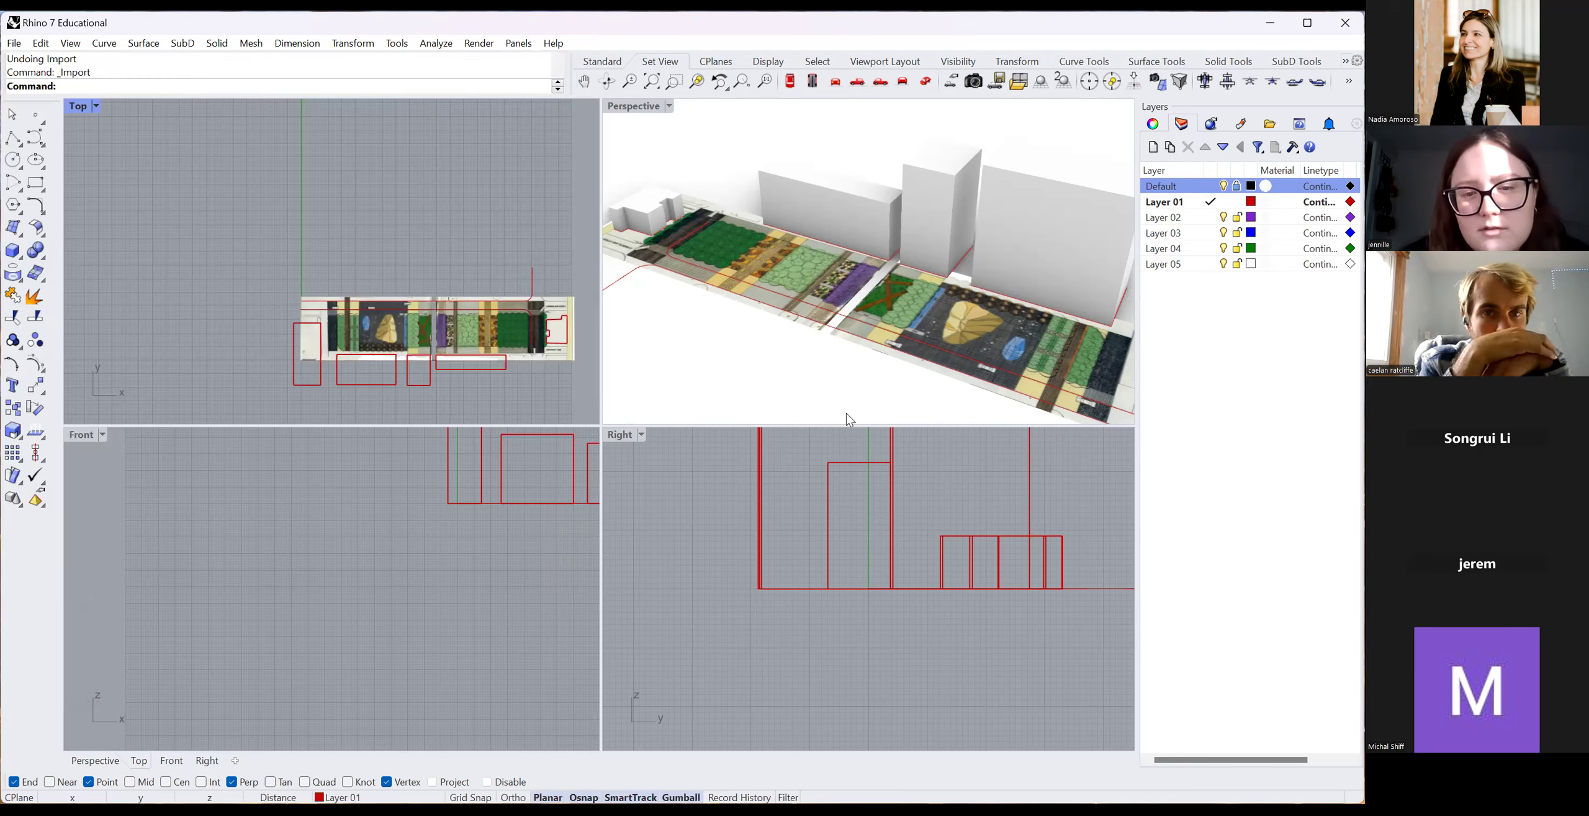
left_click(1025, 583)
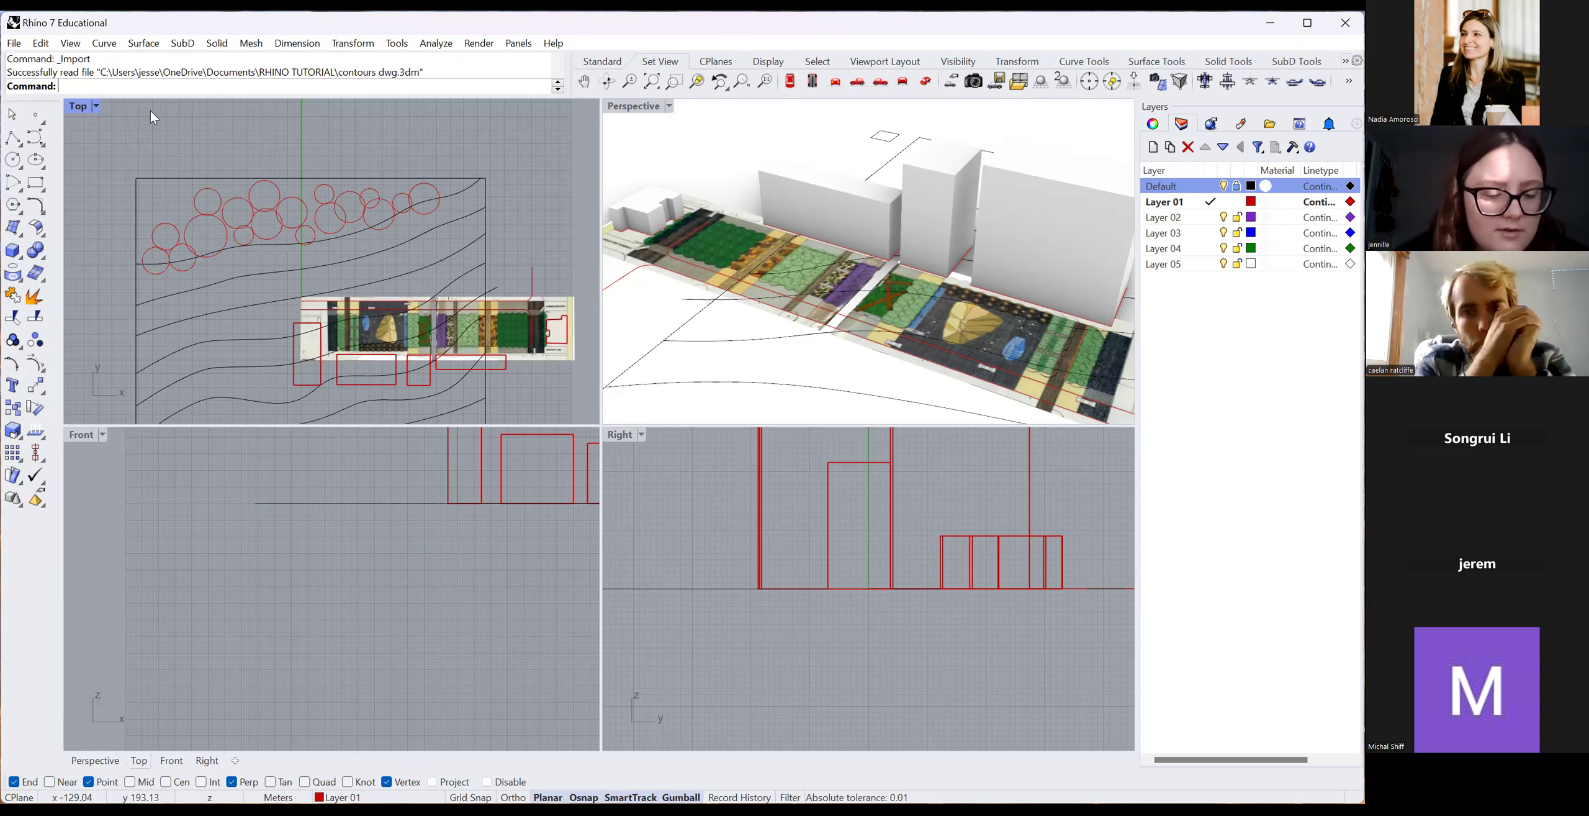
key("ctrl+z")
left_click(15, 46)
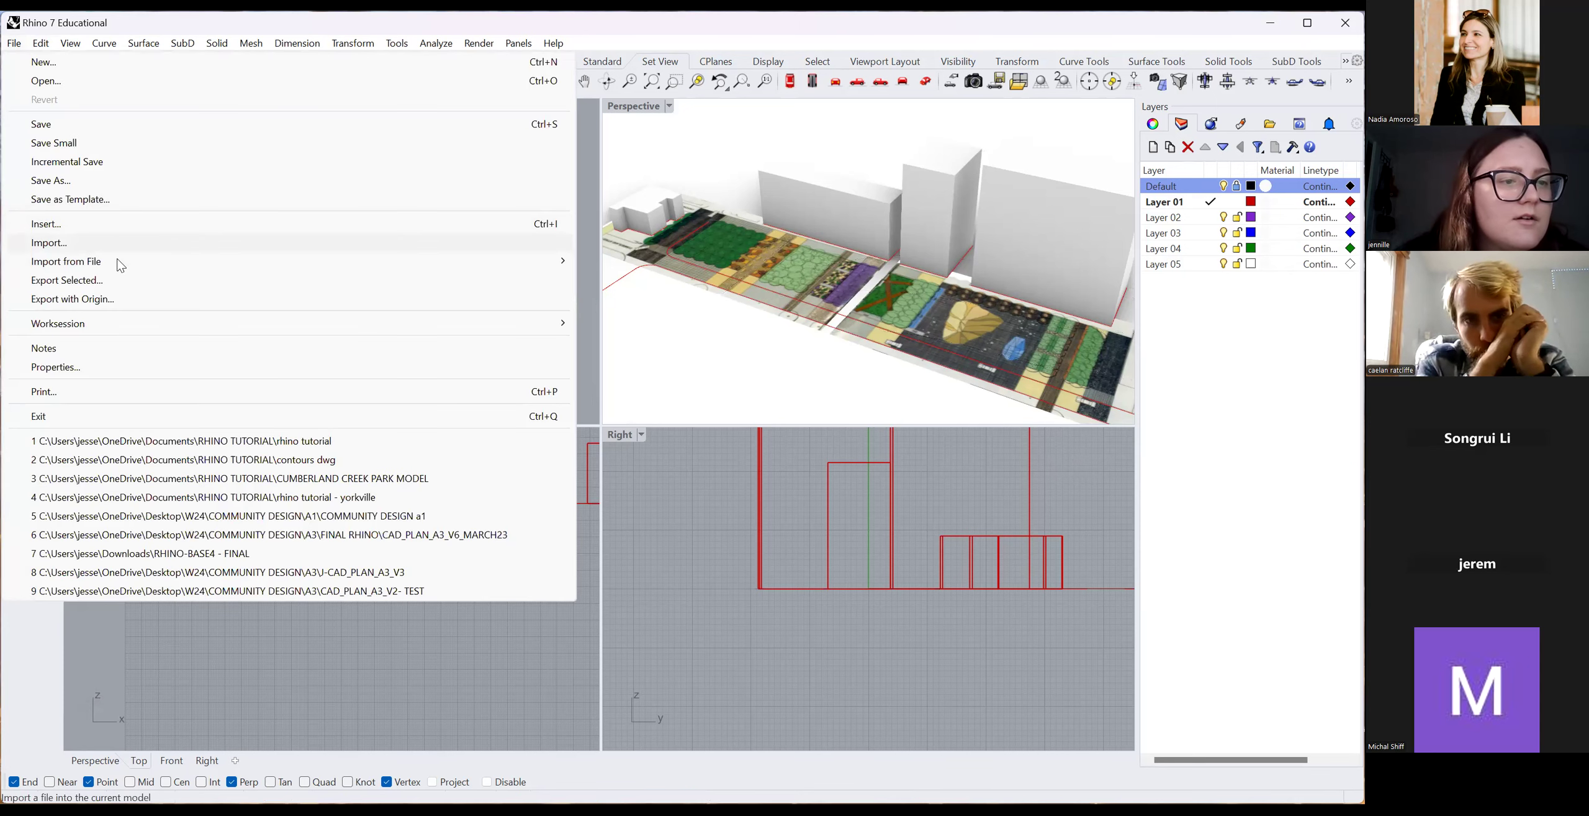
left_click(123, 245)
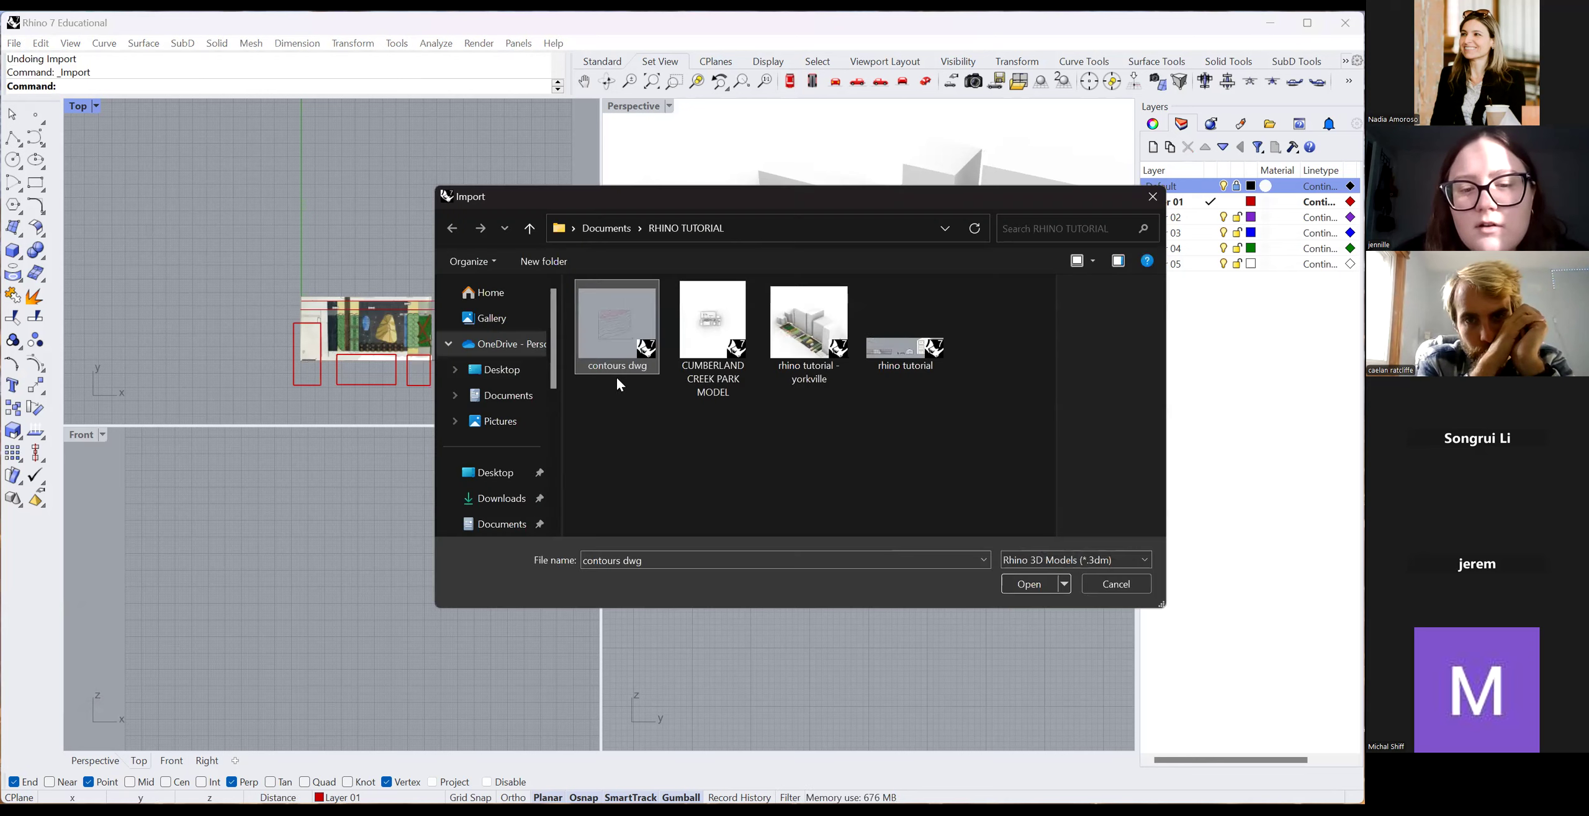
left_click(1030, 583)
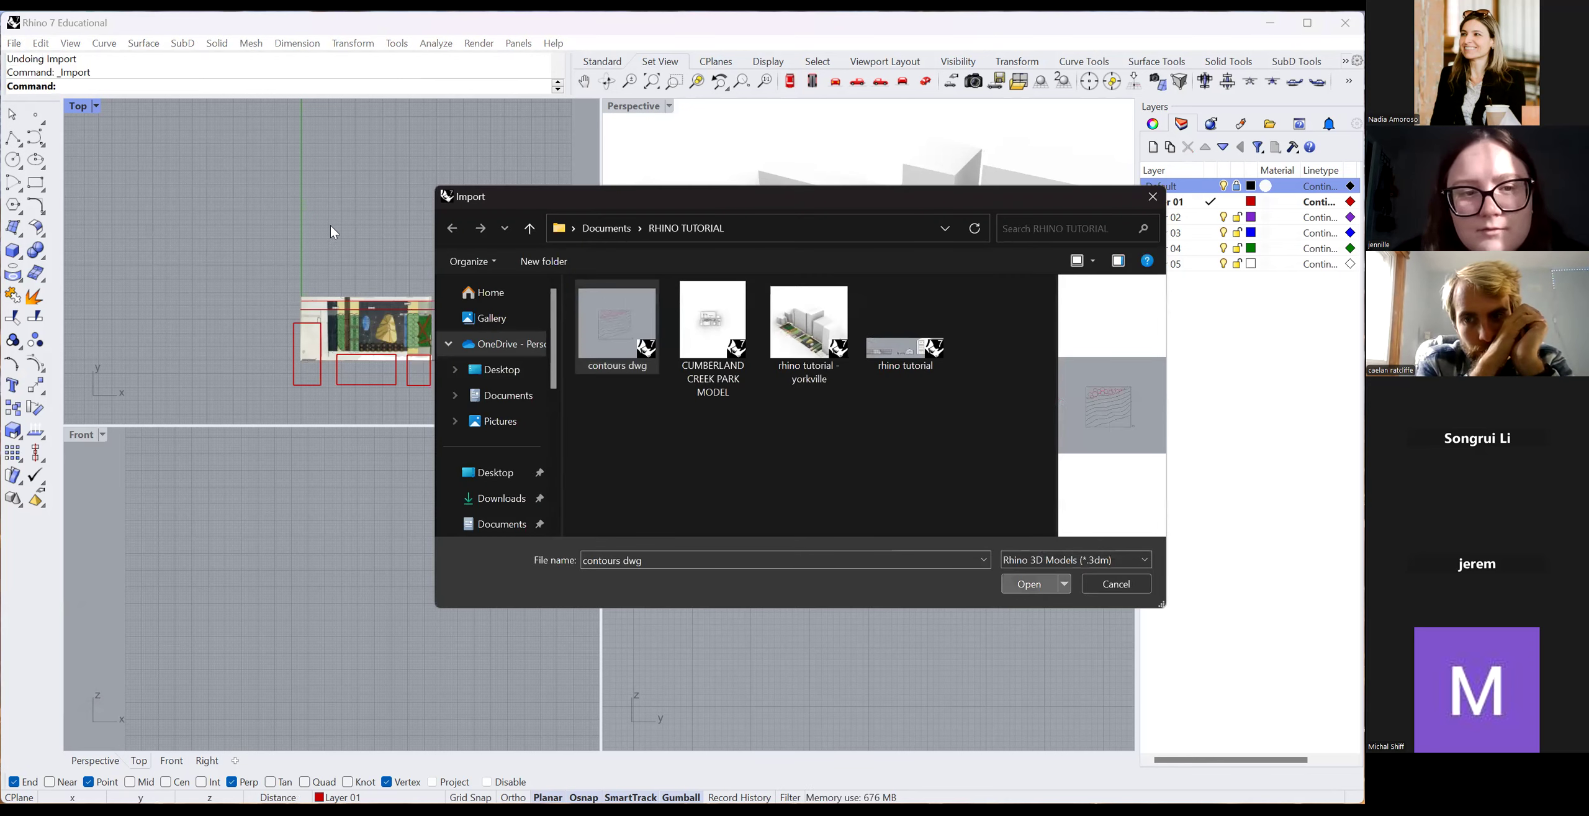
scroll(456, 262, "down", 3)
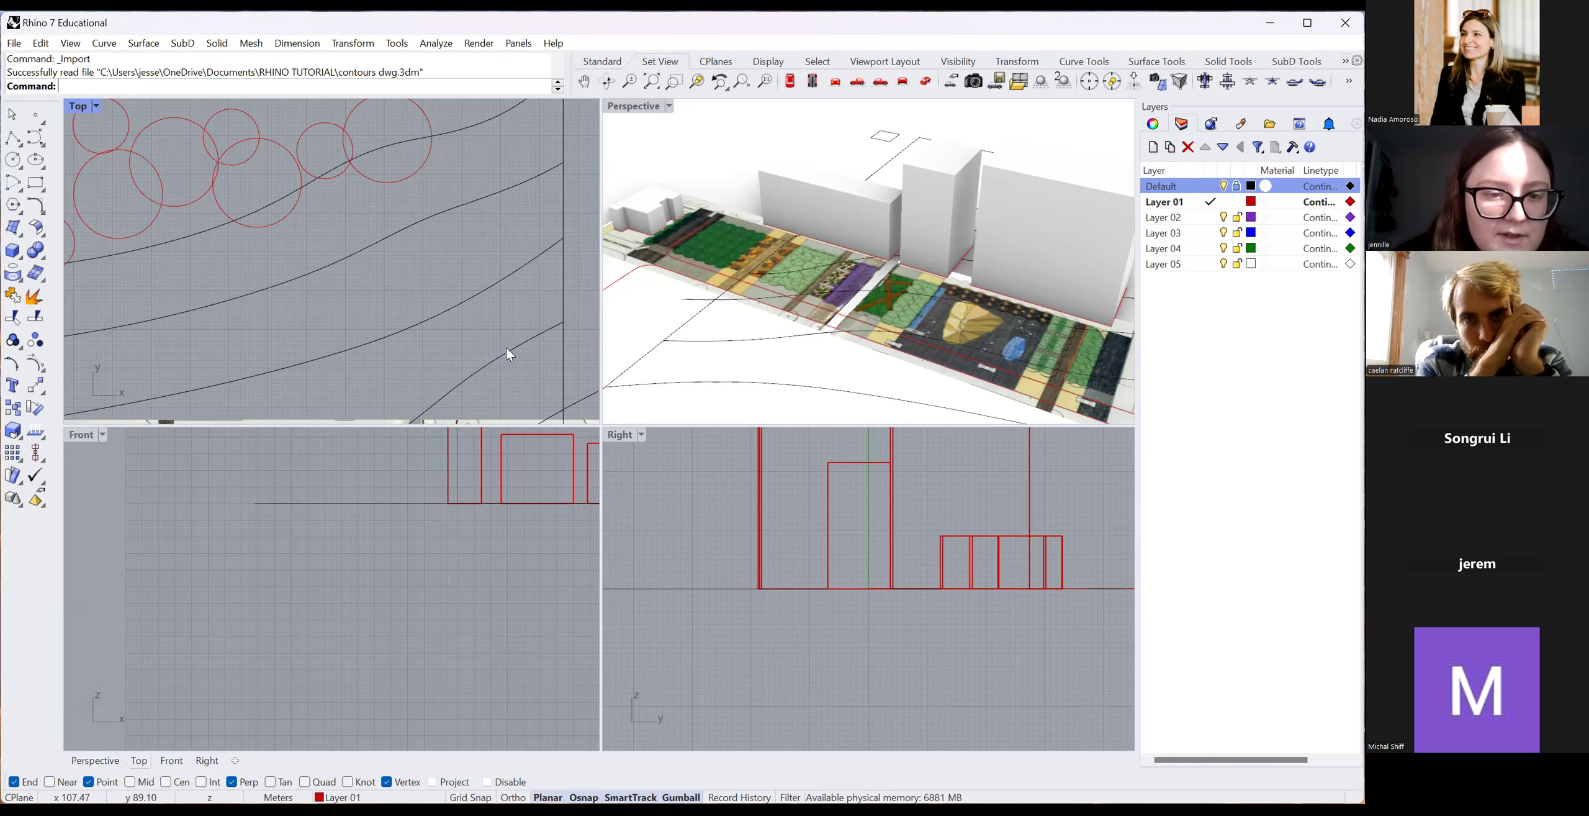
key("ctrl+z")
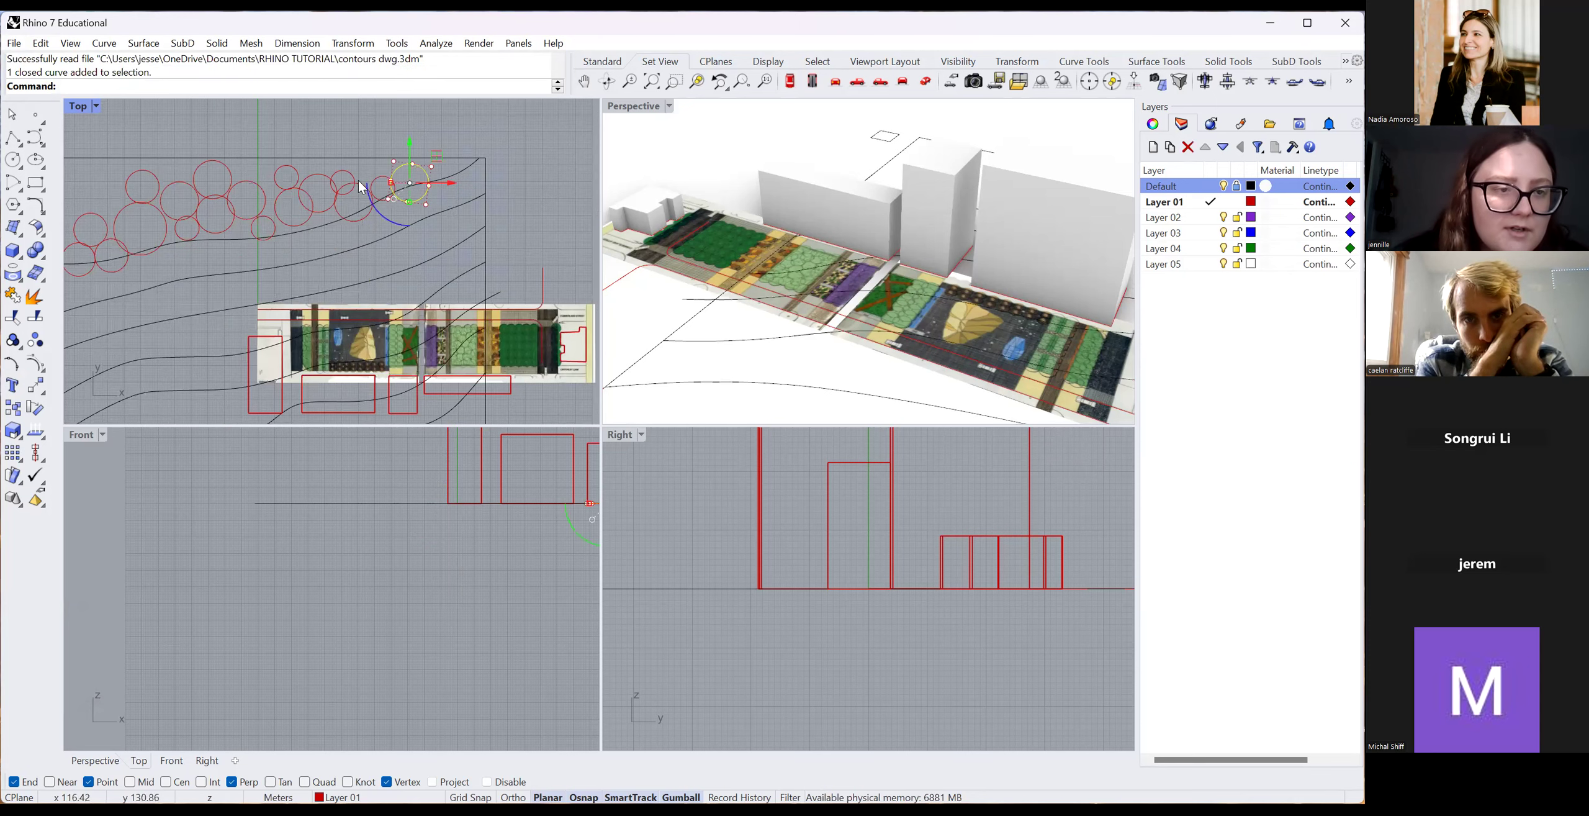
scroll(377, 251, "down", 2)
scroll(377, 251, "up", 2)
scroll(246, 210, "down", 2)
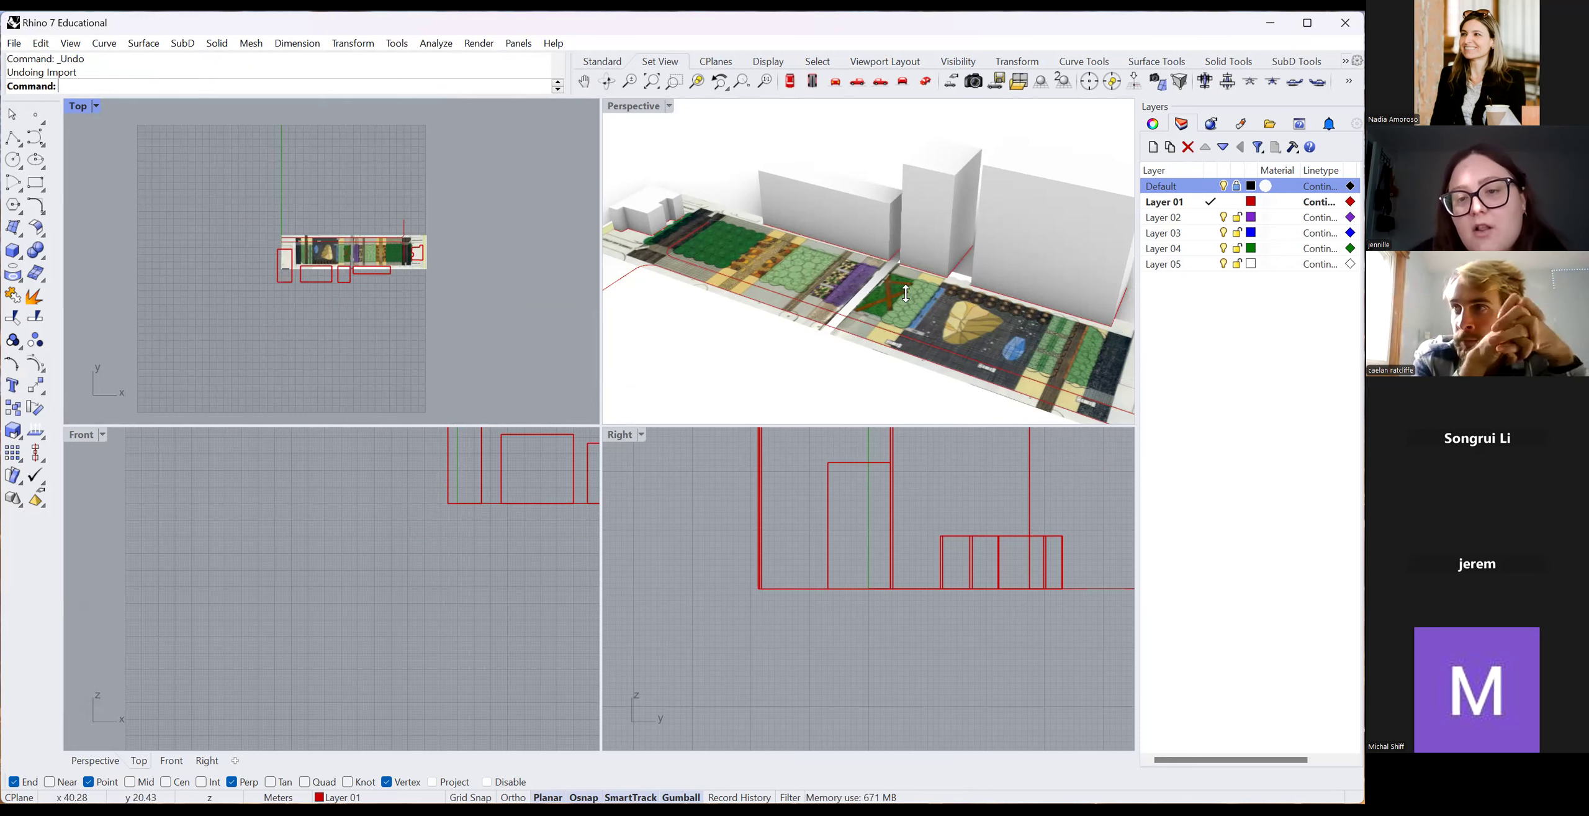
Import 'contour pdf' as a PDF file, keeping the default unit-preserving import options.
left_click(732, 280)
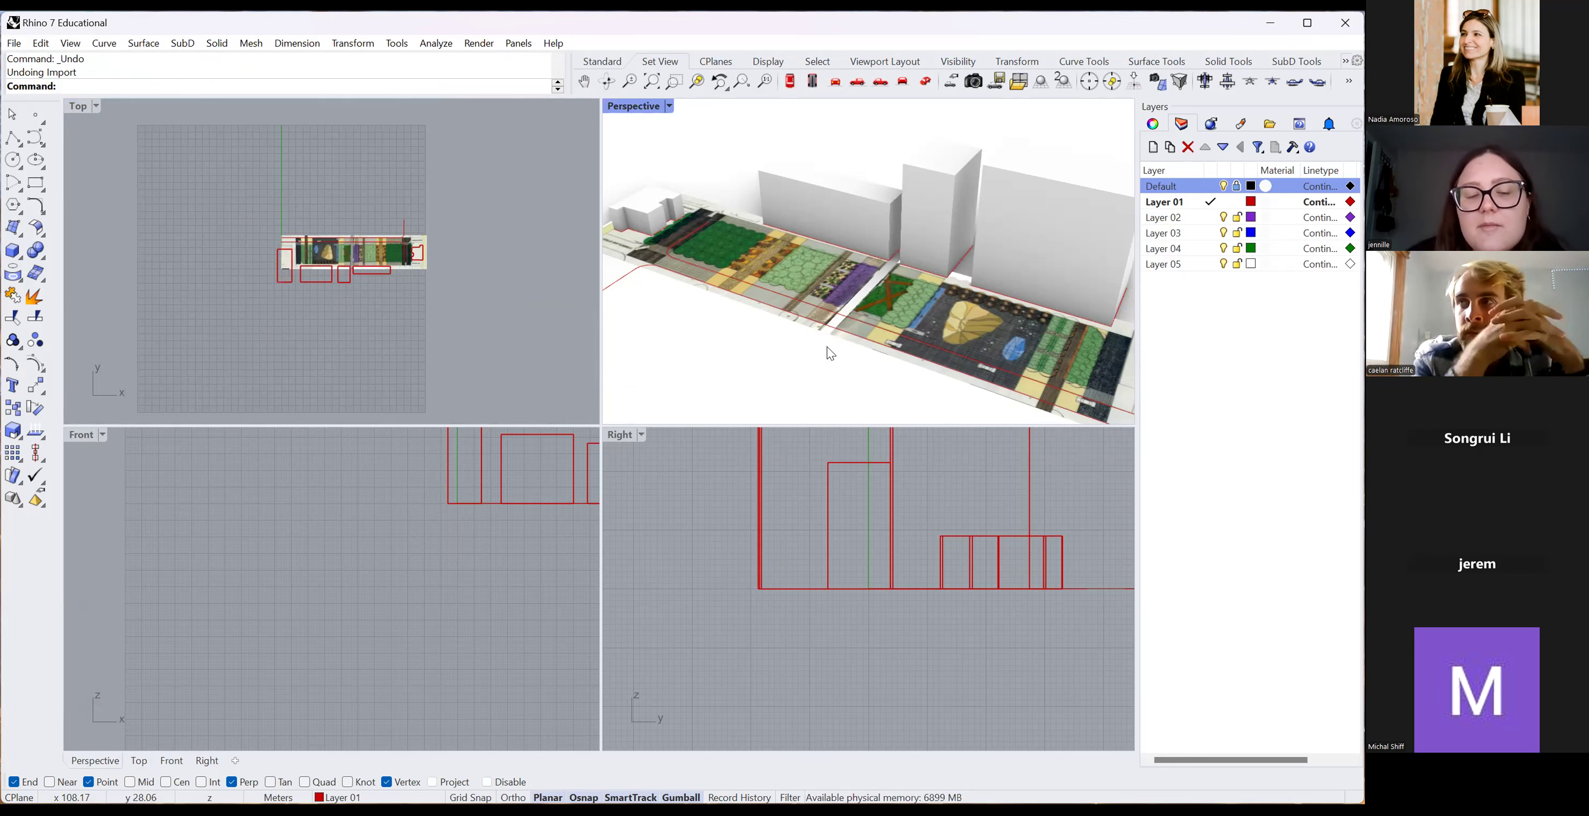
left_click(15, 43)
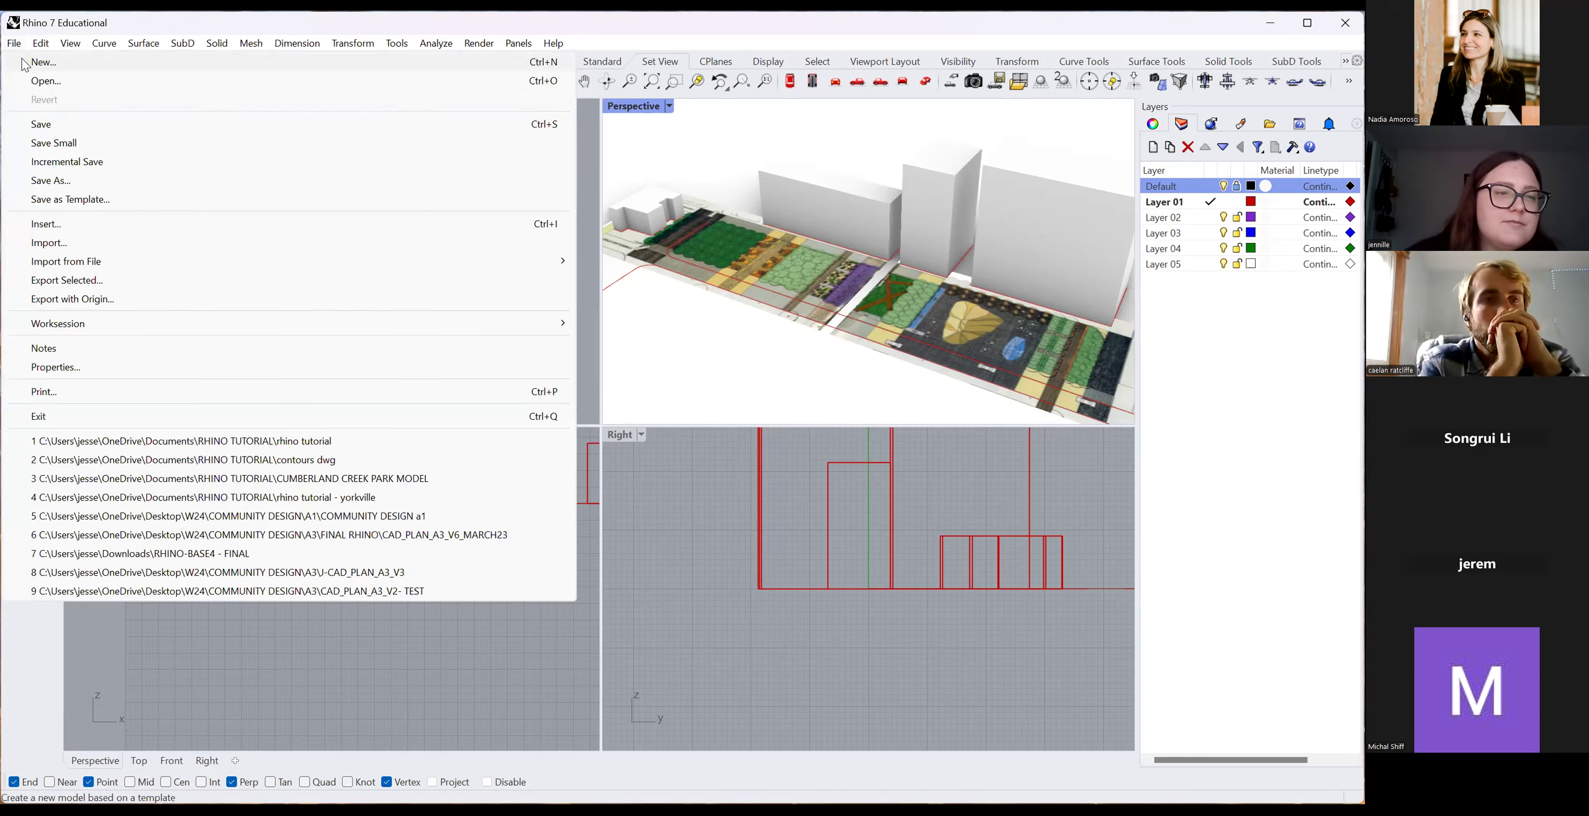
left_click(118, 243)
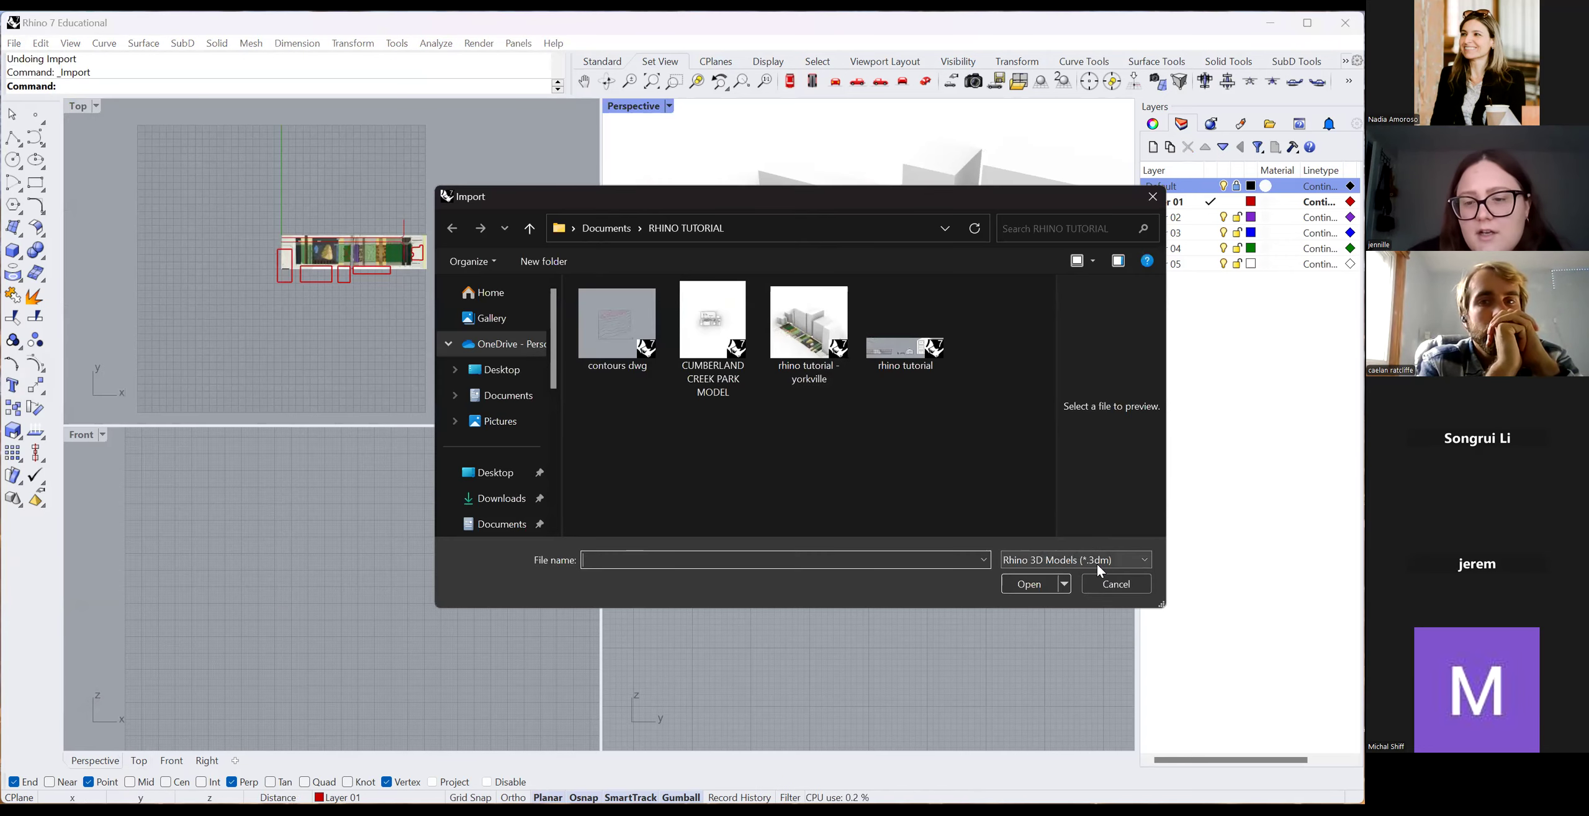
left_click(1096, 561)
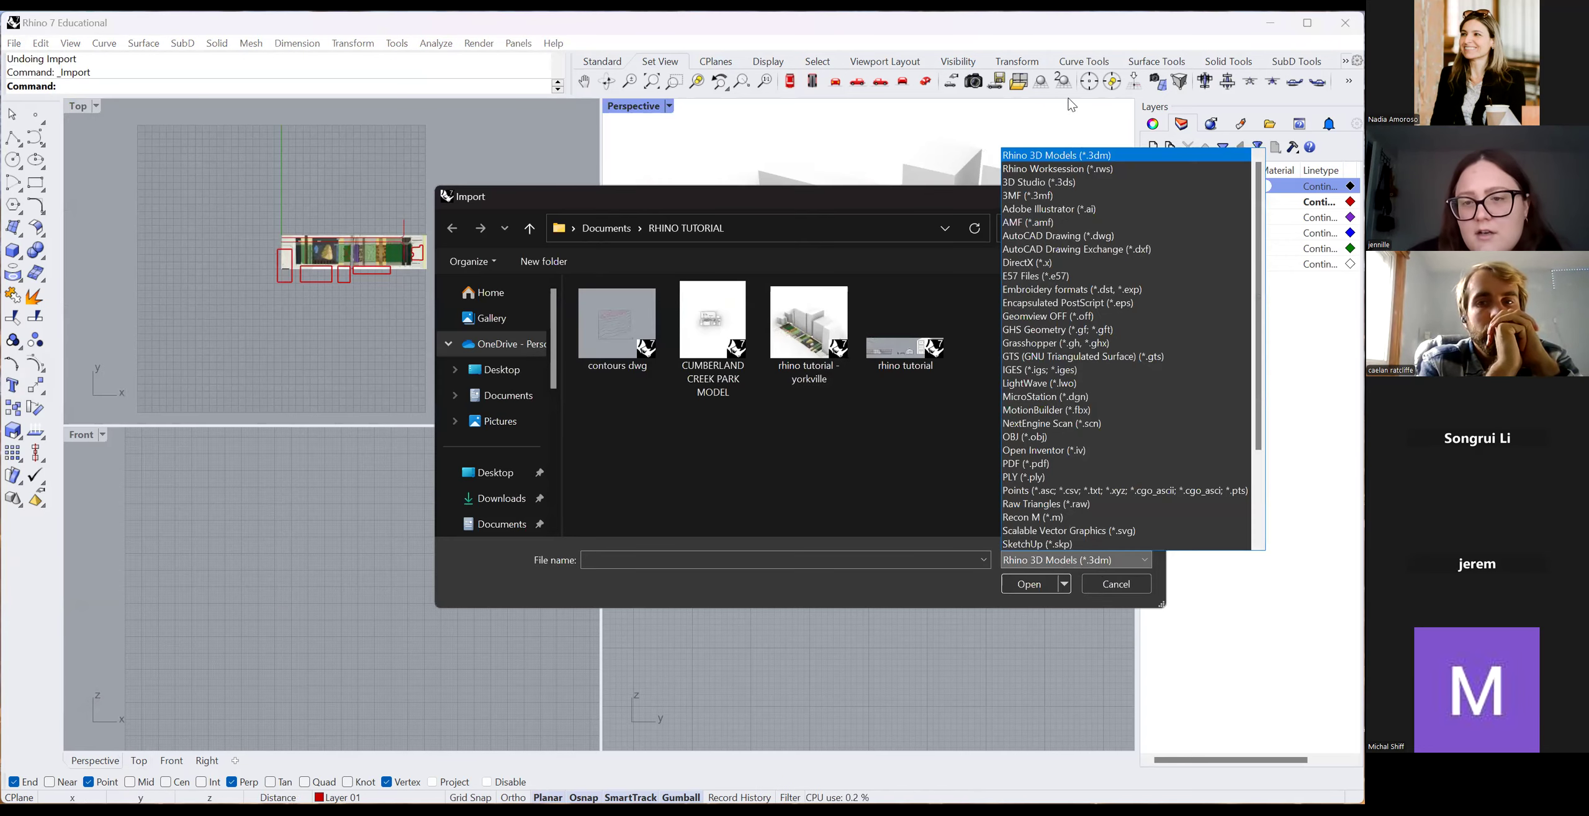
left_click(1055, 461)
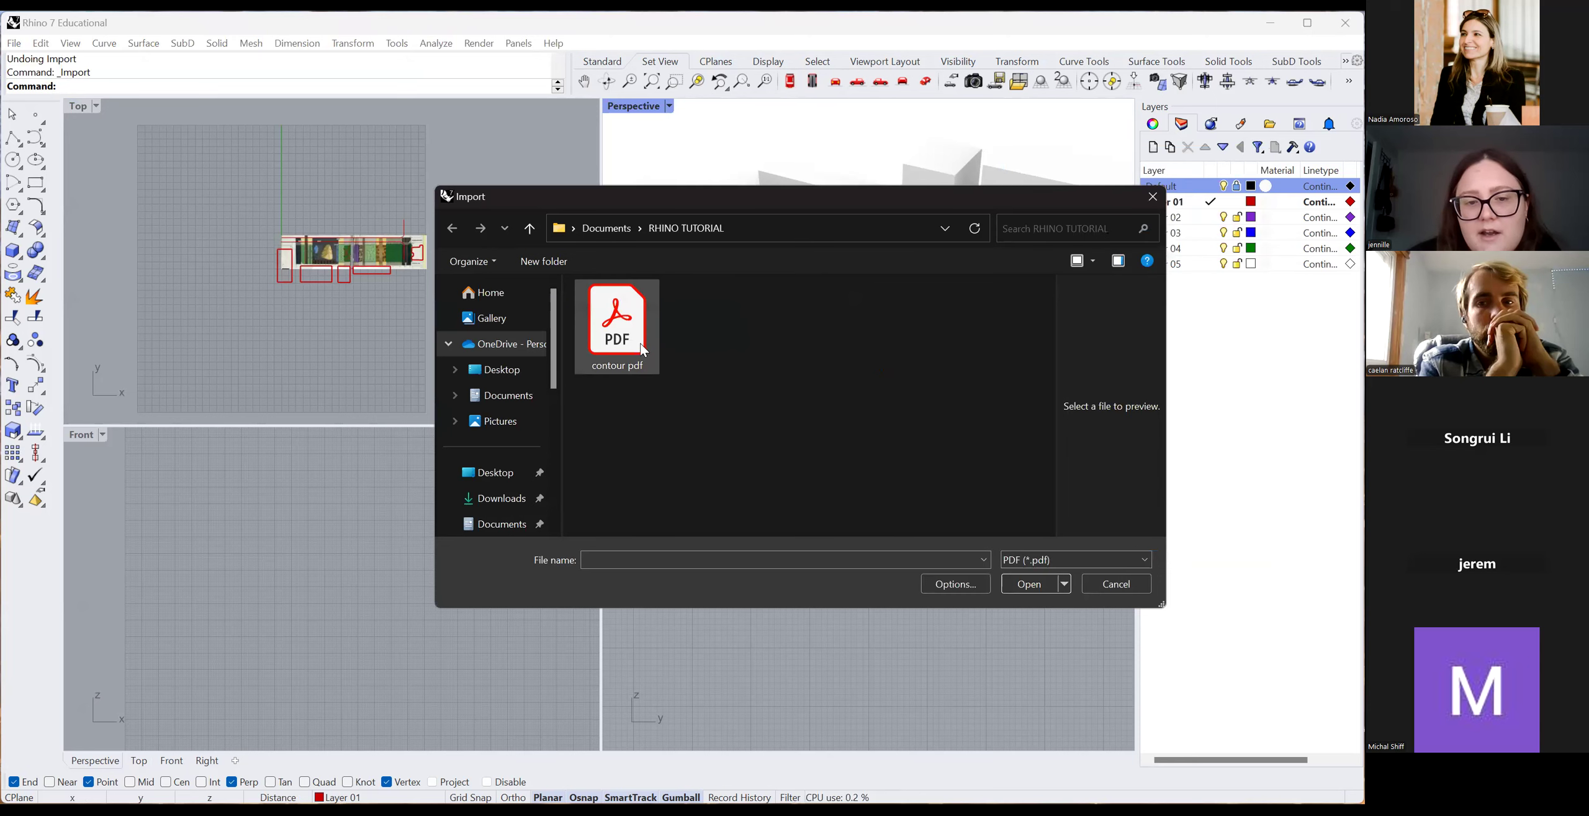
left_click(1029, 583)
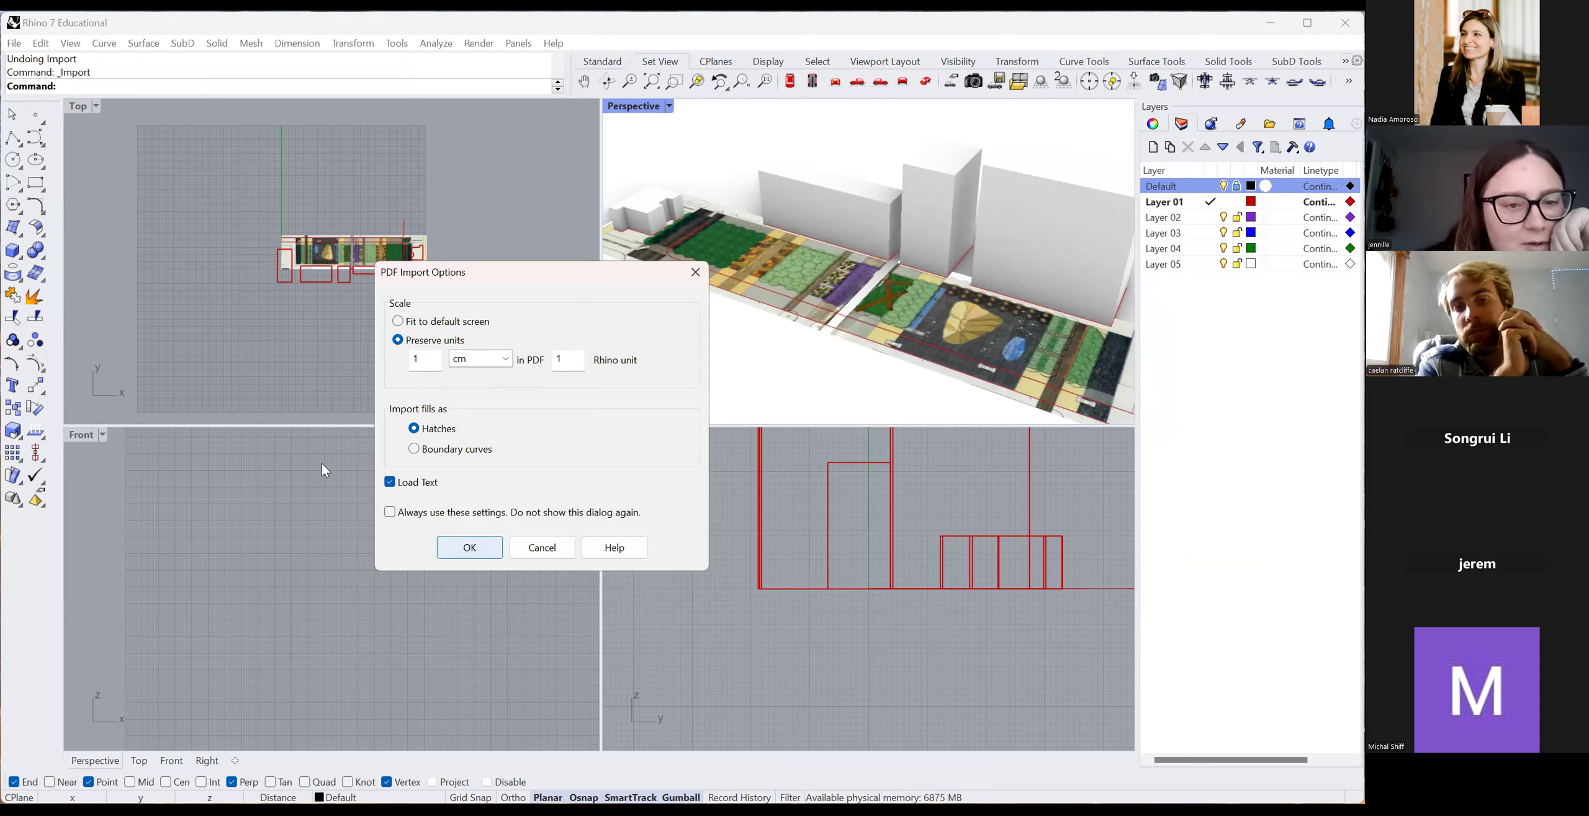
key("Return")
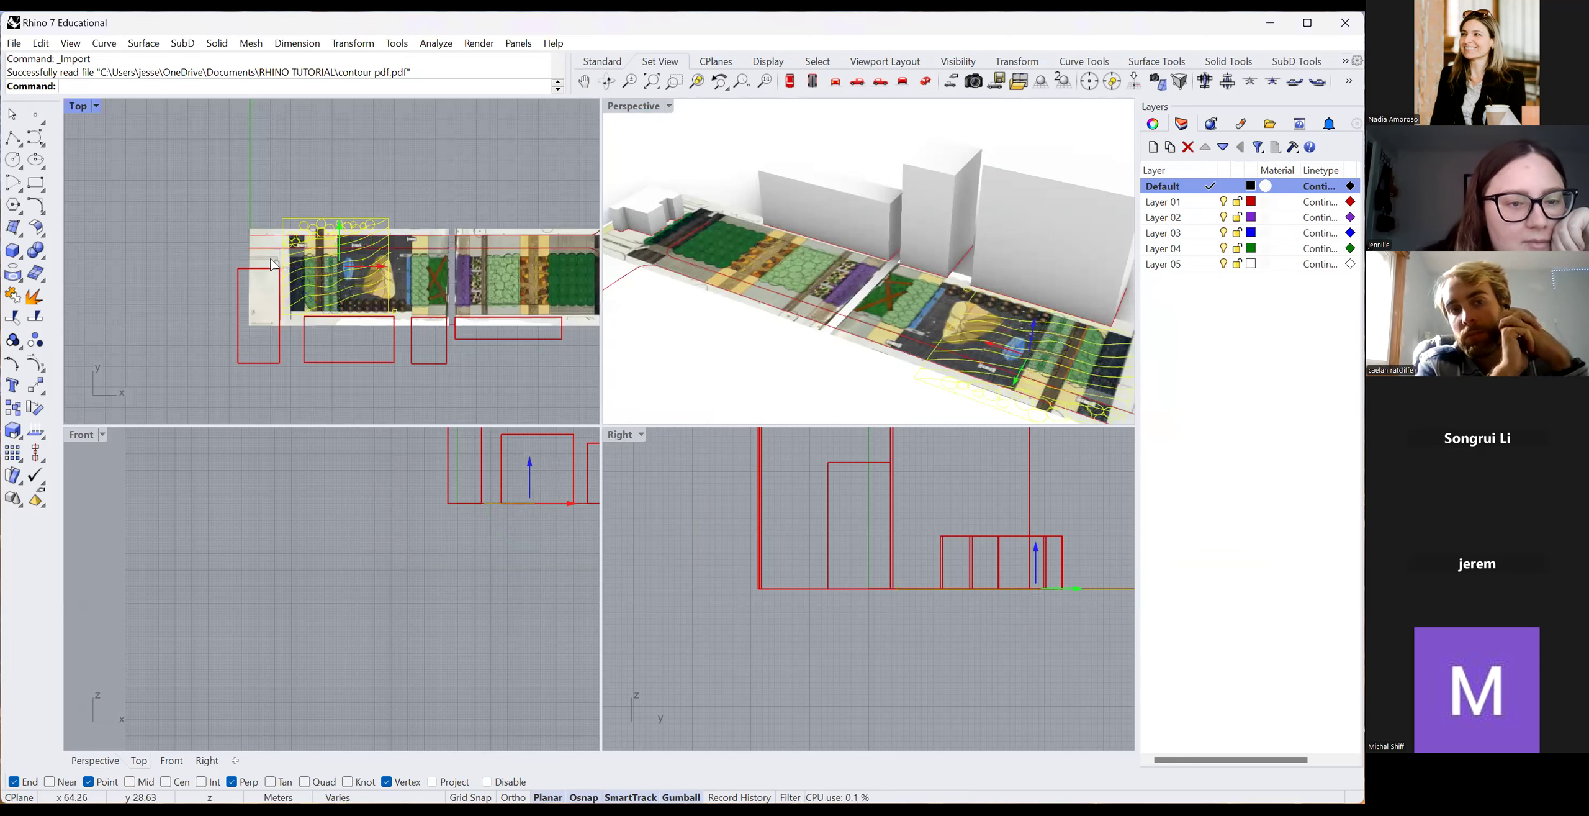
Move the imported contour drawing left along X beside the site strip and inspect its contour curves.
left_click_drag(271, 264, 196, 267)
left_click(194, 352)
left_click(179, 277)
scroll(168, 349, "up", 6)
scroll(207, 291, "down", 5)
scroll(350, 329, "up", 7)
left_click(299, 252)
scroll(372, 273, "down", 4)
scroll(388, 357, "up", 6)
scroll(442, 301, "up", 3)
Measure the small reference square's side with Distance, reading 2.00 meters.
left_click(440, 321)
type("Dis")
key("Return")
left_click(401, 331)
left_click(375, 329)
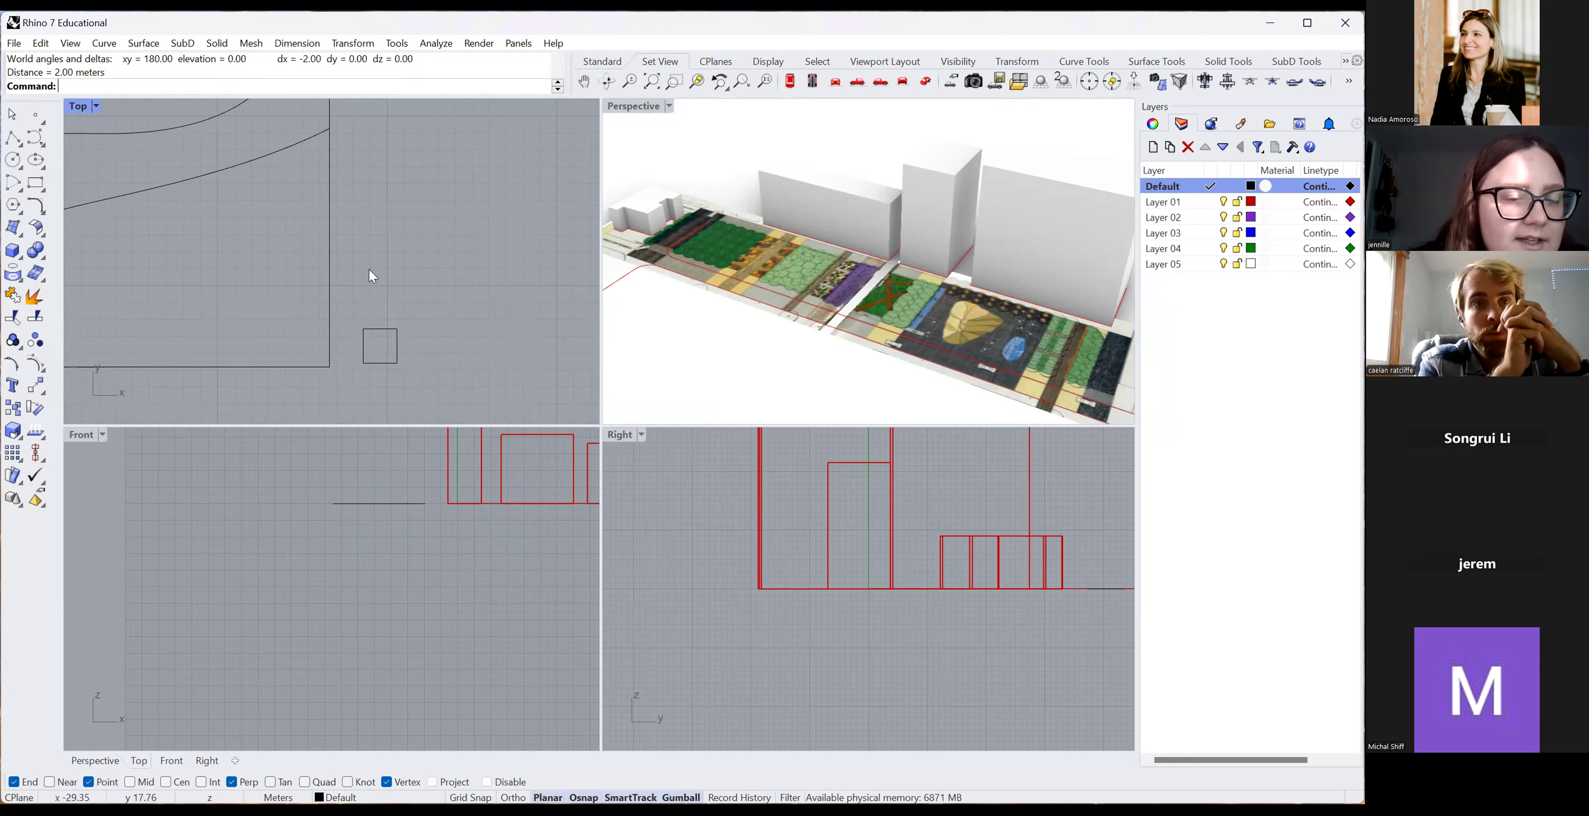
scroll(448, 357, "down", 5)
scroll(386, 354, "up", 2)
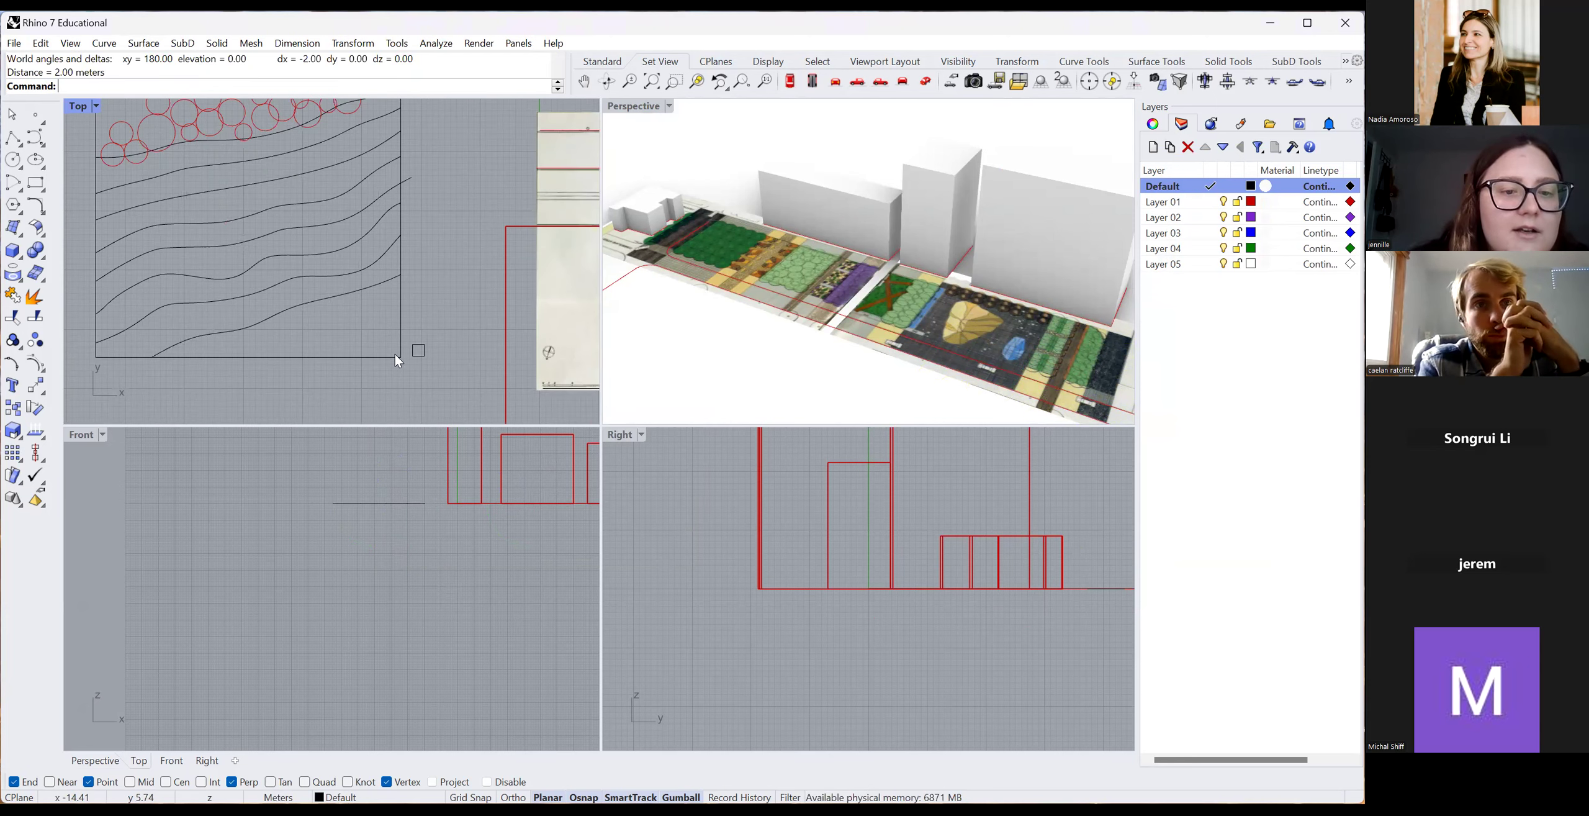
scroll(385, 351, "down", 4)
Window-select part of the contour drawing, then clear the selection.
mouse_move(427, 365)
left_mouse_down()
mouse_move(385, 350)
mouse_move(403, 353)
left_mouse_up()
left_click(432, 373)
scroll(432, 372, "down", 8)
scroll(428, 373, "down", 2)
scroll(435, 372, "up", 5)
scroll(430, 358, "down", 3)
scroll(431, 357, "up", 3)
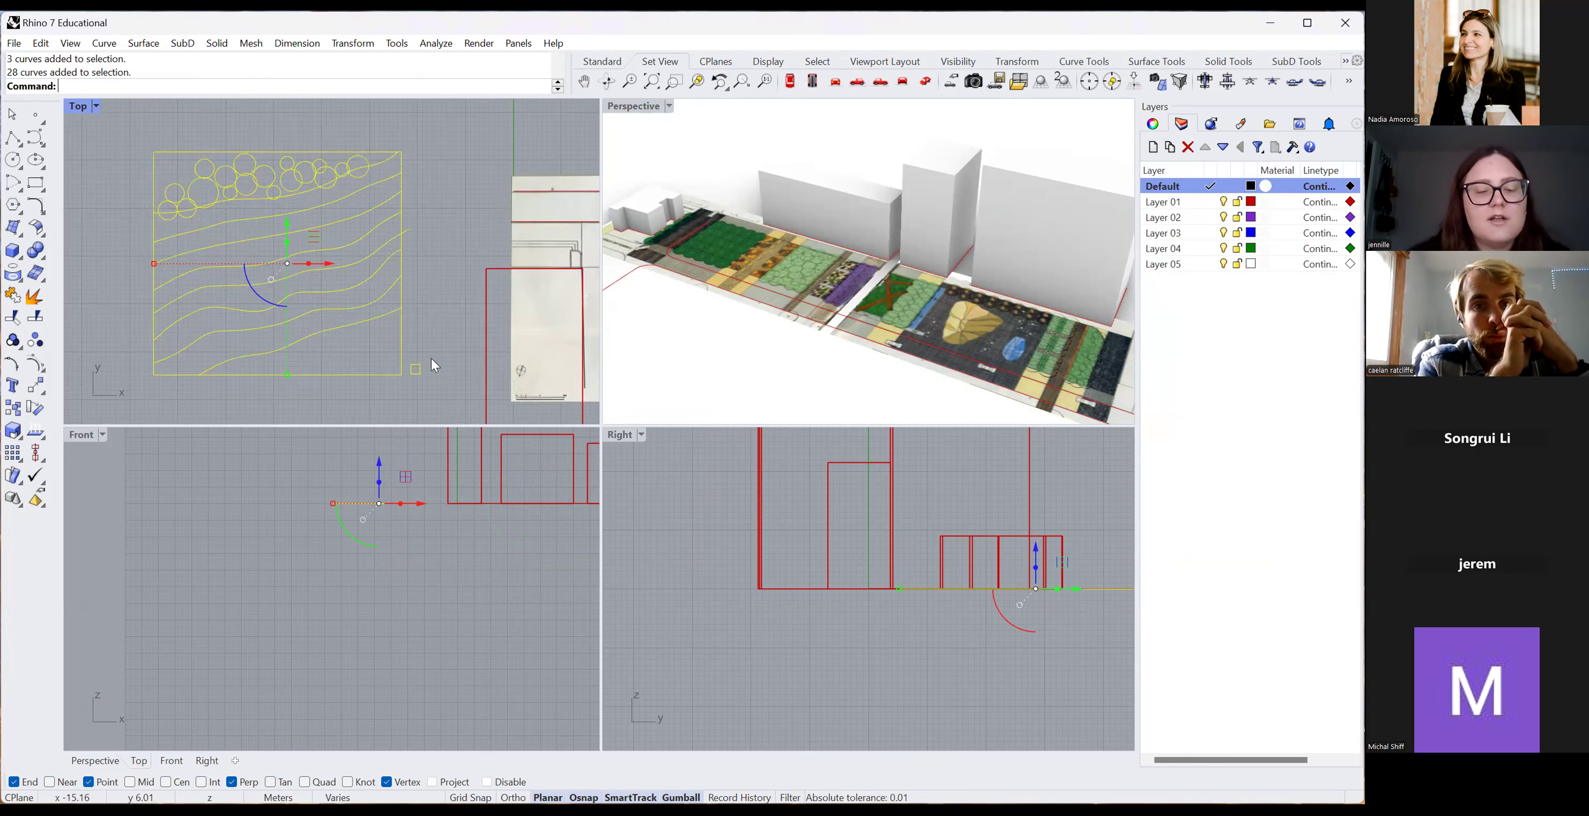
Scale the contour curves by reference so the square's side becomes 10 meters.
scroll(431, 358, "up", 3)
type("scale")
key("Return")
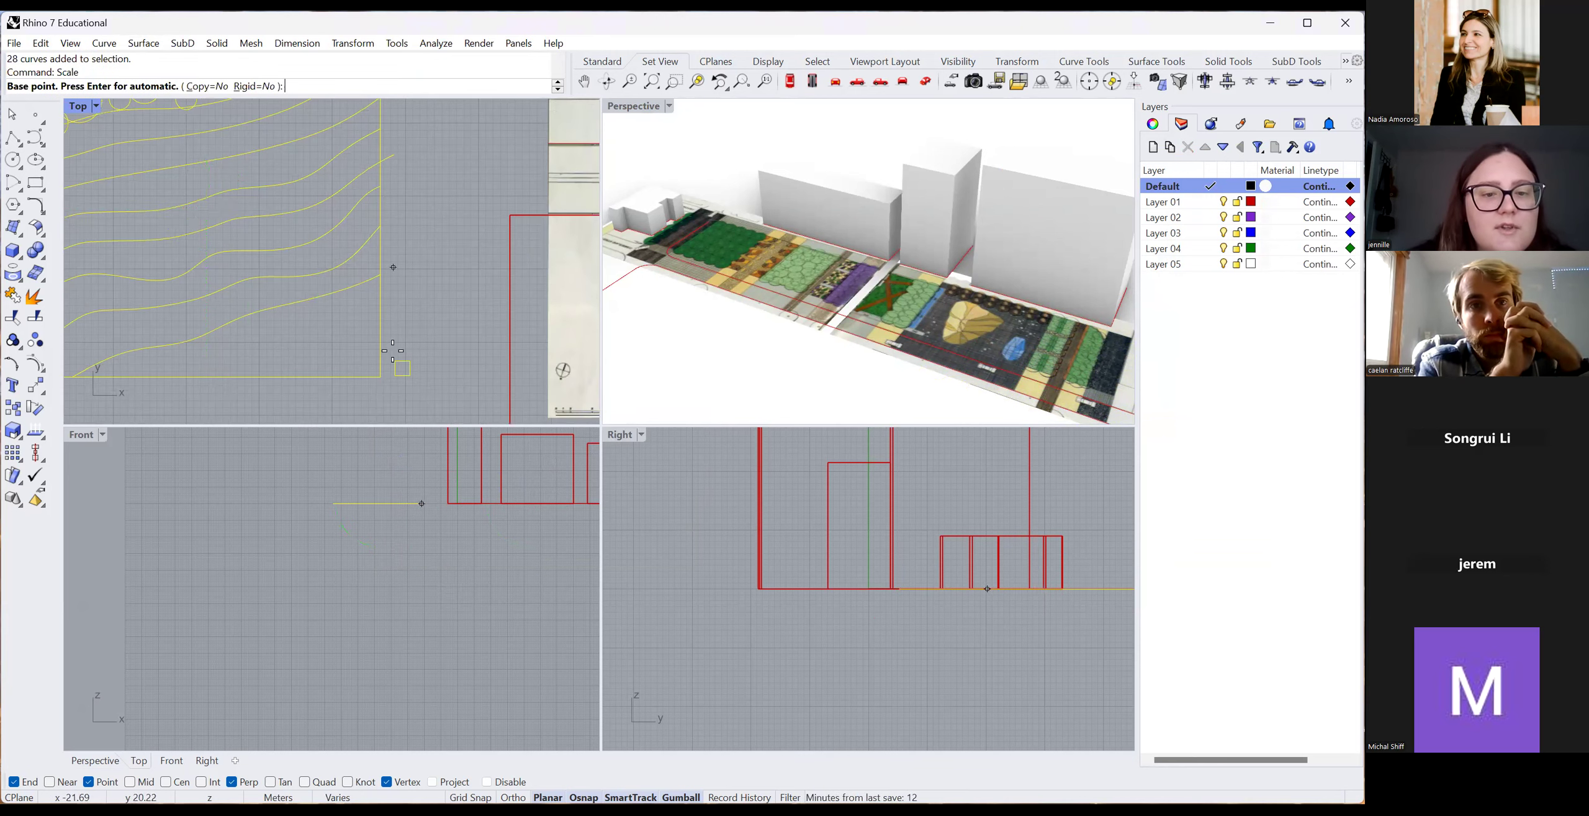
scroll(393, 352, "up", 4)
left_click(399, 381)
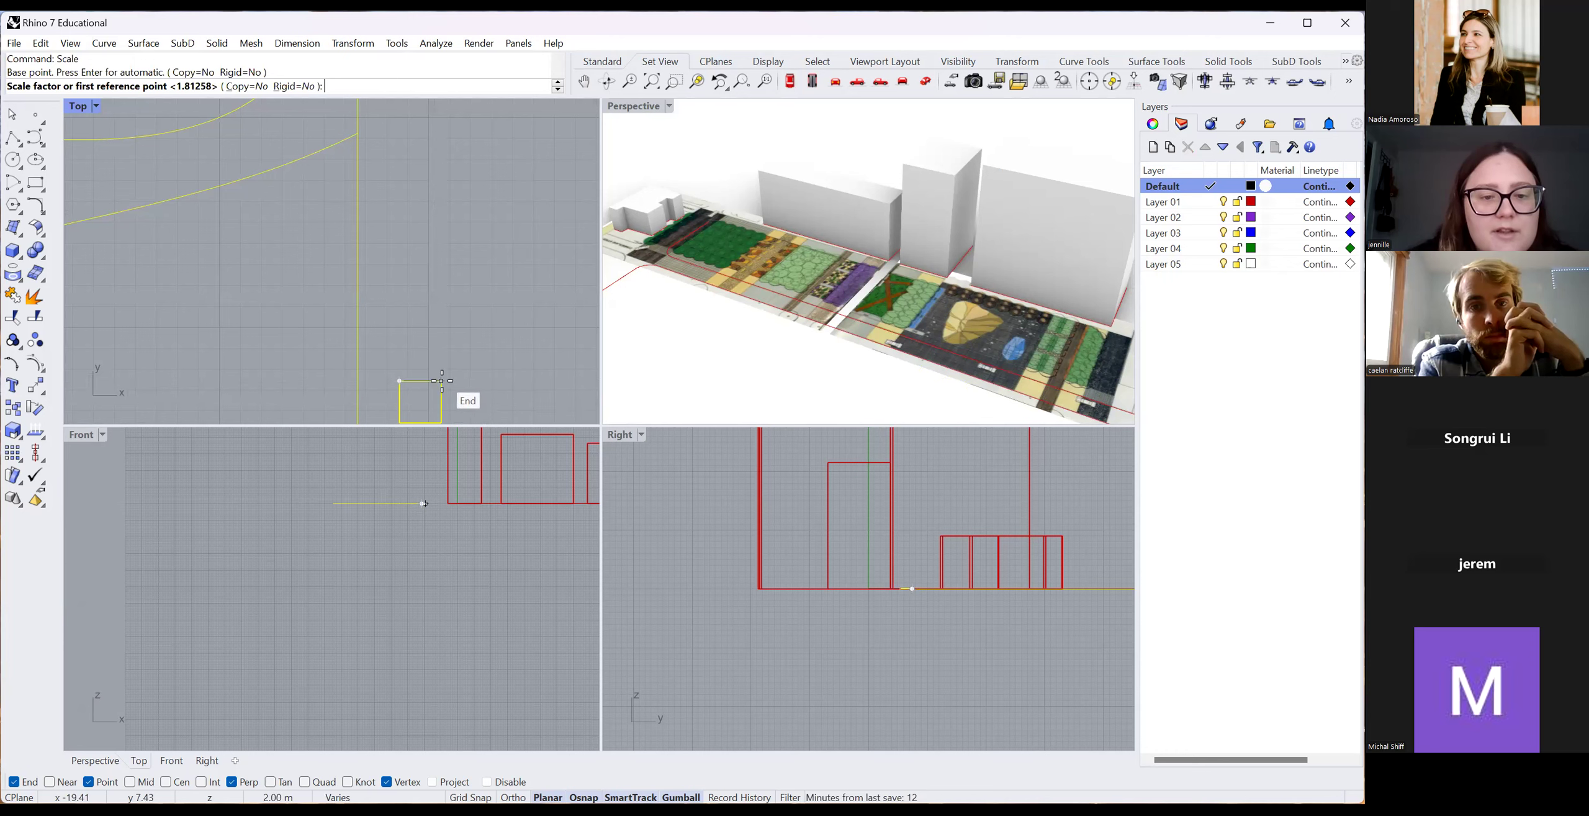
left_click(441, 380)
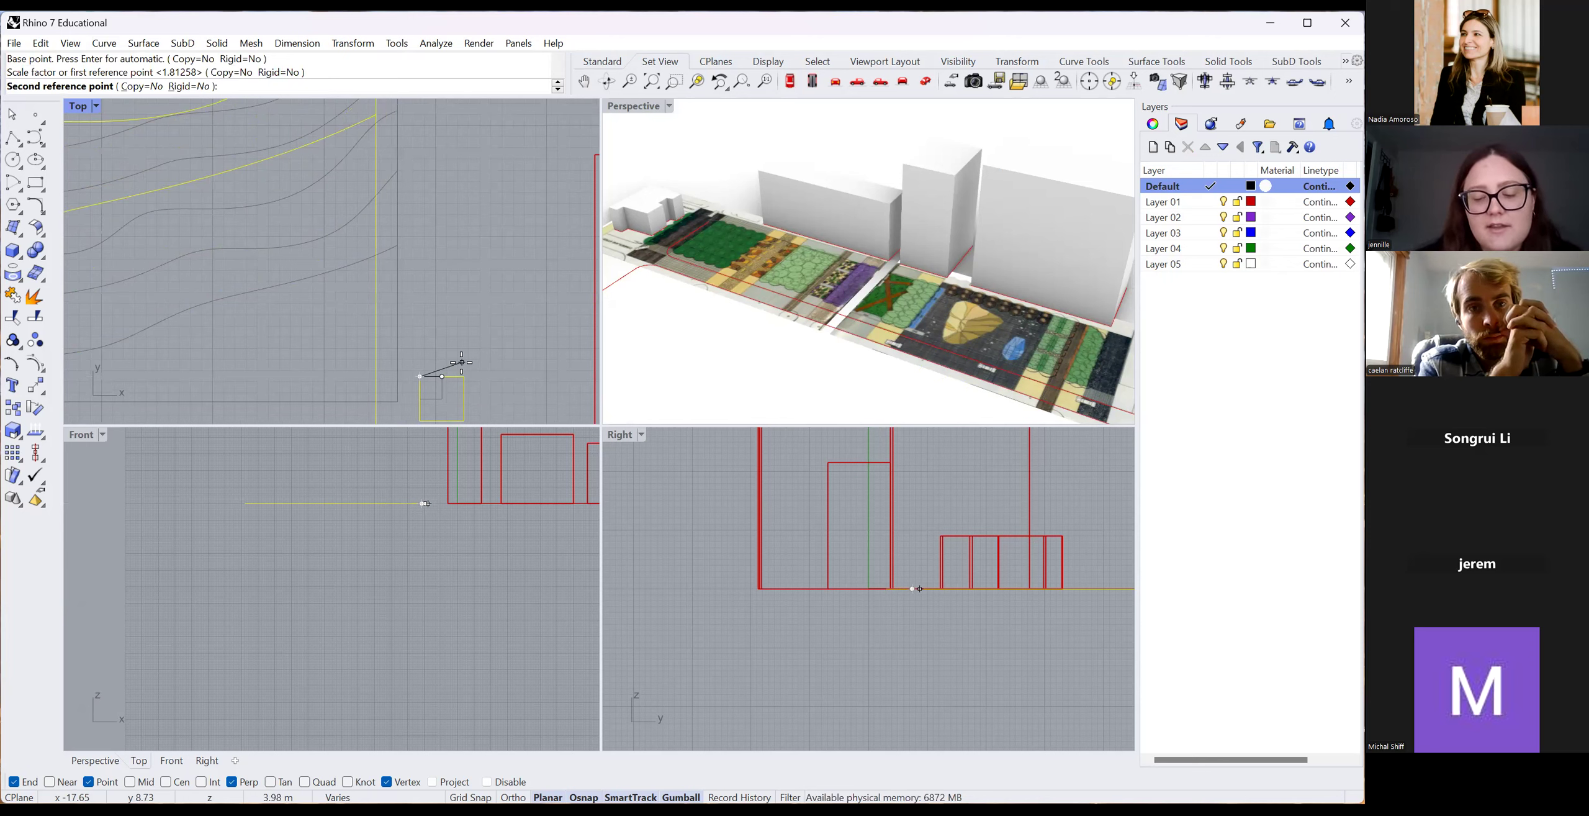
type("10")
key("Return")
Check the square's new side length with Distance and window-select all 28 contour curves.
type("Di")
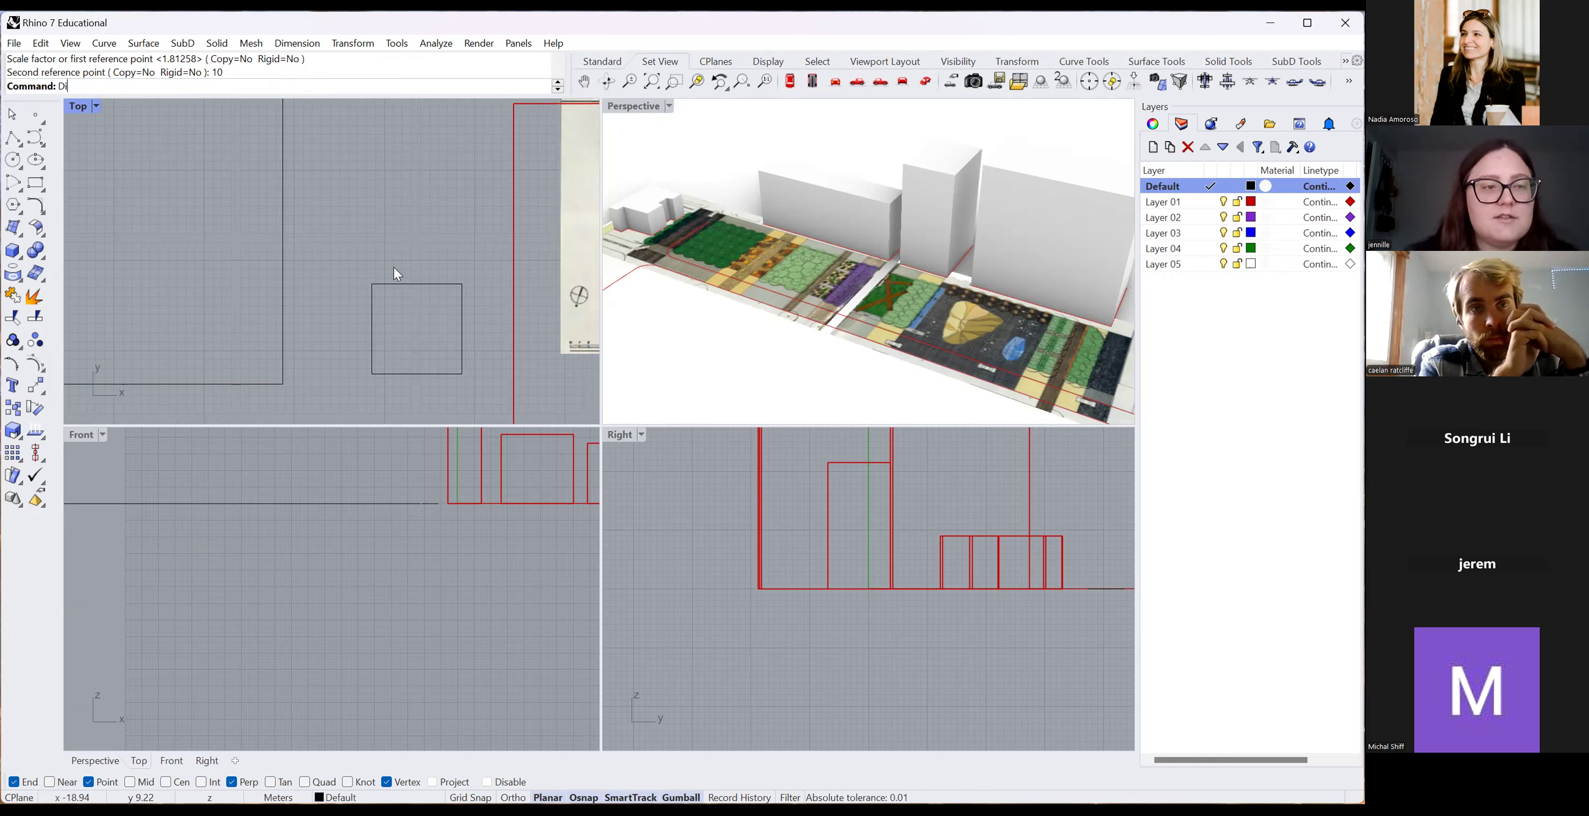
type("mstance")
key("Return")
left_click(372, 284)
left_click(462, 284)
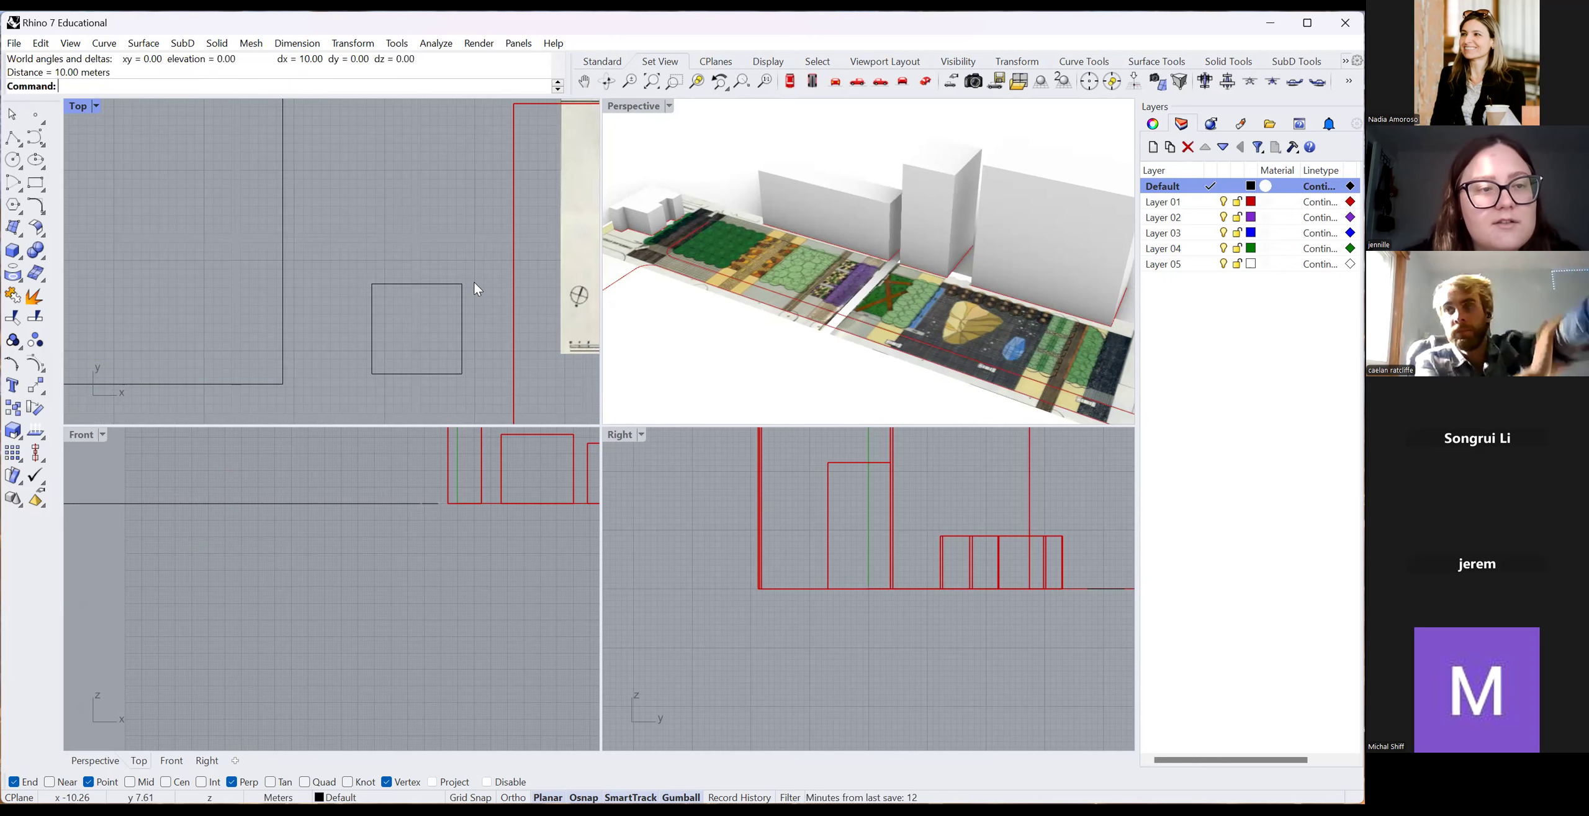
scroll(420, 271, "down", 5)
scroll(386, 320, "down", 8)
left_click_drag(208, 157, 395, 356)
Delete the scaled curves and import the contour export file using Supported Files (*.*).
key("Delete")
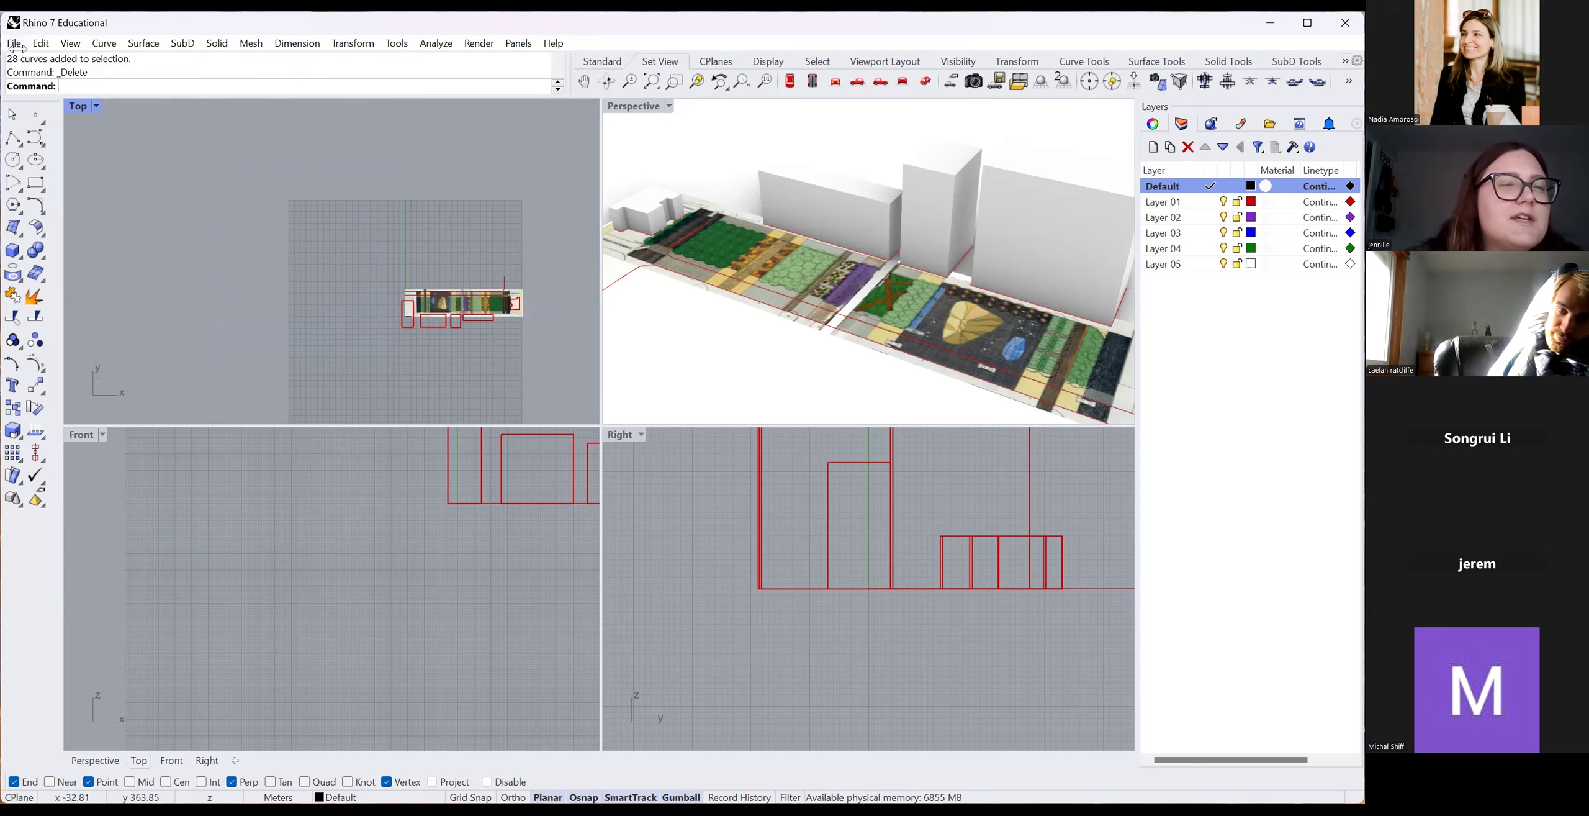
left_click(13, 43)
left_click(136, 241)
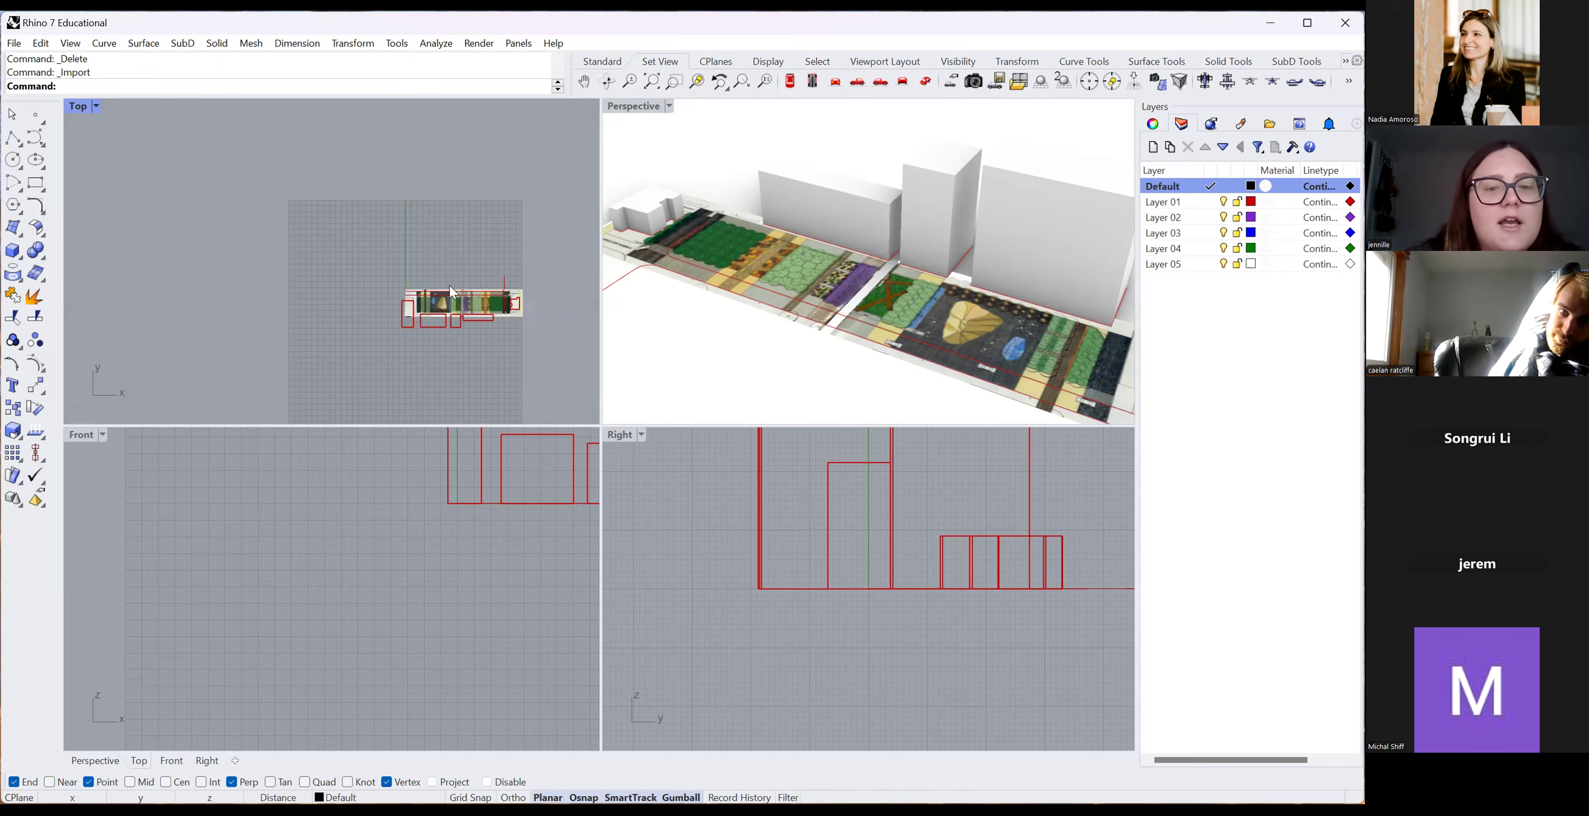
left_click(1125, 558)
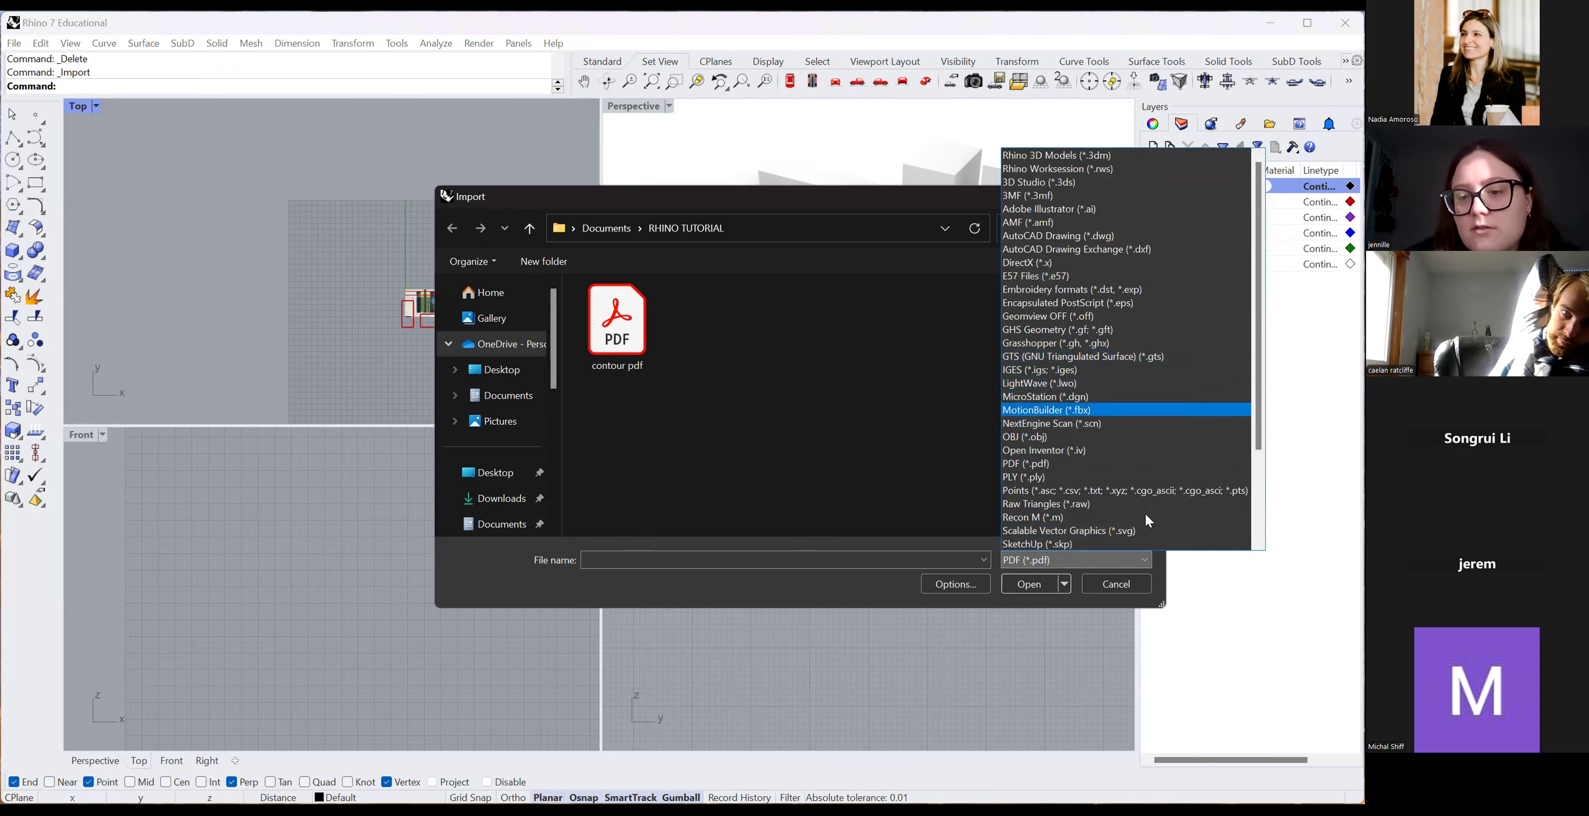
left_click(1128, 531)
left_click(1111, 561)
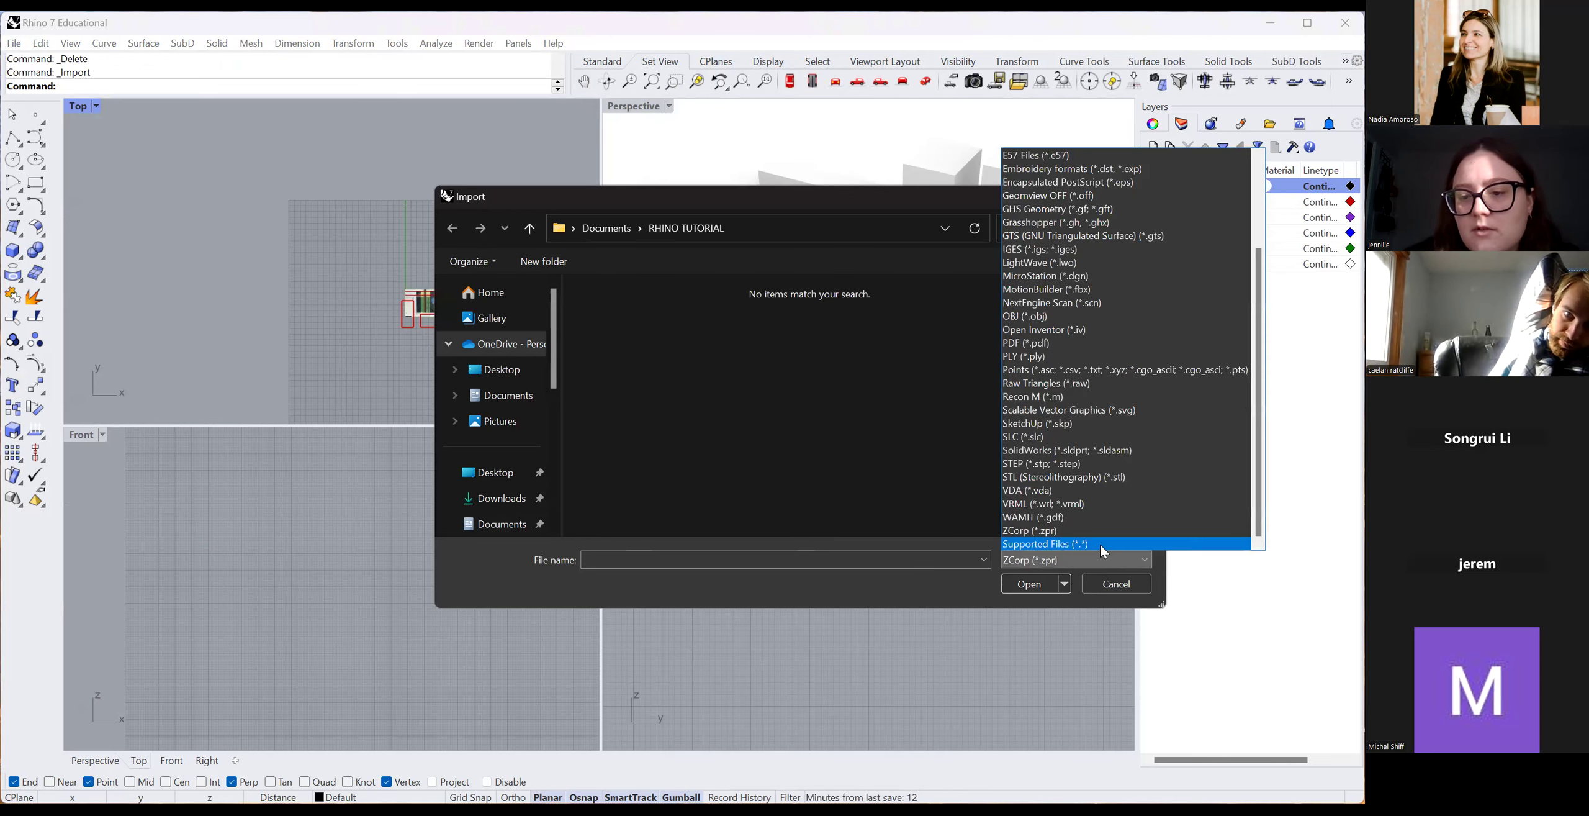
left_click(1100, 542)
left_click(1029, 583)
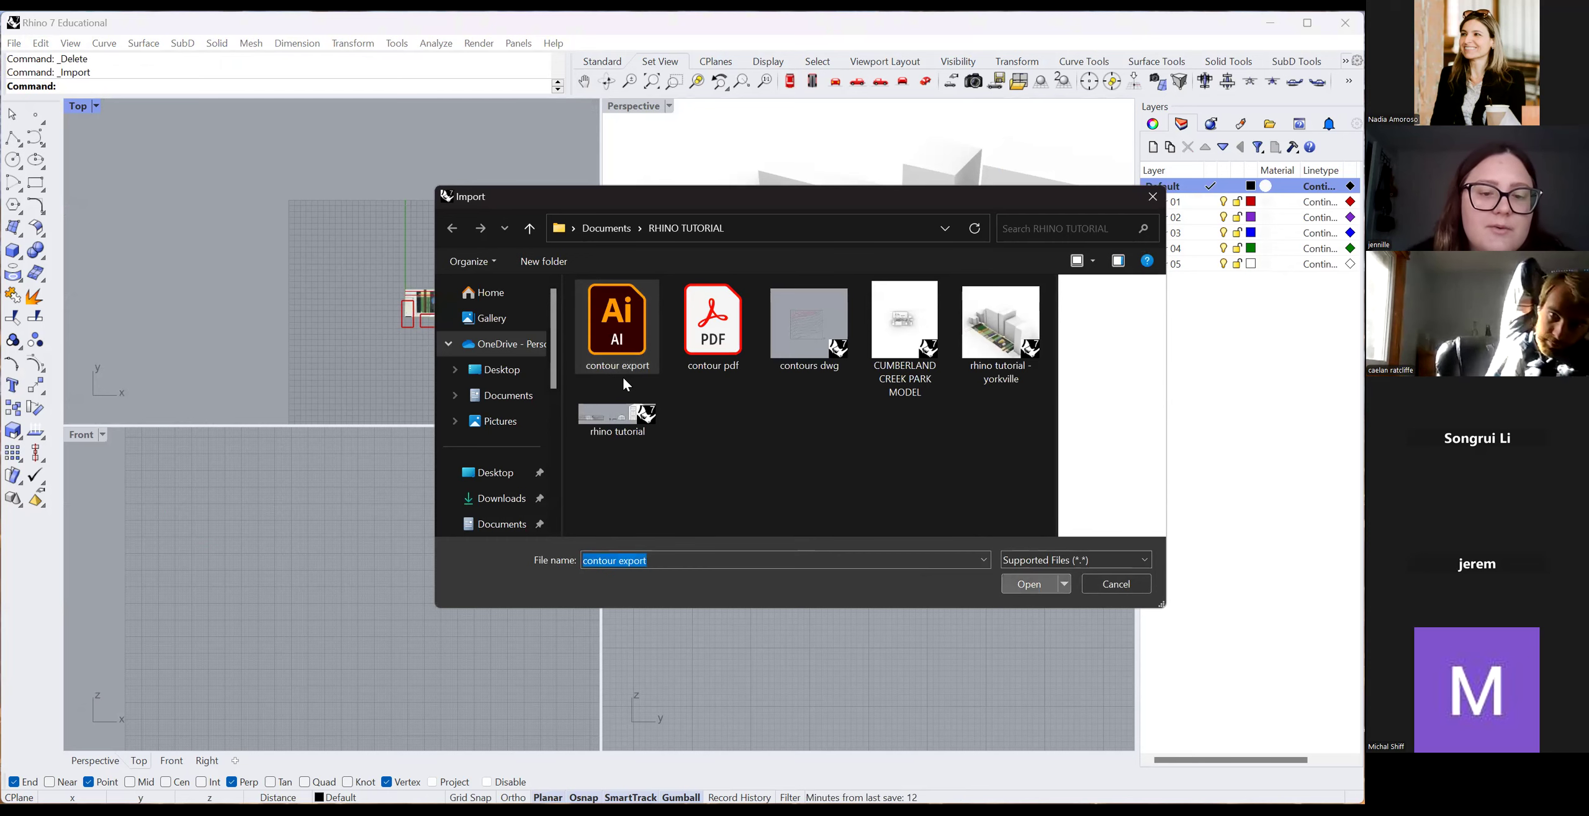
Deselect the imported contours, then start and cancel the Scale command.
scroll(538, 399, "up", 12)
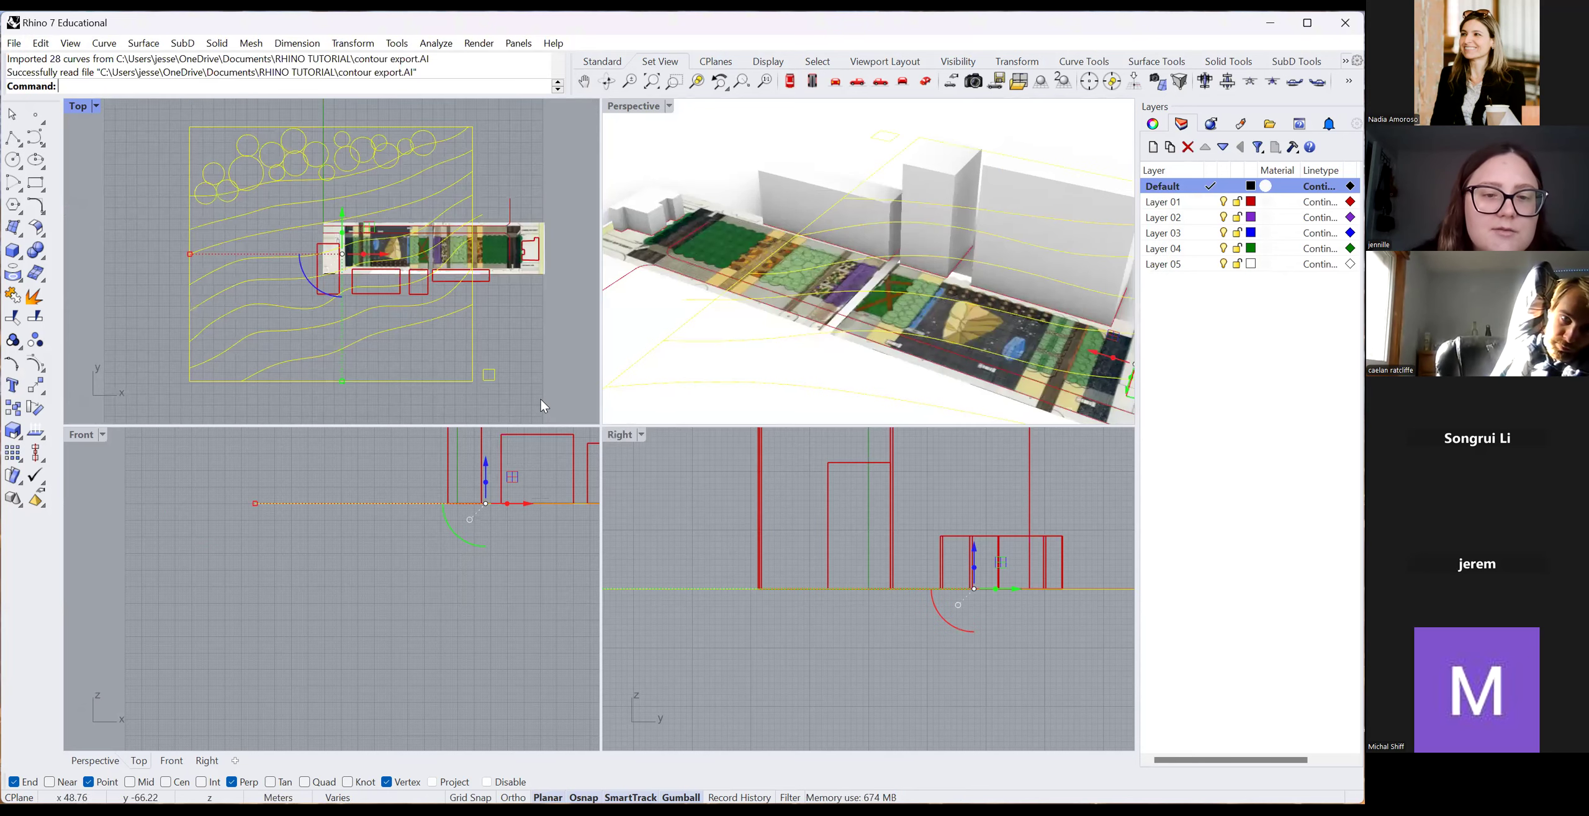
scroll(463, 365, "up", 5)
key("Escape")
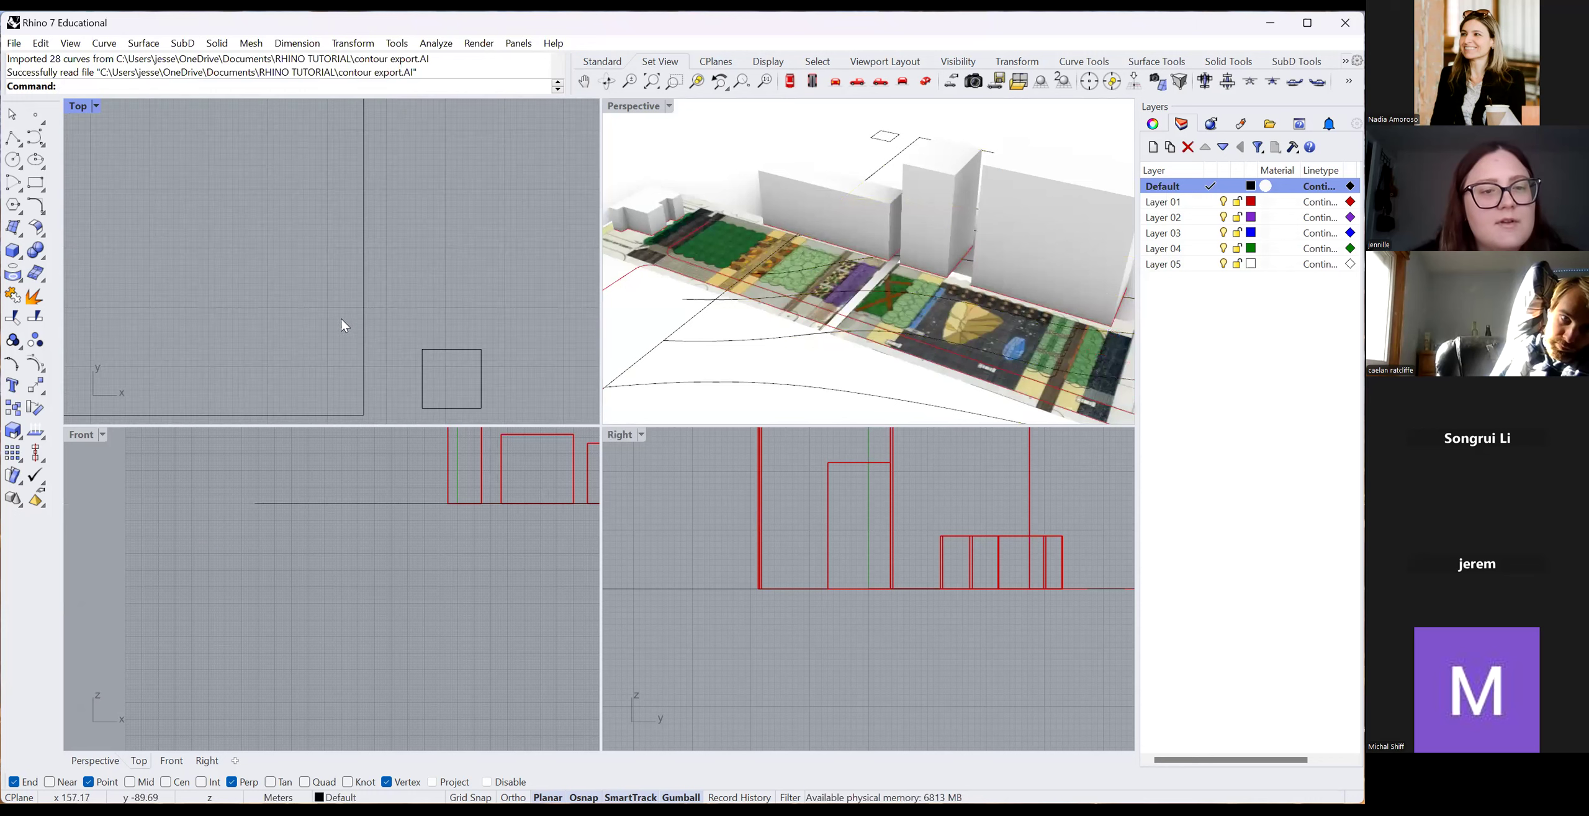
scroll(412, 318, "down", 8)
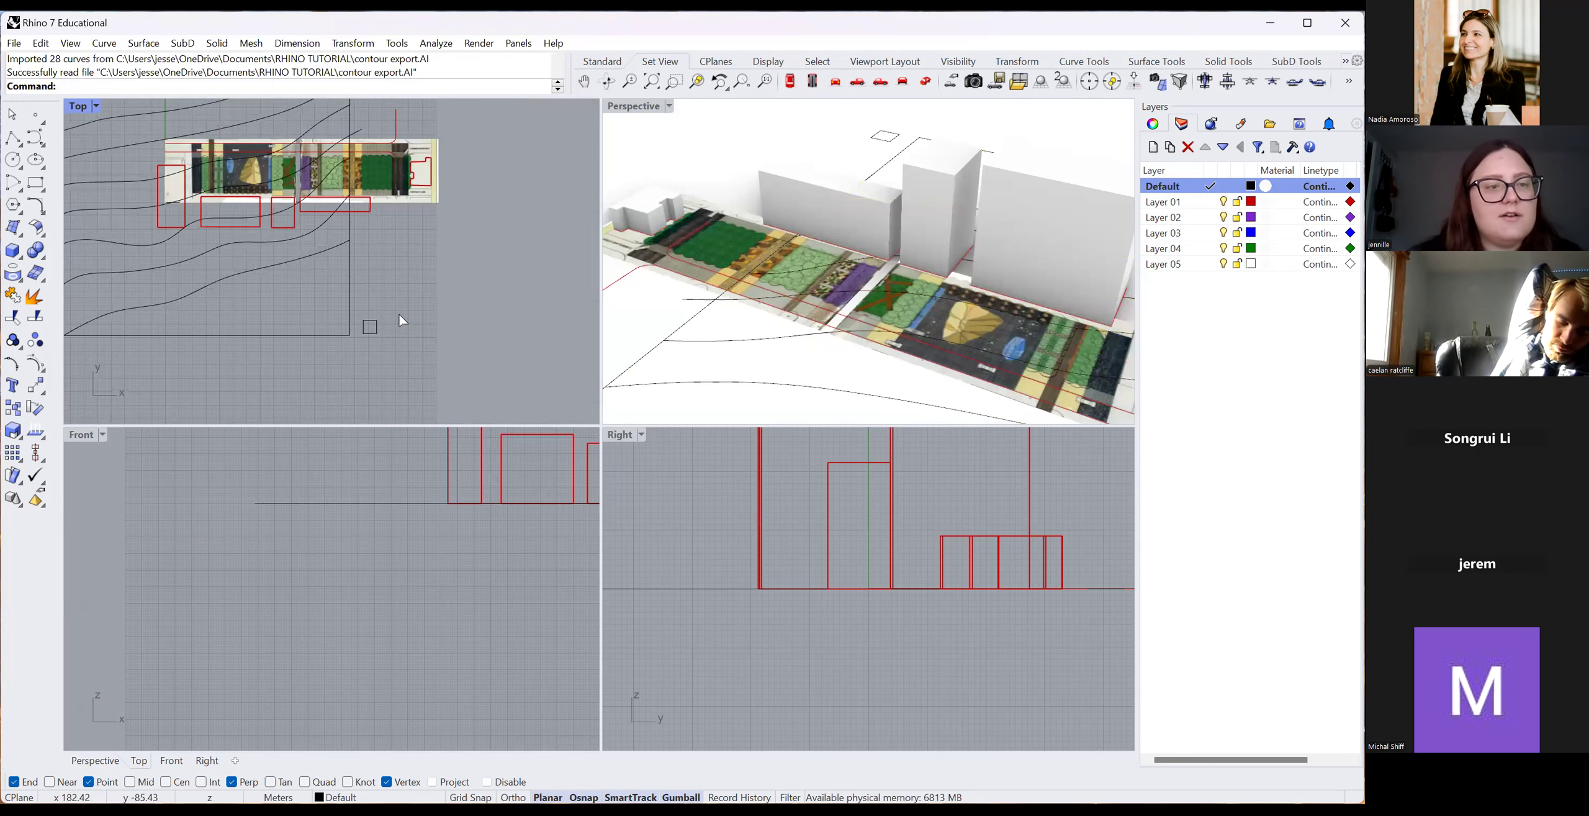
type("scale")
key("Return")
left_click(267, 183)
key("Escape")
Select a few of the imported contour curves to inspect them, then clear the selection.
scroll(386, 321, "down", 5)
scroll(154, 288, "up", 2)
scroll(131, 266, "down", 4)
left_click(131, 265)
left_click(132, 228)
left_click(404, 330)
scroll(329, 329, "up", 8)
scroll(348, 317, "down", 6)
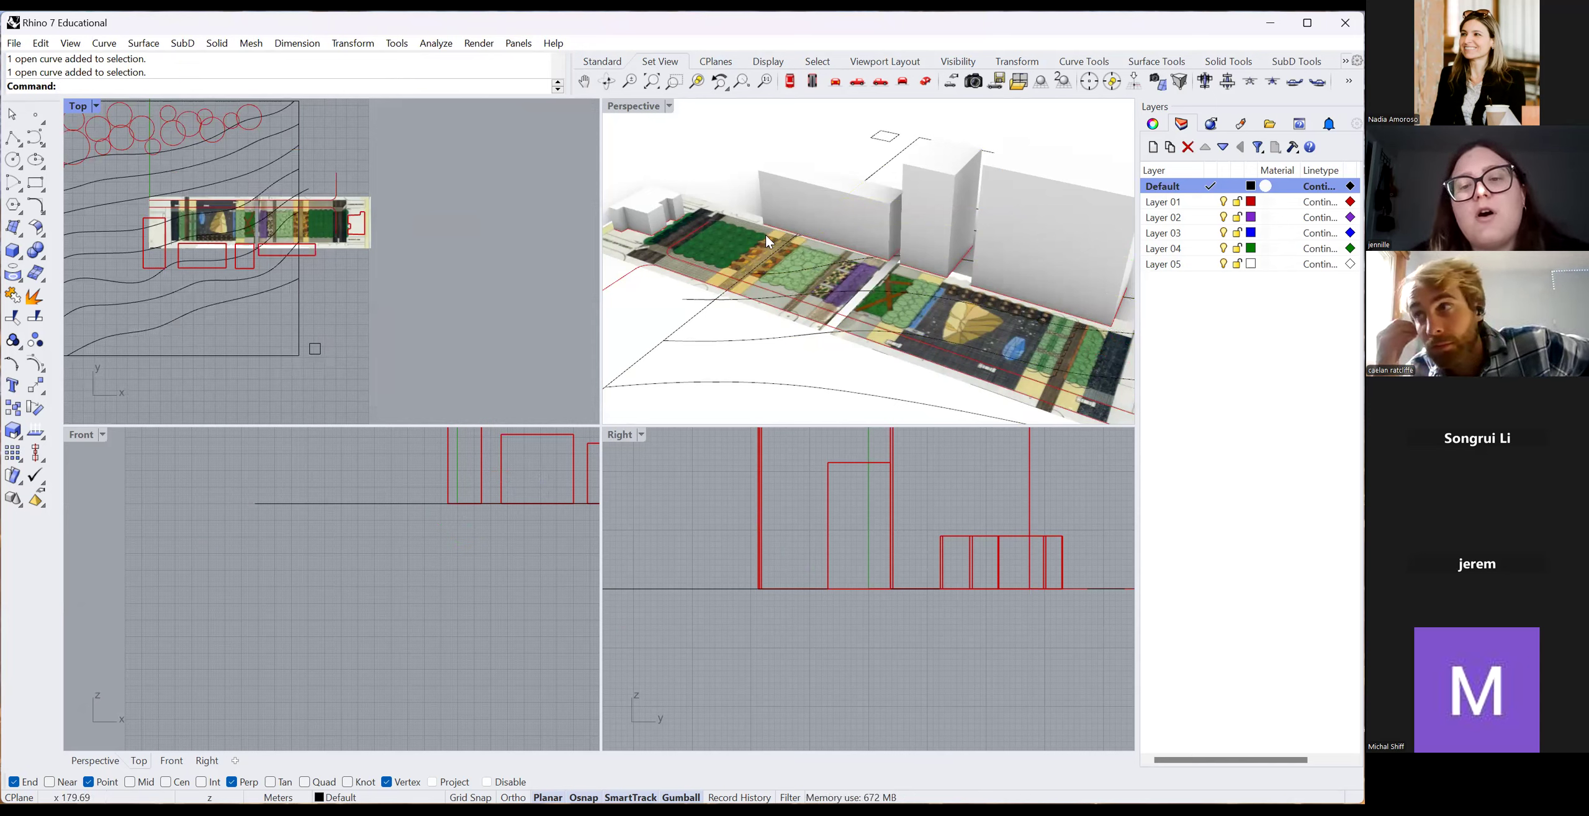
scroll(765, 234, "up", 2)
Orbit the Perspective view around the site, activate Top, then undo the contour export import.
right_click_drag(652, 310, 859, 290)
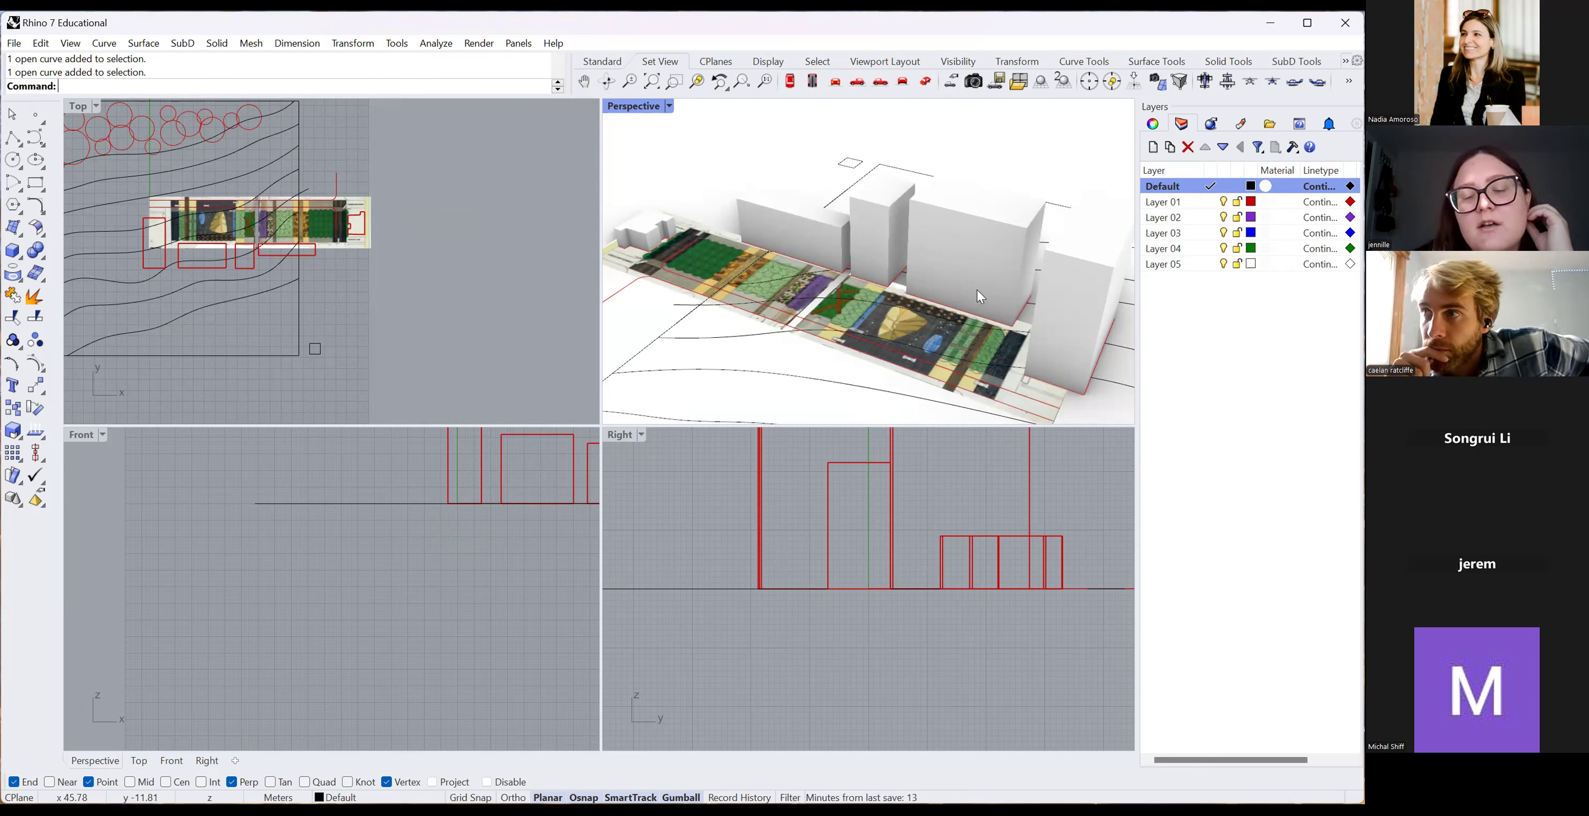
left_click(346, 201)
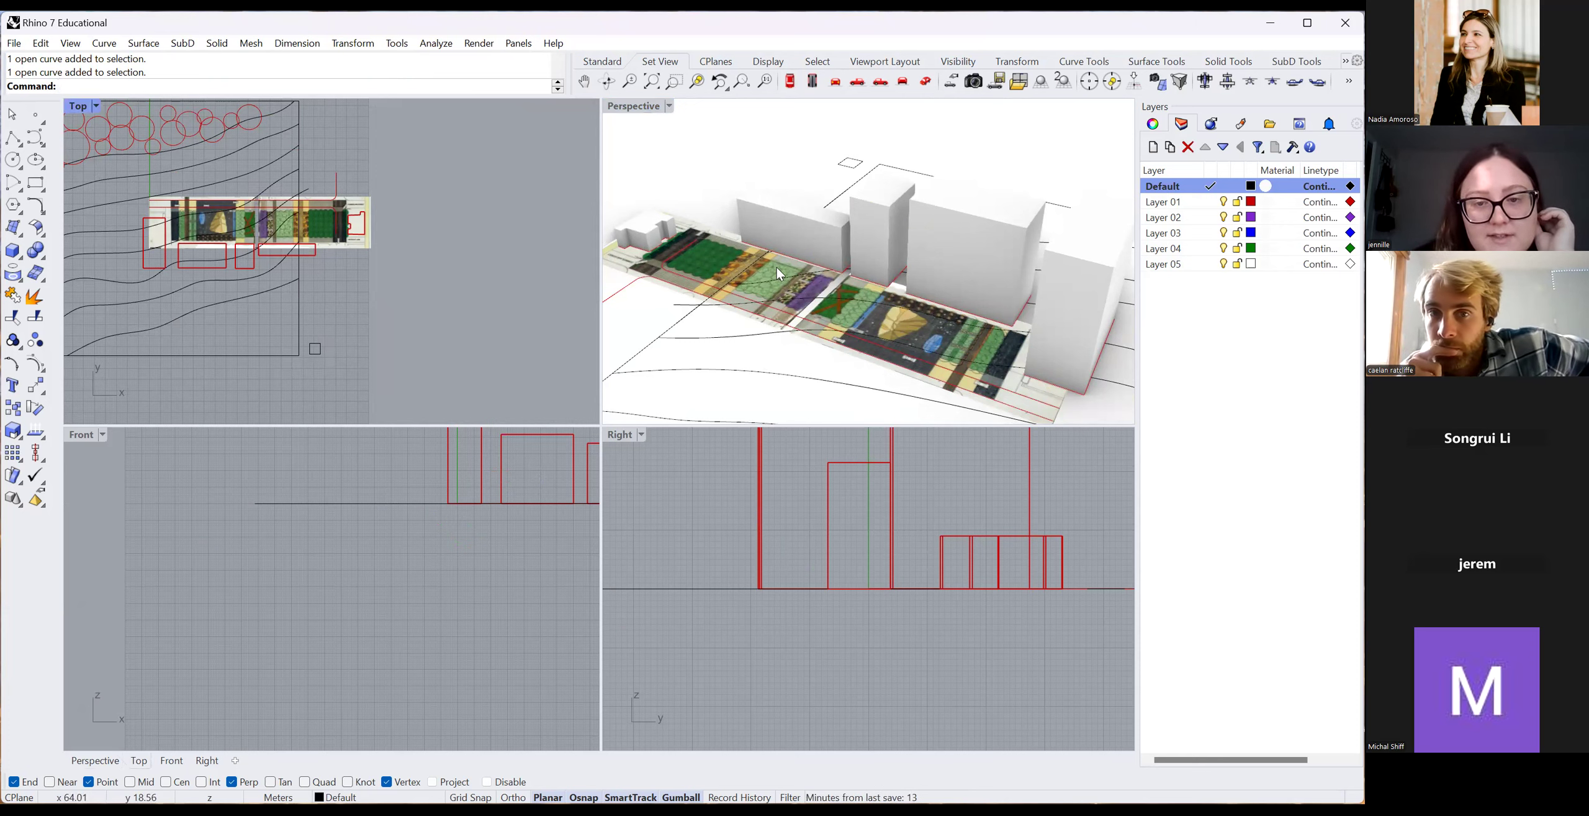
scroll(788, 275, "up", 10)
scroll(944, 325, "down", 10)
scroll(370, 319, "up", 3)
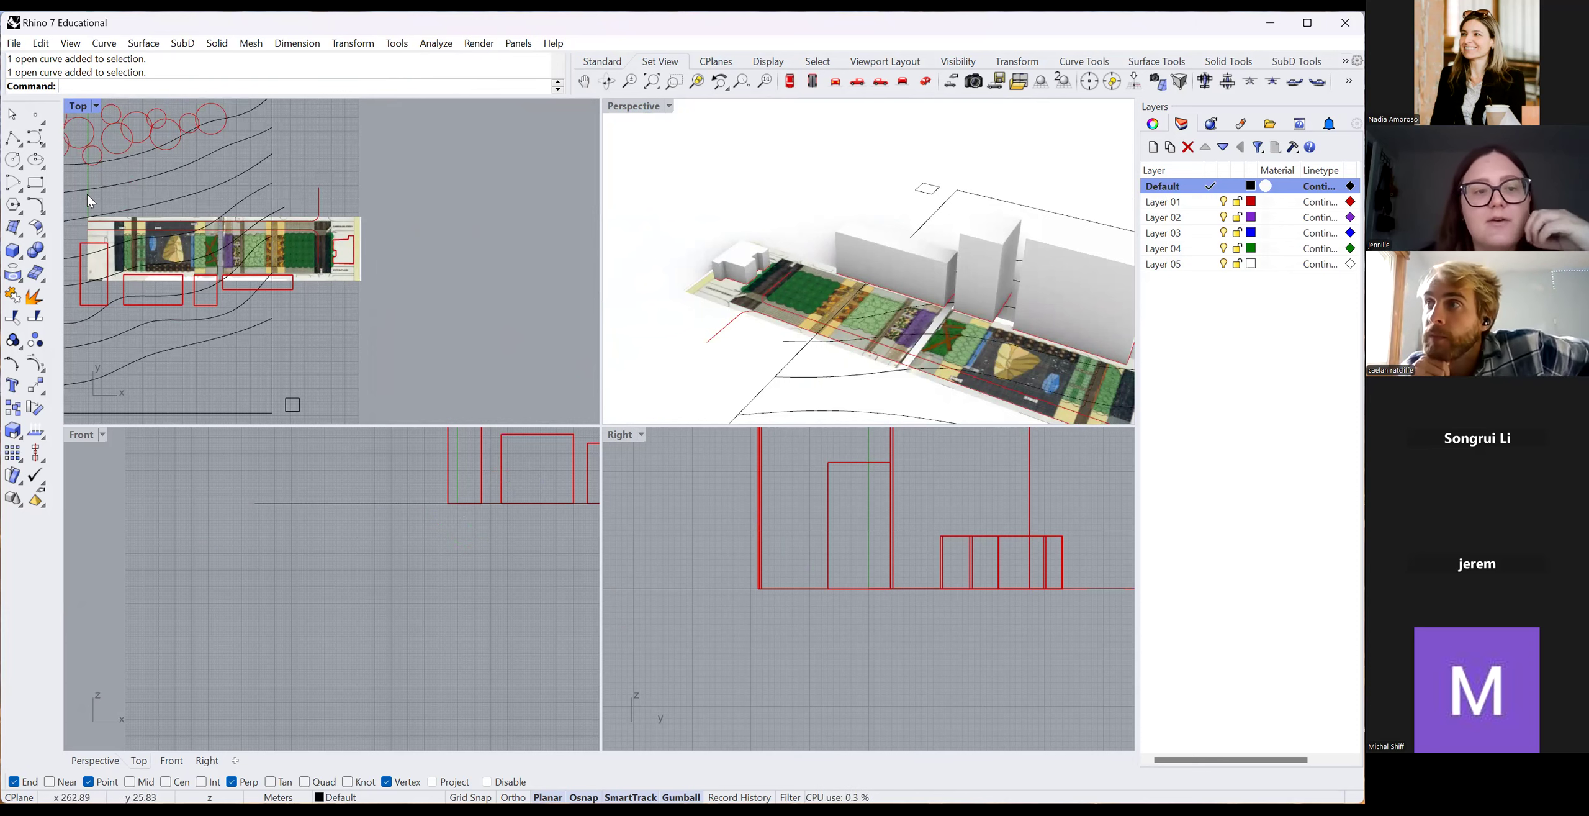
scroll(412, 292, "down", 3)
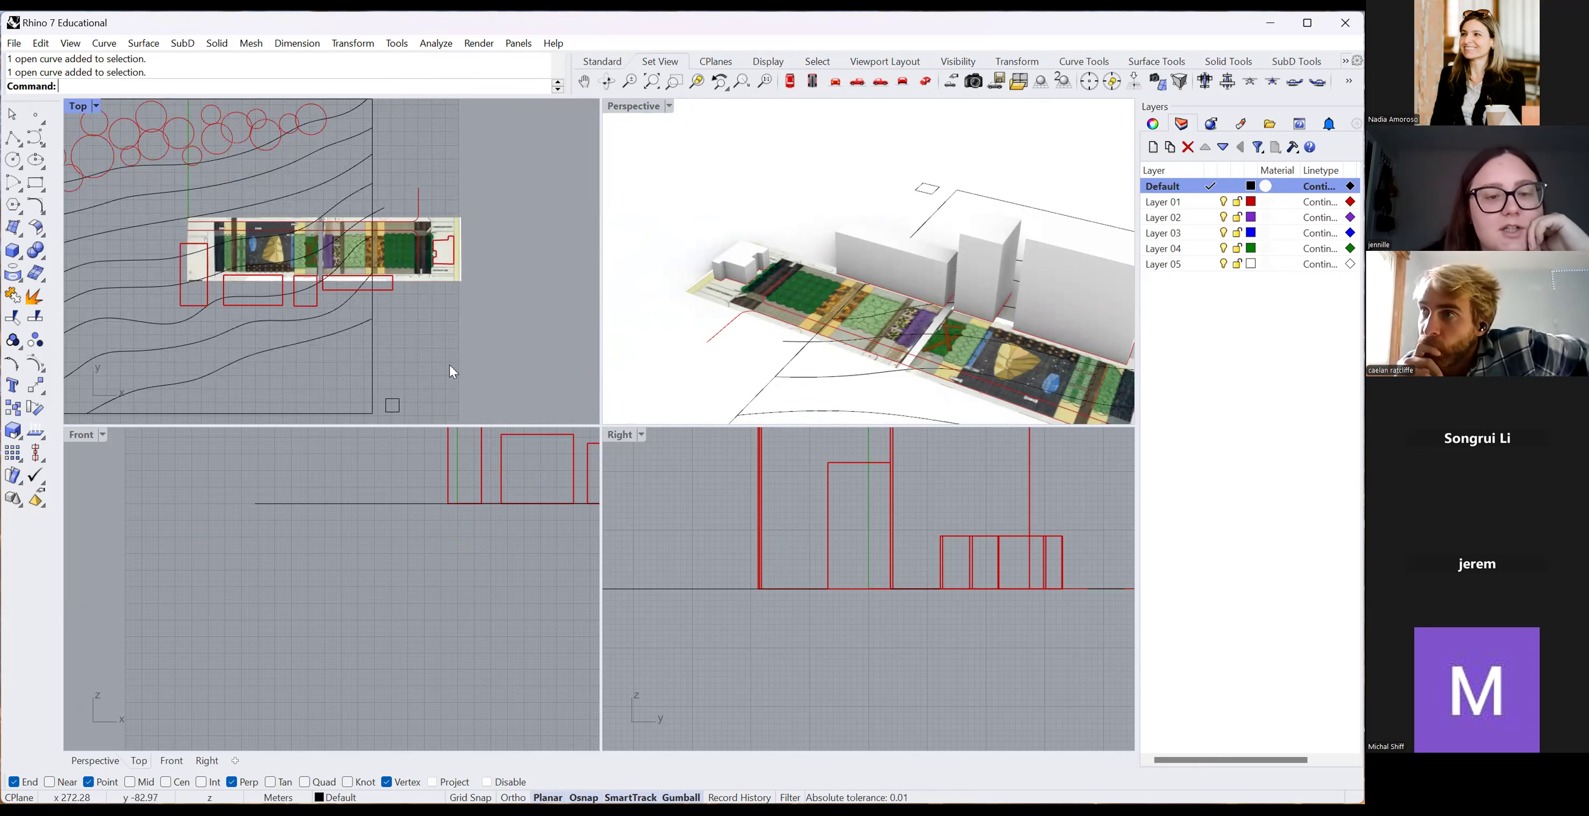
scroll(435, 379, "down", 2)
key("ctrl+z")
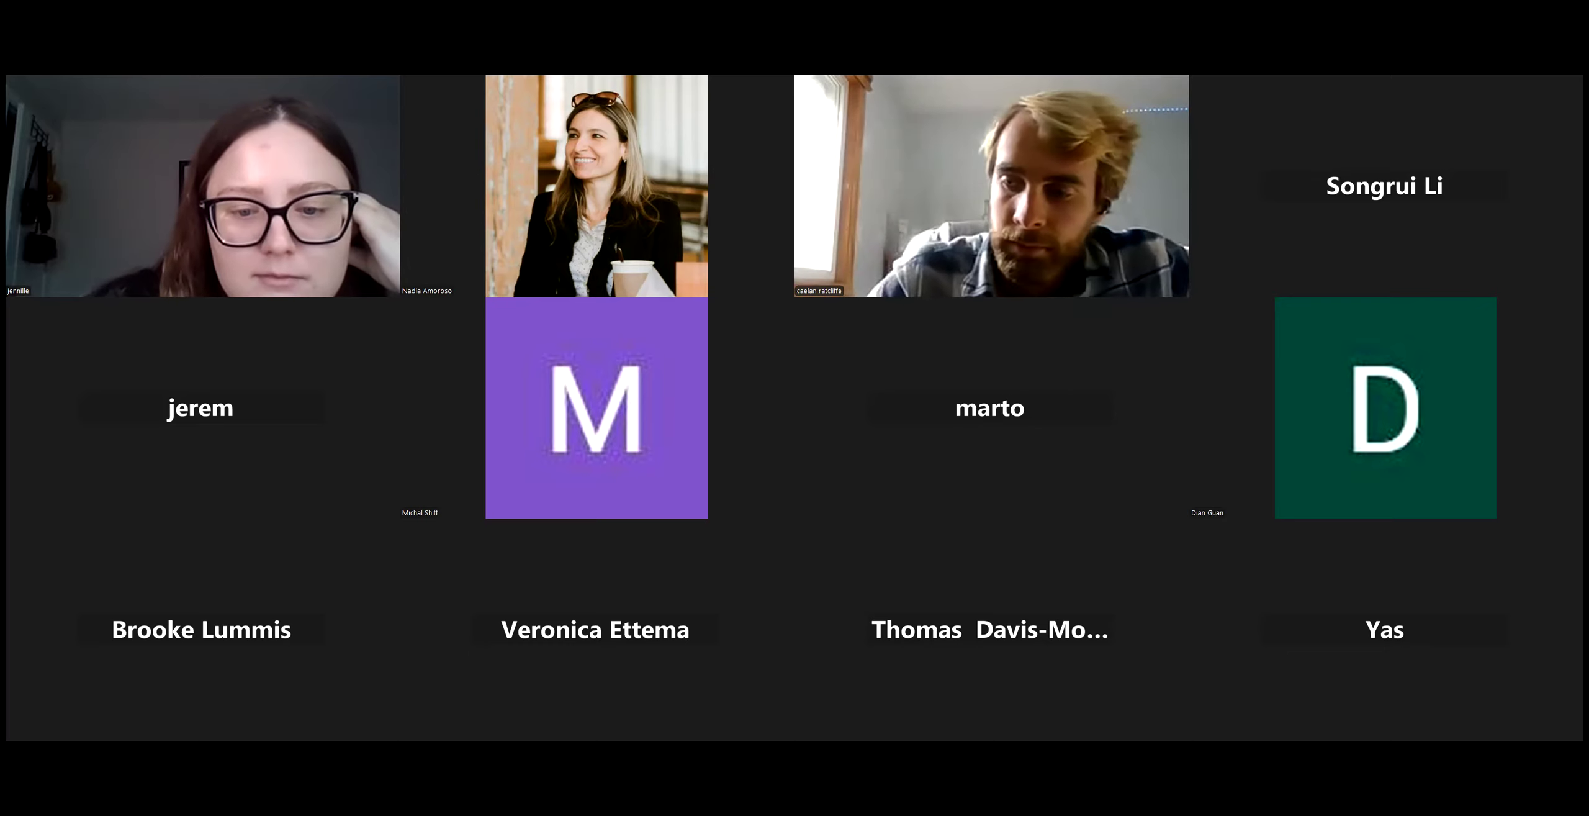
Zoom in on the restored site strip with its plan image and red outlines.
scroll(308, 298, "up", 10)
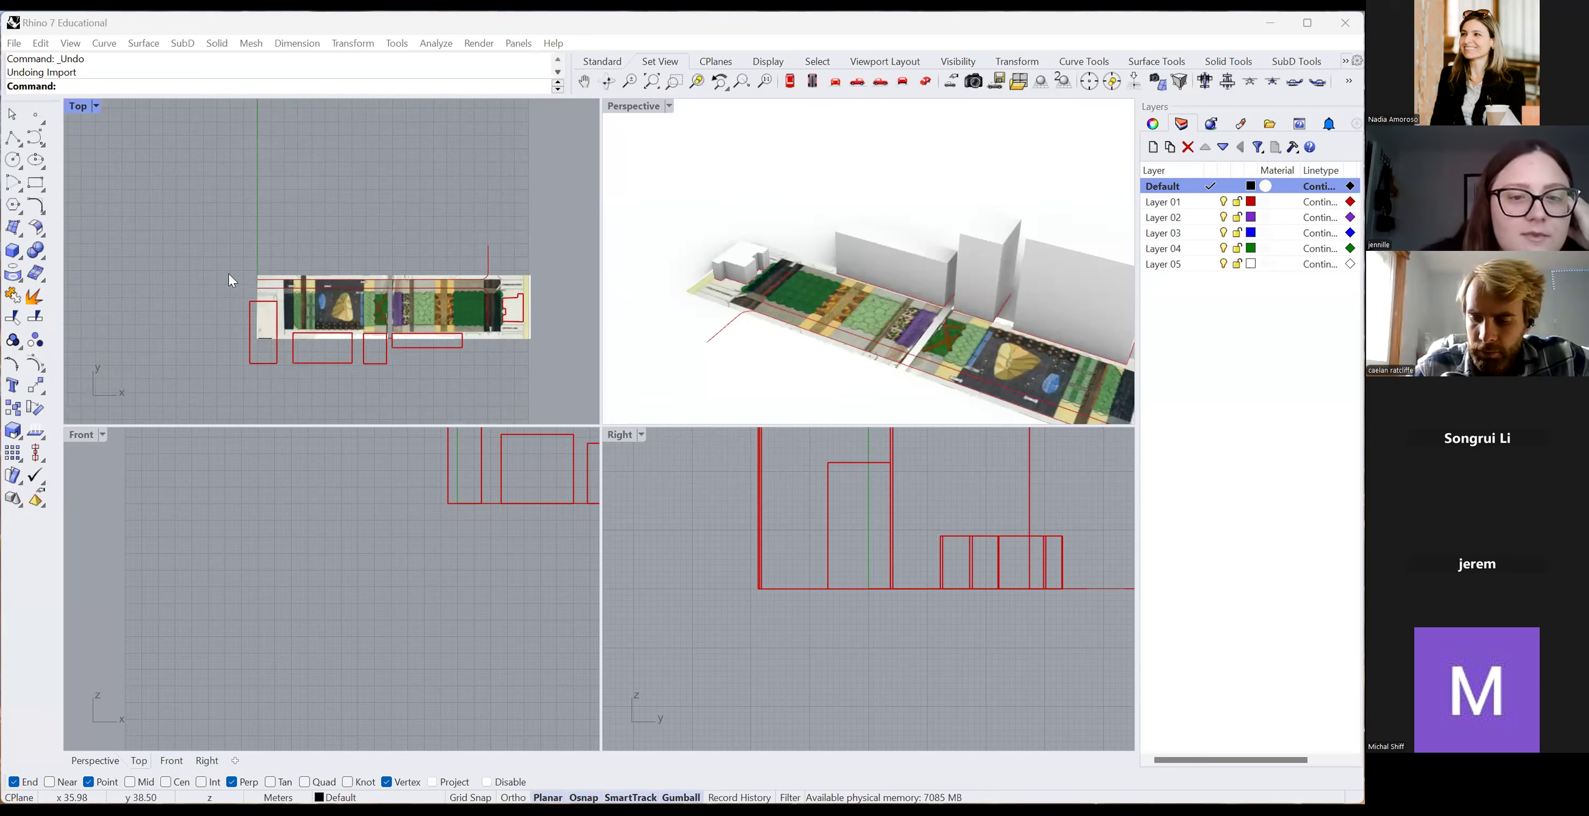
Draw a torus centred on a tree circle and enlarge it with the gumball to fit.
scroll(294, 204, "up", 3)
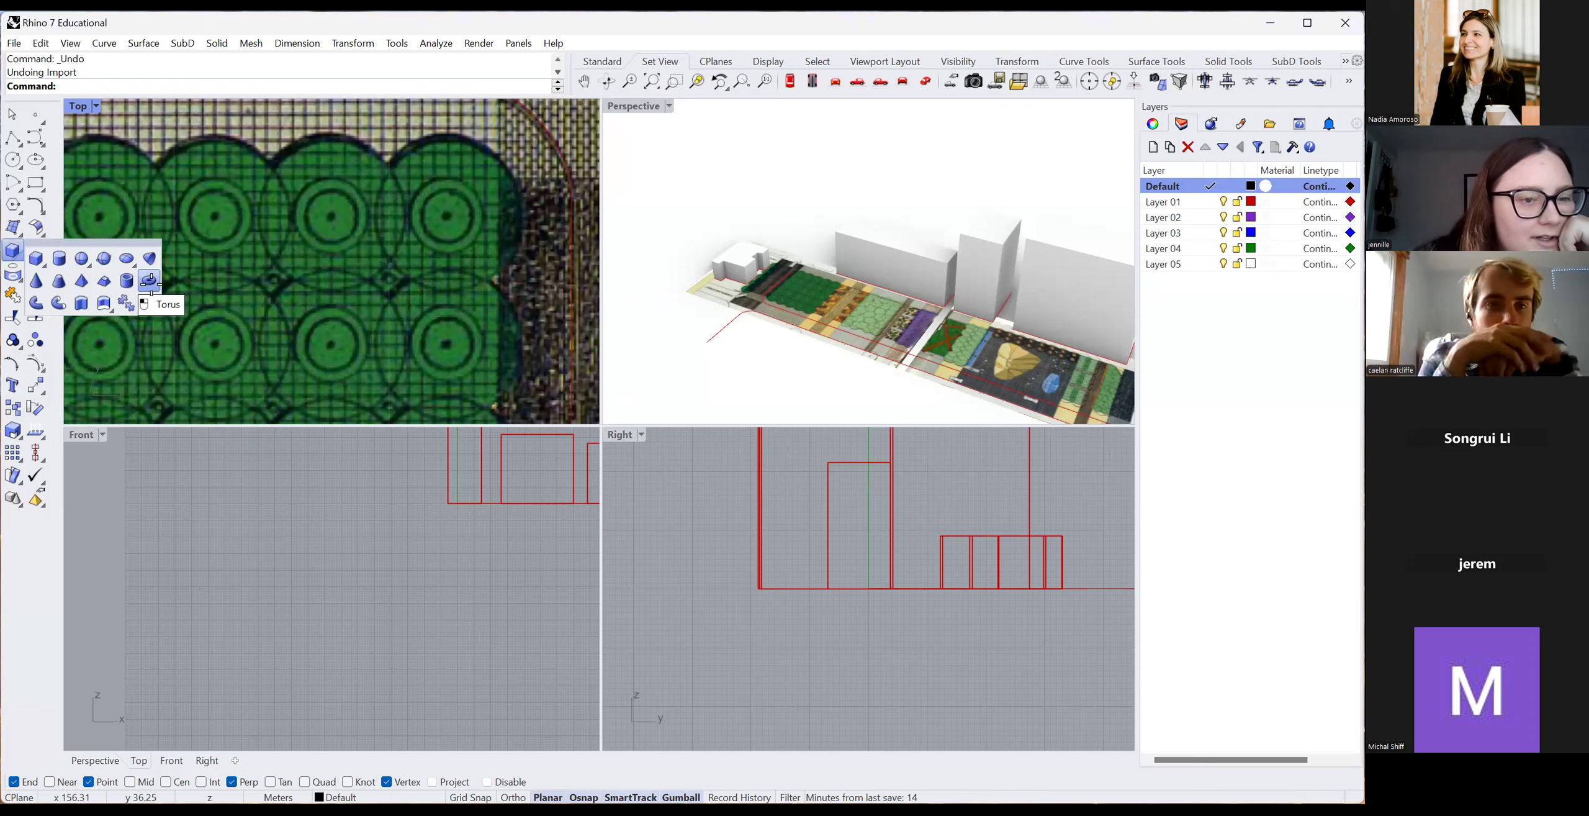
left_click(150, 281)
left_click(215, 214)
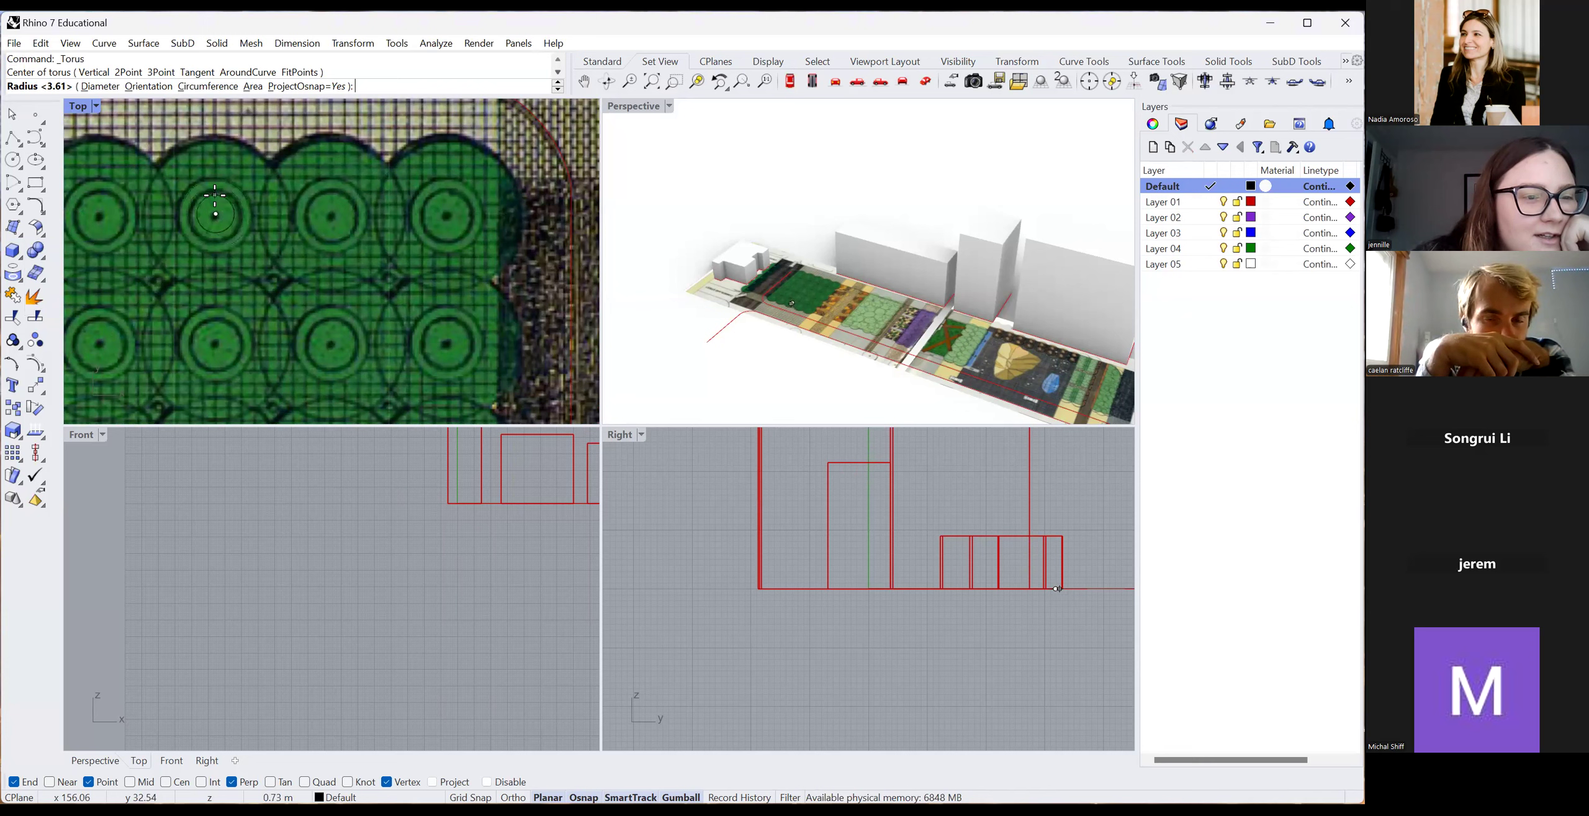
left_click(217, 183)
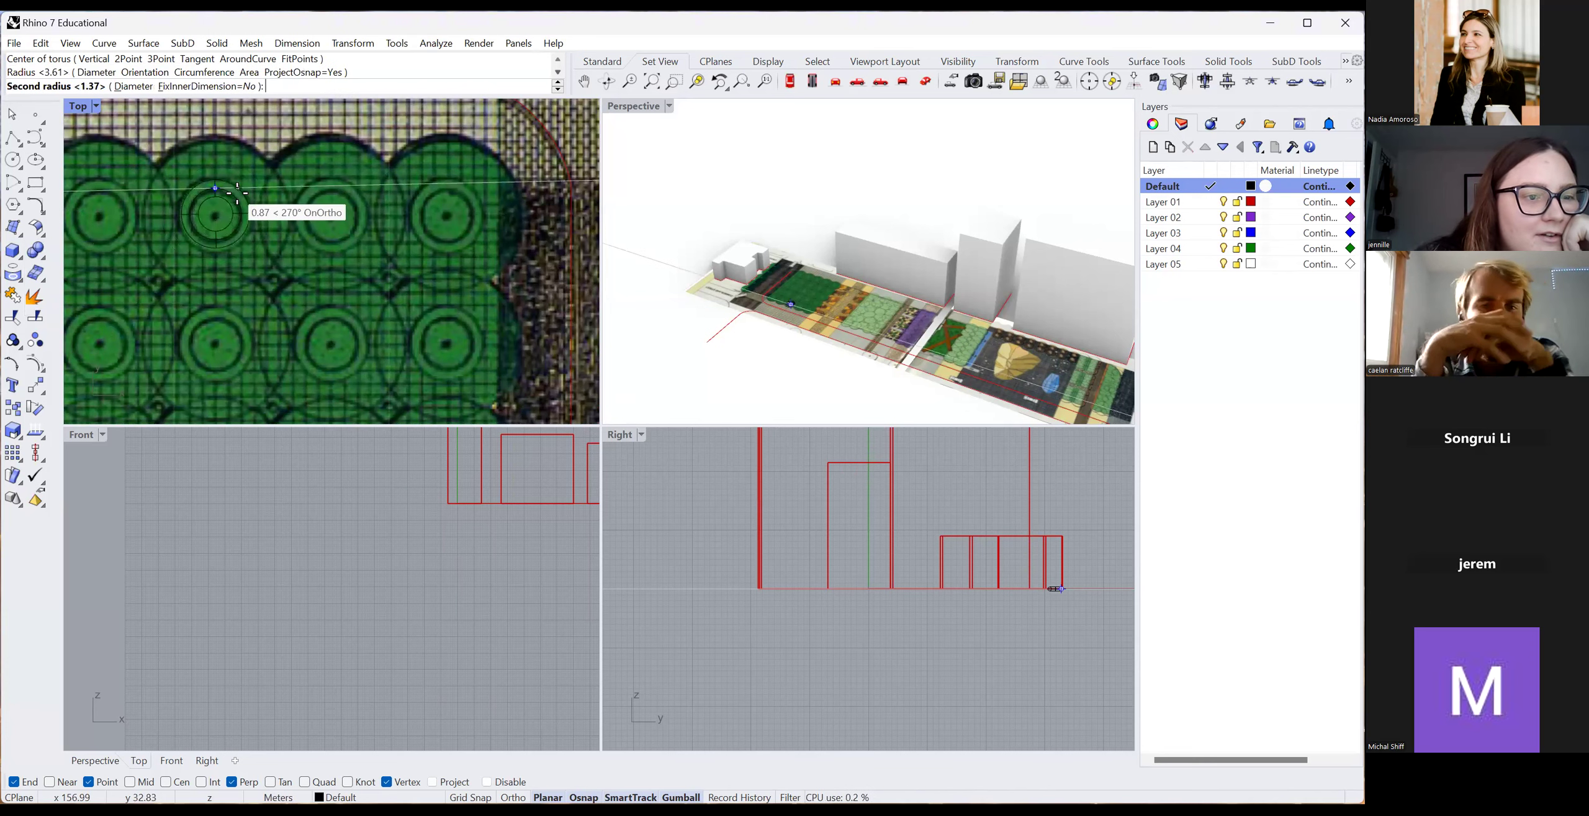
left_click(238, 200)
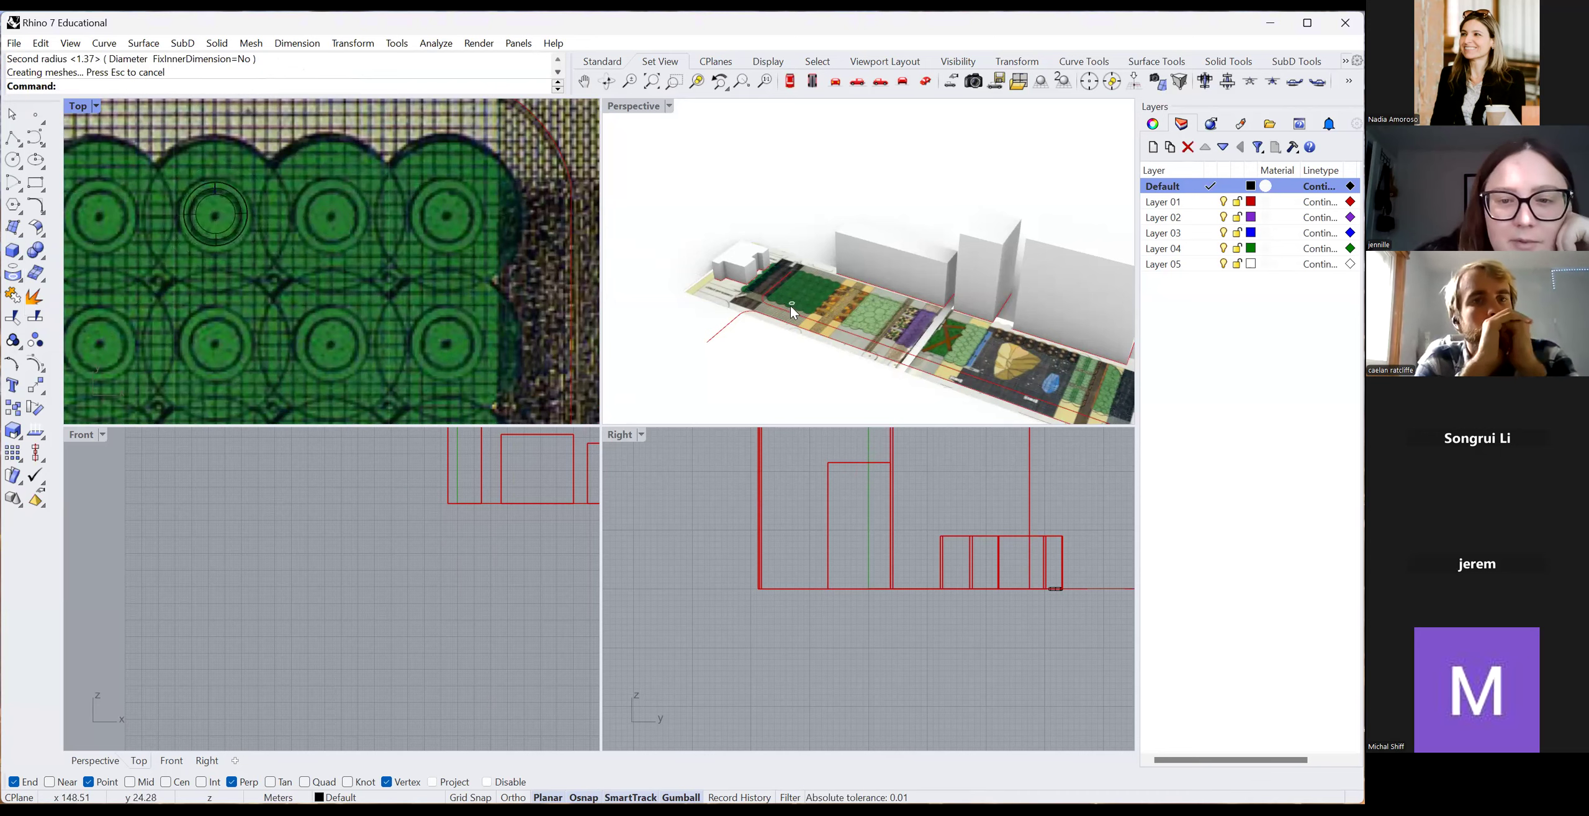
scroll(793, 306, "up", 10)
left_click(795, 301)
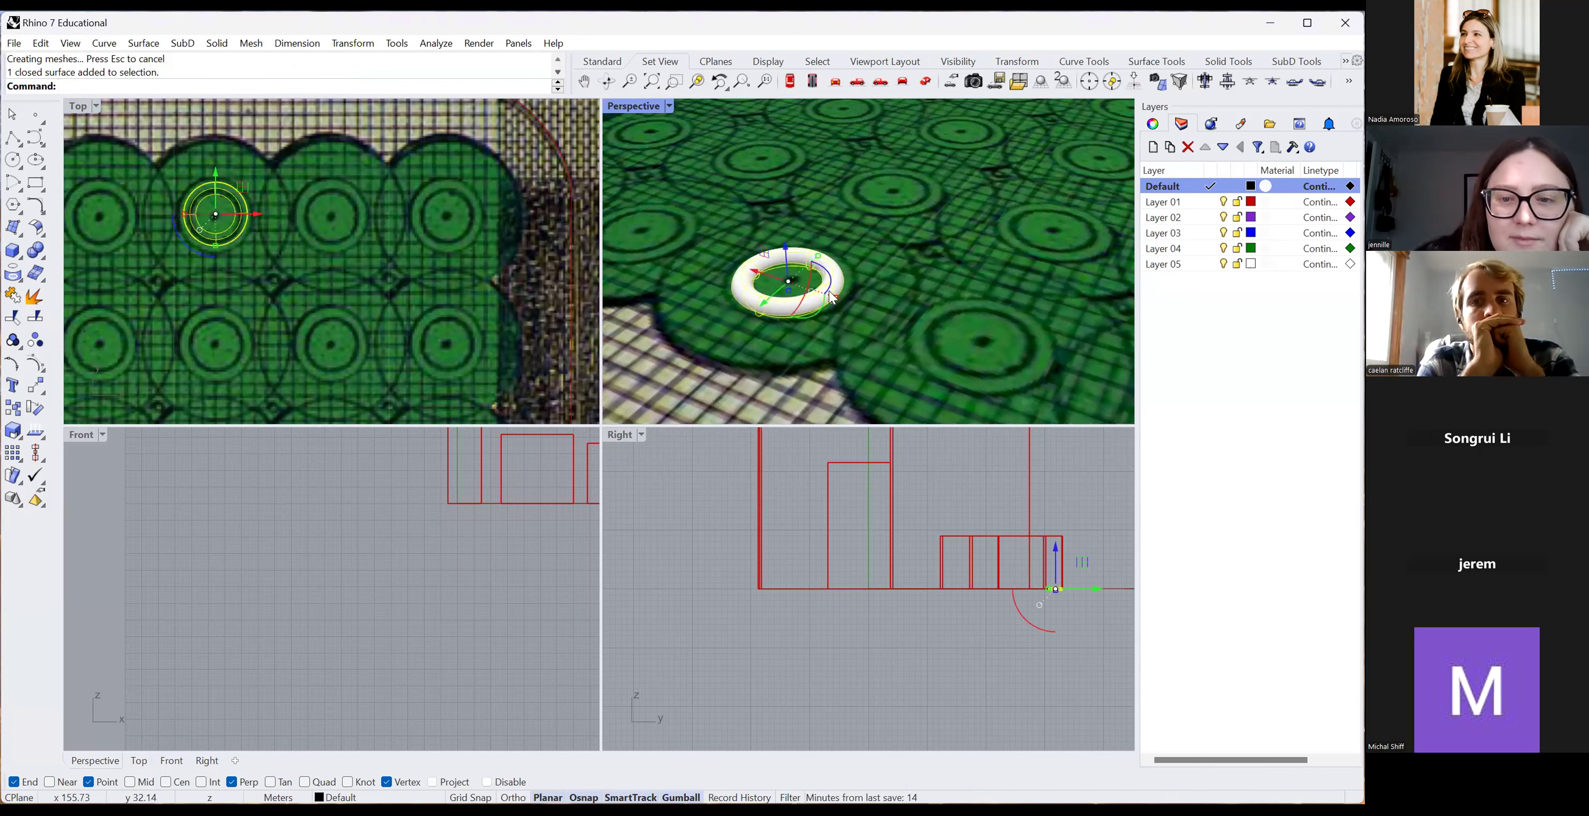
left_click_drag(836, 297, 840, 300)
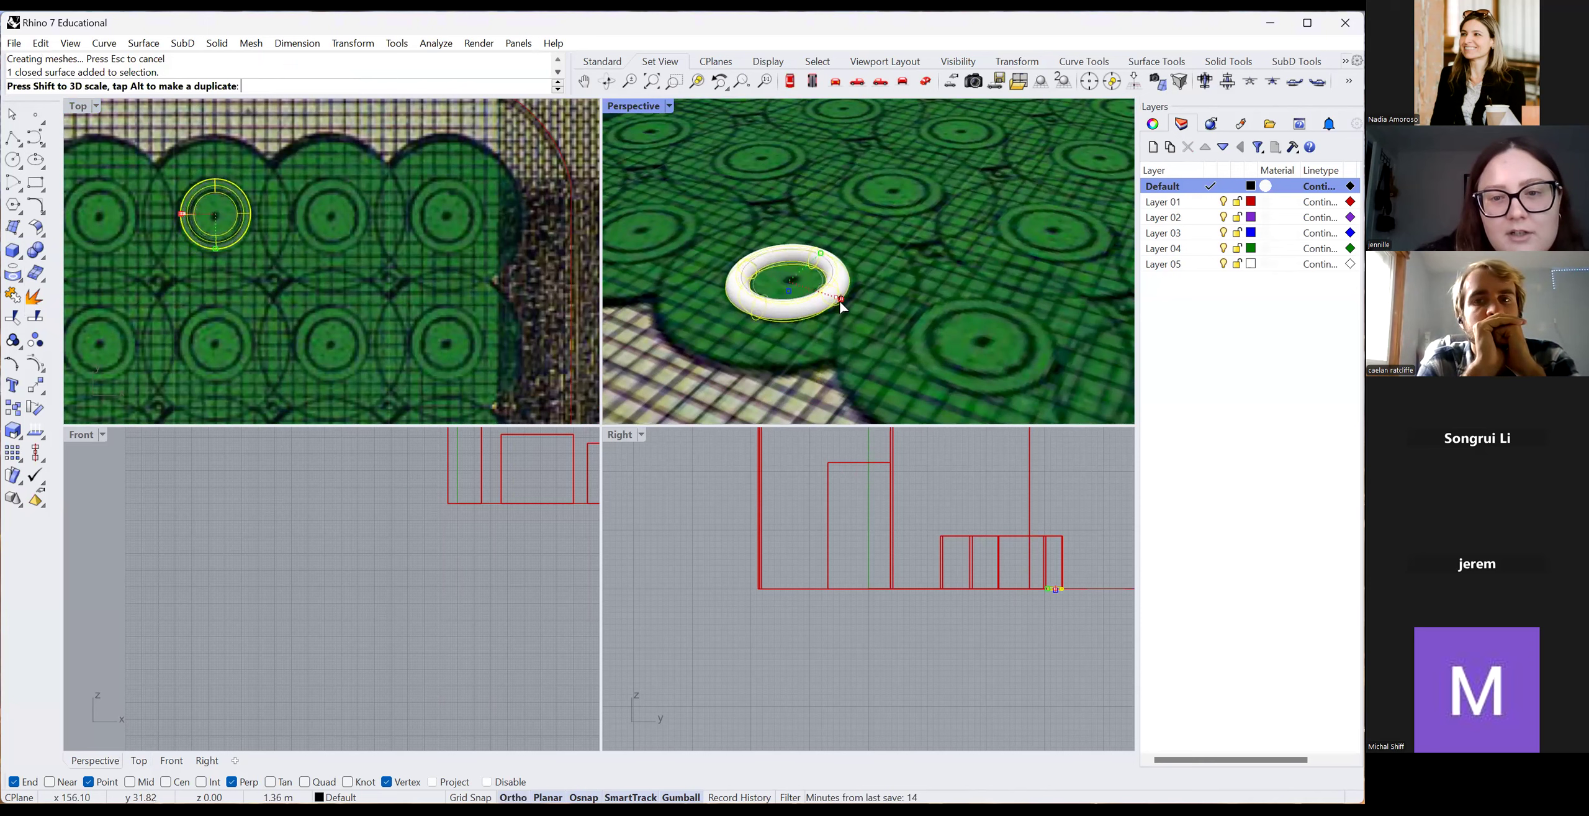
left_click(763, 289)
Set the Top viewport display mode to Shaded.
scroll(940, 357, "down", 3)
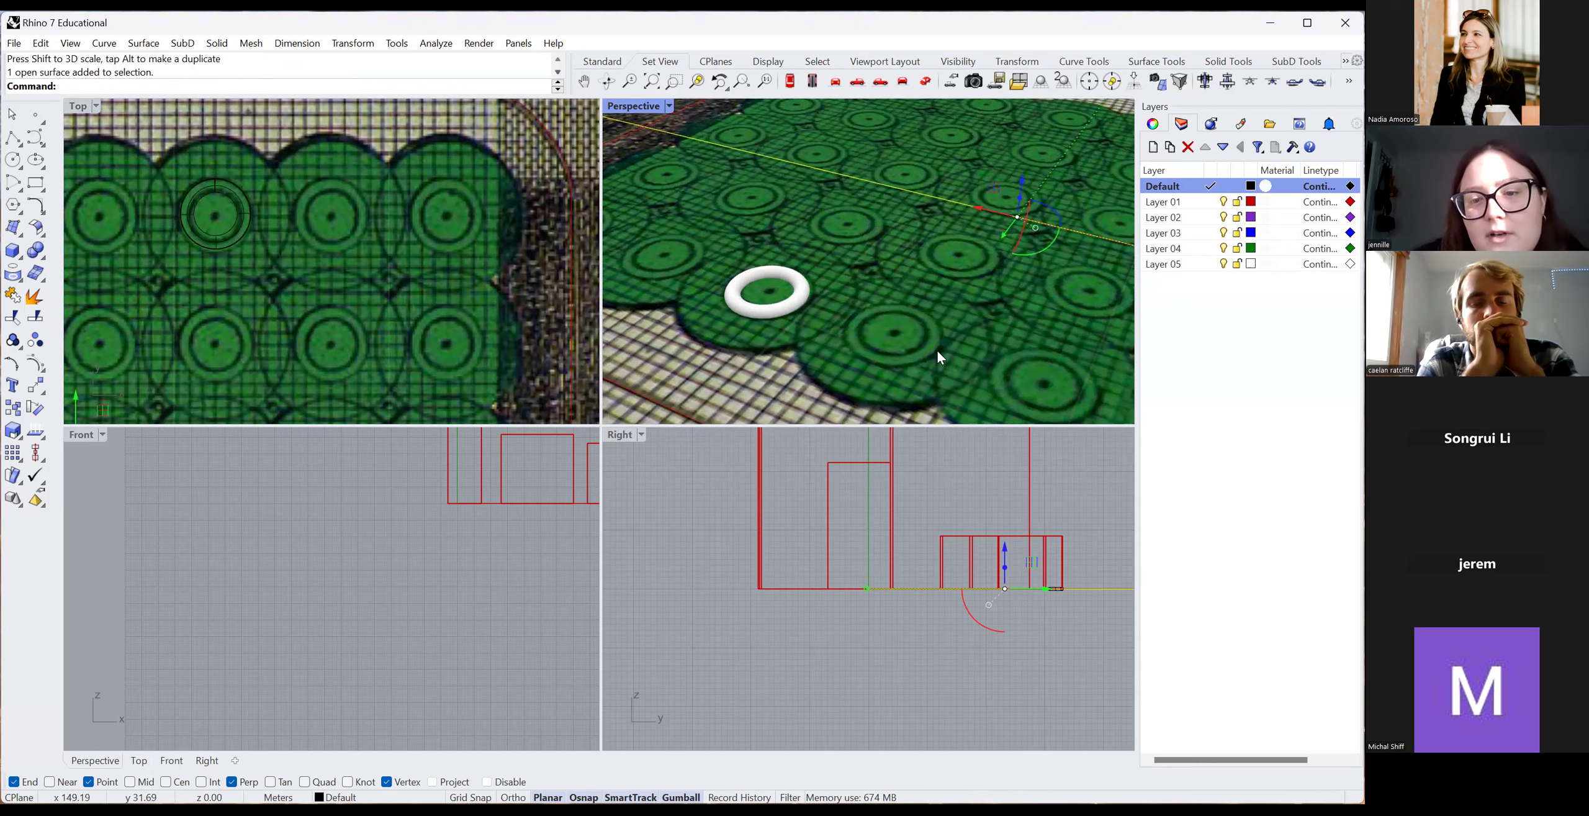
left_click(97, 106)
left_click(127, 170)
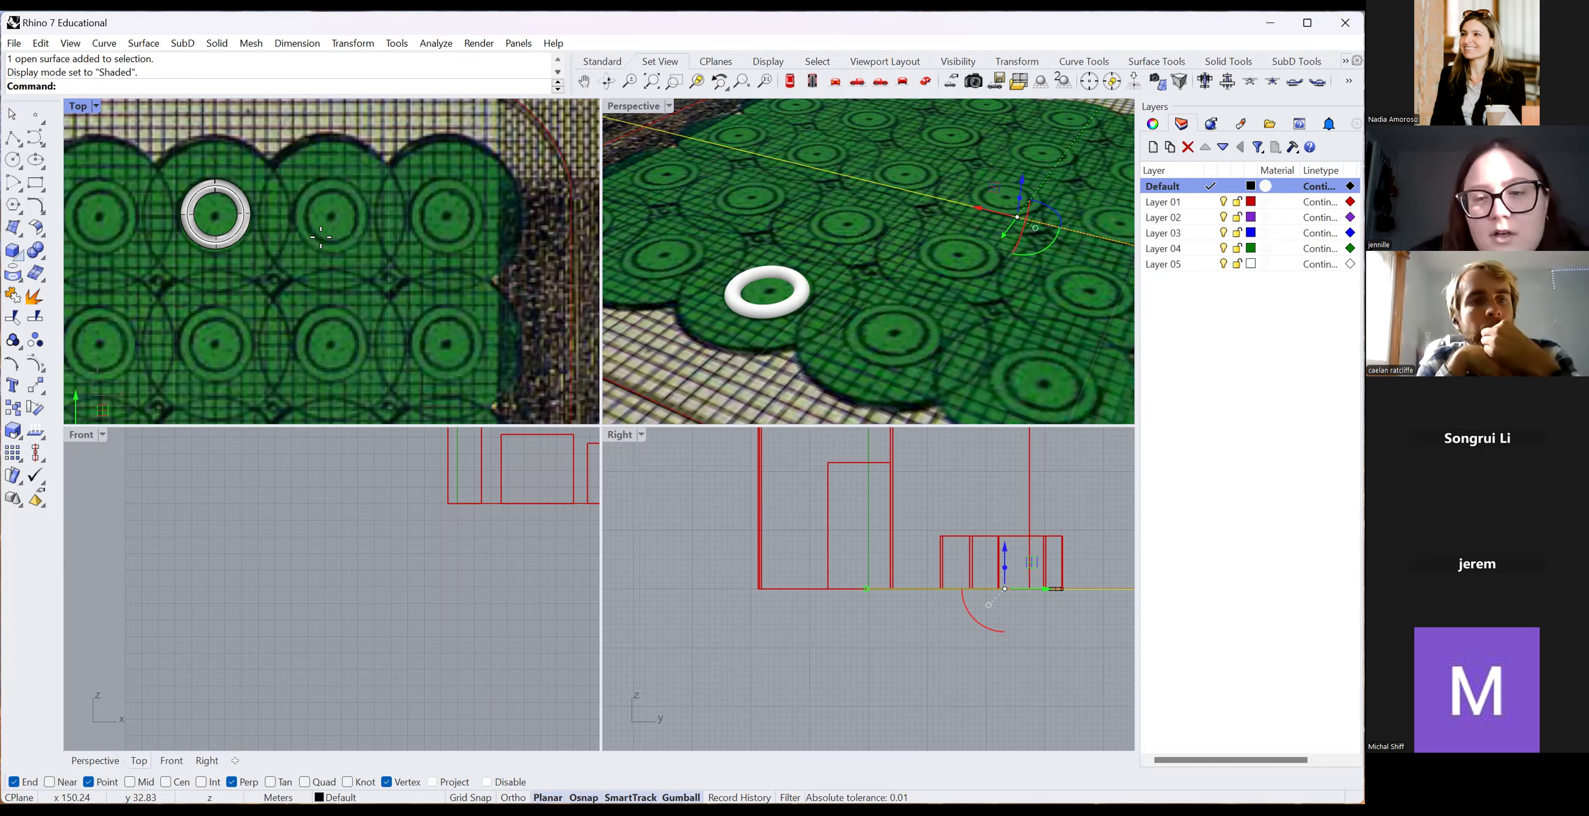
Draw a second torus on the neighbouring tree circle and enlarge it with the gumball.
left_click(332, 215)
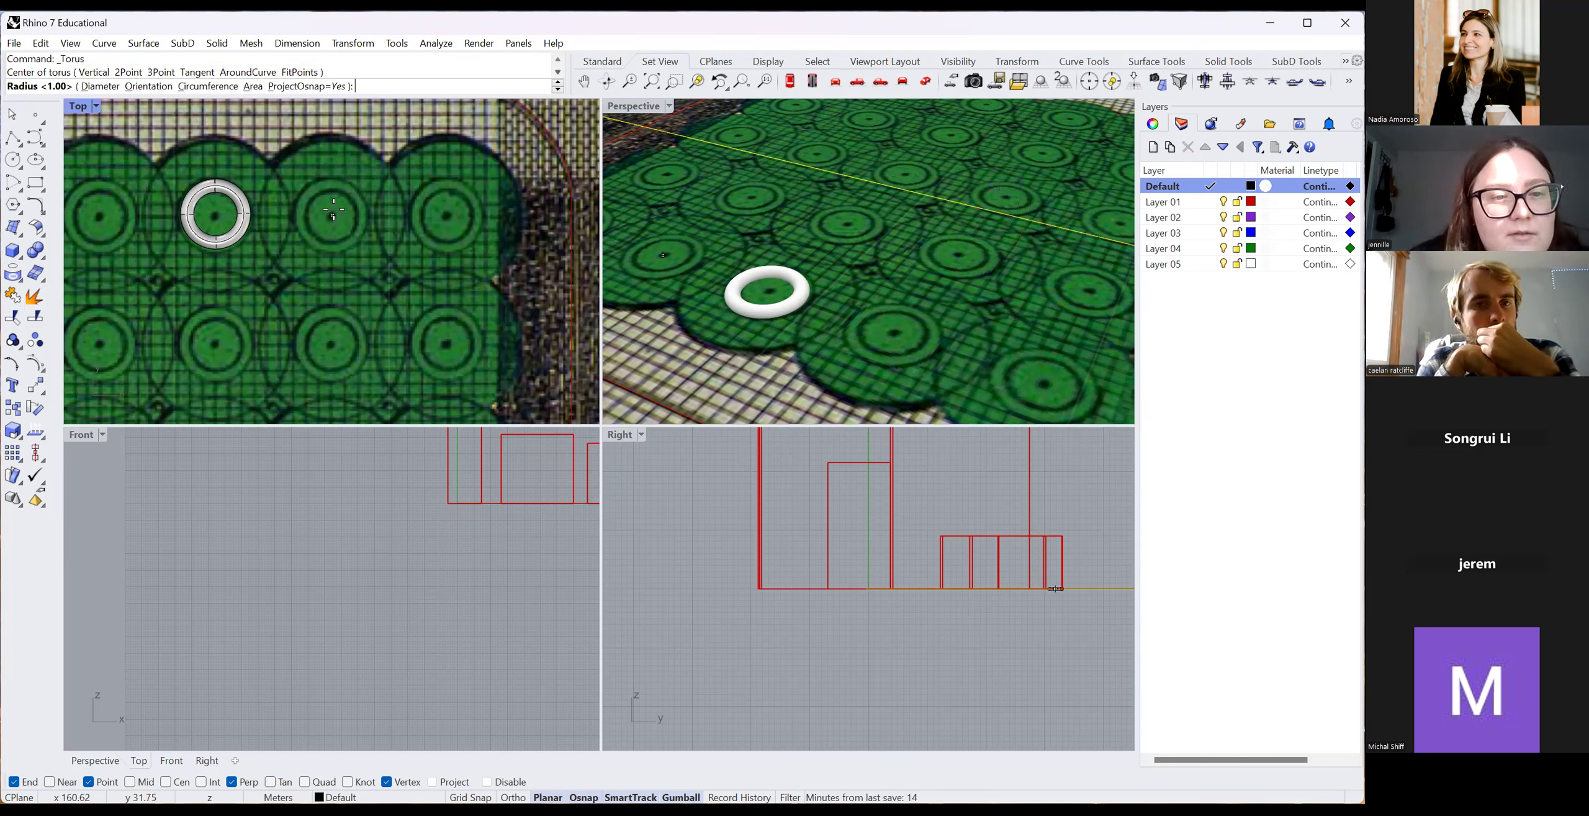
left_click(342, 189)
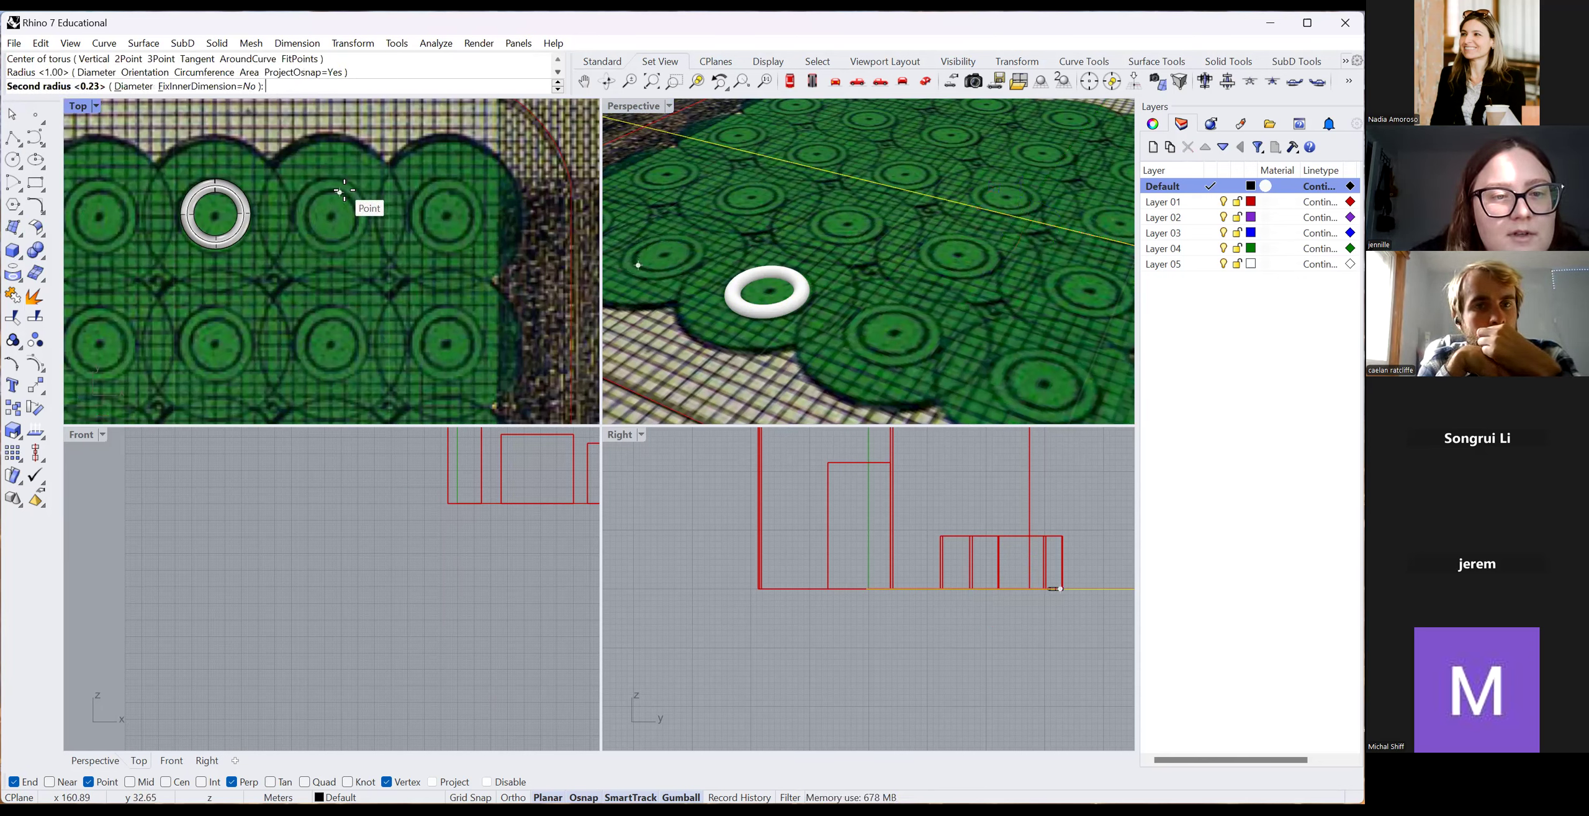
scroll(352, 206, "up", 5)
left_click(365, 207)
left_click(753, 312)
left_click(688, 267)
left_click_drag(688, 264, 690, 266)
left_click(690, 281)
Set the Front viewport display mode to Rendered.
scroll(692, 285, "down", 3)
scroll(773, 303, "down", 5)
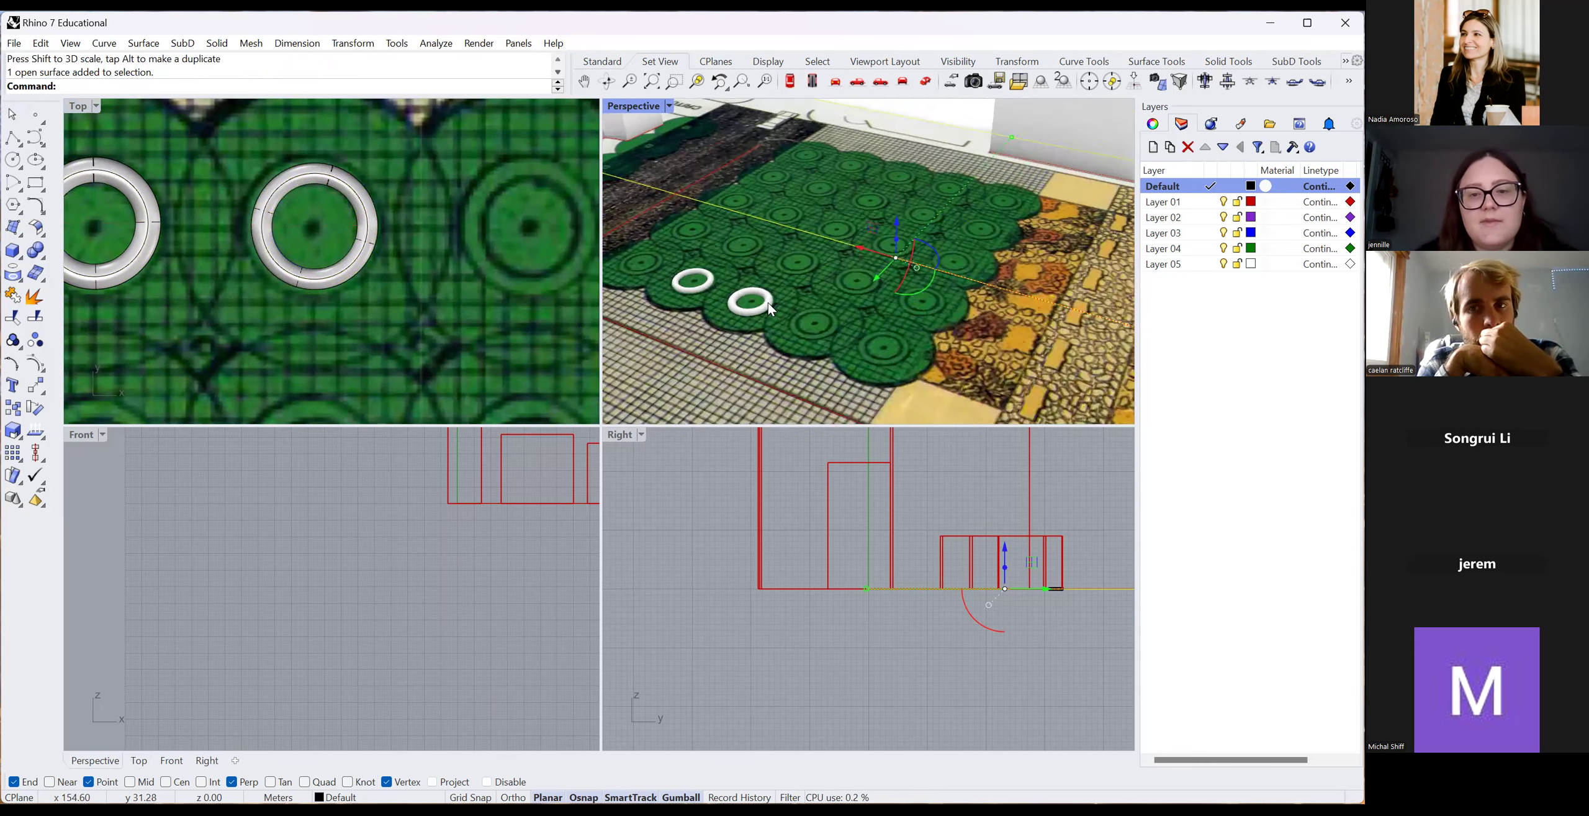
scroll(291, 336, "down", 10)
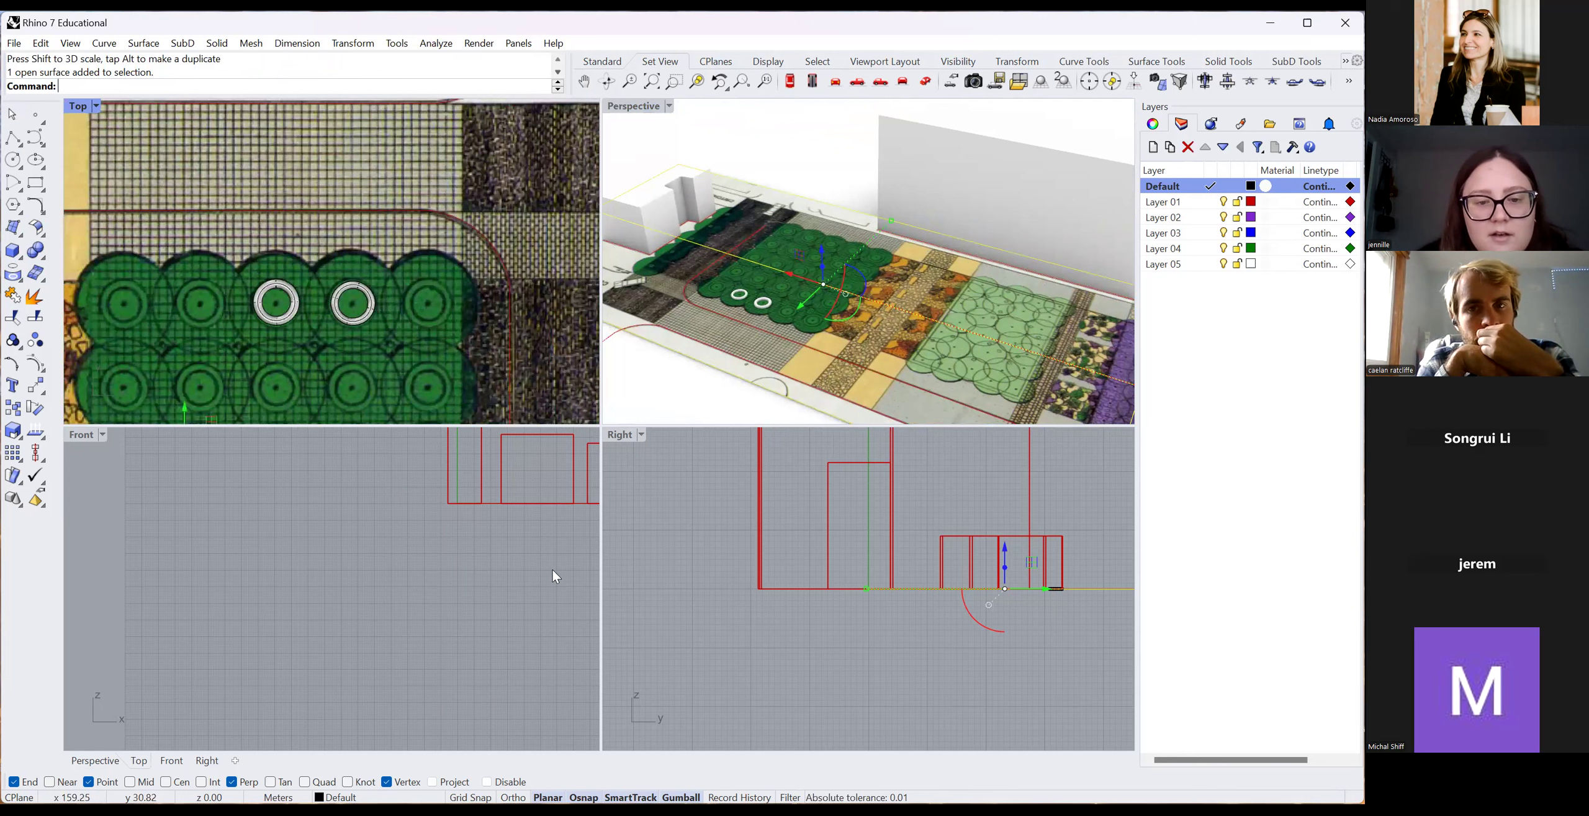
scroll(785, 372, "down", 6)
scroll(435, 548, "down", 9)
scroll(435, 516, "up", 8)
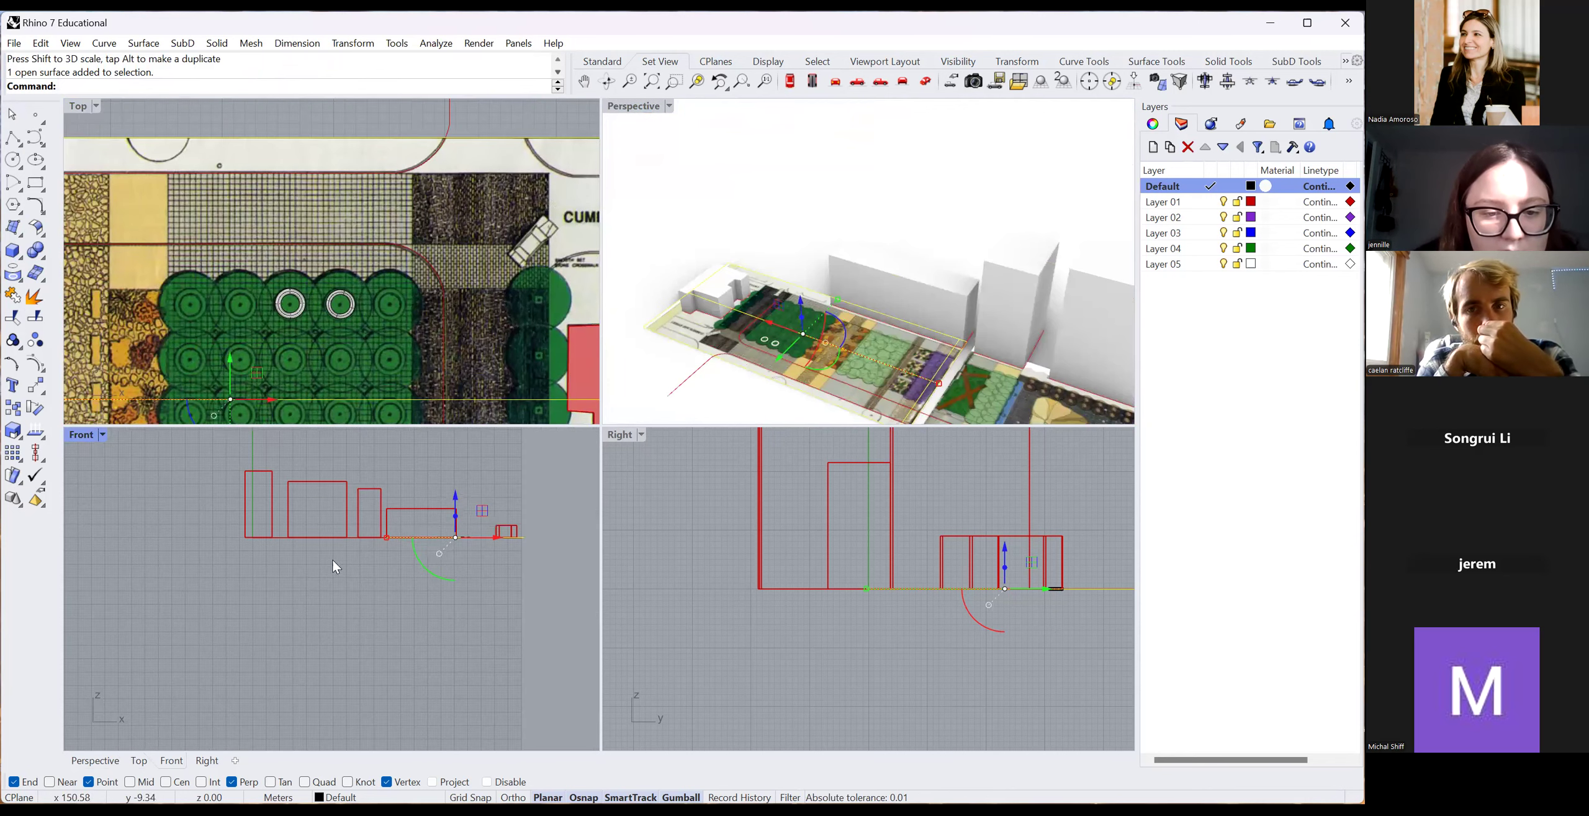
left_click(102, 435)
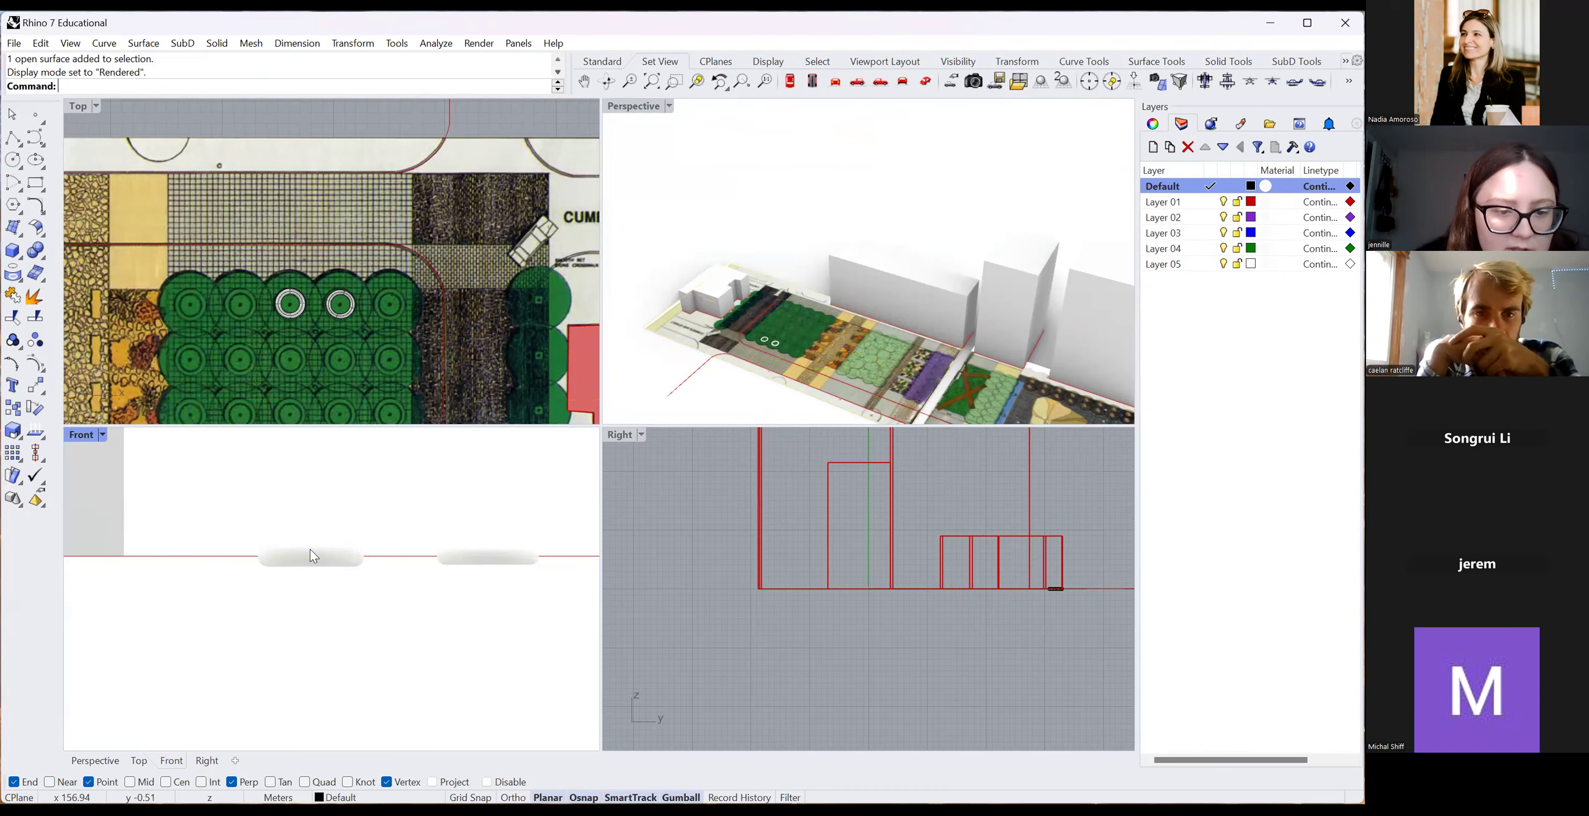
left_click(310, 549)
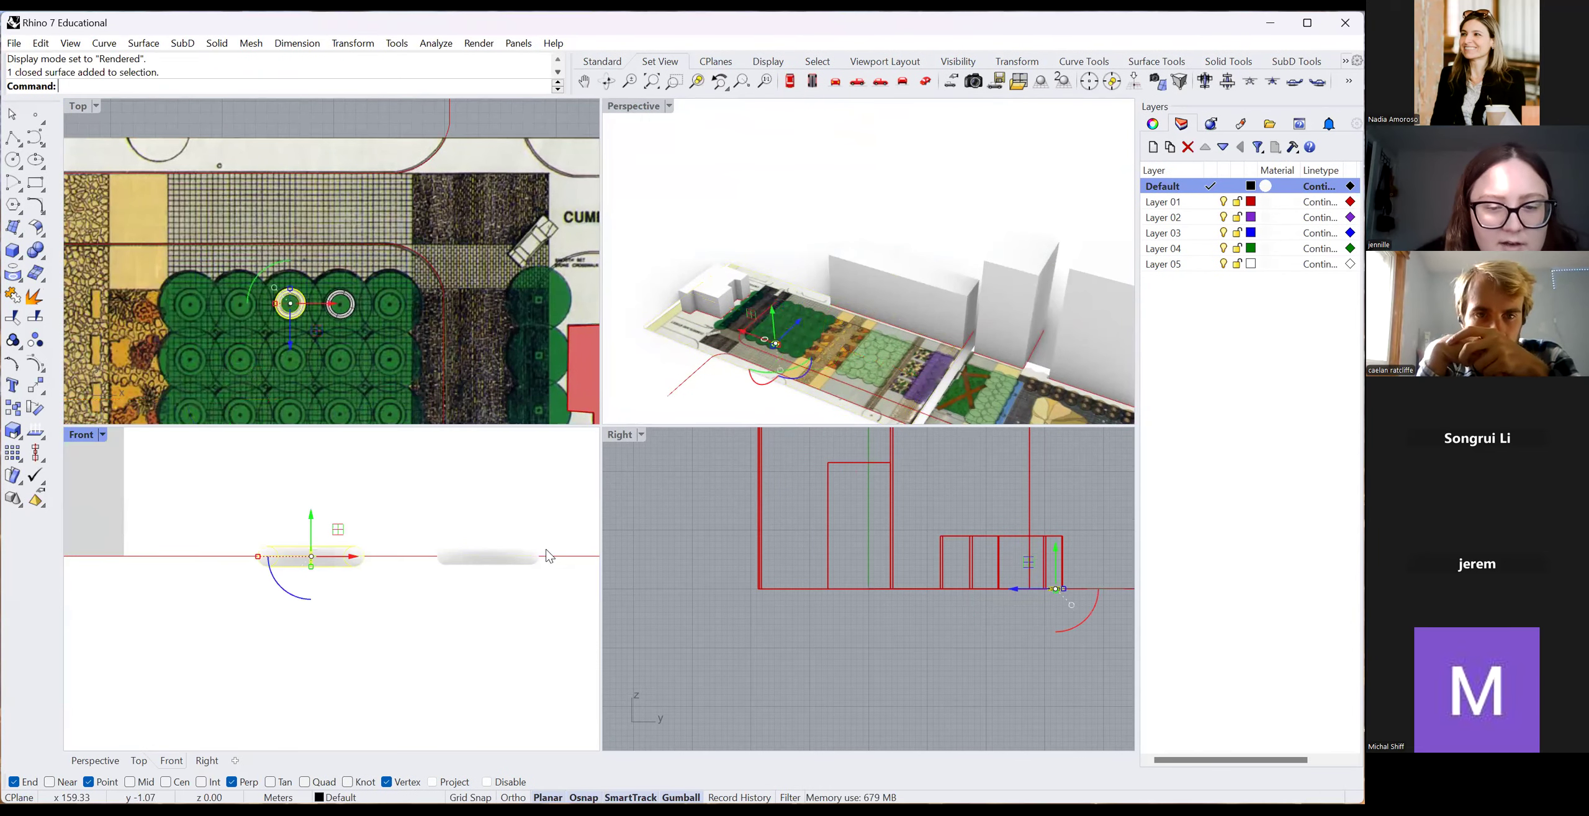
Try moving the left torus up and left with the gumball, undo it, and select the plan surface.
scroll(765, 339, "up", 5)
left_click(822, 324)
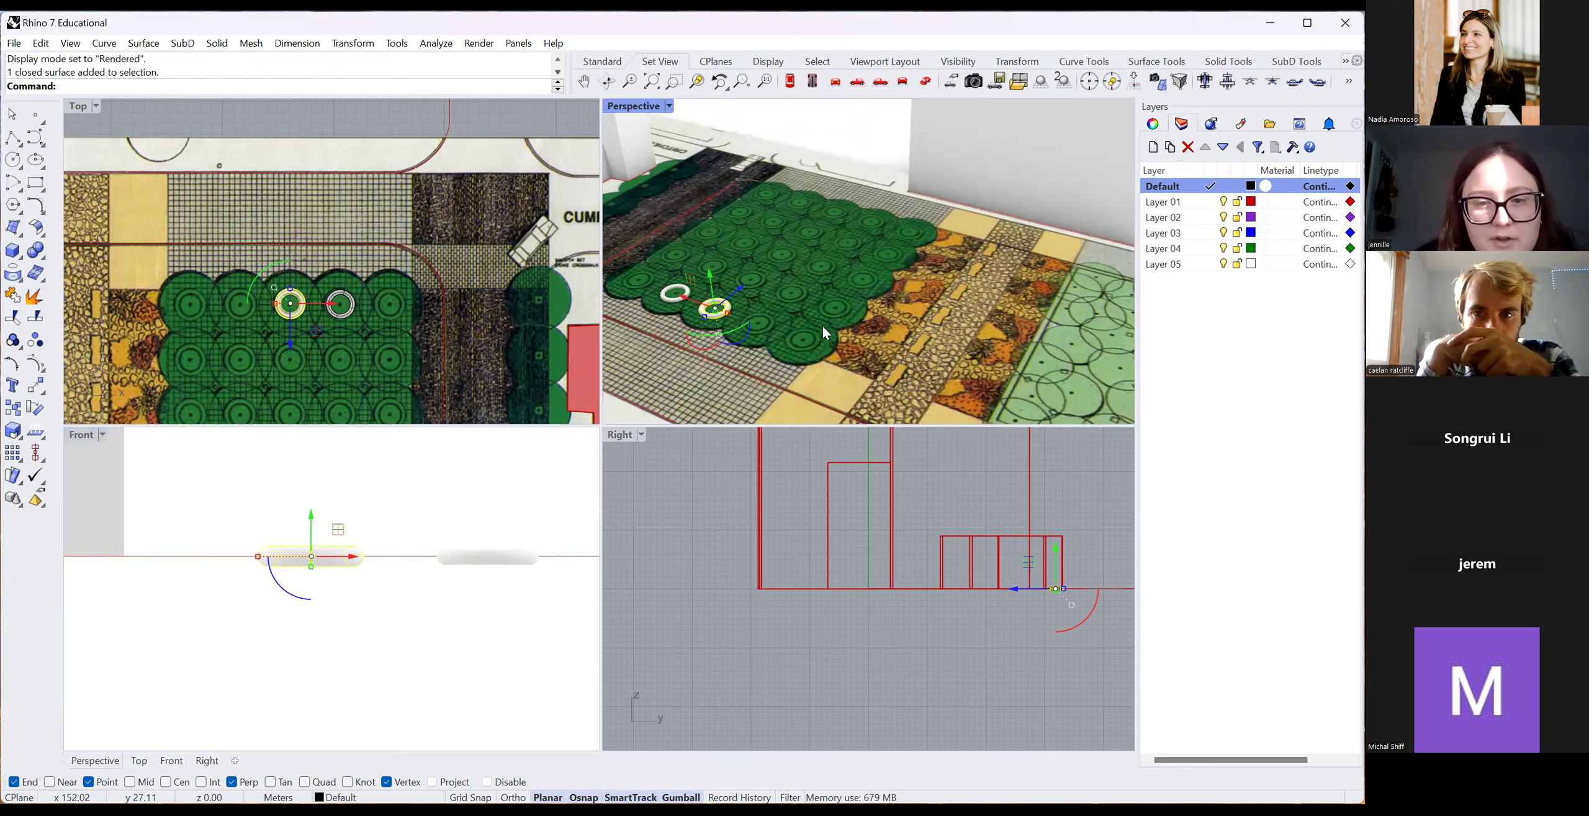
scroll(785, 318, "down", 4)
key("Escape")
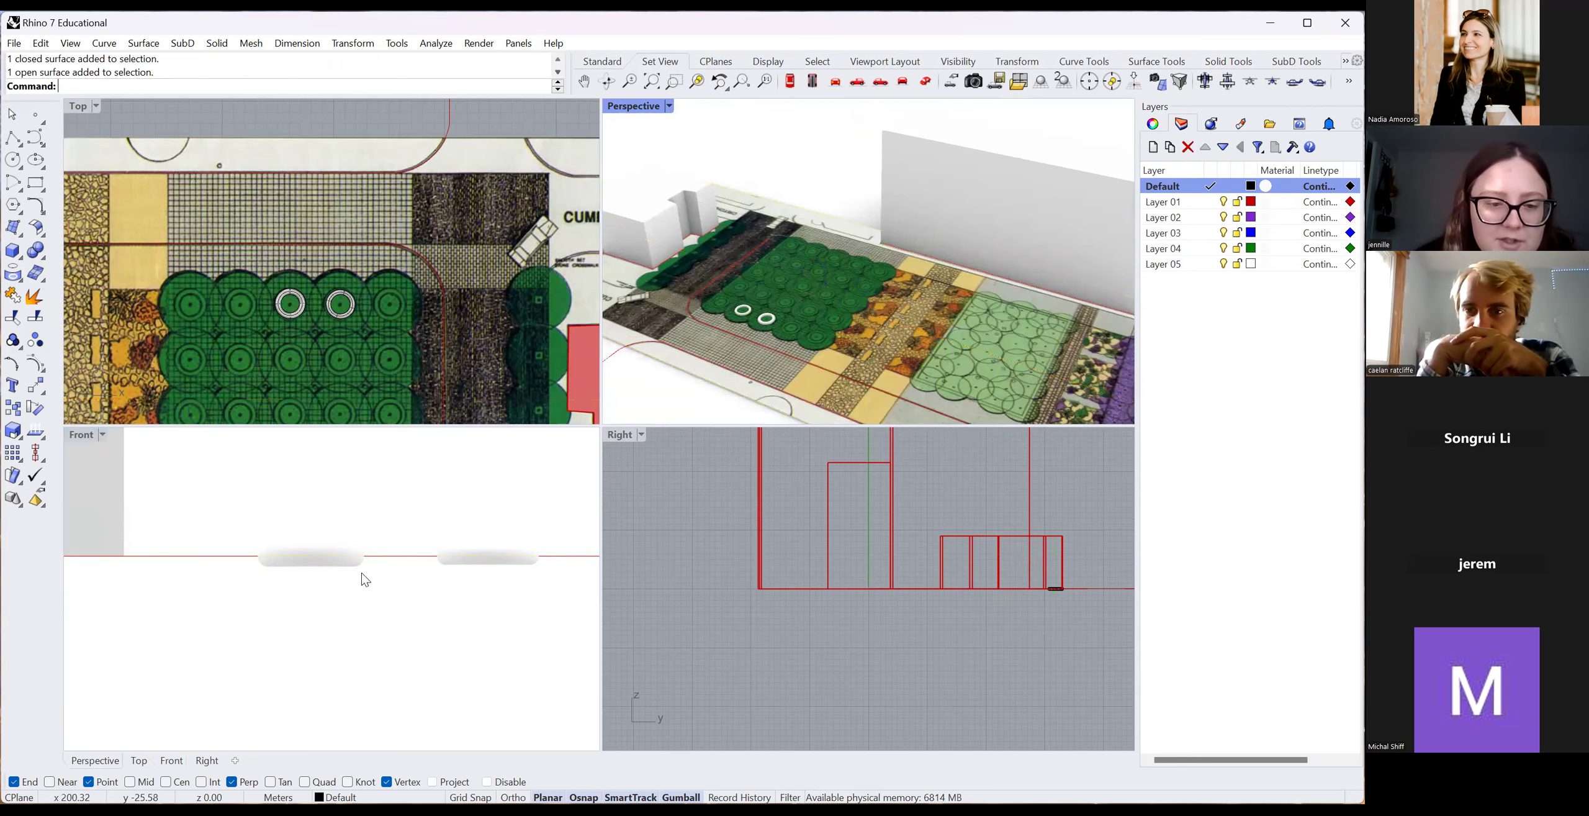
scroll(263, 528, "up", 3)
left_click(265, 536)
left_click(271, 554)
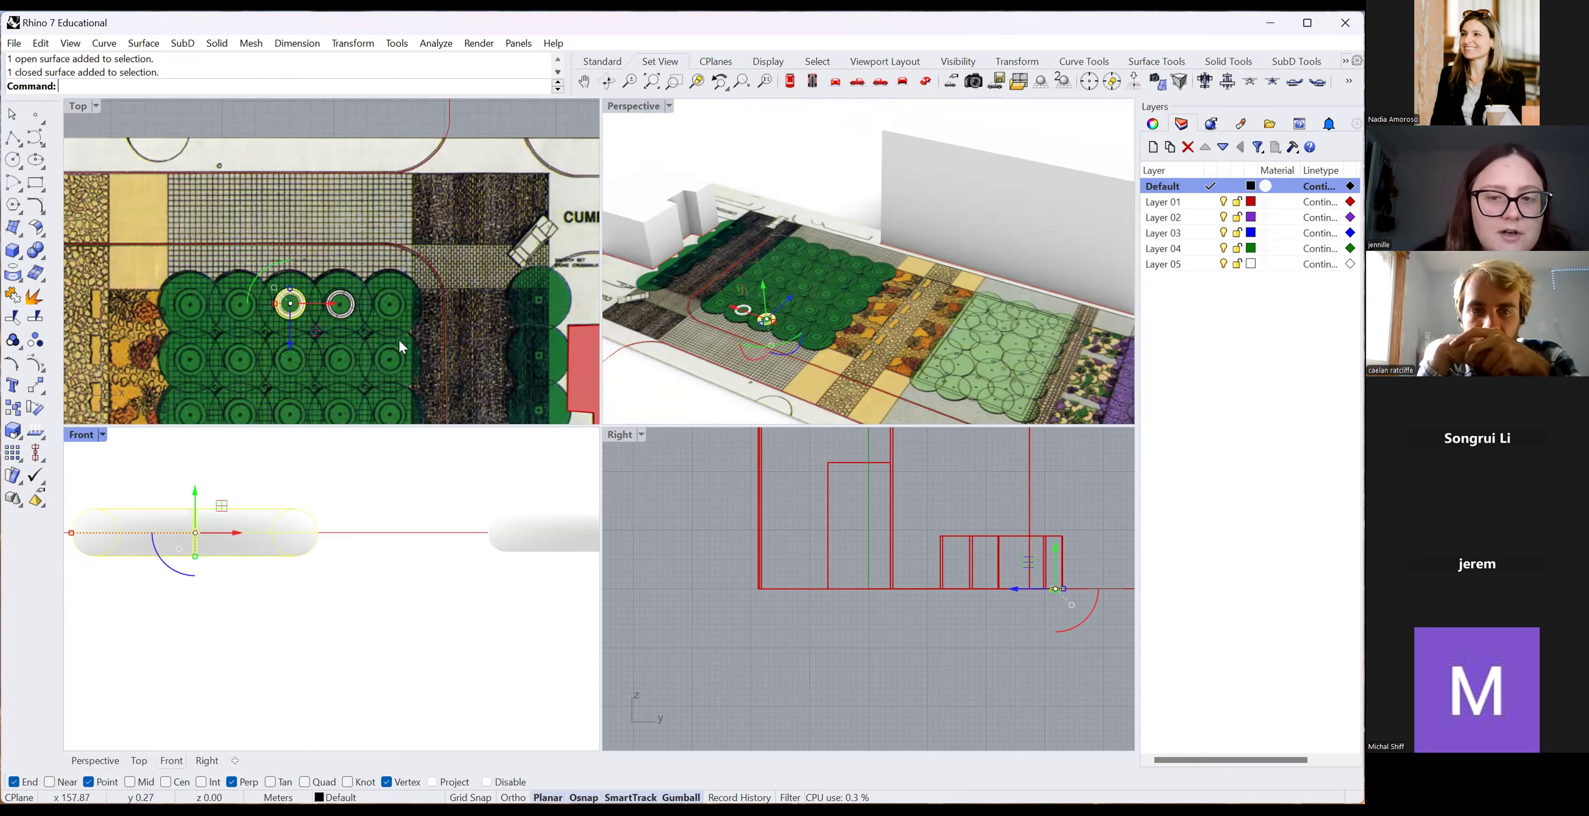
mouse_move(196, 489)
left_mouse_down()
mouse_move(205, 478)
mouse_move(209, 496)
left_mouse_up()
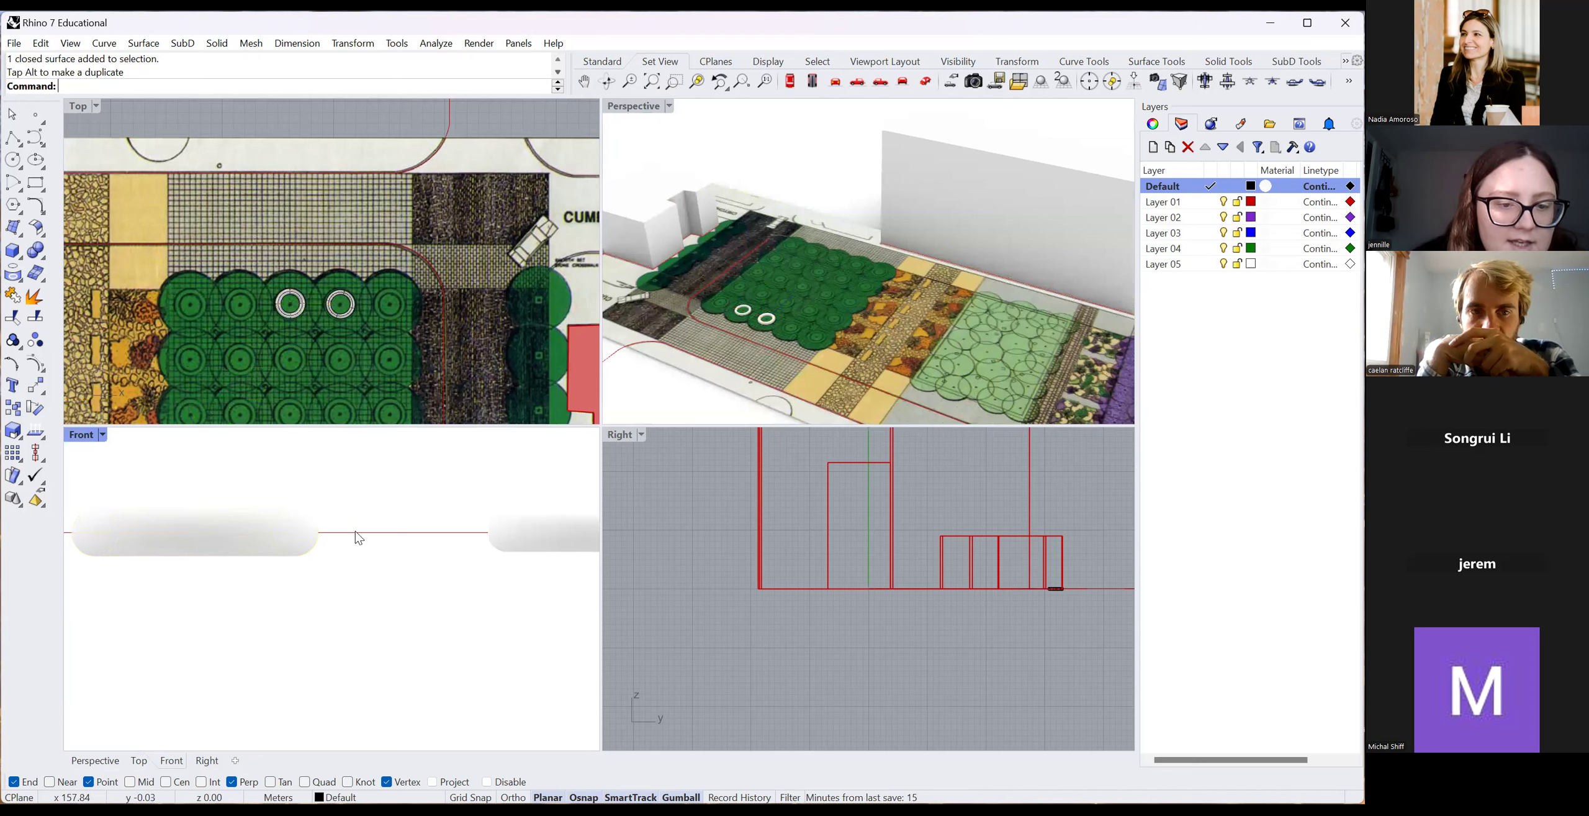
left_click_drag(313, 550, 287, 560)
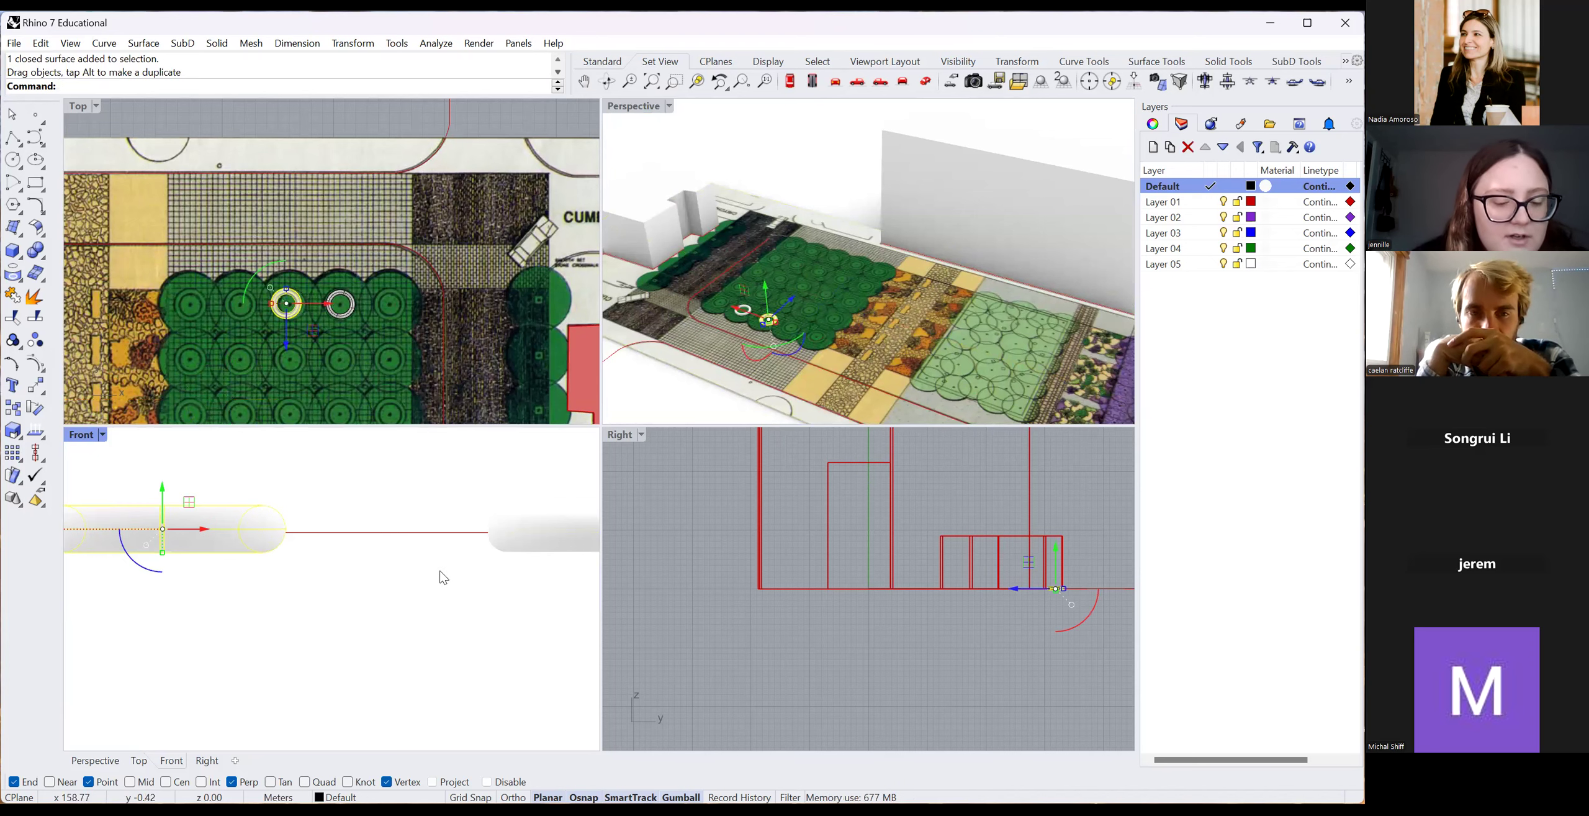
key("ctrl+z")
left_click(347, 534)
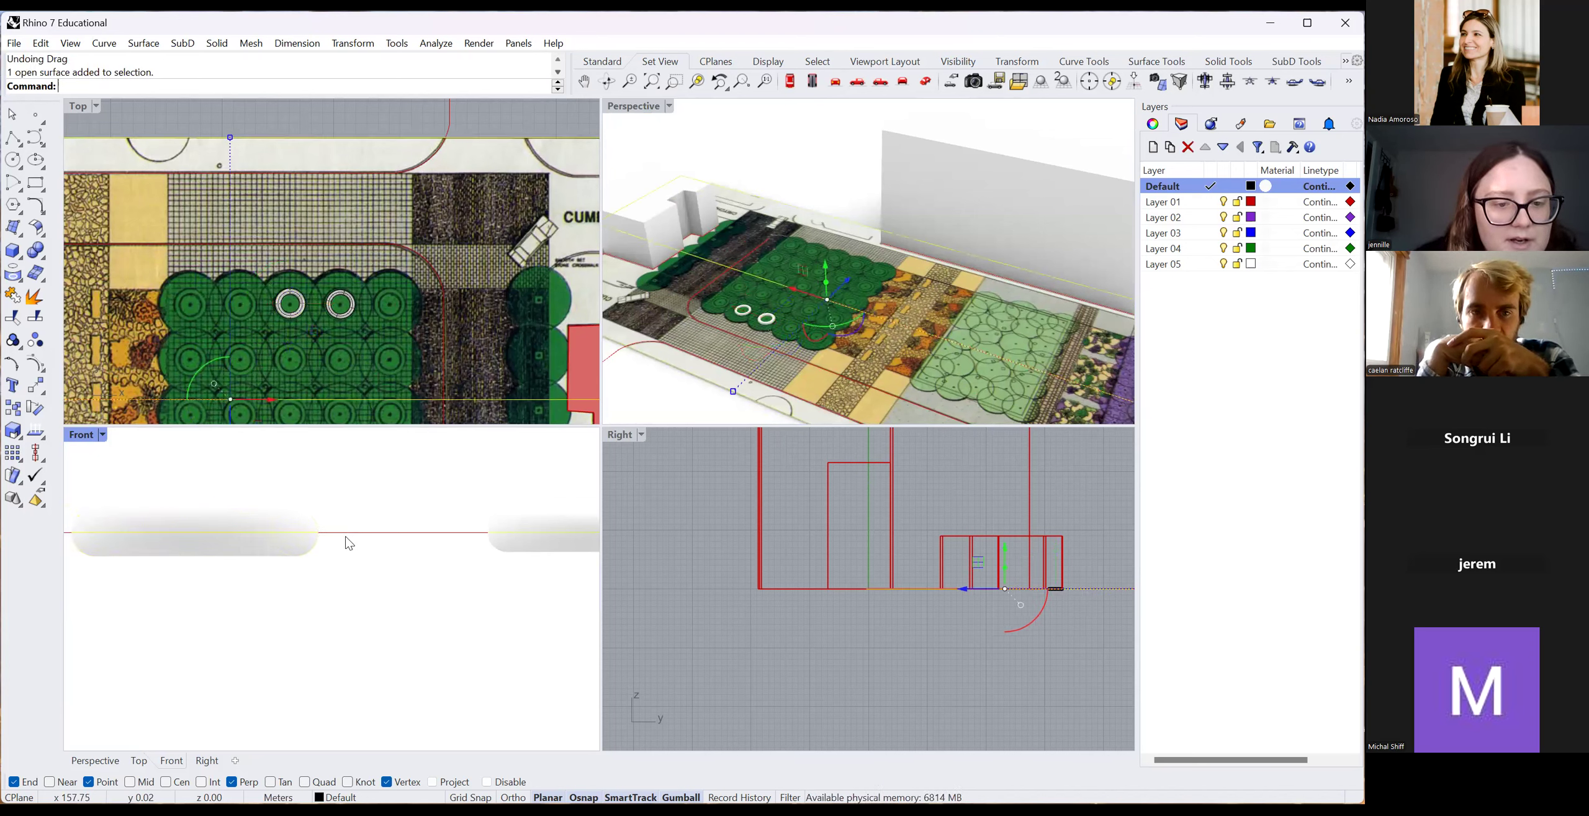
Trim with the plan surface by picking the left torus portion in the Front view.
scroll(374, 354, "down", 5)
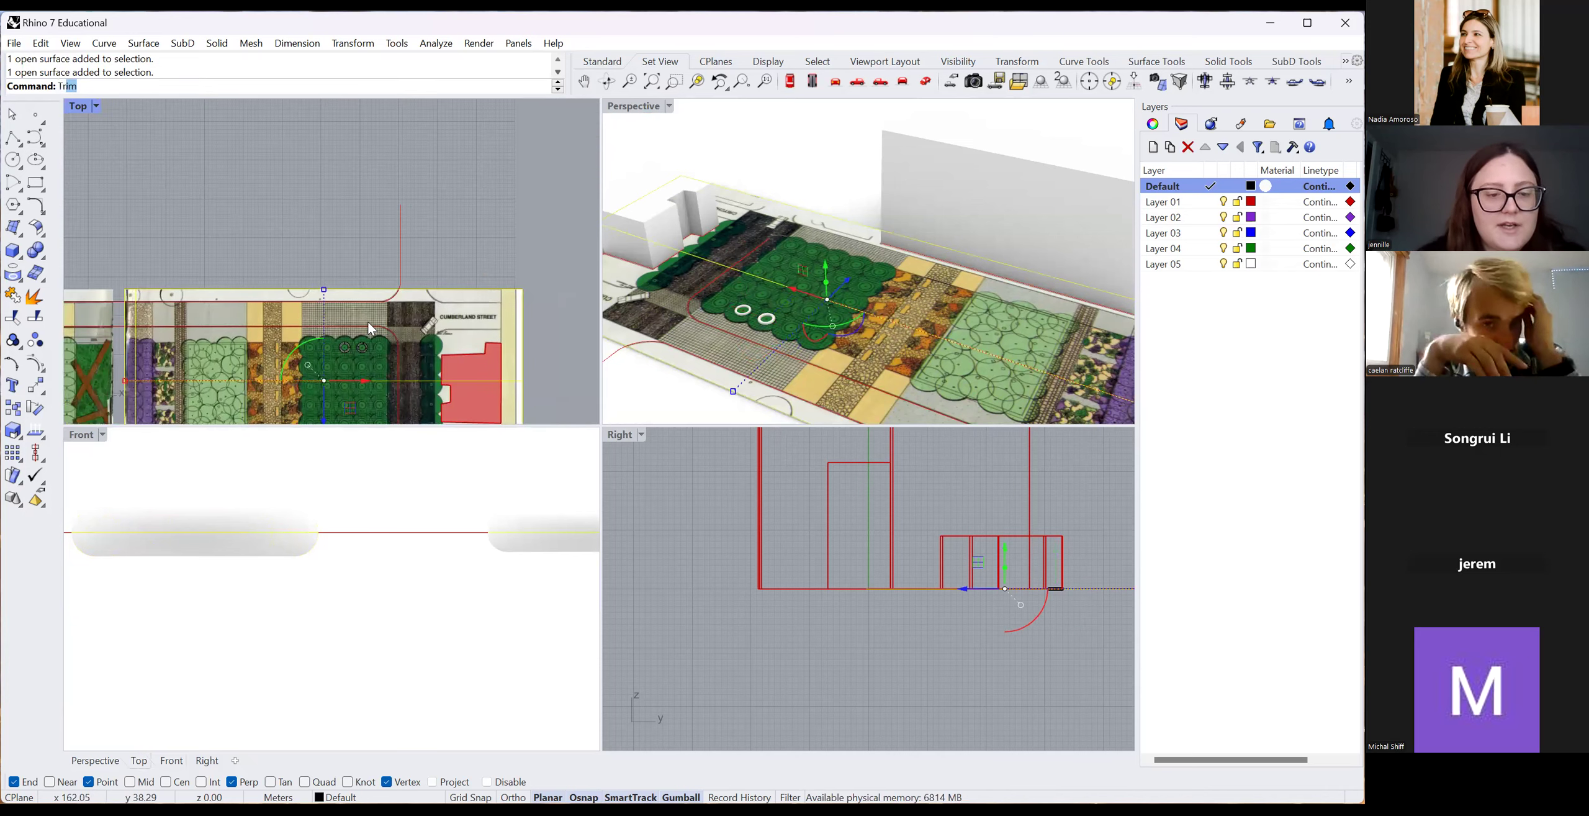
key("Return")
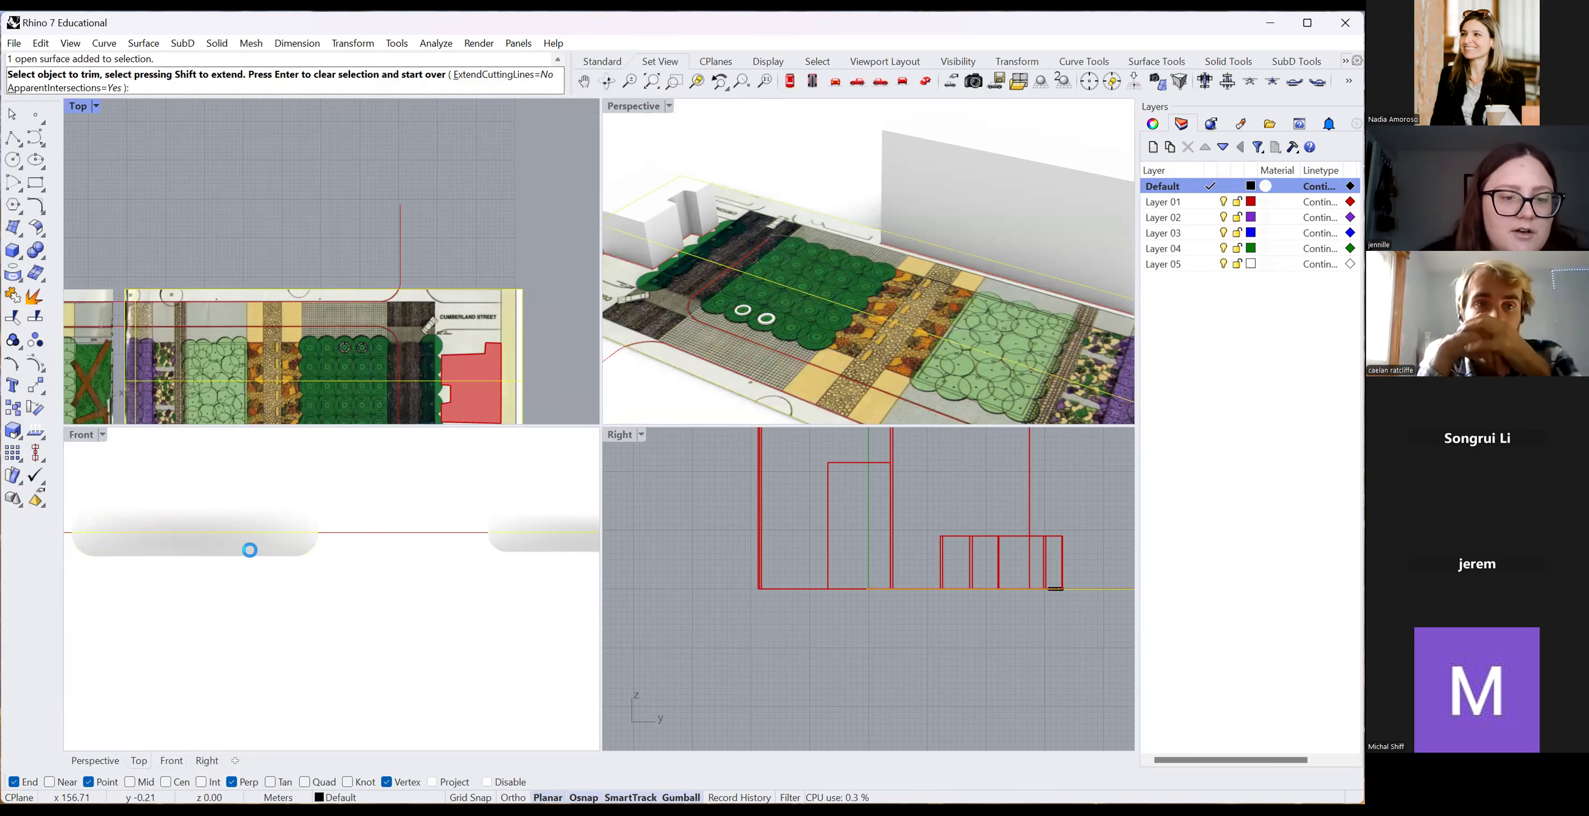
left_click(253, 554)
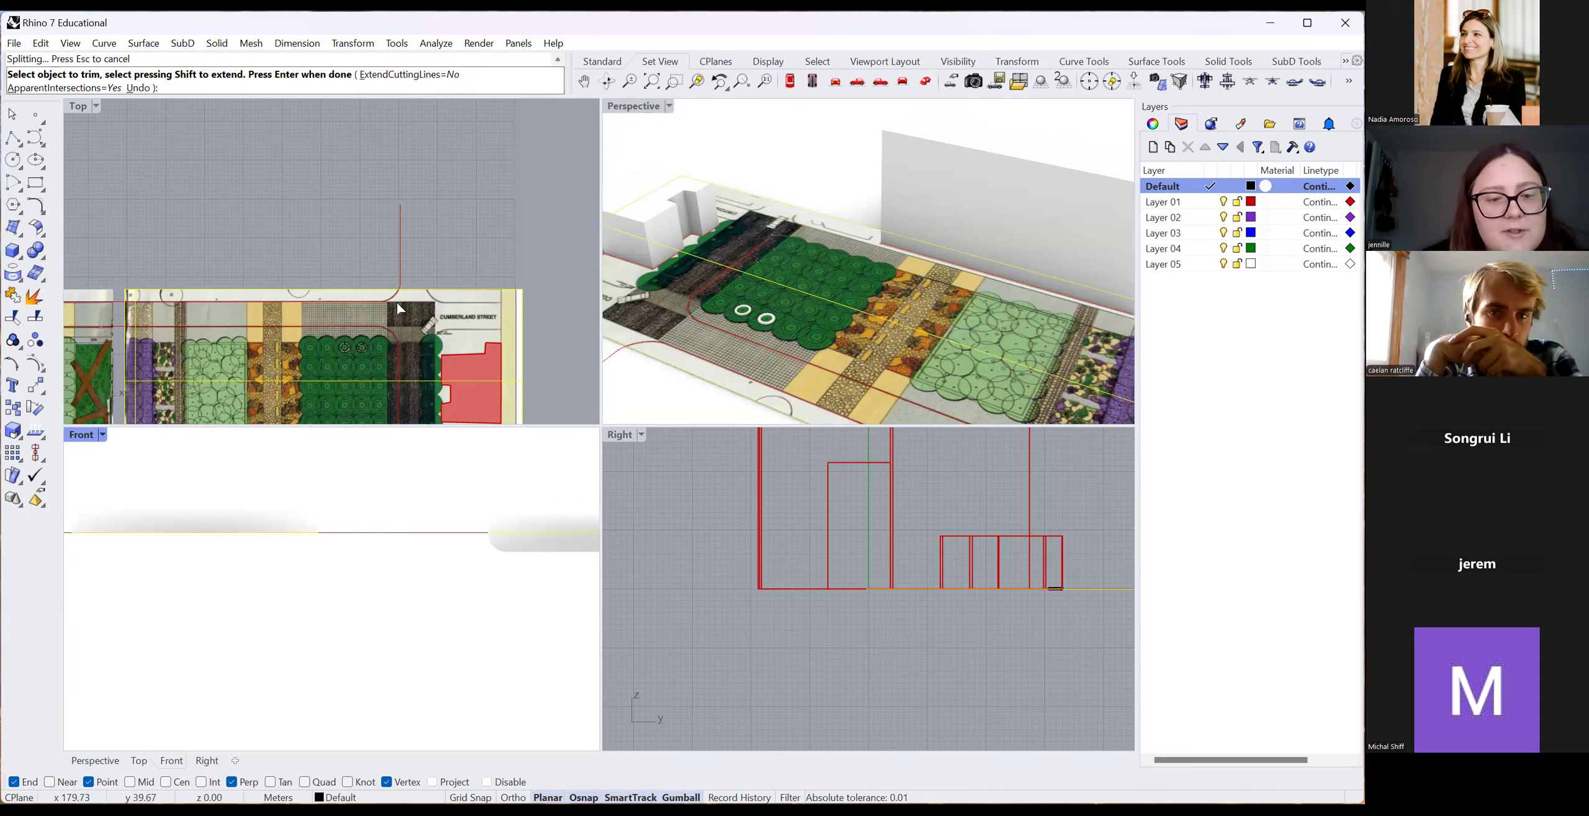
right_click(345, 212)
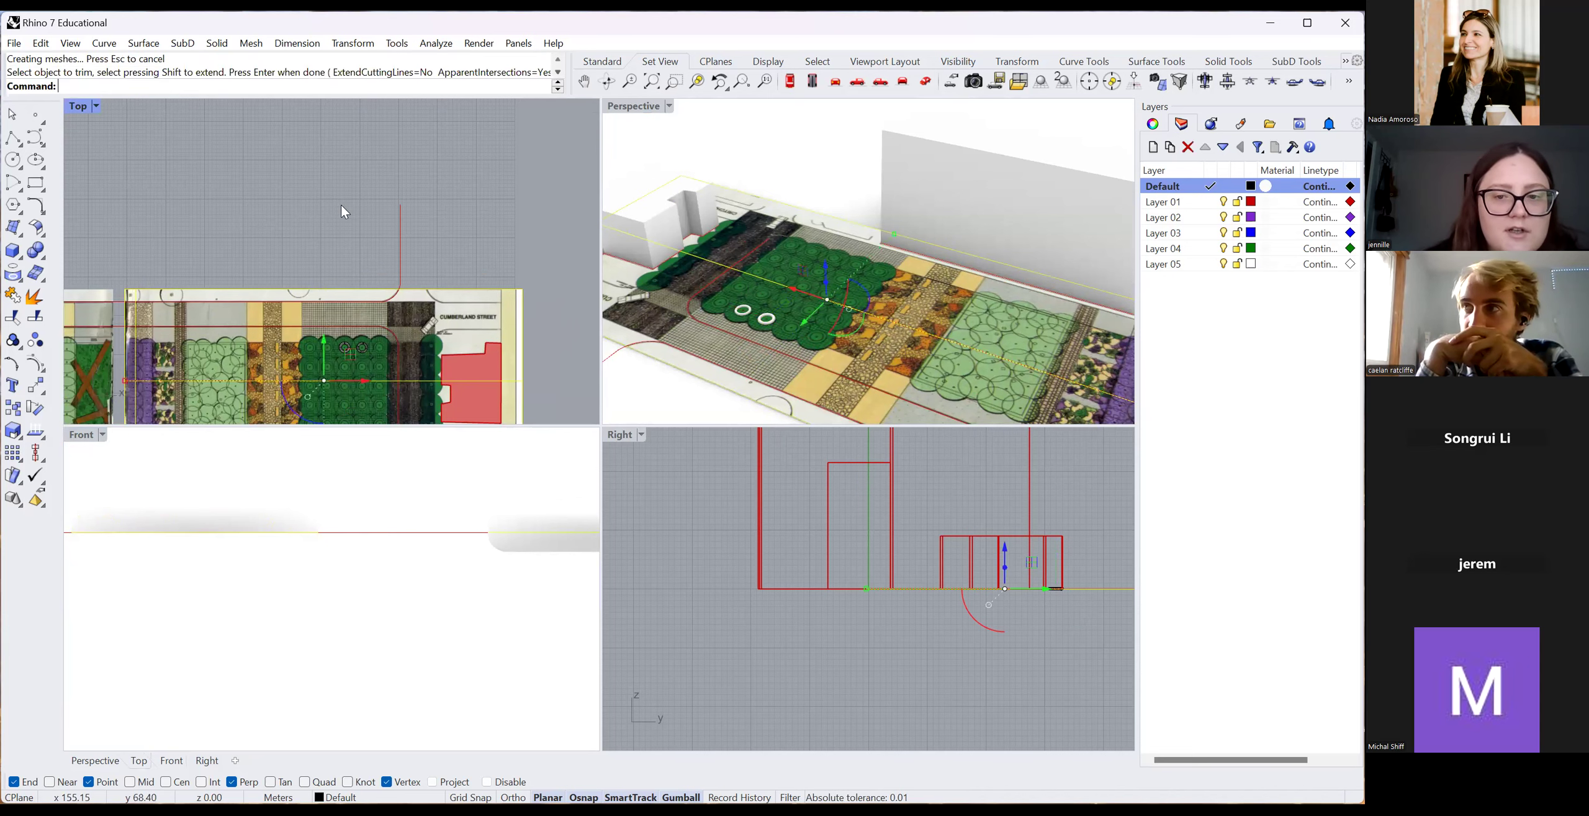
Inspect the trimmed result in the Front view, reselecting the plan surface and clearing the selection.
scroll(744, 306, "up", 5)
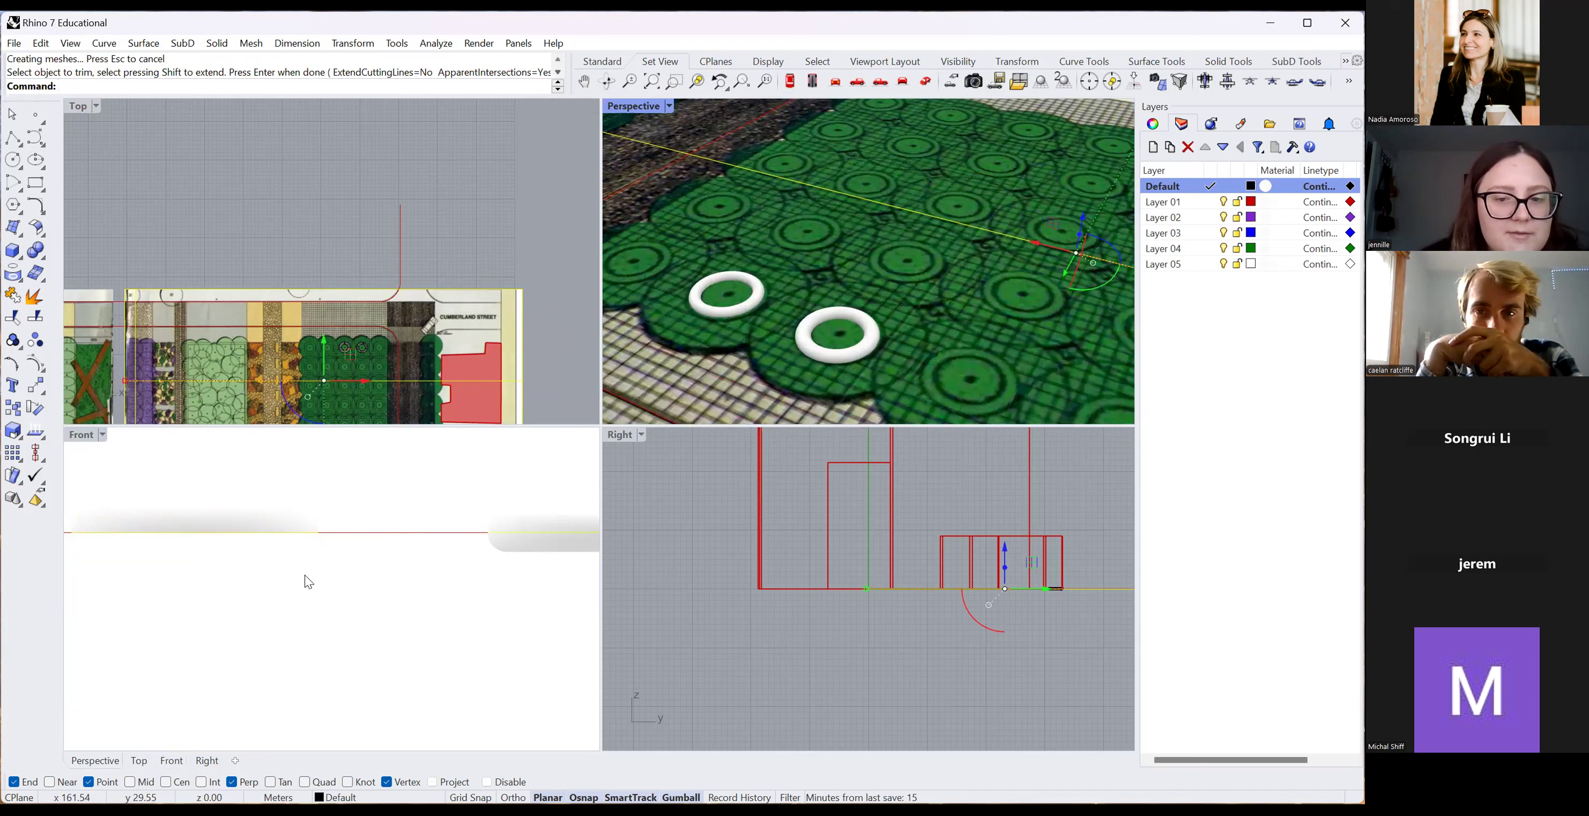
scroll(348, 583, "down", 2)
scroll(345, 586, "down", 4)
left_click(336, 631)
left_click(306, 561)
left_click(355, 539)
scroll(337, 221, "down", 8)
scroll(292, 412, "up", 8)
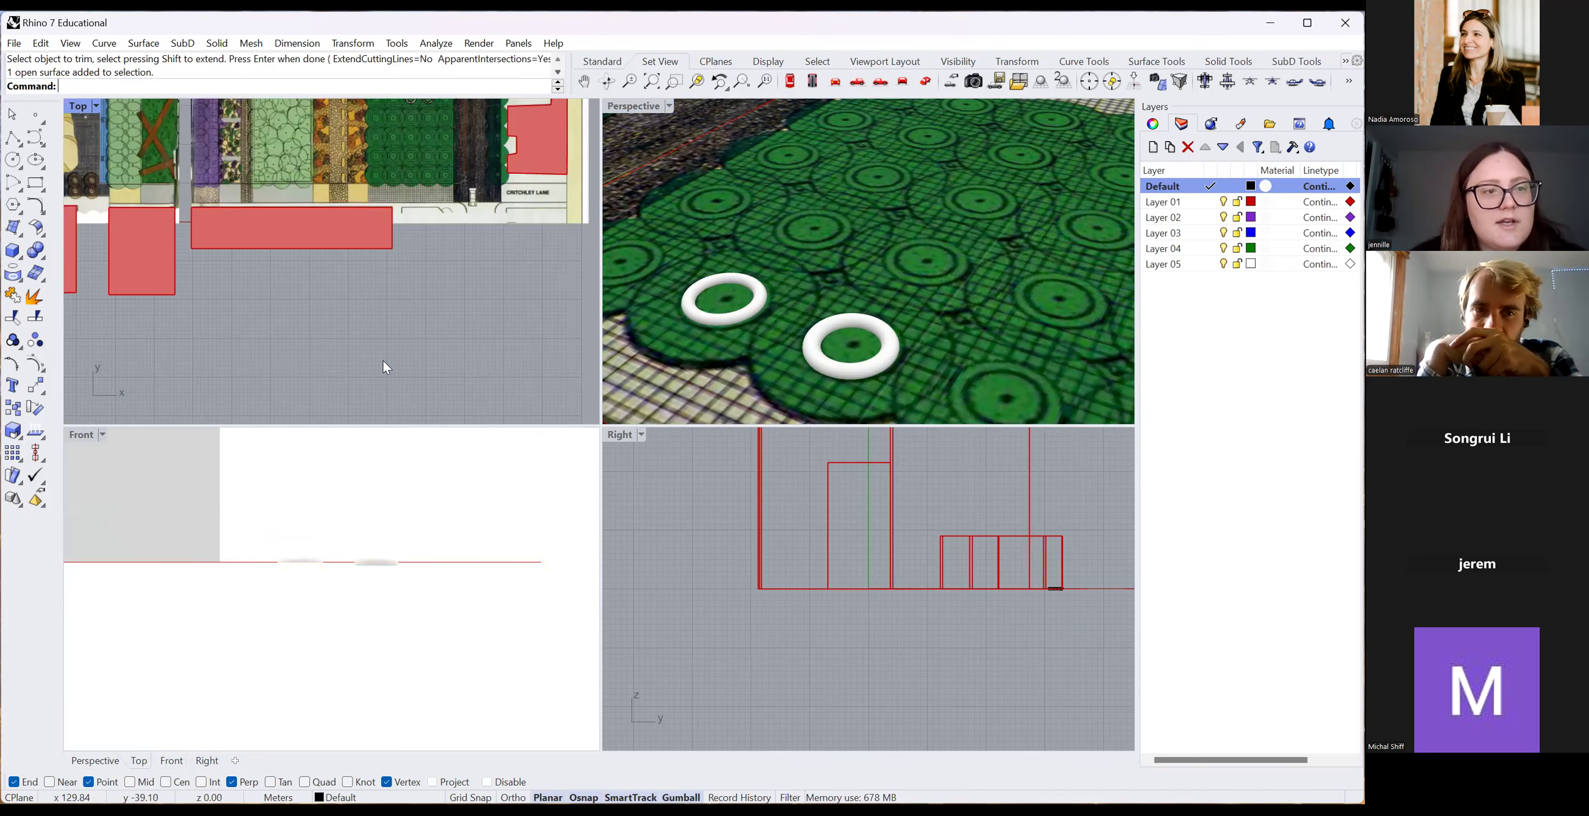
scroll(360, 358, "down", 6)
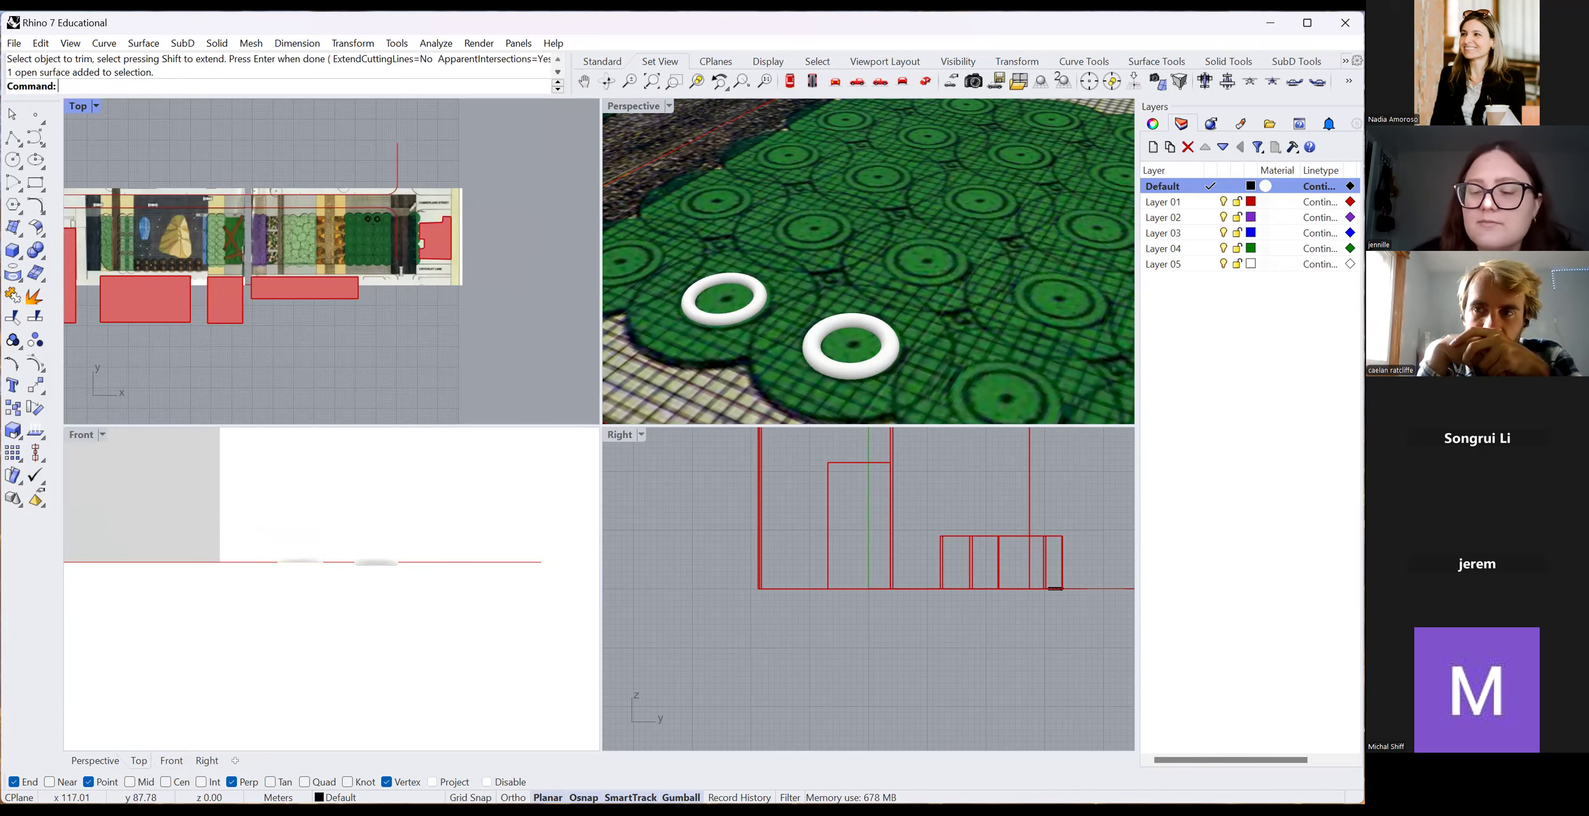
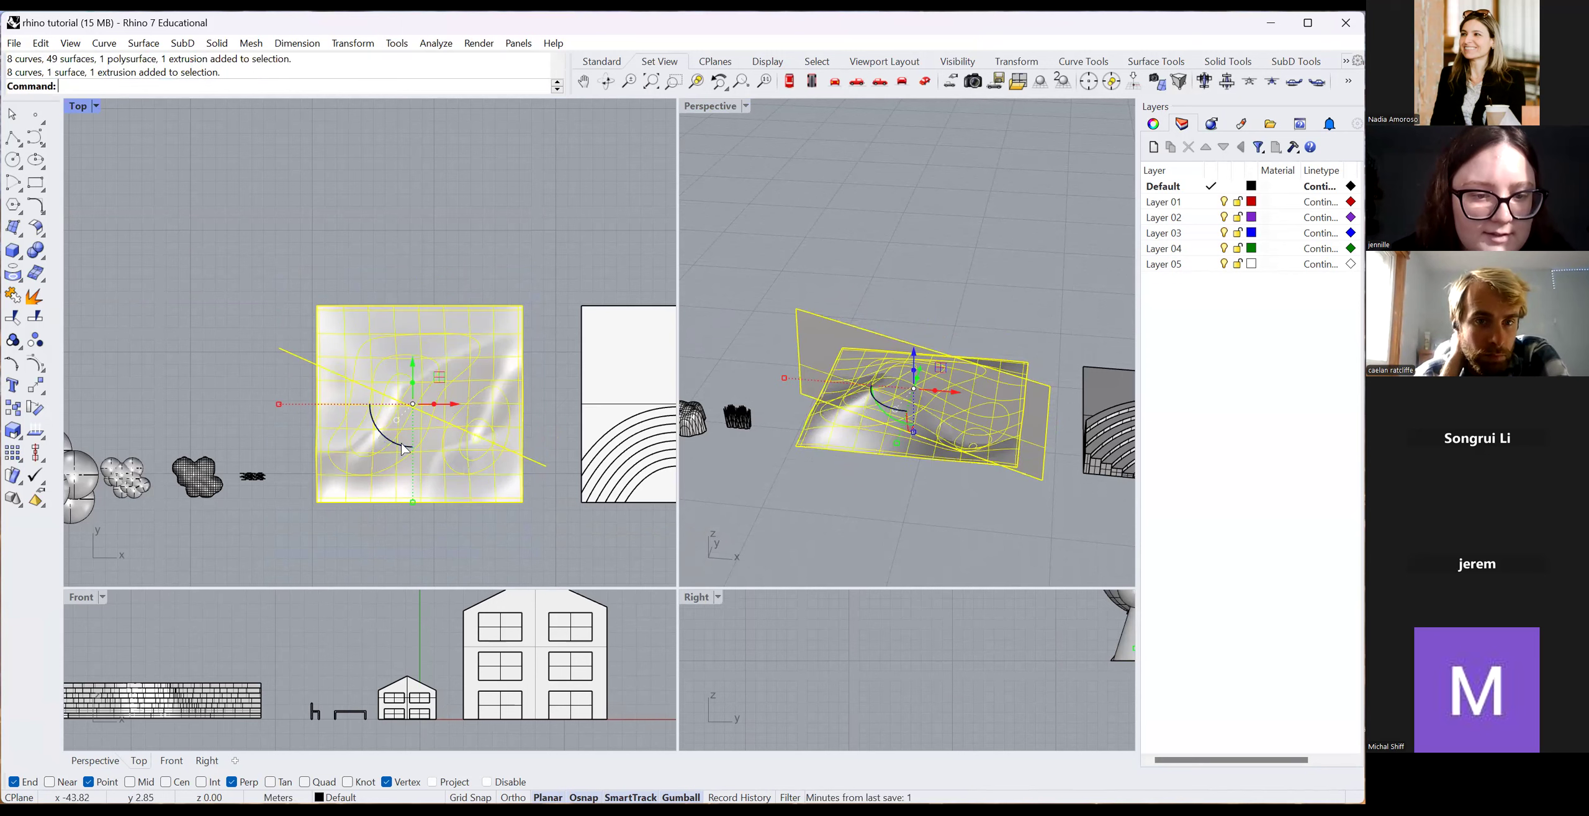
Rotate the terrain and cutting plane about their centre, then select the terrain surface.
left_click_drag(400, 445, 456, 669)
scroll(455, 669, "down", 6)
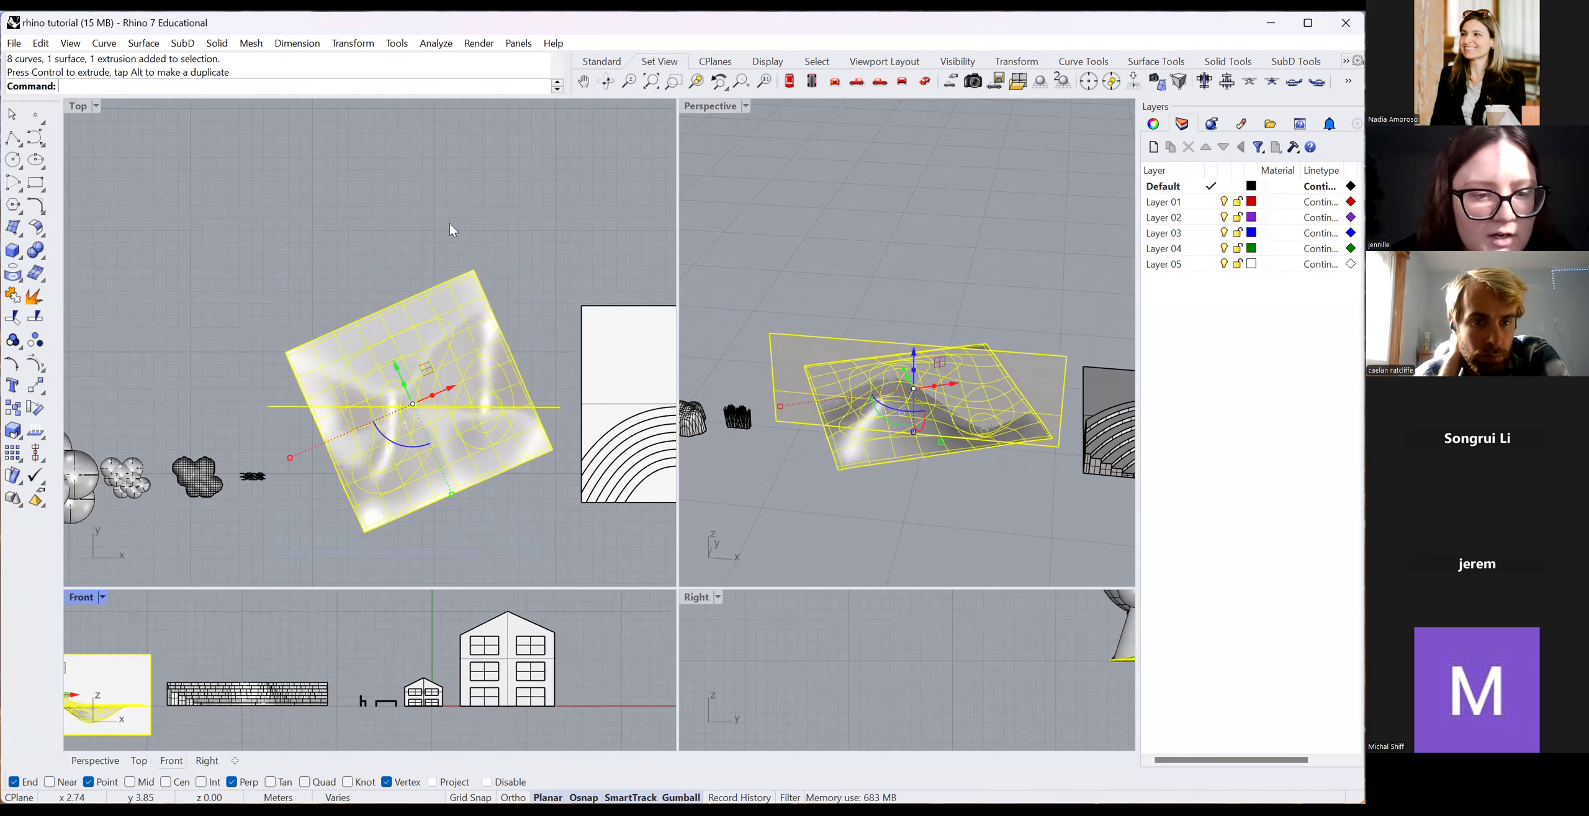
scroll(460, 654, "down", 4)
scroll(216, 686, "up", 12)
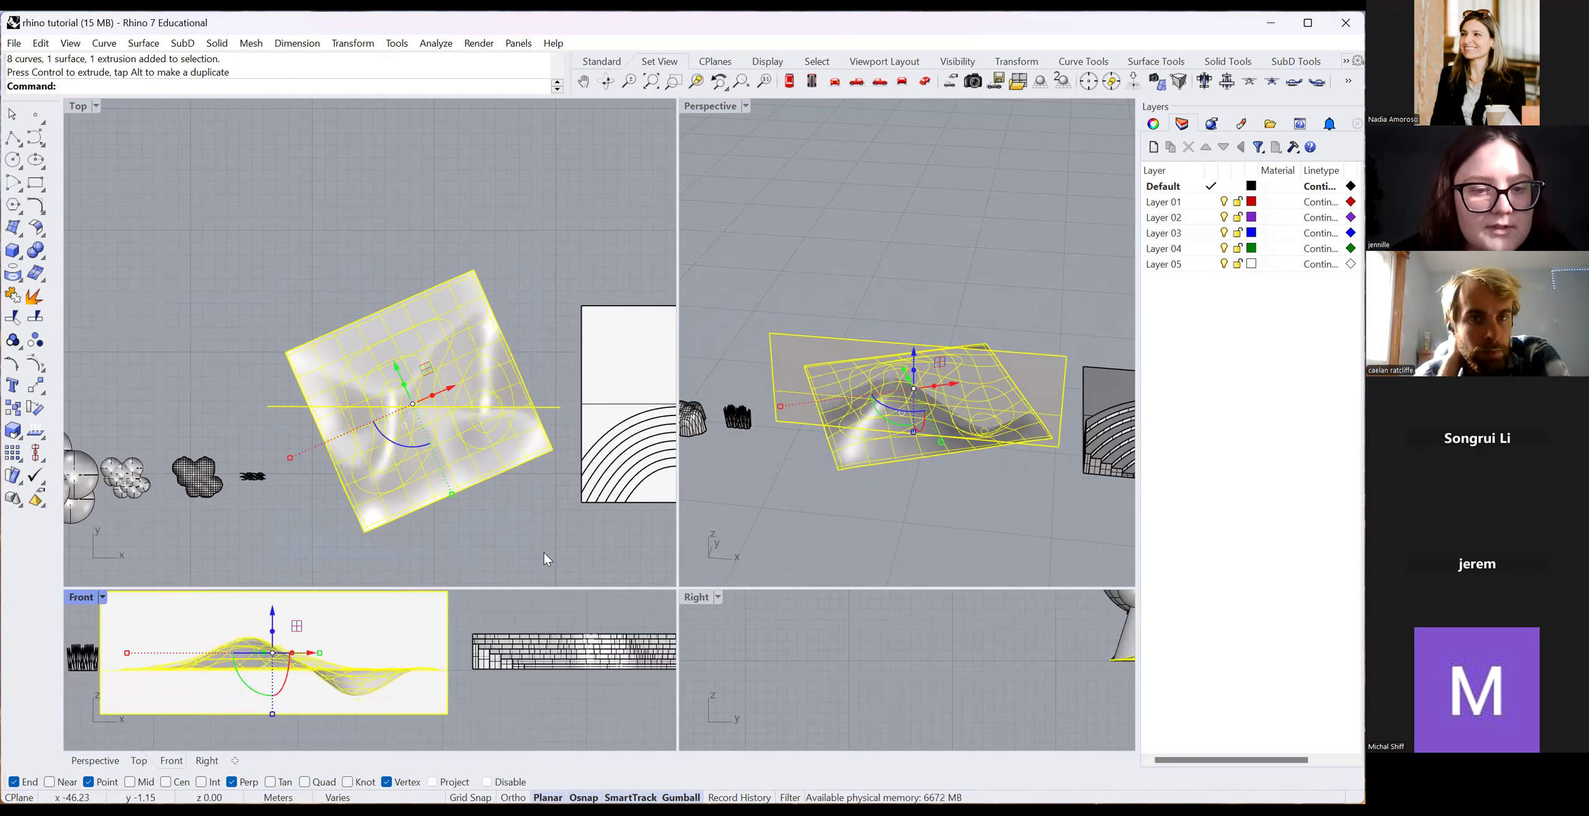
left_click(506, 481)
left_click_drag(248, 264, 542, 564)
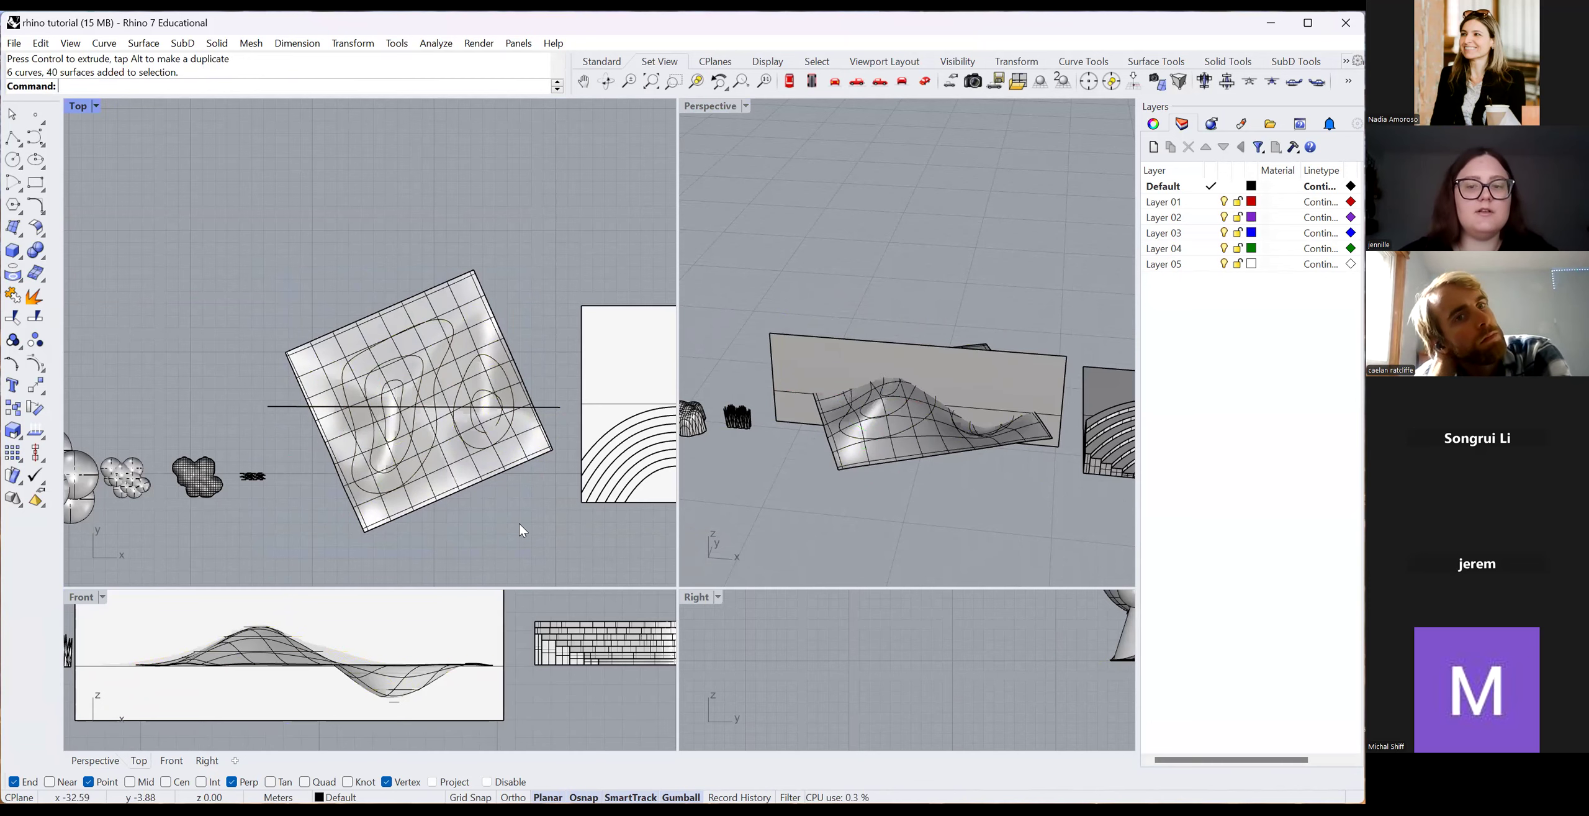
left_click(487, 477)
Try a Trim with the terrain as cutter, picking the surface among overlapping objects.
type("Trim")
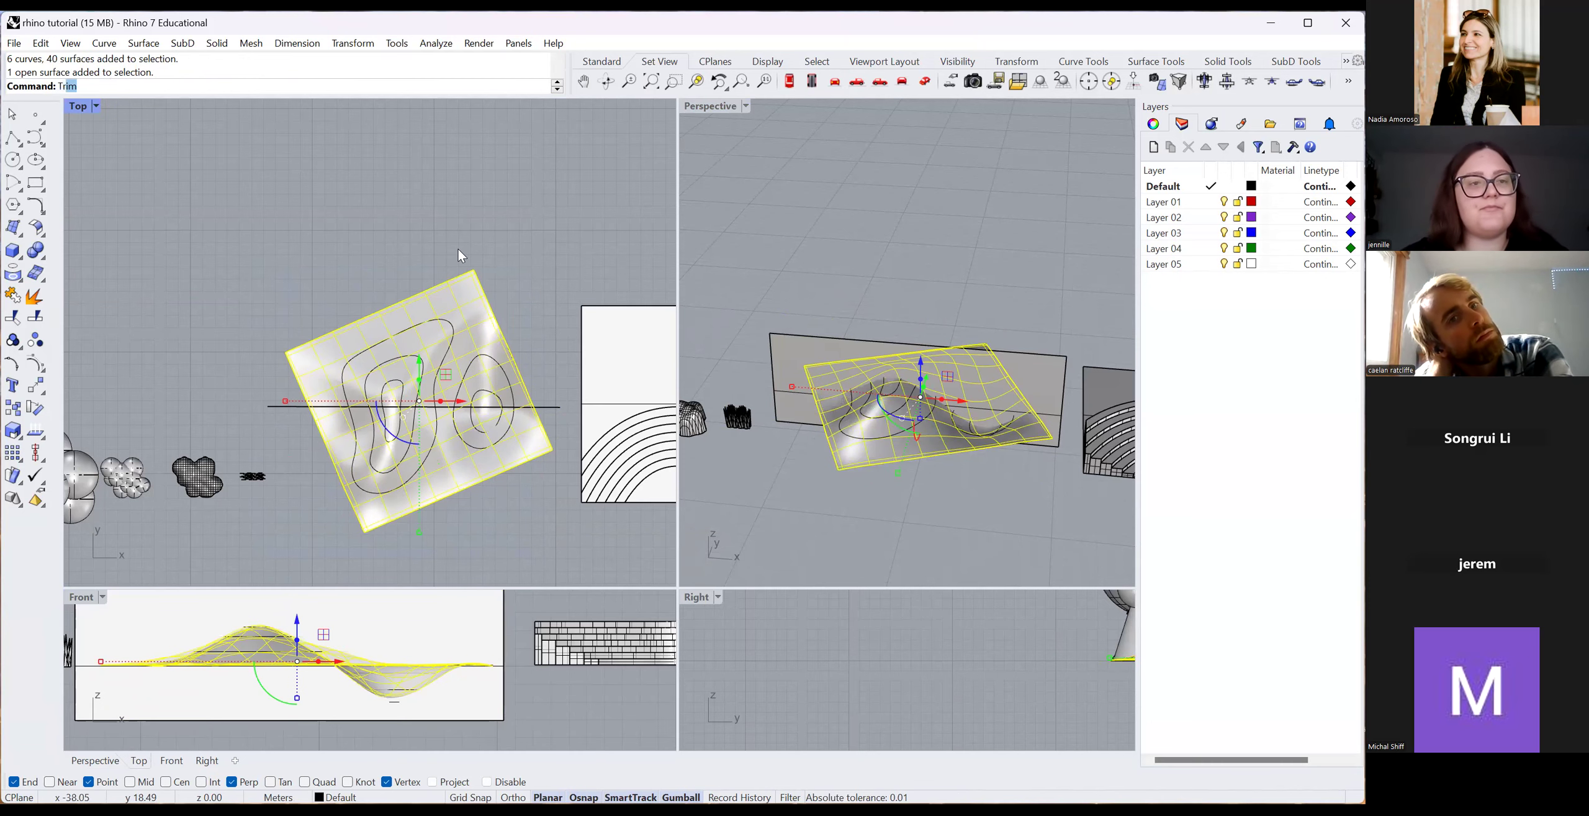
key("Return")
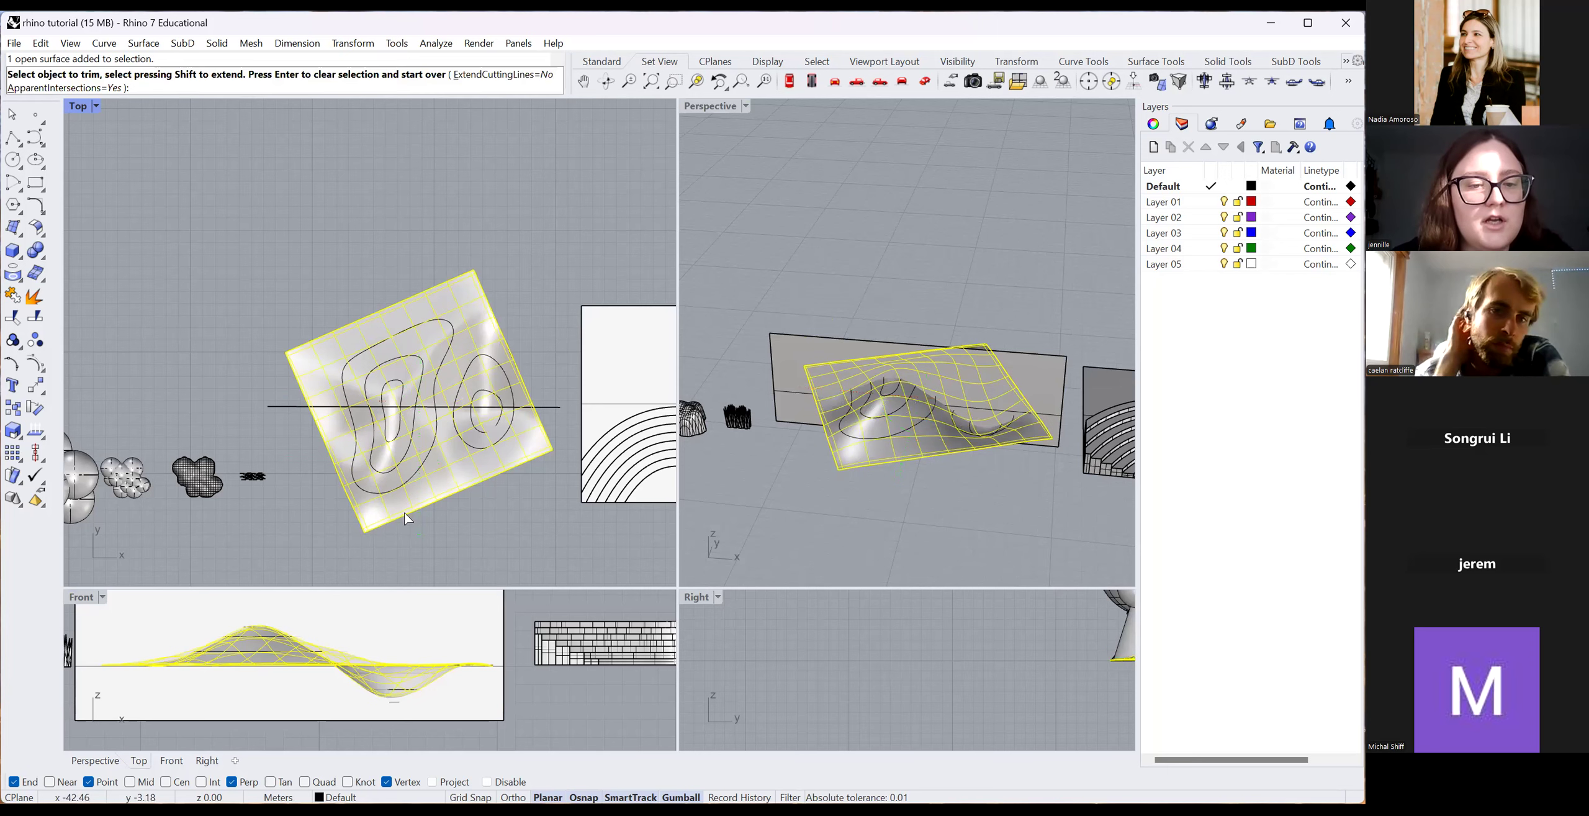
left_click(424, 525)
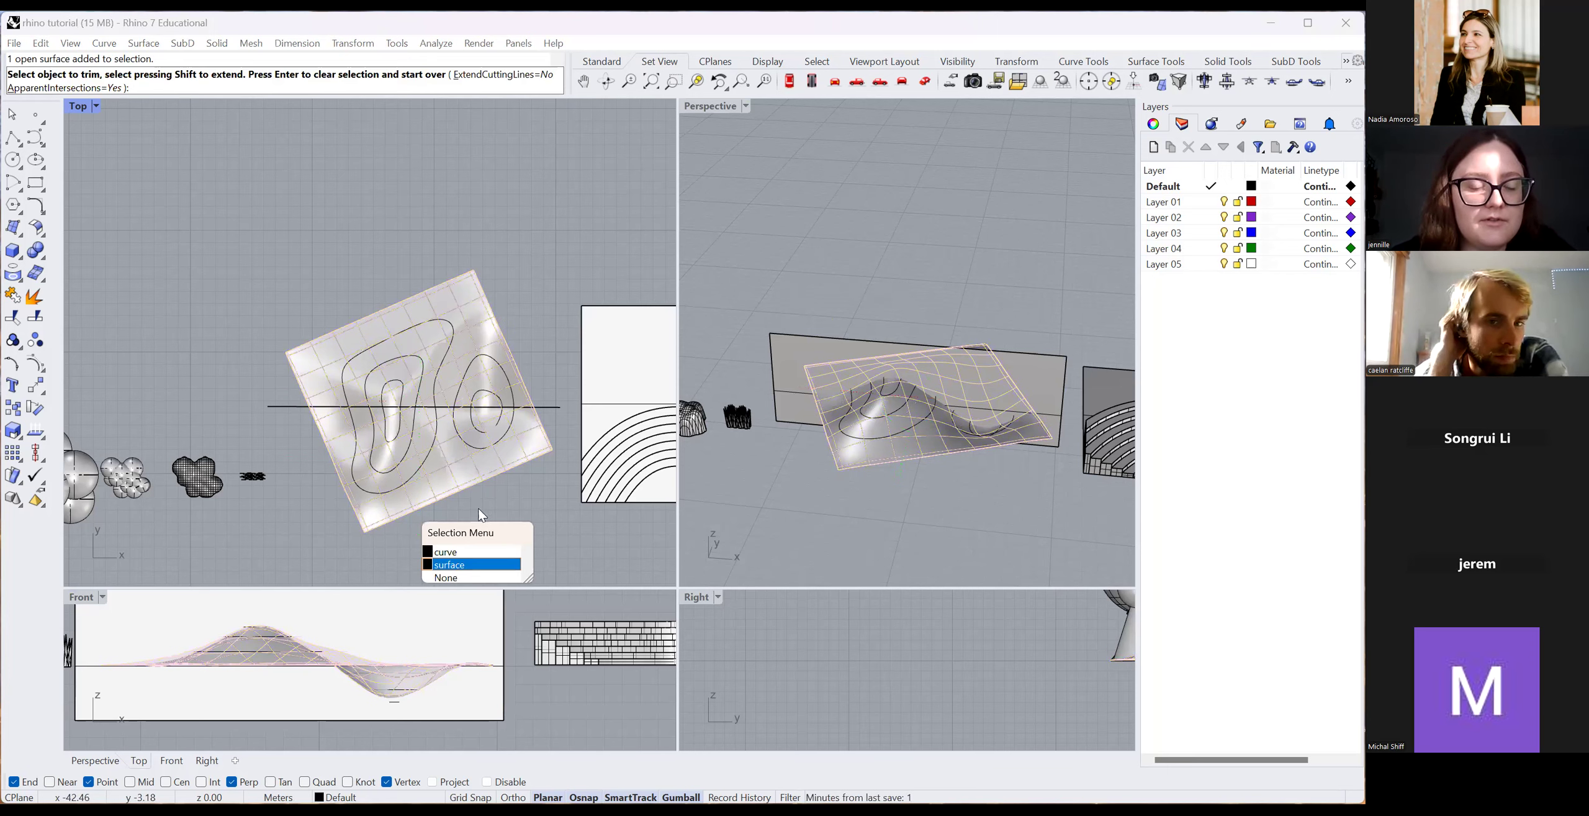
left_click(507, 560)
key("Escape")
key("Escape")
Trim the terrain surface beyond the vertical cutting plane, using the plane as cutter.
left_click(273, 406)
type("Tri")
key("Return")
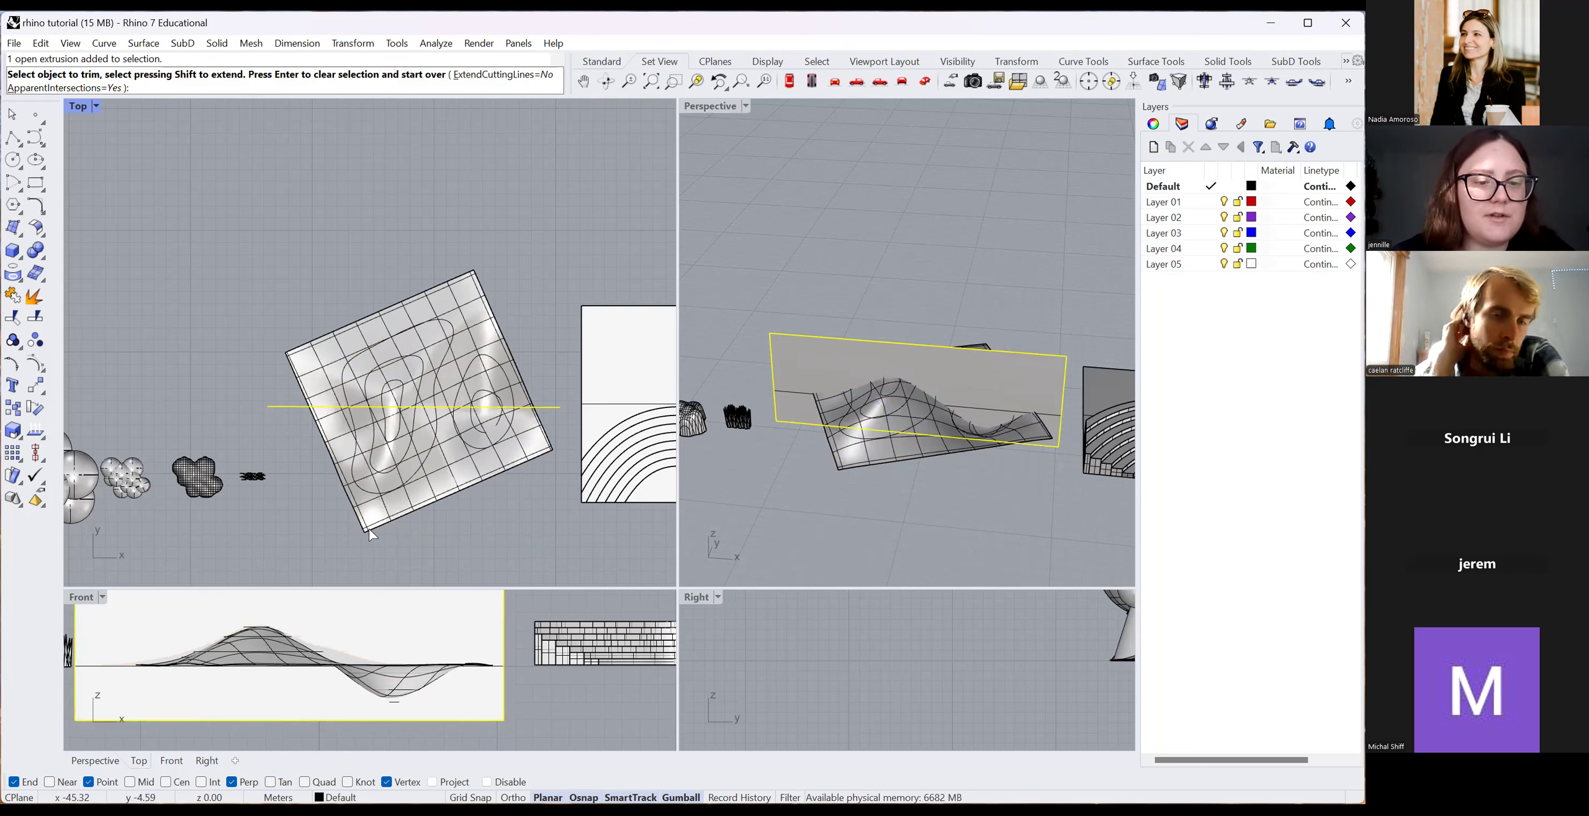
left_click(395, 547)
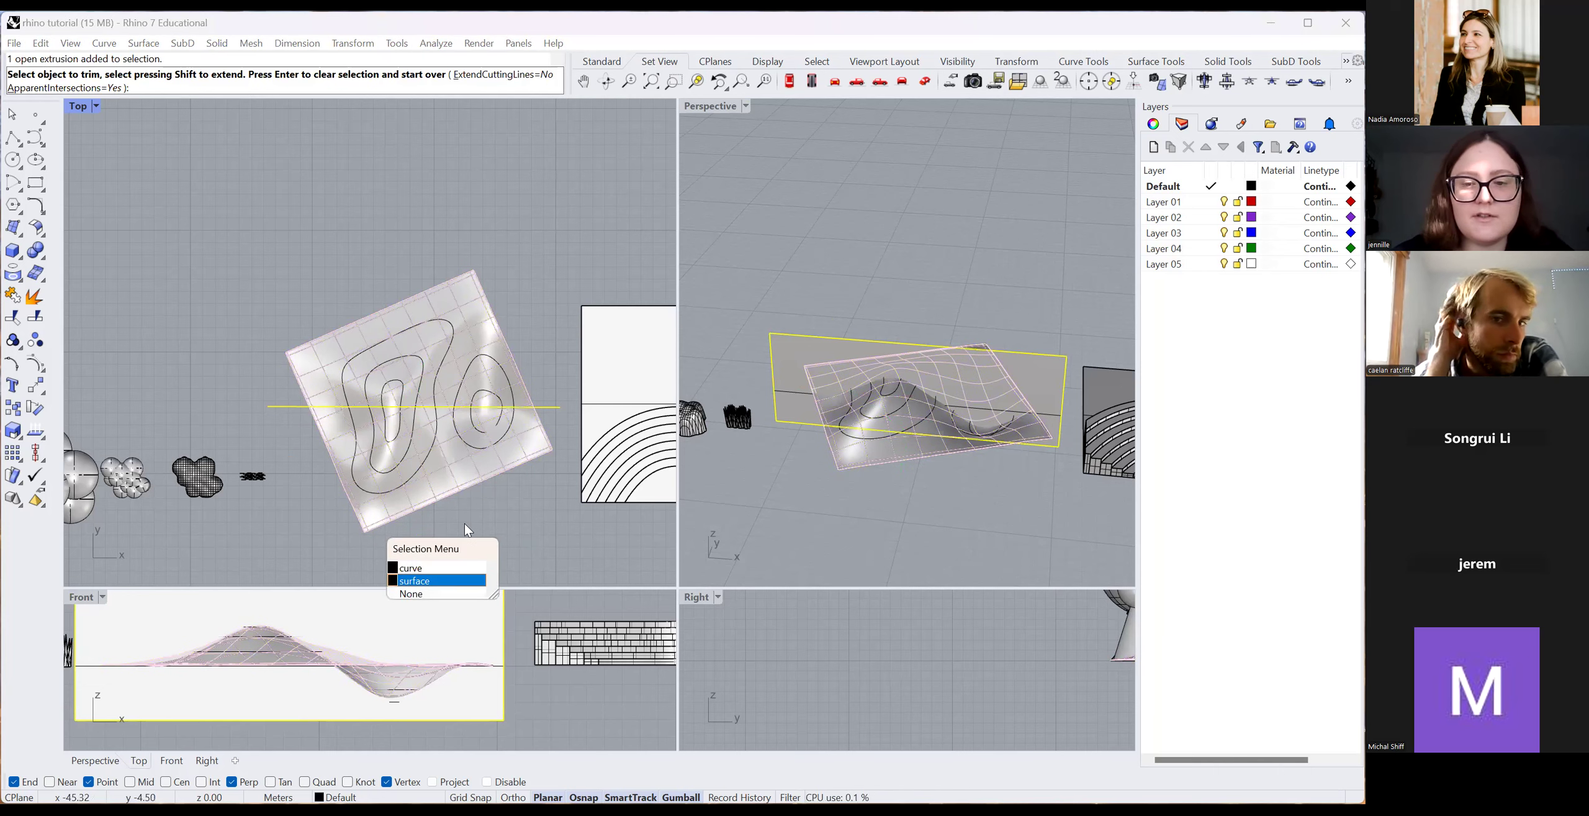
left_click(435, 580)
scroll(339, 641, "down", 5)
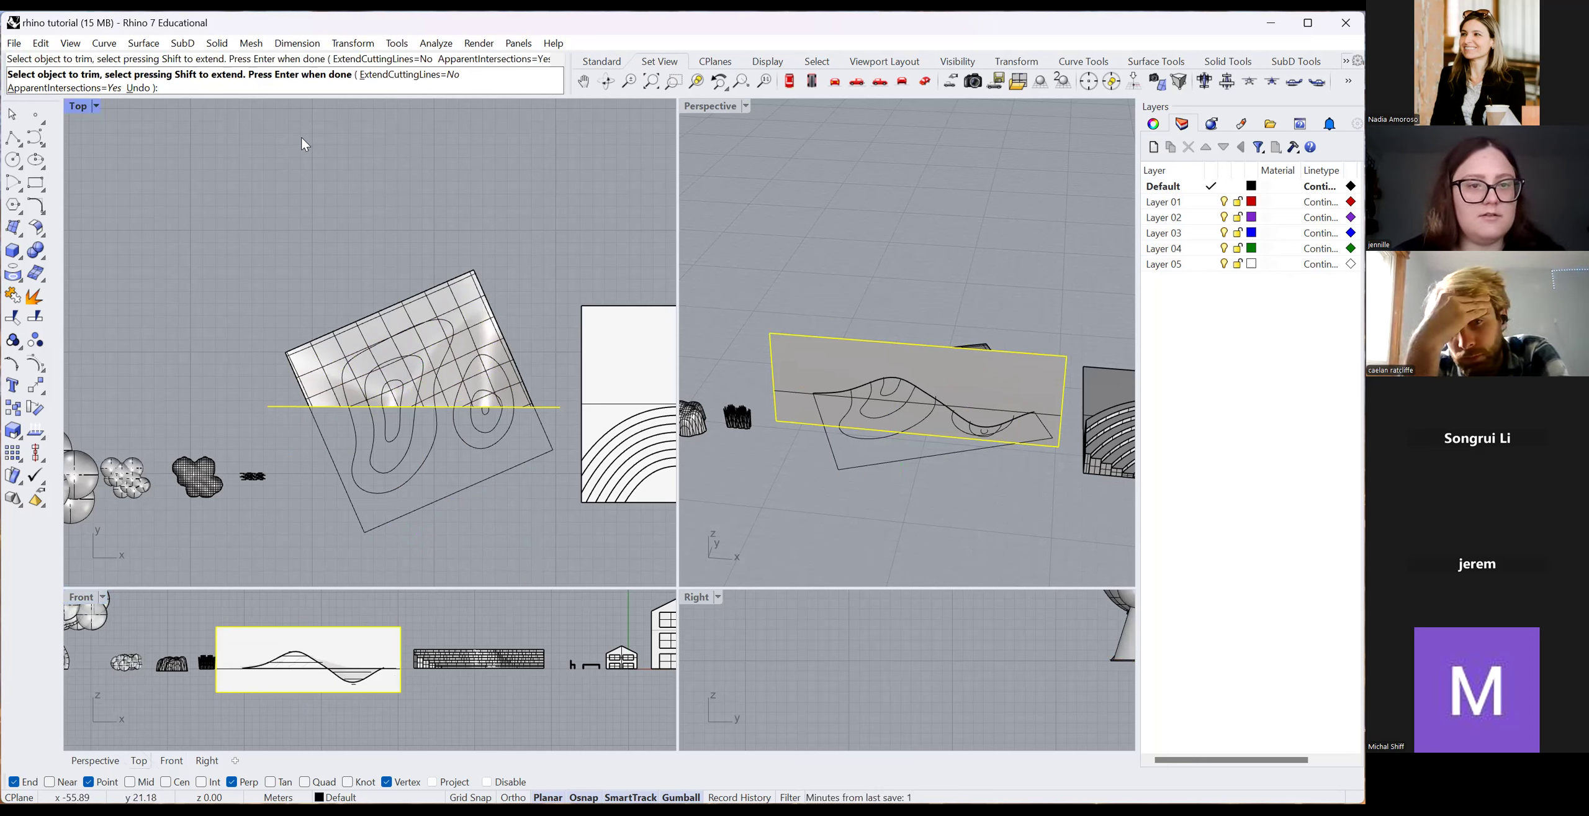
Finish the trim and delete the vertical cutting plane.
key("Return")
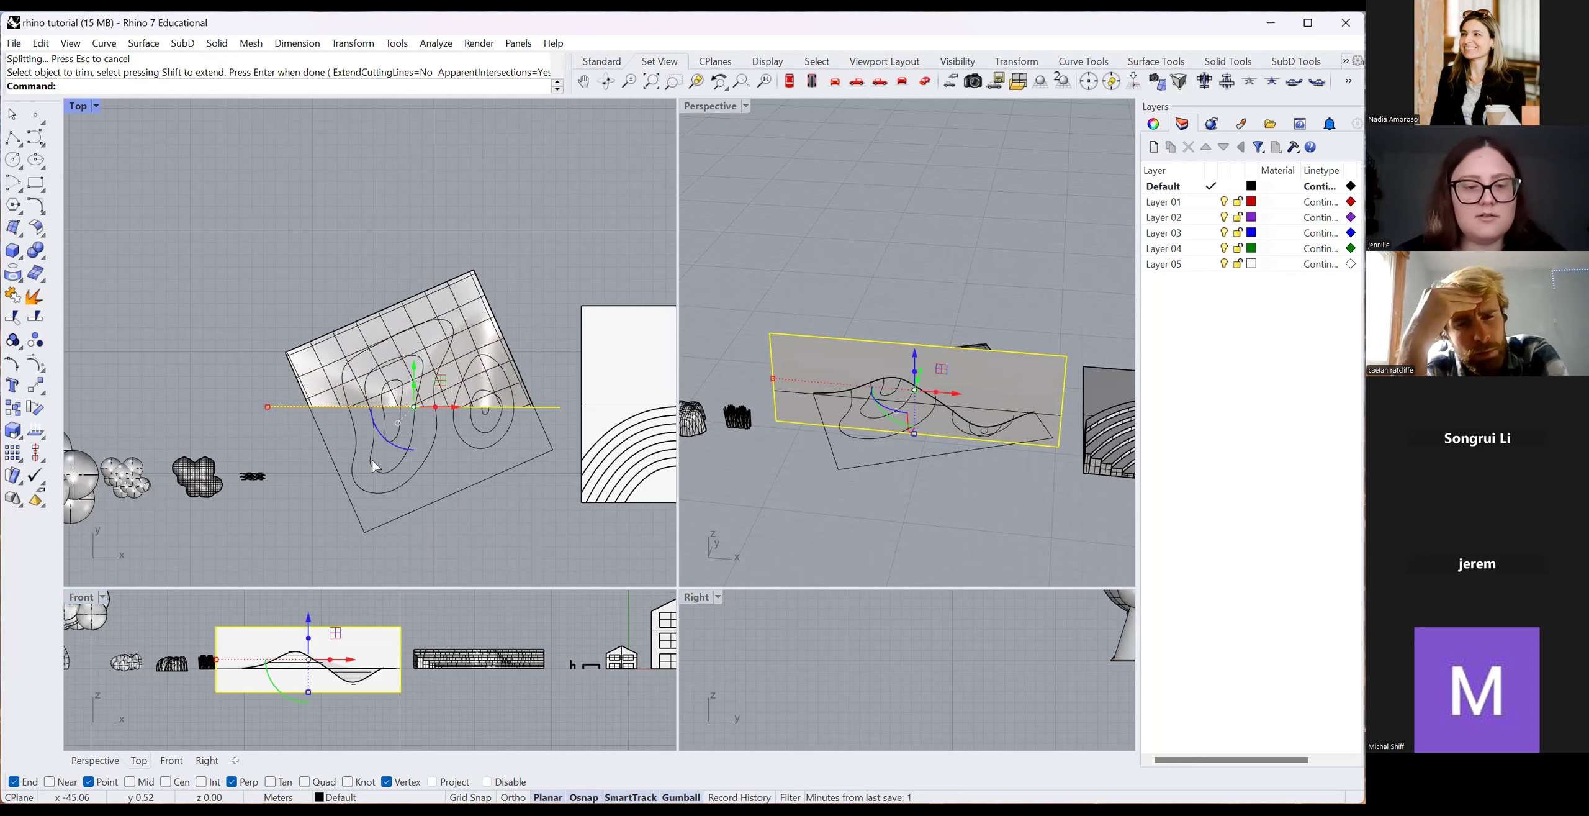
key("Return")
key("Return")
key("Return")
left_click(243, 638)
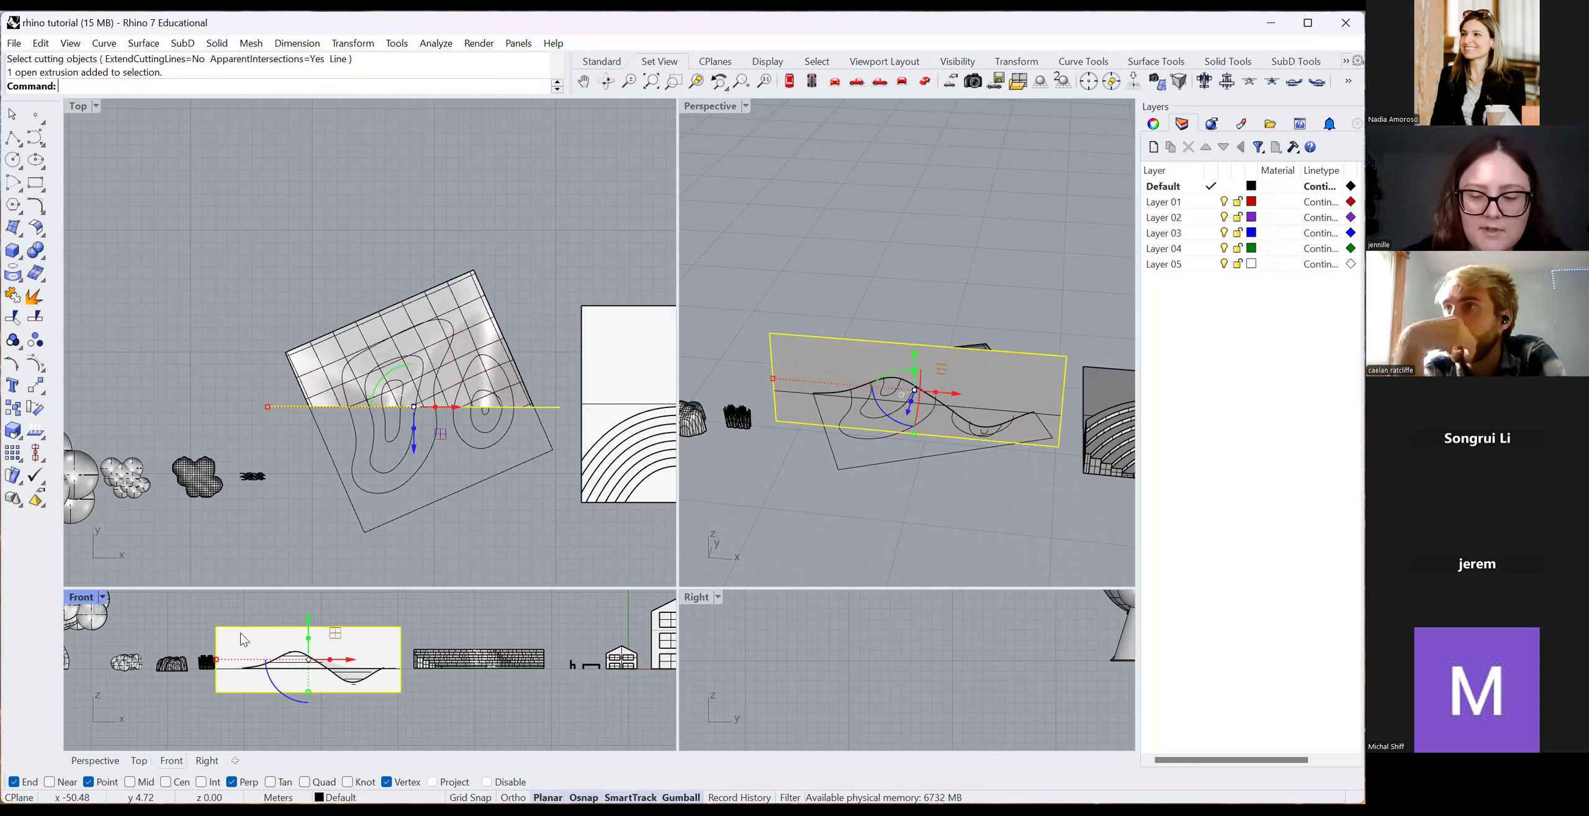
key("Delete")
Select the trimmed terrain surface together with its contour curves.
scroll(317, 694, "up", 5)
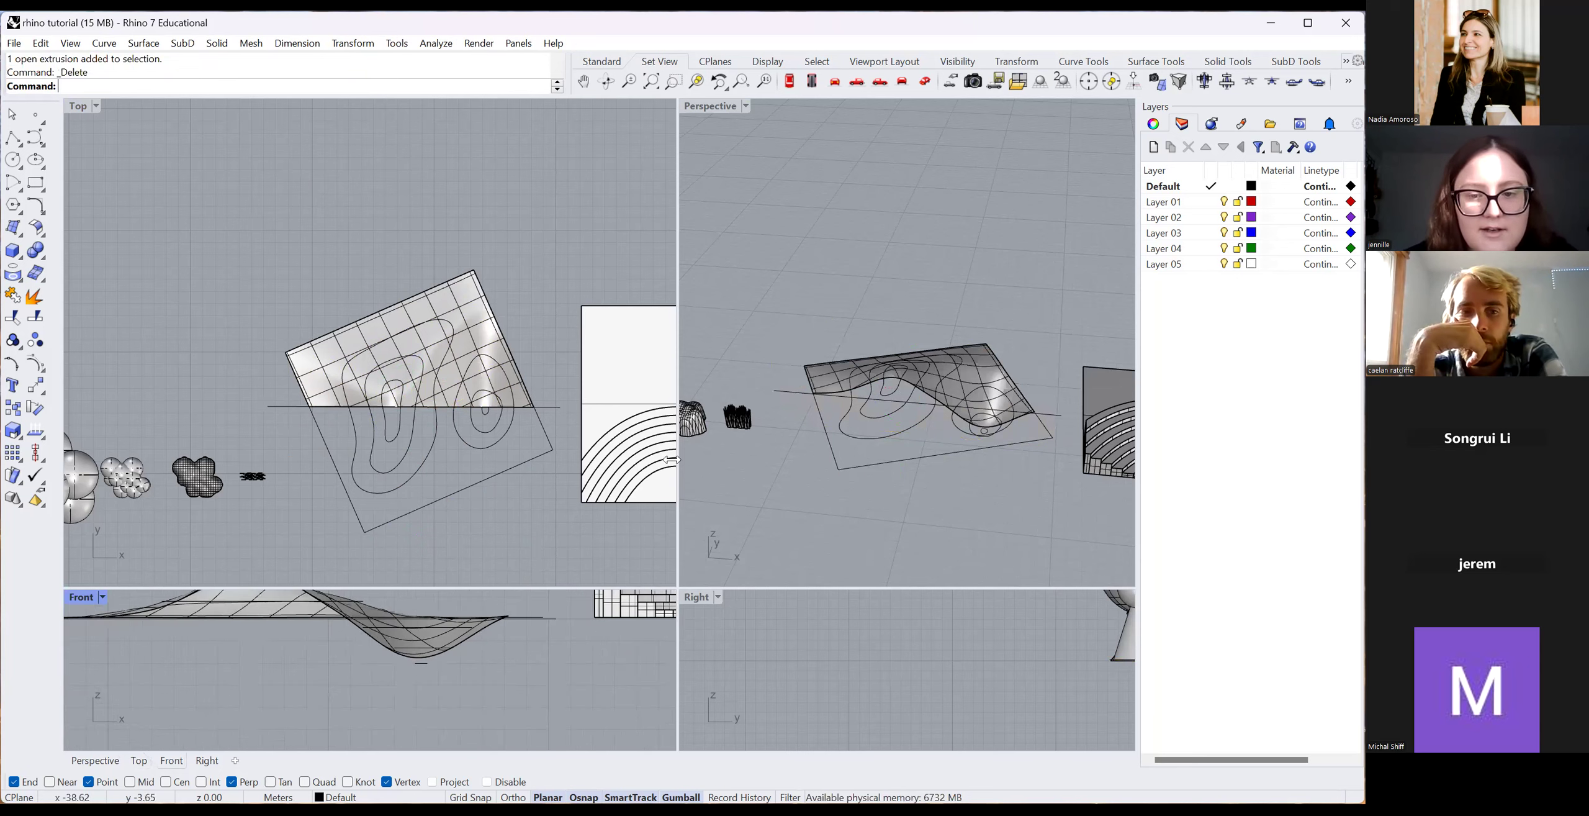
scroll(574, 435, "down", 2)
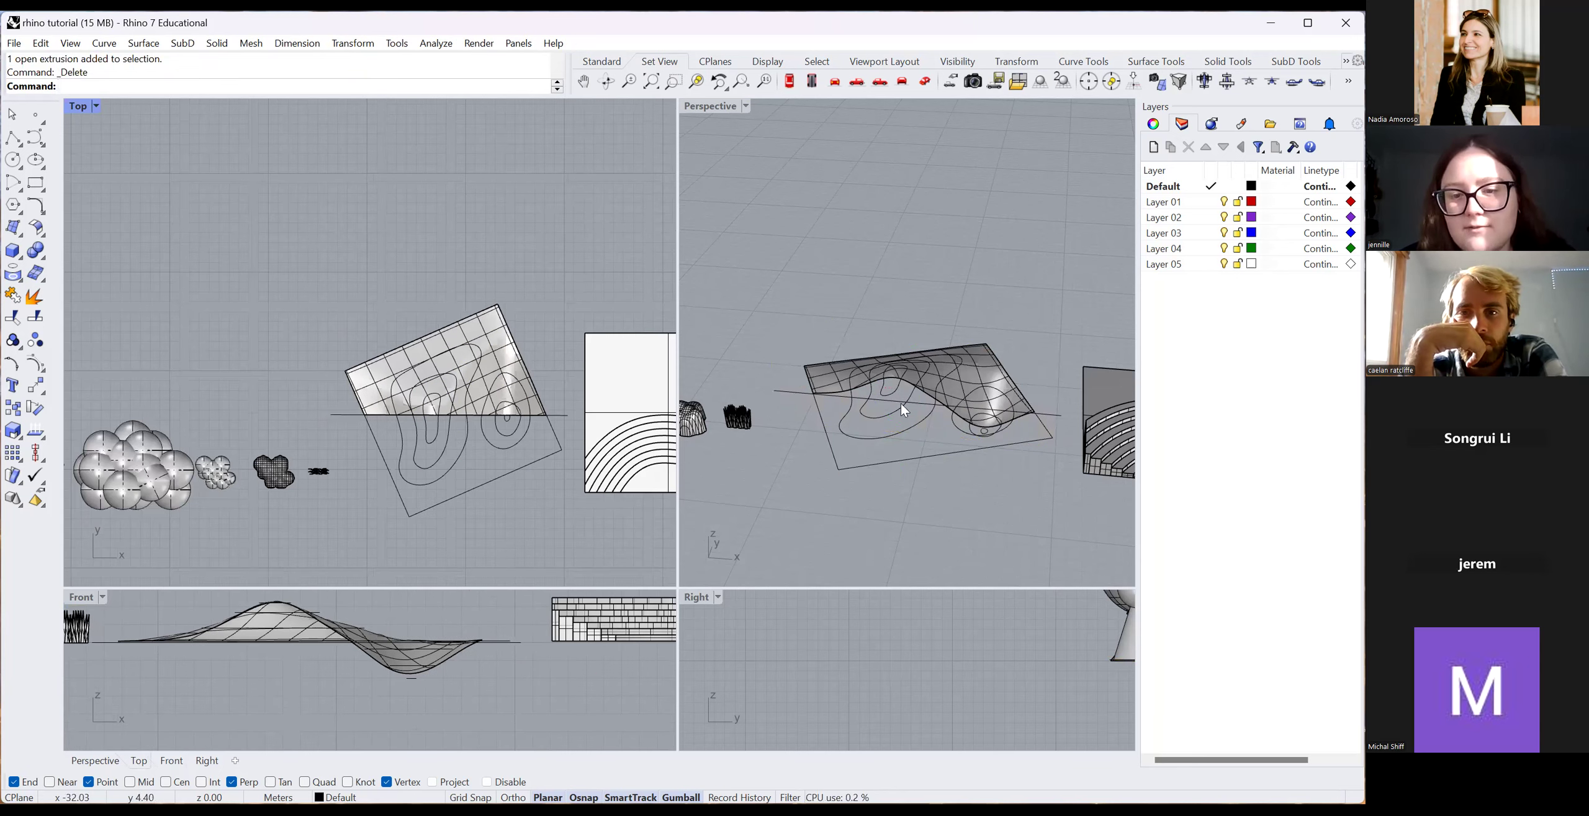
left_click(788, 392)
key("Escape")
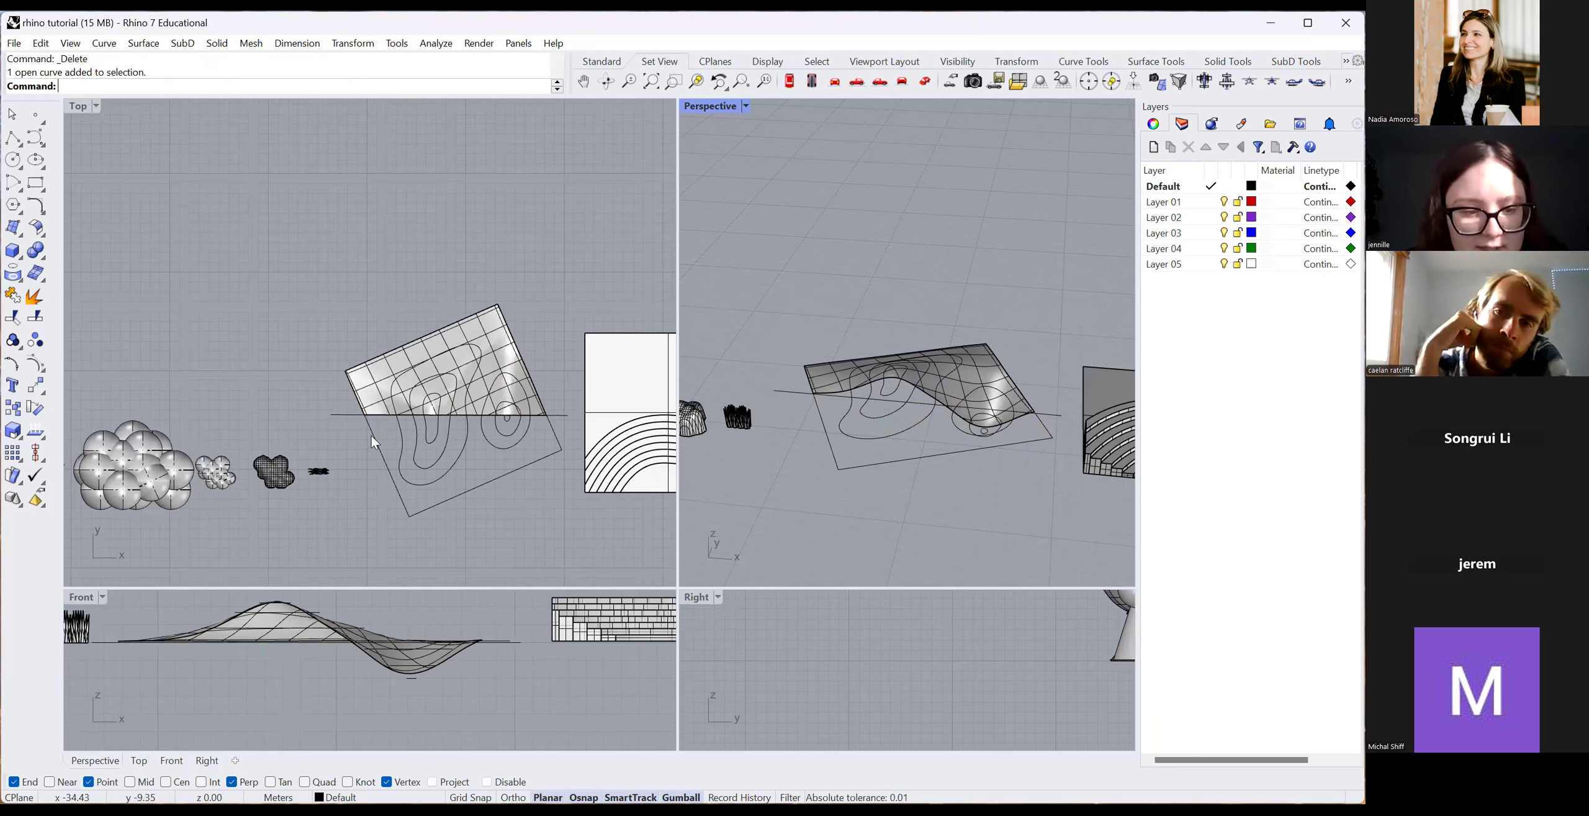
left_click(420, 663)
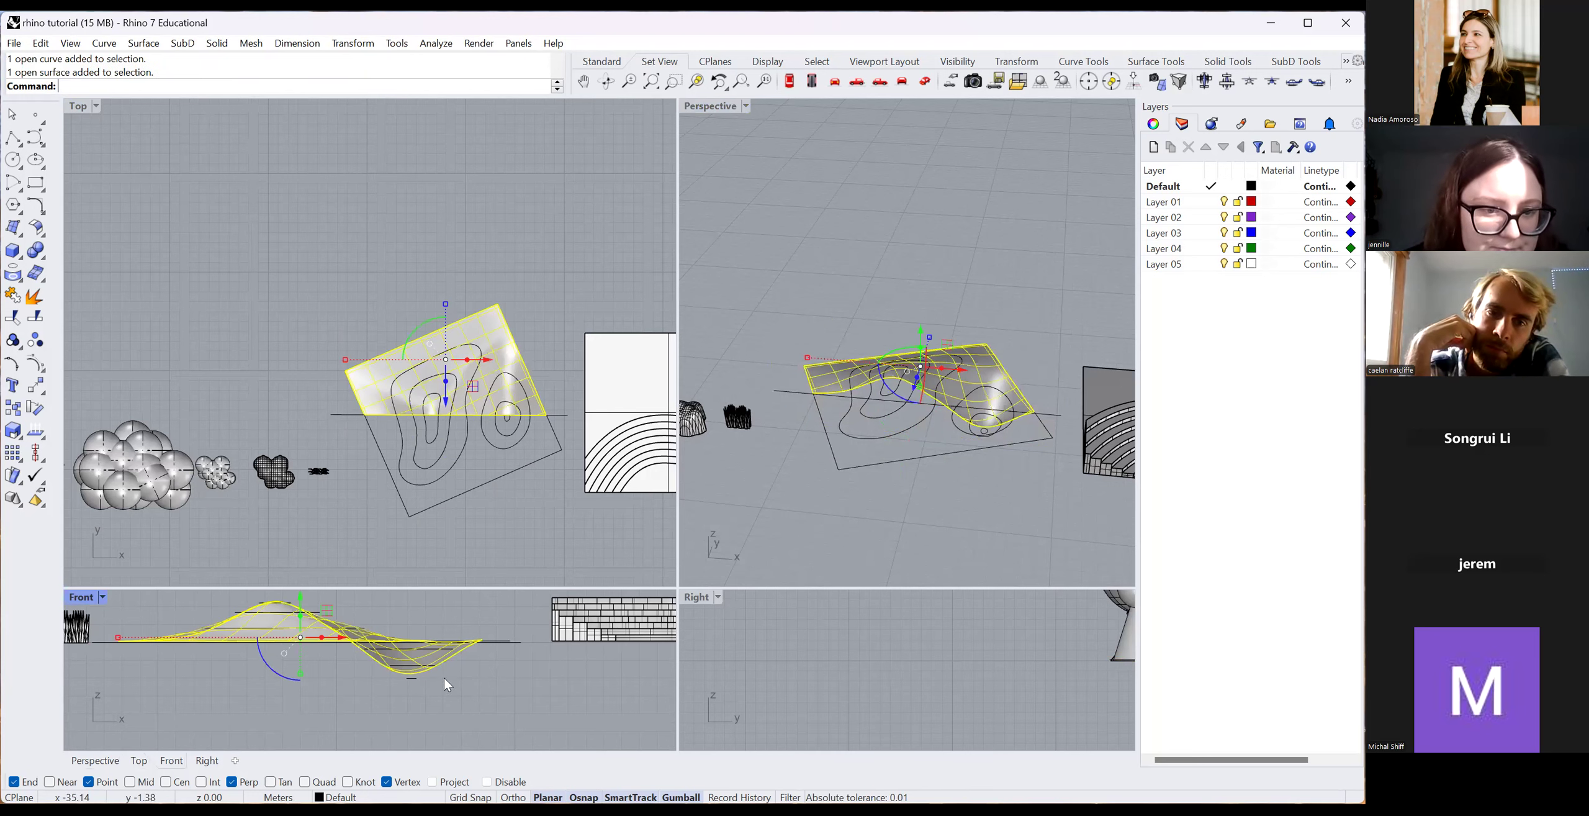
scroll(495, 452, "up", 3)
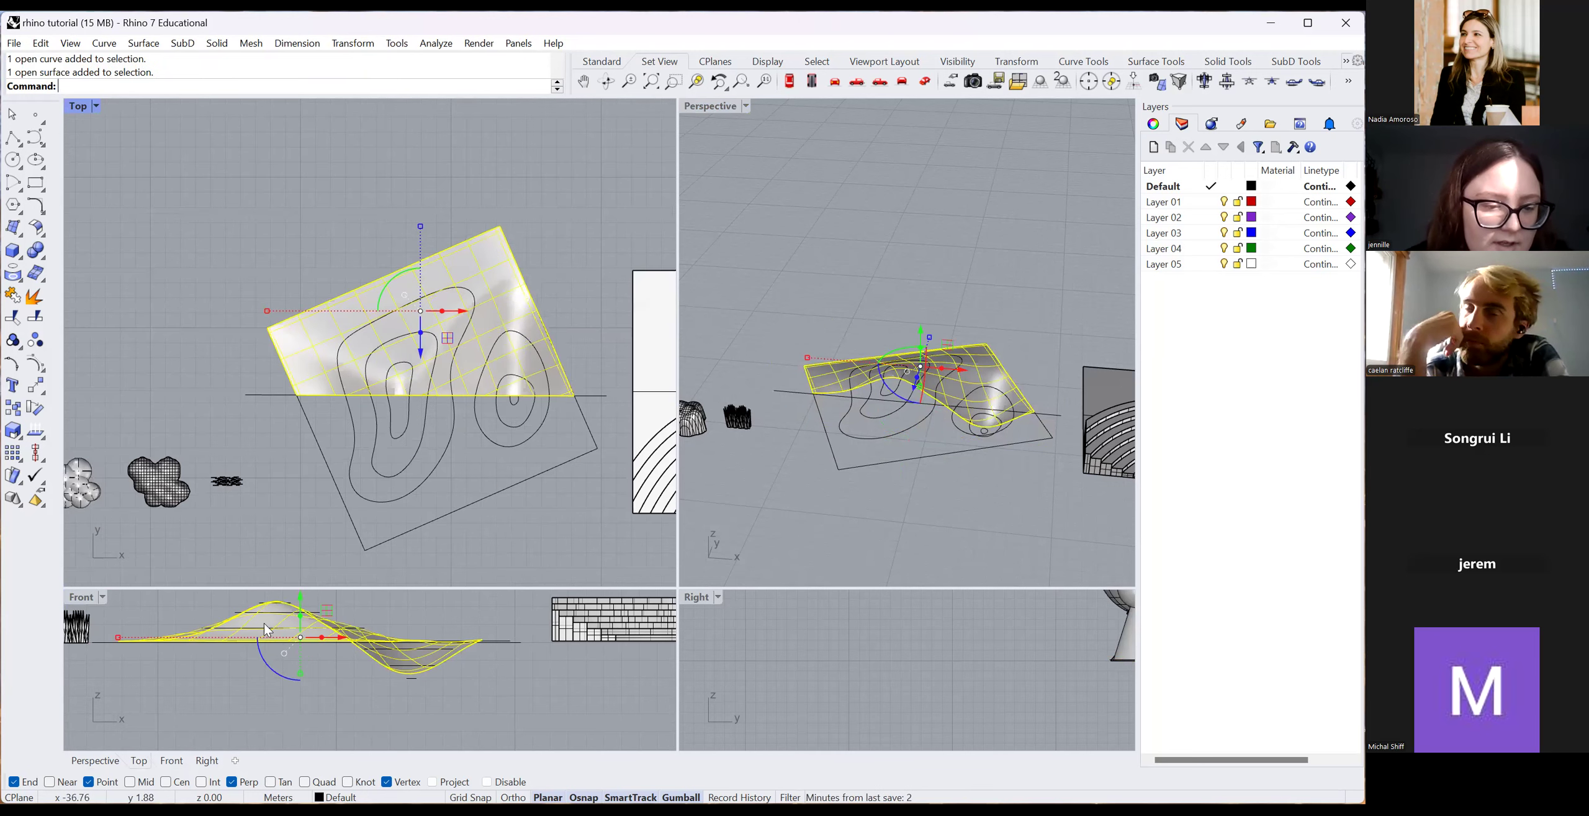
scroll(365, 402, "down", 2)
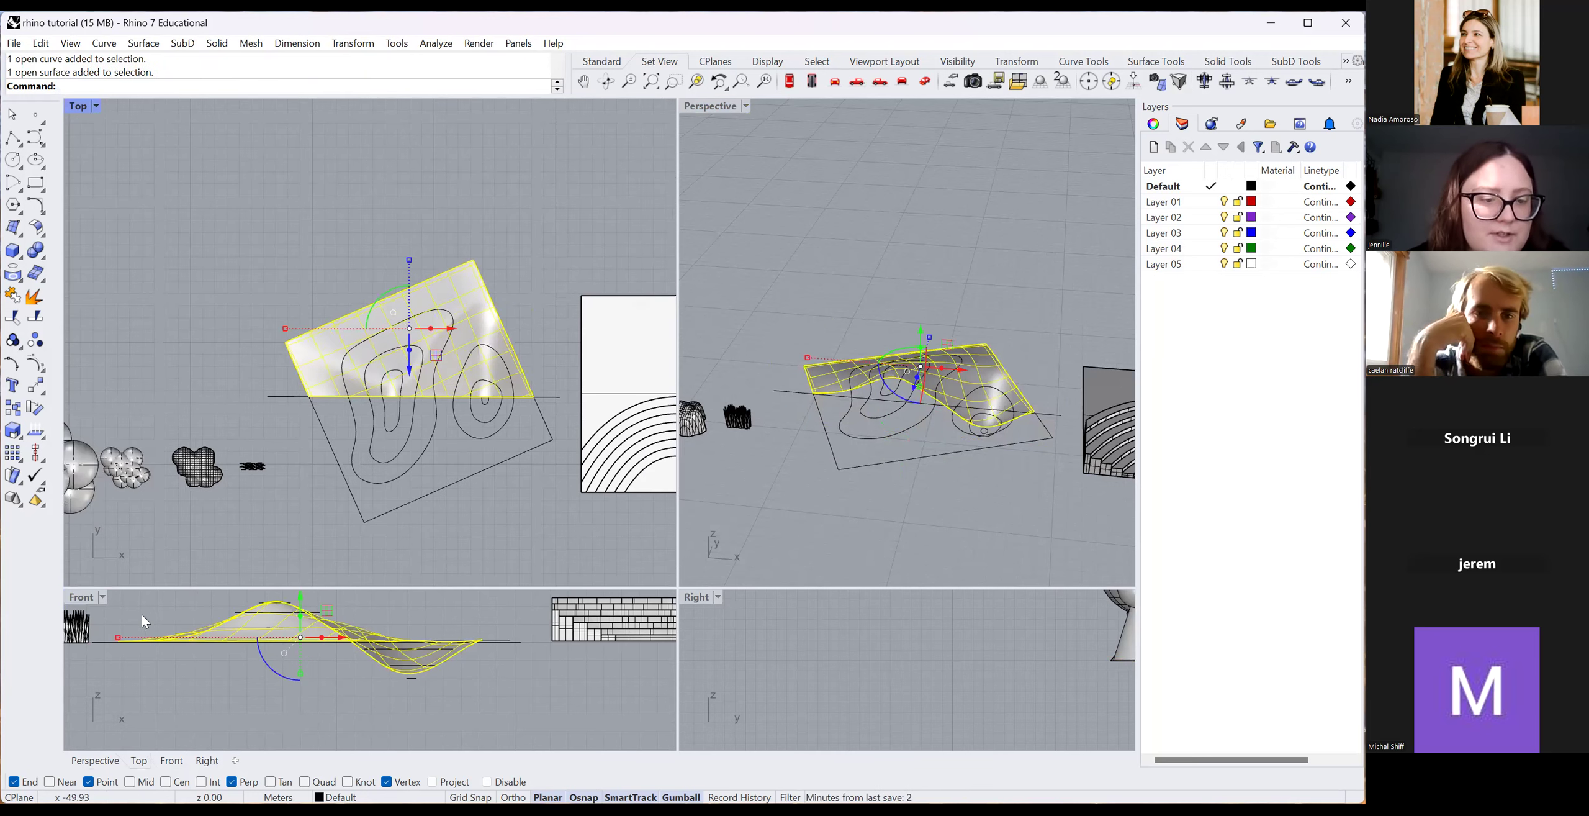
scroll(313, 579, "down", 2)
scroll(437, 710, "down", 3)
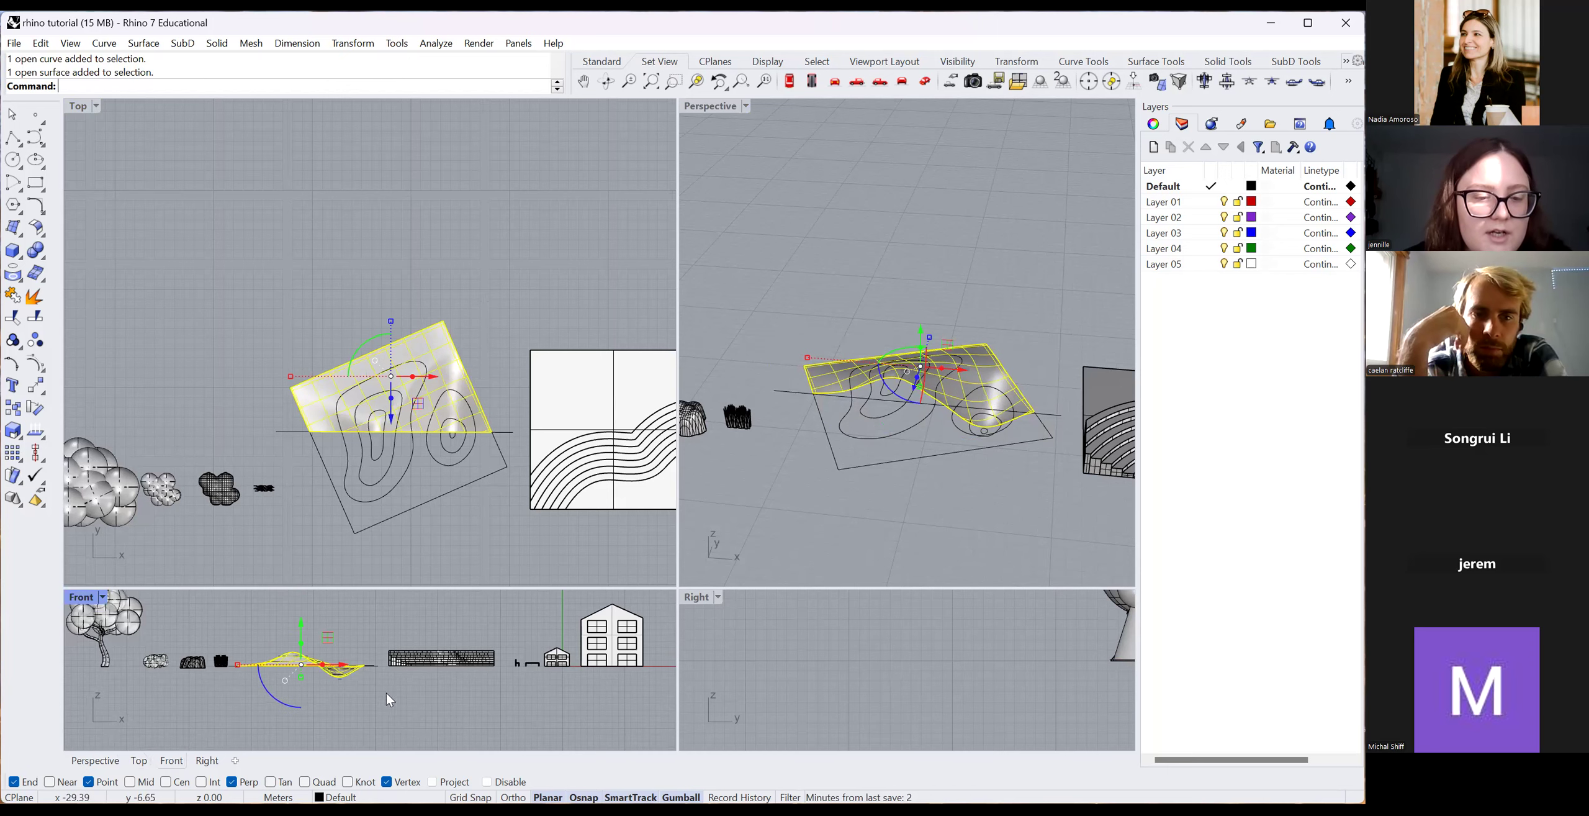
scroll(213, 602, "down", 3)
scroll(233, 604, "up", 5)
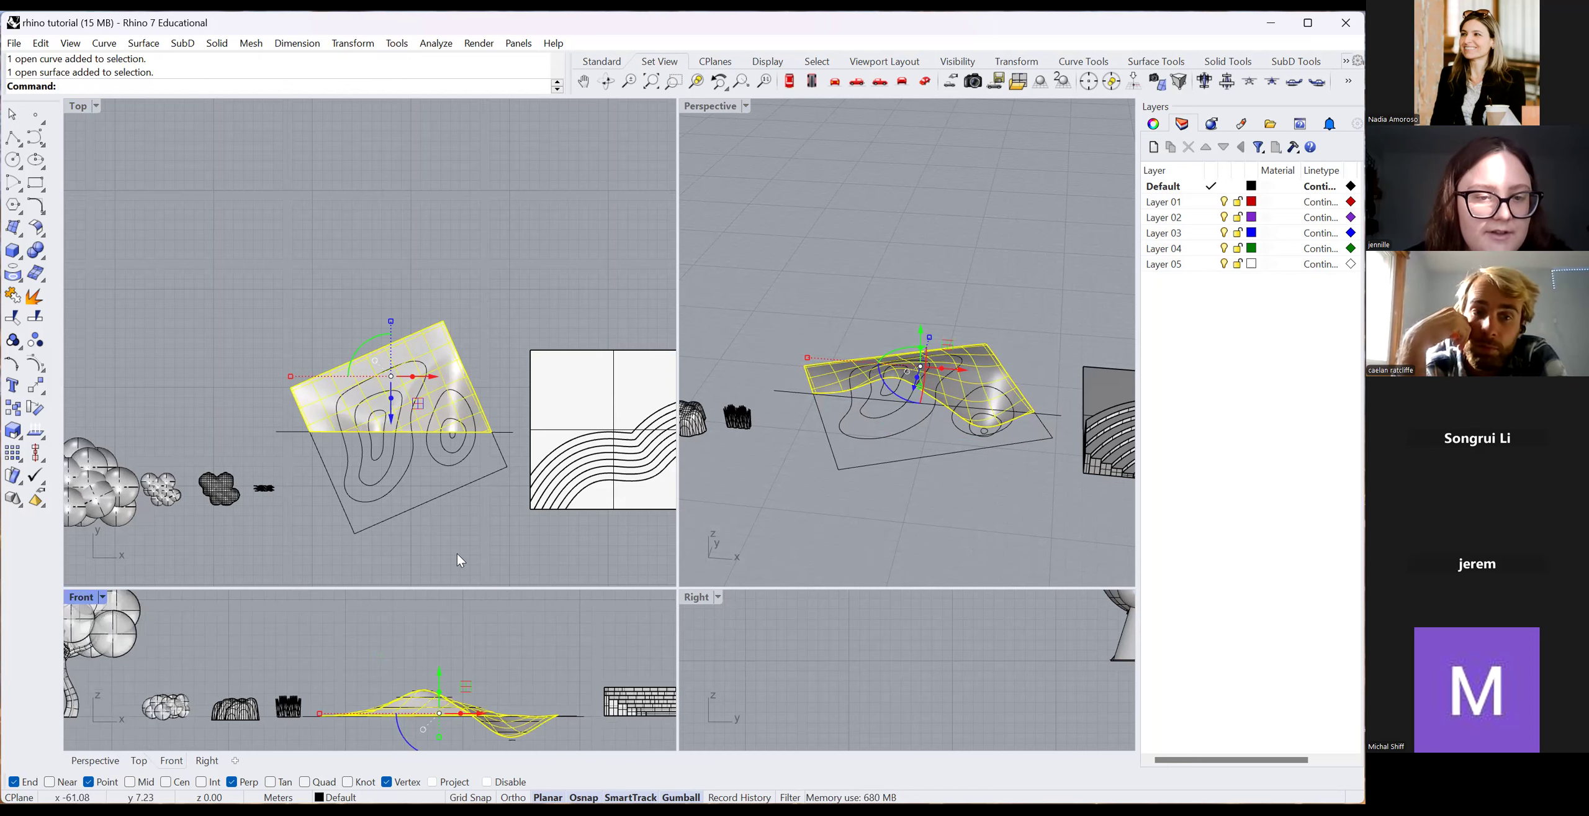
scroll(285, 611, "down", 2)
scroll(481, 539, "up", 2)
left_click_drag(482, 539, 280, 310)
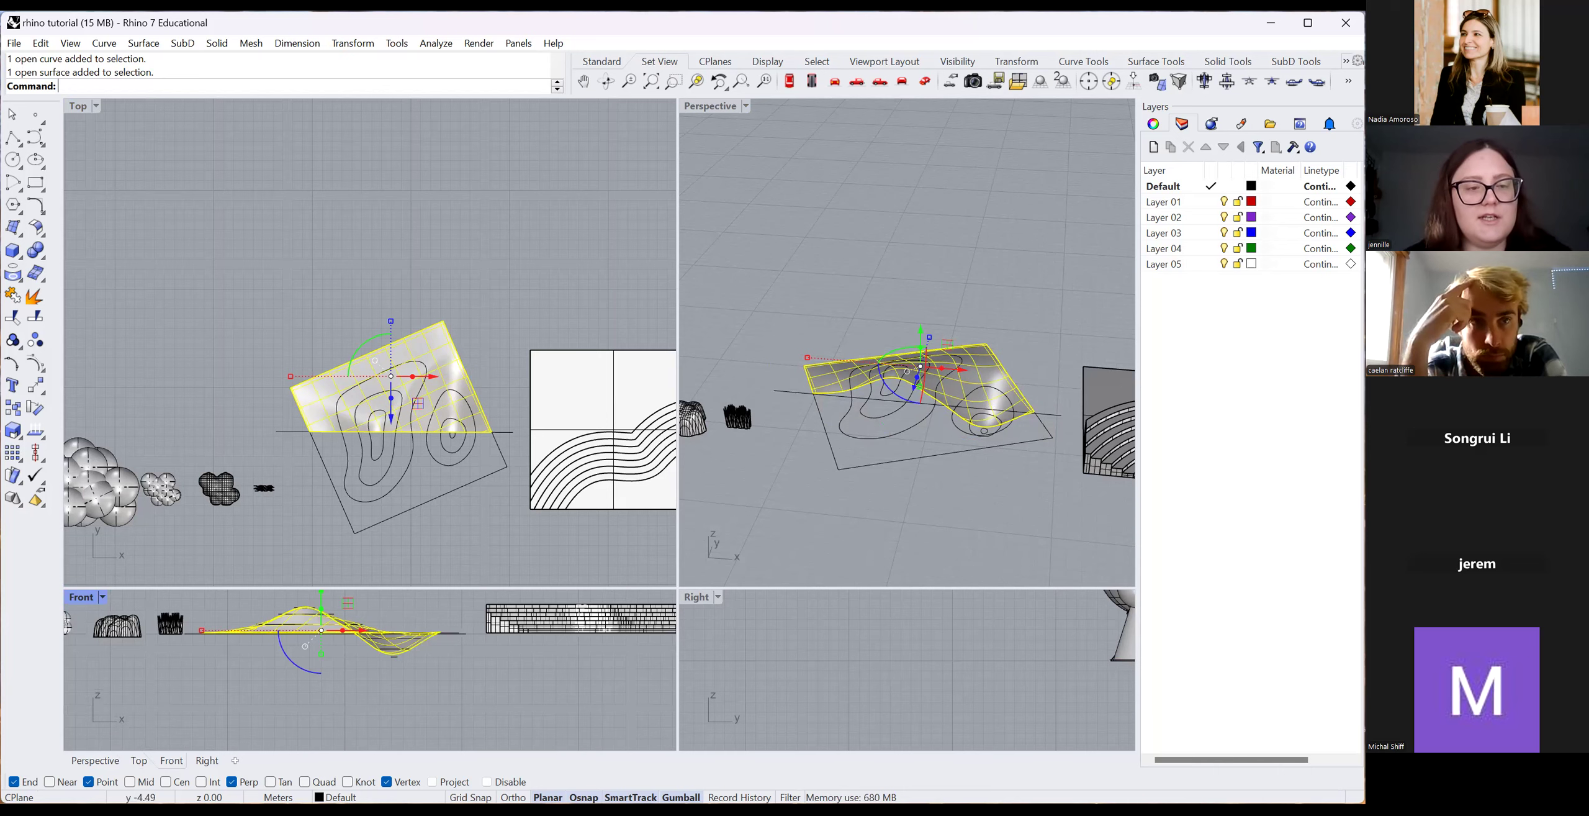
Run Make2D from the Front view with grouped output on a new layer 'section line'.
type("Make2D")
key("Return")
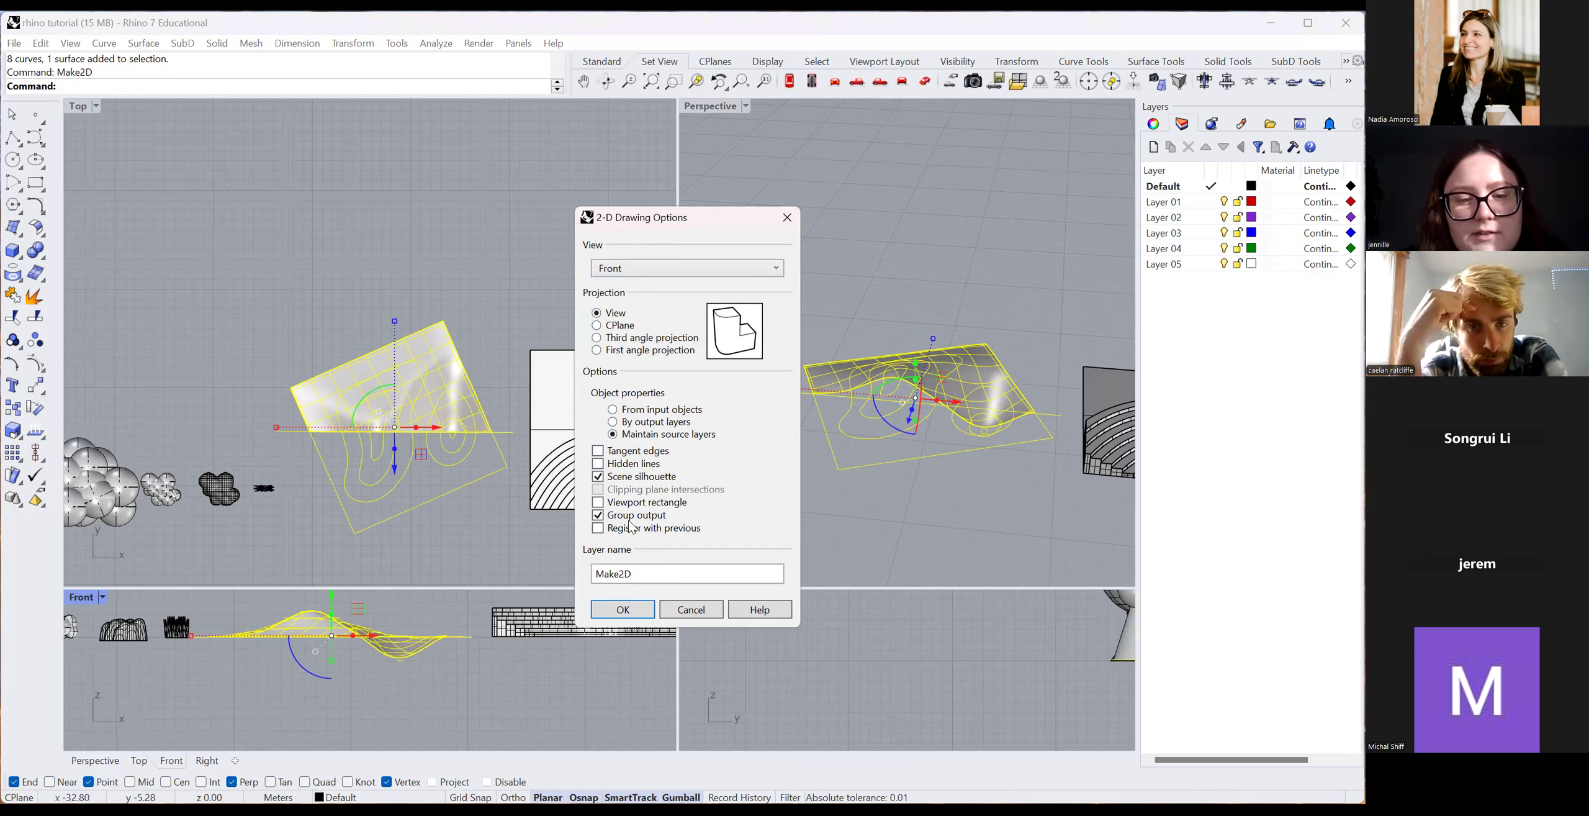
left_click(637, 573)
left_click_drag(651, 578, 485, 499)
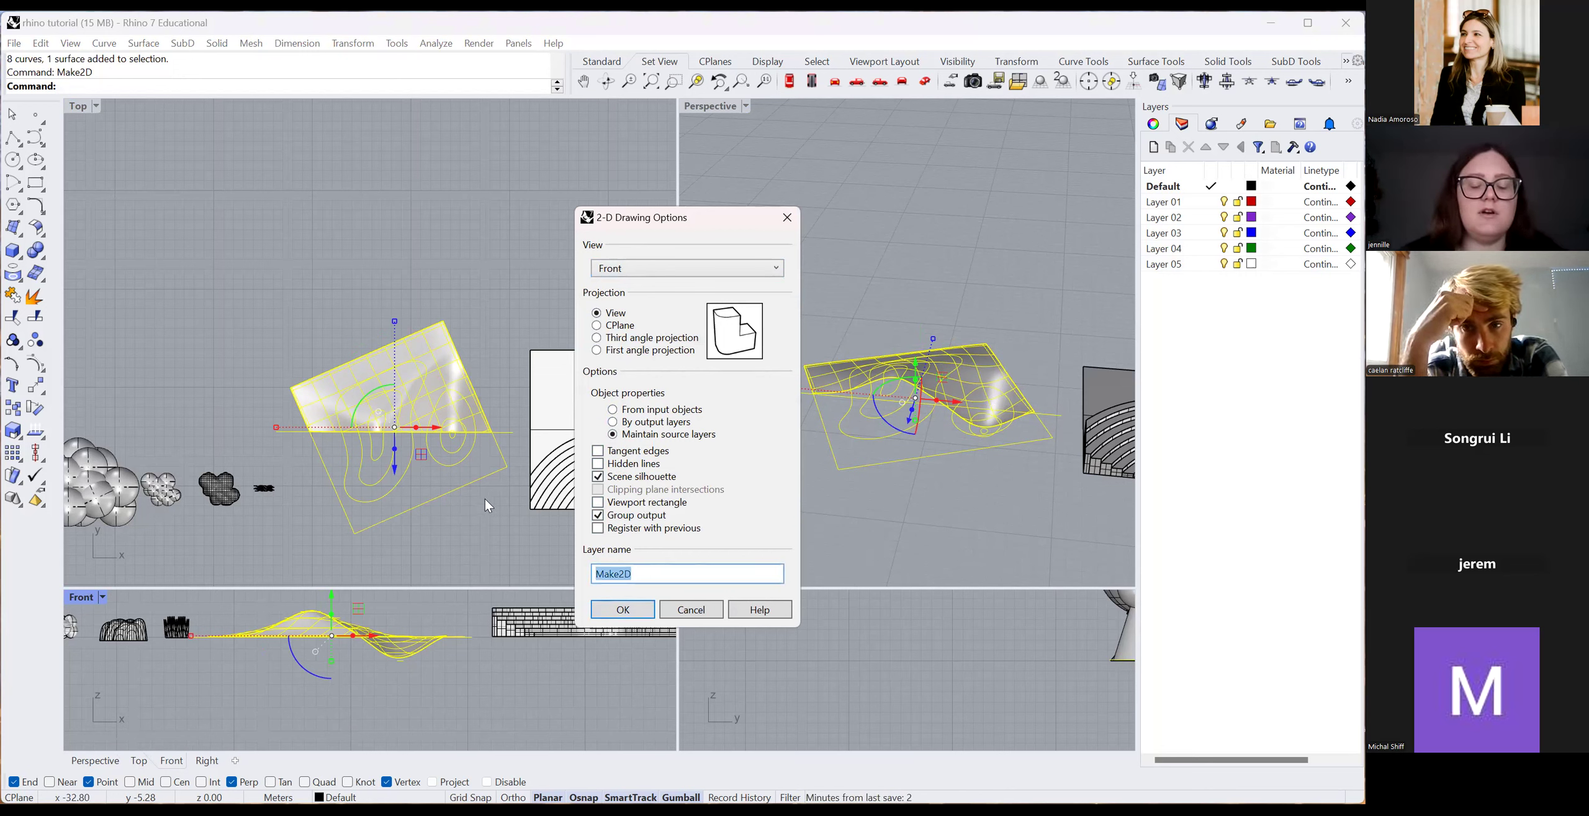
type("section")
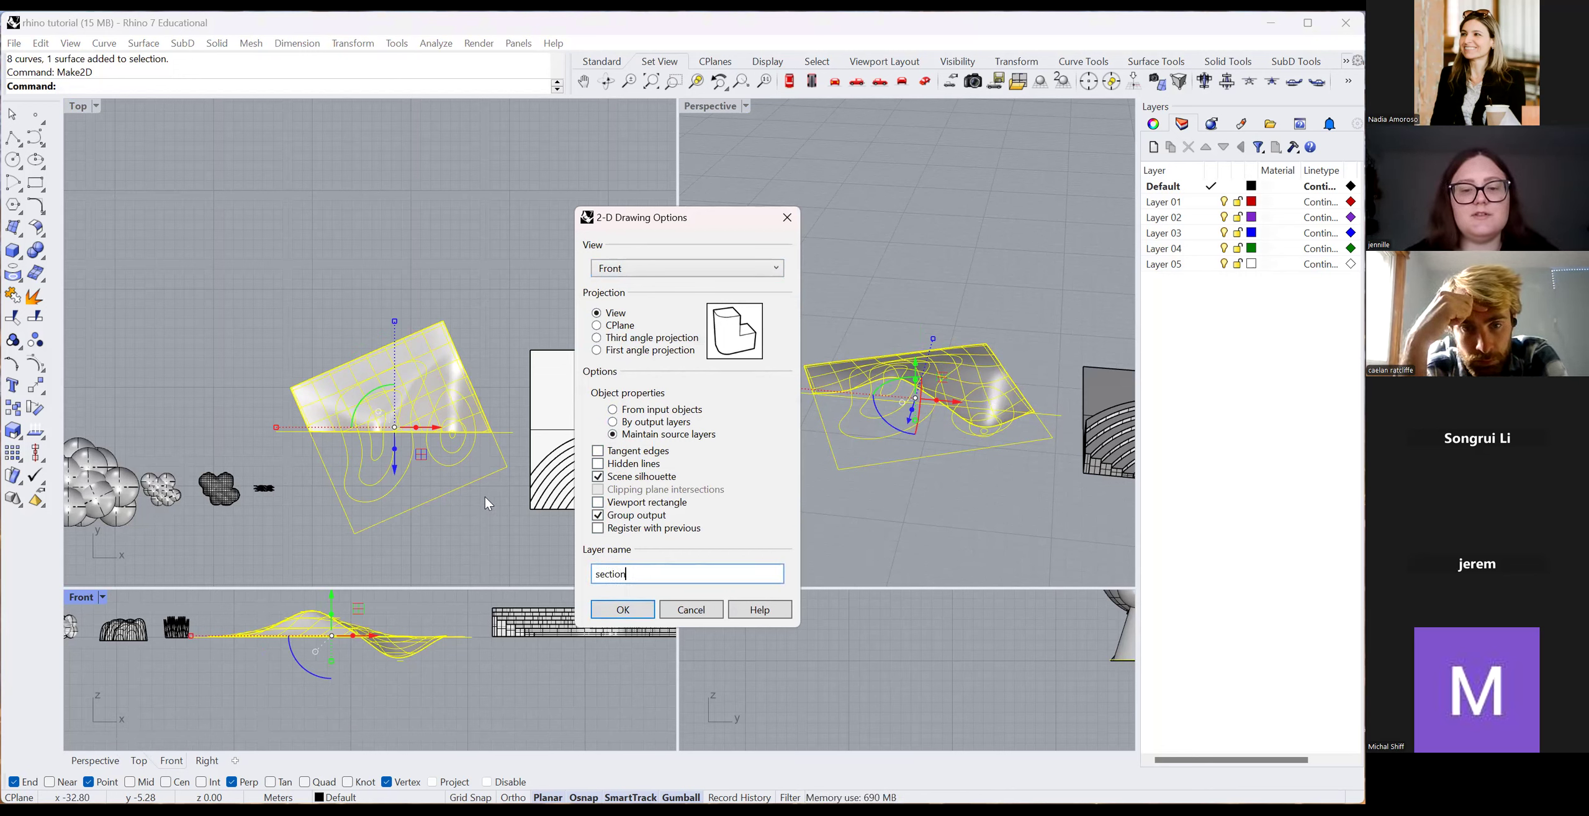
type(" line")
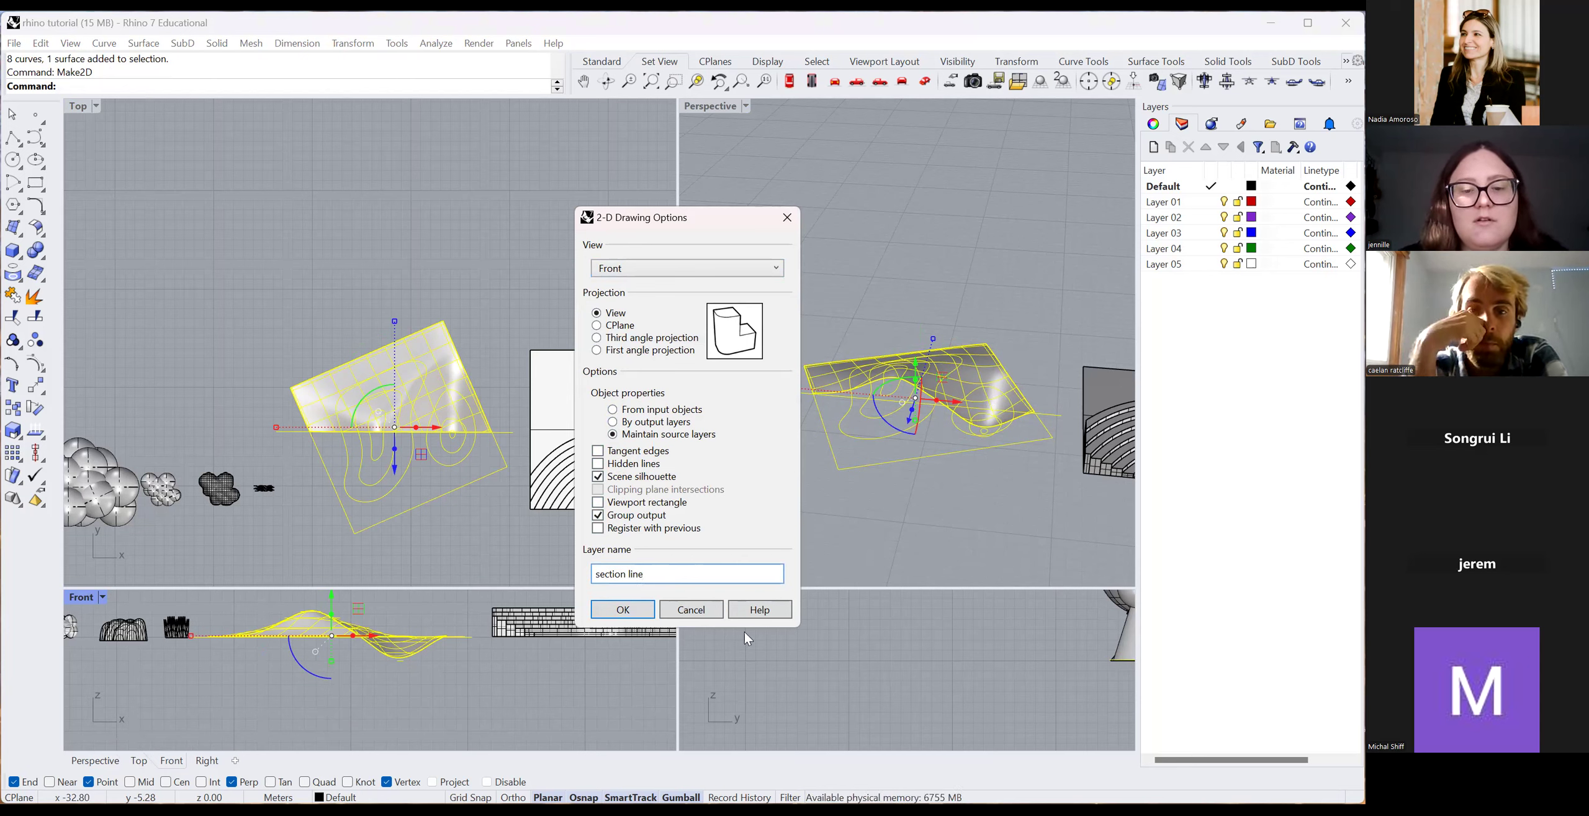
left_click(621, 610)
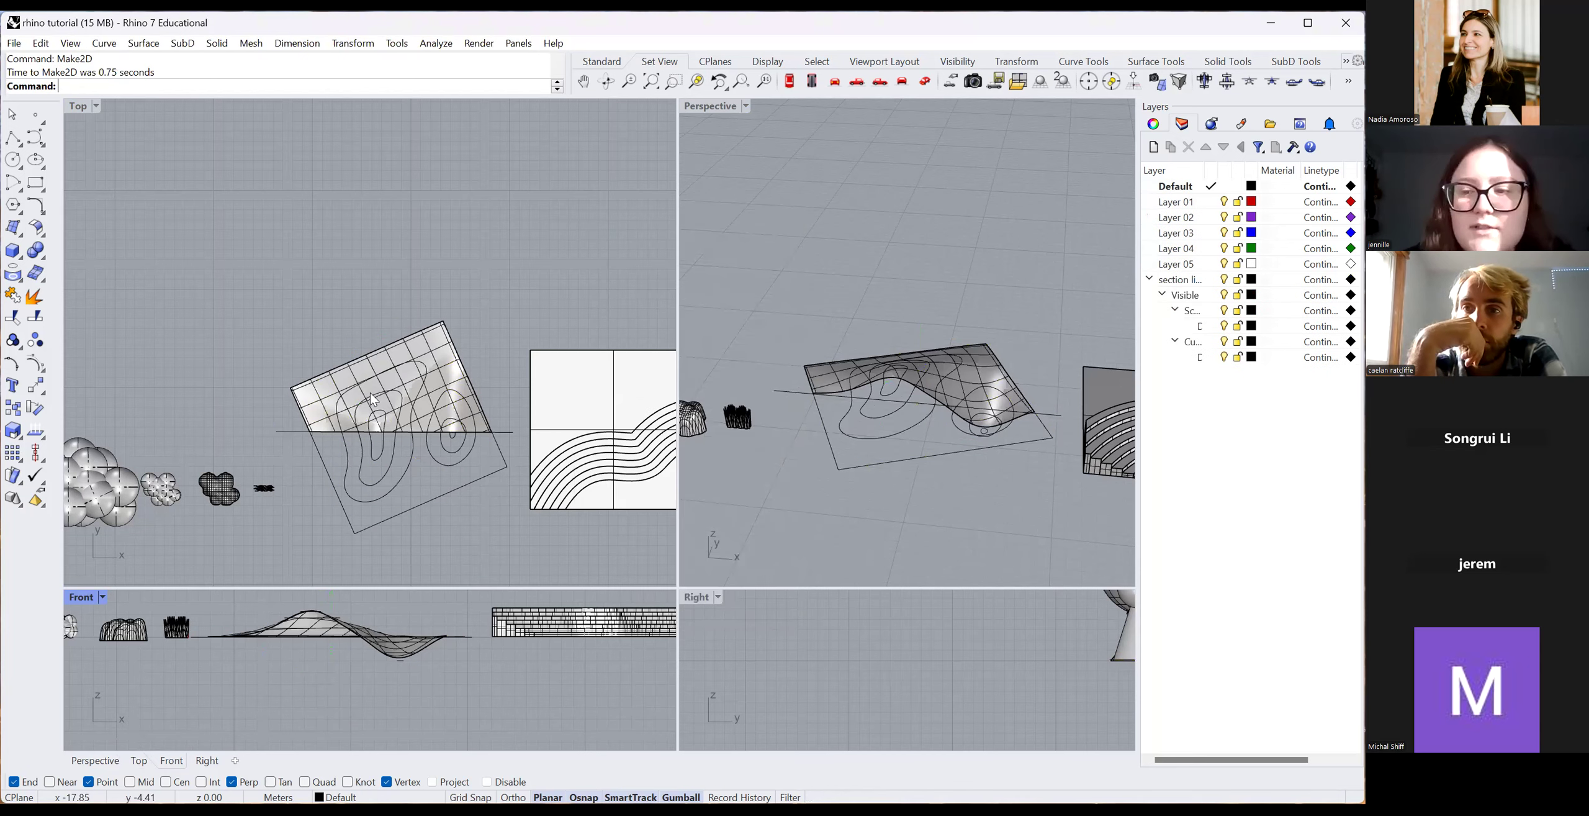
Examine the overlapping section curves, selecting the group of 11 section curves.
scroll(431, 427, "down", 2)
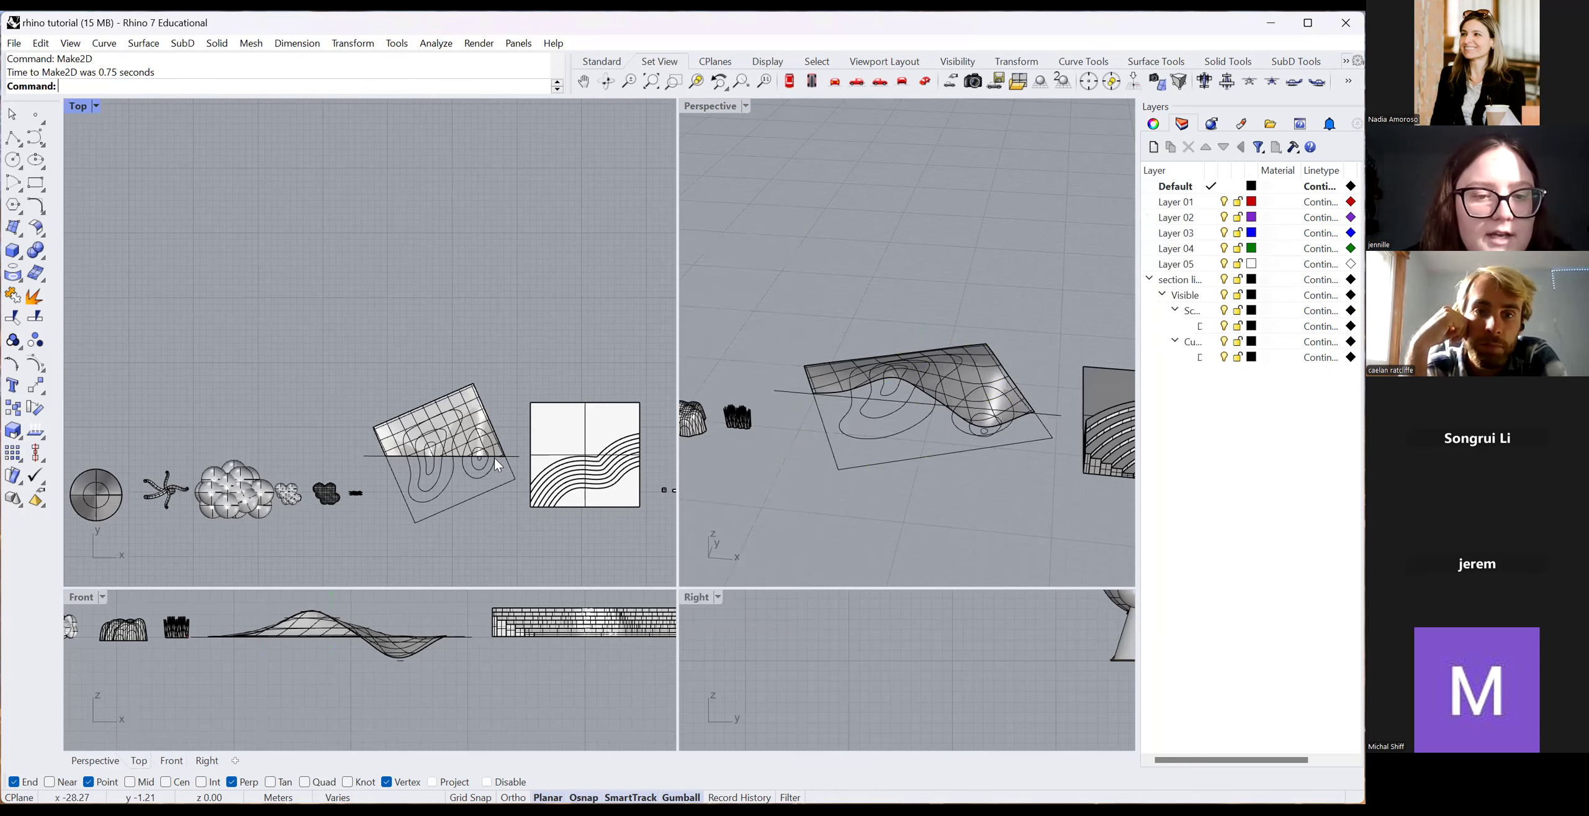
scroll(471, 466, "down", 1)
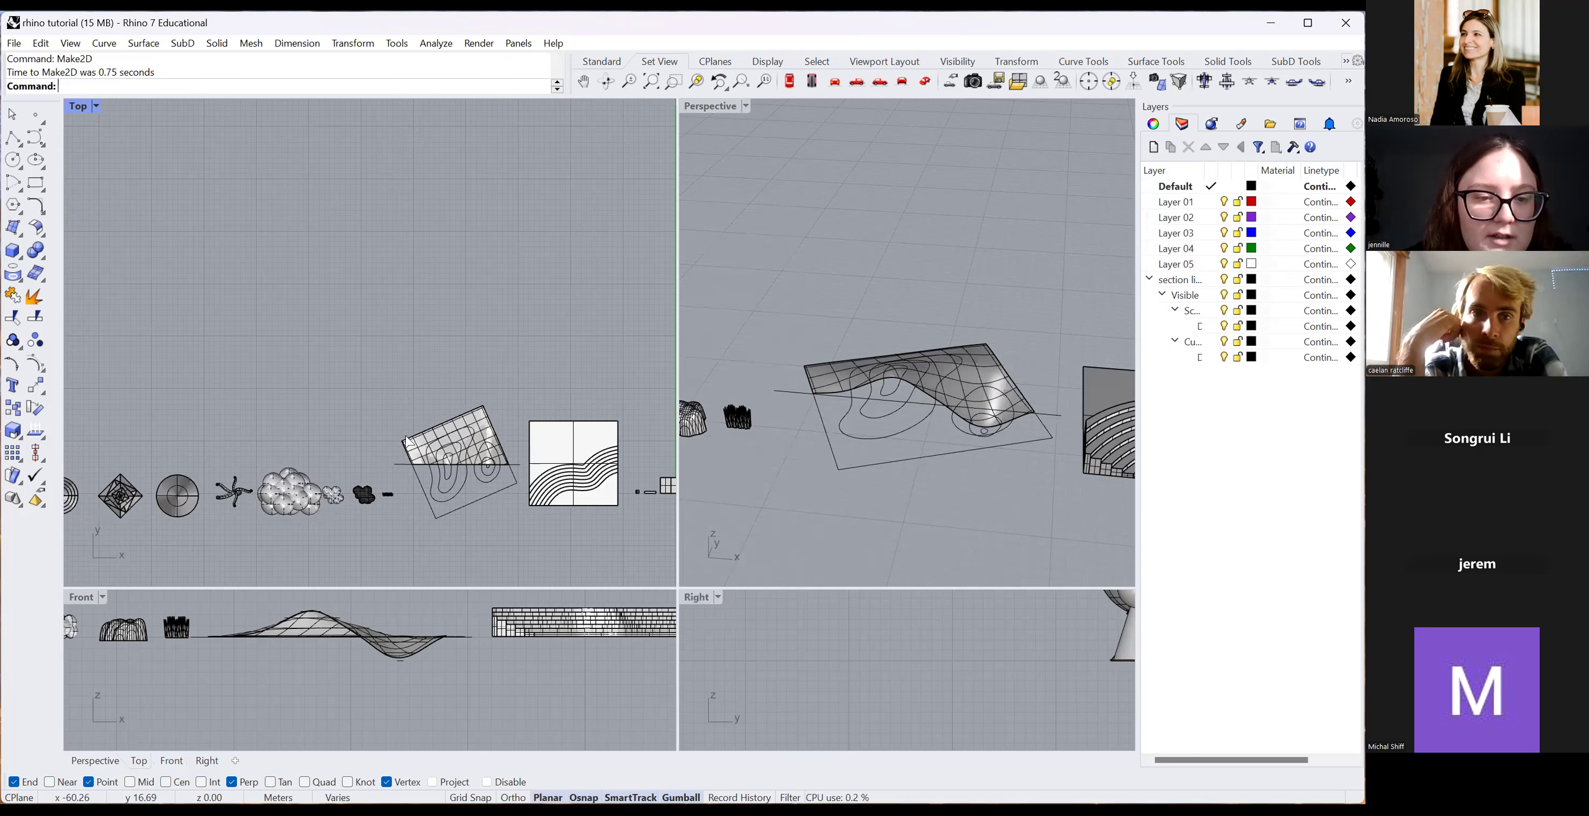
scroll(422, 375, "down", 1)
scroll(483, 354, "down", 1)
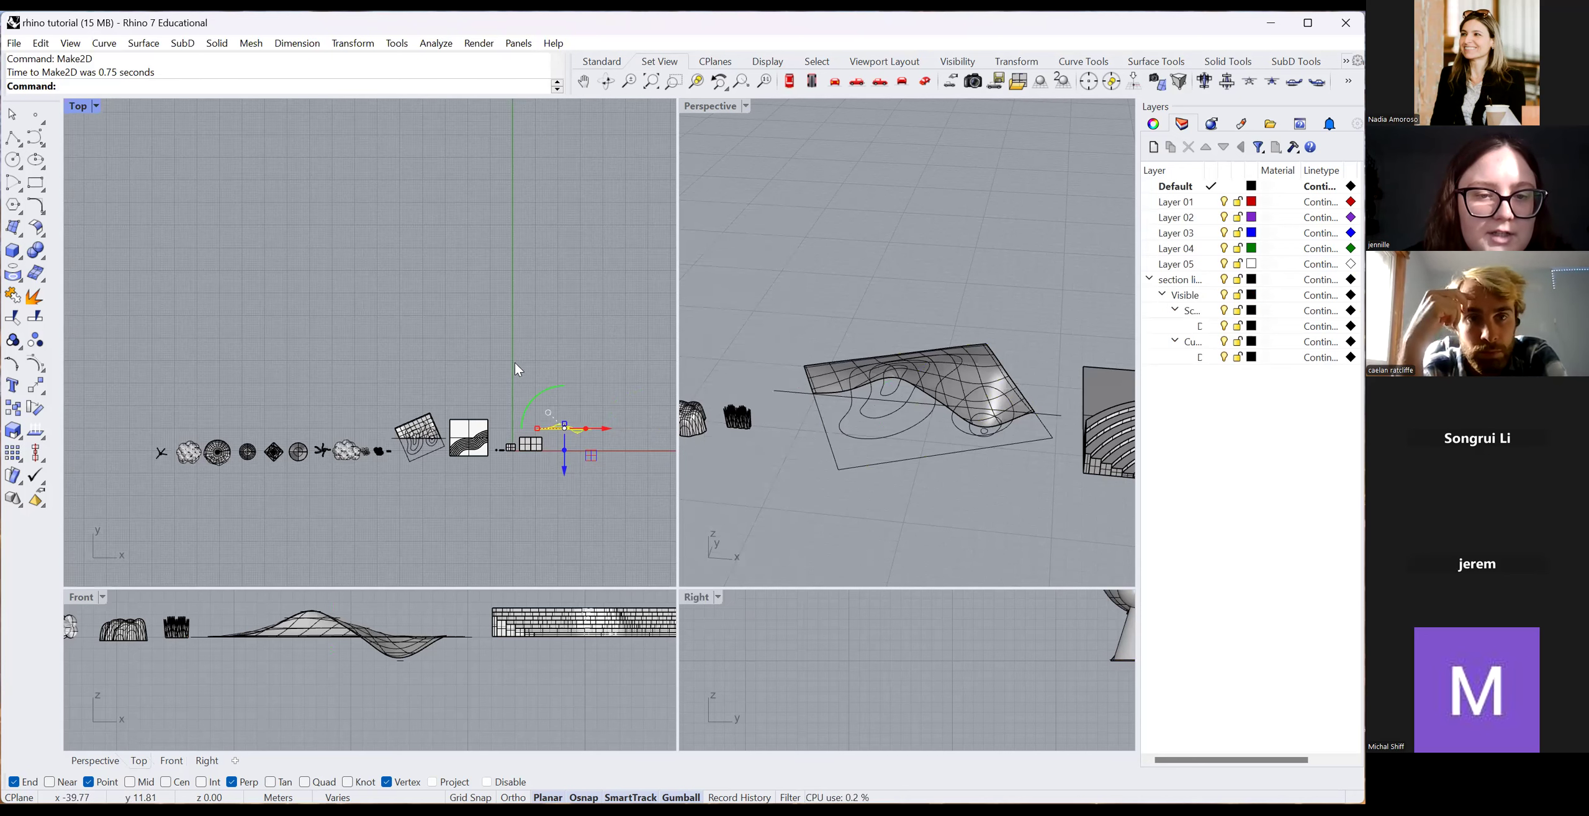
scroll(435, 341, "down", 2)
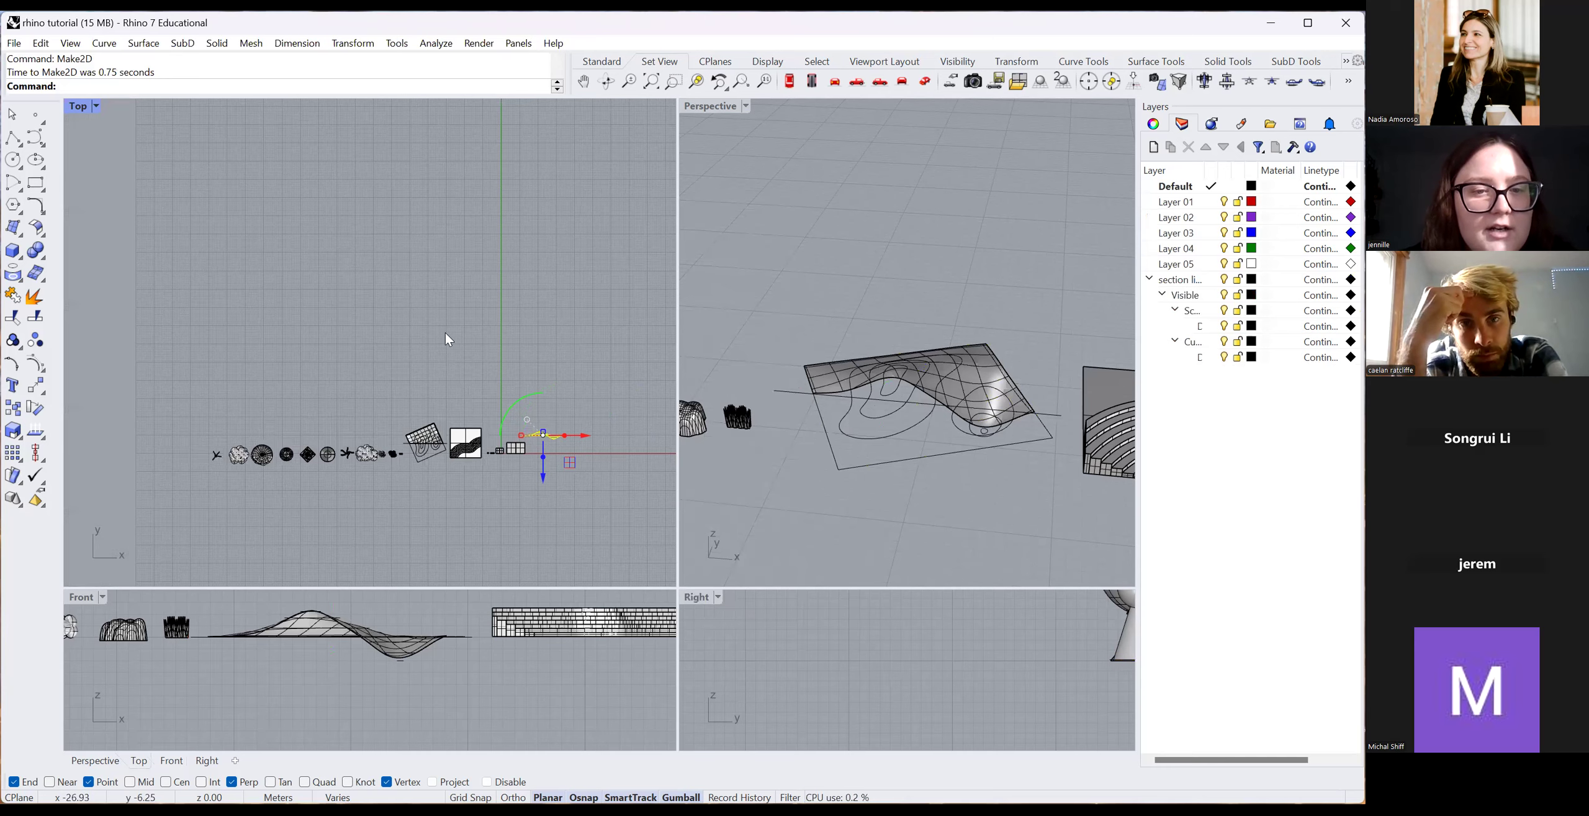
left_click(504, 311)
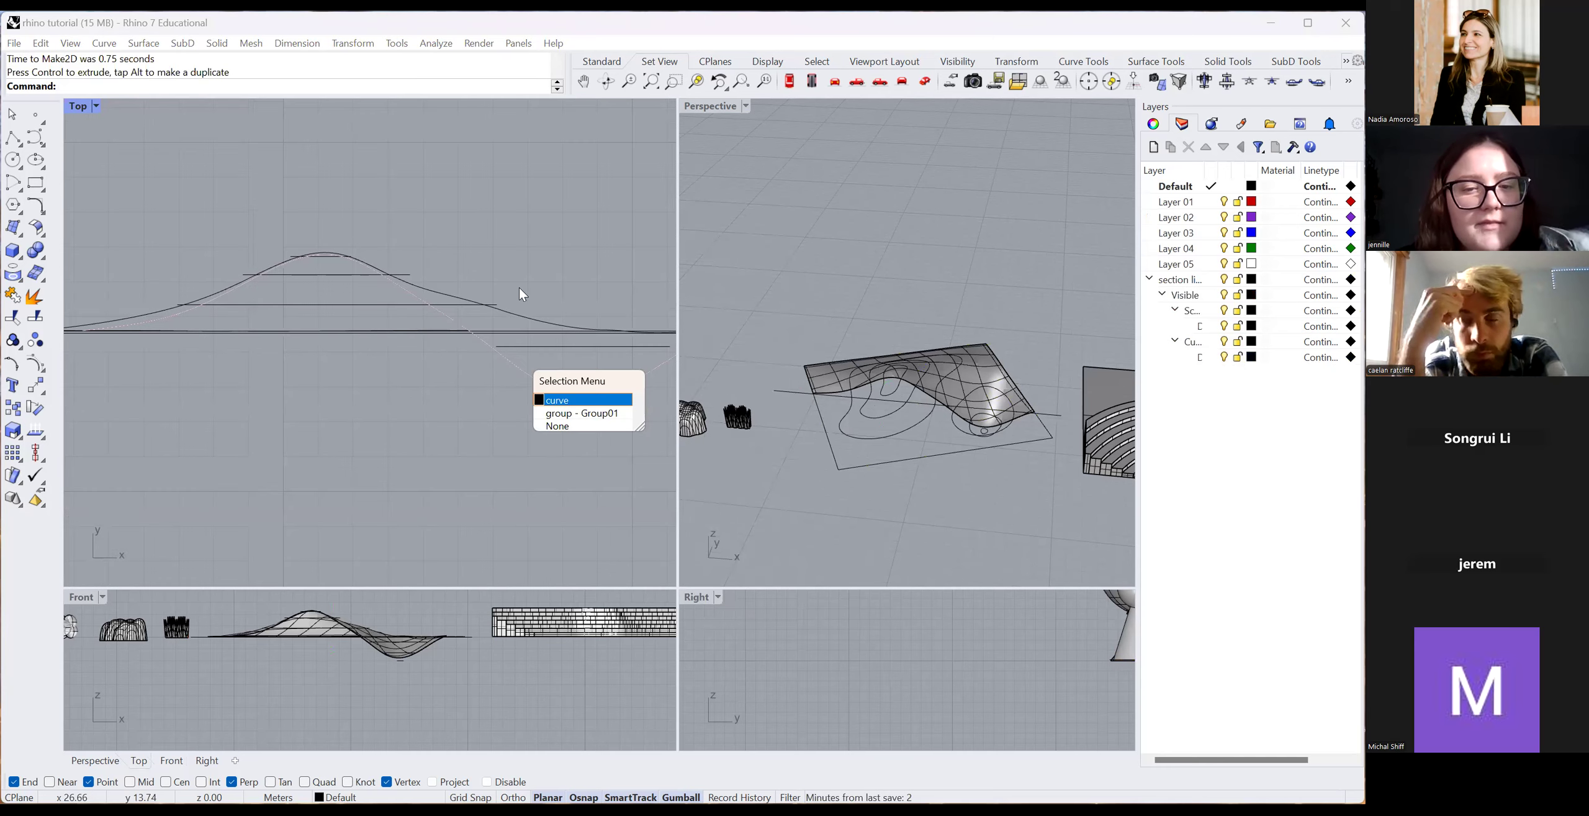
key("Escape")
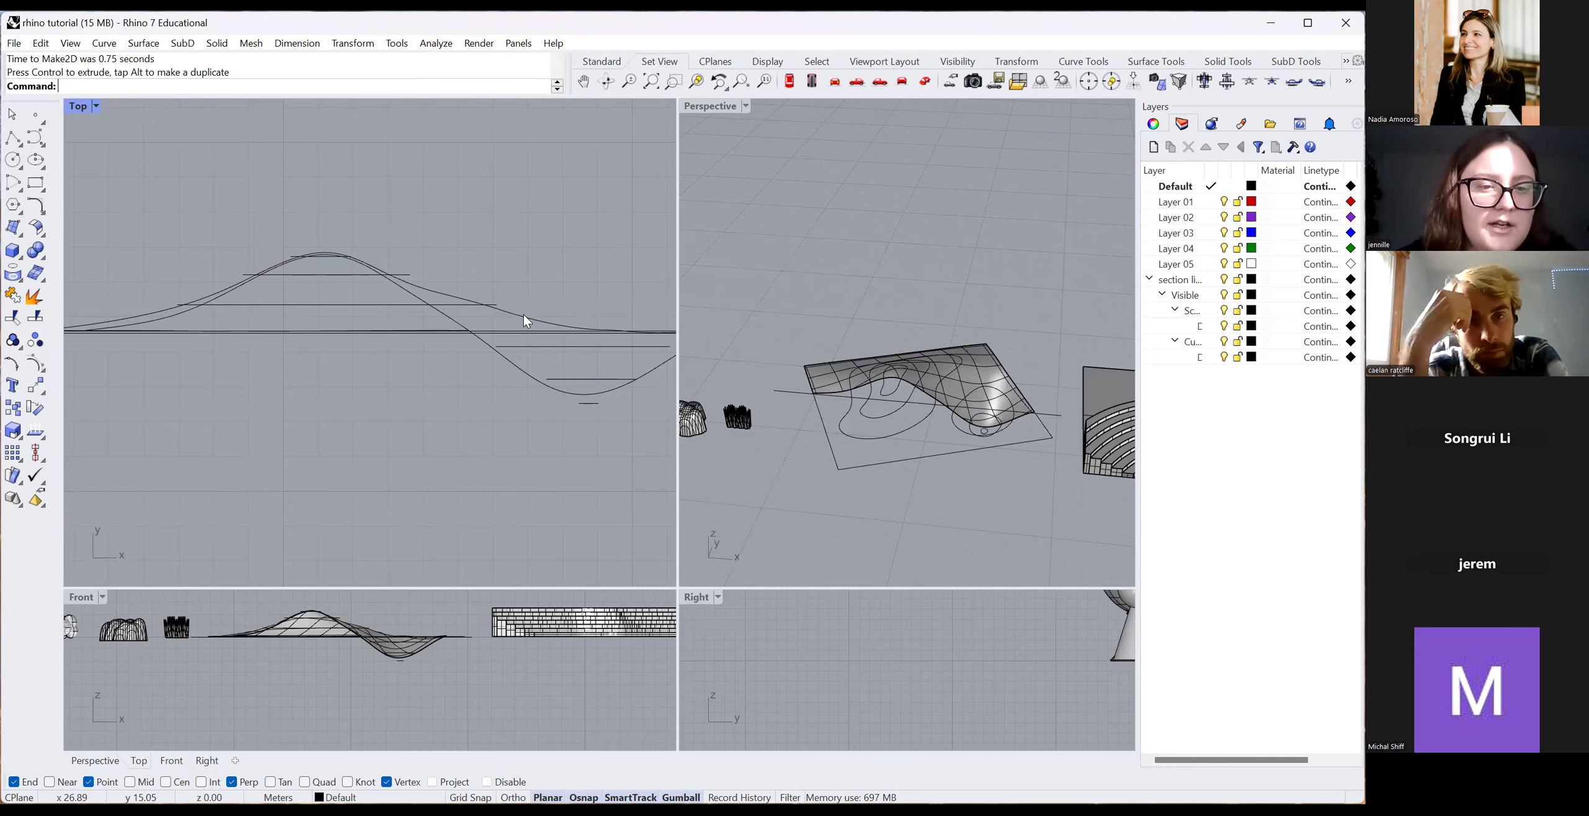
left_click(524, 316)
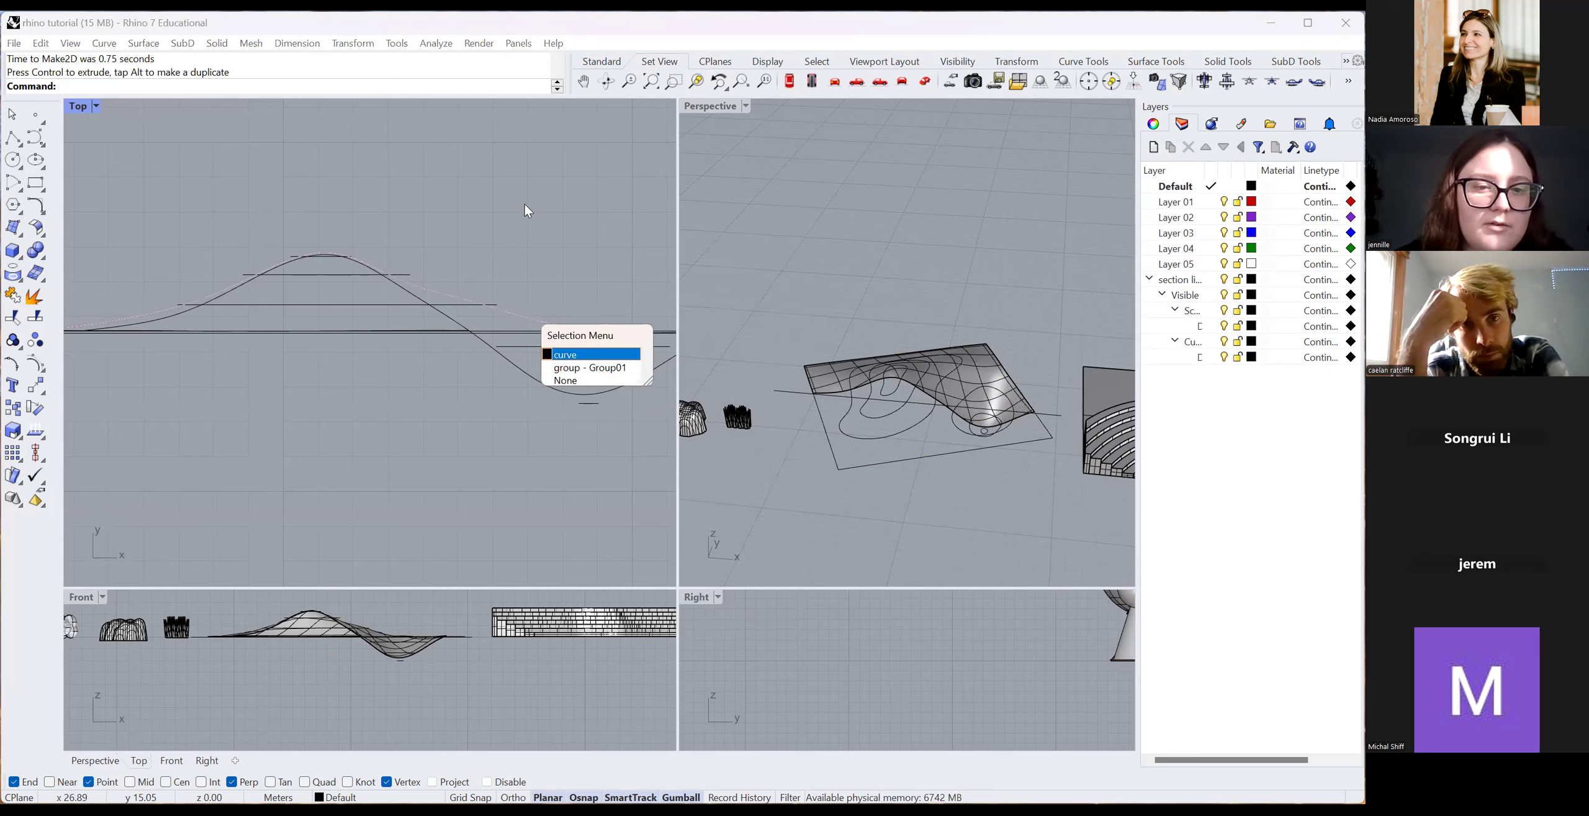
left_click(502, 314)
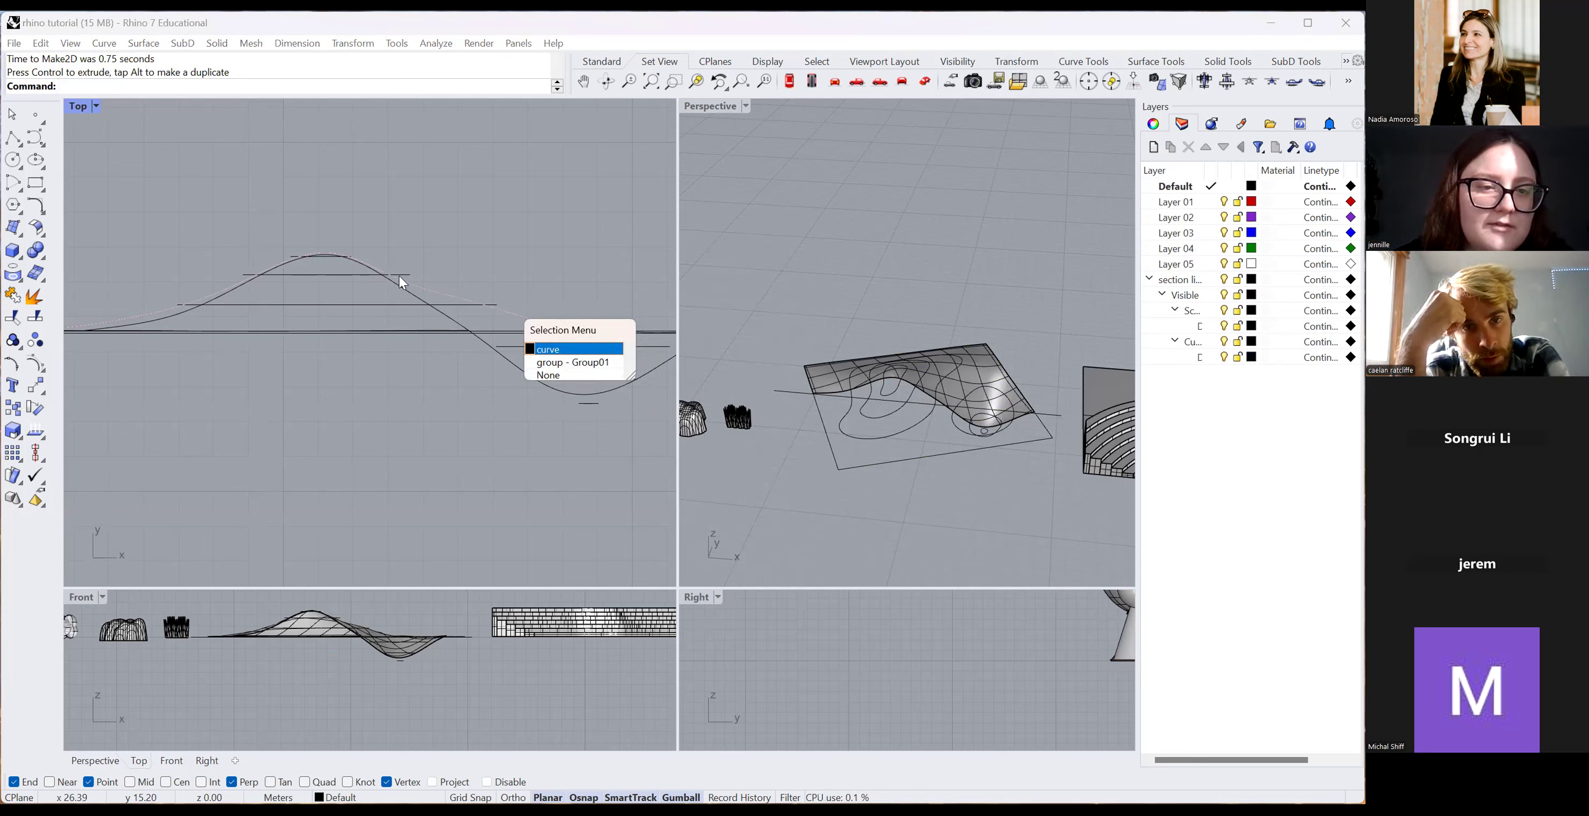
scroll(505, 333, "down", 5)
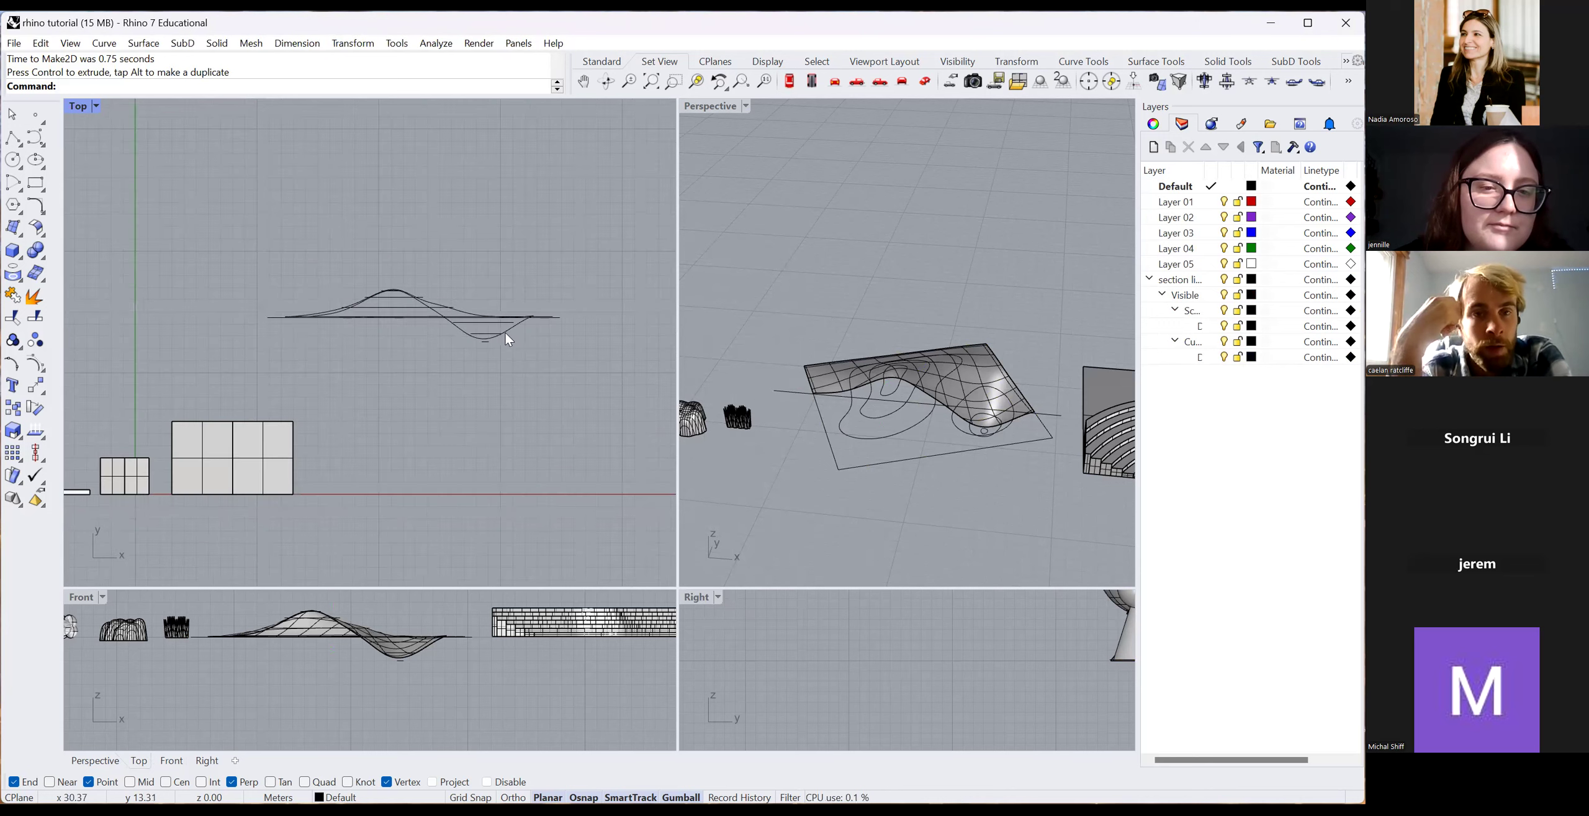
scroll(407, 310, "up", 10)
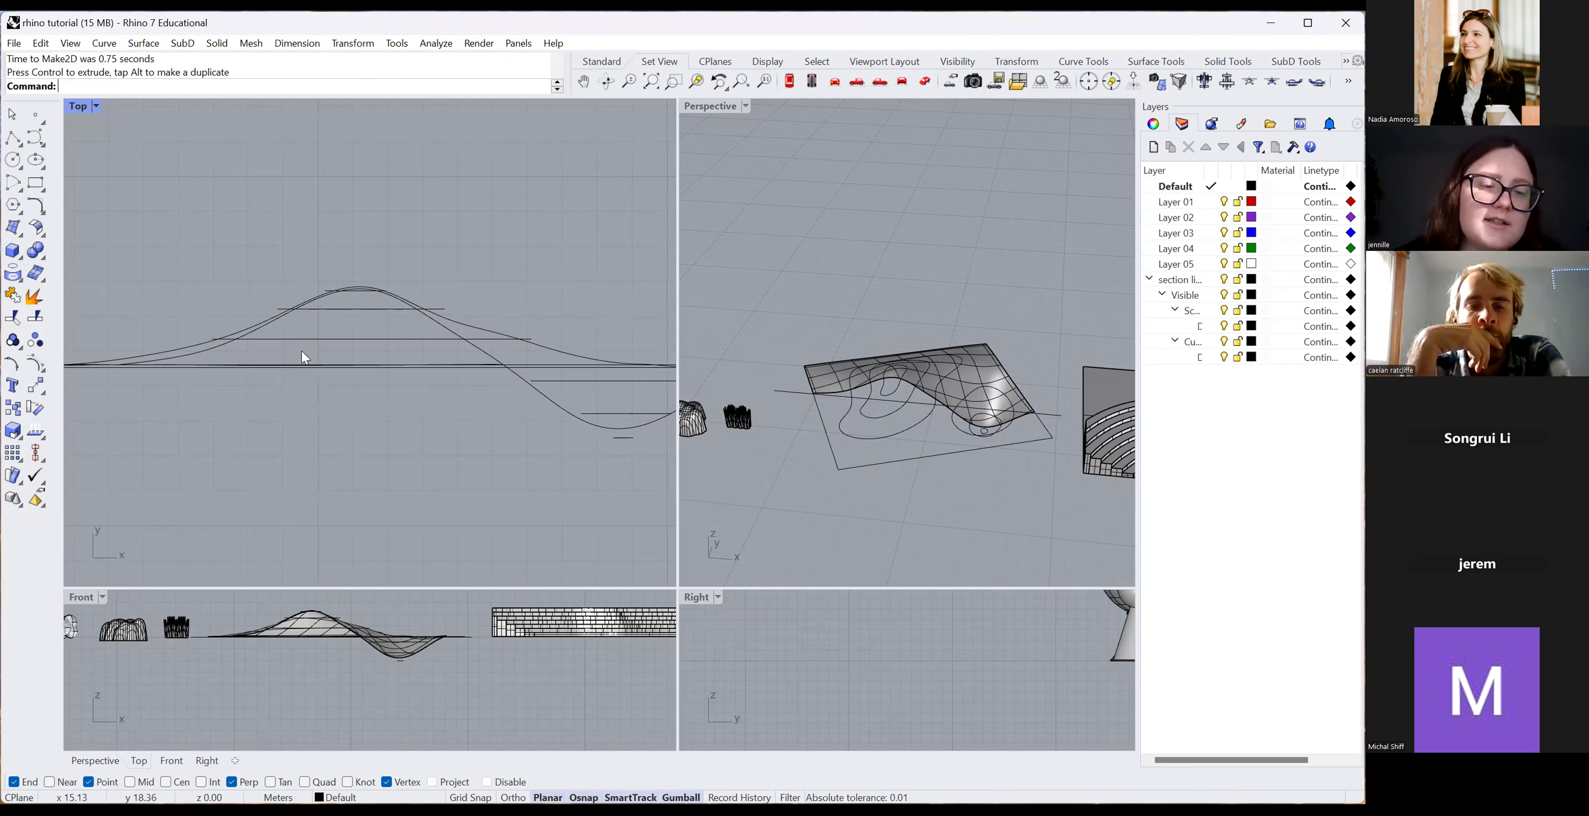
scroll(342, 397, "down", 8)
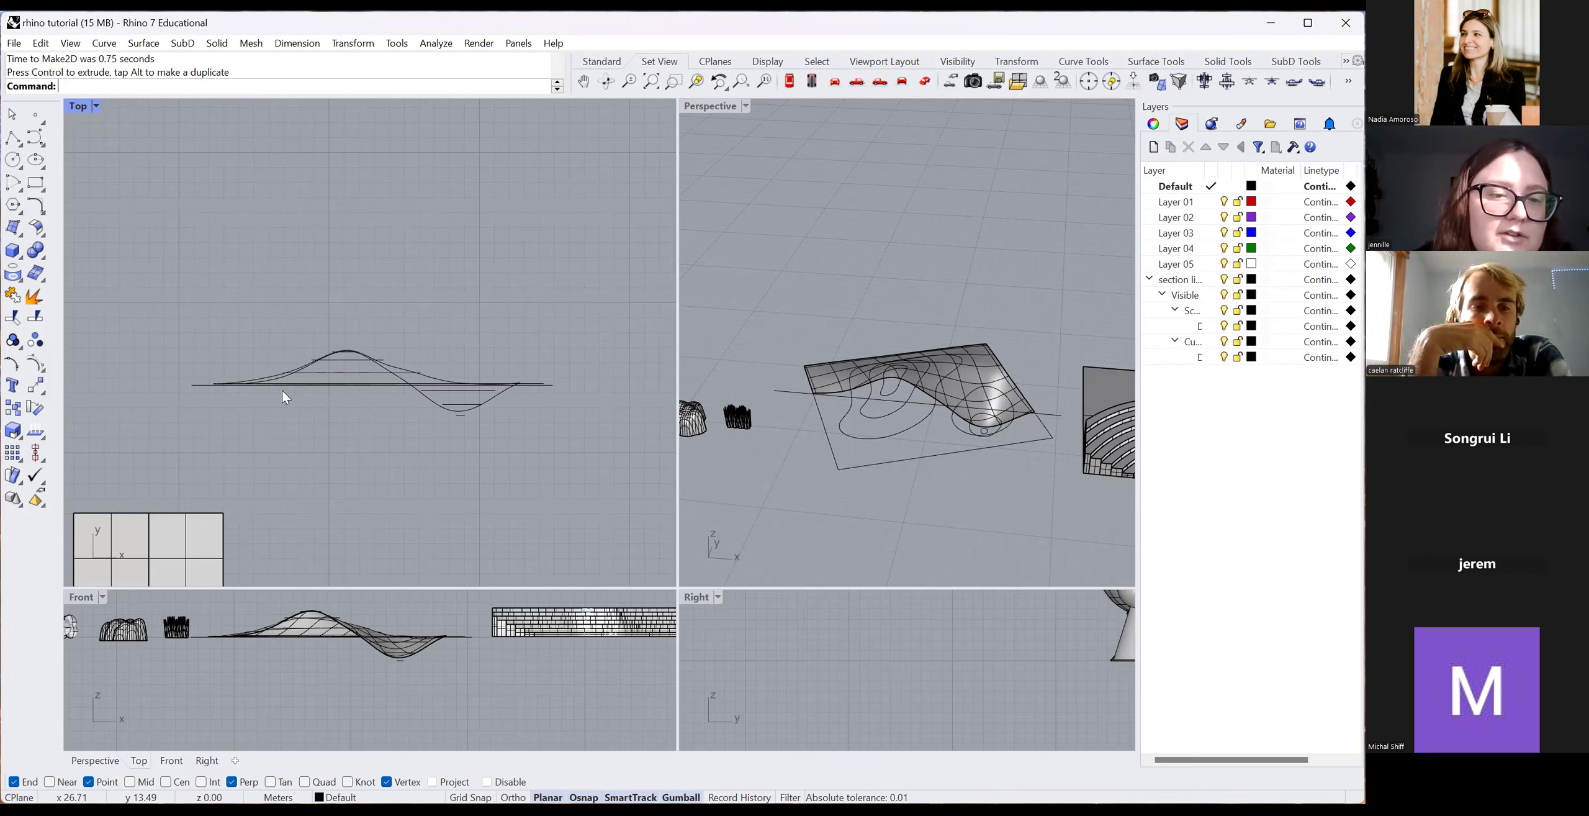
left_click(344, 386)
left_click(311, 379)
left_click(296, 401)
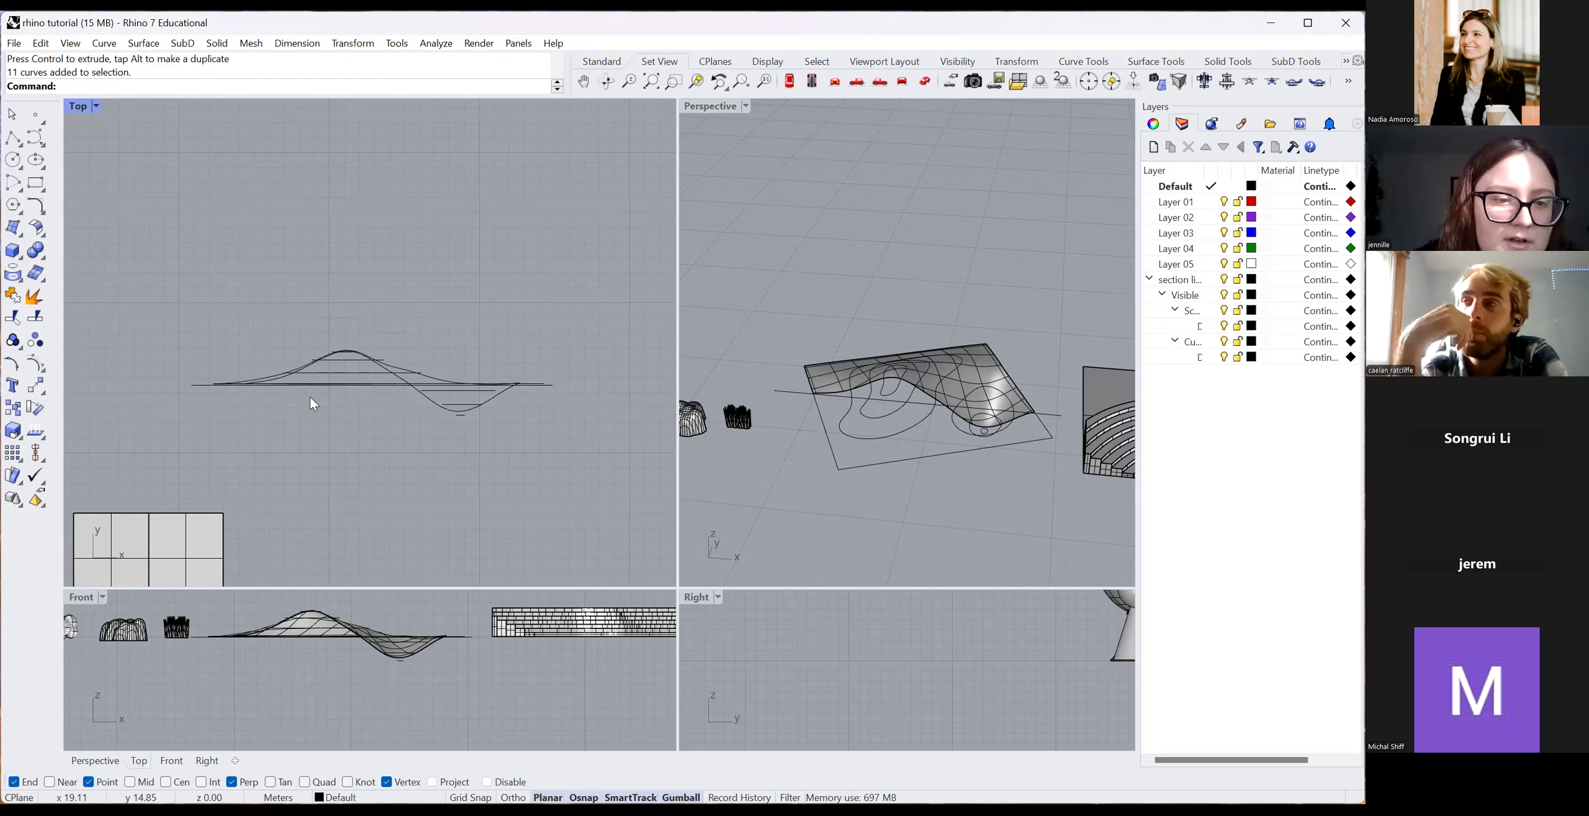
scroll(340, 373, "up", 5)
left_click_drag(346, 390, 317, 357)
left_click(349, 385)
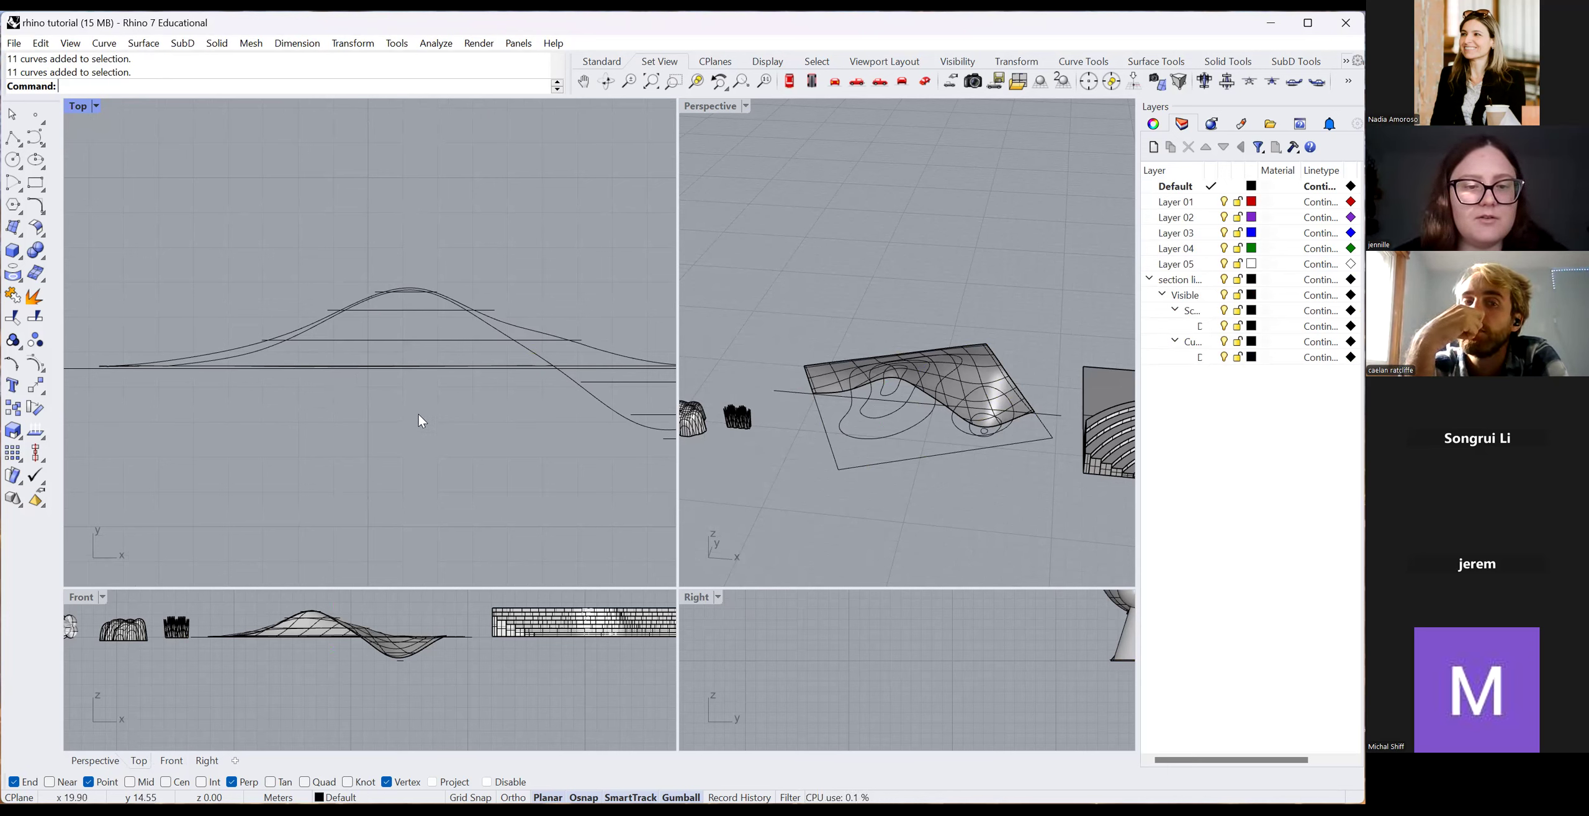
Delete a stray horizontal line and the stray Group04 curves.
left_click(398, 365)
key("Delete")
left_click(401, 366)
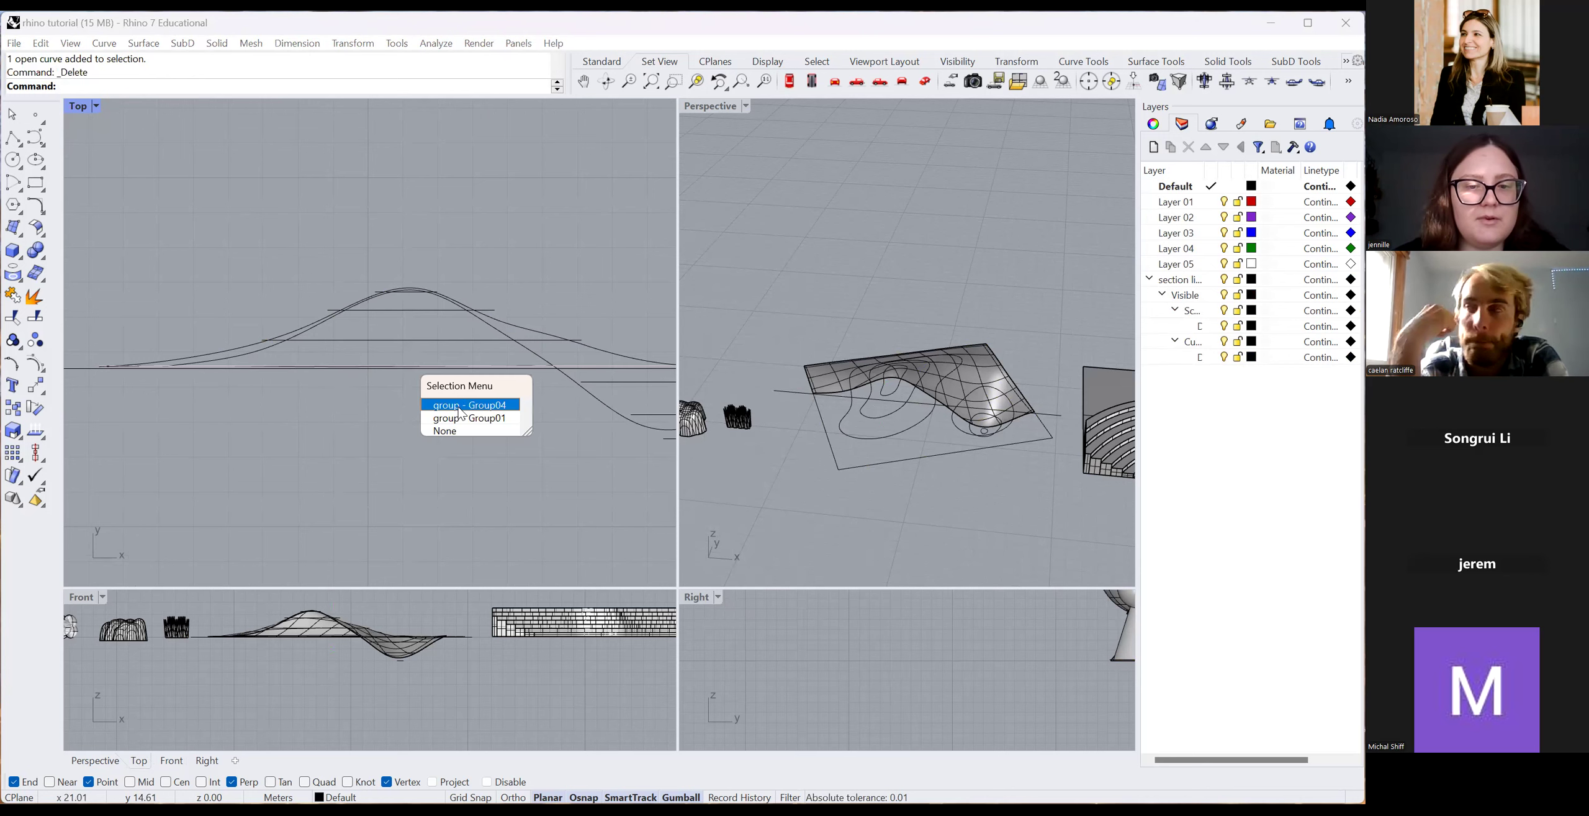
left_click(438, 405)
scroll(292, 370, "down", 4)
key("Delete")
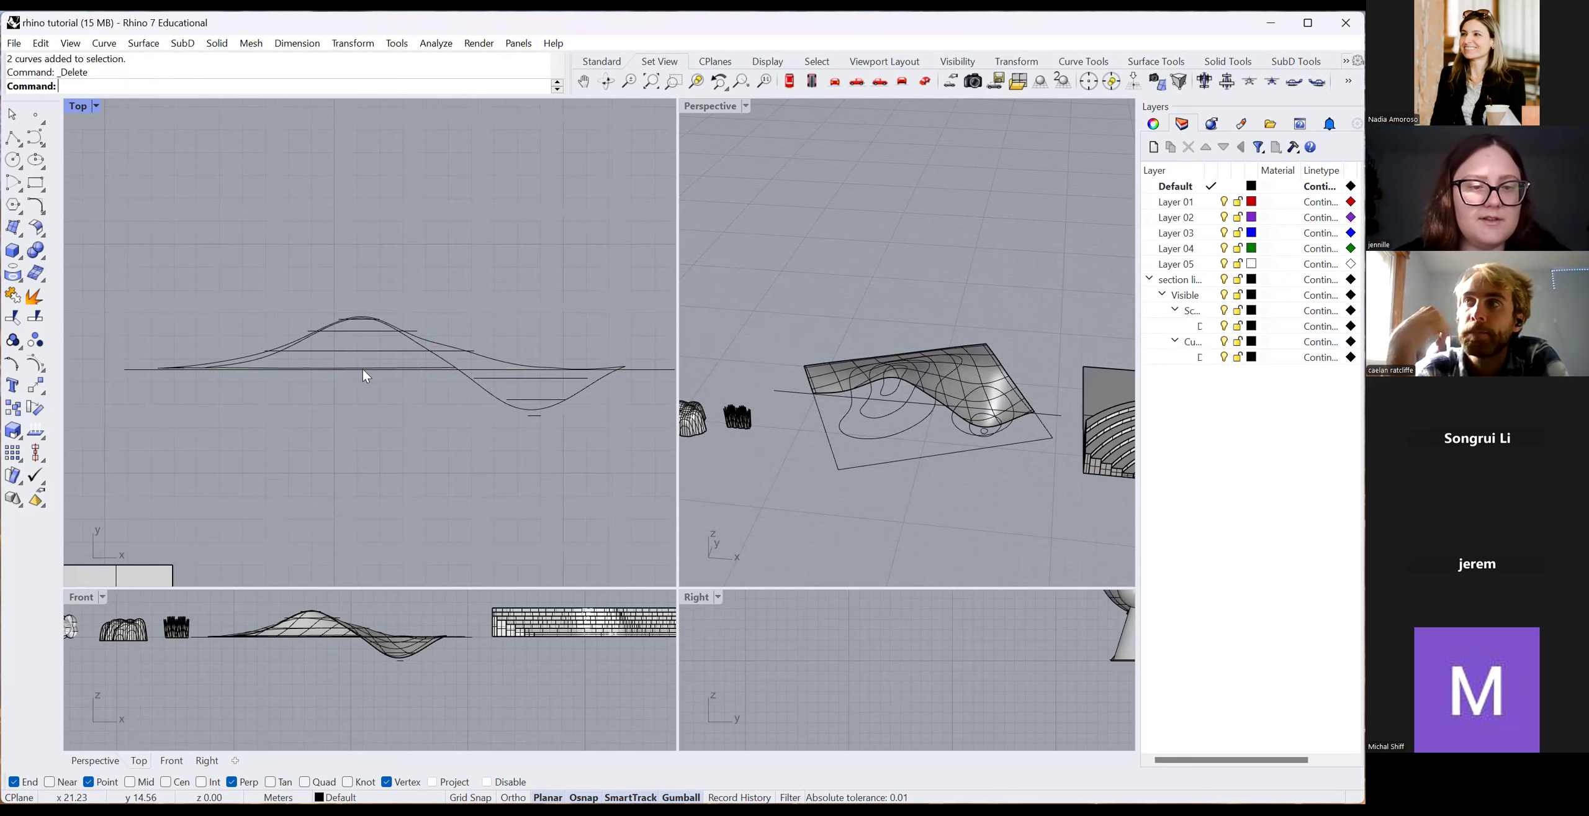
Select further overlapping stray curves and the long horizontal line, then clear the selection.
left_click(362, 369)
left_click(468, 379)
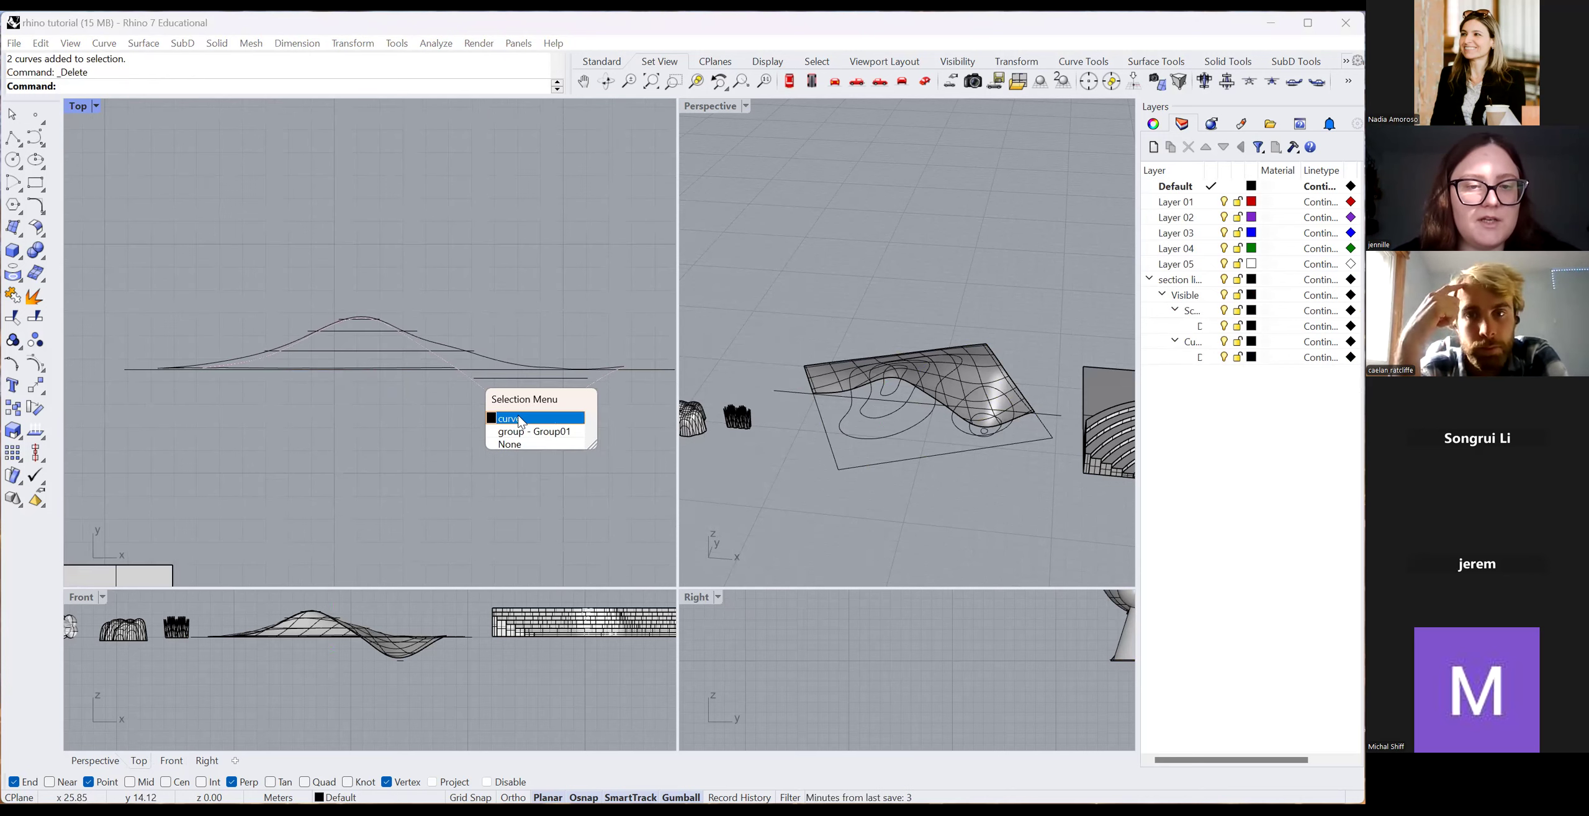
left_click(495, 358, "shift")
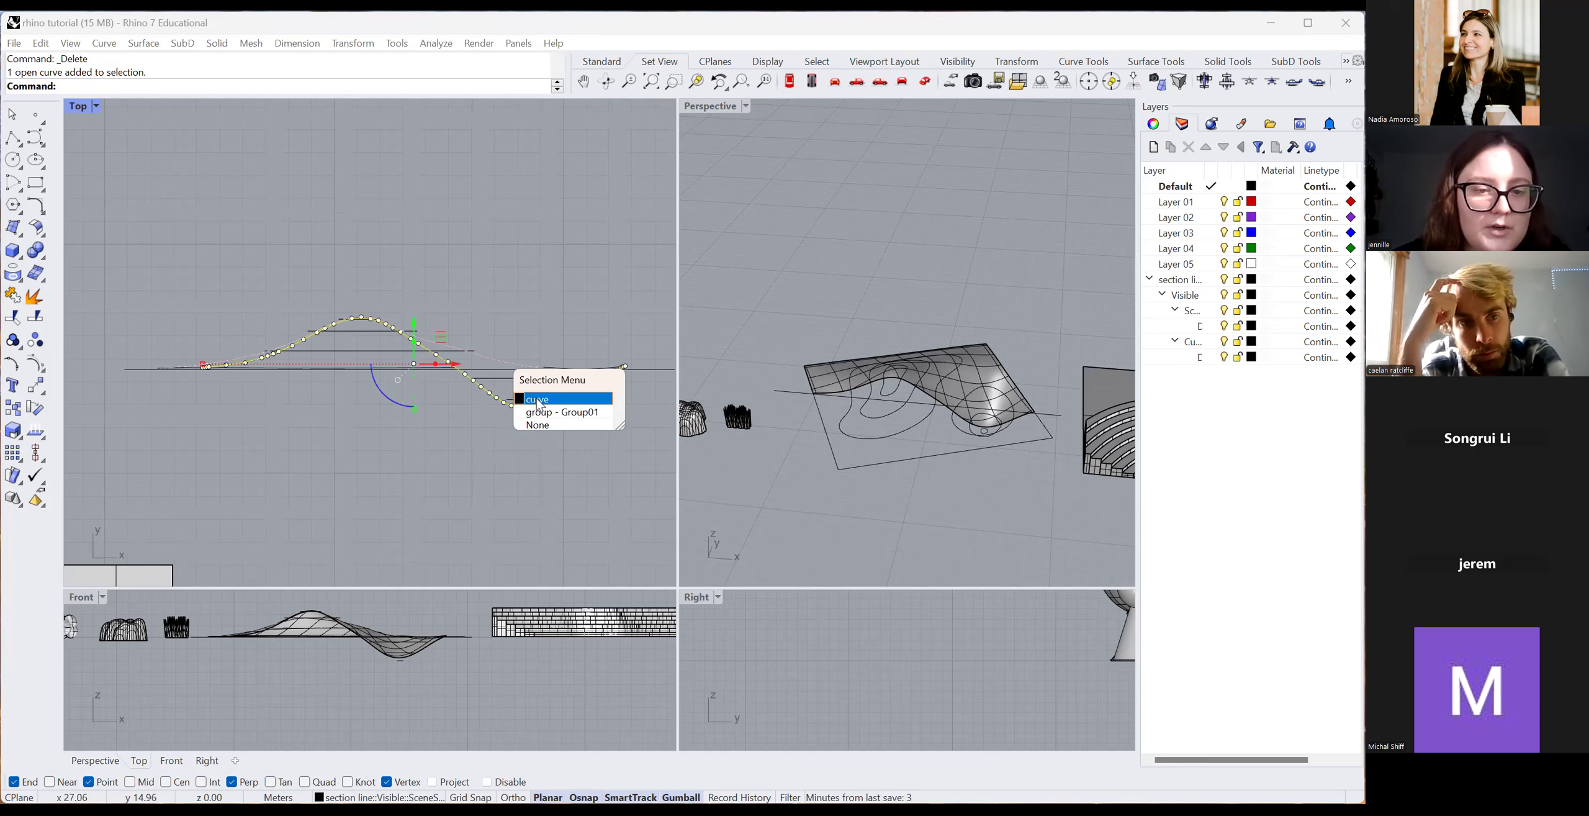
left_click(534, 398)
scroll(470, 352, "up", 8)
left_click(433, 355, "shift")
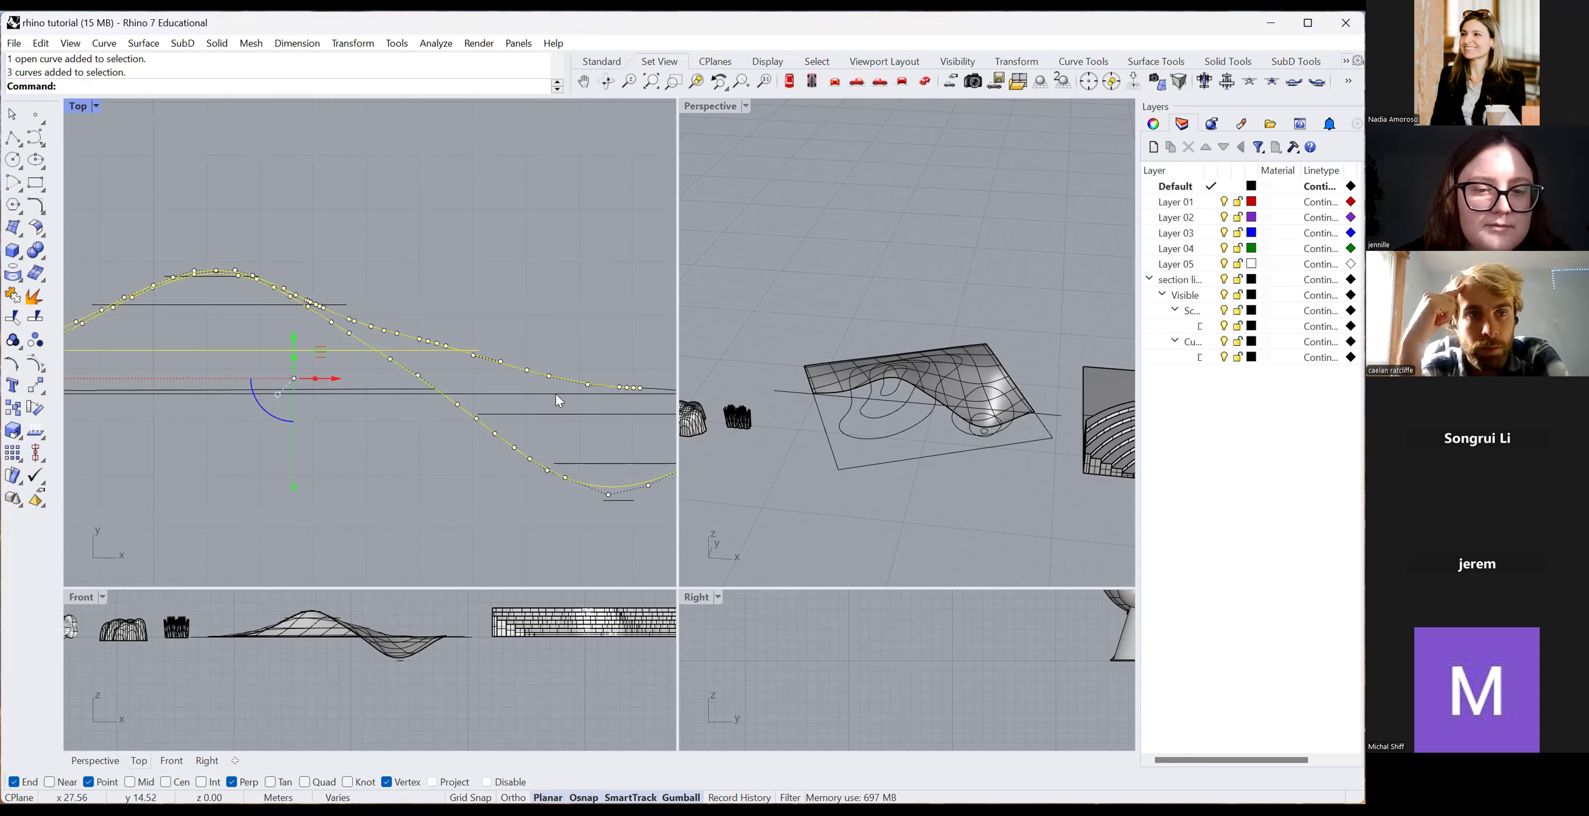
scroll(558, 396, "down", 3)
key("Escape")
scroll(445, 430, "up", 5)
left_click(451, 434)
left_click(504, 471)
scroll(385, 444, "down", 4)
scroll(382, 446, "down", 2)
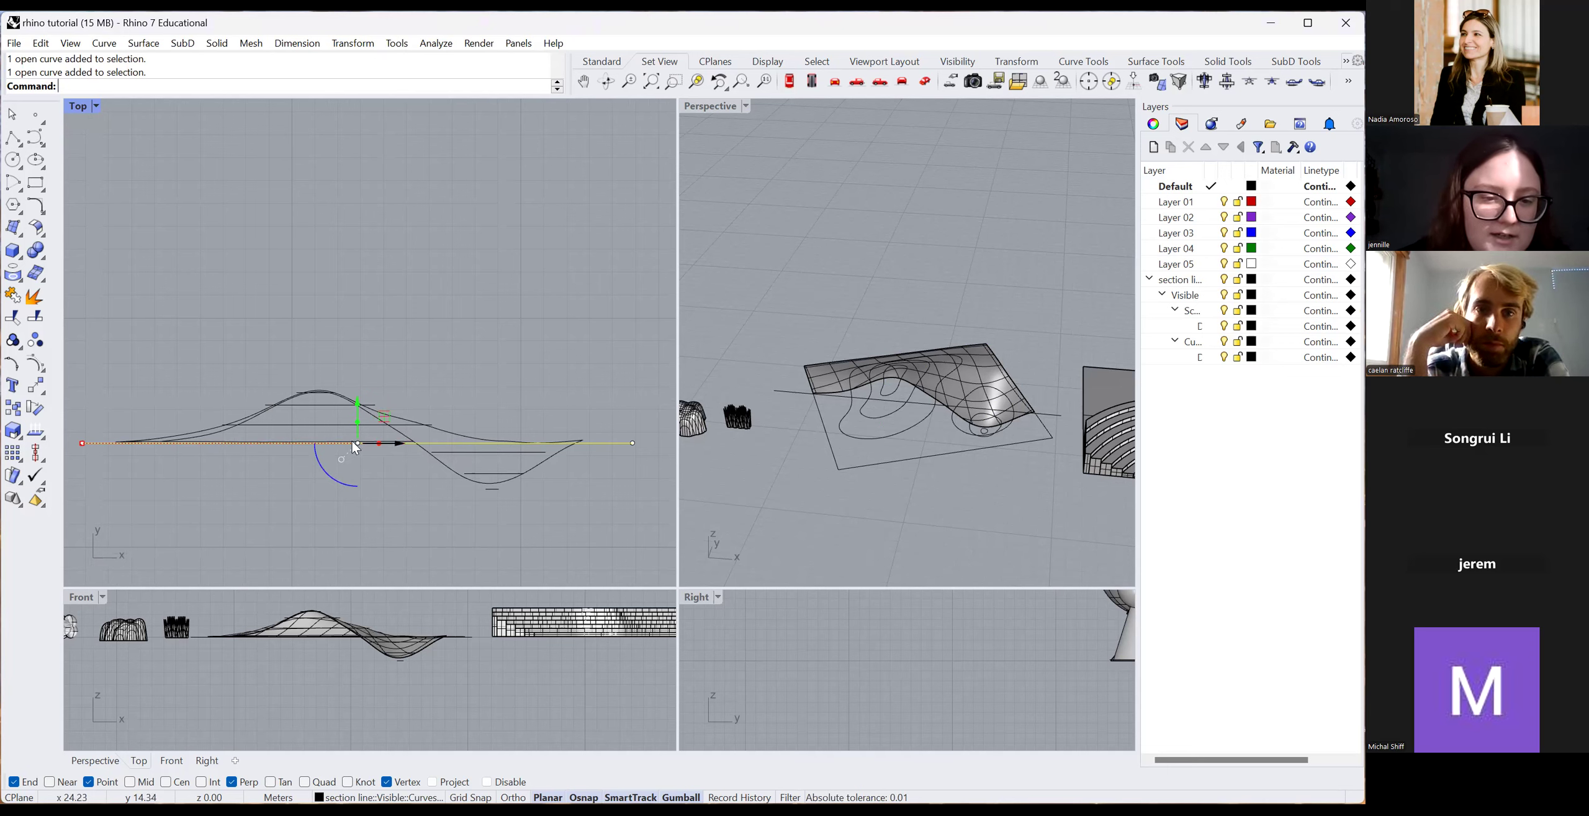
scroll(355, 443, "up", 5)
key("Escape")
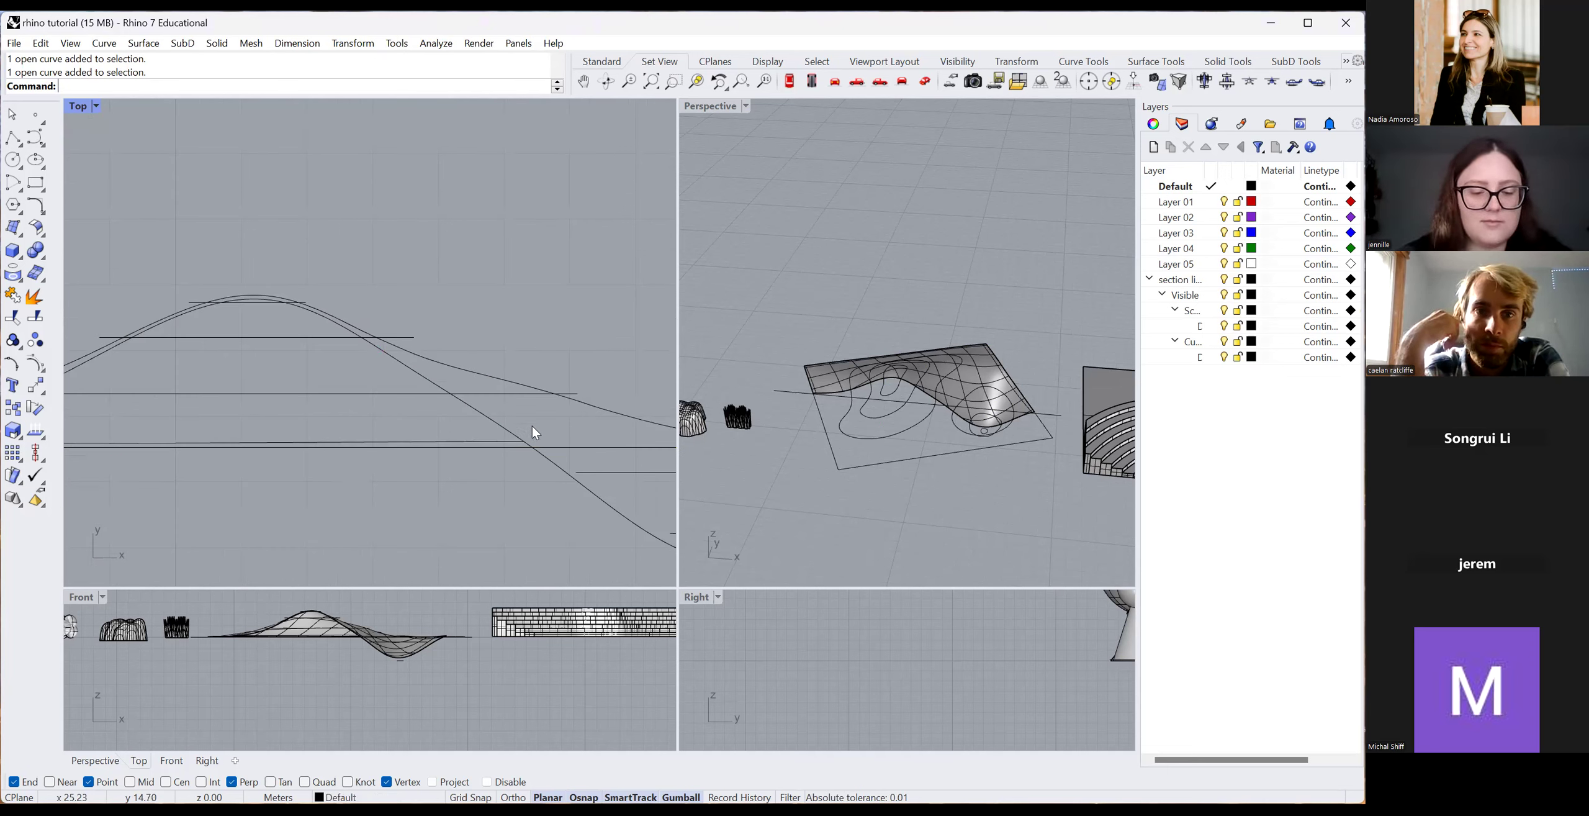
Run Trim with the long diagonal curve as cutter, then window-select several section curves.
left_click(579, 473)
type("Trim")
key("Return")
scroll(376, 479, "down", 3)
key("Return")
scroll(489, 452, "up", 3)
left_click_drag(451, 419, 276, 391)
Trim the overrunning ends of two horizontal lines against the profile curve.
left_click(373, 488)
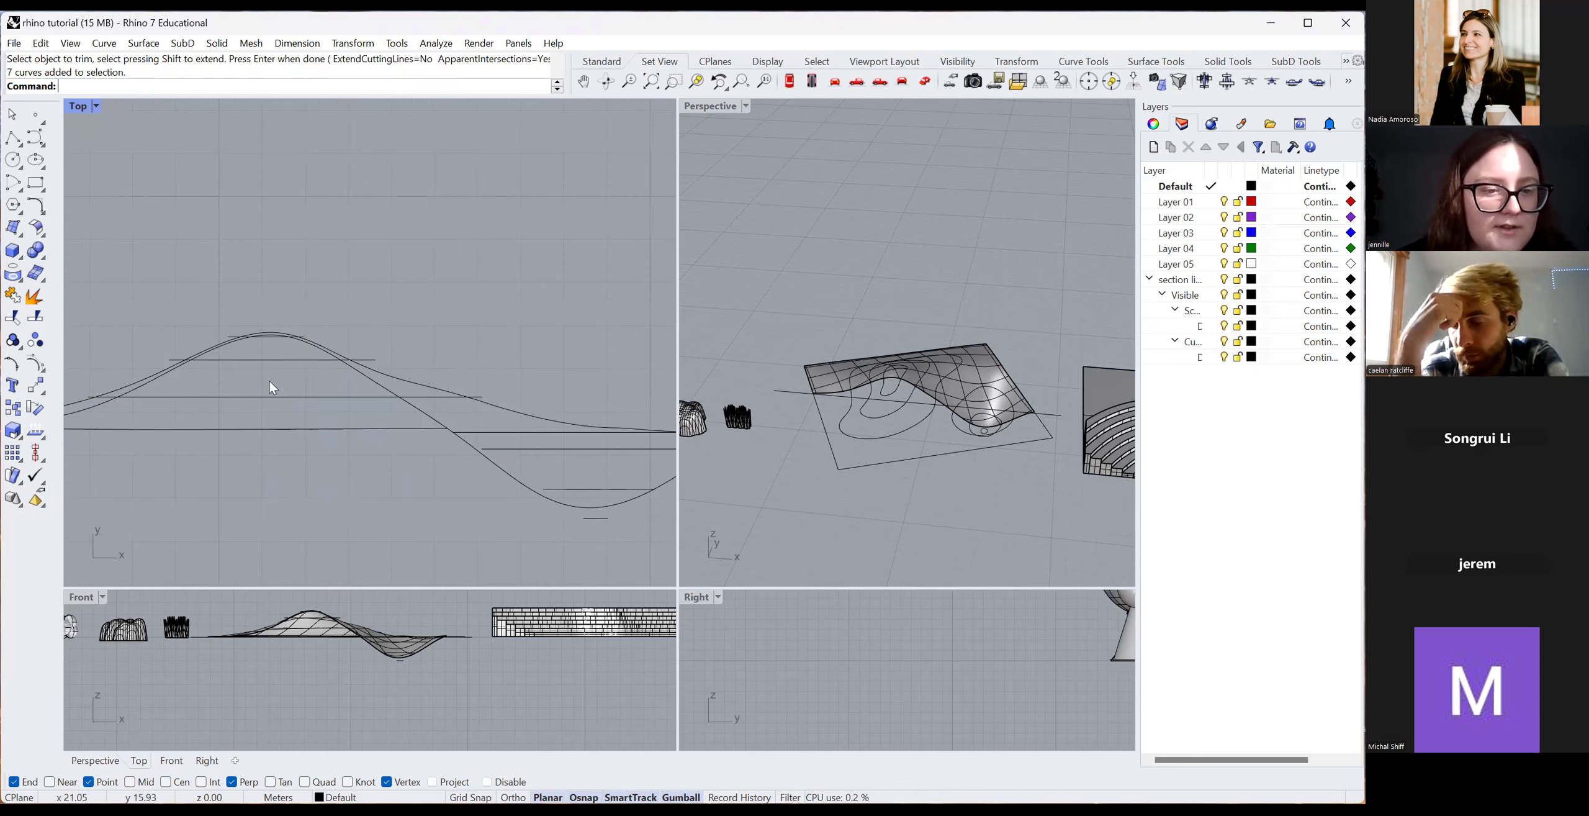
left_click(439, 426)
type("Trim")
key("Return")
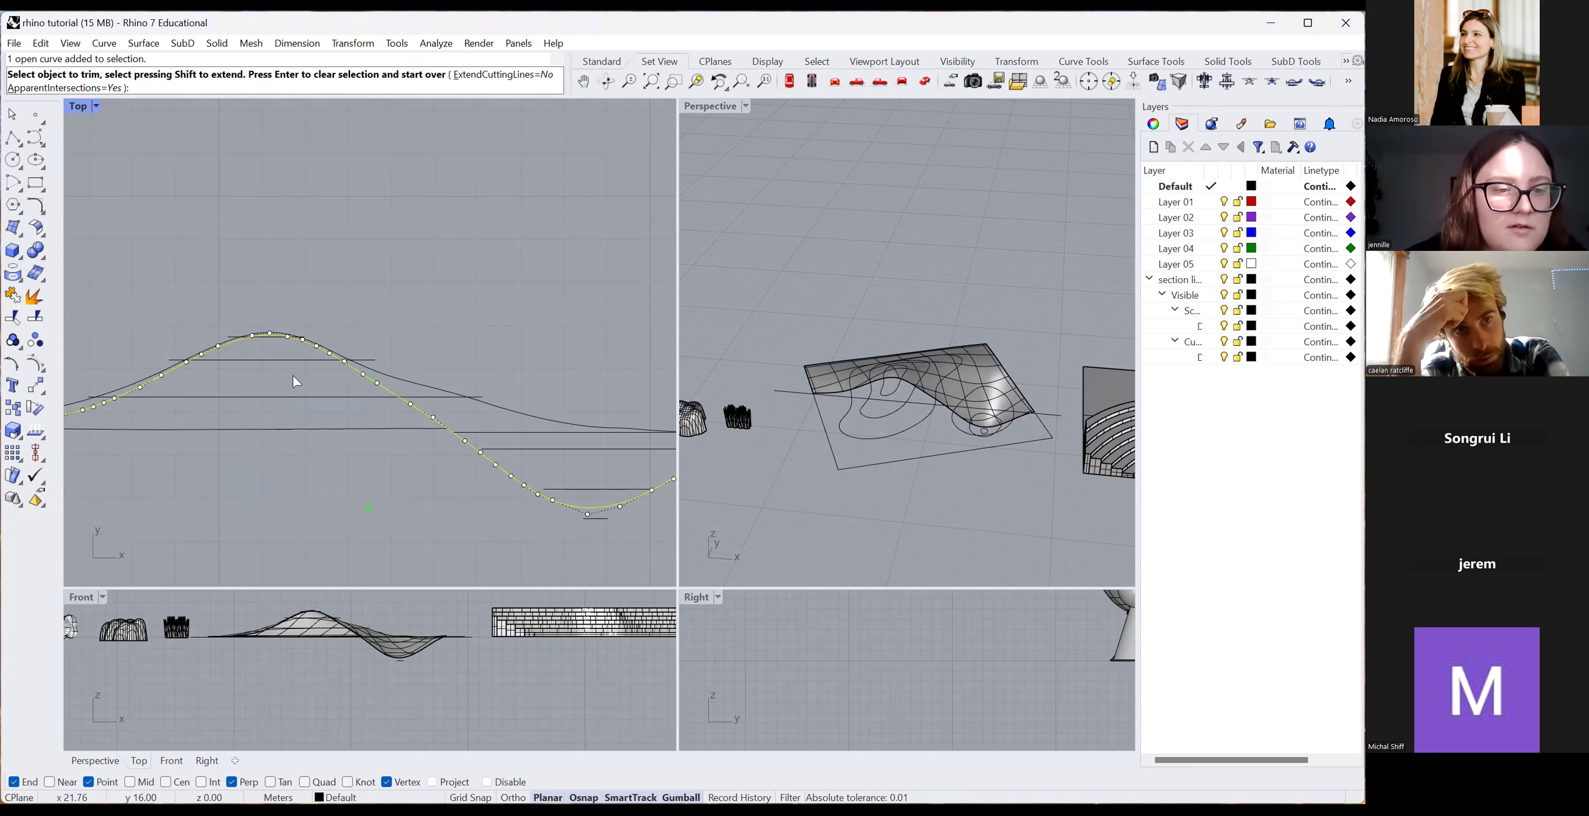
scroll(409, 482, "down", 4)
right_click_drag(345, 419, 433, 434)
left_click(401, 417)
left_click(398, 463)
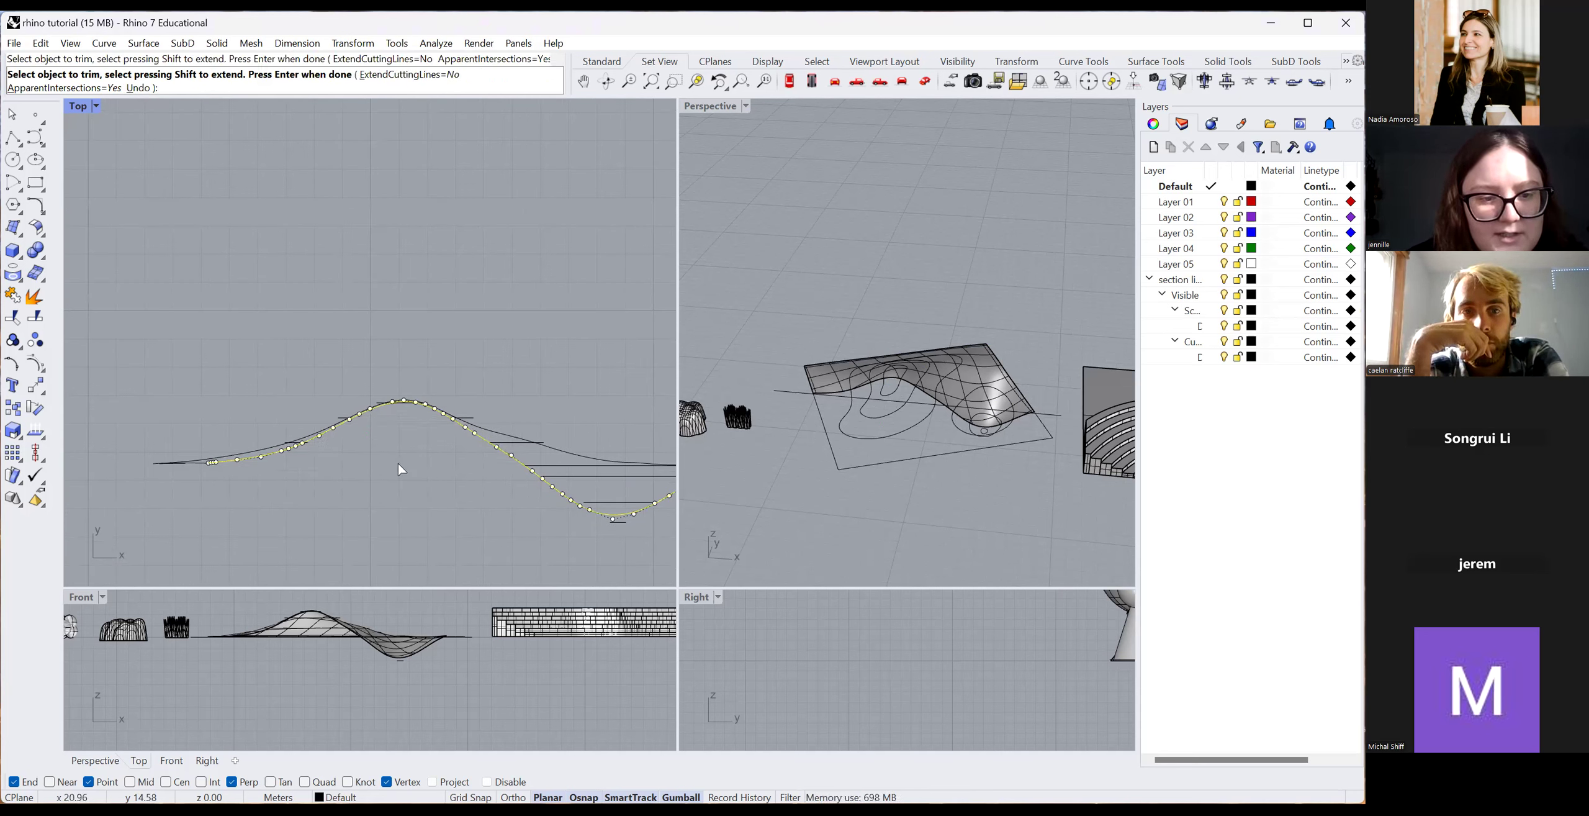
scroll(214, 487, "down", 3)
scroll(488, 484, "up", 4)
scroll(456, 516, "up", 2)
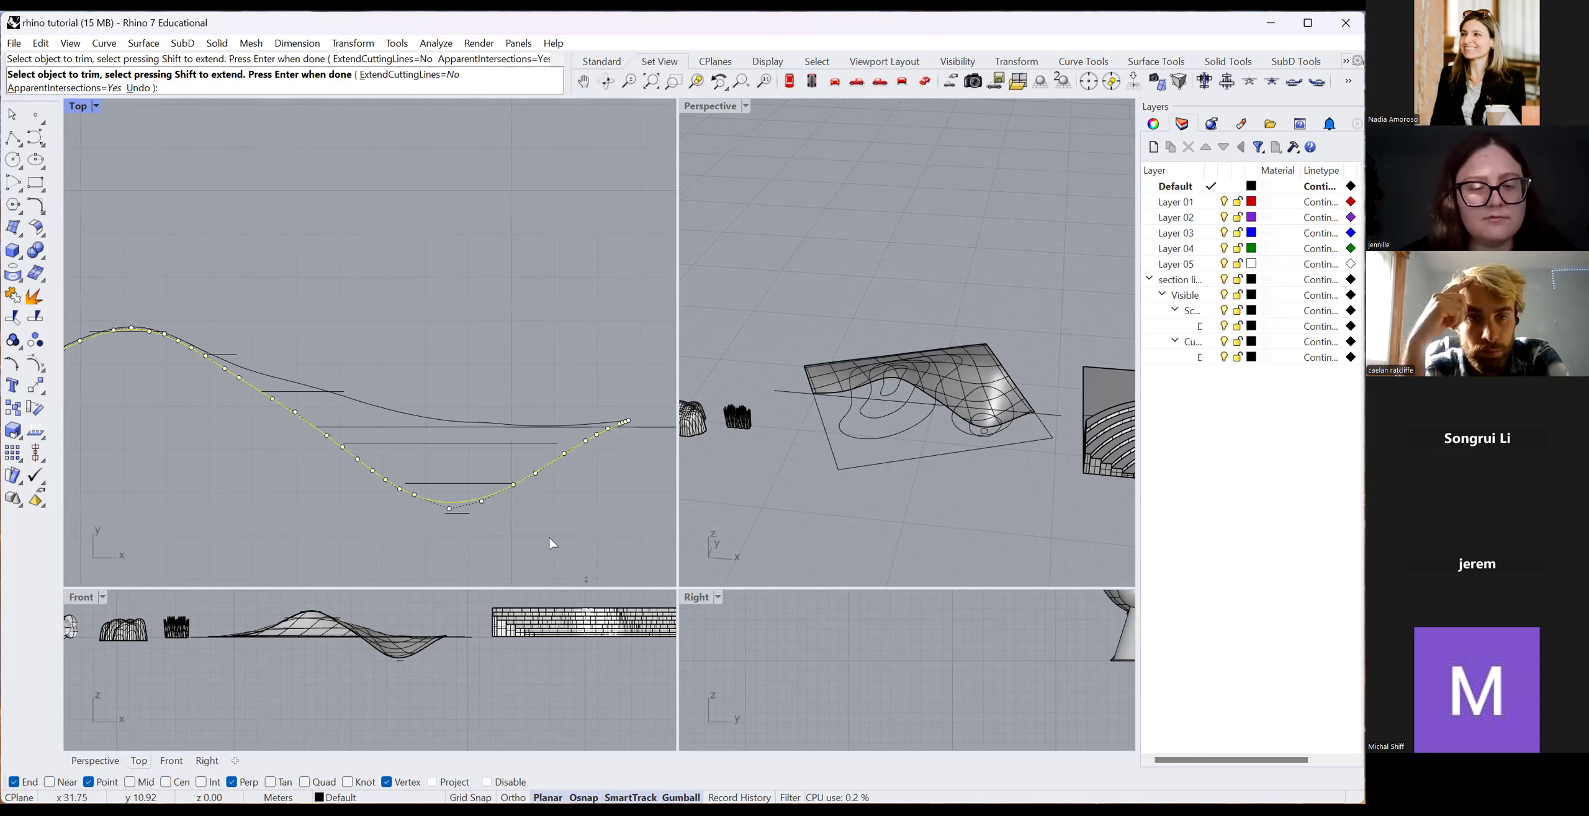
key("Return")
key("Escape")
Select the long horizontal contour line from among the overlapping curves.
scroll(435, 397, "down", 4)
scroll(320, 409, "up", 2)
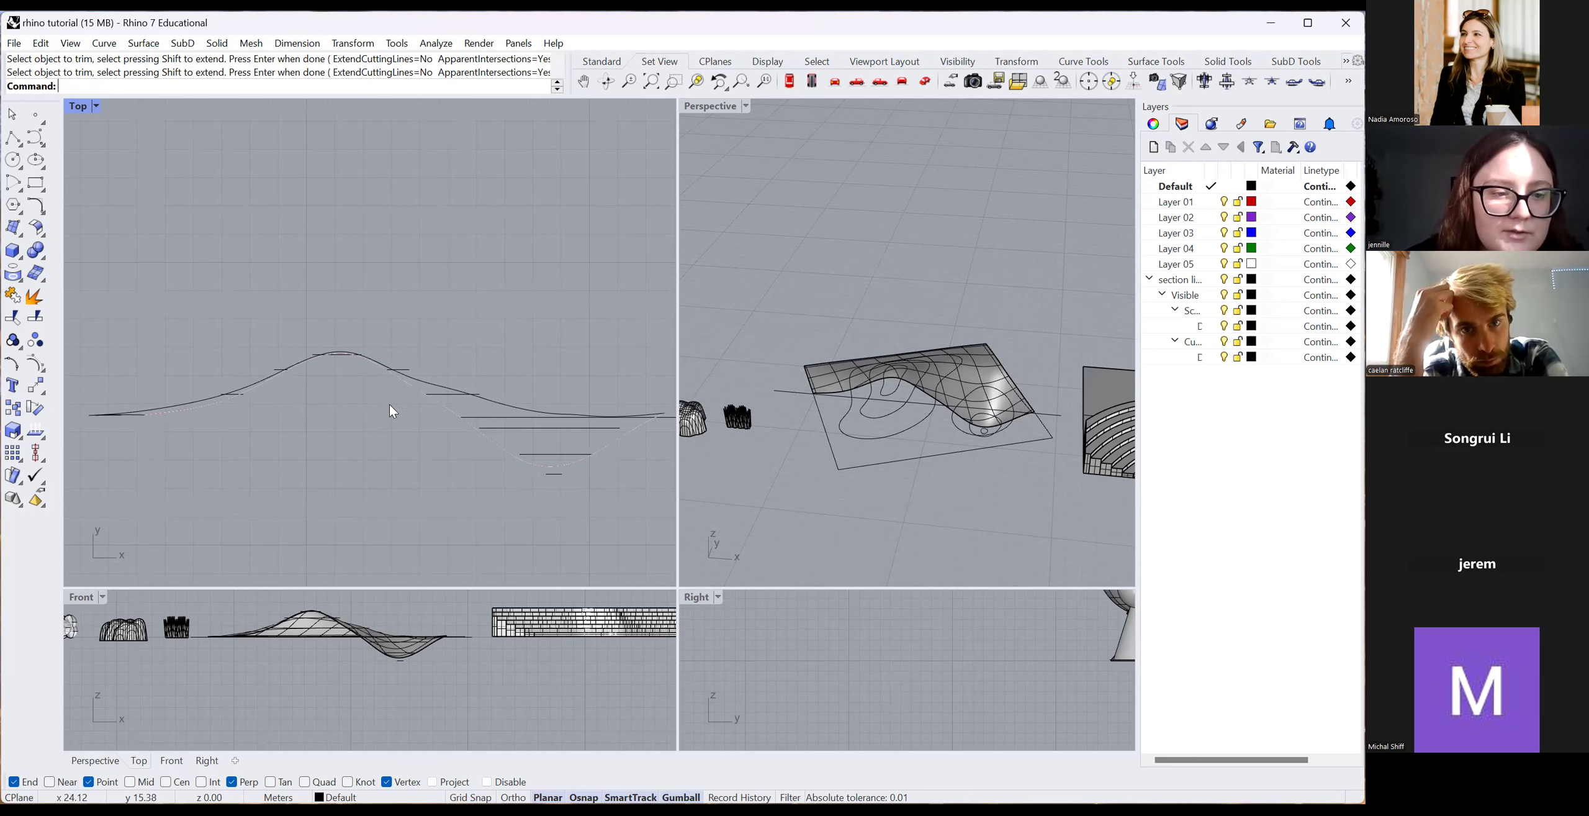
left_click(442, 403)
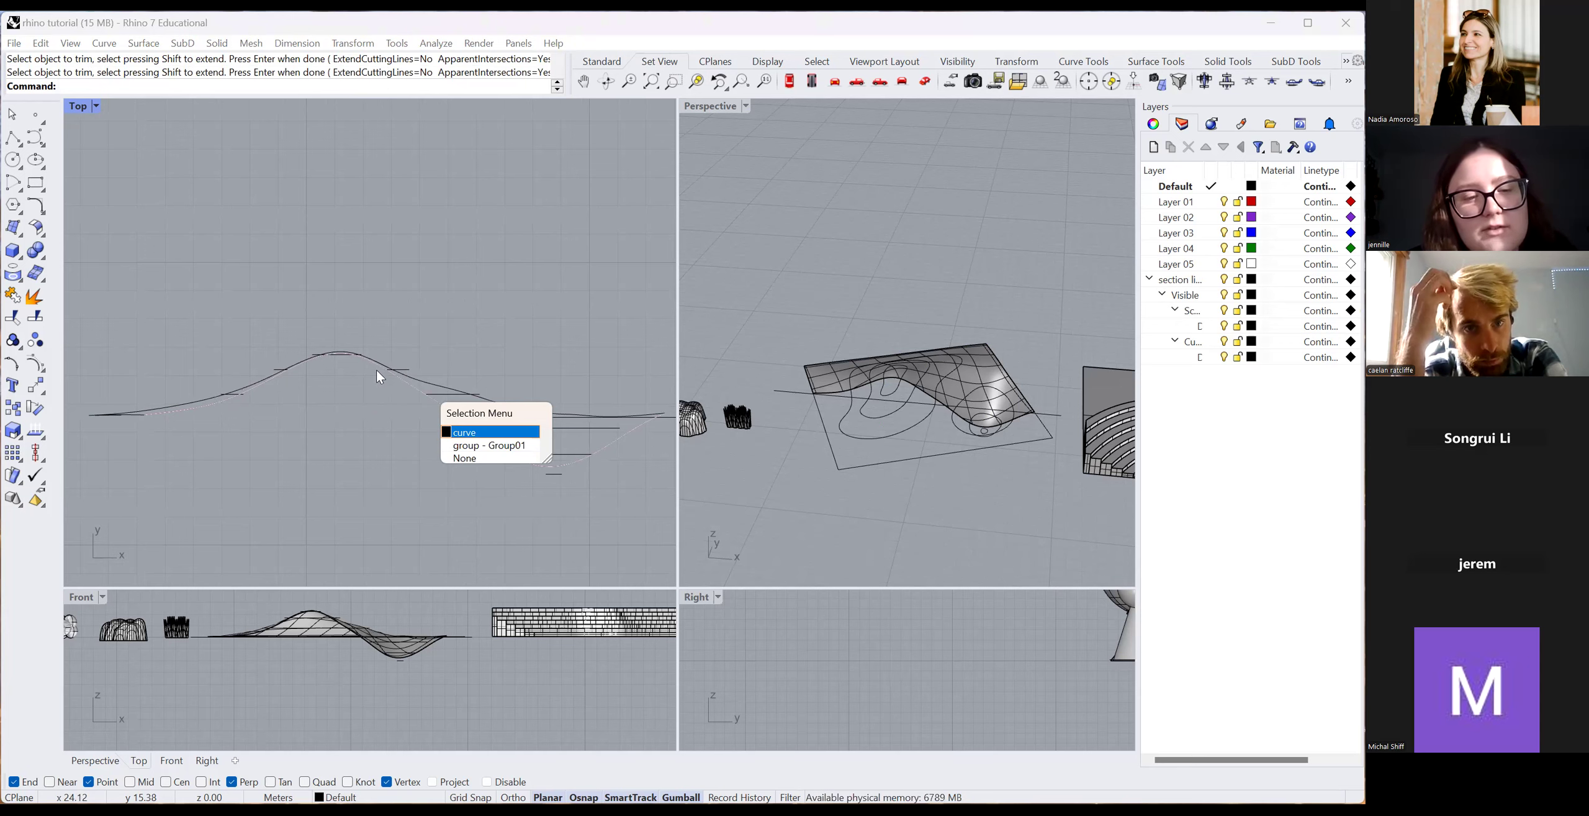
left_click(558, 442)
left_click(501, 426)
left_click(503, 417)
left_click(566, 315)
left_click(536, 418)
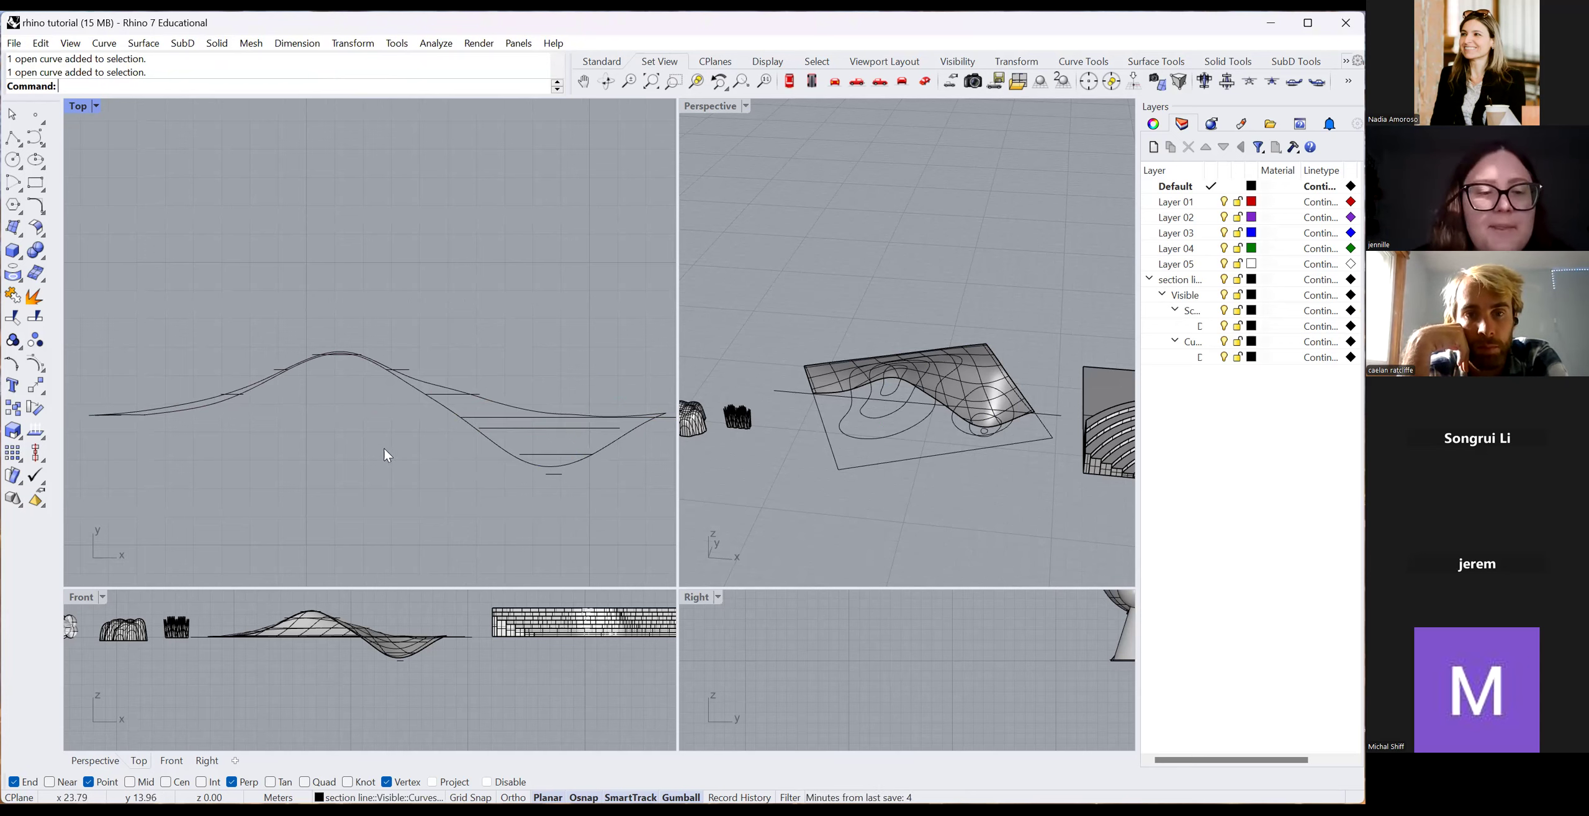
scroll(411, 439, "down", 3)
Window-select all 26 section curves and start Export Selected.
left_click_drag(532, 477, 218, 394)
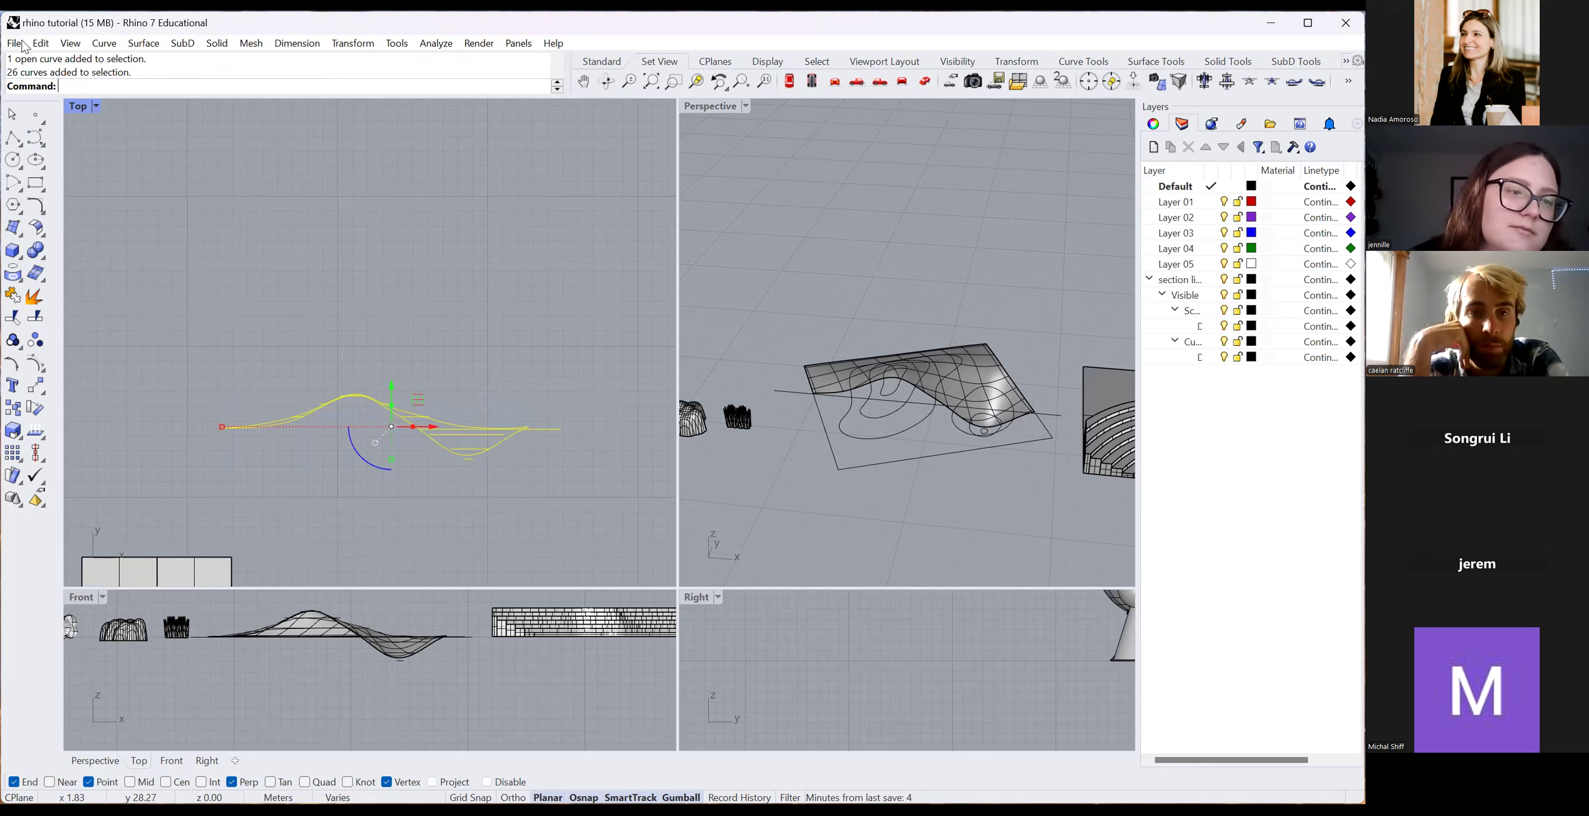
key("alt+f")
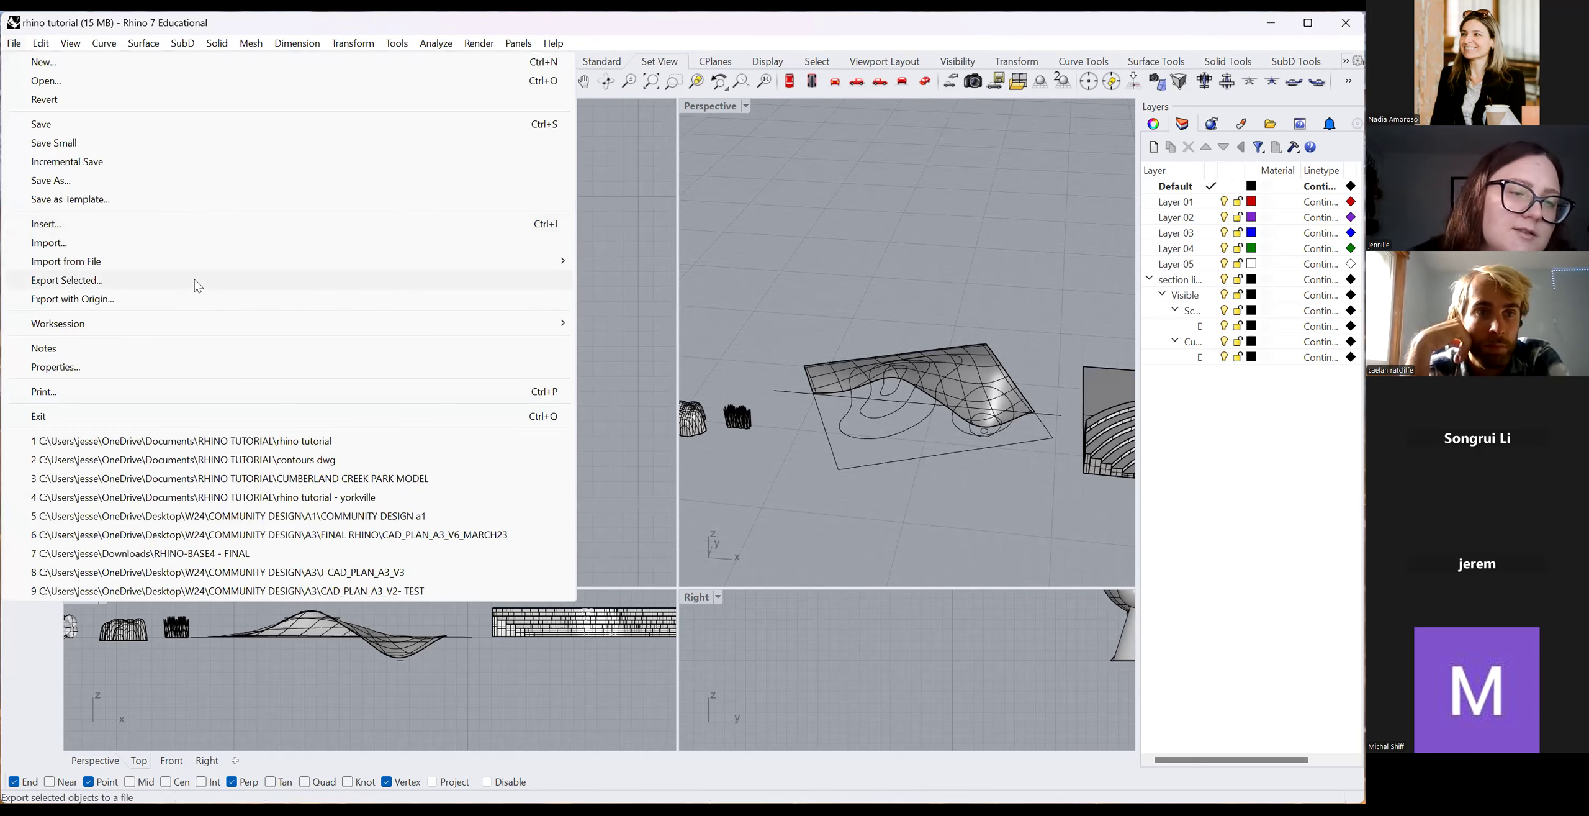
left_click(598, 236)
left_click_drag(560, 515, 136, 331)
left_click(13, 45)
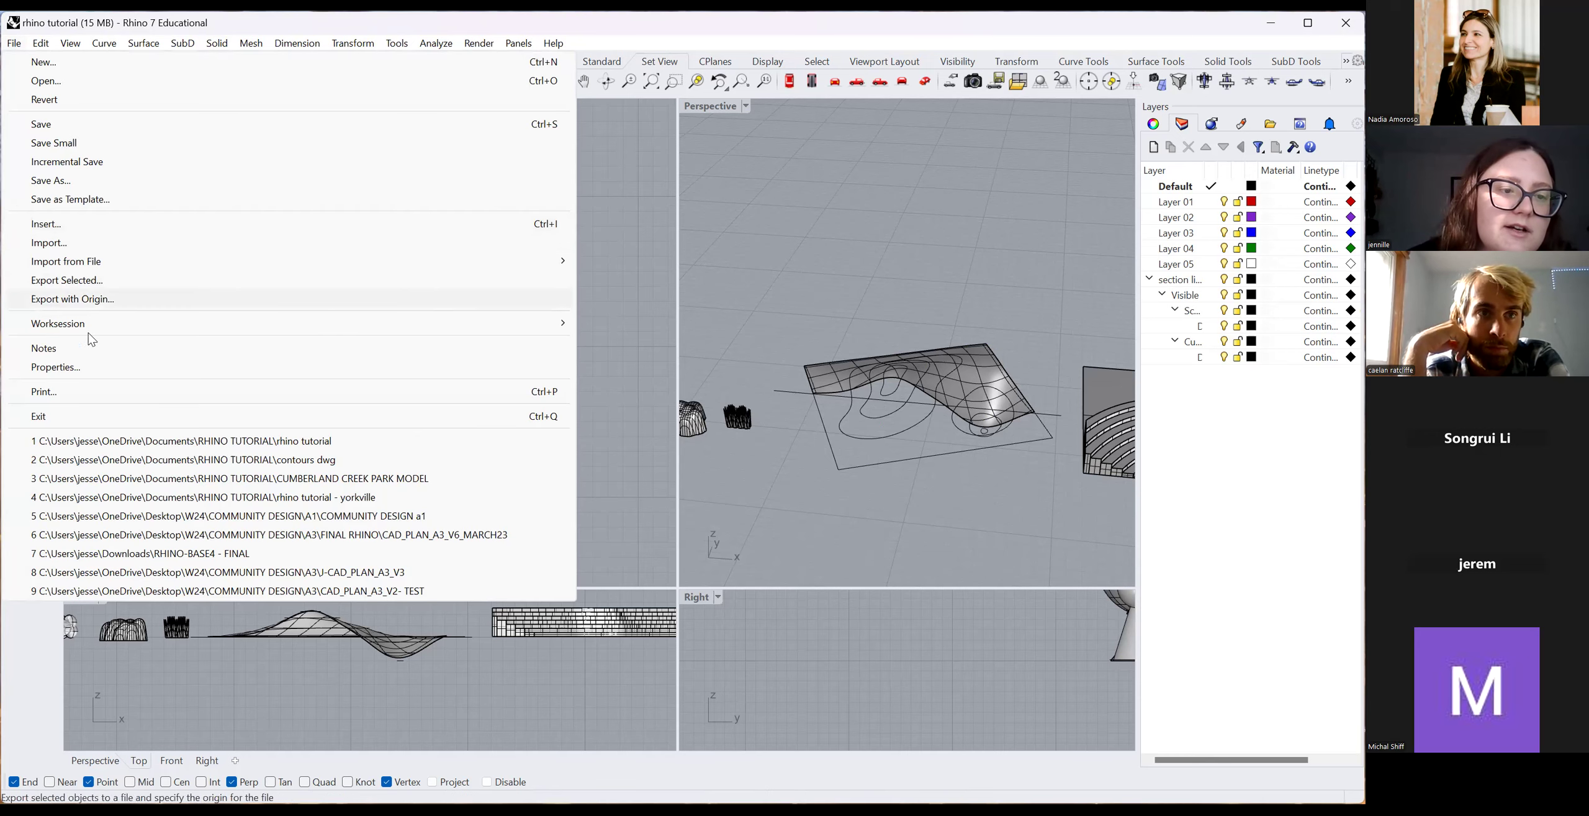
key("Return")
Choose Adobe Illustrator (*.ai), view the 1 meter = 1 cm options, cancel, and reselect the curves.
left_click(630, 493)
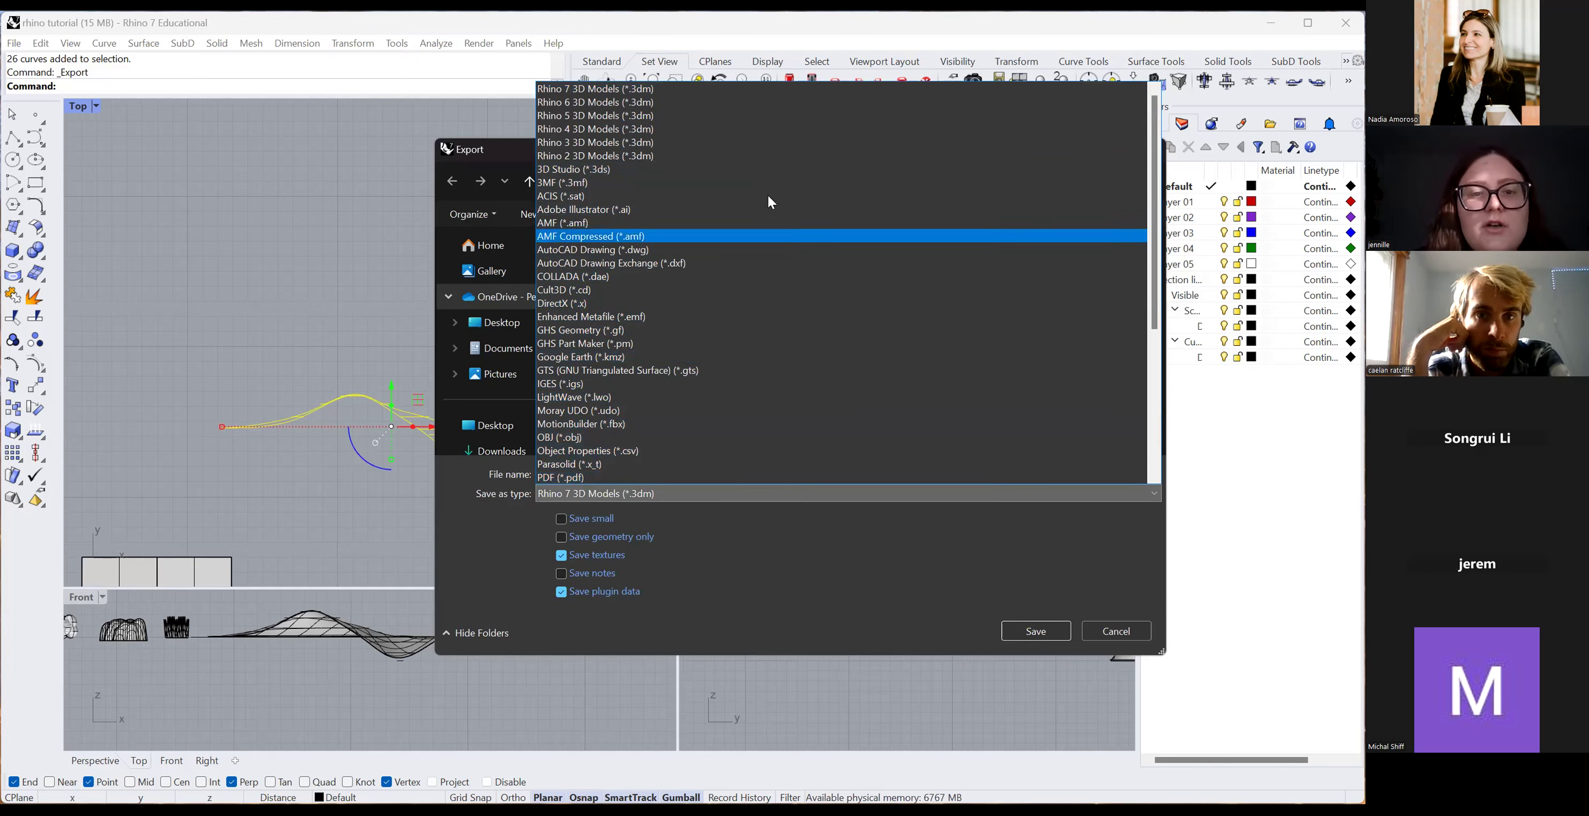
left_click(767, 211)
type("section")
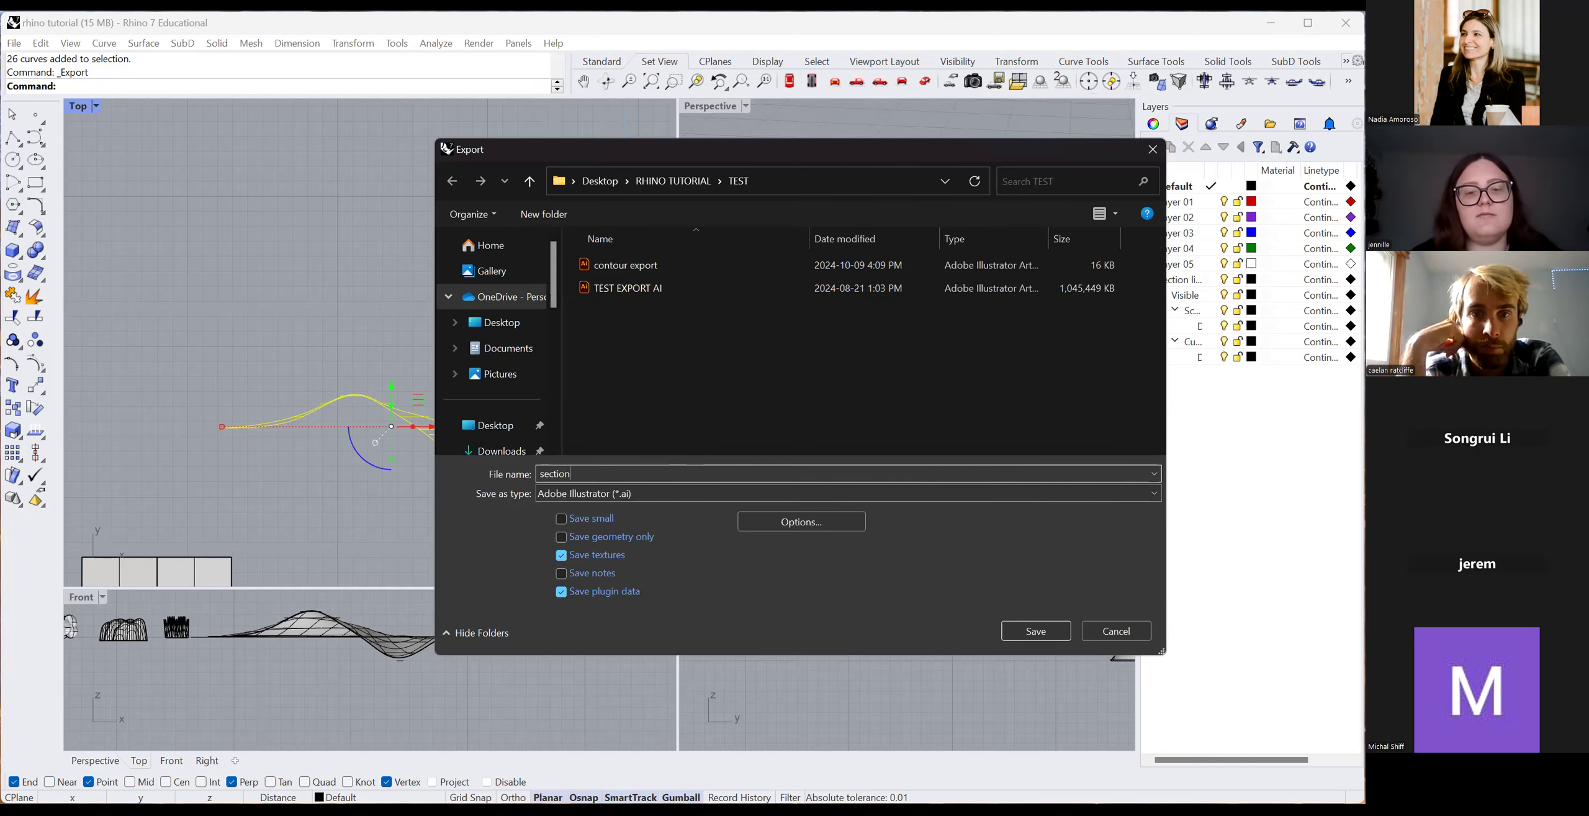
type("st")
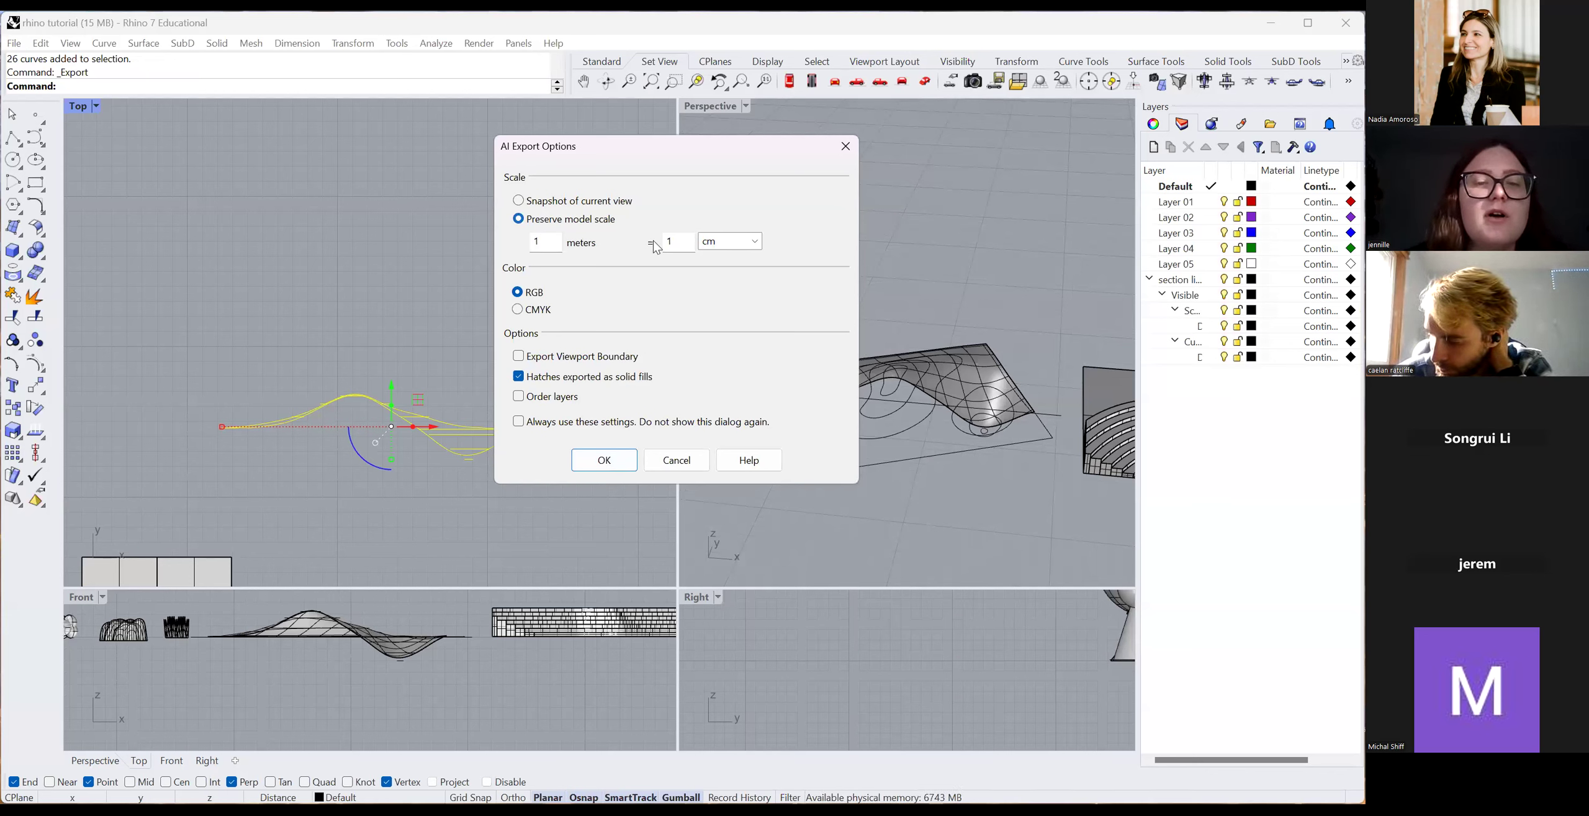
left_click(545, 247)
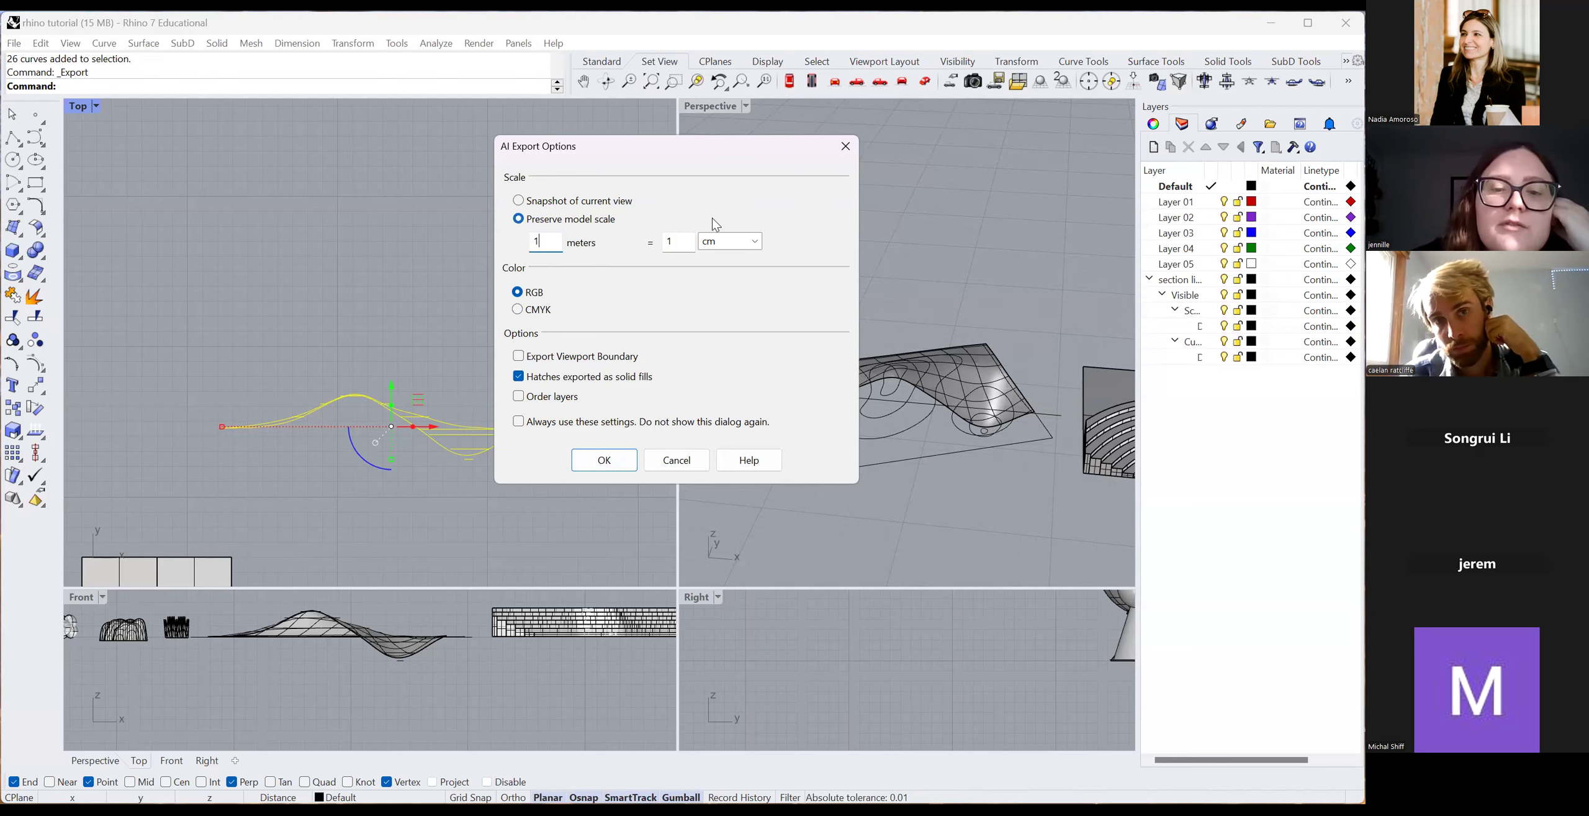
left_click(842, 146)
left_click_drag(211, 356, 611, 549)
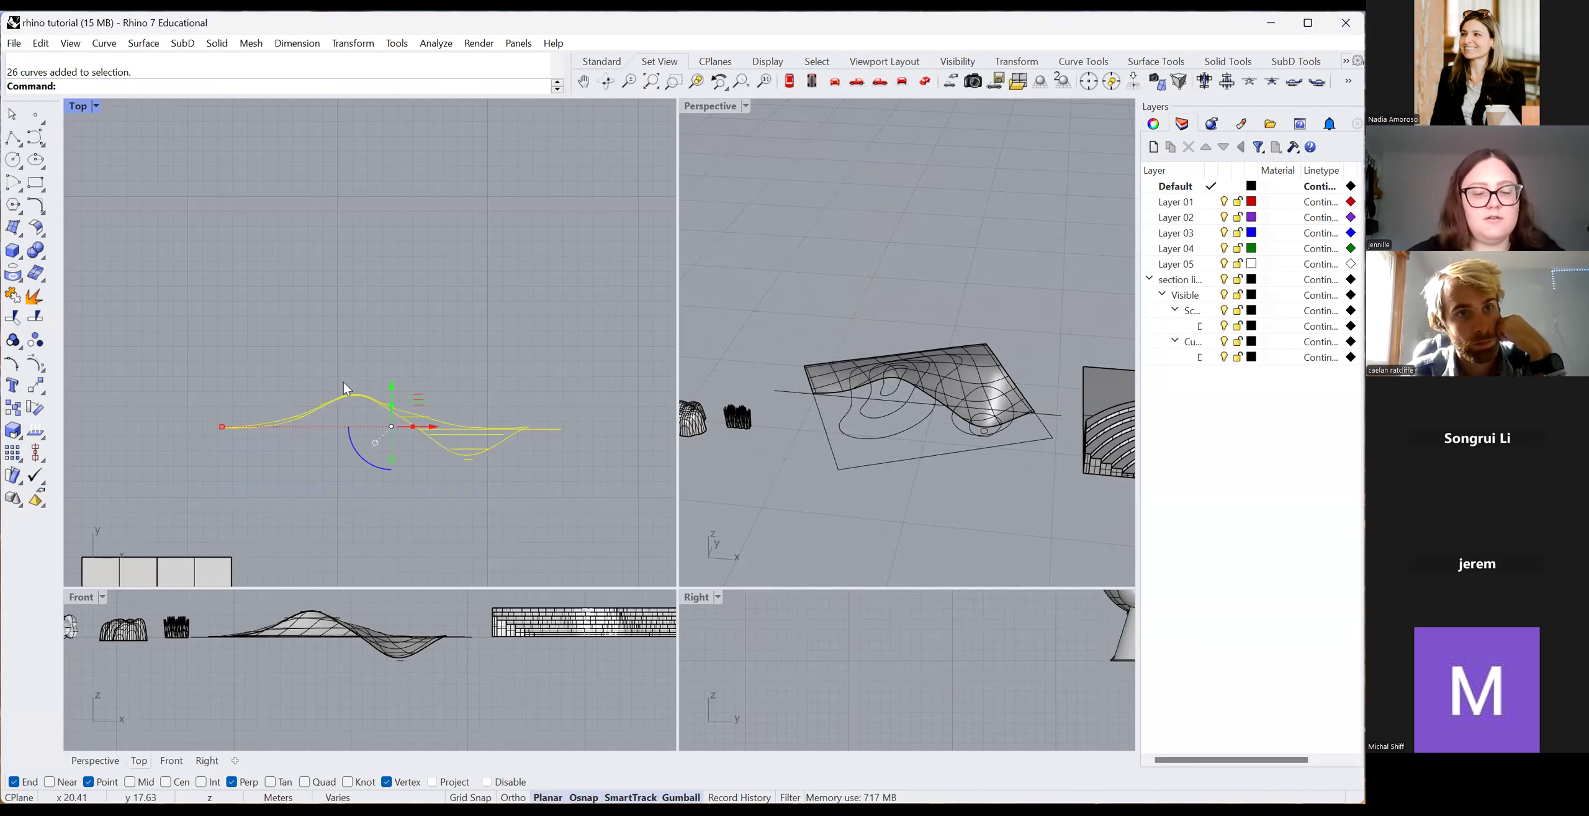
Export the selected curves as 'section test' Illustrator file at 5 meters = 1 cm.
left_click(10, 47)
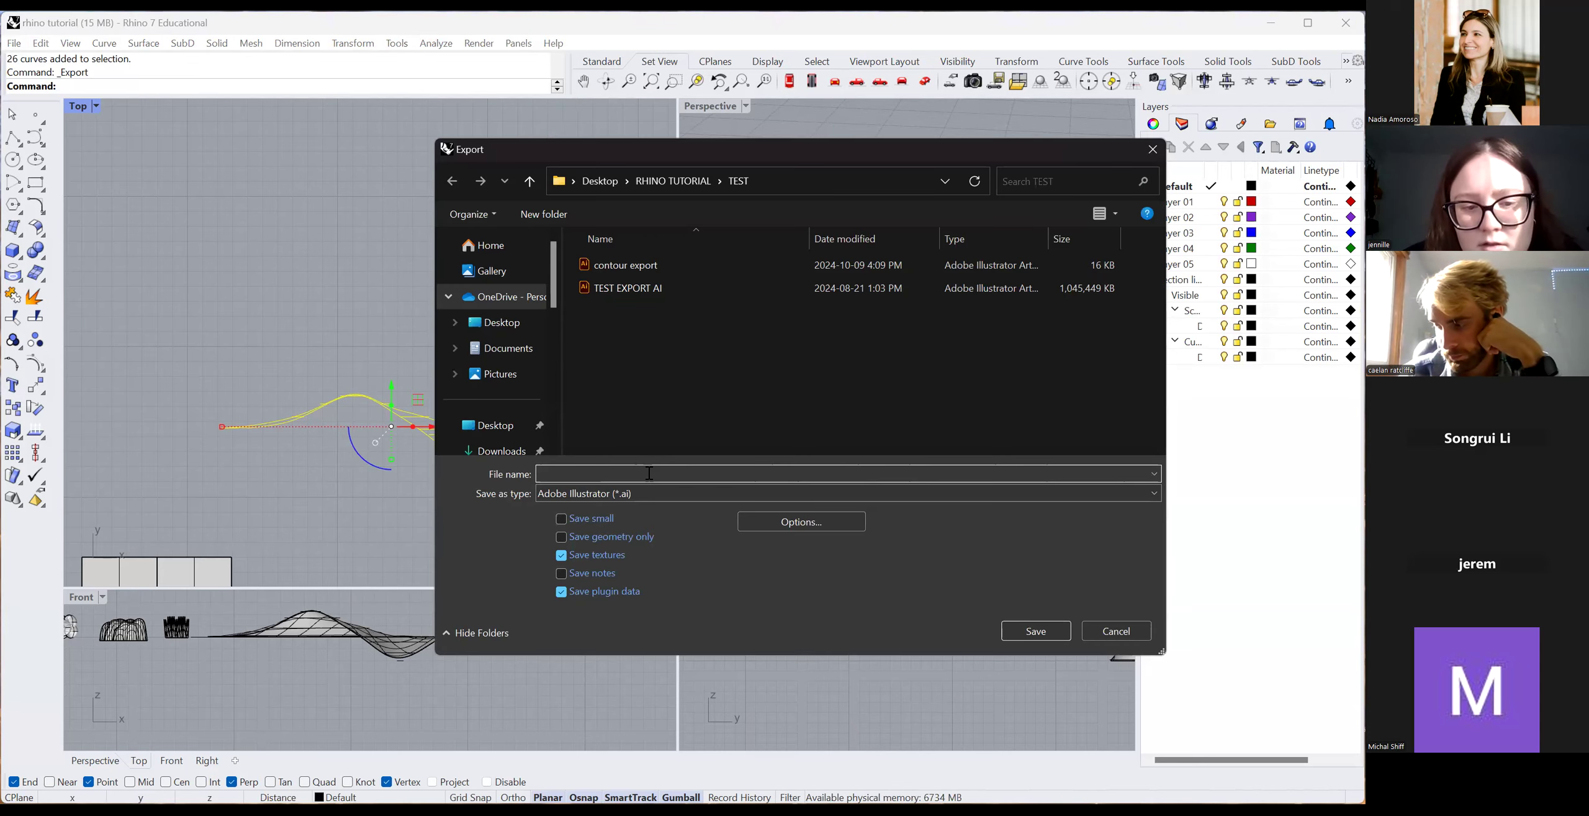
type("section")
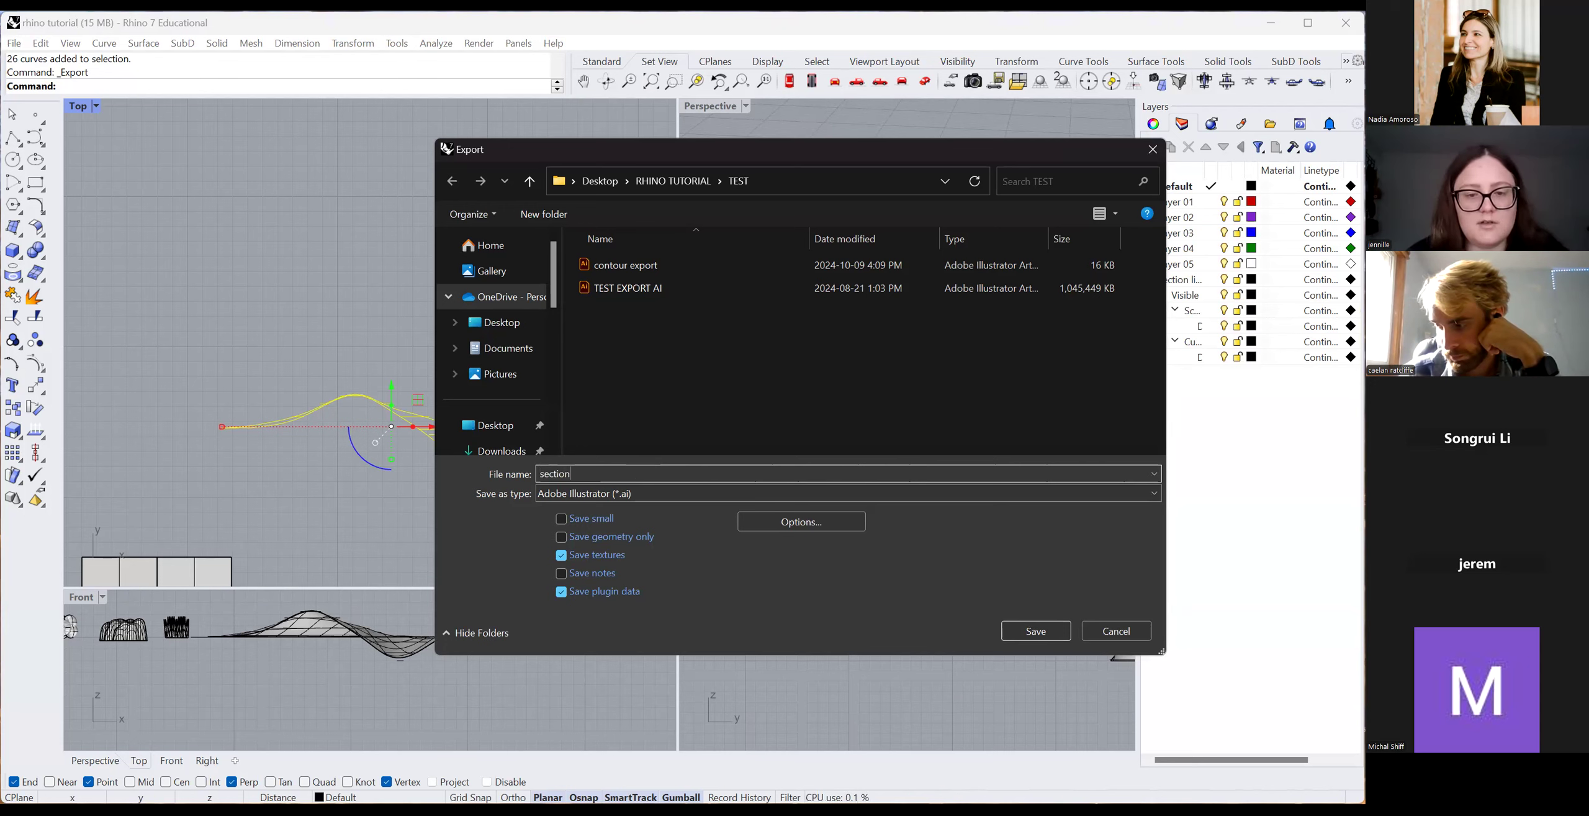
type(" test")
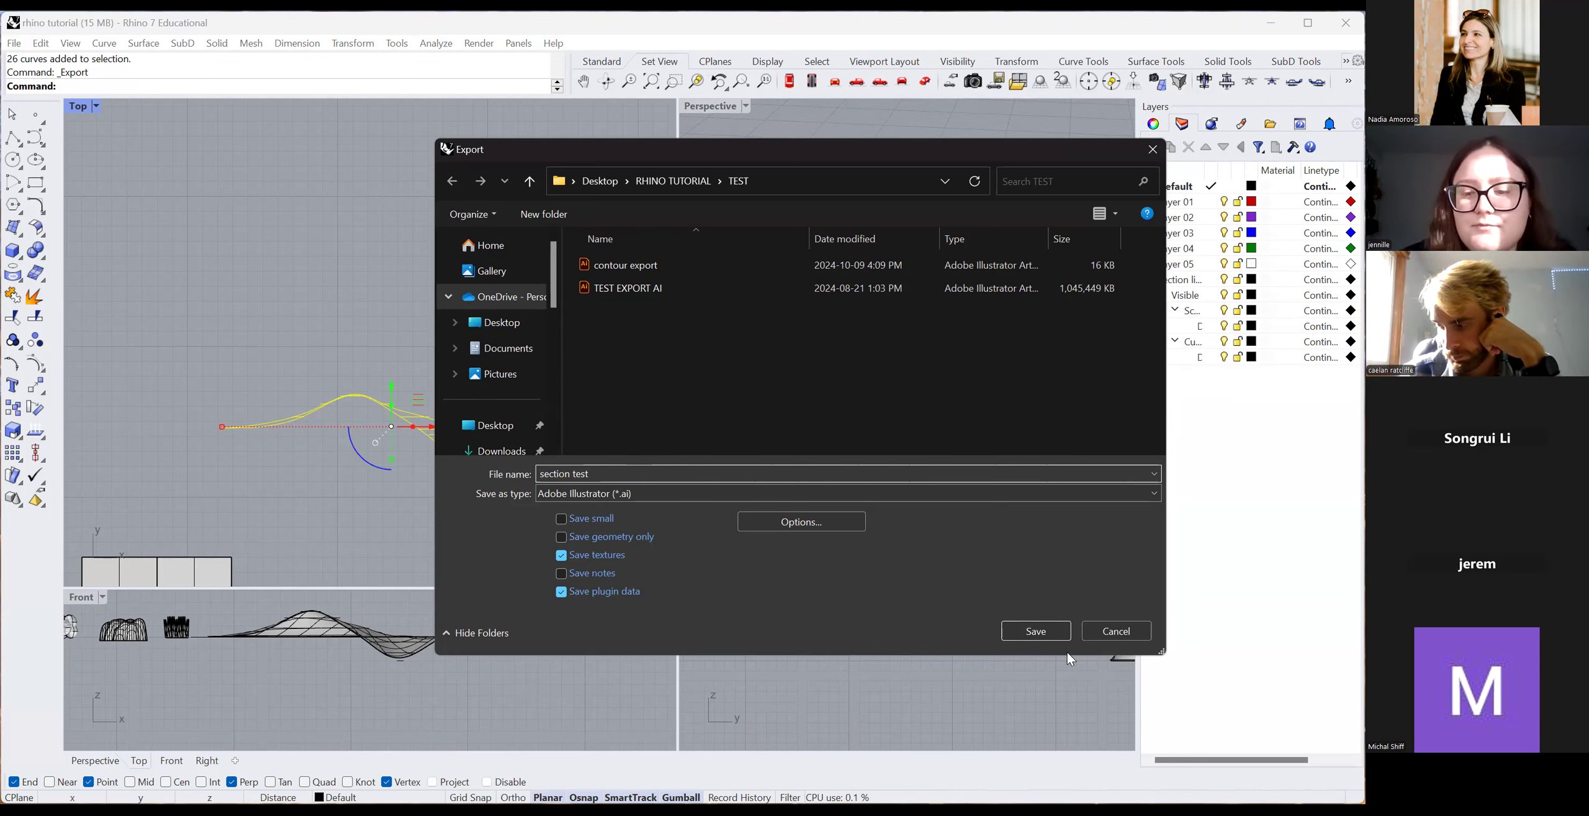
left_click(1032, 630)
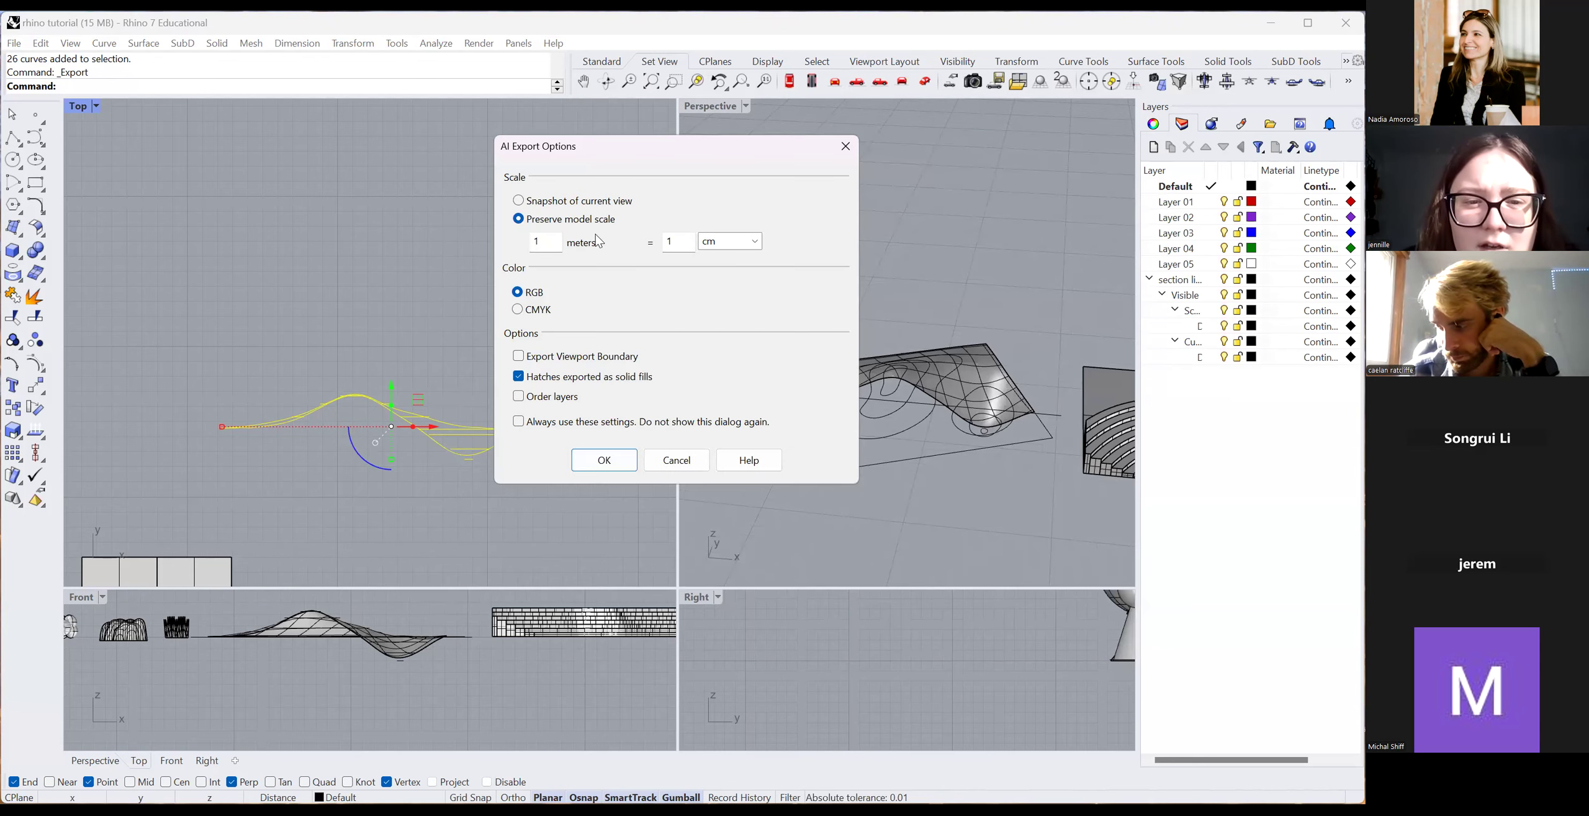
left_click(675, 241)
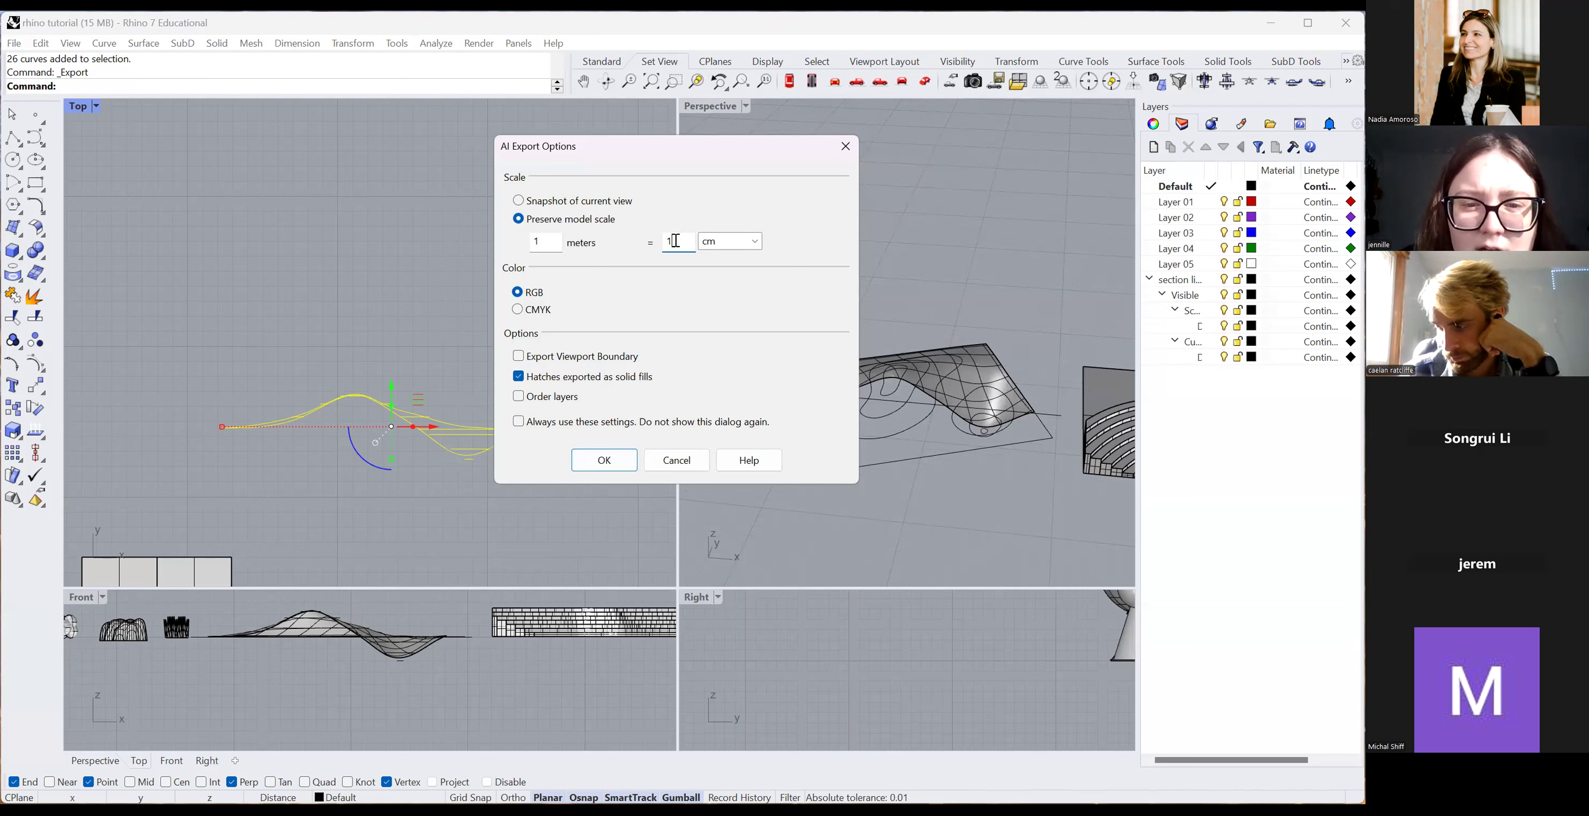
left_click(549, 242)
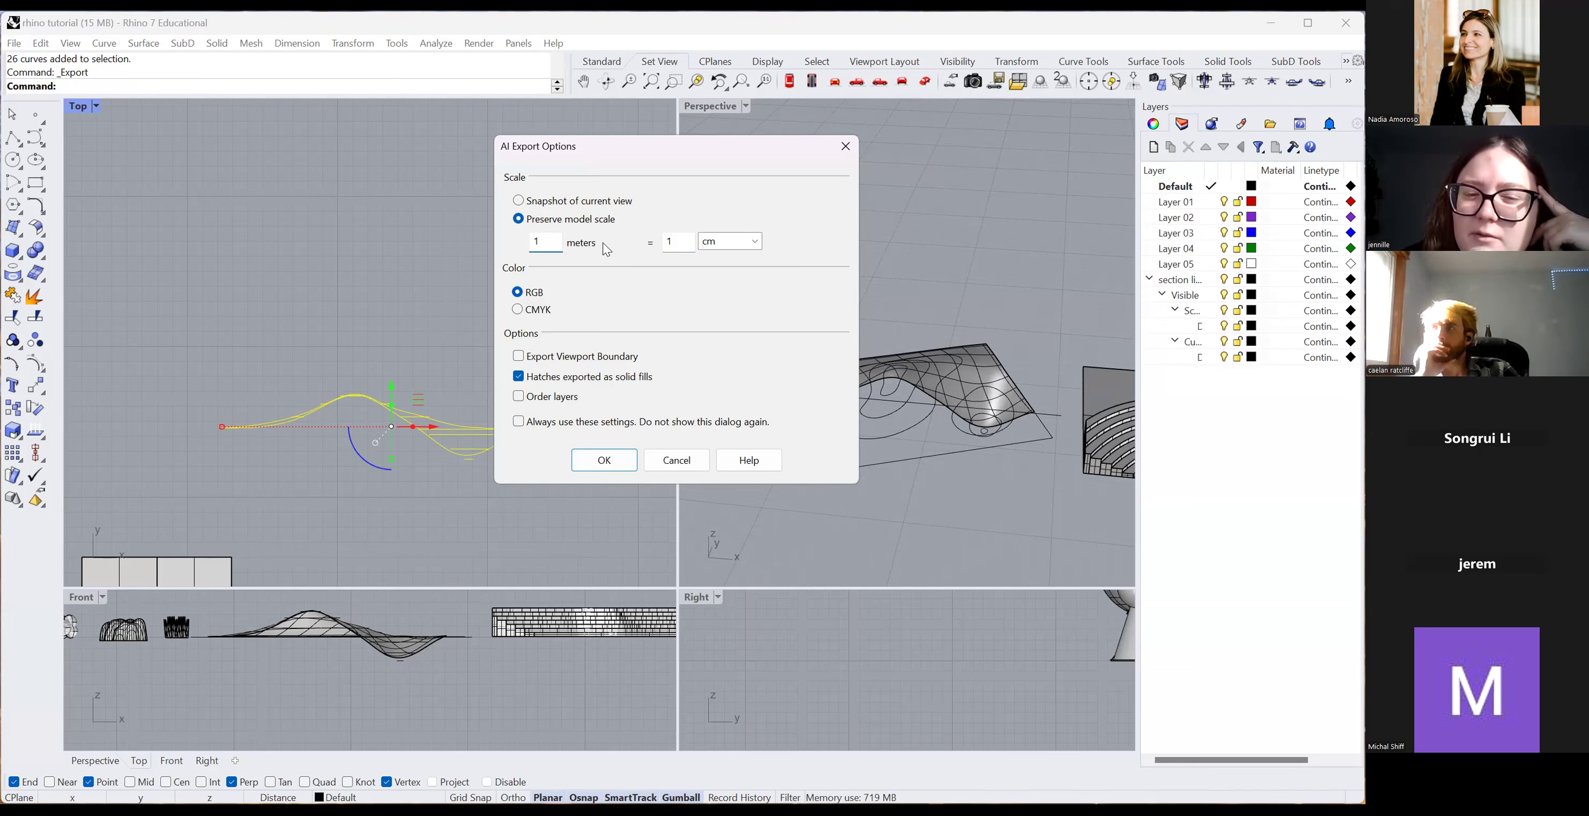
key("BackSpace")
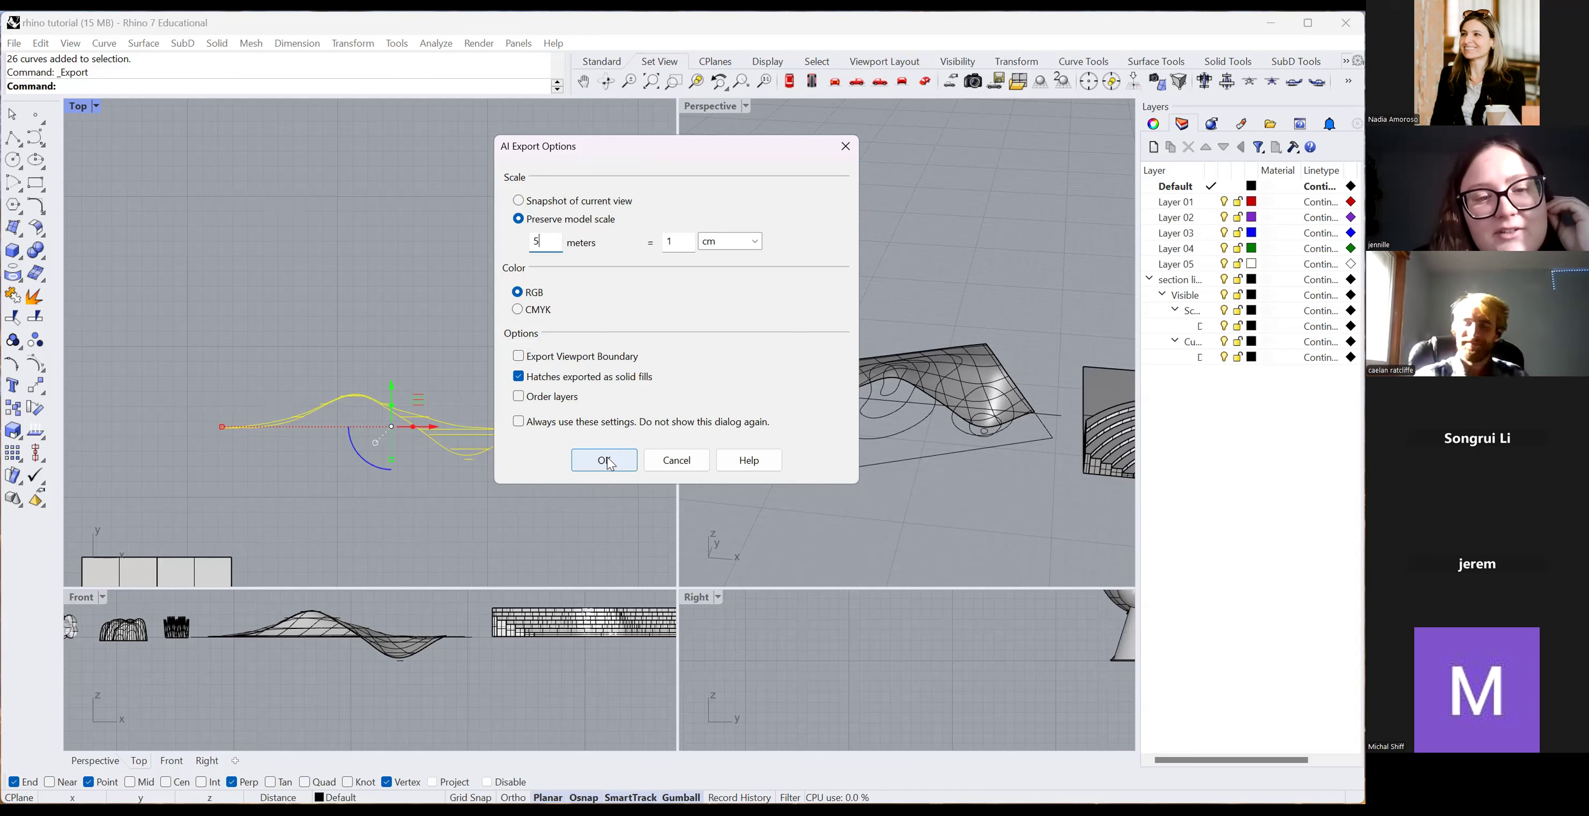
left_click(577, 442)
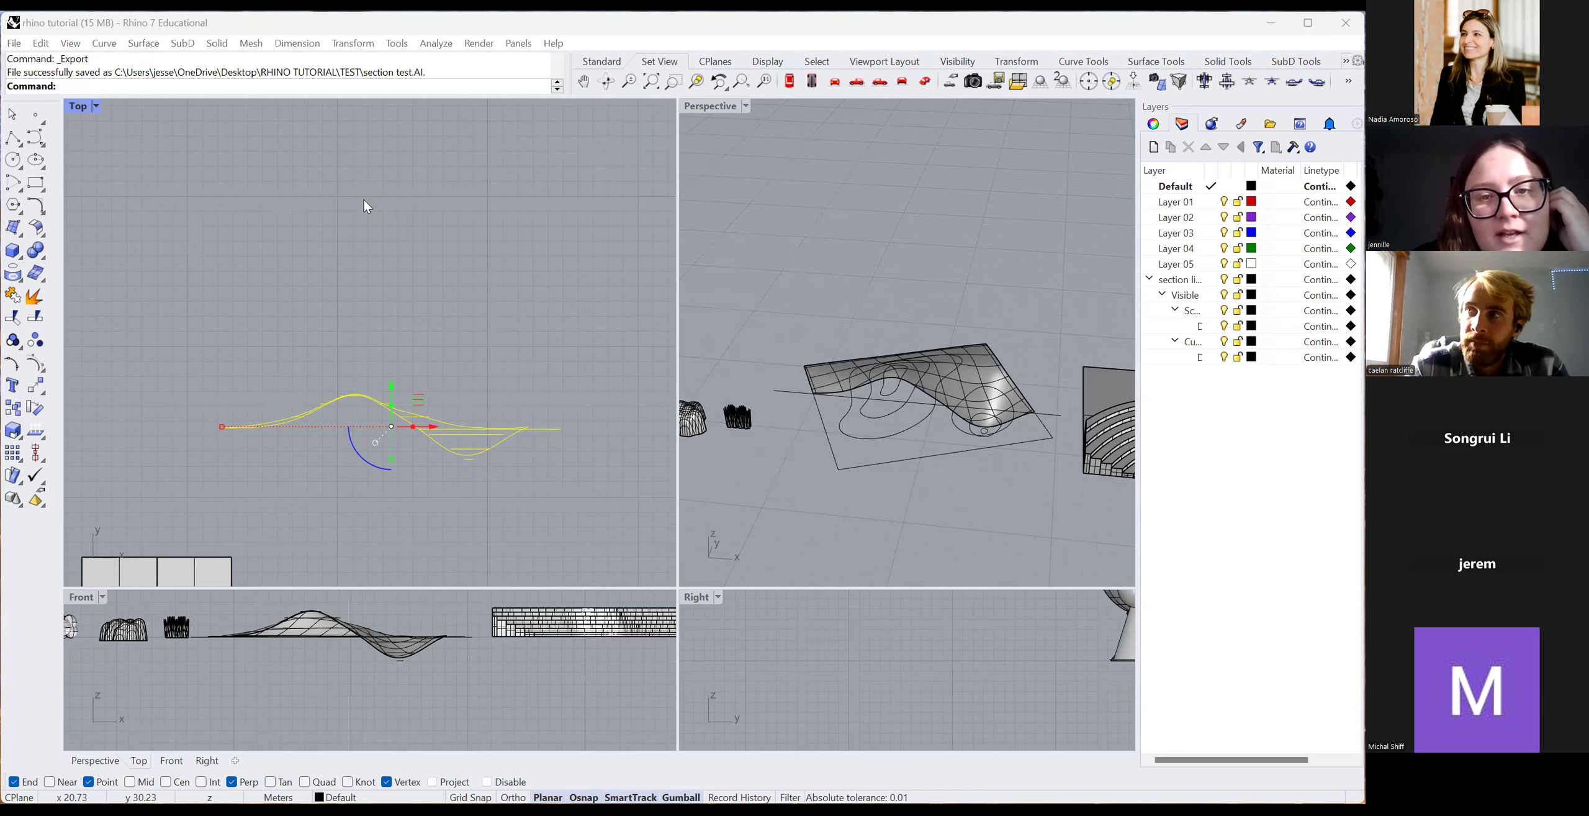
left_click(510, 514)
scroll(510, 514, "up", 2)
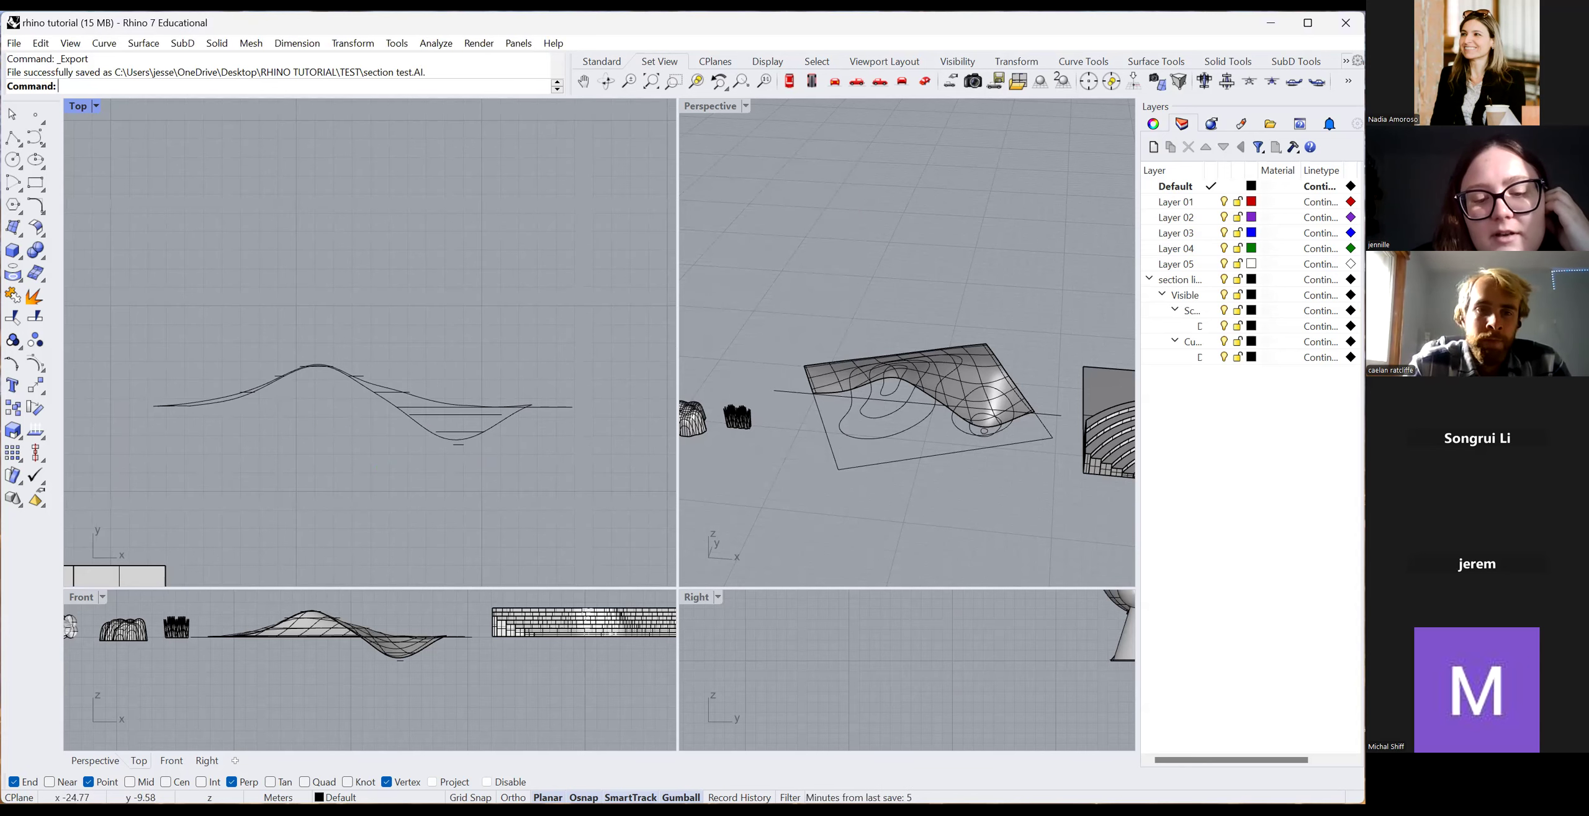